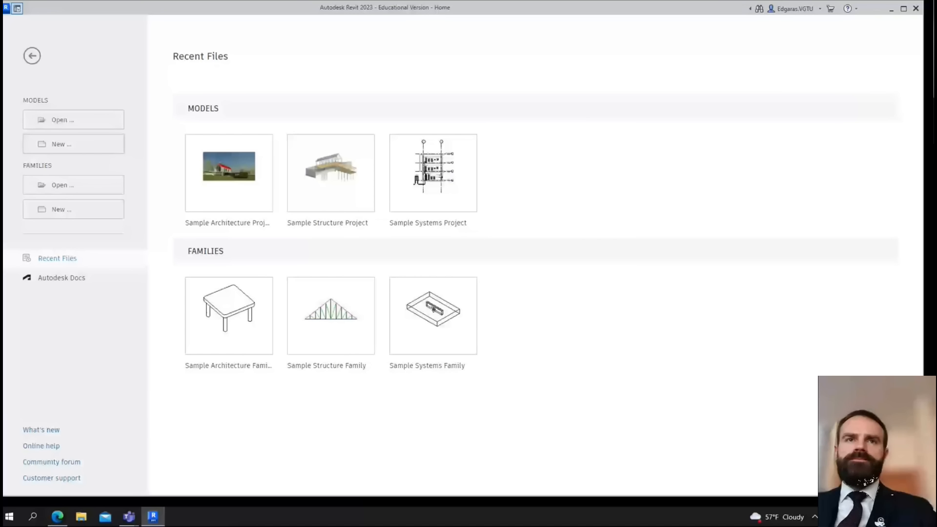
- Switch to the web browser and open Trimble Connect in a new tab
{"action": "key", "text": "alt+Tab"}
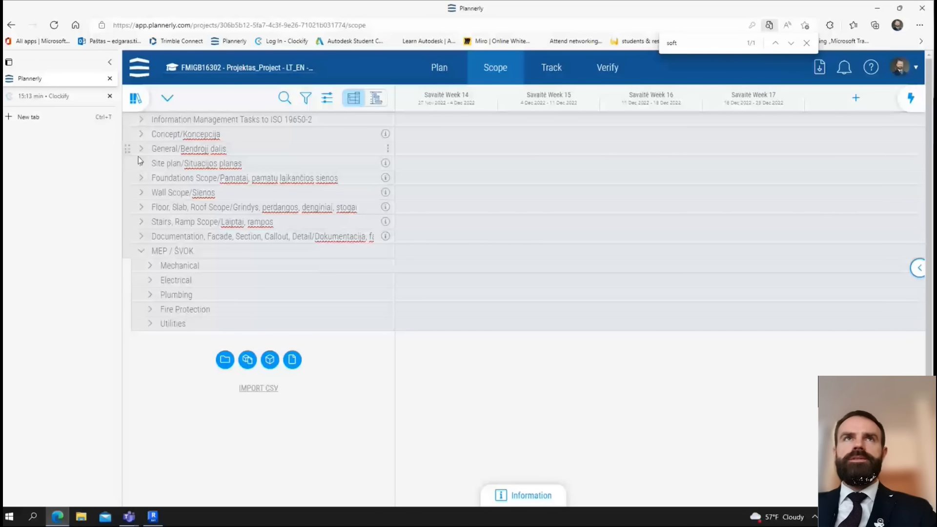
{"action": "left_click", "coordinate": [30, 117]}
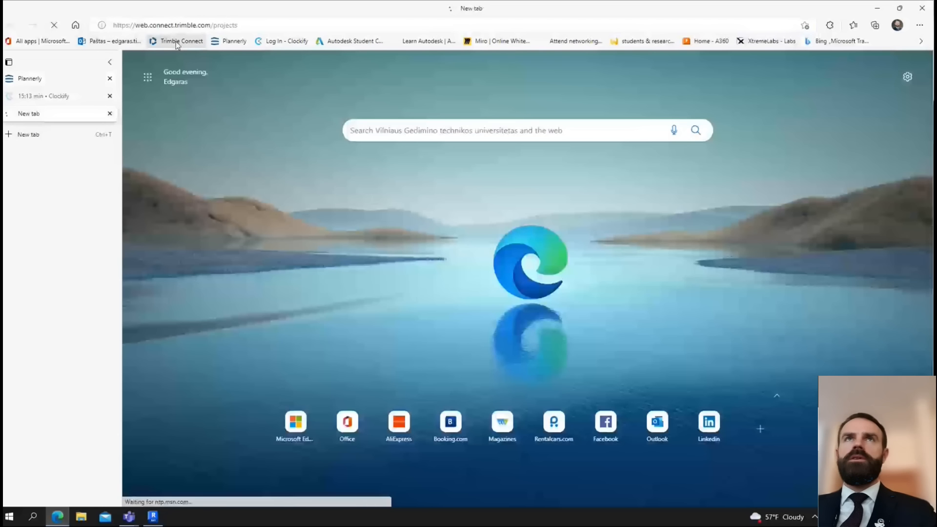
{"action": "left_click", "coordinate": [179, 42]}
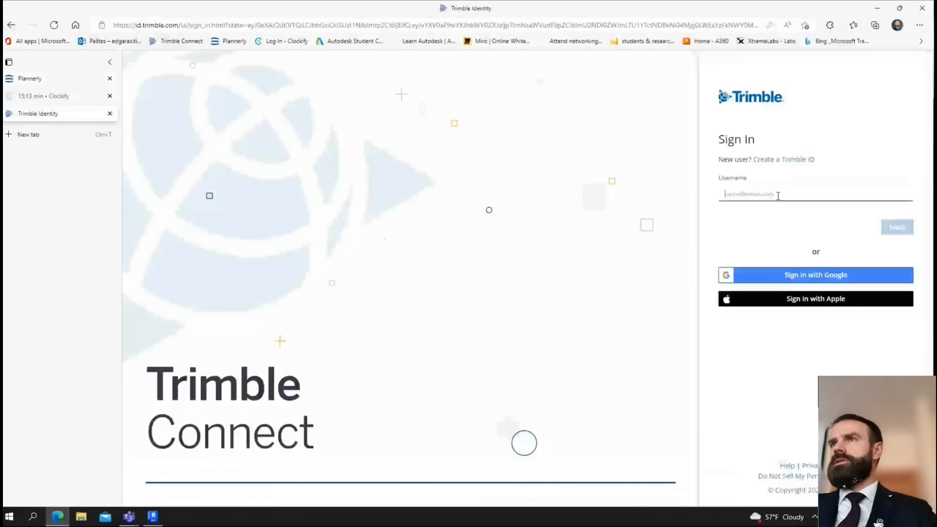
- Sign in to Trimble Connect with the account's username and password, and accept all cookies
{"action": "left_click", "coordinate": [797, 190]}
{"action": "left_click", "coordinate": [777, 227]}
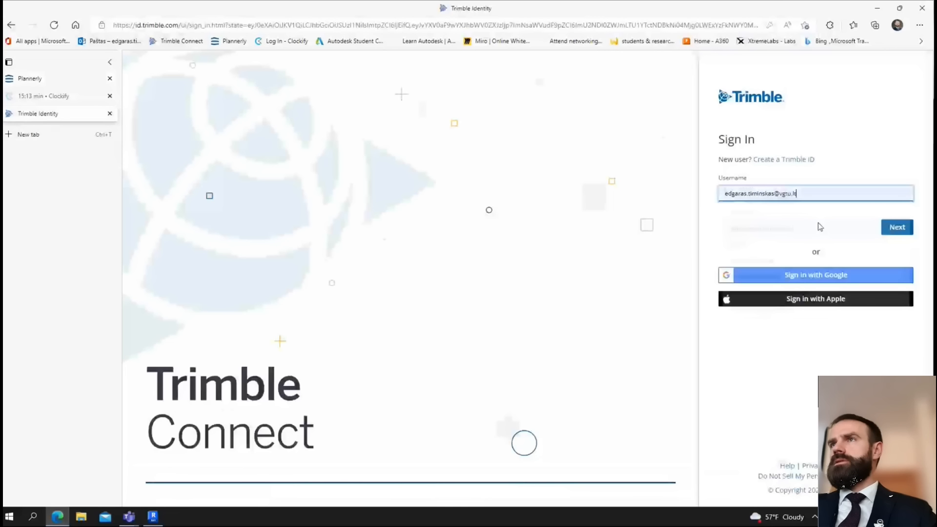
{"action": "left_click", "coordinate": [894, 227]}
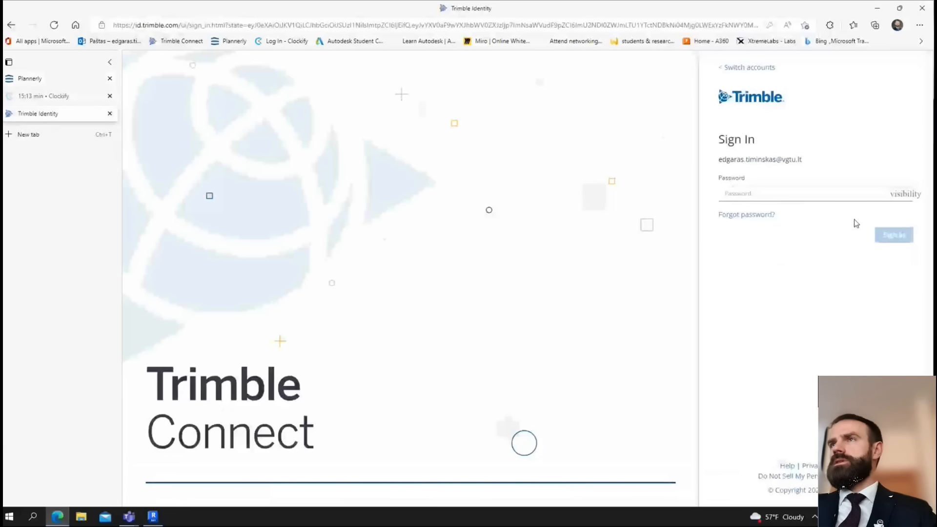
{"action": "left_click", "coordinate": [811, 197]}
{"action": "left_click", "coordinate": [766, 227]}
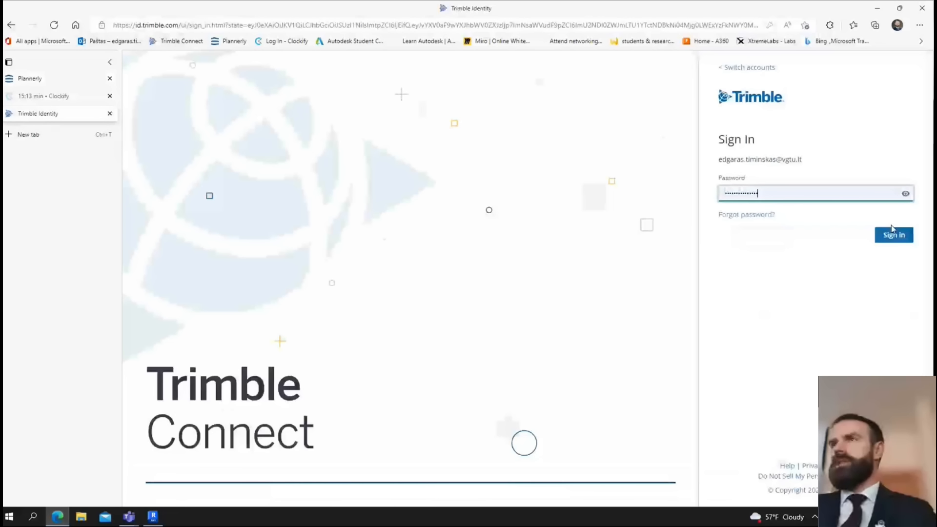
{"action": "left_click", "coordinate": [888, 235]}
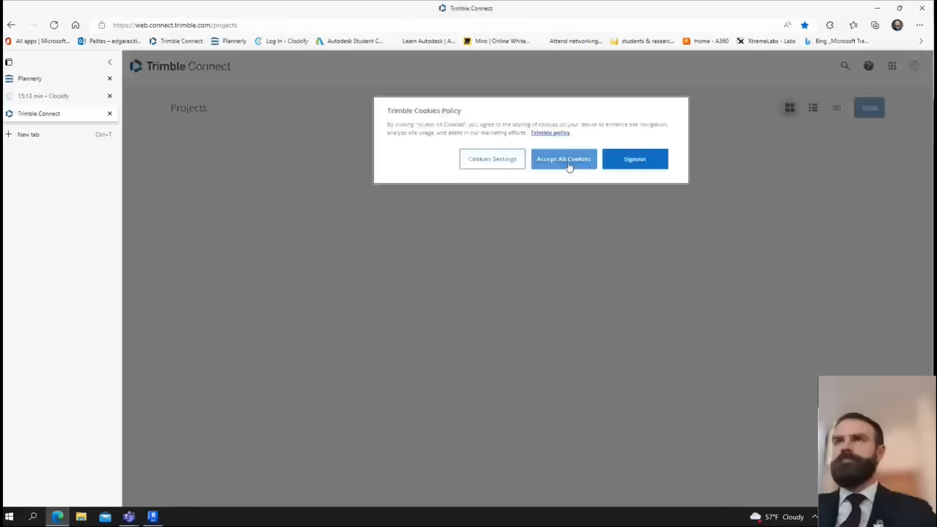
{"action": "left_click", "coordinate": [569, 167]}
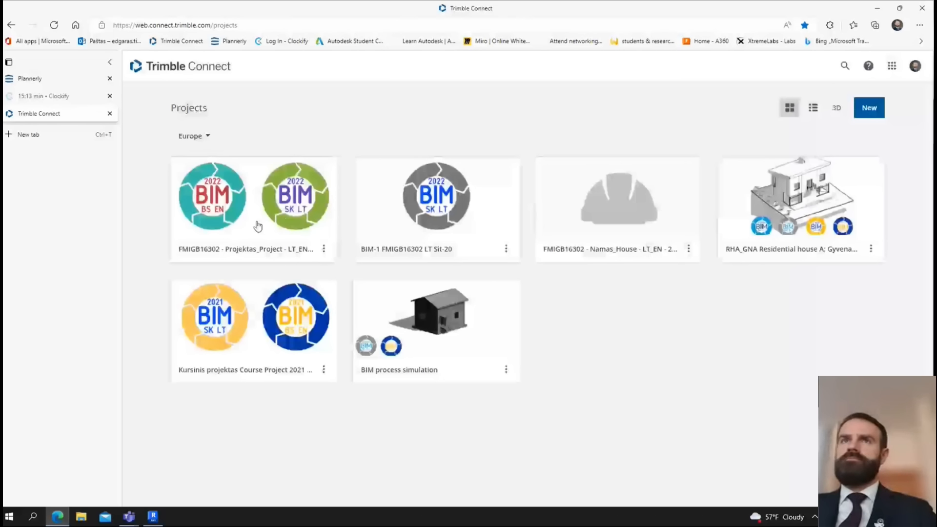
- Open the 0101 - RUOŠINIAI - TEMPLATE folder under 01 - DOKUMENTAI - DOCUMENTATION in the FMIGB16302 - Projektas_Project project and widen the Name column
{"action": "left_click", "coordinate": [259, 221]}
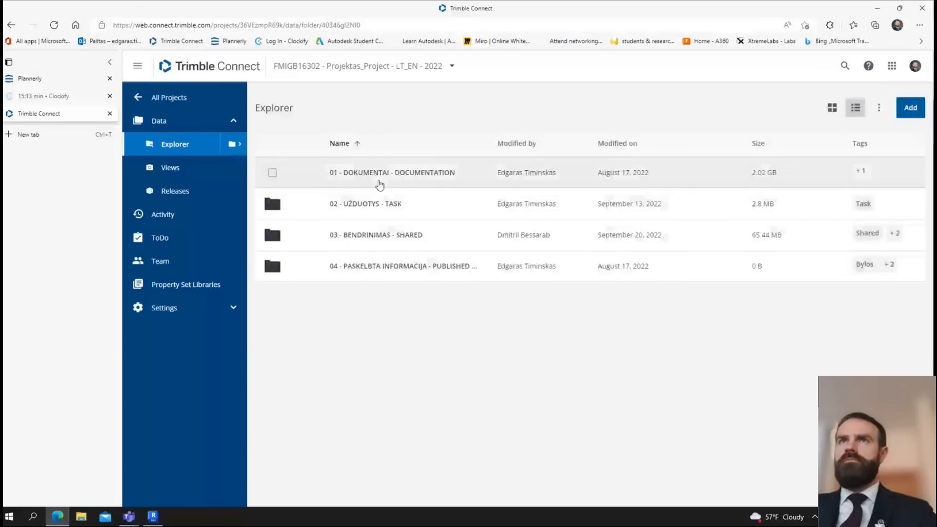
{"action": "left_click", "coordinate": [410, 177]}
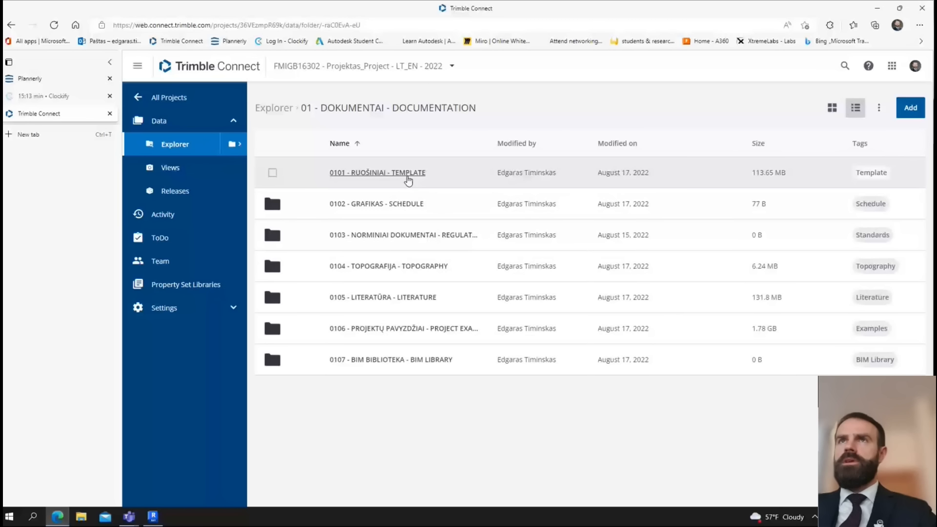
{"action": "left_click", "coordinate": [419, 174]}
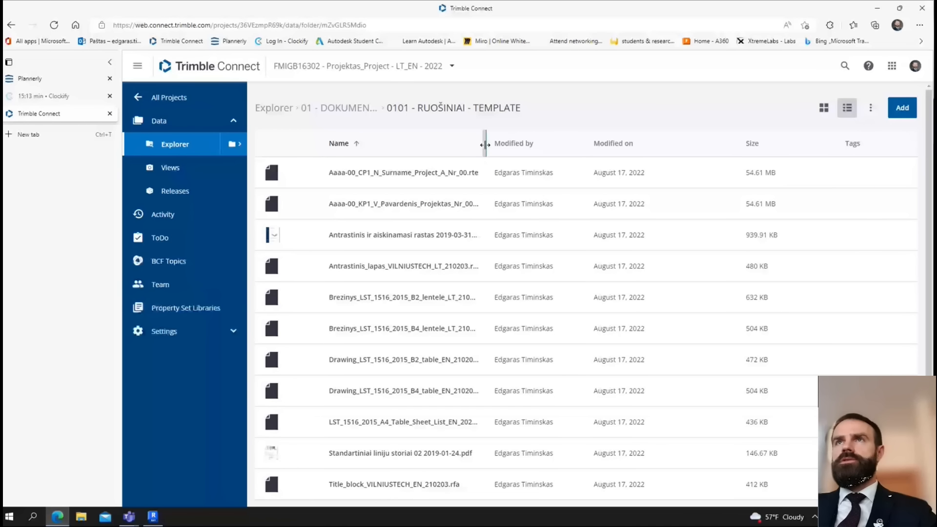
{"action": "left_click_drag", "start_coordinate": [485, 145], "coordinate": [512, 145]}
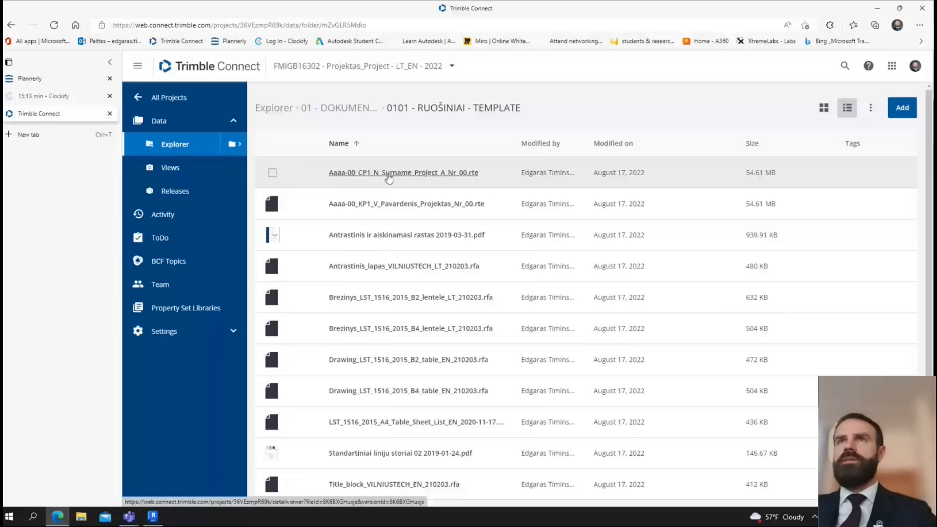
- Switch to Plannerly's BEP plan and expand item 6.6 File Naming Convention to show the file name rules for student works
{"action": "left_click", "coordinate": [38, 82]}
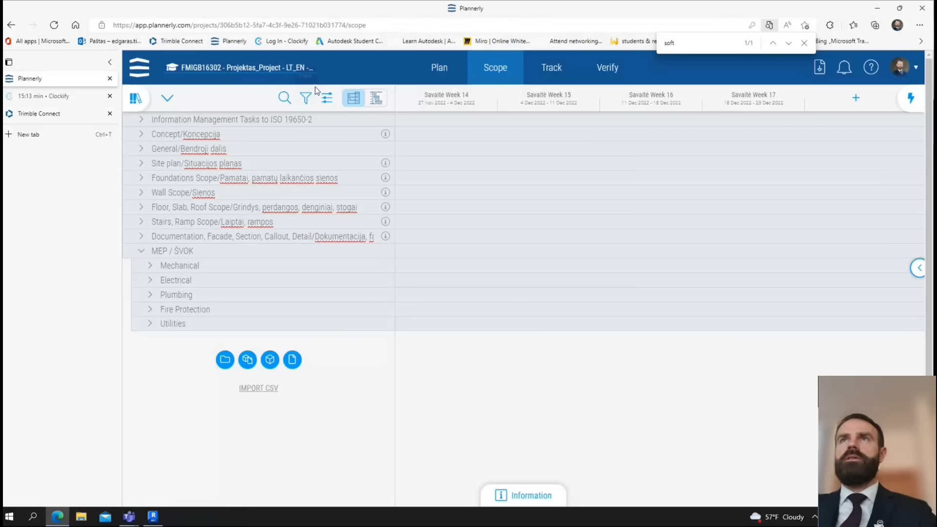
{"action": "left_click", "coordinate": [436, 72]}
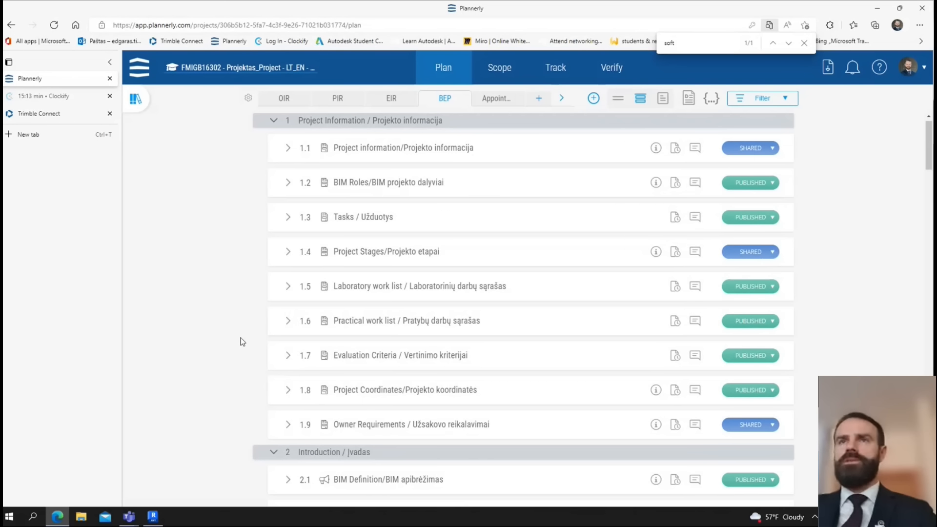
{"action": "scroll", "coordinate": [857, 351], "scroll_direction": "down", "scroll_amount": 3}
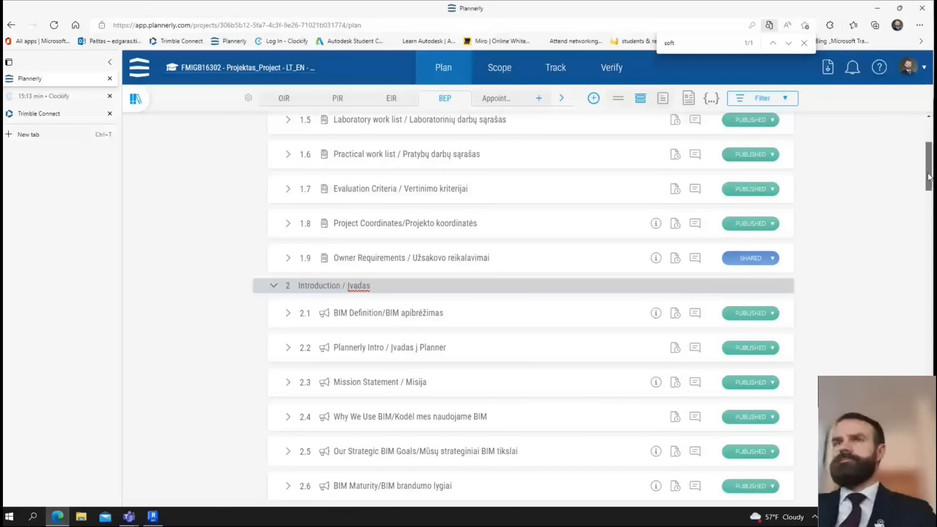
{"action": "left_click_drag", "start_coordinate": [929, 176], "coordinate": [915, 378]}
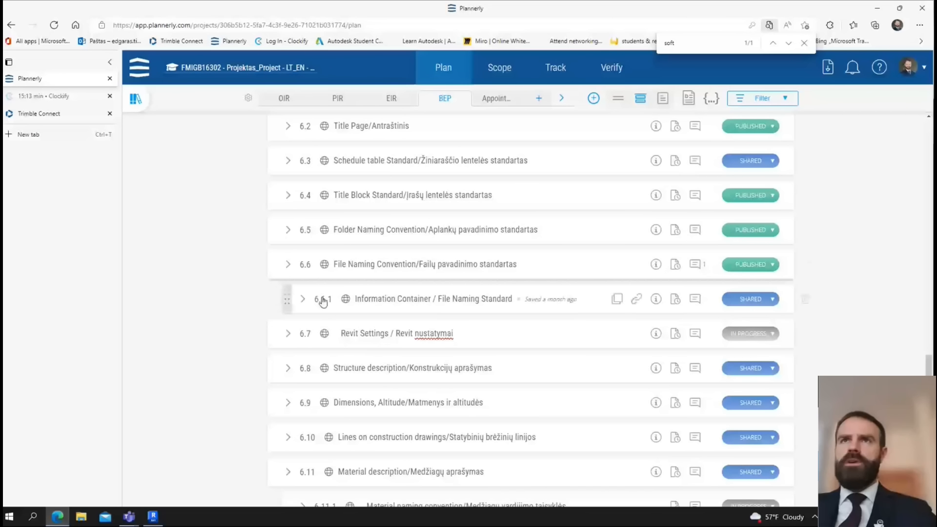
{"action": "left_click", "coordinate": [288, 266]}
{"action": "scroll", "coordinate": [393, 342], "scroll_direction": "down", "scroll_amount": 5}
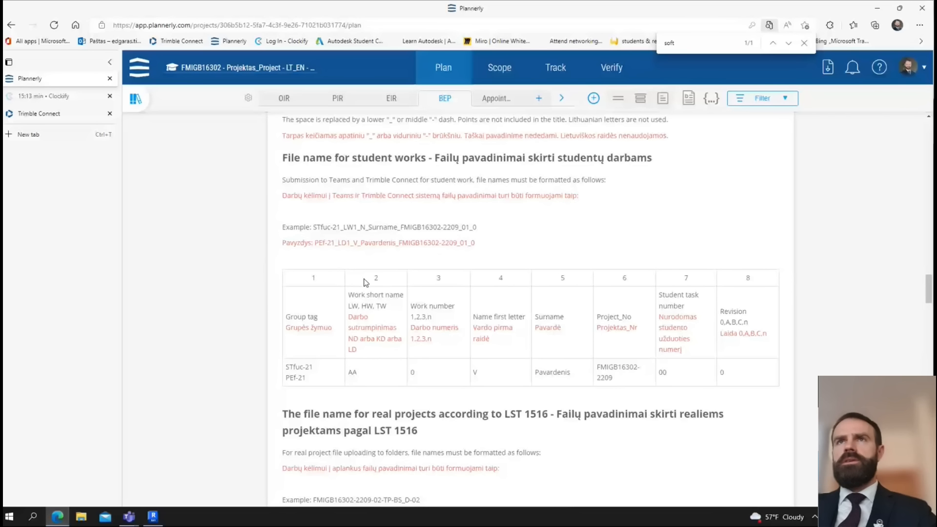
- Examine the project number and its two parts in the English student file name example, leaving the variable's value unedited
{"action": "left_click_drag", "start_coordinate": [400, 227], "coordinate": [461, 227]}
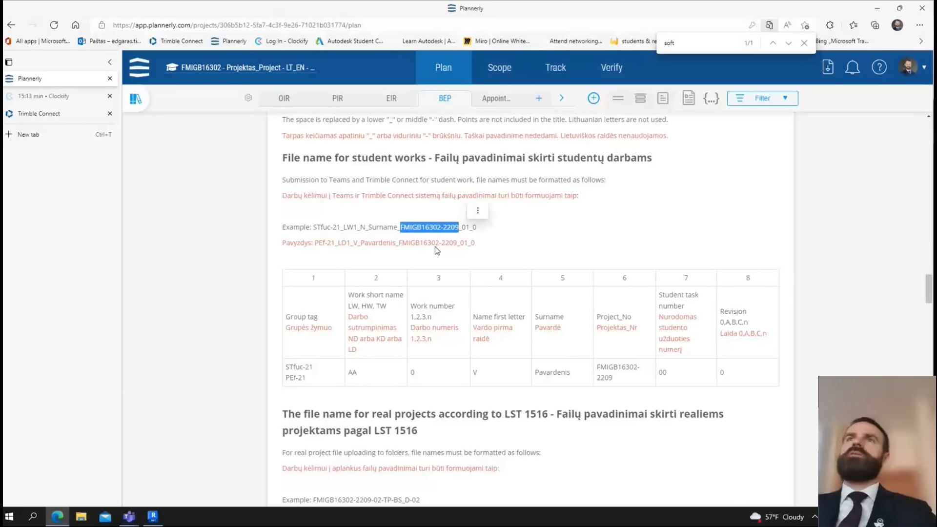
{"action": "left_click", "coordinate": [408, 228]}
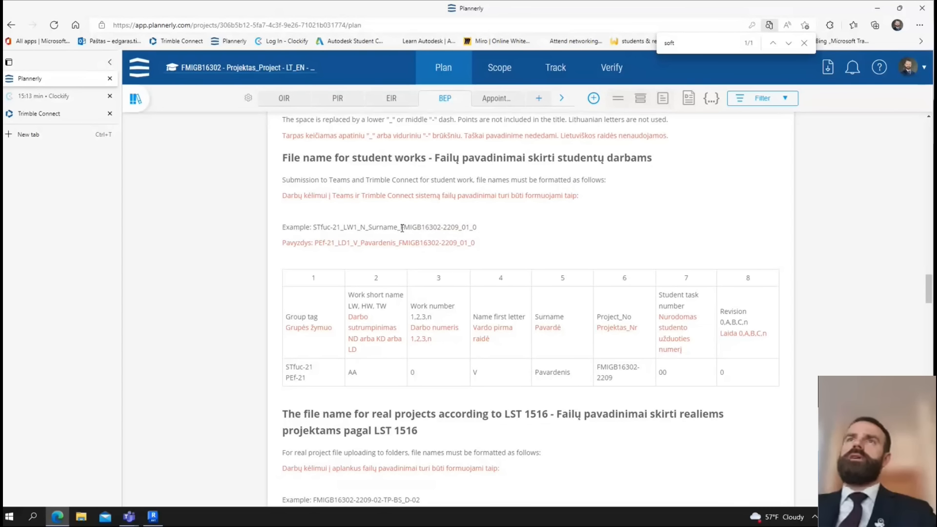
{"action": "left_click", "coordinate": [401, 228]}
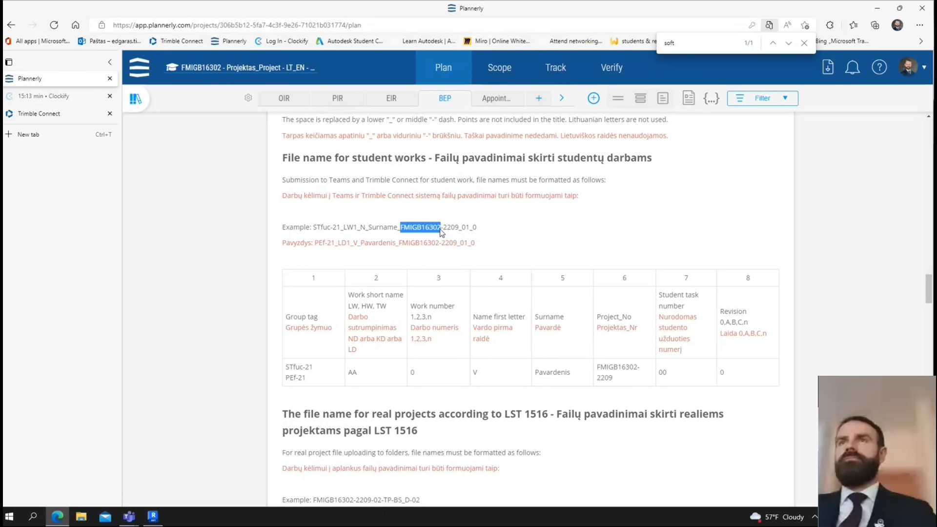
{"action": "left_click", "coordinate": [437, 228]}
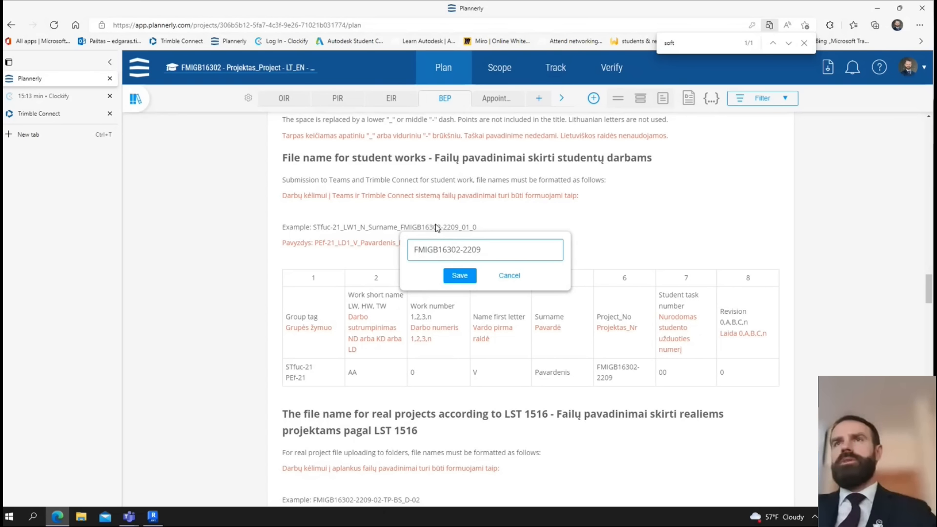
{"action": "left_click", "coordinate": [511, 277]}
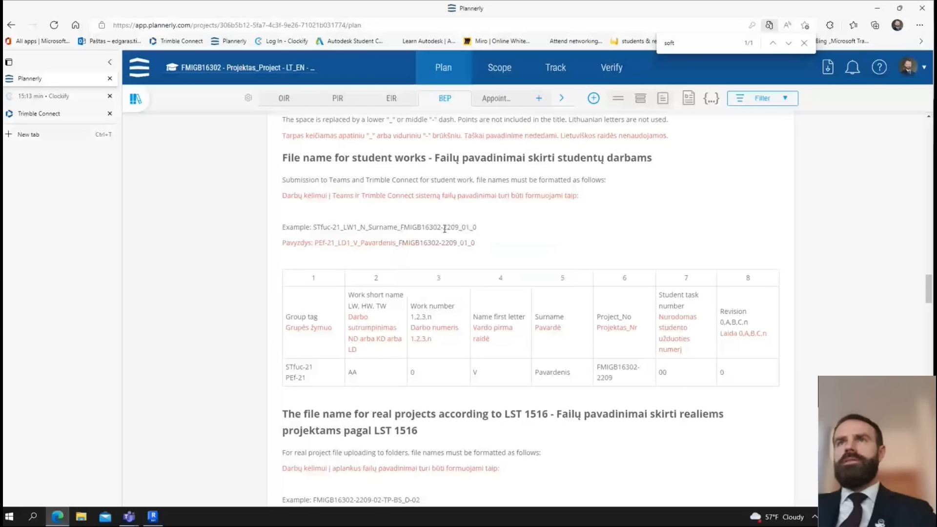
{"action": "left_click_drag", "start_coordinate": [444, 227], "coordinate": [460, 228]}
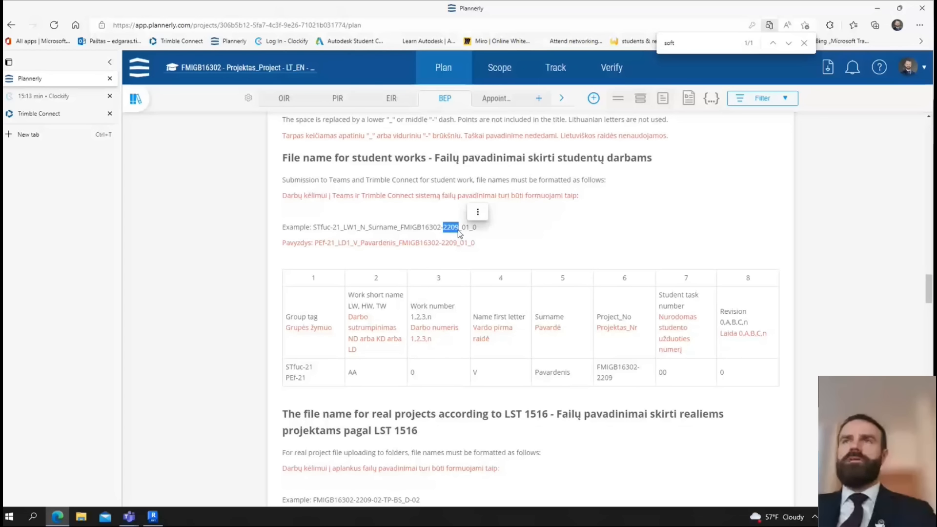
{"action": "left_click", "coordinate": [407, 227]}
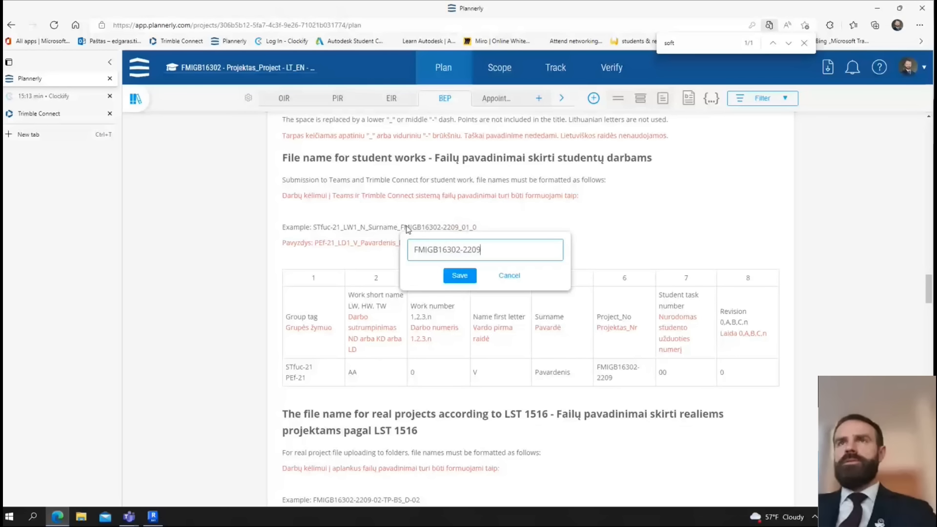
{"action": "left_click", "coordinate": [400, 226]}
{"action": "left_click_drag", "start_coordinate": [400, 228], "coordinate": [459, 228]}
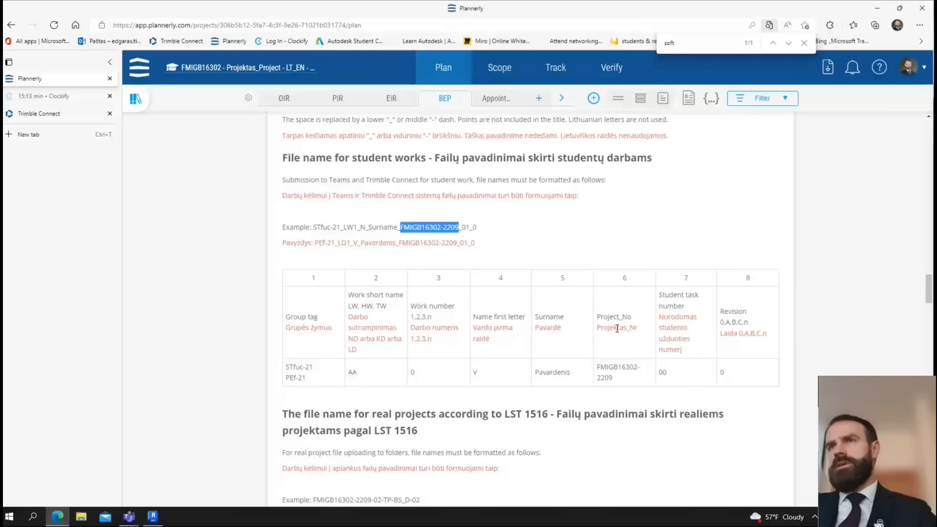
- Compare the project number in the example file name with the Project_No column of the naming table
{"action": "left_click_drag", "start_coordinate": [596, 316], "coordinate": [629, 320]}
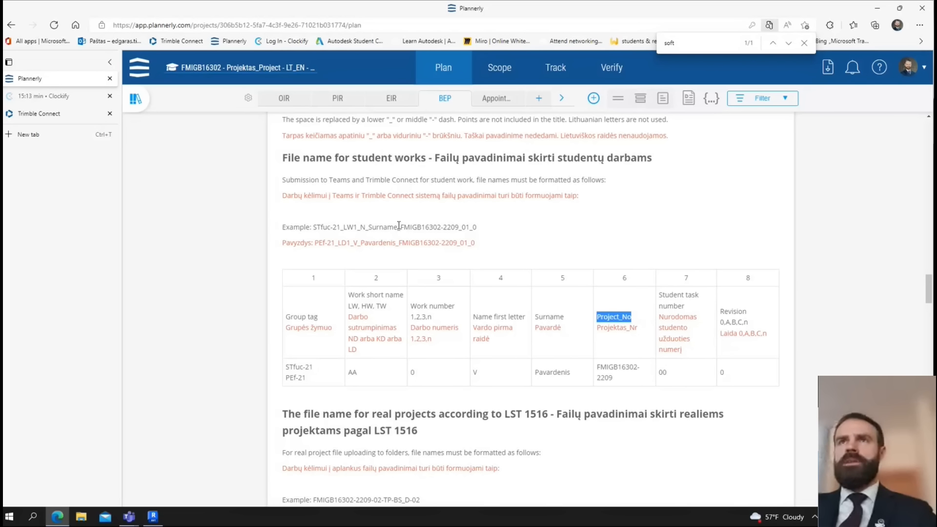
{"action": "left_click_drag", "start_coordinate": [399, 226], "coordinate": [458, 234]}
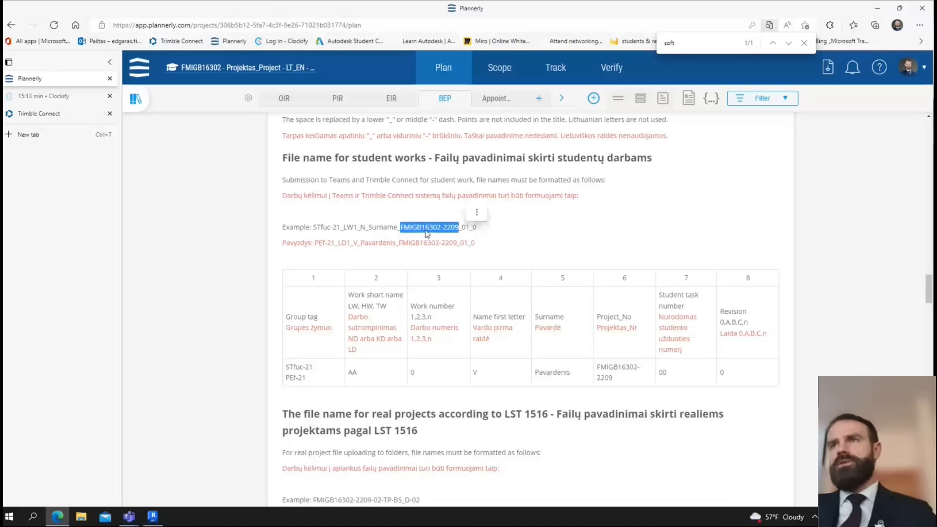
{"action": "left_click", "coordinate": [629, 354]}
{"action": "left_click_drag", "start_coordinate": [596, 317], "coordinate": [624, 317]}
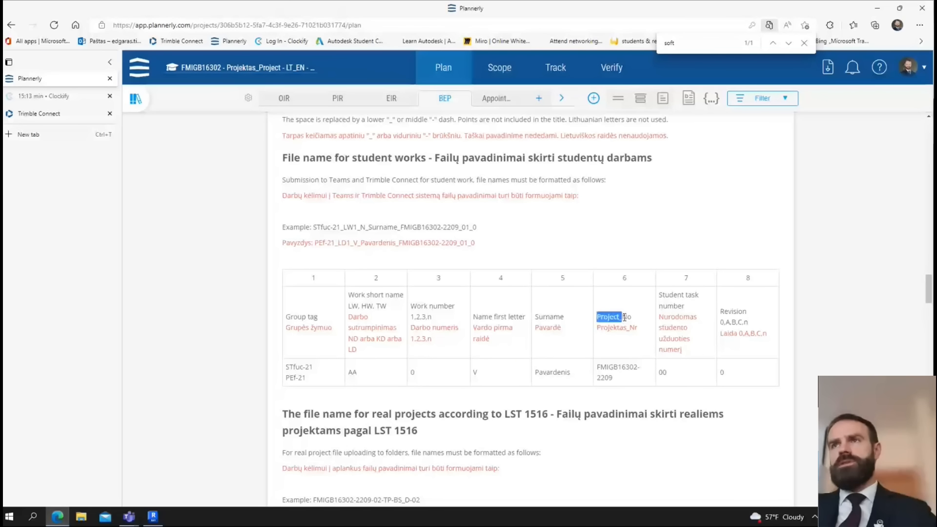
{"action": "left_click", "coordinate": [511, 238]}
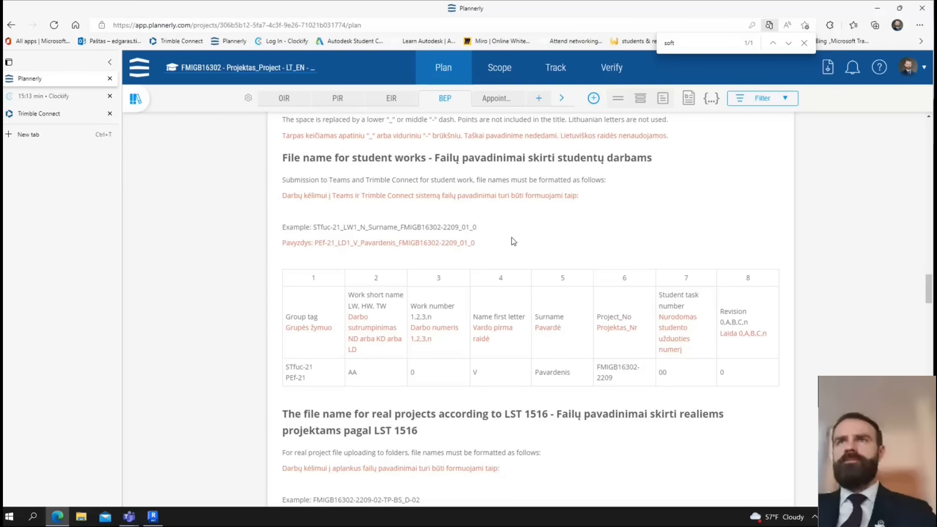
{"action": "left_click_drag", "start_coordinate": [400, 227], "coordinate": [460, 227]}
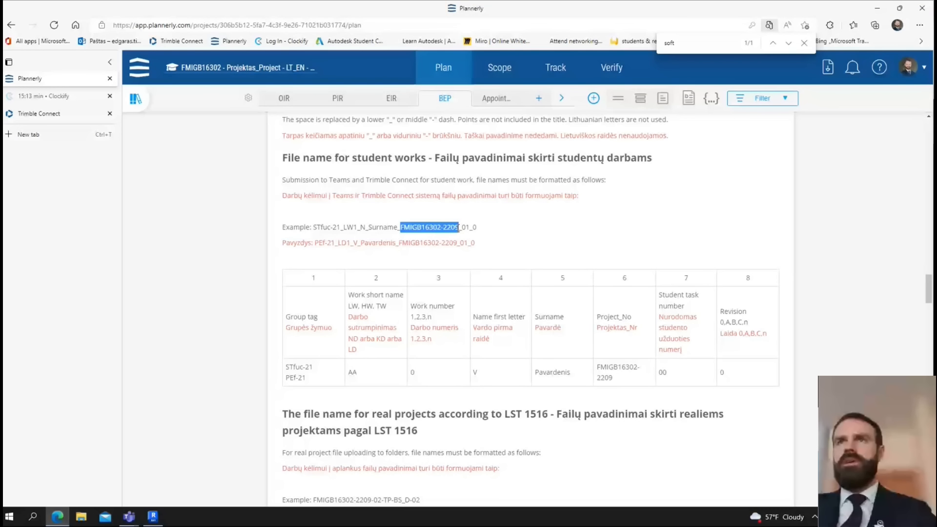
- Examine the course code, task number, work label and group tag segments of the English student file name example
{"action": "left_click", "coordinate": [429, 213]}
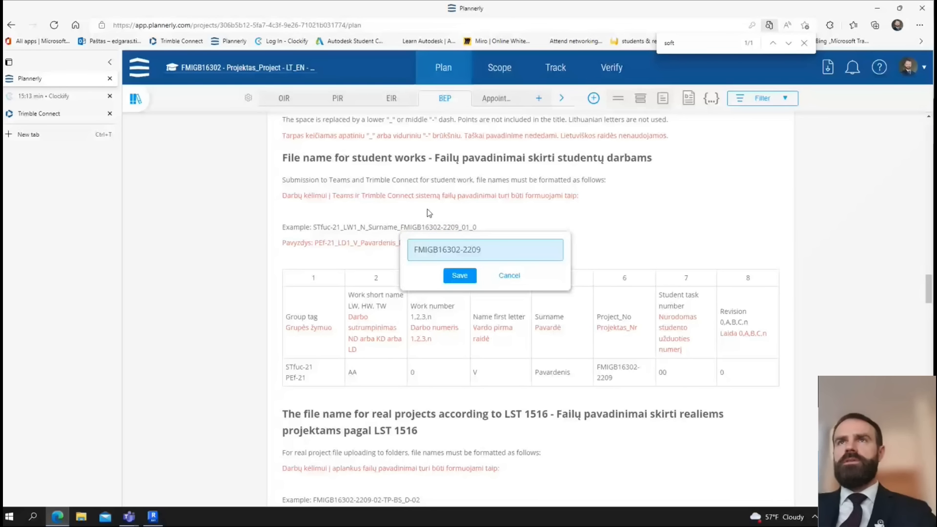
{"action": "left_click", "coordinate": [429, 214]}
{"action": "left_click_drag", "start_coordinate": [400, 227], "coordinate": [441, 227]}
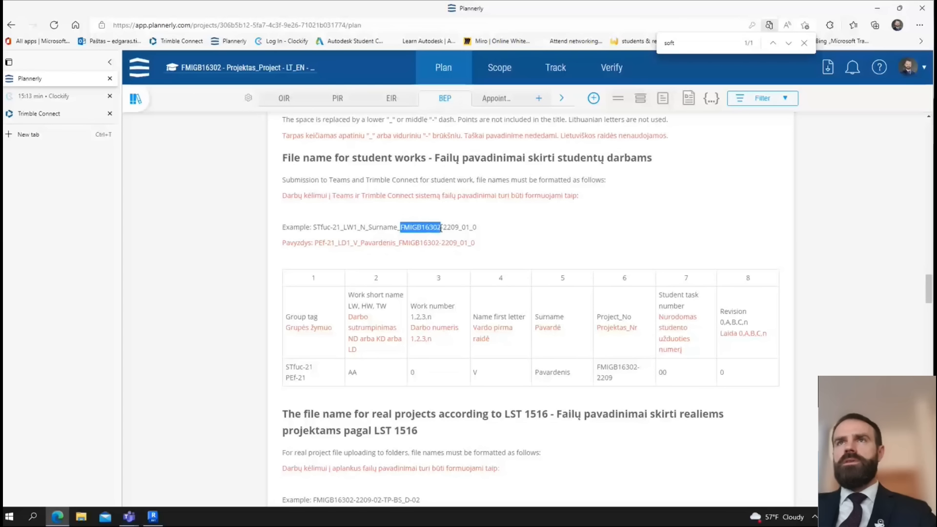
{"action": "left_click", "coordinate": [443, 227]}
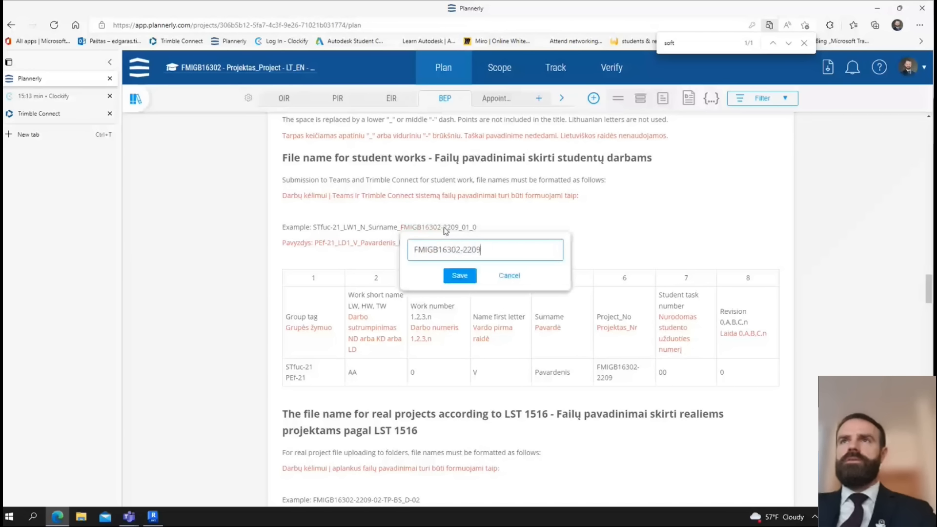
{"action": "left_click", "coordinate": [442, 227]}
{"action": "left_click_drag", "start_coordinate": [443, 227], "coordinate": [469, 227]}
{"action": "left_click", "coordinate": [461, 227]}
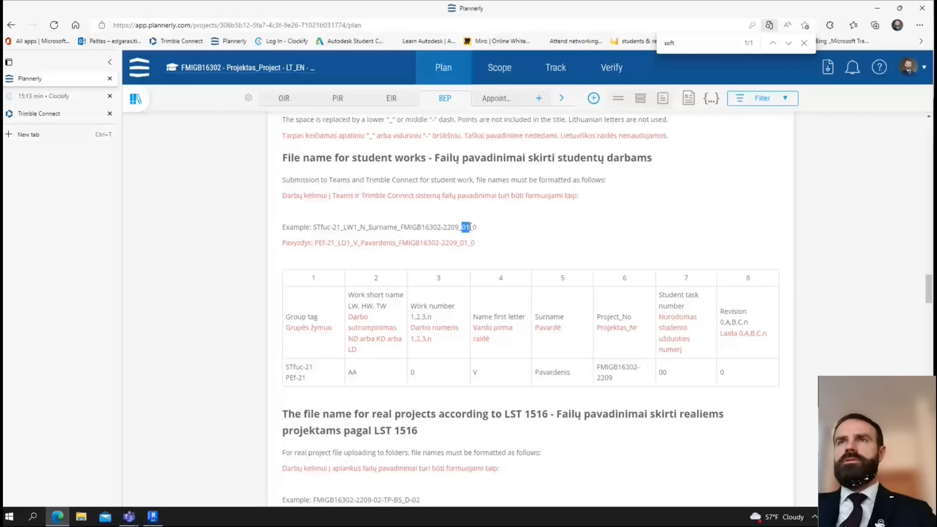
{"action": "left_click_drag", "start_coordinate": [368, 227], "coordinate": [342, 227]}
{"action": "left_click", "coordinate": [361, 228]}
{"action": "left_click", "coordinate": [338, 226]}
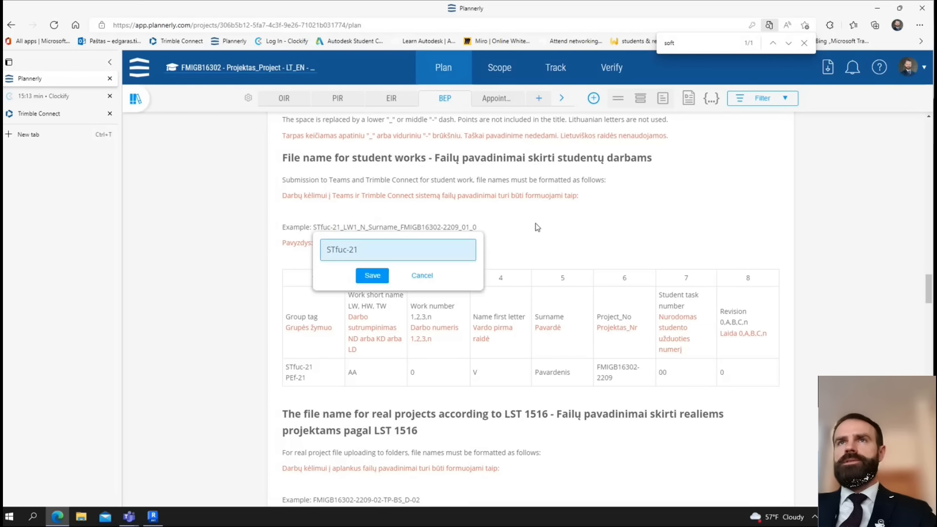
- Dismiss the group tag variable without editing it and compare the student file name examples with the naming table's columns
{"action": "left_click", "coordinate": [537, 228]}
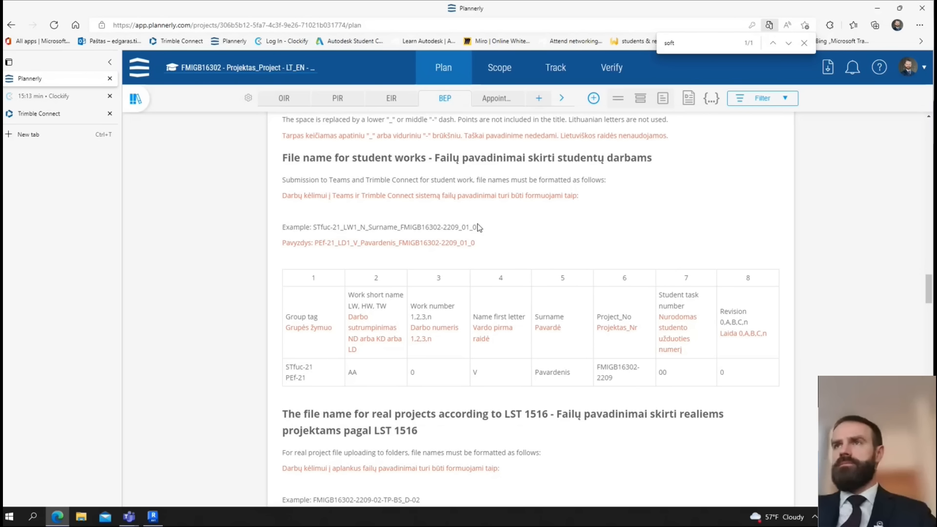
{"action": "scroll", "coordinate": [475, 288], "scroll_direction": "down", "scroll_amount": 2}
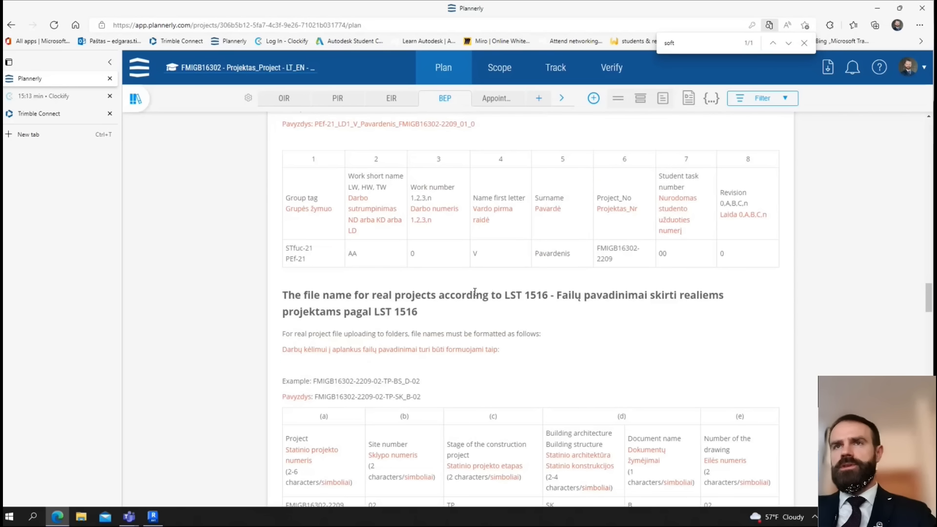
{"action": "scroll", "coordinate": [474, 291], "scroll_direction": "up", "scroll_amount": 4}
{"action": "scroll", "coordinate": [395, 356], "scroll_direction": "down", "scroll_amount": 2}
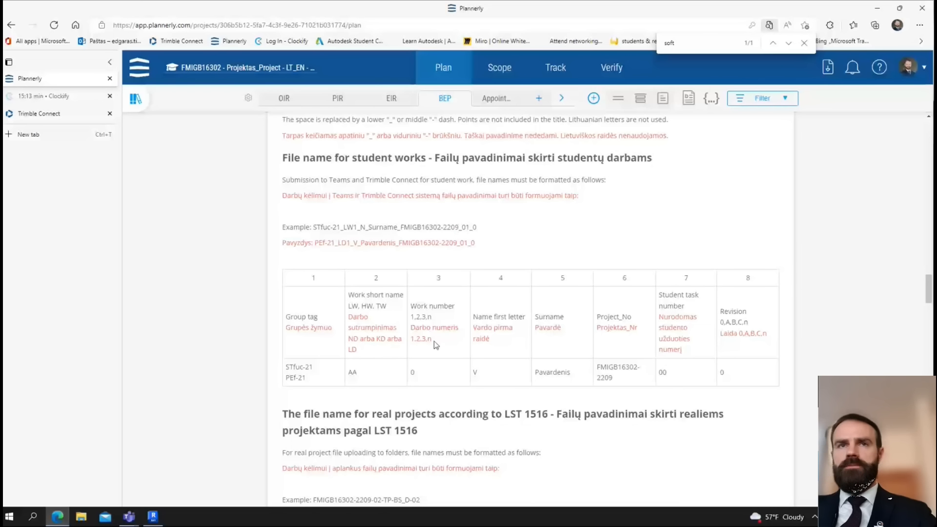
{"action": "mouse_move", "coordinate": [134, 519]}
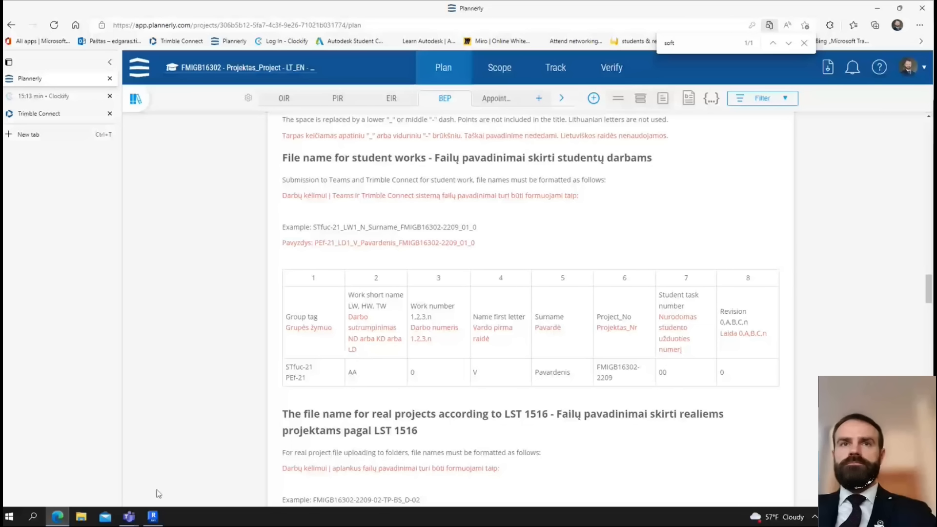
- Open a new browser tab, enter the address mano.vgtu.lt, and bring up the Microsoft Office apps page
{"action": "left_click", "coordinate": [38, 134]}
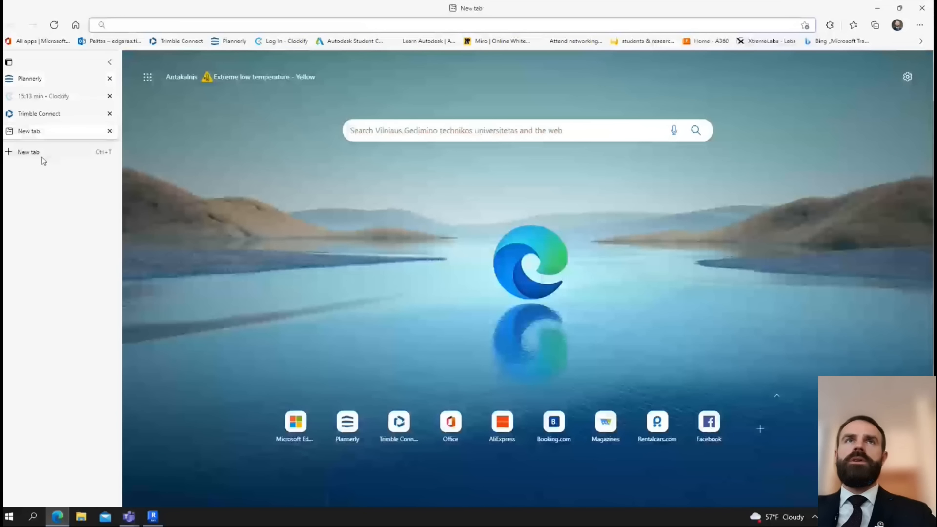
{"action": "left_click", "coordinate": [190, 19]}
{"action": "type", "text": "man"}
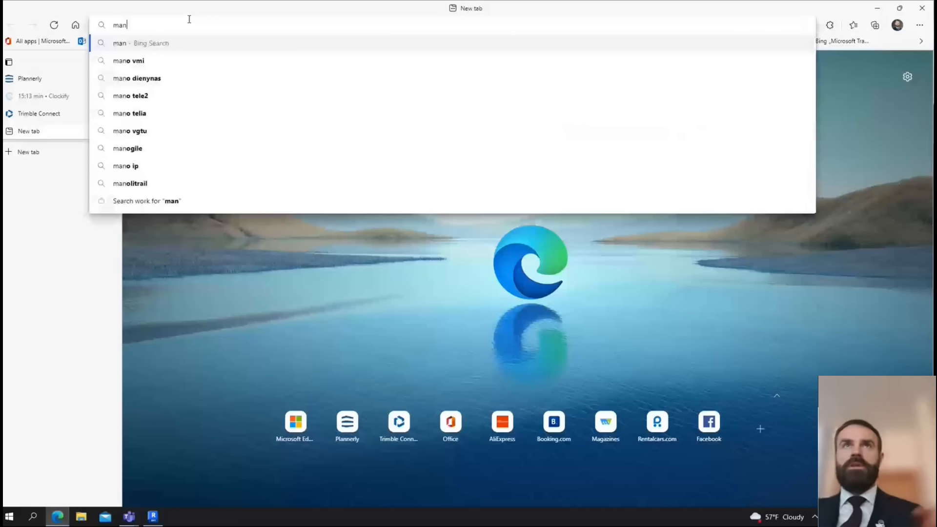
{"action": "type", "text": "o"}
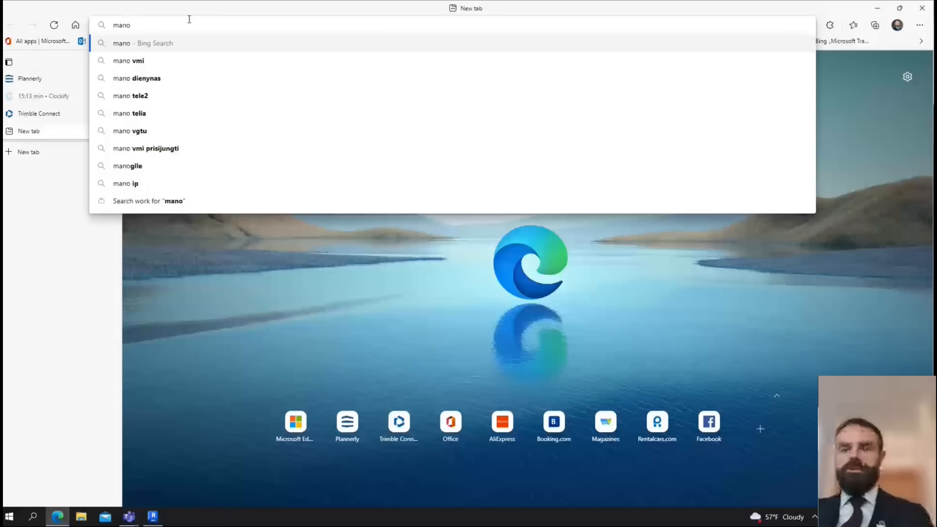
{"action": "type", "text": ".vgtu."}
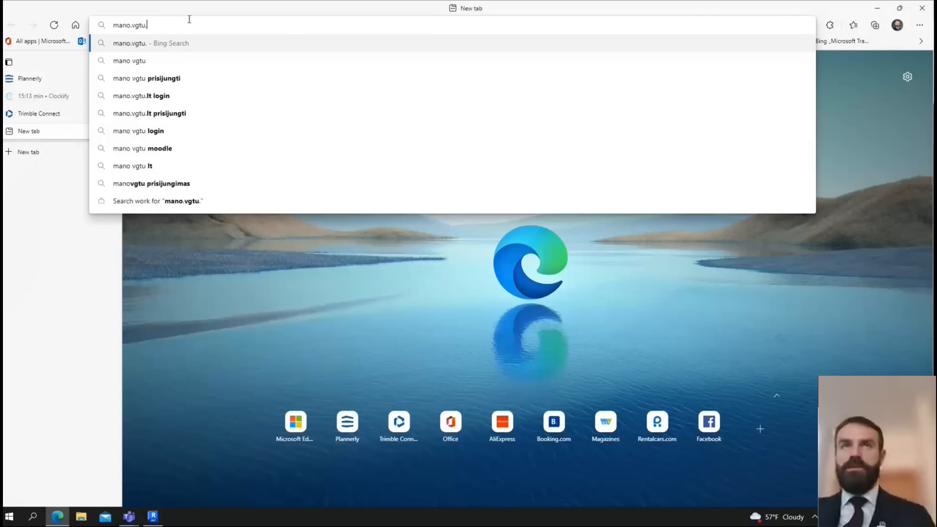
{"action": "type", "text": "lt"}
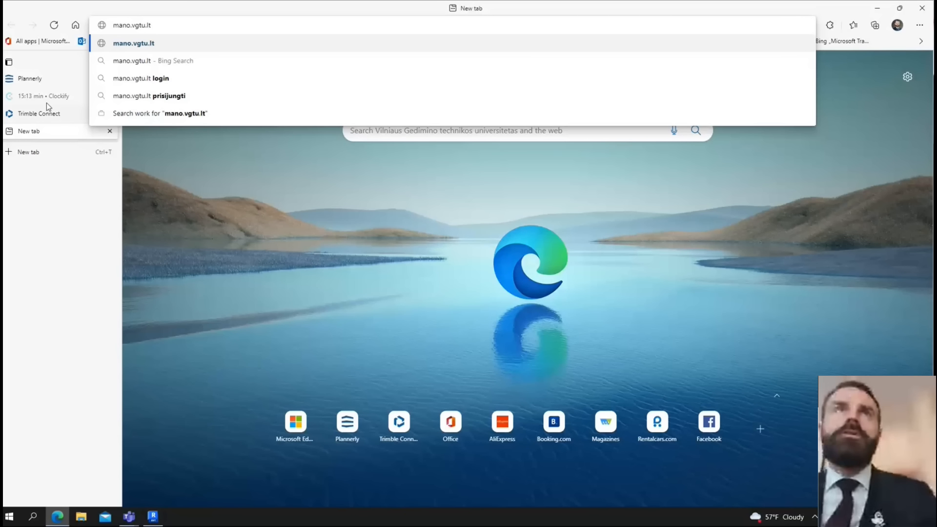
{"action": "key", "text": "Return"}
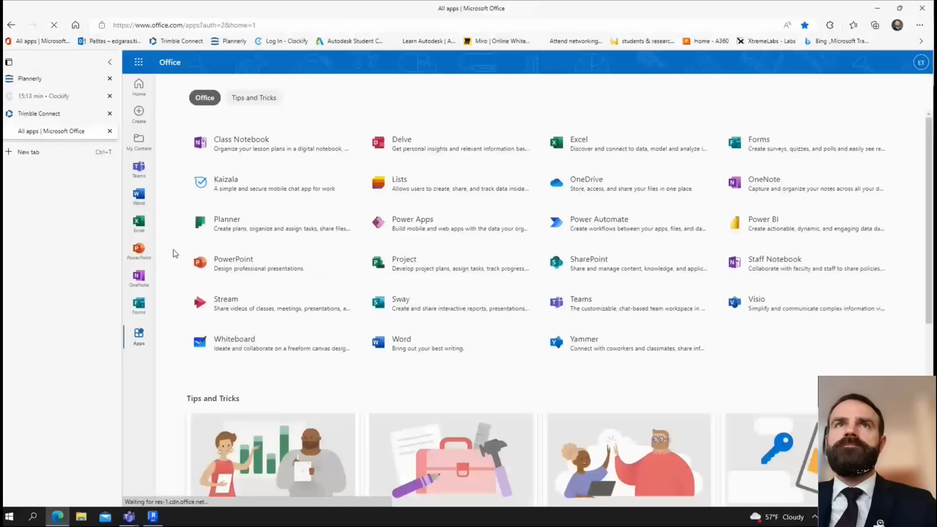
- Open the STfuc-21 workbook from Office's Excel and capture a screen snip of the student list's number, name and study book number columns
{"action": "left_click", "coordinate": [139, 226]}
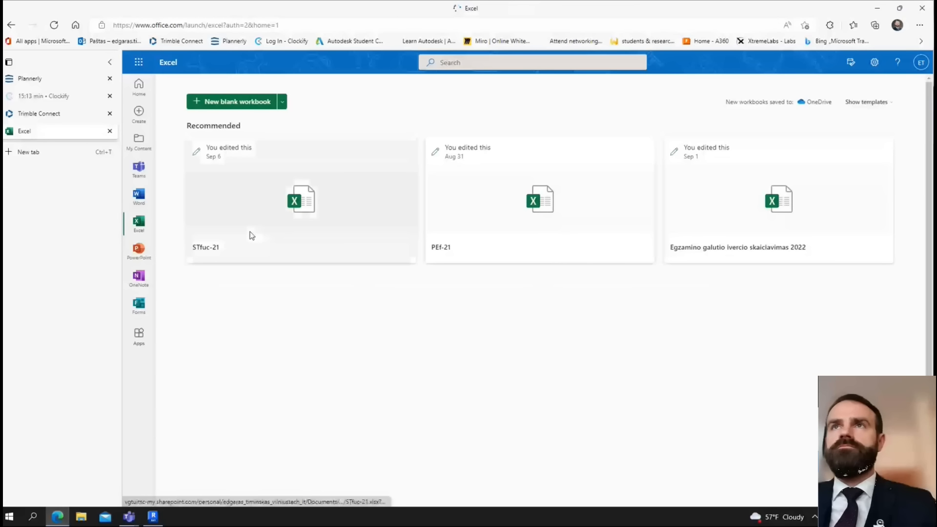
{"action": "left_click", "coordinate": [251, 240]}
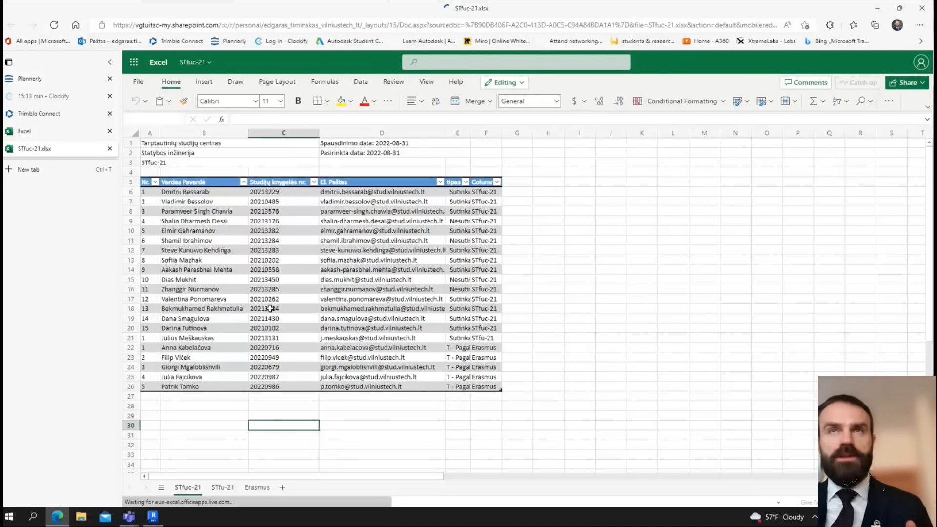
{"action": "key", "text": "super+shift+s"}
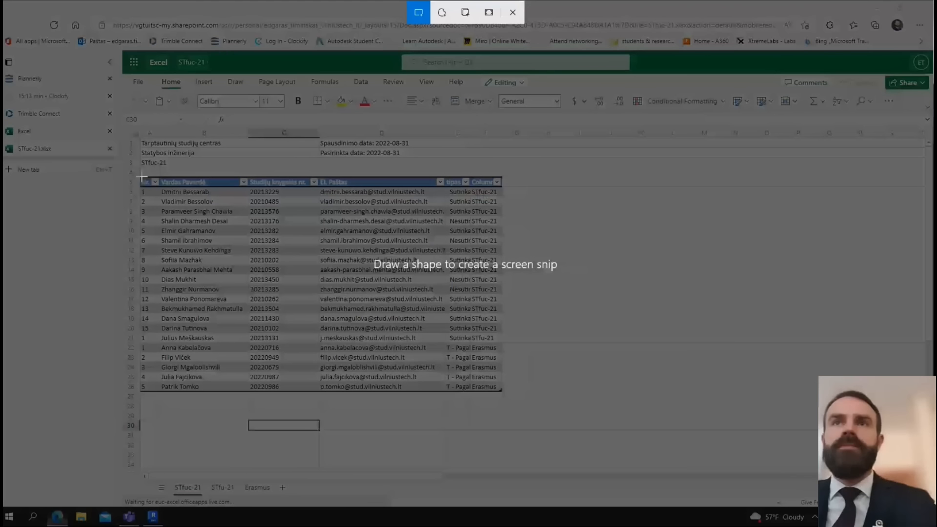
{"action": "left_click_drag", "start_coordinate": [141, 177], "coordinate": [288, 393]}
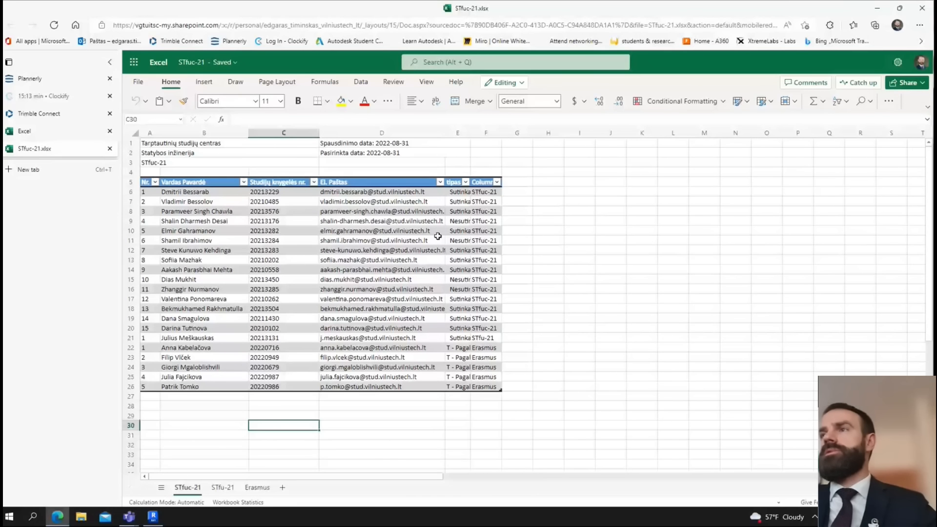
{"action": "key", "text": "super+a"}
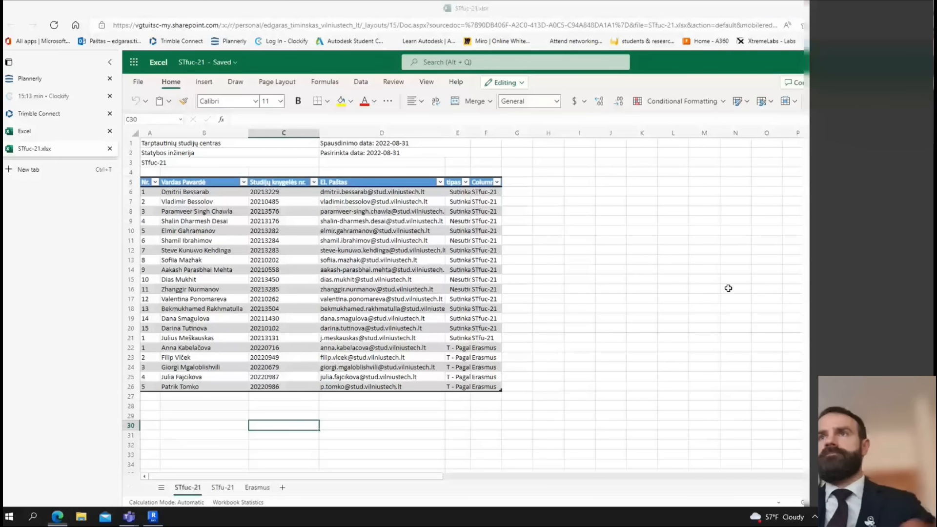
{"action": "left_click", "coordinate": [833, 101]}
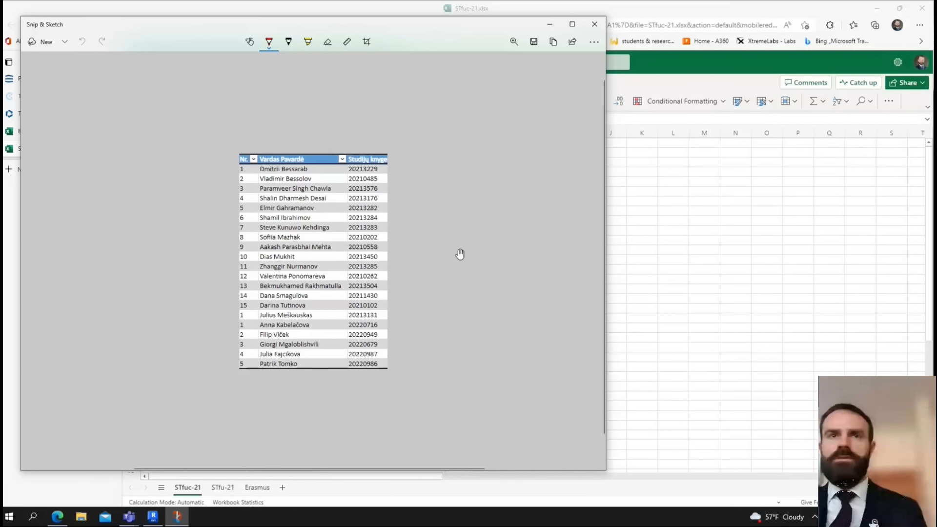
- Switch to Microsoft Teams and open the posts of the FMIGB16302 project team's General channel
{"action": "left_click", "coordinate": [128, 516]}
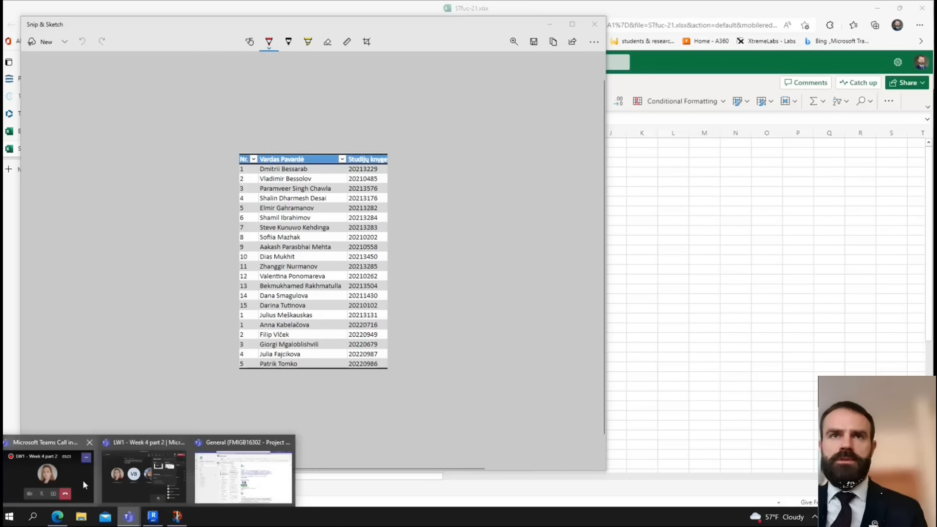
{"action": "mouse_move", "coordinate": [89, 468]}
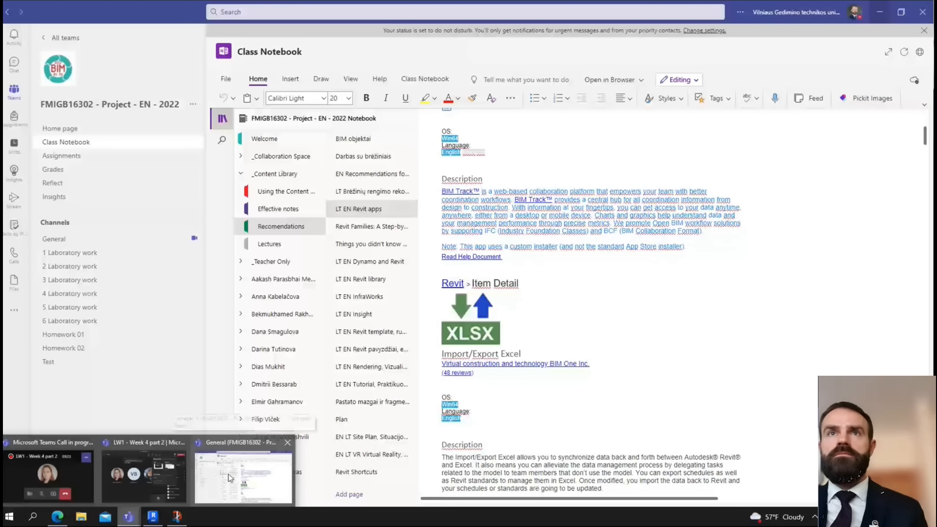
{"action": "left_click", "coordinate": [229, 477]}
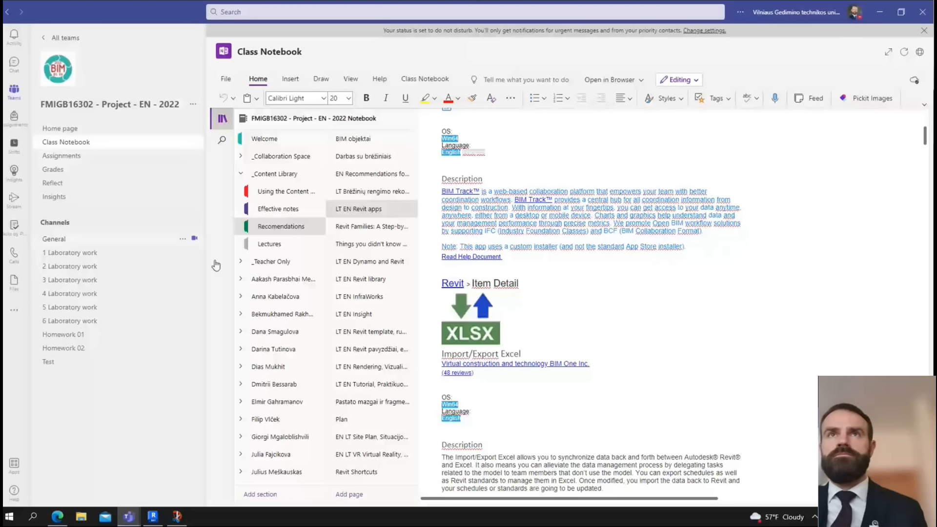
{"action": "left_click", "coordinate": [122, 239]}
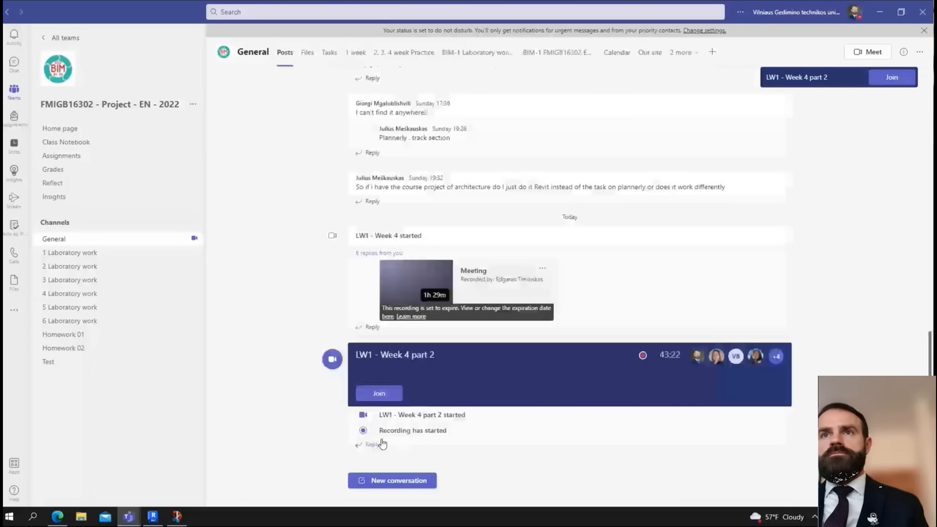
- Start a new conversation in the General channel and paste the student list snip into it
{"action": "left_click", "coordinate": [374, 444]}
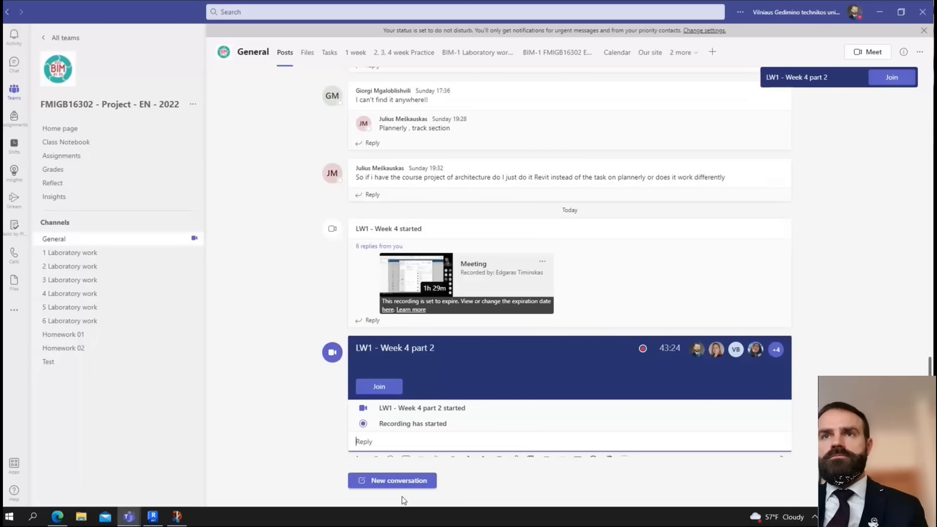
{"action": "left_click", "coordinate": [396, 480]}
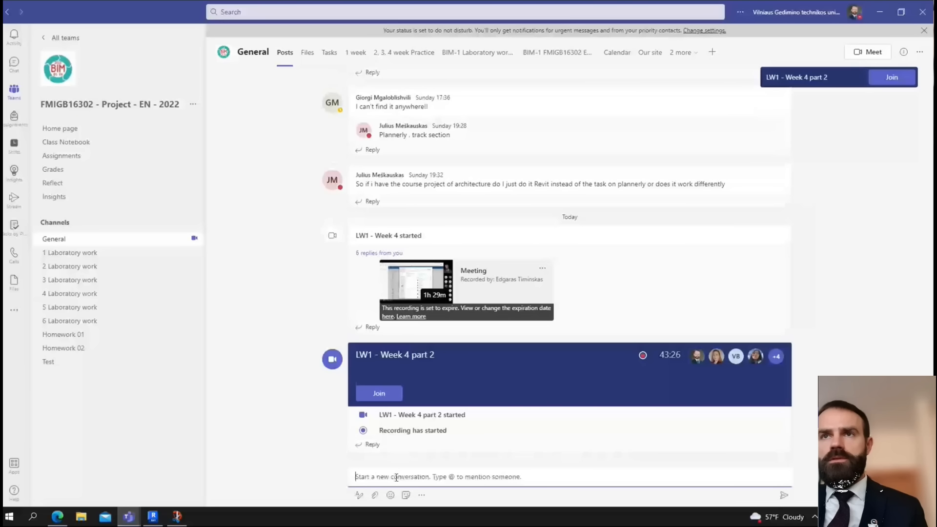
{"action": "key", "text": "ctrl+v"}
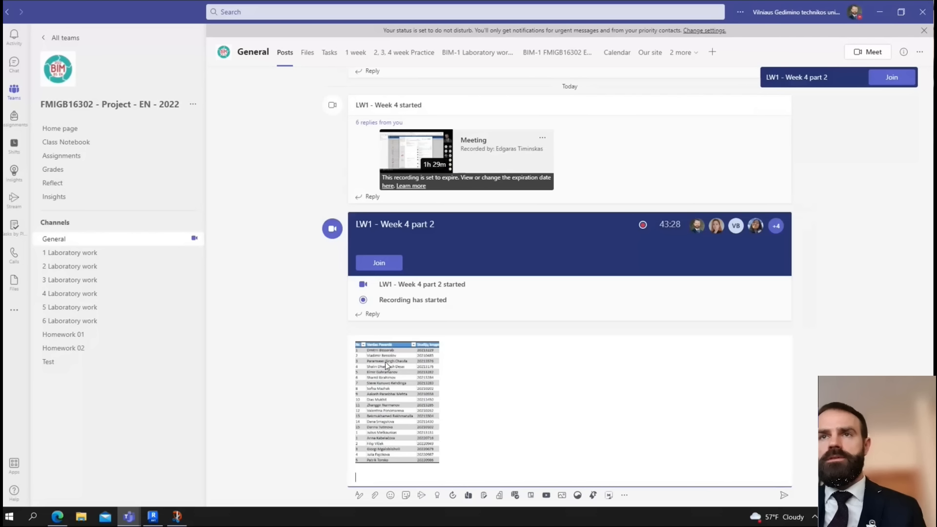
- Give the new conversation the subject "Student list and task number" and mark it as important
{"action": "left_click", "coordinate": [359, 494]}
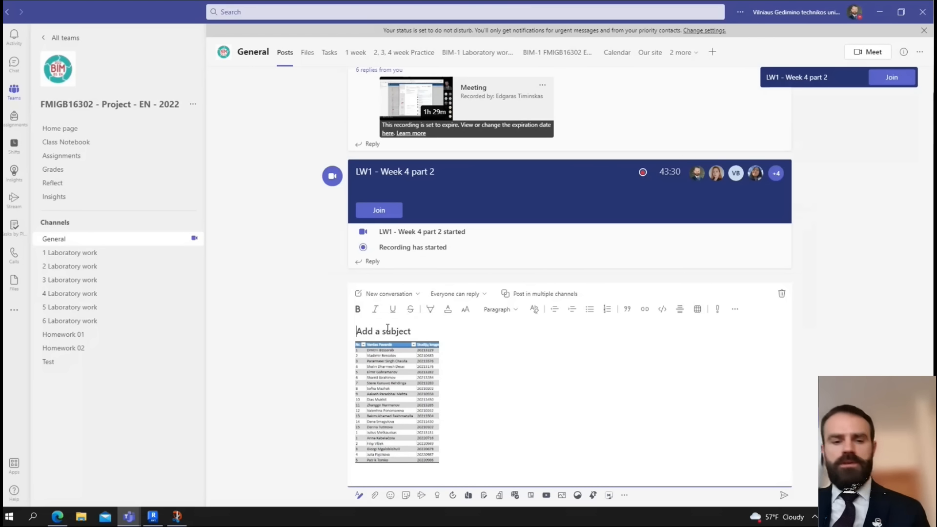
{"action": "type", "text": "Student li"}
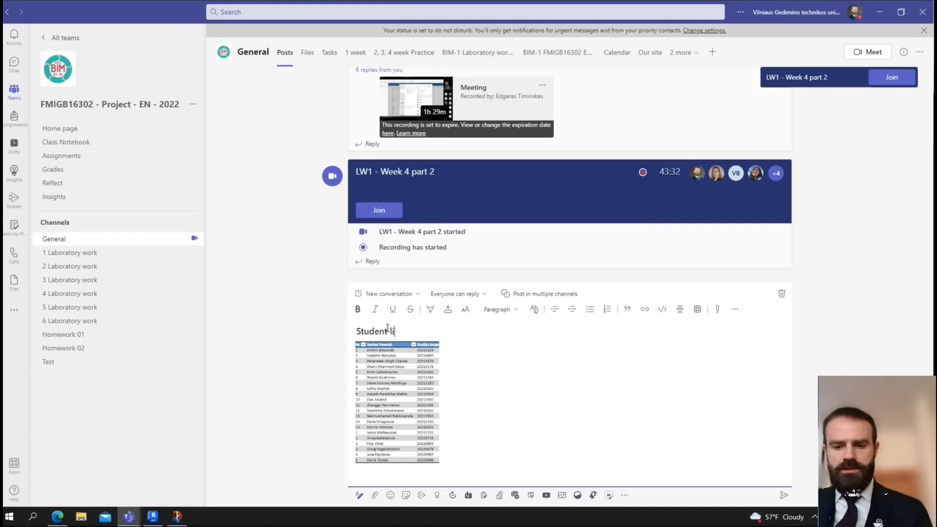
{"action": "type", "text": "st and t"}
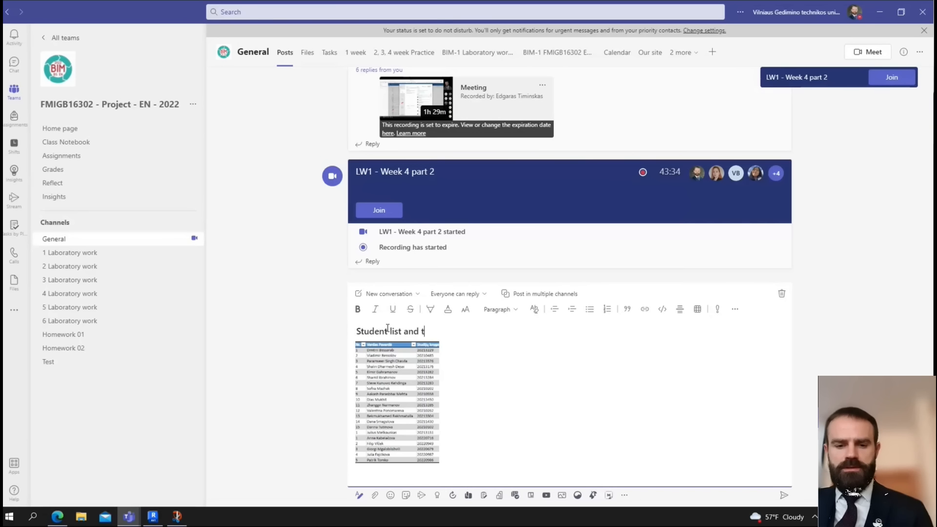
{"action": "type", "text": "ask numbe"}
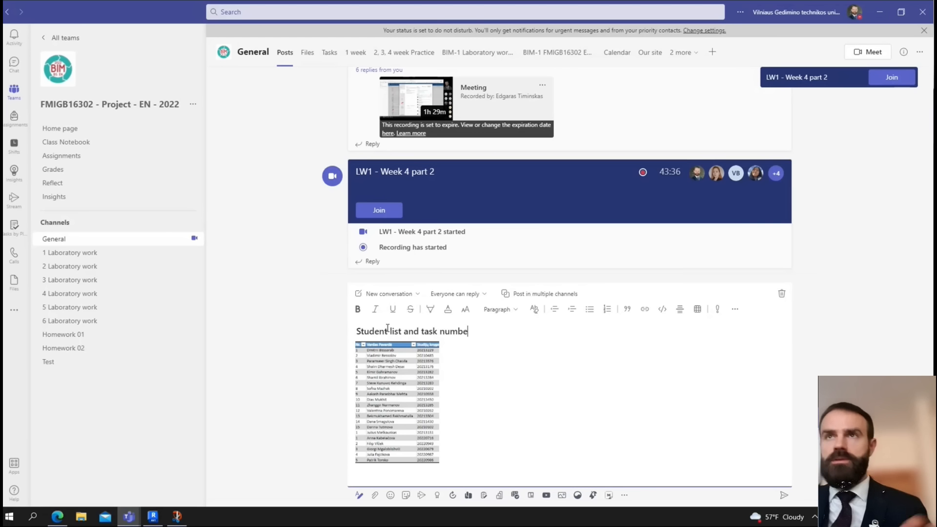
{"action": "type", "text": "r"}
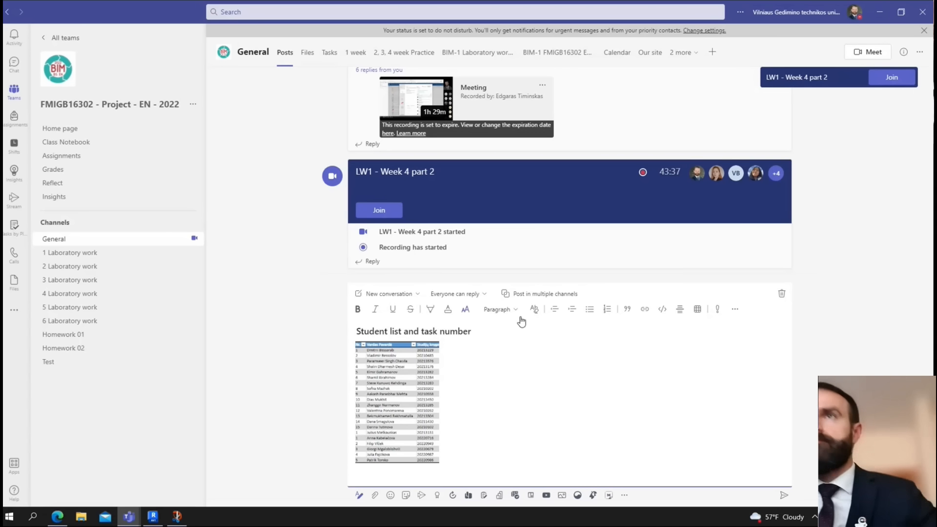
{"action": "left_click", "coordinate": [717, 310]}
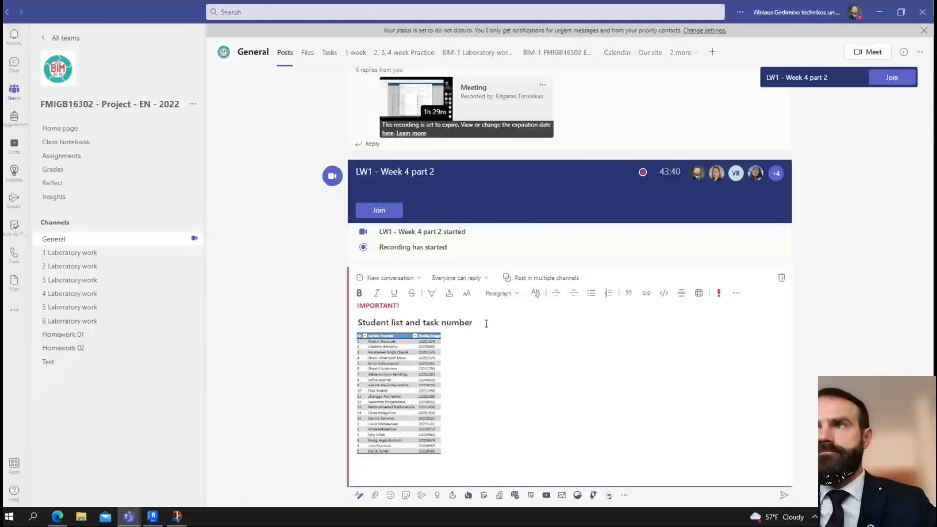
- Post the conversation to the General channel and check the posted student list image at enlarged size
{"action": "left_click", "coordinate": [784, 496]}
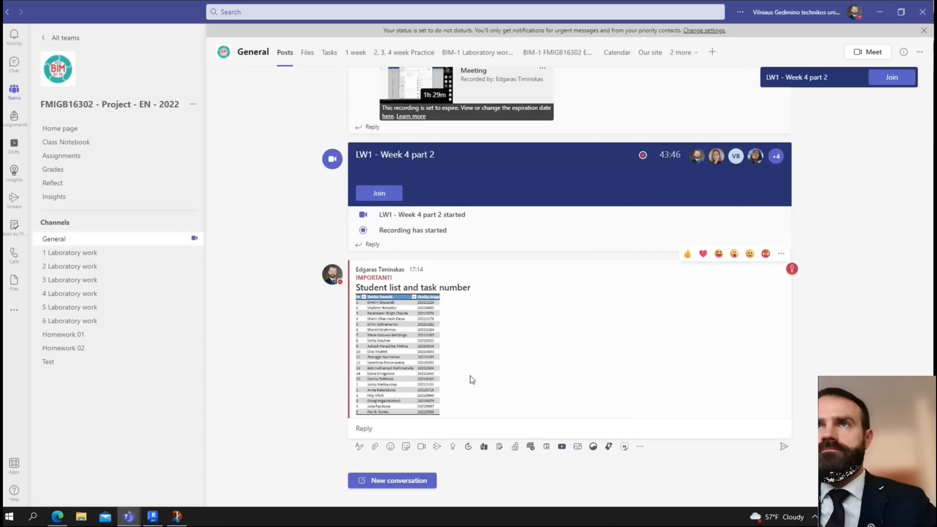
{"action": "left_click", "coordinate": [406, 364]}
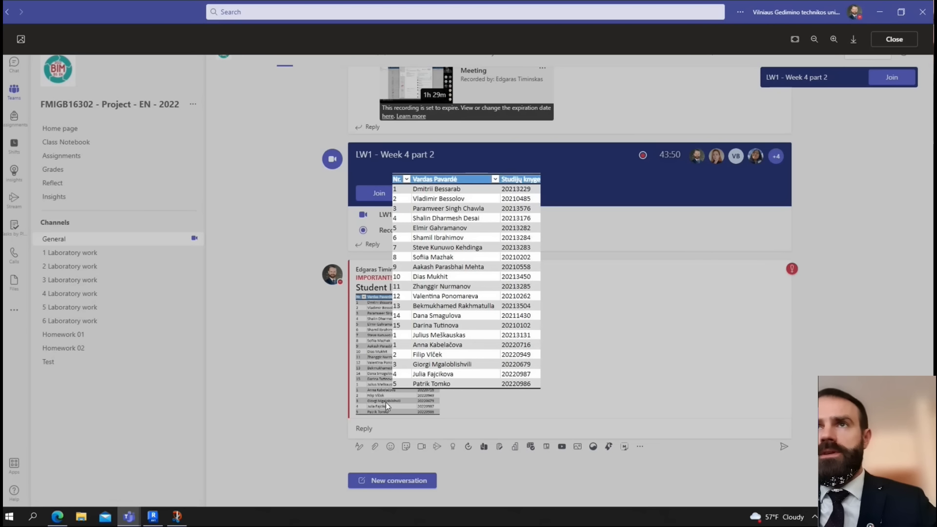
{"action": "left_click", "coordinate": [276, 385]}
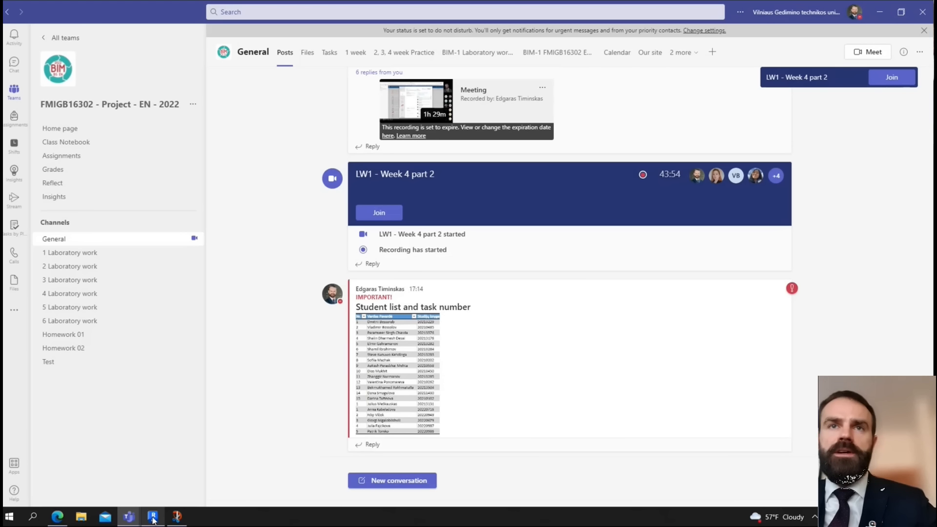
- Switch to the Edge browser, close the Excel start page and return to the Trimble Connect template folder
{"action": "left_click", "coordinate": [153, 517]}
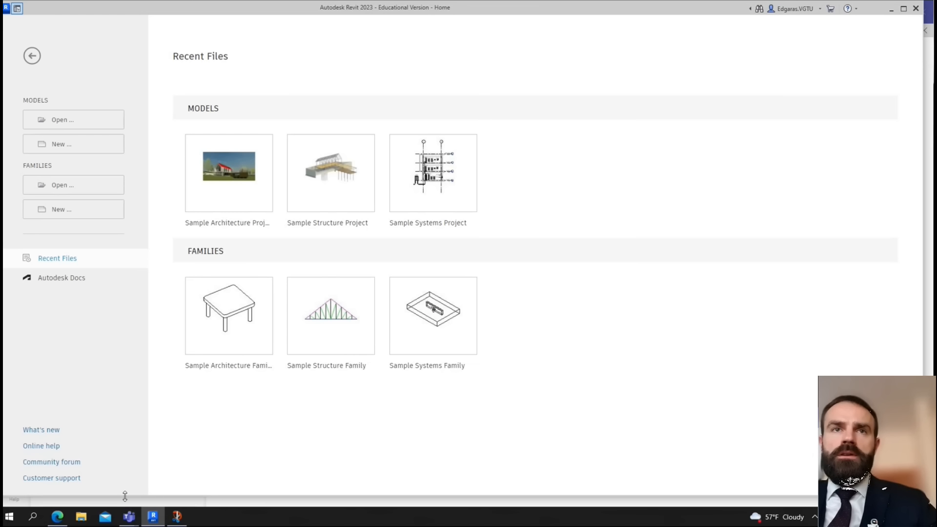
{"action": "left_click", "coordinate": [57, 517]}
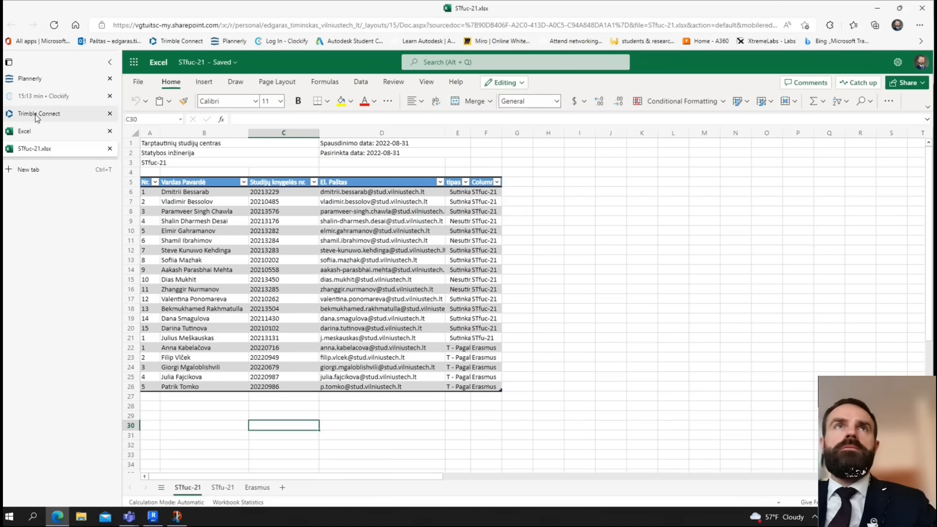
{"action": "left_click", "coordinate": [115, 130]}
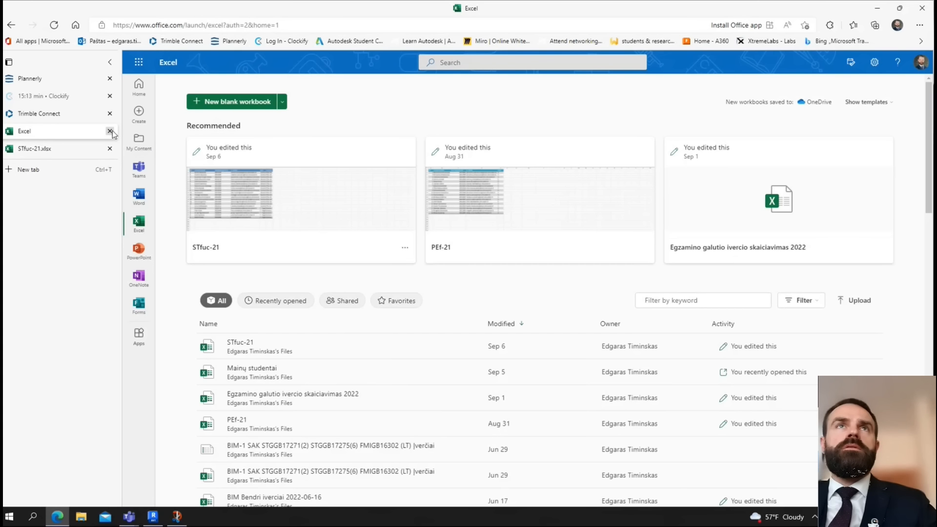
{"action": "left_click", "coordinate": [110, 131]}
{"action": "left_click", "coordinate": [82, 115]}
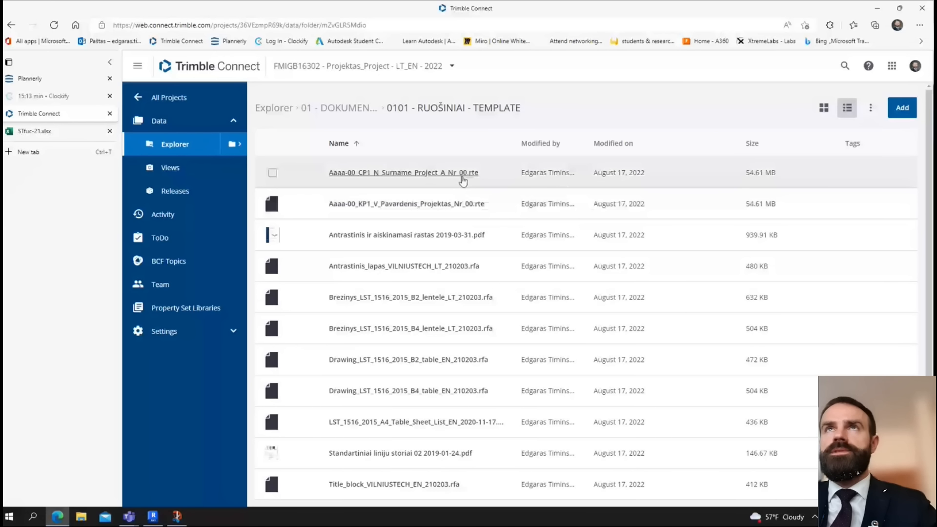
- Review the student task number and revision columns of the student works file naming table in Plannerly
{"action": "left_click", "coordinate": [10, 81]}
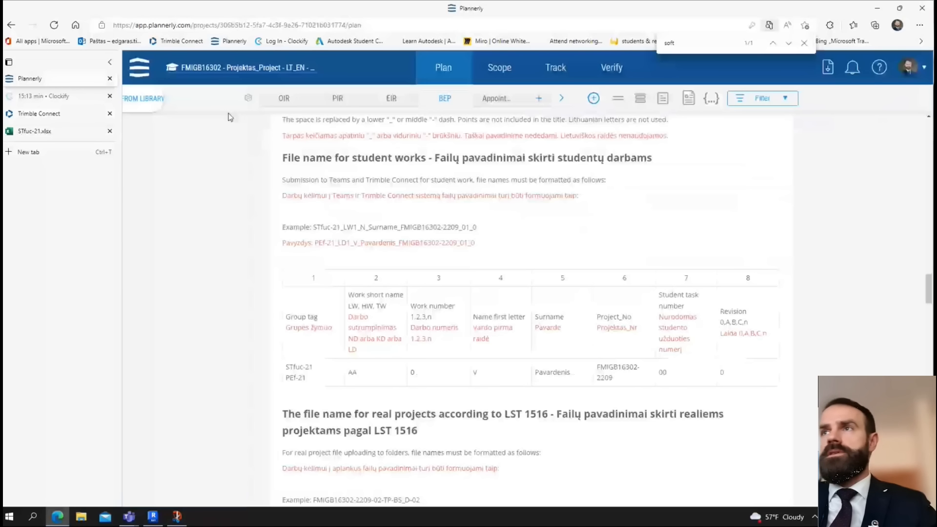
{"action": "double_click", "coordinate": [676, 295]}
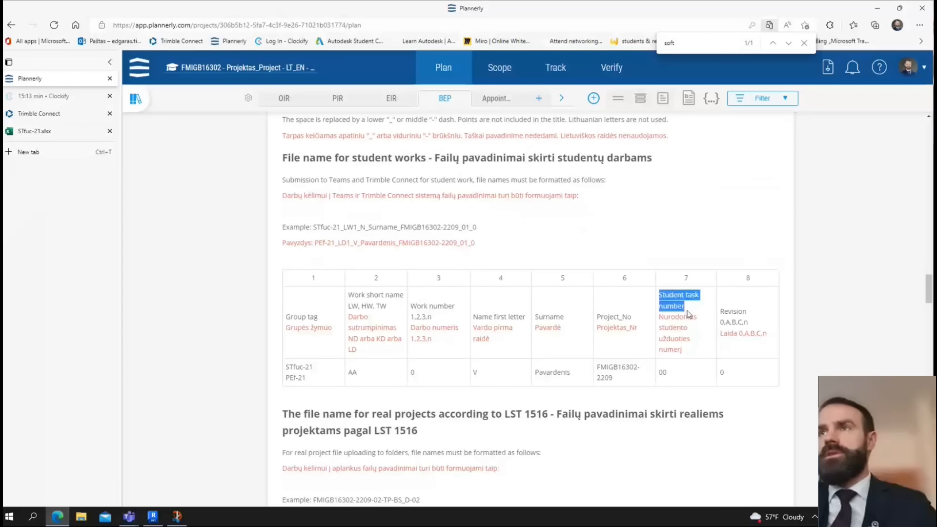
{"action": "double_click", "coordinate": [662, 372]}
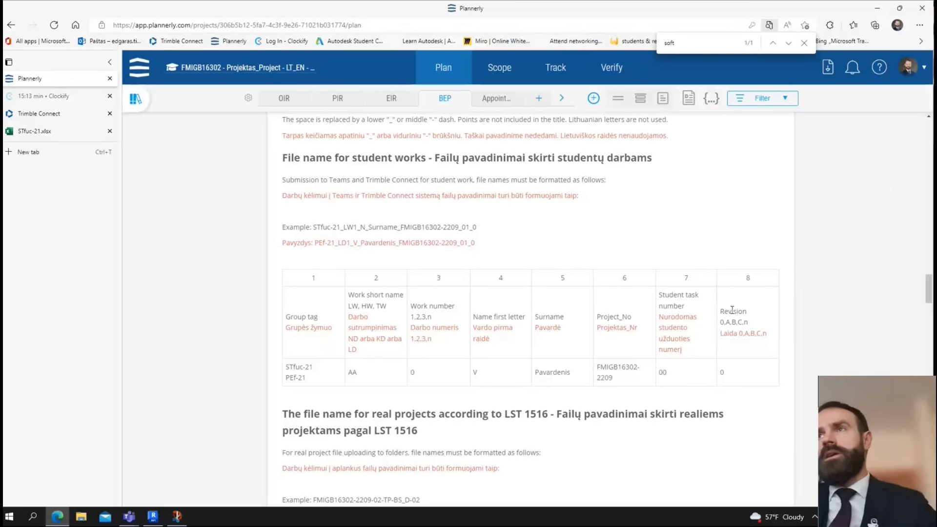
{"action": "left_click_drag", "start_coordinate": [721, 311], "coordinate": [761, 333]}
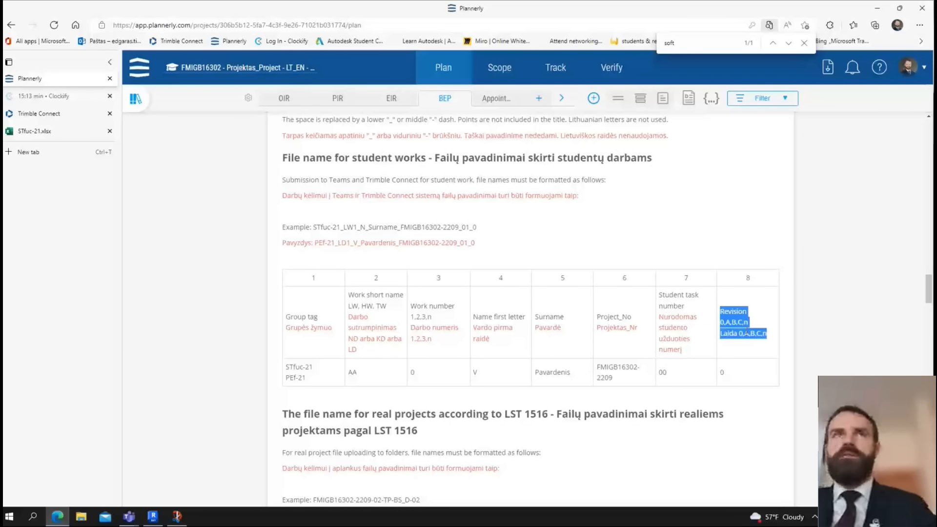
- Open the 03 - BENDRINIMAS - SHARED folder in Trimble Connect and sort its files by modification date, newest first
{"action": "left_click", "coordinate": [49, 114]}
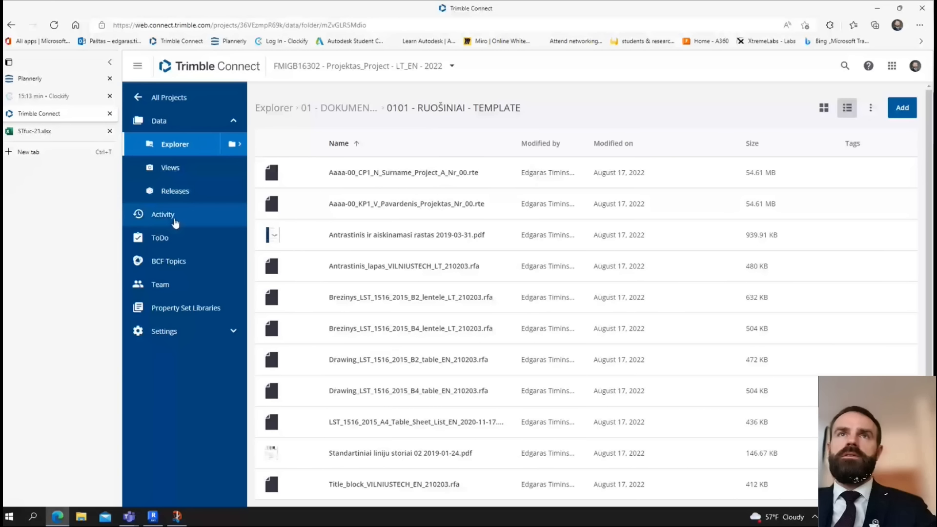
{"action": "left_click", "coordinate": [188, 147]}
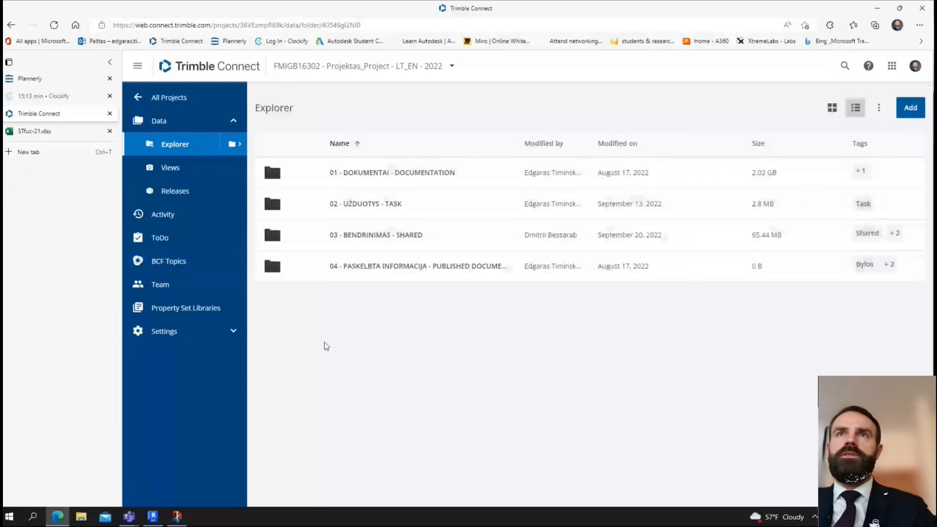
{"action": "left_click", "coordinate": [372, 235]}
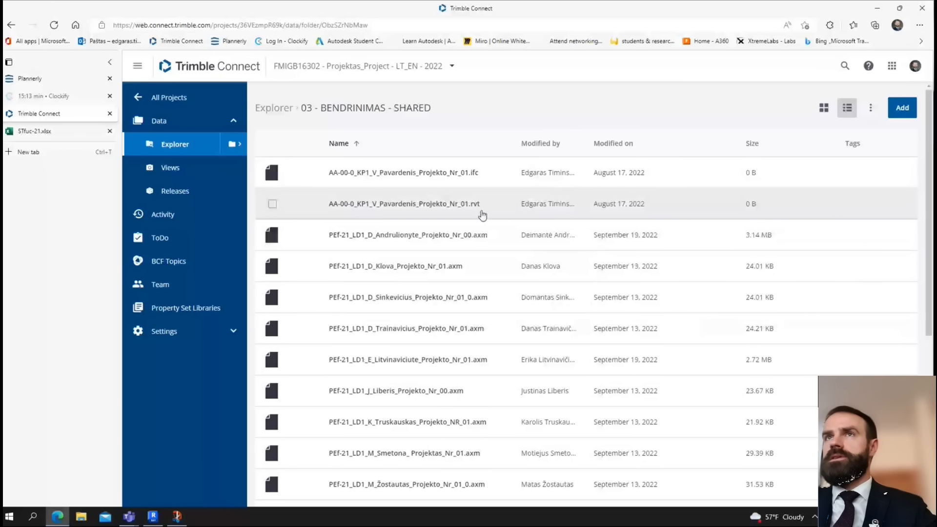
{"action": "left_click", "coordinate": [630, 146]}
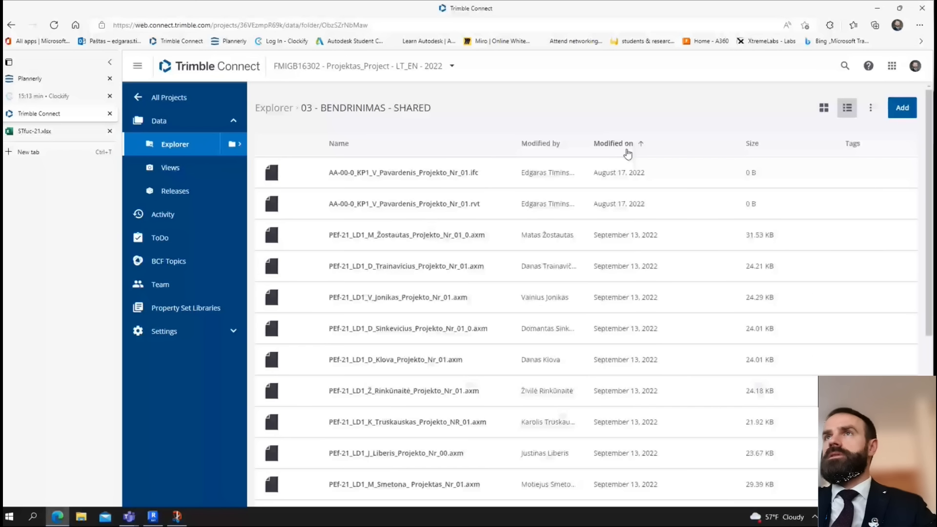
{"action": "left_click", "coordinate": [631, 146]}
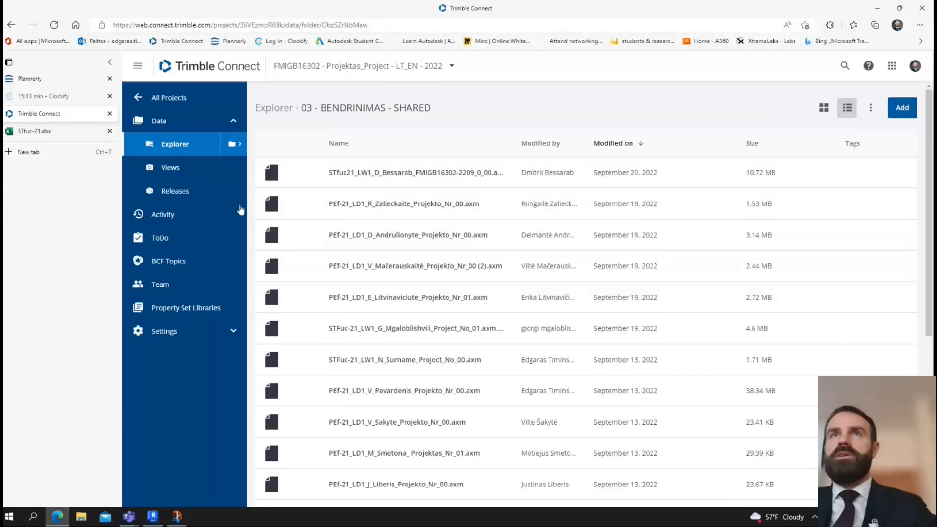
- Check the version history of the newest shared file and widen the Name column to read its full file name
{"action": "left_click", "coordinate": [272, 174]}
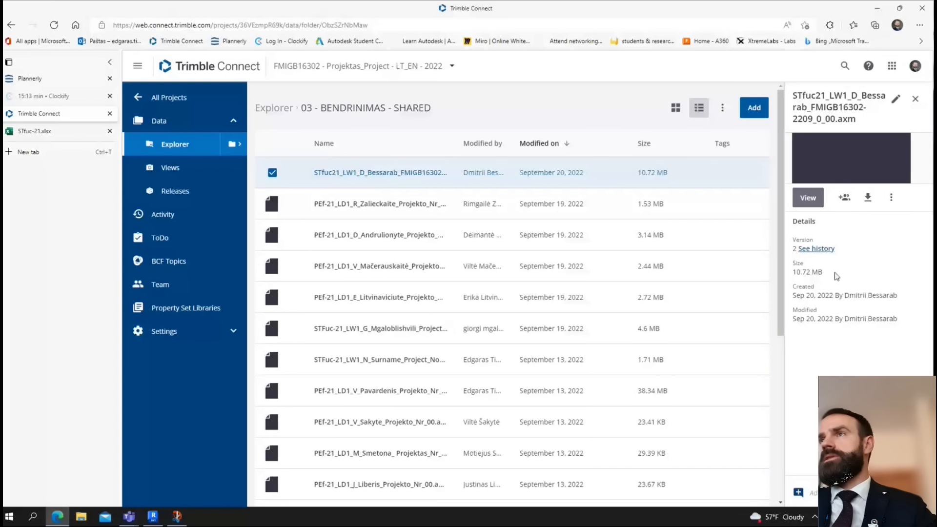
{"action": "left_click", "coordinate": [813, 250]}
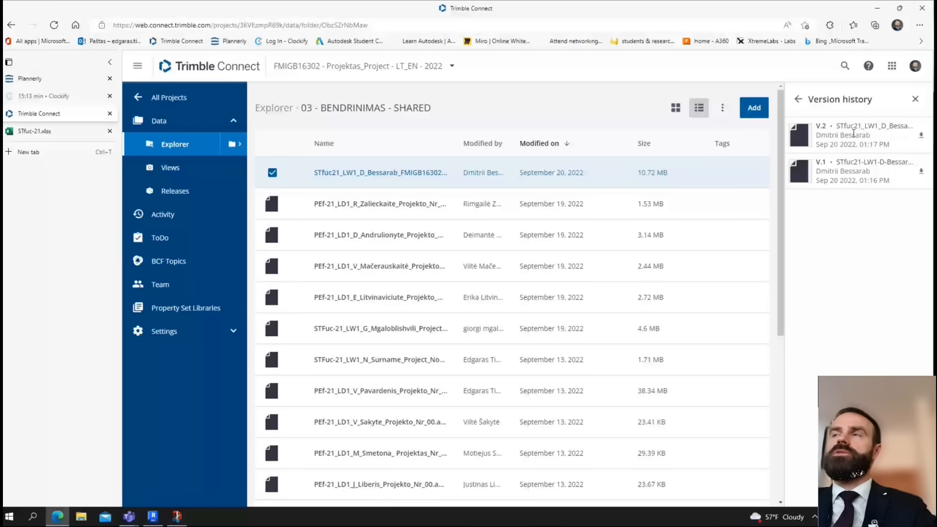
{"action": "left_click", "coordinate": [915, 99]}
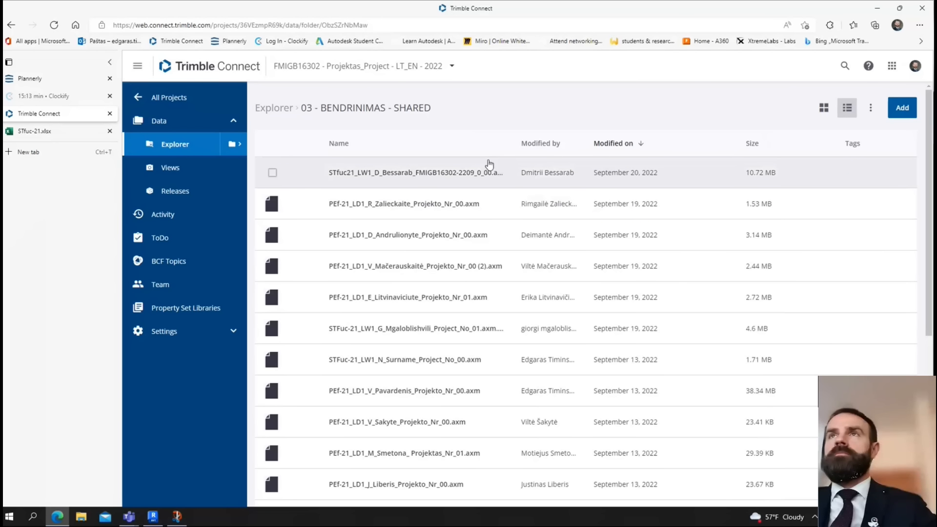
{"action": "left_click_drag", "start_coordinate": [510, 141], "coordinate": [575, 149]}
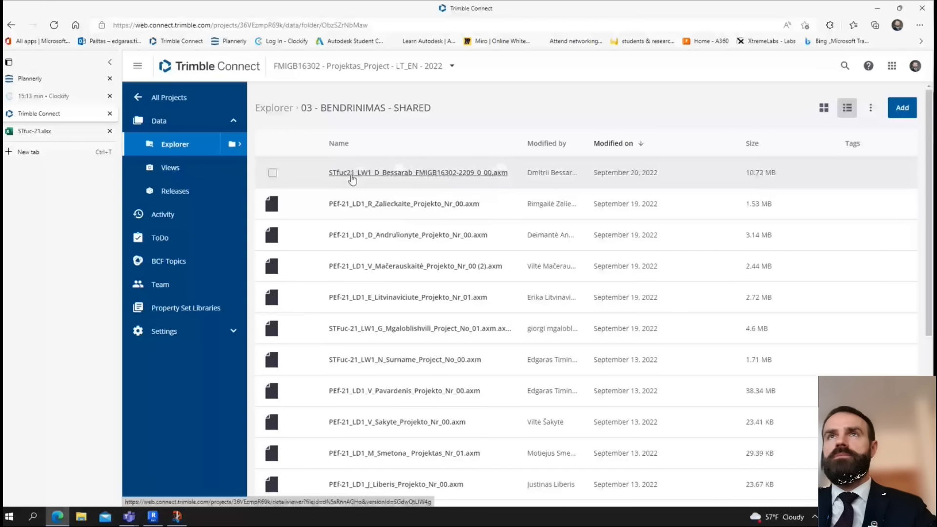
- Start a new ToDo for the newest file in the shared folder
{"action": "left_click", "coordinate": [272, 174]}
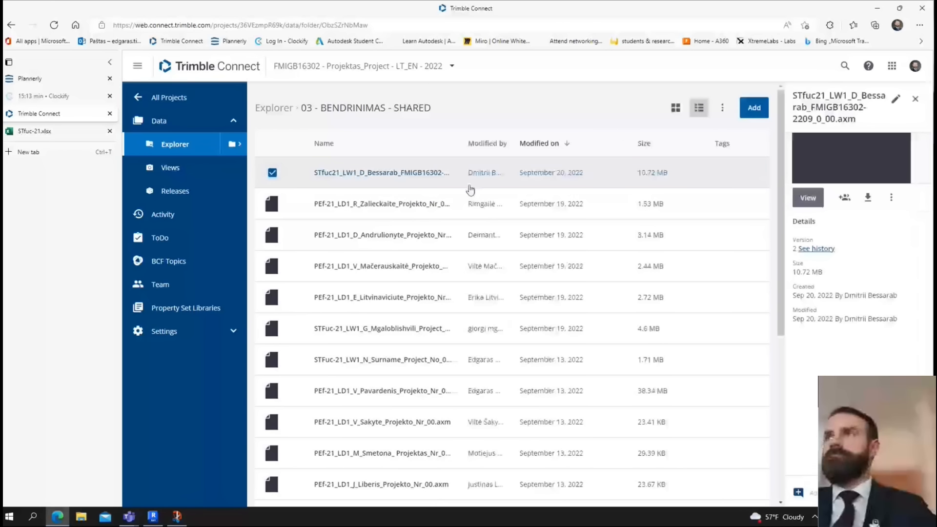
{"action": "left_click", "coordinate": [891, 197]}
{"action": "left_click", "coordinate": [891, 197]}
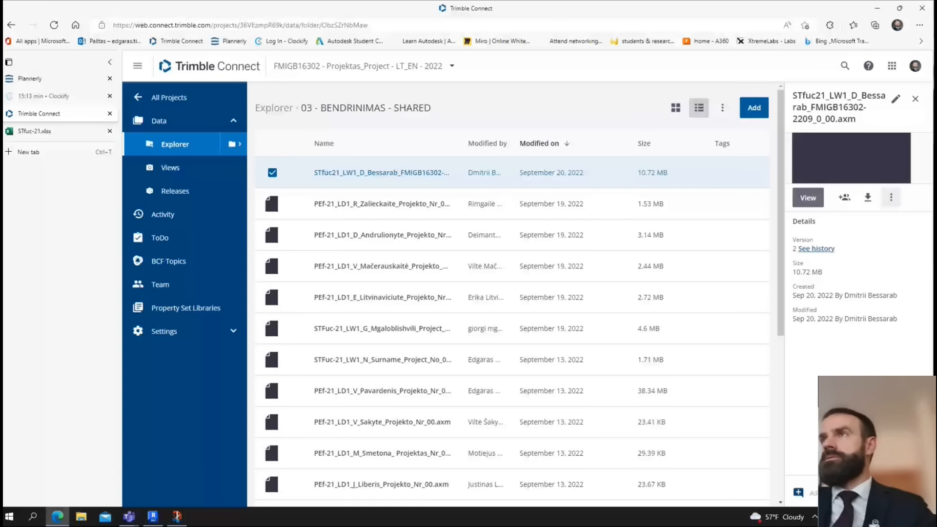
{"action": "left_click", "coordinate": [891, 197]}
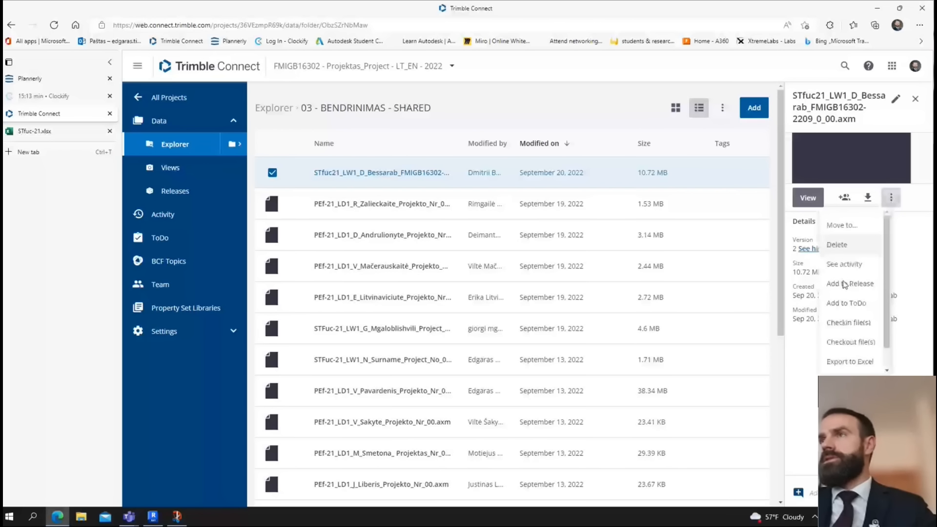
{"action": "left_click", "coordinate": [859, 305]}
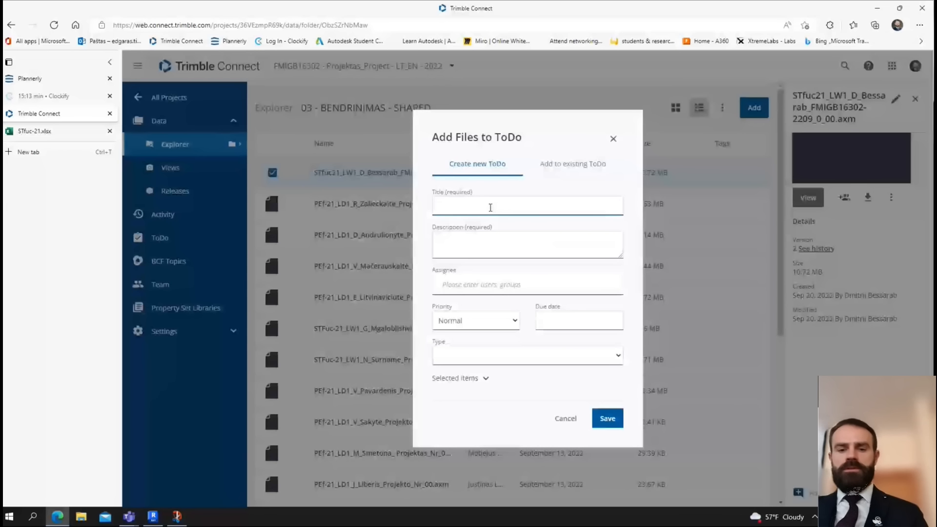
- Give the ToDo the title "File naming" and the description "Fis file name"
{"action": "type", "text": "File naming"}
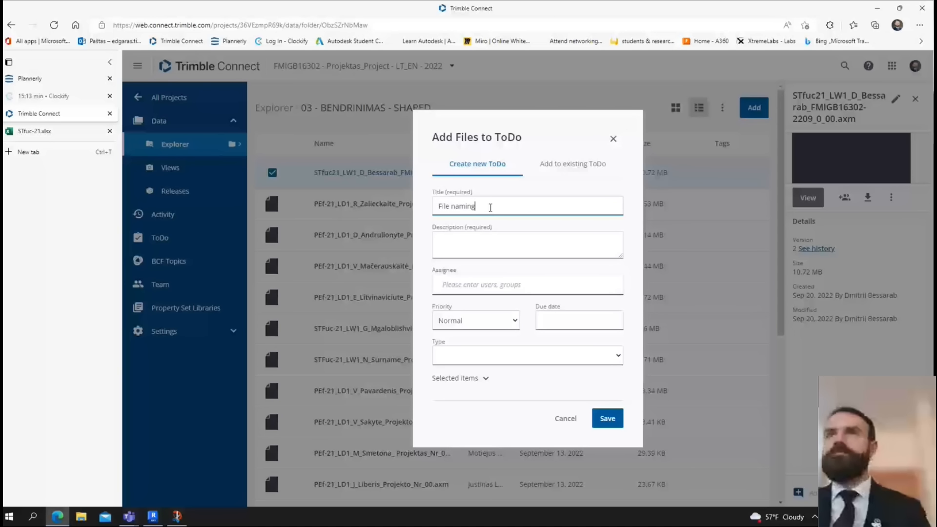
{"action": "left_click", "coordinate": [474, 238]}
{"action": "type", "text": "Fis fil"}
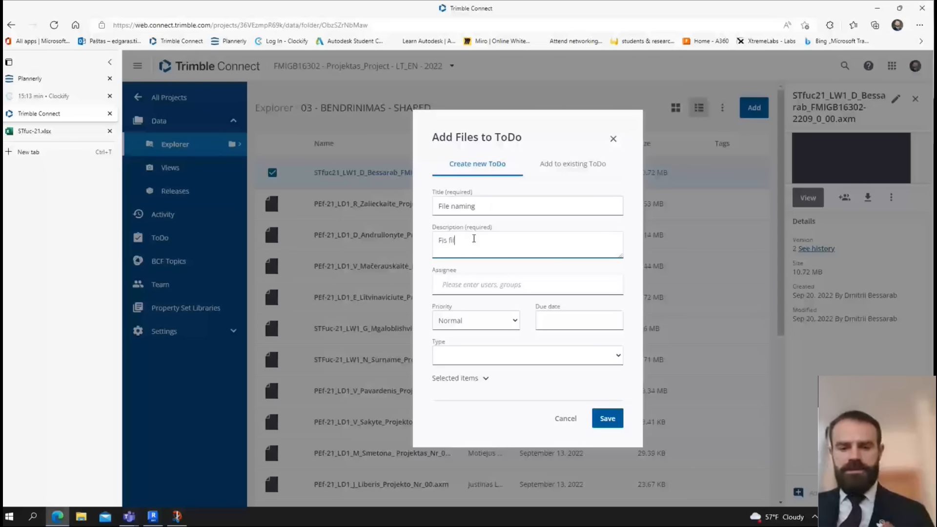
{"action": "type", "text": "e name"}
- Find the student who uploaded the file among the project users and assign the ToDo to them
{"action": "left_click", "coordinate": [466, 292]}
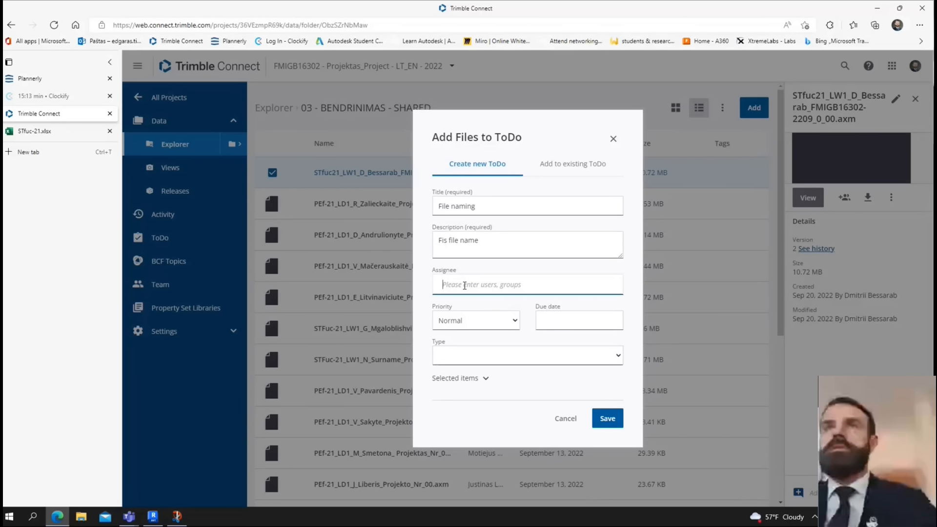
{"action": "type", "text": "d"}
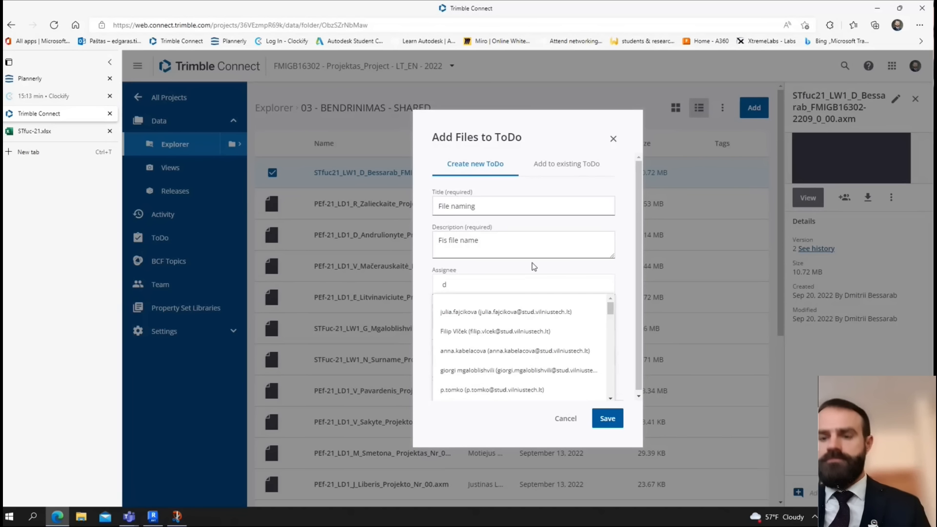
{"action": "type", "text": "."}
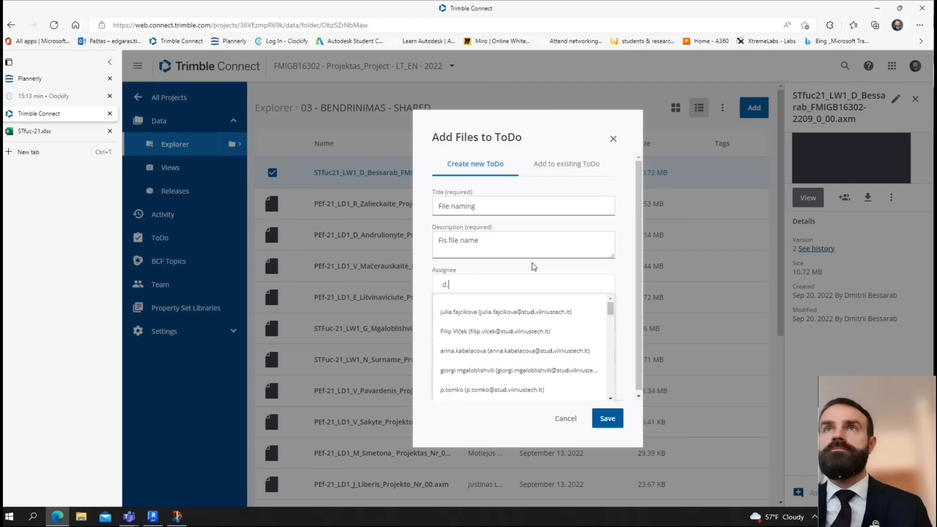
{"action": "type", "text": "be"}
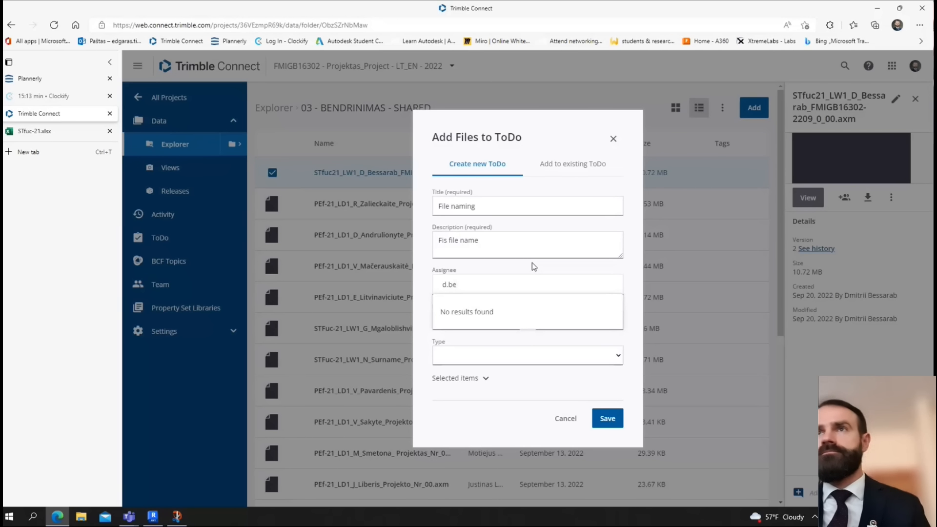
{"action": "key", "text": "ctrl+a"}
{"action": "key", "text": "BackSpace"}
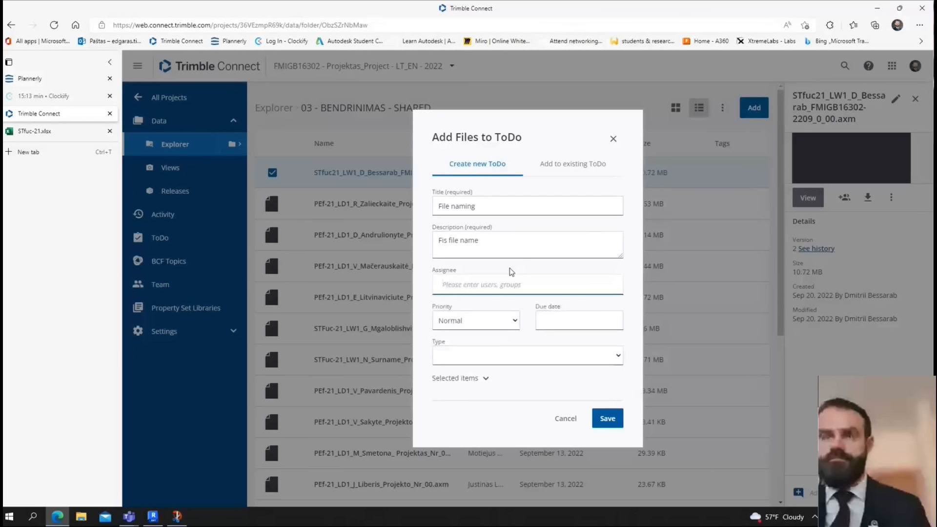
{"action": "type", "text": "bes"}
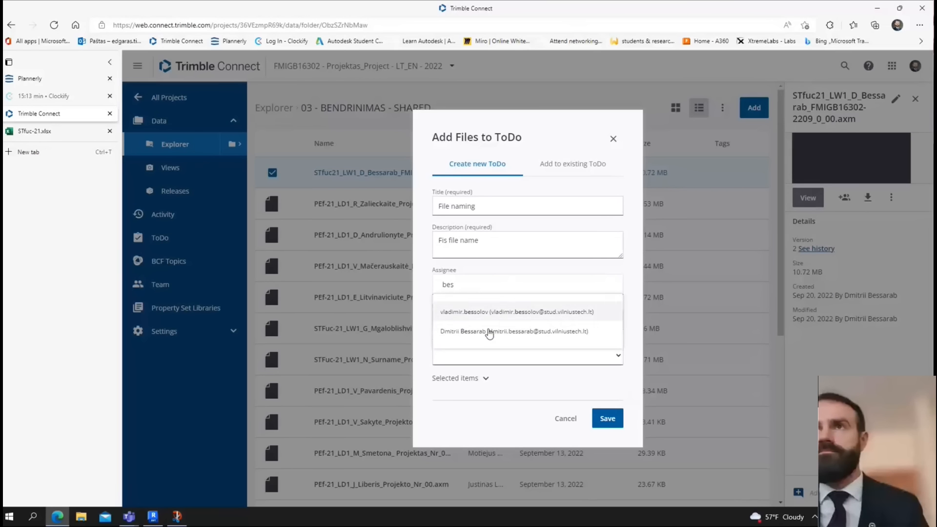
{"action": "left_click", "coordinate": [487, 332]}
- Keep the ToDo's priority at Normal, set its due date to 09/20/2022 and type to Fault, and list the attached file
{"action": "left_click", "coordinate": [466, 330]}
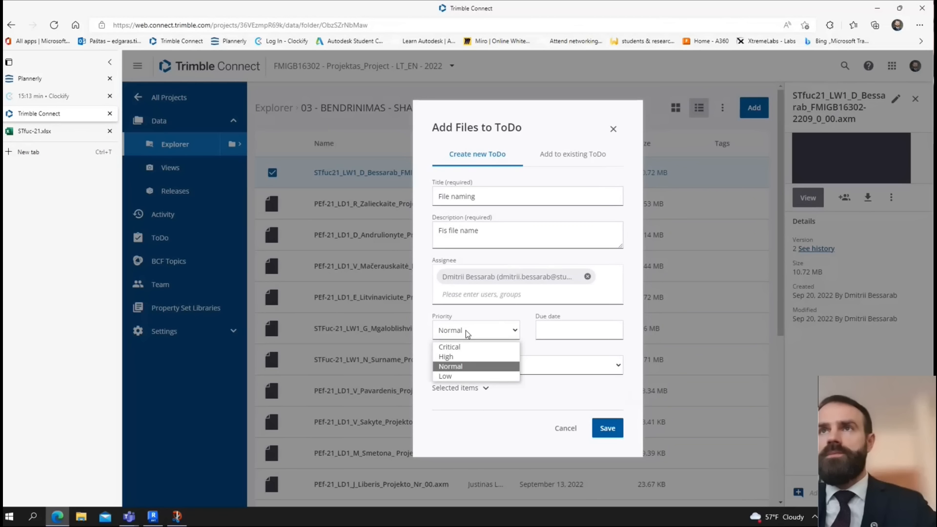
{"action": "left_click", "coordinate": [461, 332]}
{"action": "left_click", "coordinate": [538, 332]}
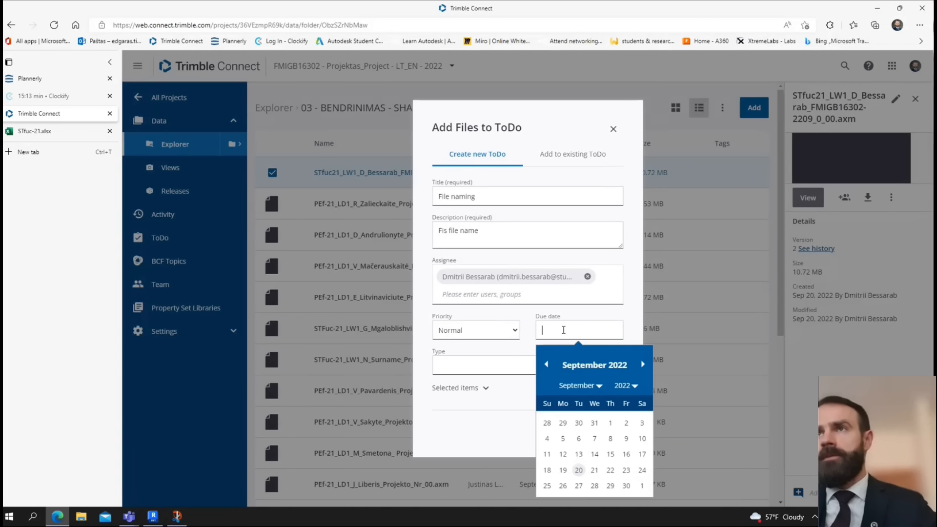
{"action": "left_click", "coordinate": [576, 470]}
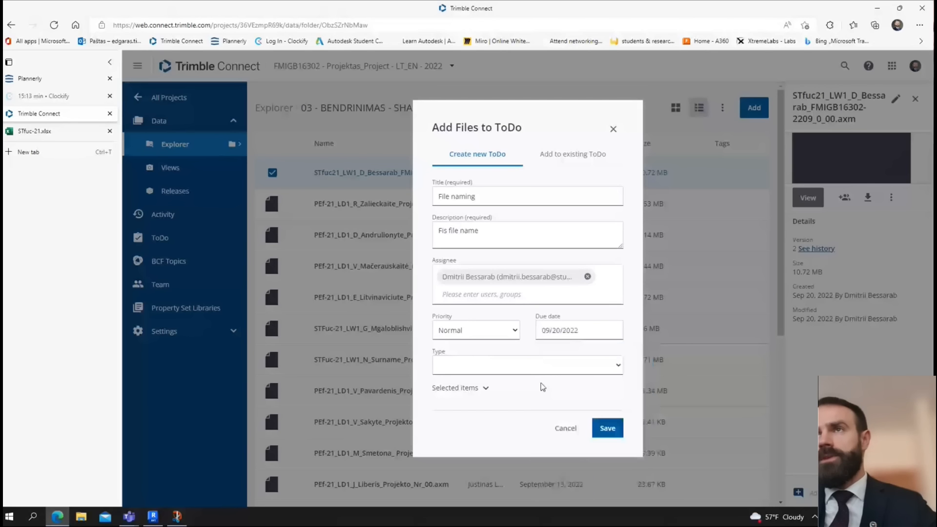
{"action": "left_click", "coordinate": [473, 364]}
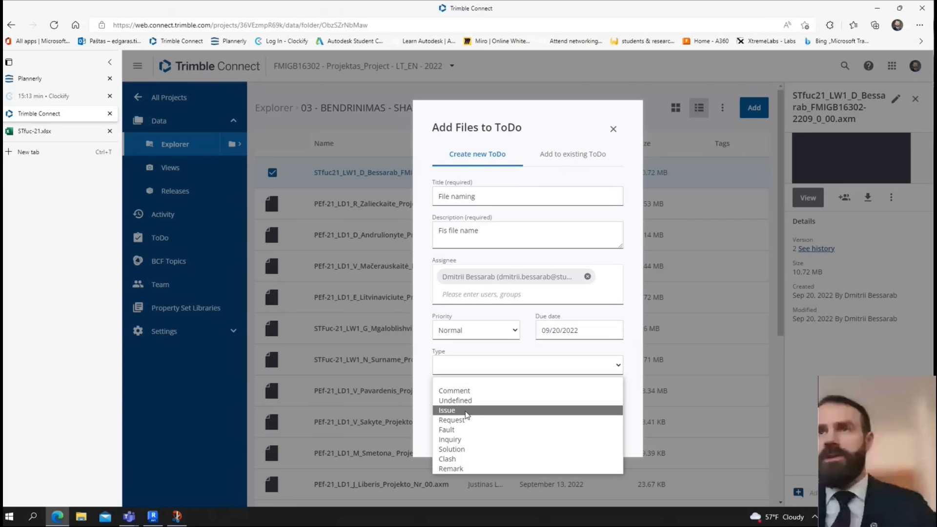
{"action": "left_click", "coordinate": [454, 429]}
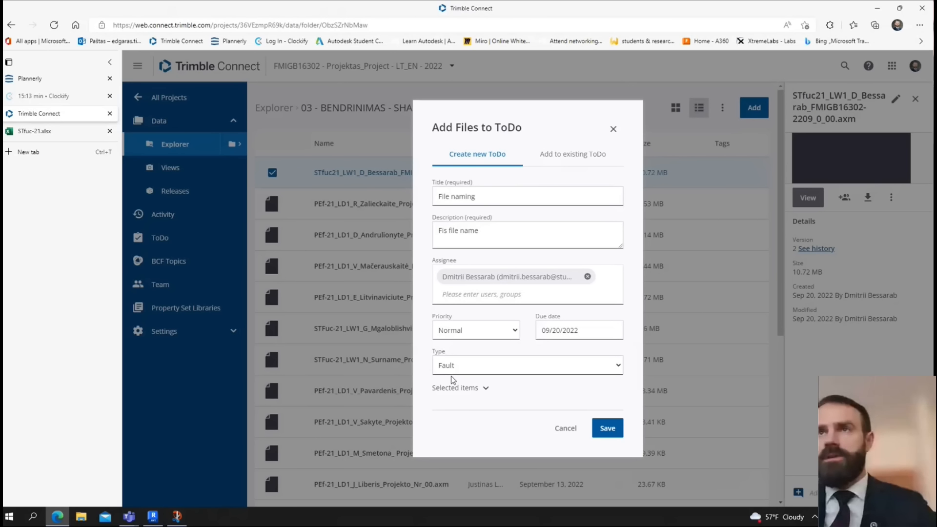
{"action": "left_click", "coordinate": [484, 388]}
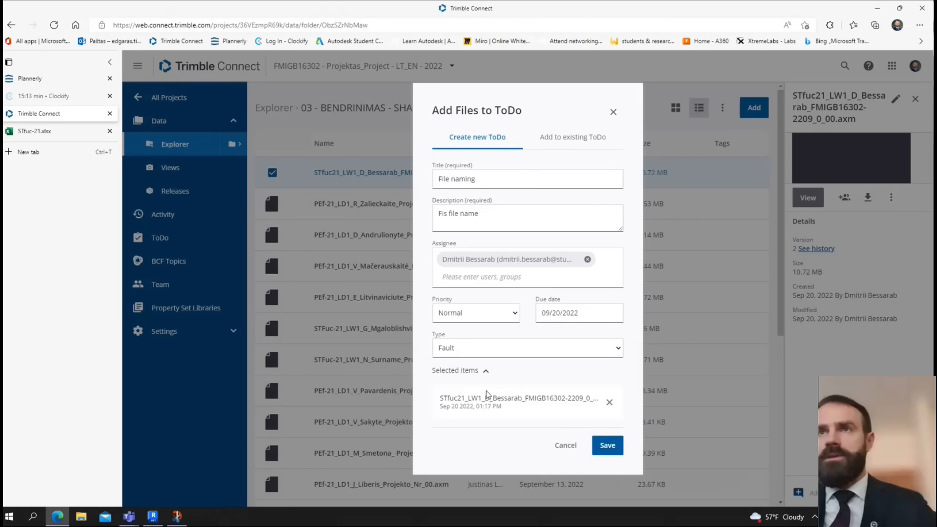
- Save the new ToDo and open the "File naming" entry in the project's ToDo list to point out its completion percentage
{"action": "left_click", "coordinate": [607, 445]}
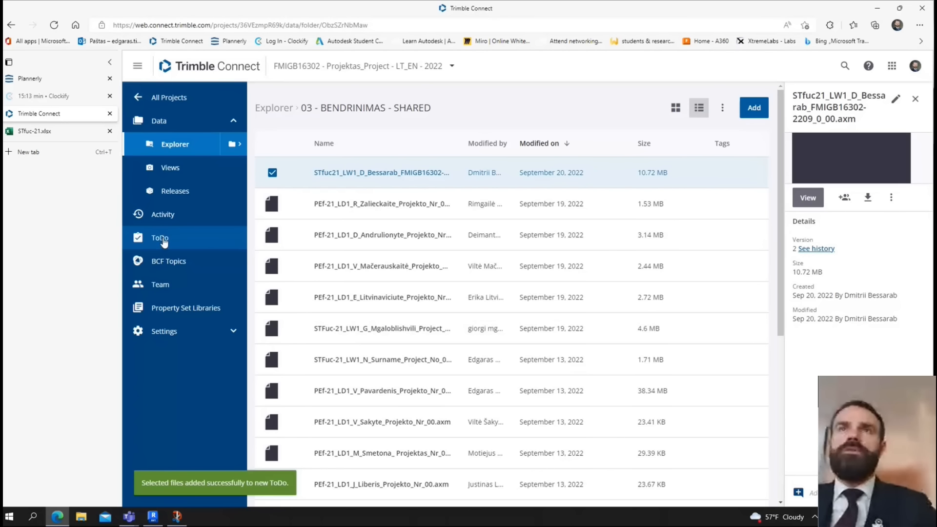
{"action": "left_click", "coordinate": [163, 239]}
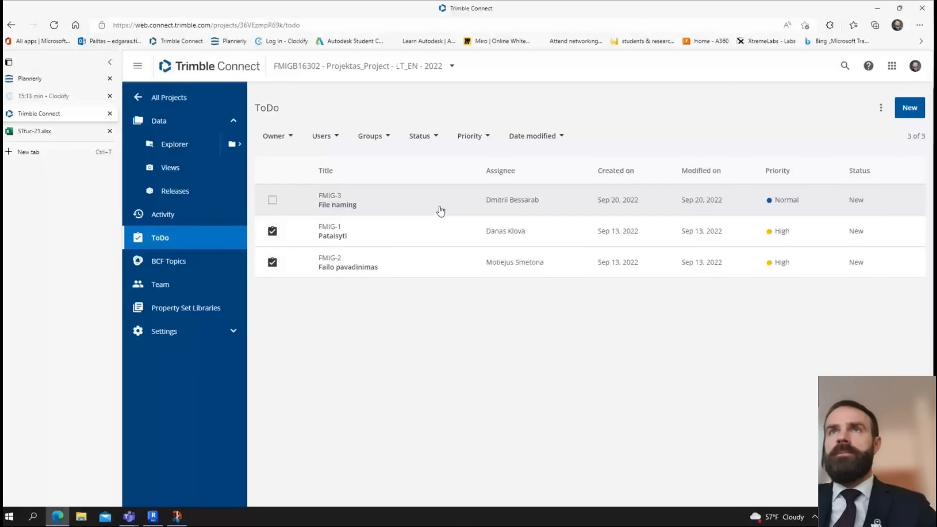
{"action": "left_click", "coordinate": [430, 206]}
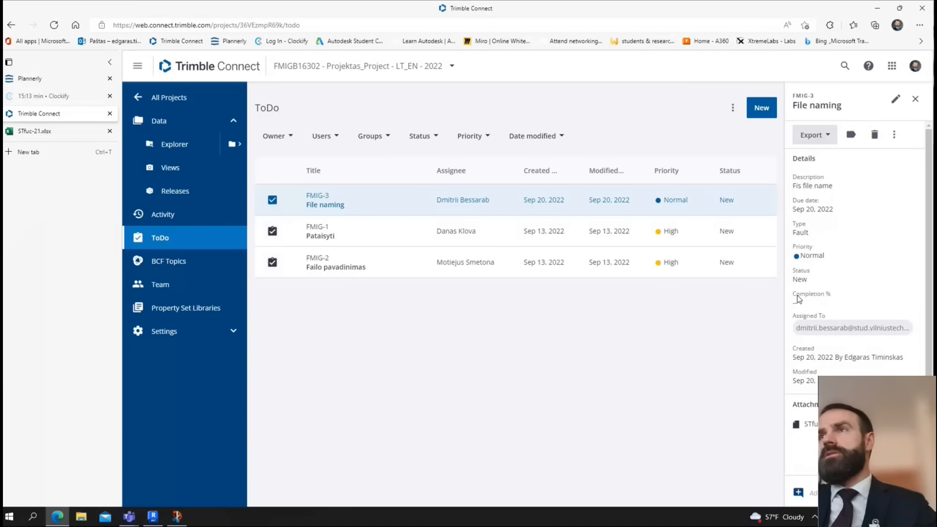
{"action": "left_click_drag", "start_coordinate": [794, 294], "coordinate": [837, 297]}
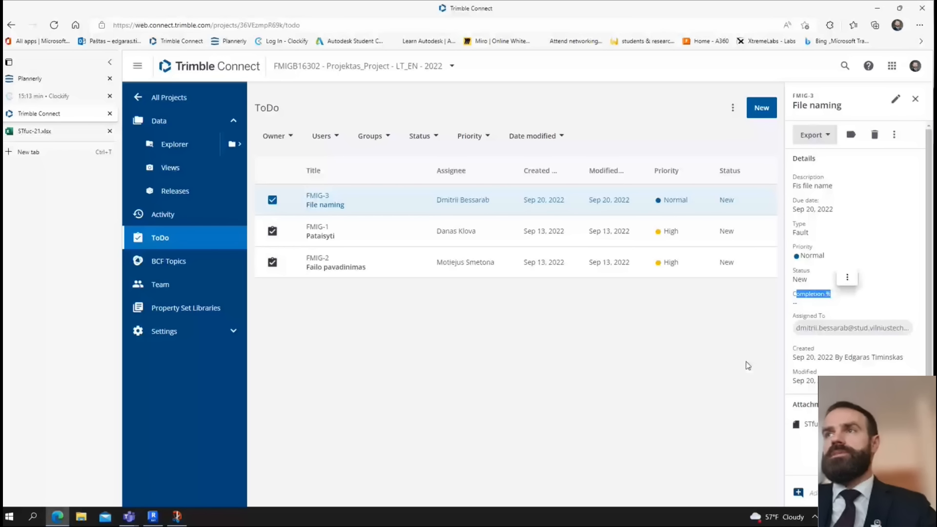
- Check the 03 - BENDRINIMAS - SHARED folder, reload the ToDo list and recheck the completion details of the "File naming" ToDo
{"action": "left_click", "coordinate": [190, 153]}
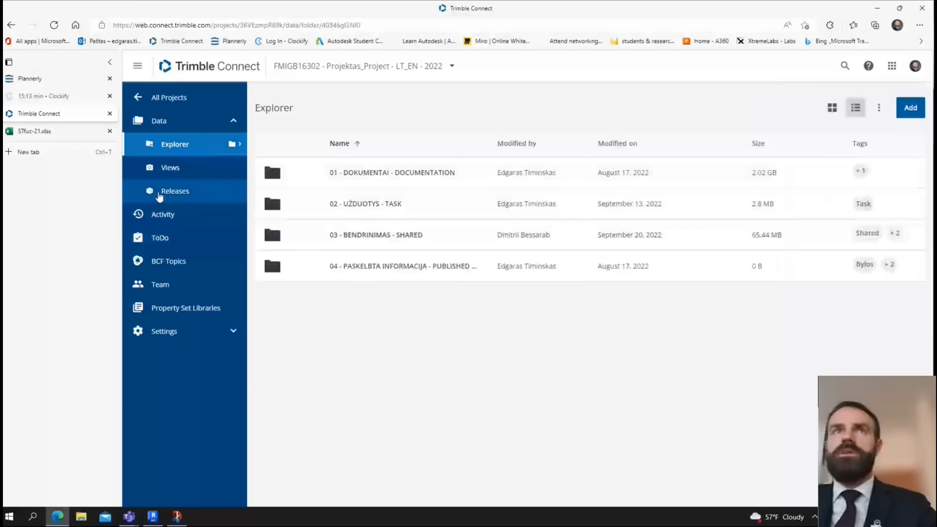
{"action": "left_click", "coordinate": [397, 236]}
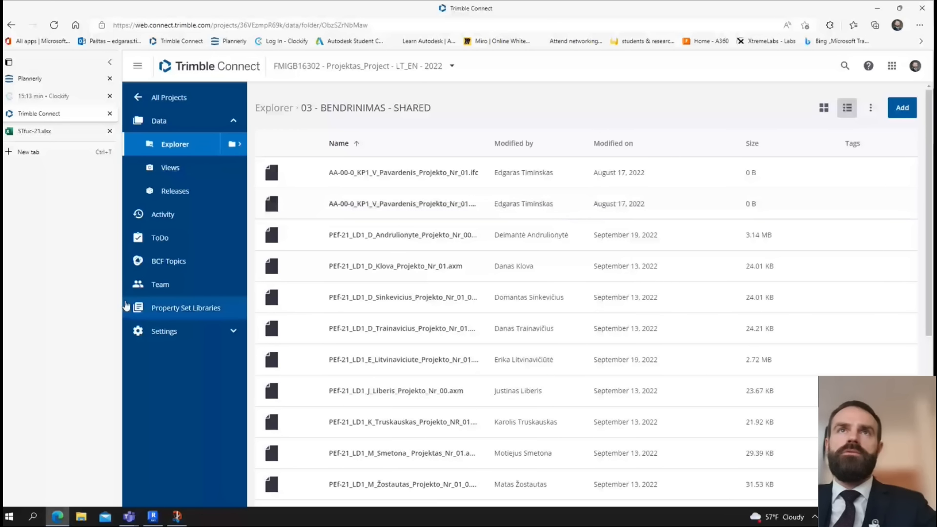
{"action": "left_click", "coordinate": [159, 237]}
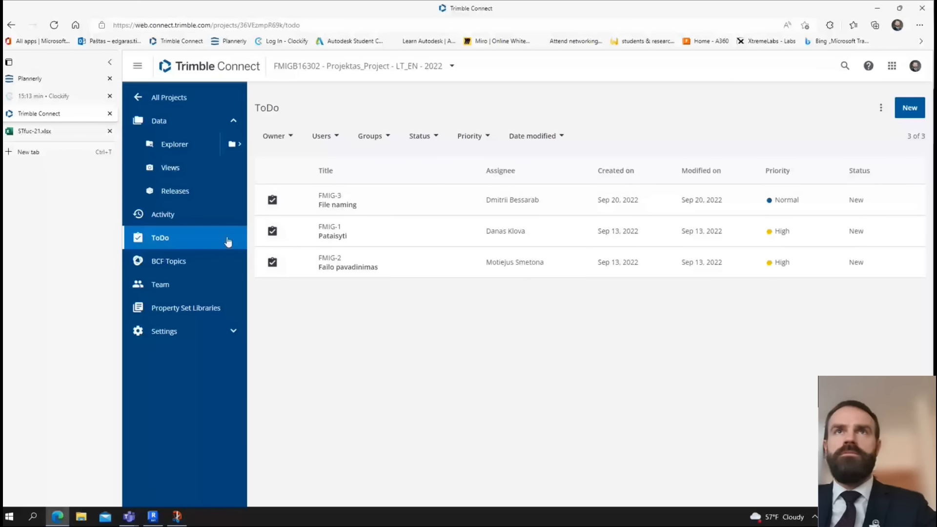
{"action": "key", "text": "F5"}
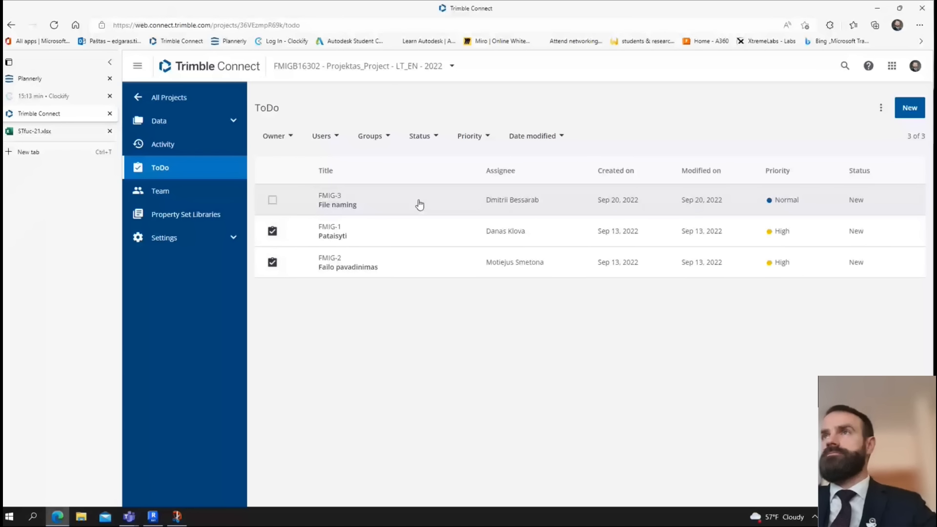
{"action": "left_click", "coordinate": [416, 210]}
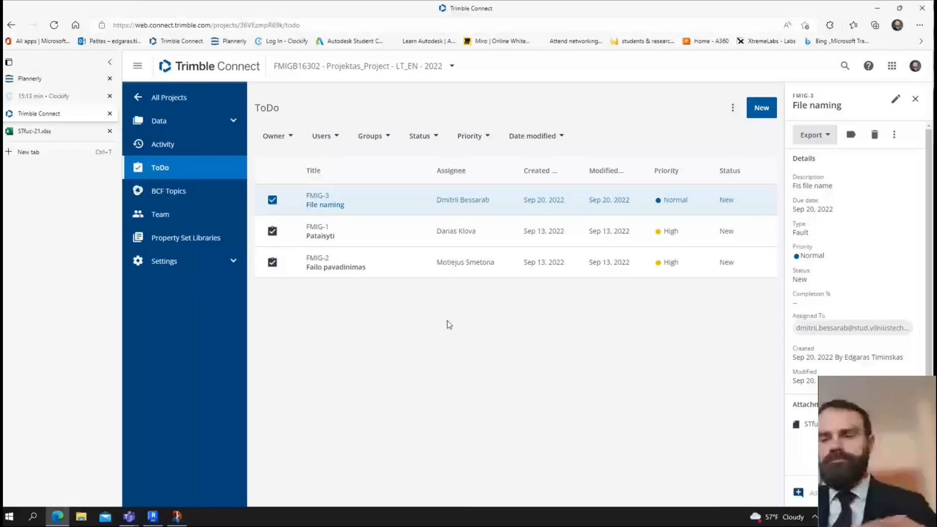
{"action": "key", "text": "F5"}
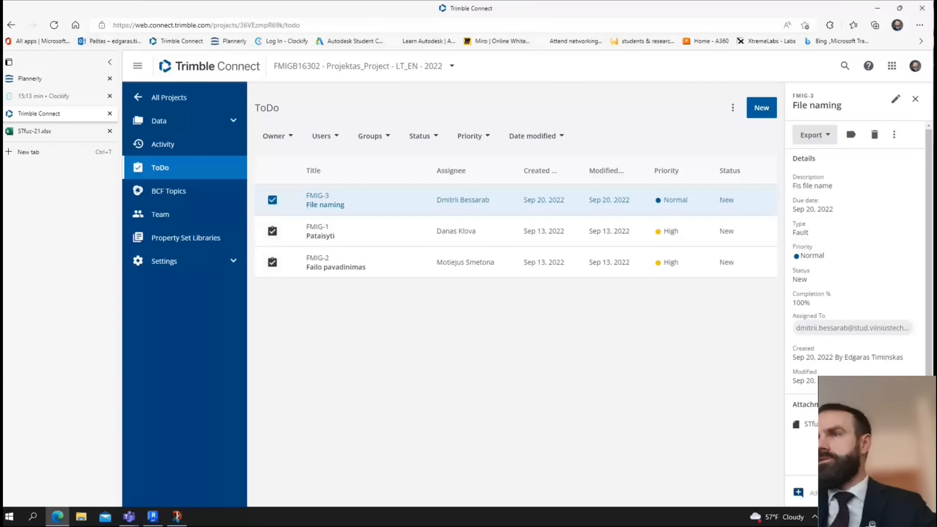
{"action": "left_click", "coordinate": [894, 135]}
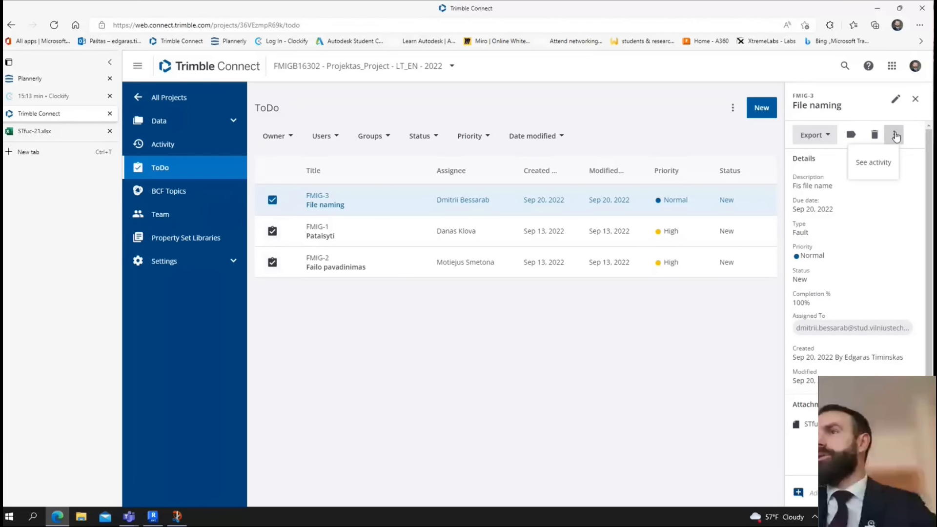
{"action": "left_click", "coordinate": [873, 162]}
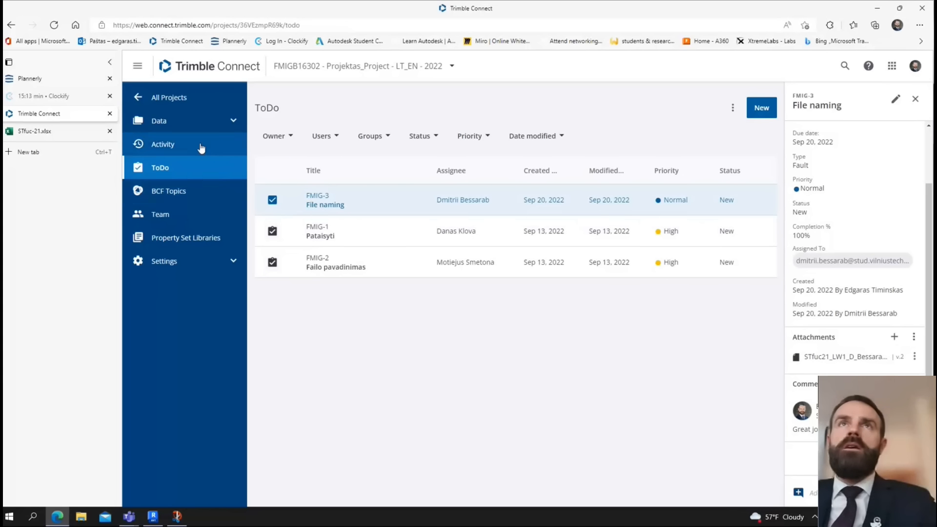
- Review the members of the STfuc-21 group in the project team and check each one's status and last access
{"action": "left_click", "coordinate": [202, 121]}
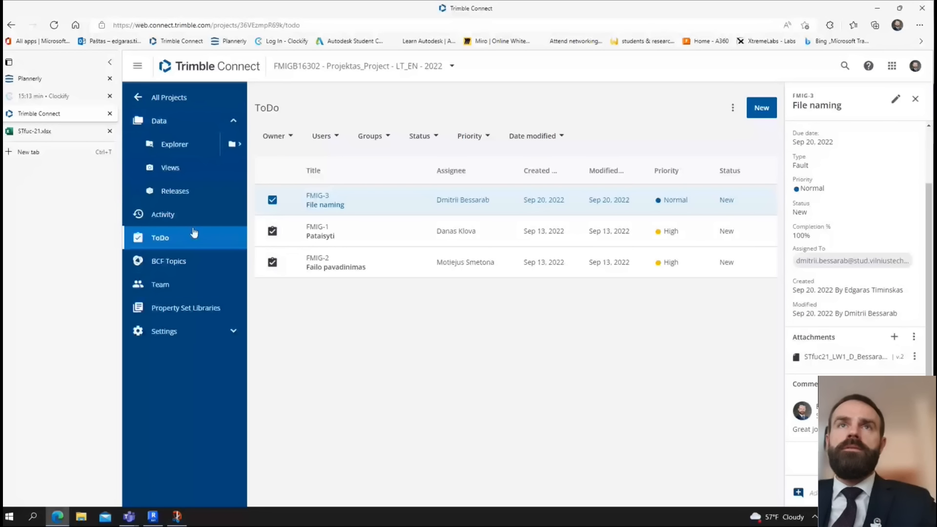
{"action": "left_click", "coordinate": [175, 284]}
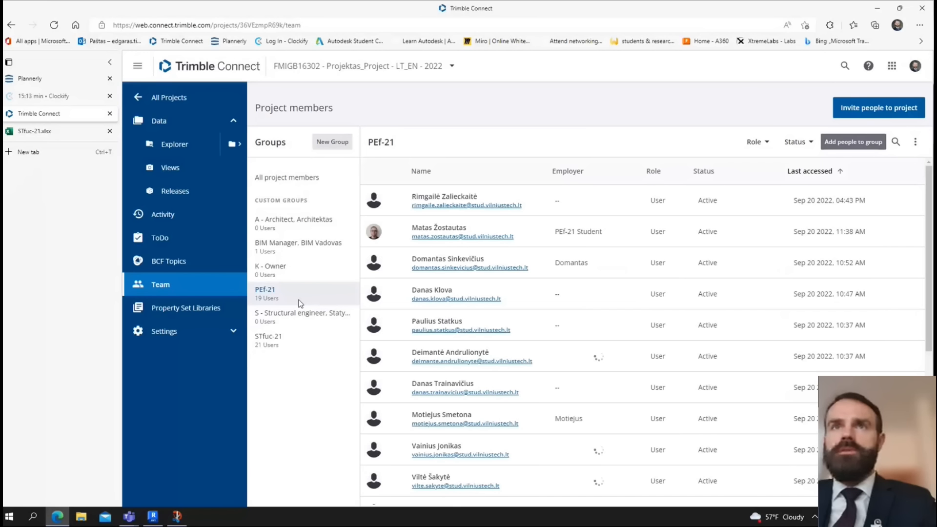
{"action": "left_click", "coordinate": [266, 341]}
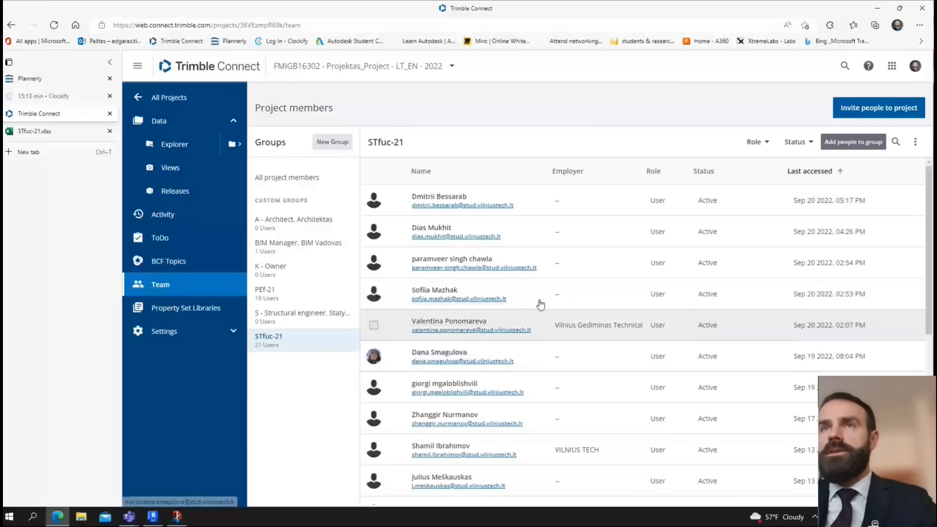
{"action": "scroll", "coordinate": [640, 395], "scroll_direction": "down", "scroll_amount": 5}
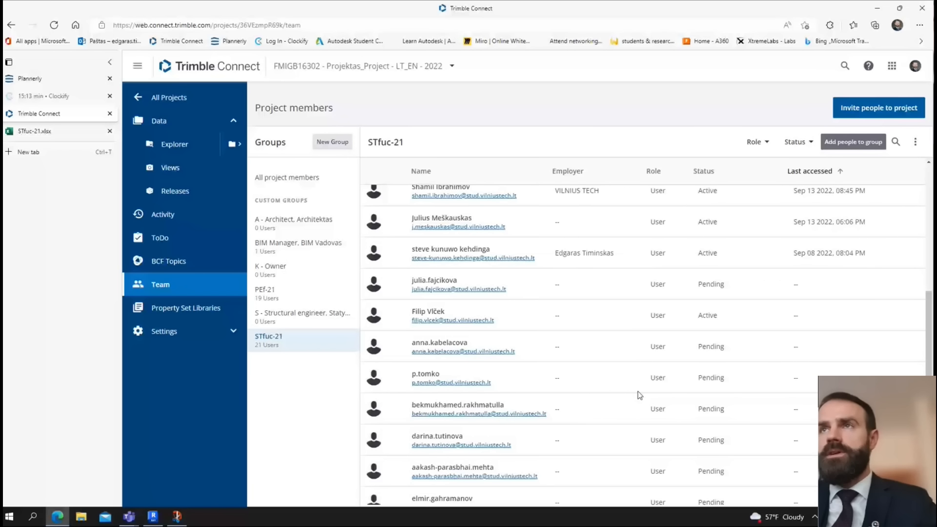
{"action": "scroll", "coordinate": [640, 395], "scroll_direction": "up", "scroll_amount": 2}
{"action": "scroll", "coordinate": [591, 351], "scroll_direction": "up", "scroll_amount": 2}
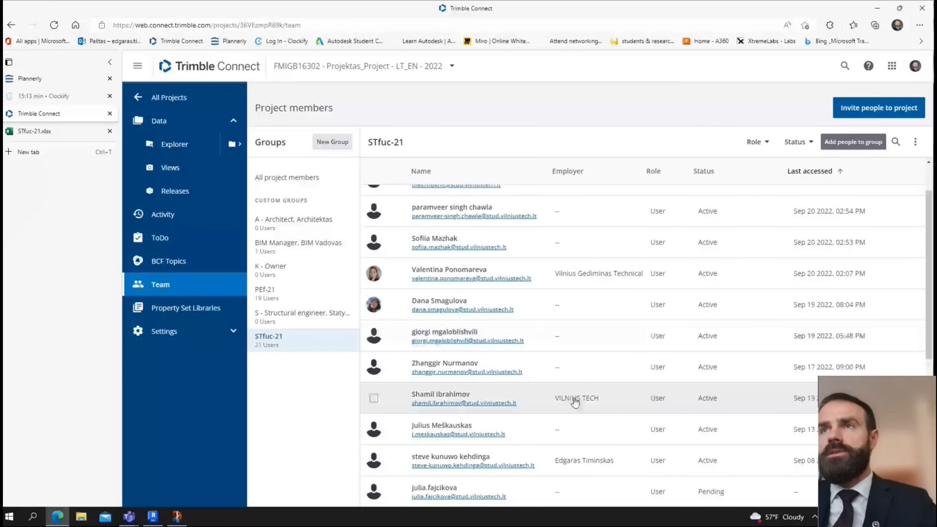
{"action": "scroll", "coordinate": [591, 401], "scroll_direction": "down", "scroll_amount": 6}
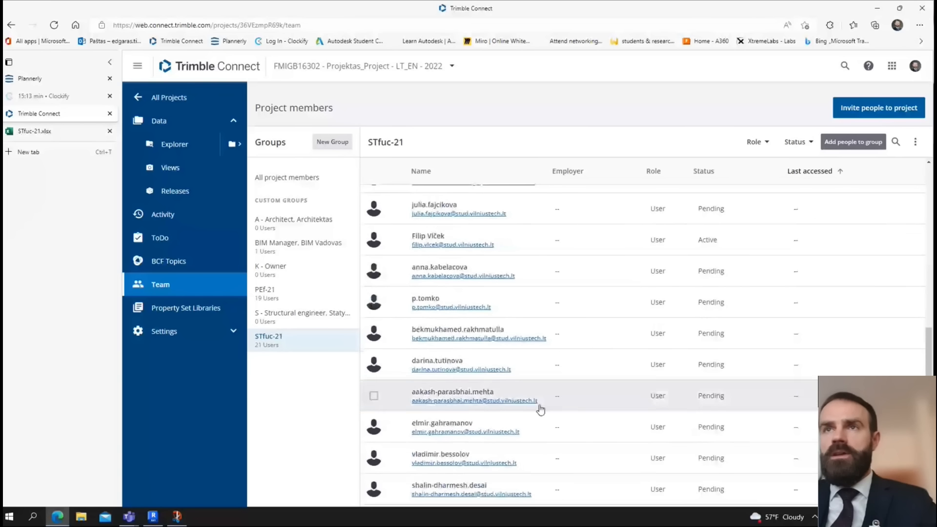
{"action": "scroll", "coordinate": [586, 419], "scroll_direction": "up", "scroll_amount": 3}
{"action": "scroll", "coordinate": [585, 430], "scroll_direction": "up", "scroll_amount": 5}
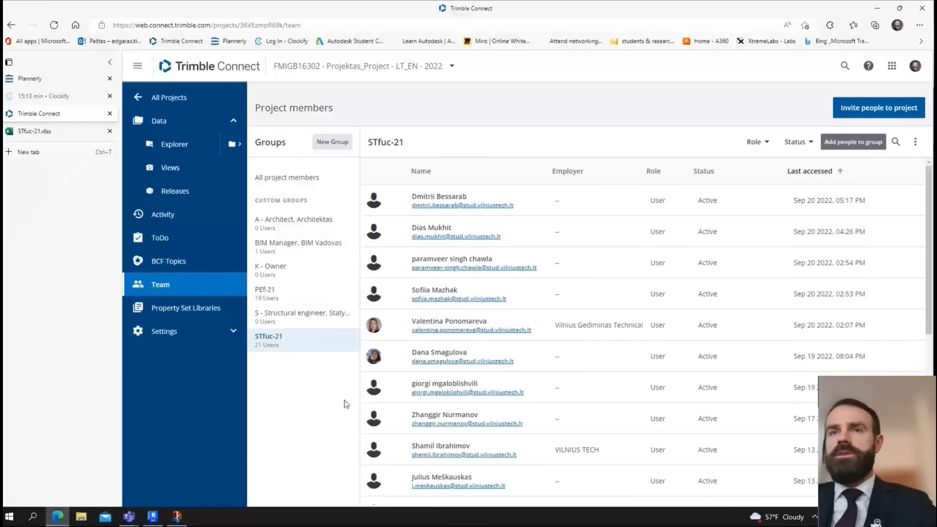
- Switch to Revit and maximize its window
{"action": "left_click", "coordinate": [154, 515]}
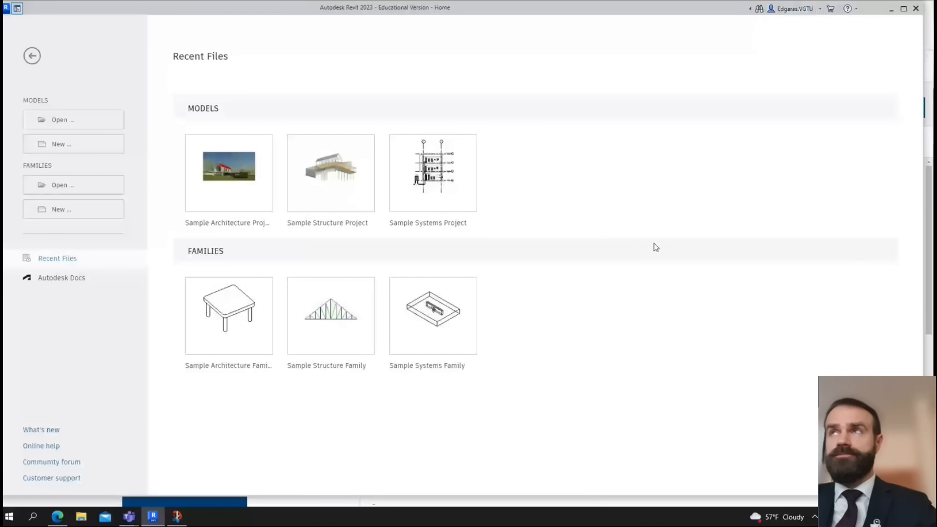
{"action": "double_click", "coordinate": [683, 9]}
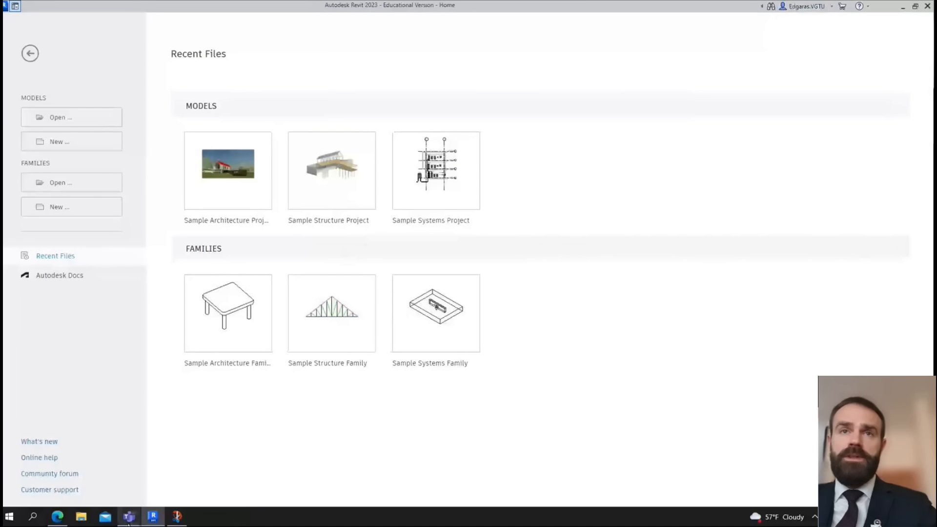
- Switch back to Trimble Connect and download Aaaa-00_CP1_N_Surname_Project_A_Nr_00.rte from the folder 0101 - RUOŠINIAI - TEMPLATE
{"action": "left_click", "coordinate": [59, 516]}
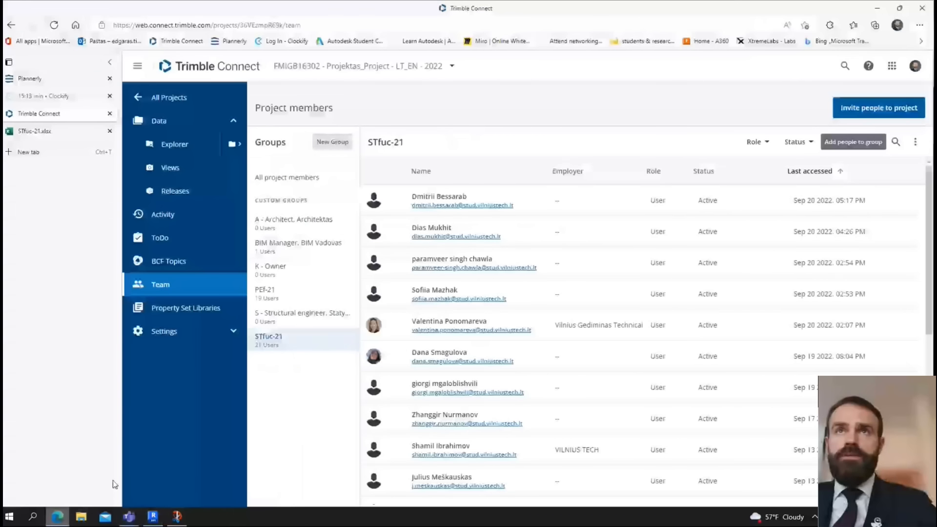
{"action": "left_click", "coordinate": [199, 151]}
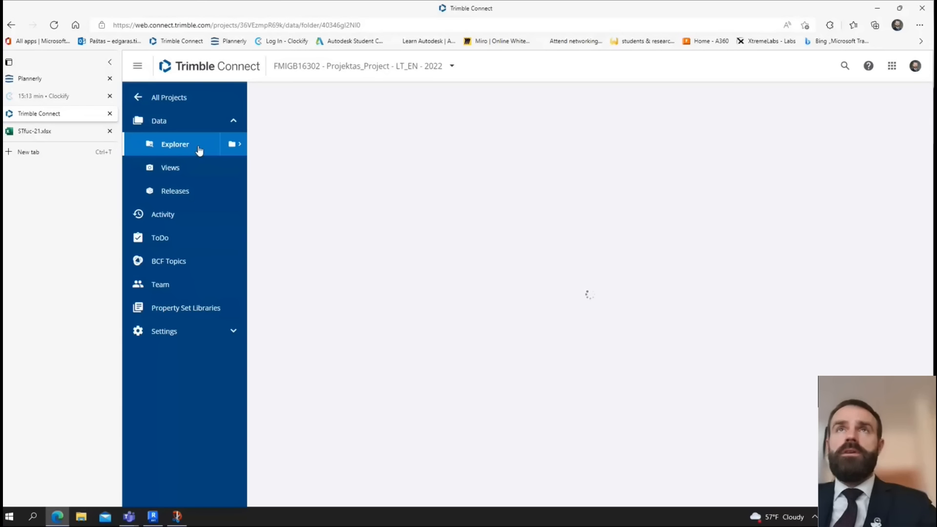
{"action": "left_click", "coordinate": [401, 174]}
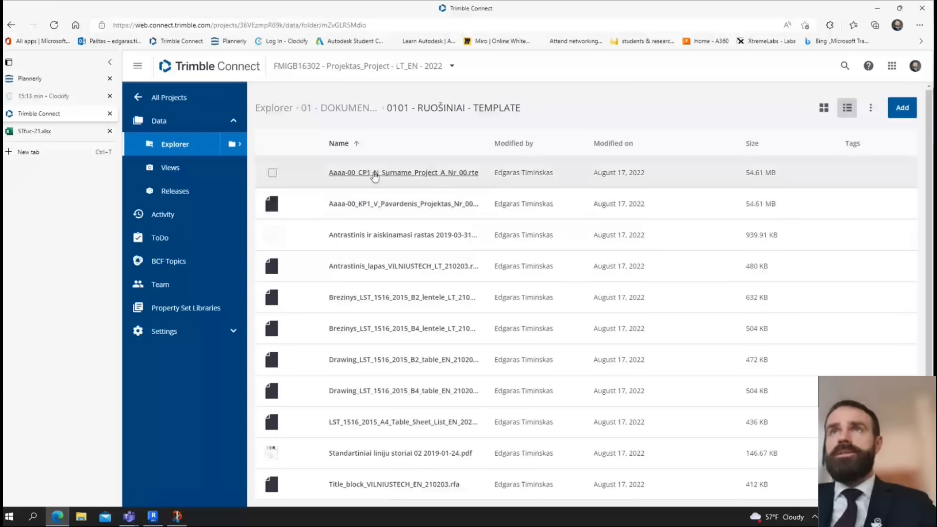
{"action": "left_click", "coordinate": [272, 173]}
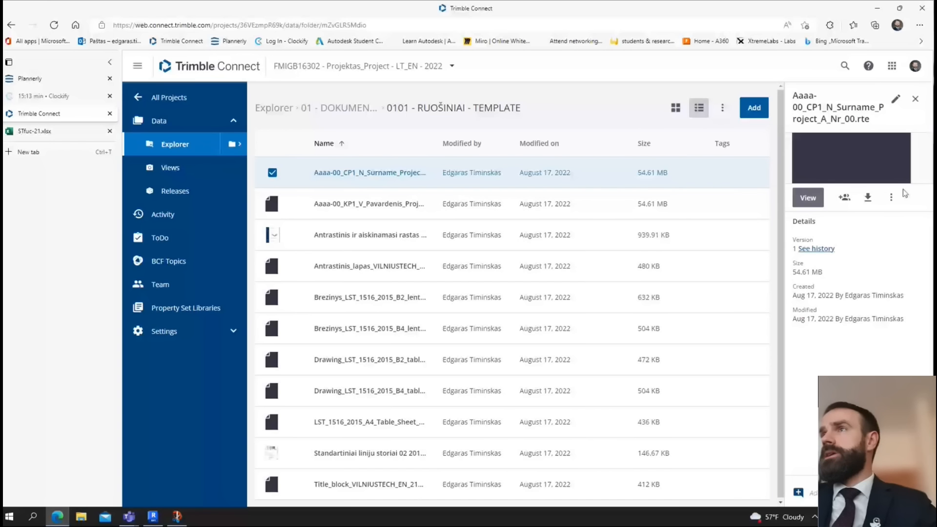
{"action": "left_click", "coordinate": [868, 197]}
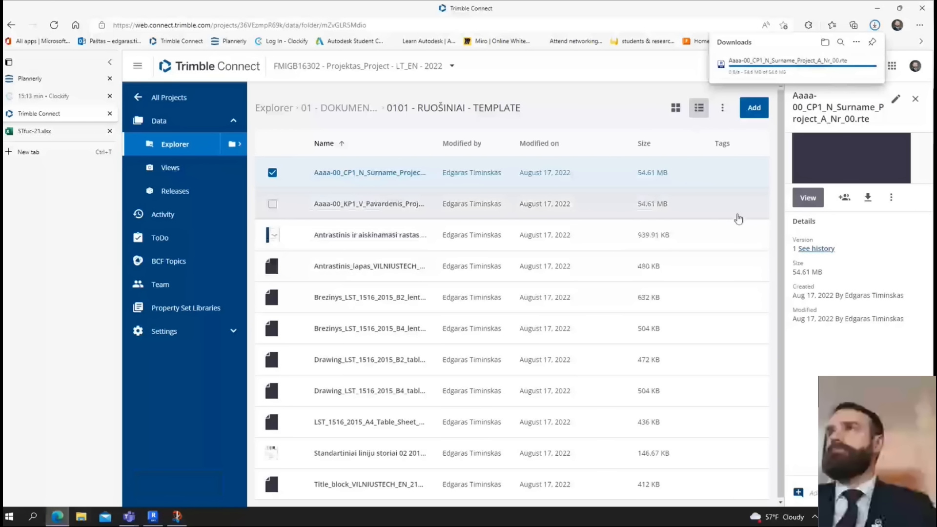
- Switch to Revit and create a new project from the template Aaaa-00_CP1_N_Surname_Project_A_Nr_00 in the Downloads folder
{"action": "left_click", "coordinate": [154, 515]}
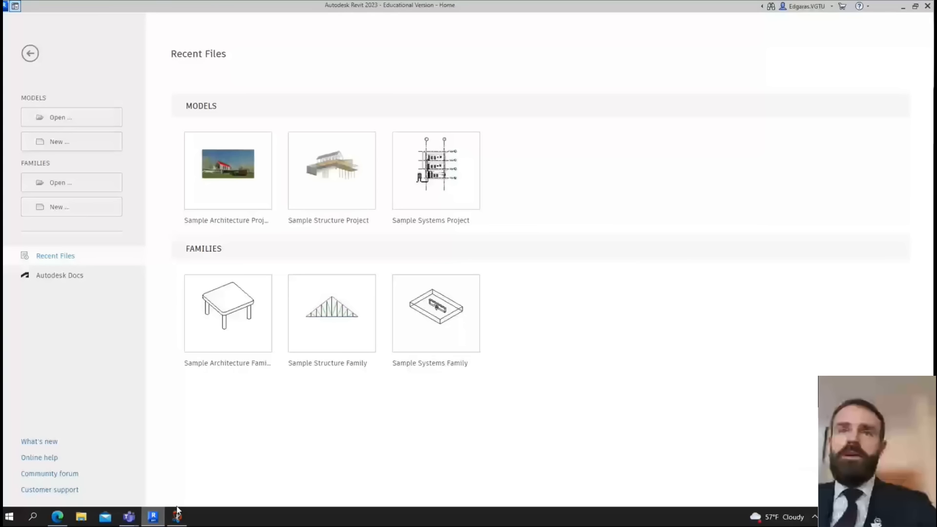
{"action": "left_click", "coordinate": [60, 141]}
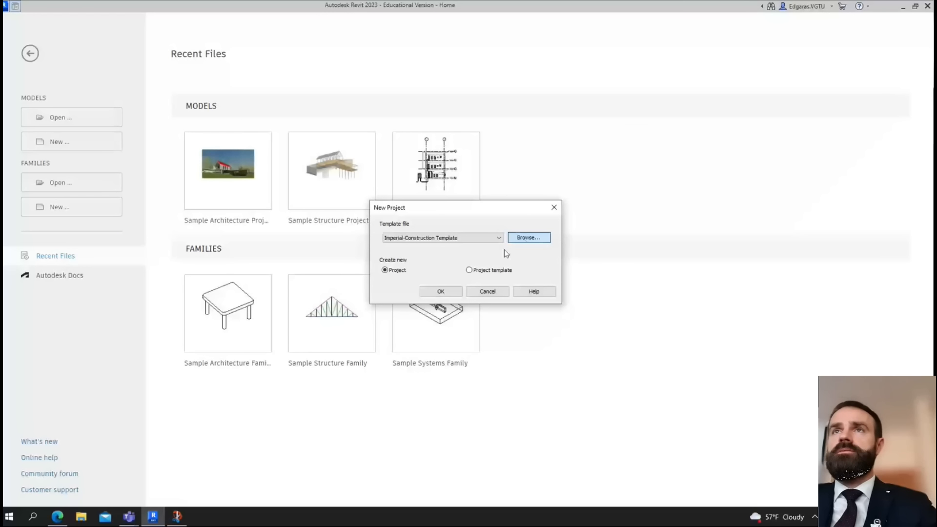
{"action": "left_click", "coordinate": [524, 239]}
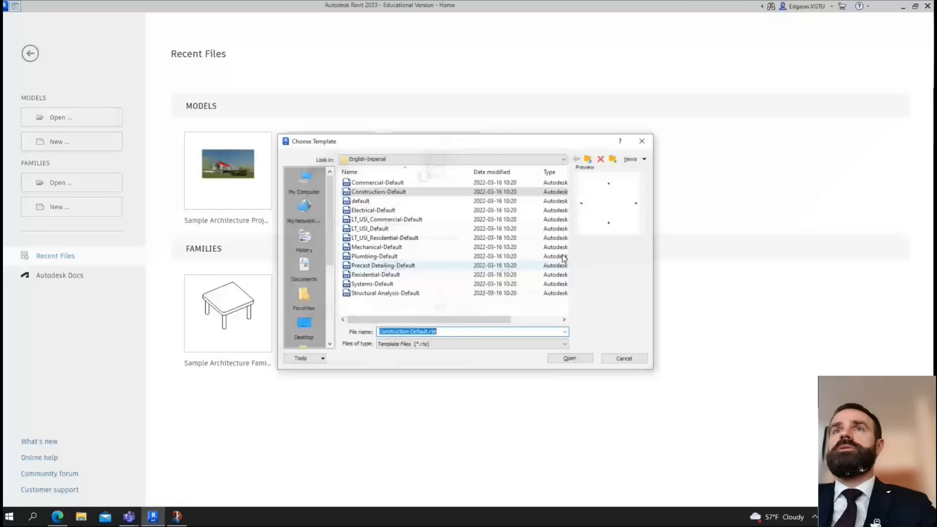
{"action": "left_click", "coordinate": [301, 187]}
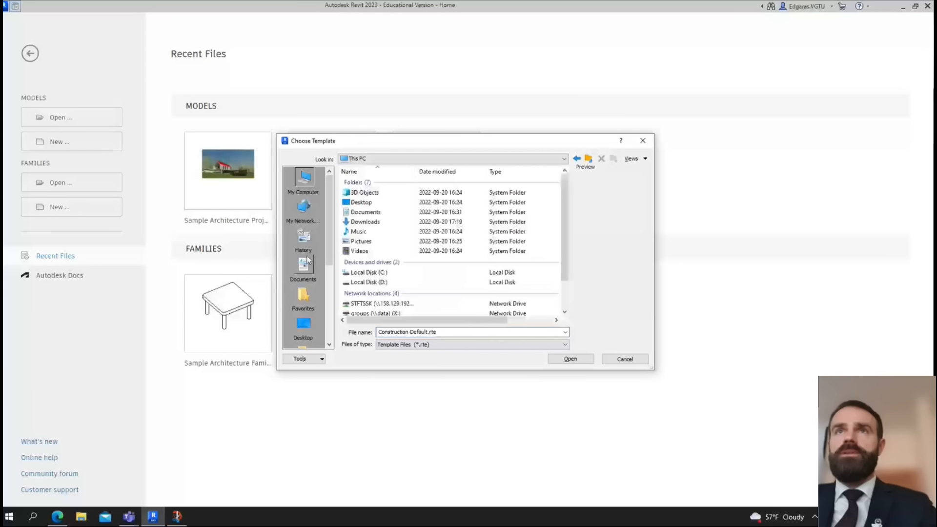
{"action": "double_click", "coordinate": [361, 224]}
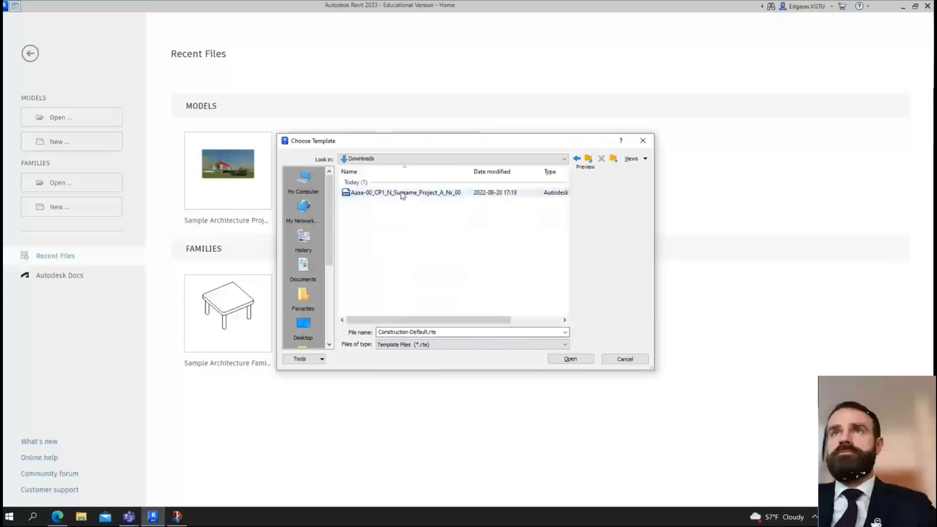
{"action": "left_click", "coordinate": [401, 193]}
{"action": "left_click", "coordinate": [575, 361]}
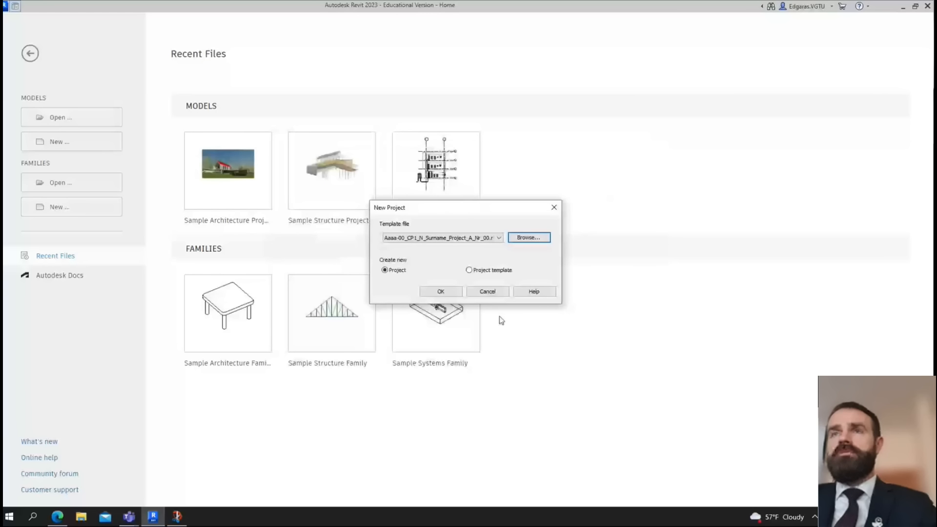
{"action": "left_click", "coordinate": [441, 291]}
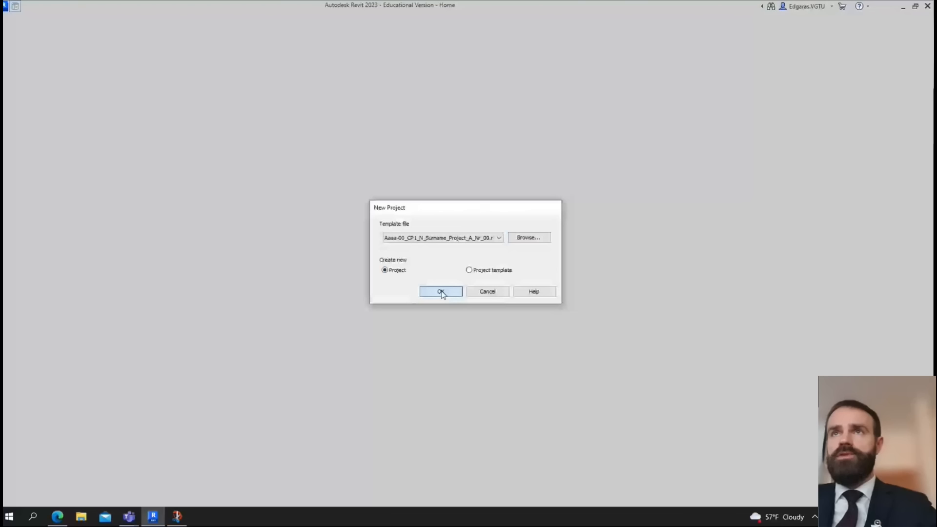
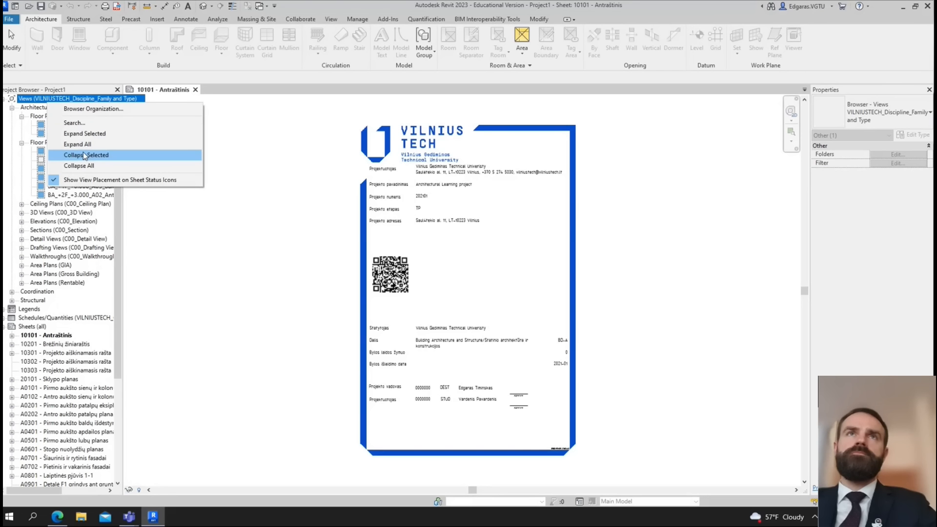
- Collapse all branches of the Project Browser
{"action": "left_click", "coordinate": [78, 166]}
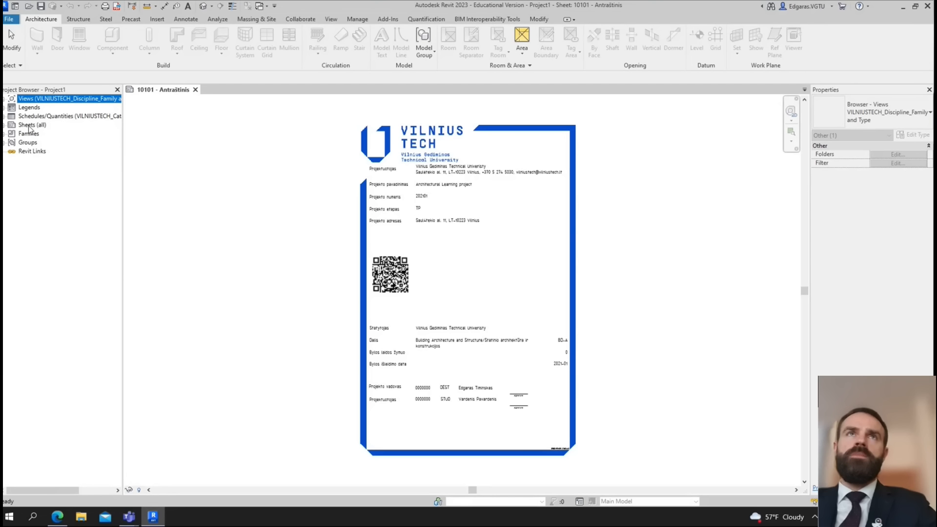
- Expand the Sheets (all) branch of the Project Browser and widen the browser so the full sheet names fit
{"action": "double_click", "coordinate": [33, 125]}
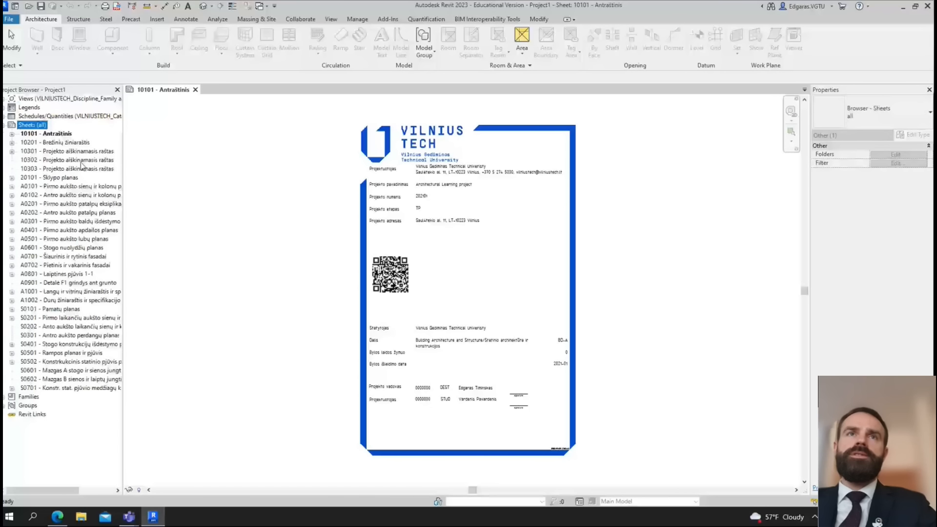
{"action": "left_click_drag", "start_coordinate": [123, 149], "coordinate": [187, 149]}
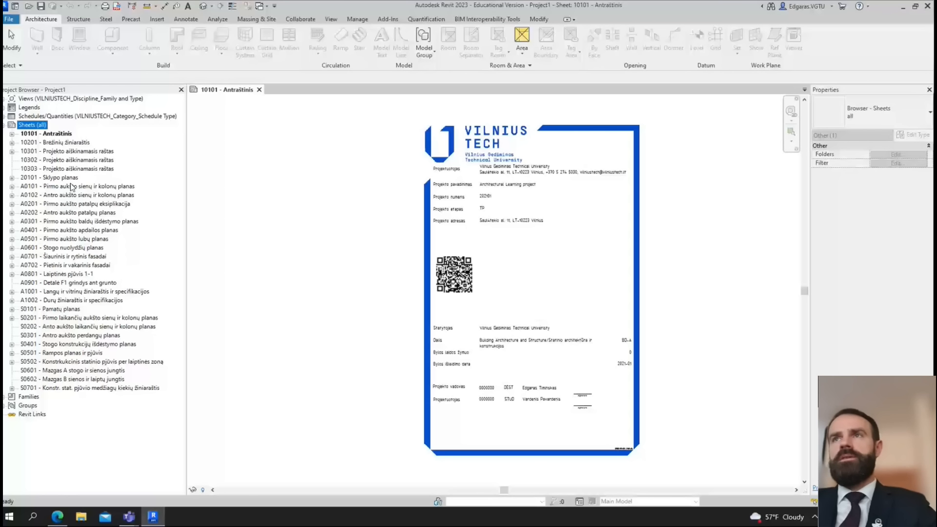
- Switch to Trimble Connect, open 0106 - PROJEKTŲ PAVYZDŽIAI - PROJECT EXAMPLES inside 01 - DOKUMENTAI - DOCUMENTATION, and look through its files sorted by ascending size
{"action": "left_click", "coordinate": [60, 517]}
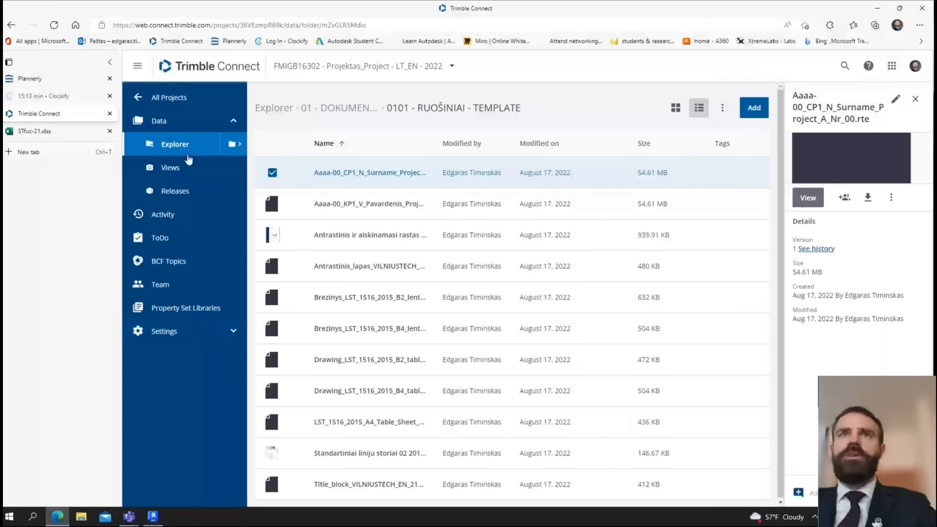
{"action": "left_click", "coordinate": [208, 149]}
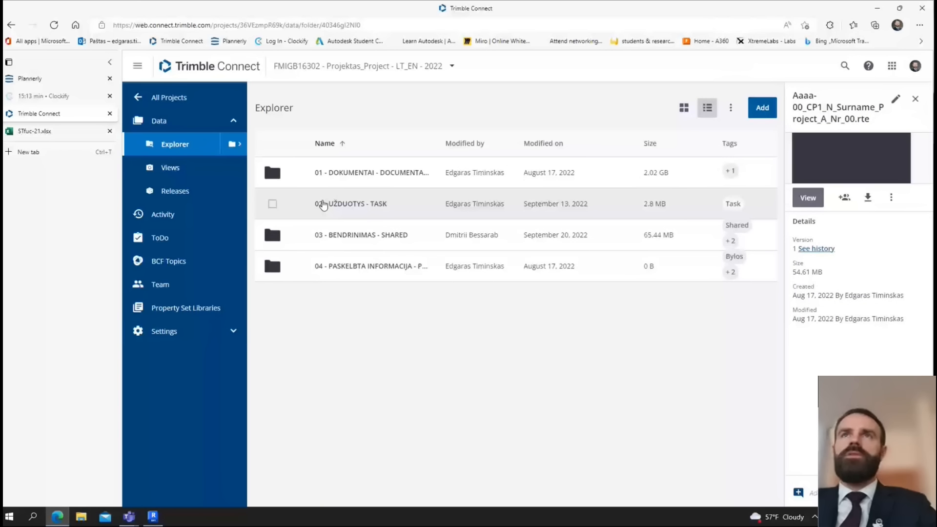
{"action": "left_click", "coordinate": [402, 183]}
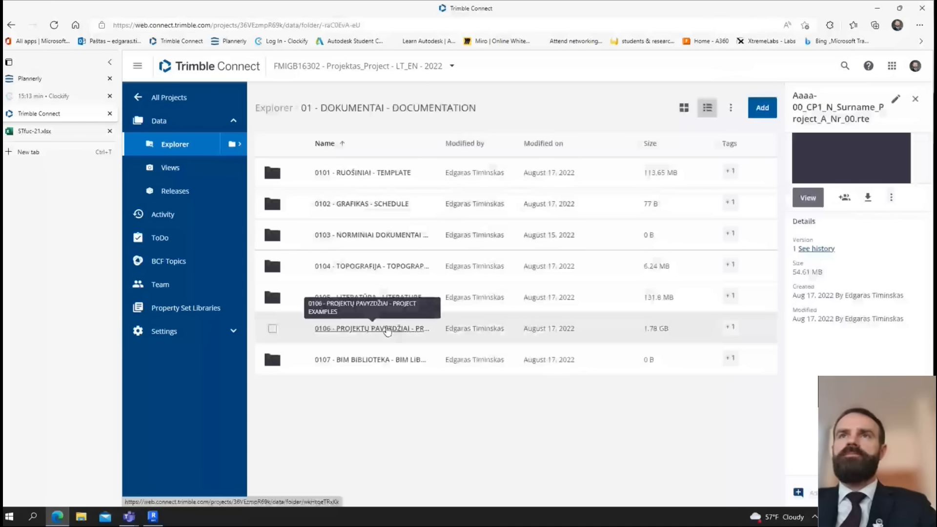
{"action": "left_click", "coordinate": [388, 330]}
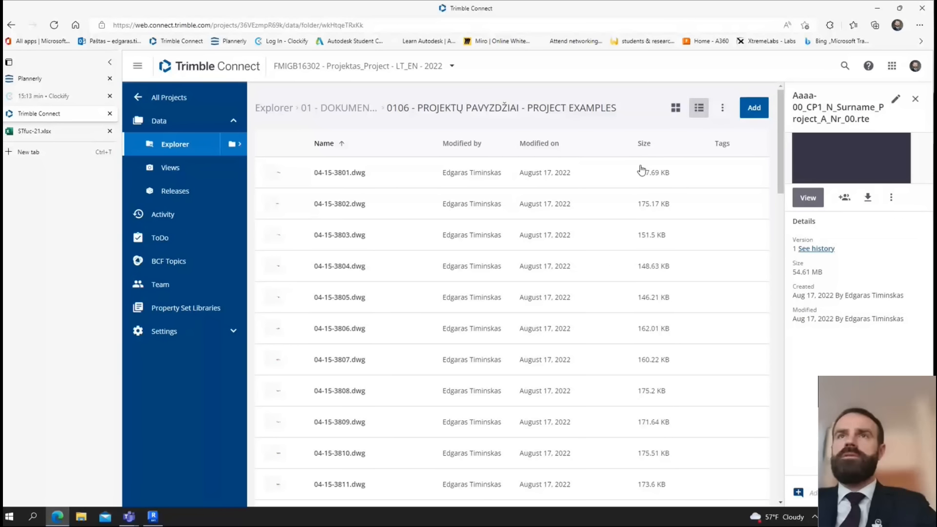
{"action": "scroll", "coordinate": [593, 236], "scroll_direction": "down", "scroll_amount": 10}
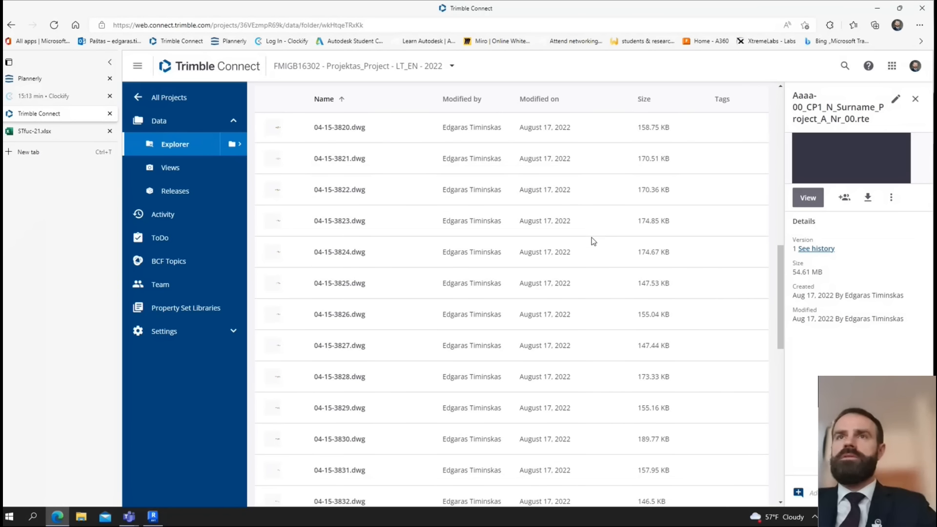
{"action": "left_click", "coordinate": [647, 103]}
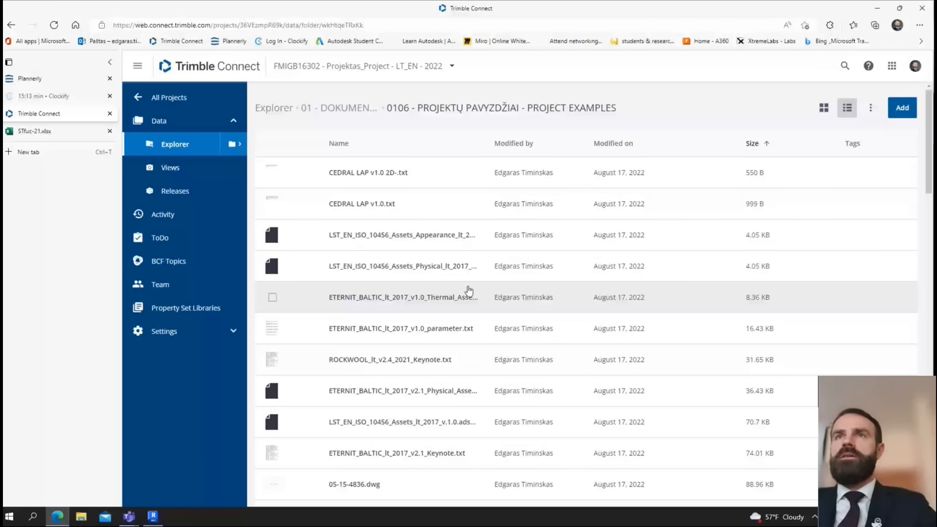
{"action": "scroll", "coordinate": [466, 290], "scroll_direction": "down", "scroll_amount": 5}
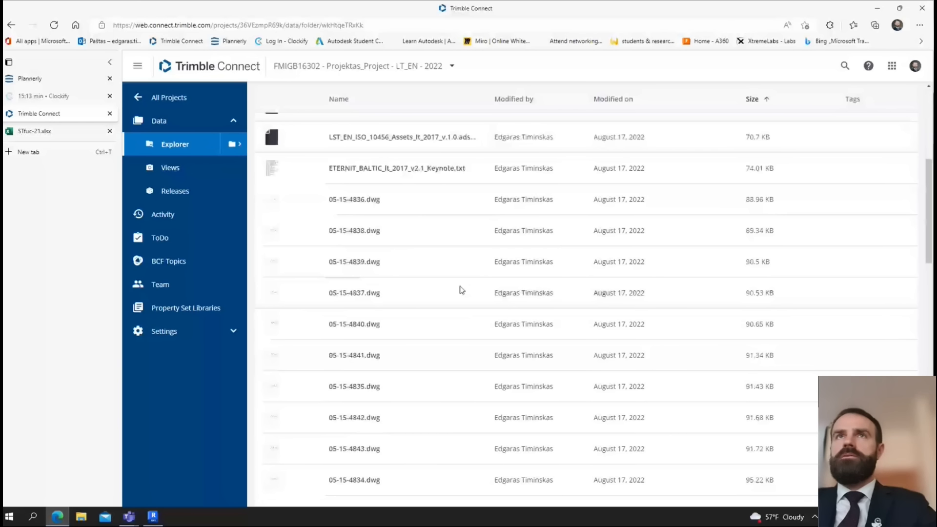
- Return to the project's root folders, sort 01 - DOKUMENTAI - DOCUMENTATION by name, and reopen its 0106 - PROJEKTŲ PAVYZDŽIAI - PROJECT EXAMPLES folder
{"action": "left_click", "coordinate": [196, 146]}
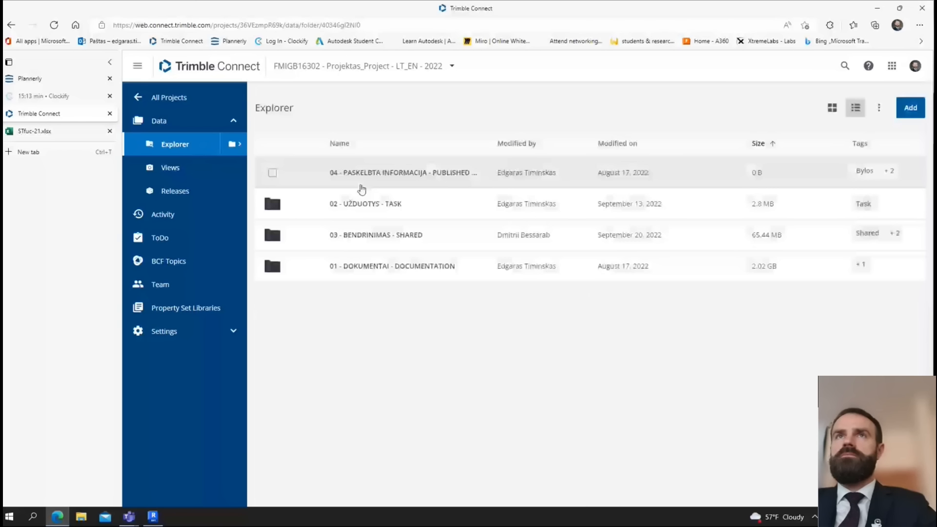
{"action": "left_click", "coordinate": [422, 171]}
{"action": "left_click", "coordinate": [200, 148]}
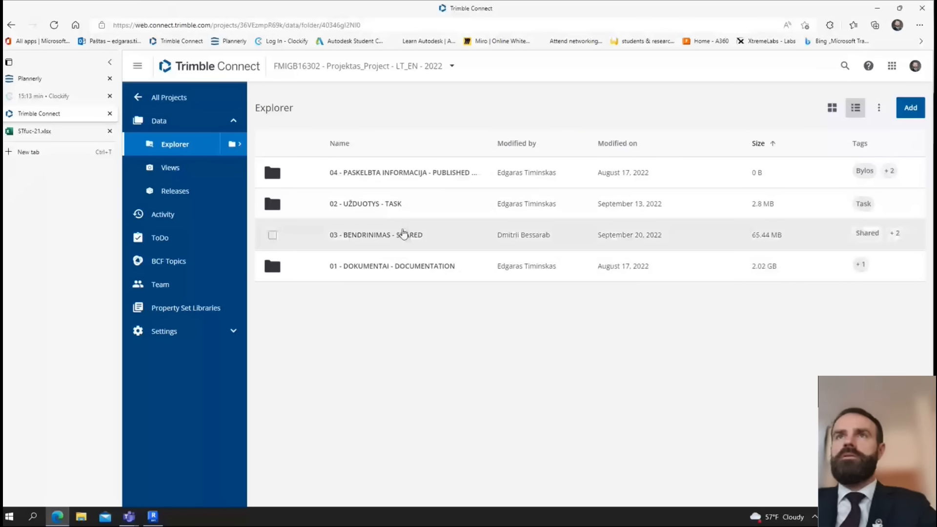
{"action": "left_click", "coordinate": [396, 267]}
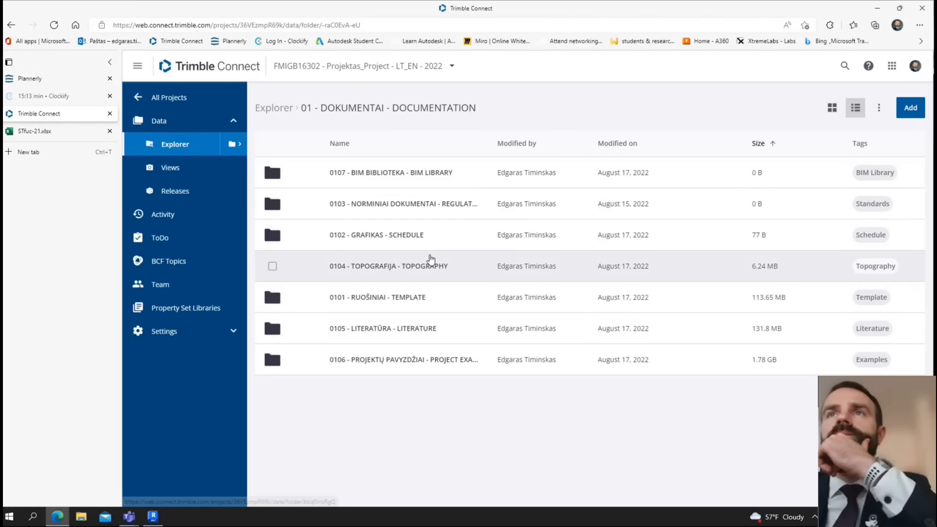
{"action": "left_click", "coordinate": [341, 145]}
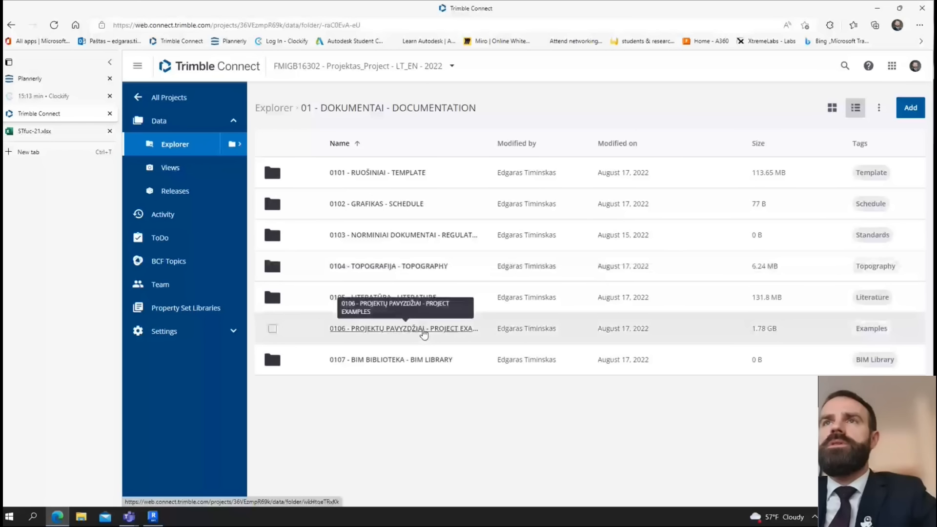
{"action": "left_click", "coordinate": [424, 331]}
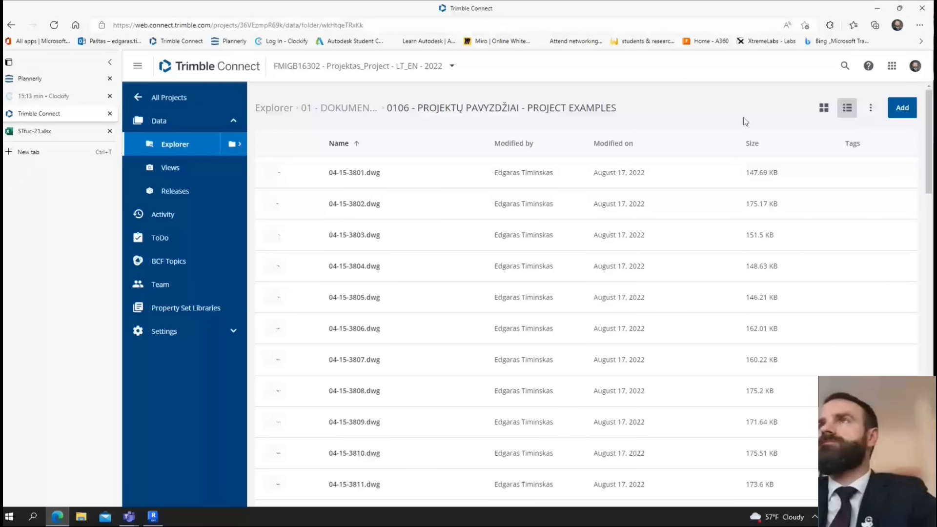
- Search the project for pdf, look through the results, and clear the search text
{"action": "left_click", "coordinate": [844, 67]}
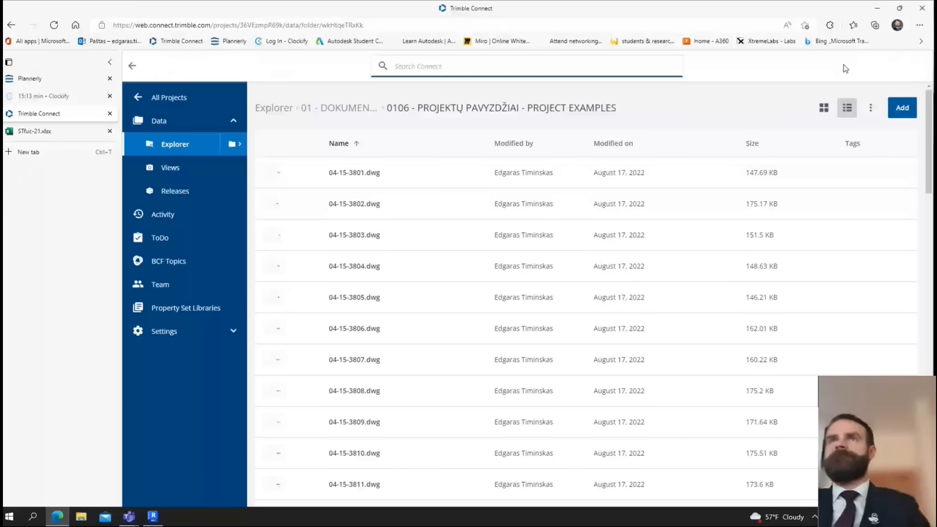
{"action": "type", "text": "pdf"}
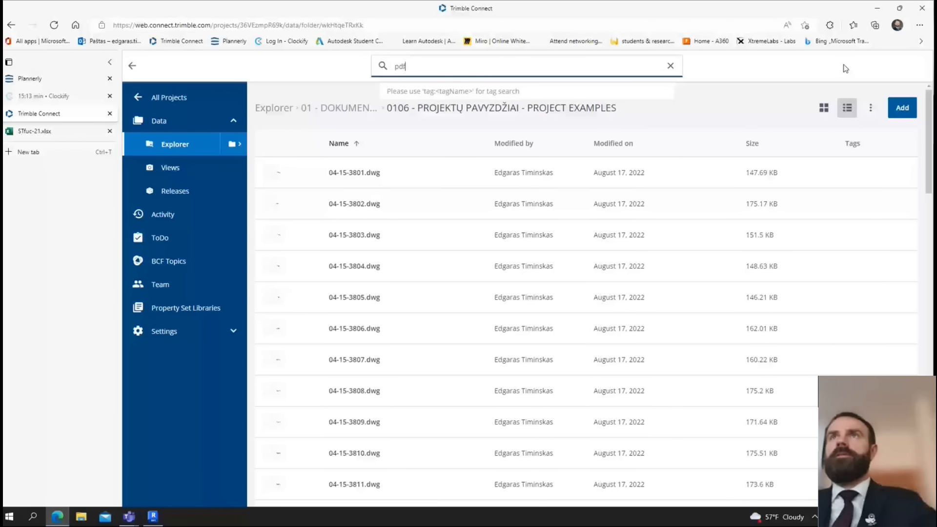
{"action": "key", "text": "Return"}
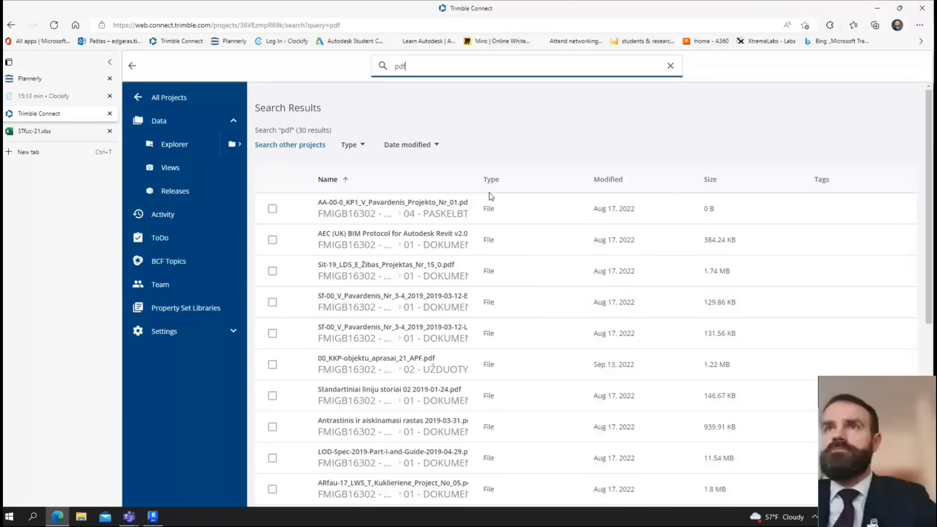
{"action": "scroll", "coordinate": [487, 278], "scroll_direction": "down", "scroll_amount": 5}
{"action": "scroll", "coordinate": [492, 282], "scroll_direction": "down", "scroll_amount": 2}
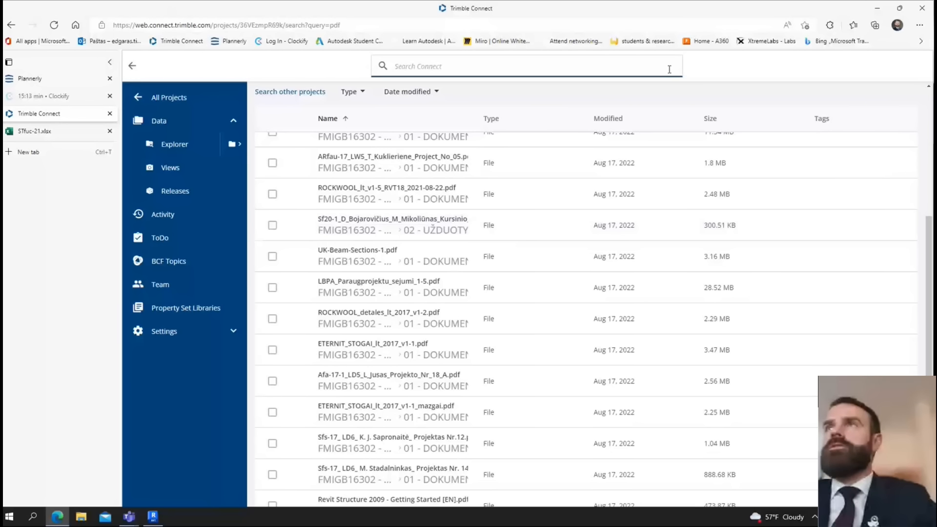
{"action": "left_click", "coordinate": [671, 66]}
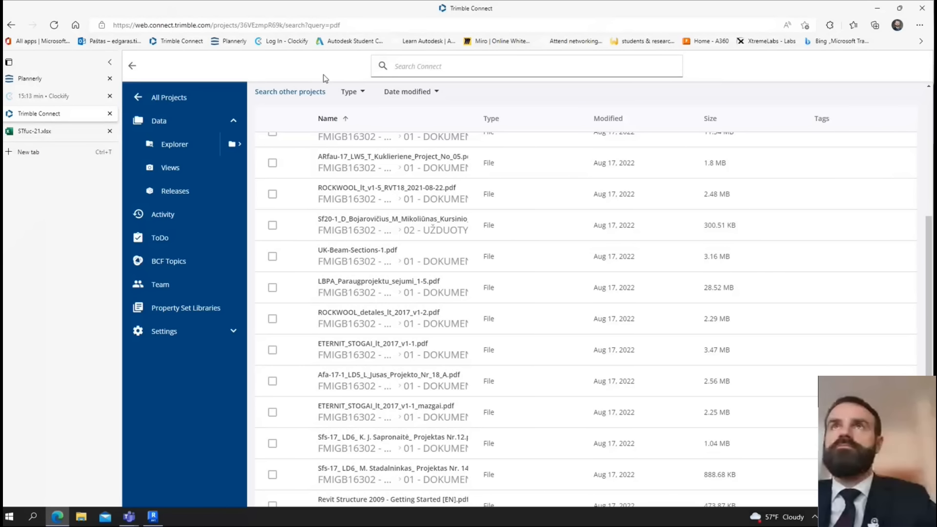
- Reopen the folder 0106 - PROJEKTŲ PAVYZDŽIAI - PROJECT EXAMPLES, sort it by descending size, and open the ARfau-17 Project No 05 PDF
{"action": "left_click", "coordinate": [181, 140]}
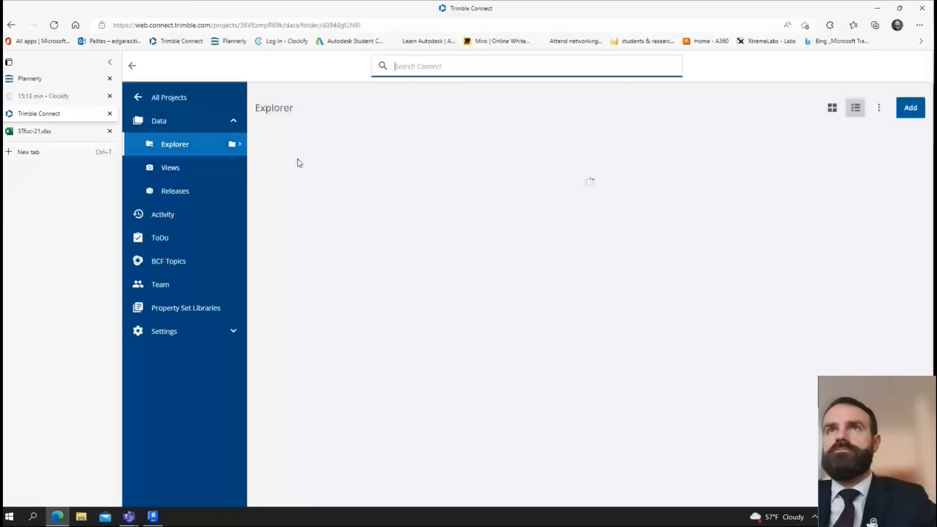
{"action": "left_click", "coordinate": [423, 178]}
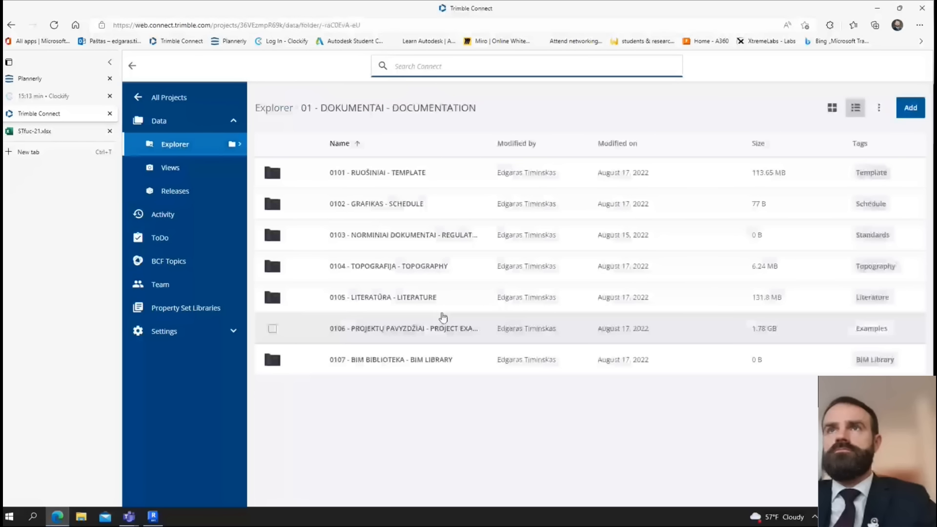
{"action": "left_click", "coordinate": [445, 327]}
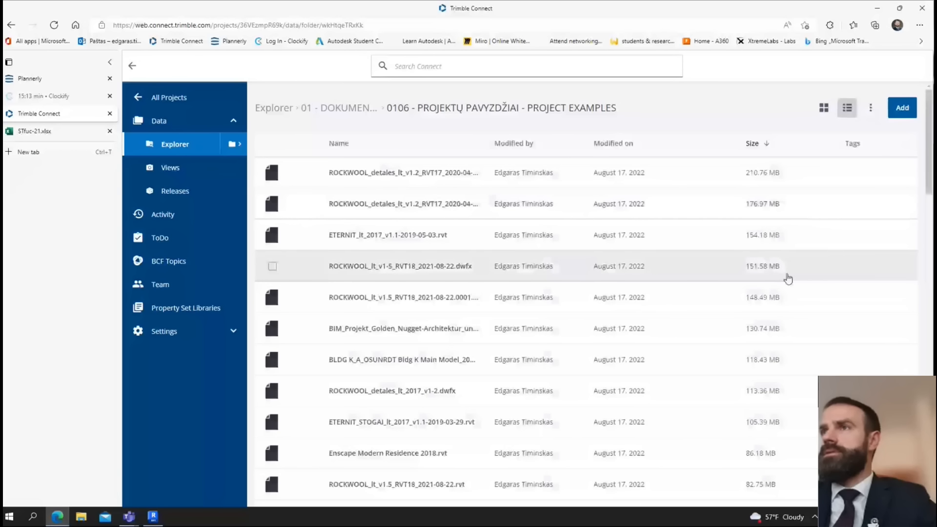
{"action": "scroll", "coordinate": [766, 305], "scroll_direction": "down", "scroll_amount": 3}
{"action": "scroll", "coordinate": [766, 305], "scroll_direction": "down", "scroll_amount": 5}
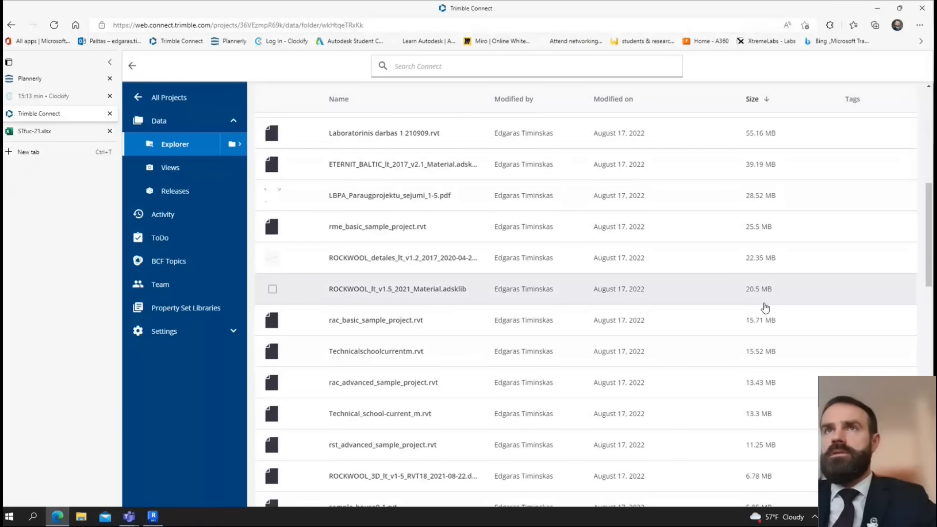
{"action": "scroll", "coordinate": [429, 307], "scroll_direction": "down", "scroll_amount": 1}
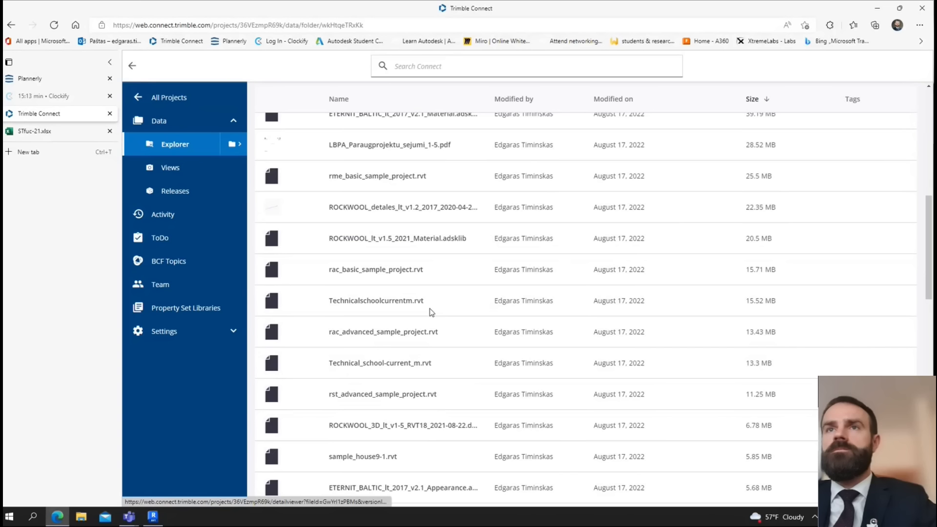
{"action": "scroll", "coordinate": [439, 293], "scroll_direction": "down", "scroll_amount": 6}
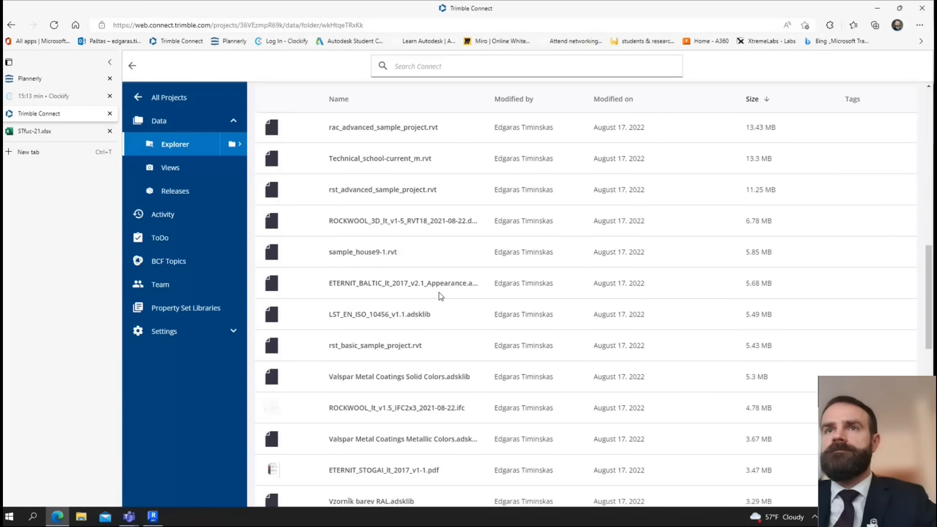
{"action": "scroll", "coordinate": [441, 296], "scroll_direction": "down", "scroll_amount": 2}
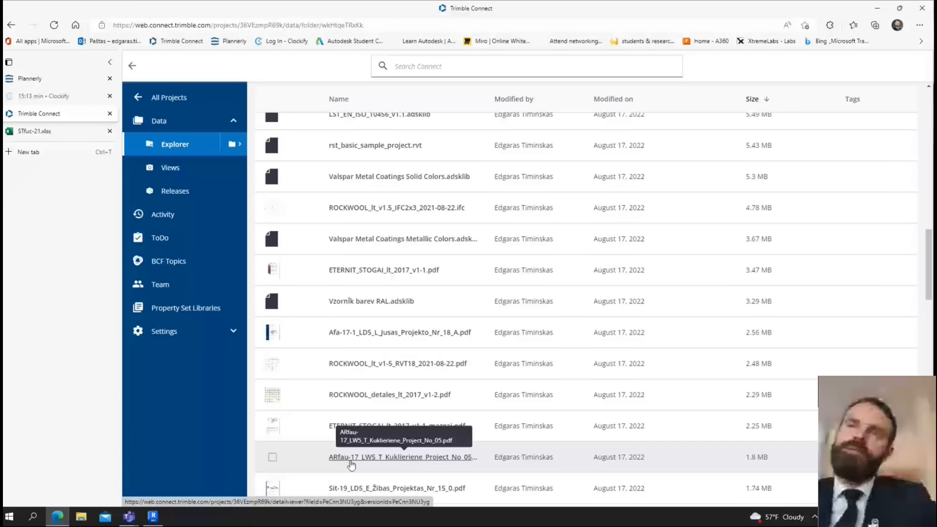
{"action": "scroll", "coordinate": [381, 439], "scroll_direction": "down", "scroll_amount": 2}
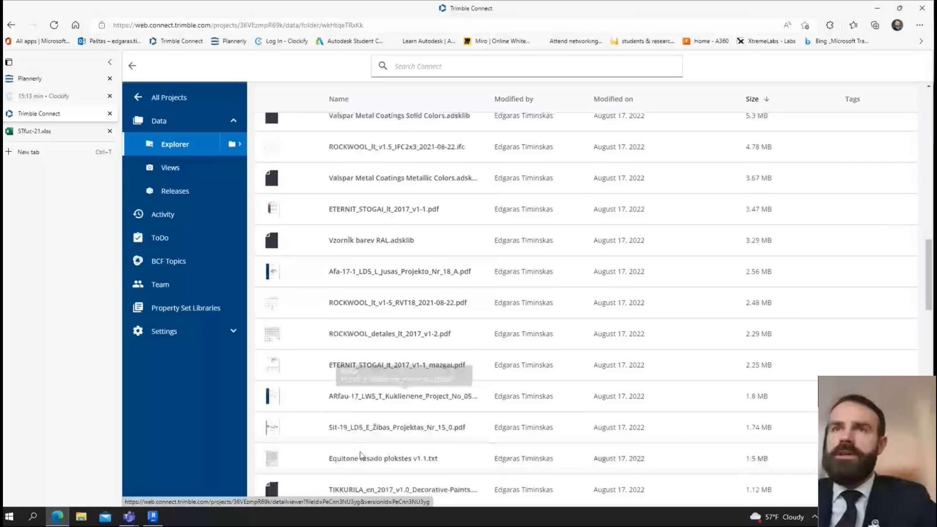
{"action": "left_click", "coordinate": [415, 395]}
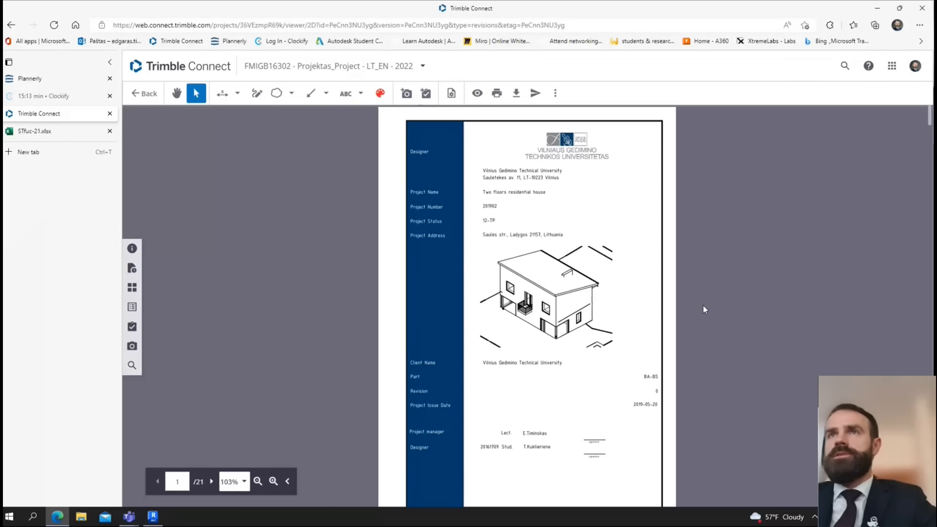
- Read through the cover page and explanatory notes of the example project PDF, continuing to the architectural site plan
{"action": "scroll", "coordinate": [689, 348], "scroll_direction": "down", "scroll_amount": 4}
{"action": "scroll", "coordinate": [689, 349], "scroll_direction": "up", "scroll_amount": 2}
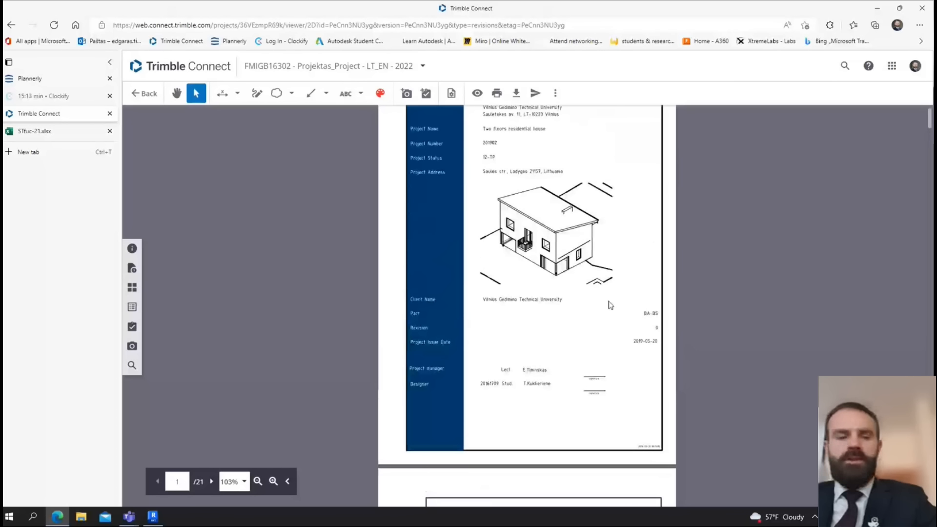
{"action": "scroll", "coordinate": [609, 305], "scroll_direction": "up", "scroll_amount": 2}
{"action": "scroll", "coordinate": [600, 308], "scroll_direction": "down", "scroll_amount": 10}
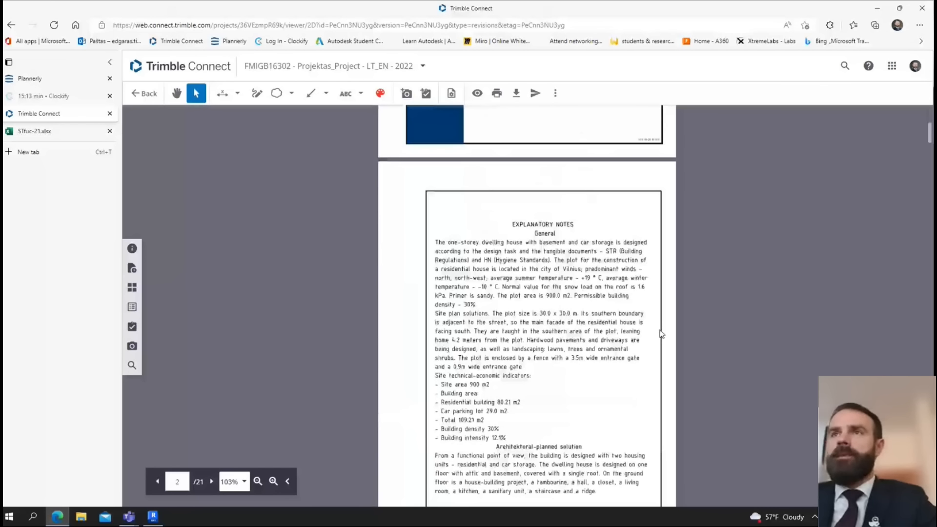
{"action": "scroll", "coordinate": [661, 334], "scroll_direction": "down", "scroll_amount": 2}
{"action": "scroll", "coordinate": [584, 260], "scroll_direction": "down", "scroll_amount": 20}
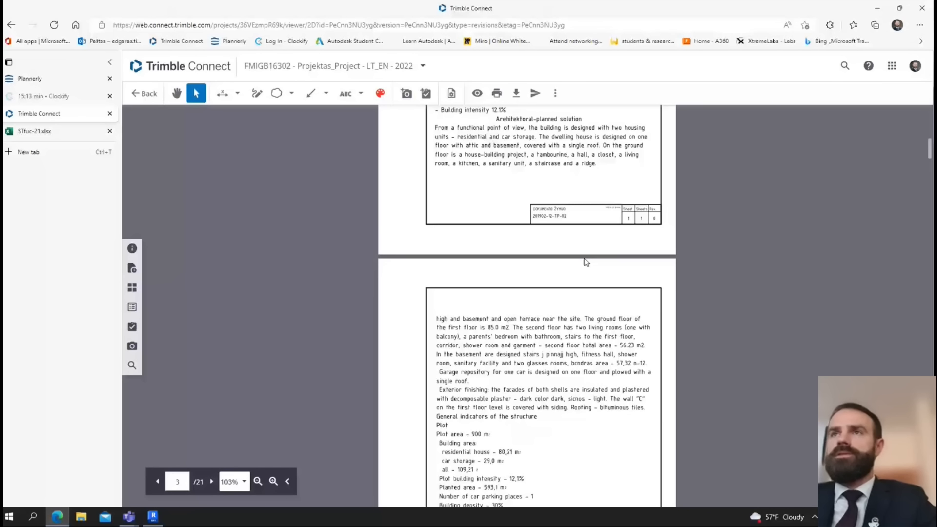
{"action": "scroll", "coordinate": [584, 258], "scroll_direction": "down", "scroll_amount": 20}
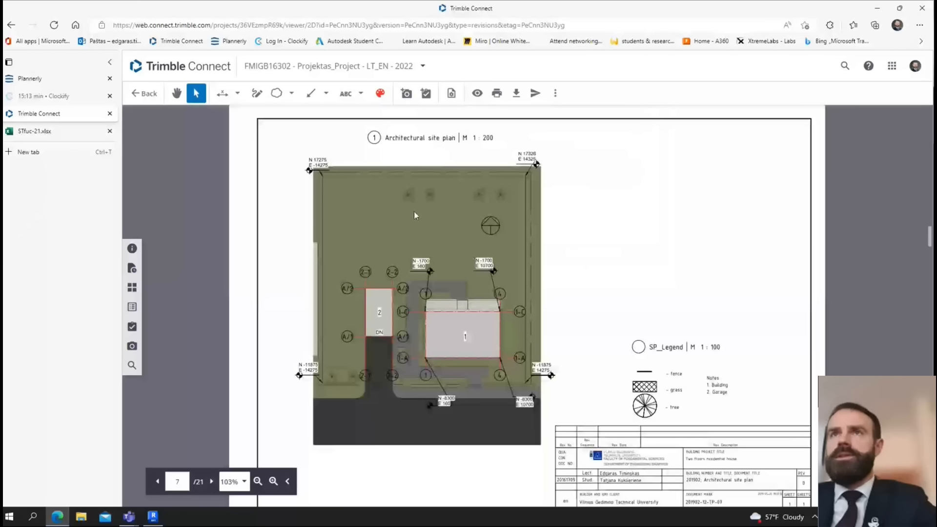
- Examine the architectural basement, first floor and second floor plans, continuing to the architectural roof plan
{"action": "scroll", "coordinate": [515, 242], "scroll_direction": "down", "scroll_amount": 8}
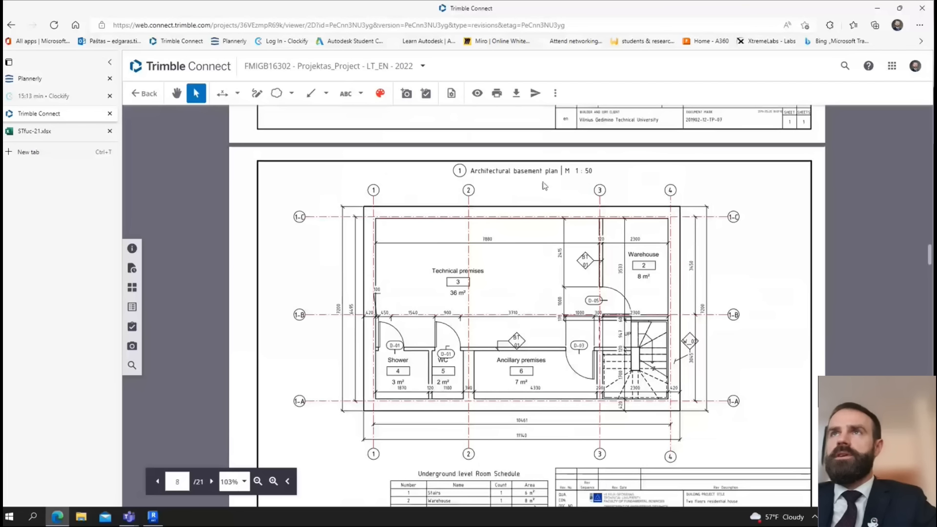
{"action": "scroll", "coordinate": [570, 282], "scroll_direction": "down", "scroll_amount": 8}
{"action": "scroll", "coordinate": [569, 282], "scroll_direction": "down", "scroll_amount": 1}
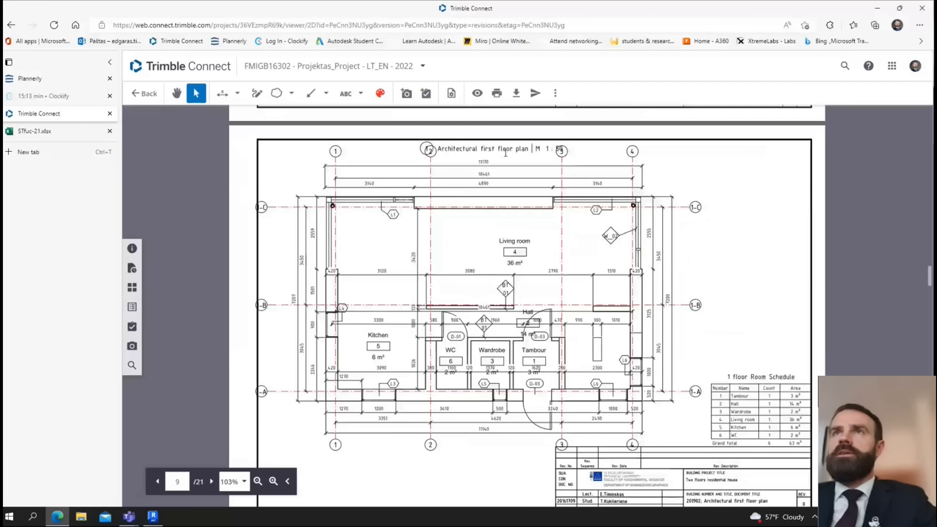
{"action": "scroll", "coordinate": [533, 204], "scroll_direction": "down", "scroll_amount": 8}
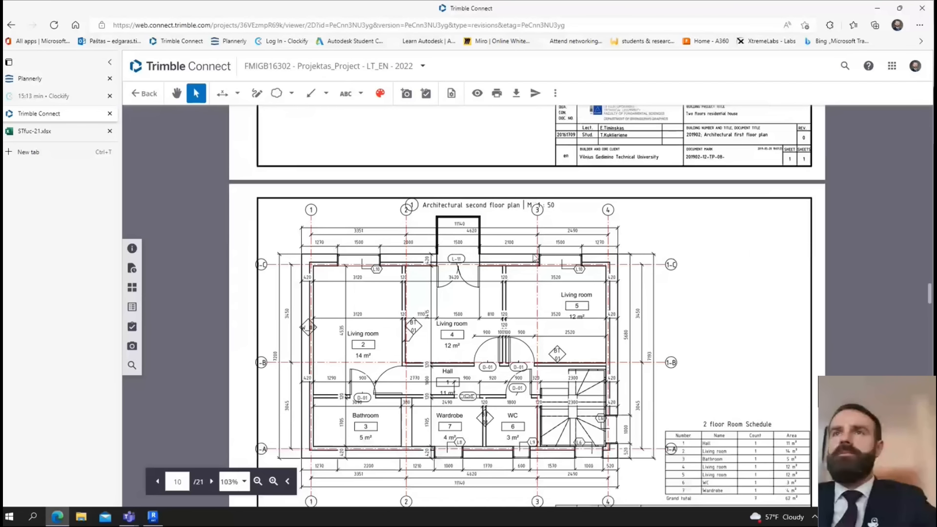
{"action": "scroll", "coordinate": [525, 209], "scroll_direction": "down", "scroll_amount": 1}
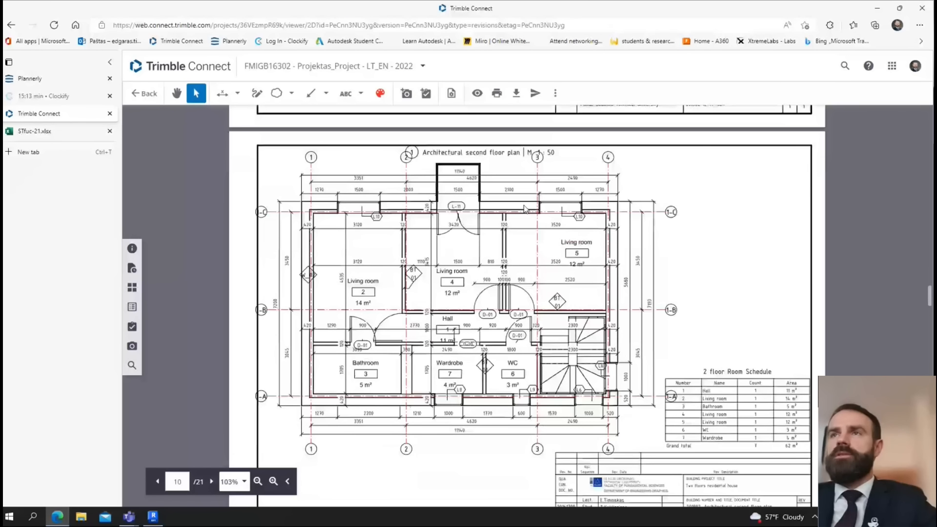
{"action": "scroll", "coordinate": [525, 209], "scroll_direction": "down", "scroll_amount": 10}
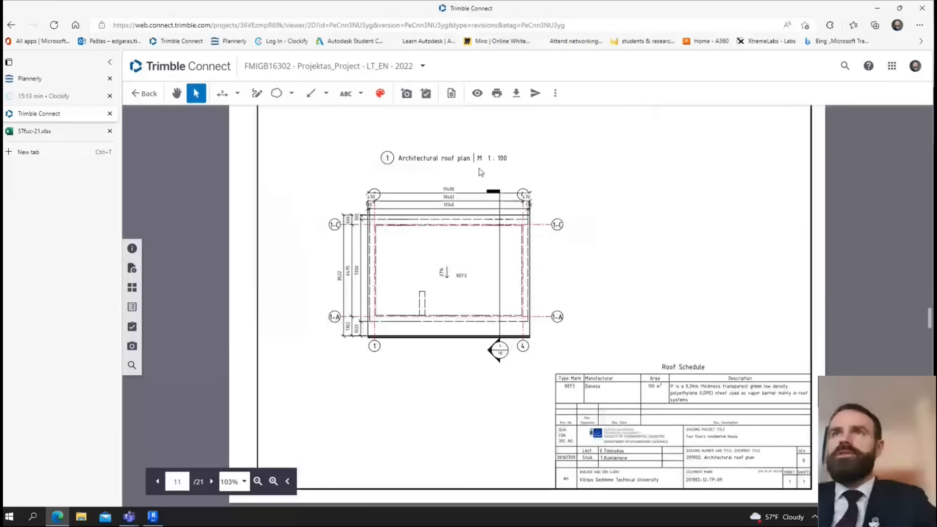
- Review the window and door schedules, continuing to the architectural front elevation
{"action": "scroll", "coordinate": [393, 165], "scroll_direction": "down", "scroll_amount": 9}
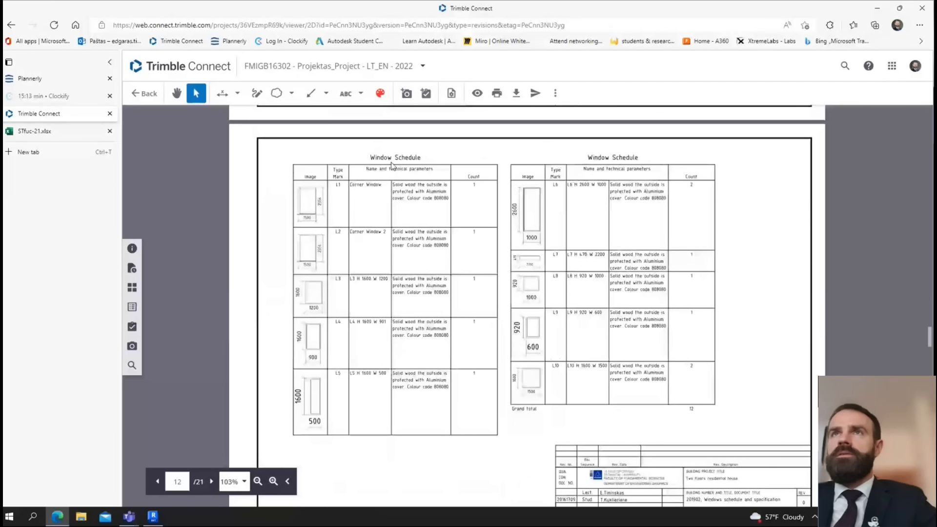
{"action": "scroll", "coordinate": [635, 159], "scroll_direction": "down", "scroll_amount": 18}
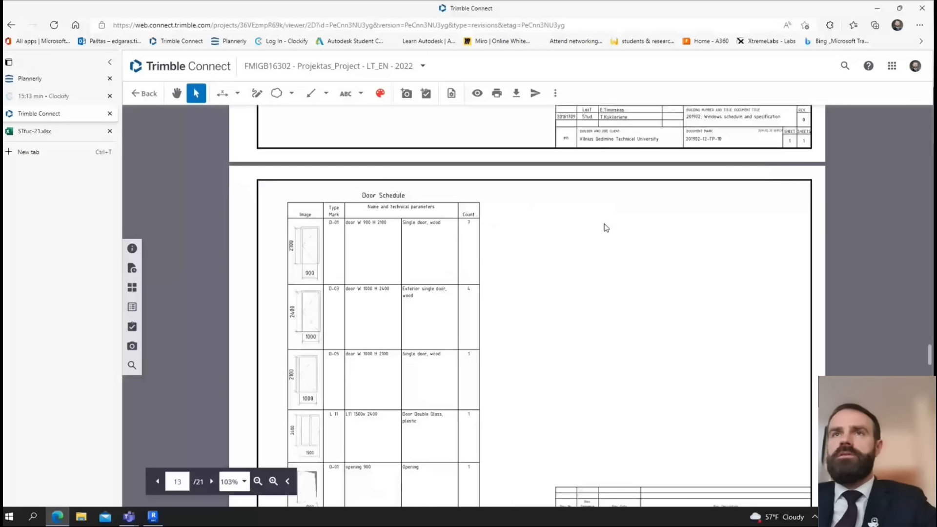
{"action": "scroll", "coordinate": [437, 219], "scroll_direction": "down", "scroll_amount": 3}
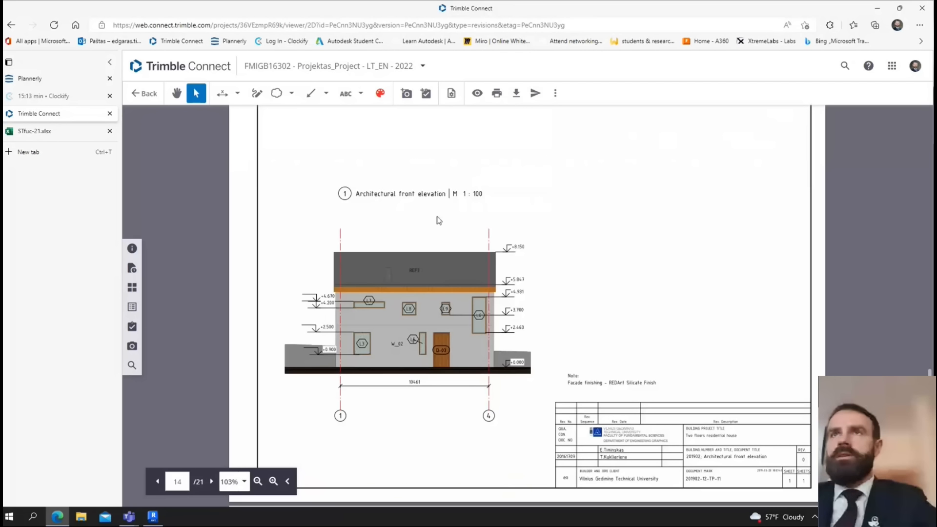
- Examine the structural foundation, basement, first floor and slab plans, continuing to the roof construction plan
{"action": "scroll", "coordinate": [438, 212], "scroll_direction": "down", "scroll_amount": 8}
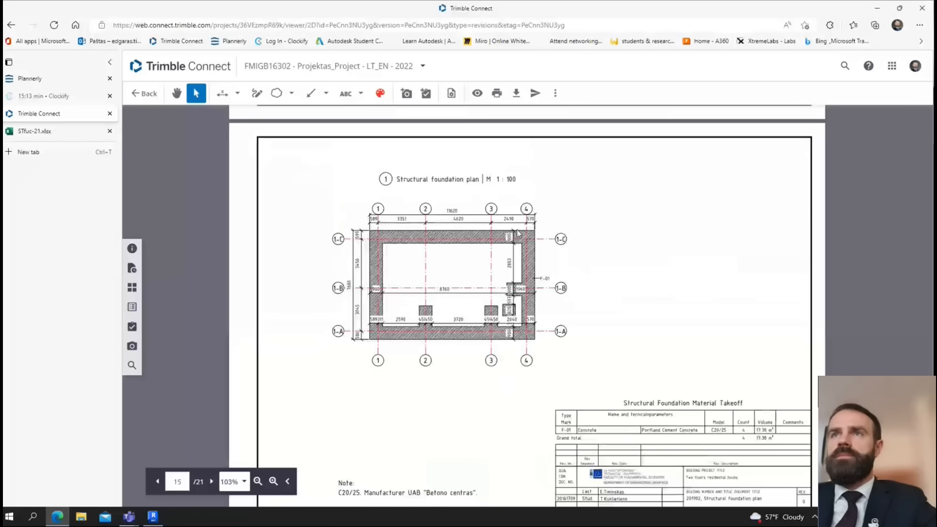
{"action": "scroll", "coordinate": [469, 192], "scroll_direction": "down", "scroll_amount": 10}
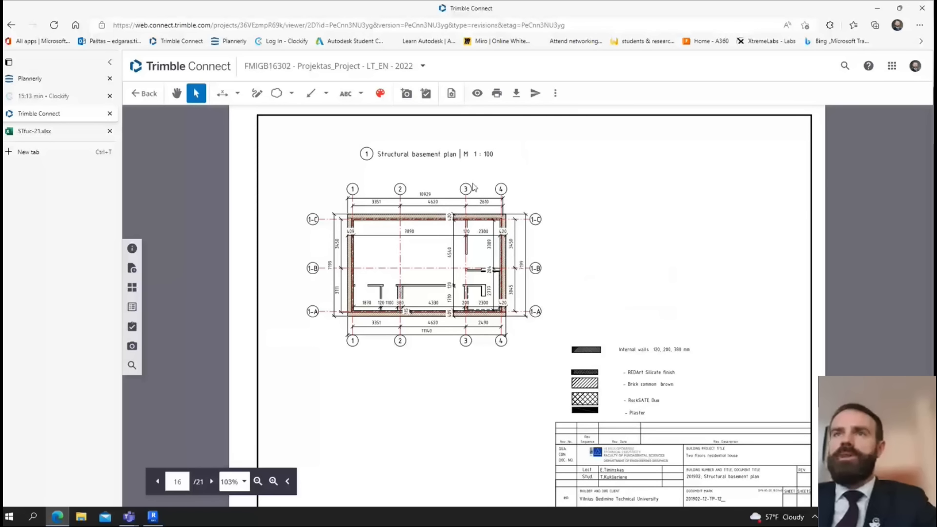
{"action": "scroll", "coordinate": [472, 187], "scroll_direction": "down", "scroll_amount": 9}
{"action": "scroll", "coordinate": [472, 200], "scroll_direction": "up", "scroll_amount": 3}
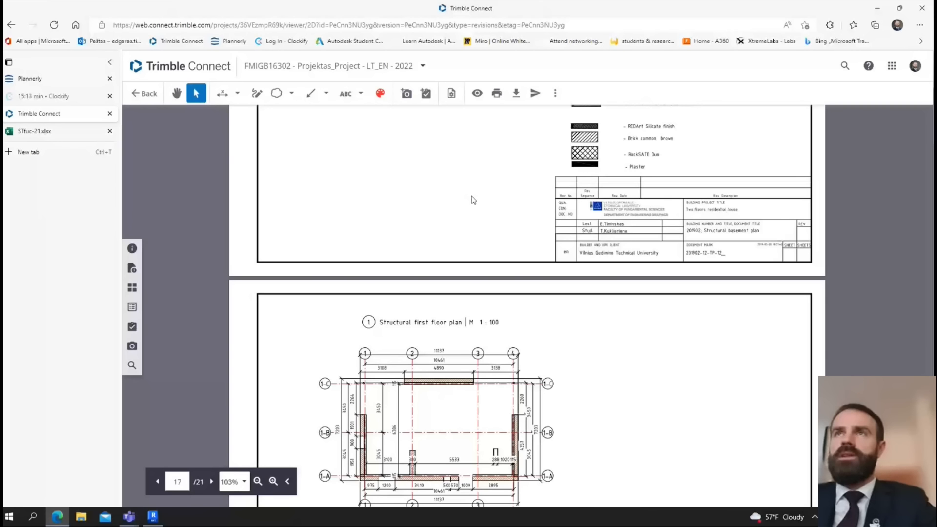
{"action": "scroll", "coordinate": [472, 200], "scroll_direction": "up", "scroll_amount": 5}
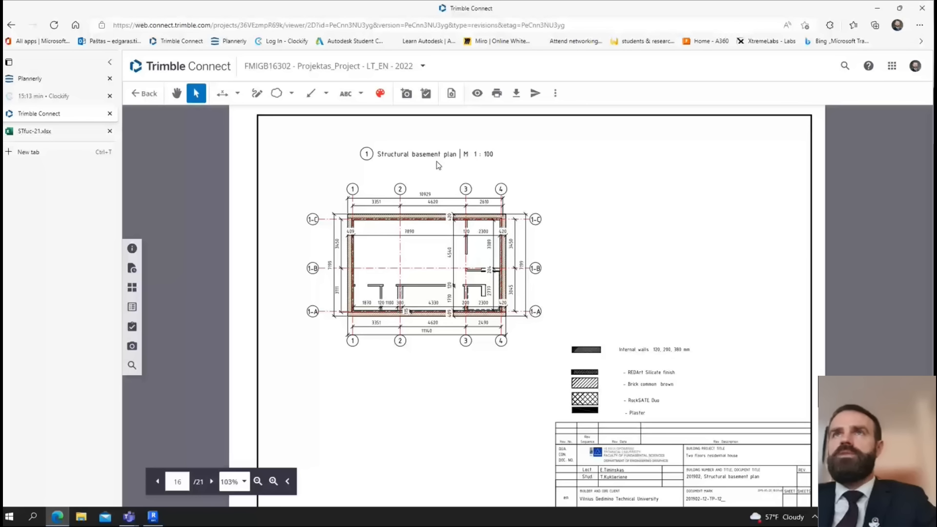
{"action": "scroll", "coordinate": [417, 157], "scroll_direction": "down", "scroll_amount": 10}
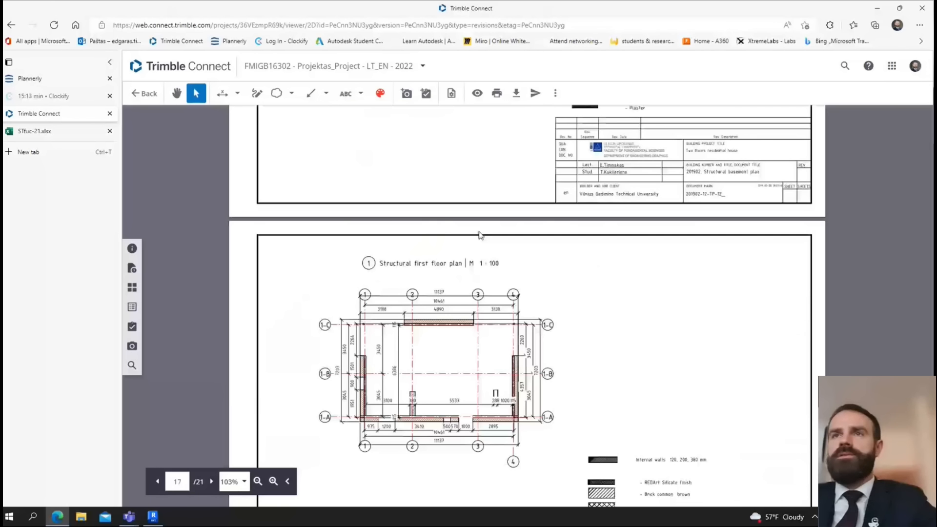
{"action": "scroll", "coordinate": [491, 301], "scroll_direction": "up", "scroll_amount": 5}
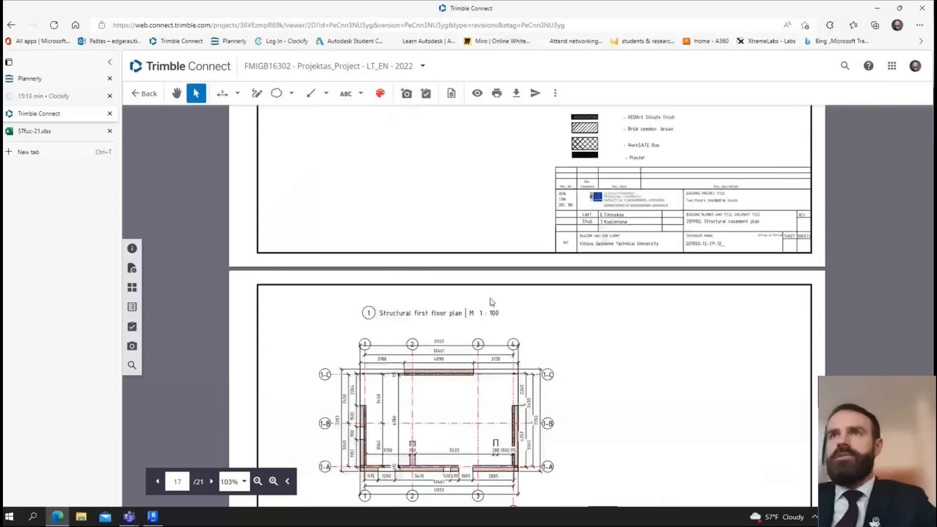
{"action": "scroll", "coordinate": [488, 303], "scroll_direction": "down", "scroll_amount": 9}
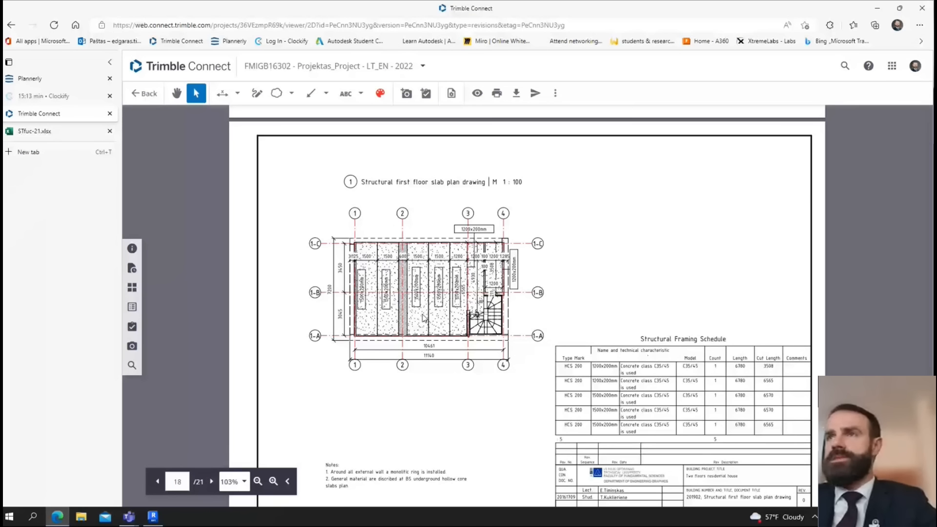
{"action": "scroll", "coordinate": [423, 317], "scroll_direction": "down", "scroll_amount": 1}
{"action": "scroll", "coordinate": [423, 302], "scroll_direction": "up", "scroll_amount": 1}
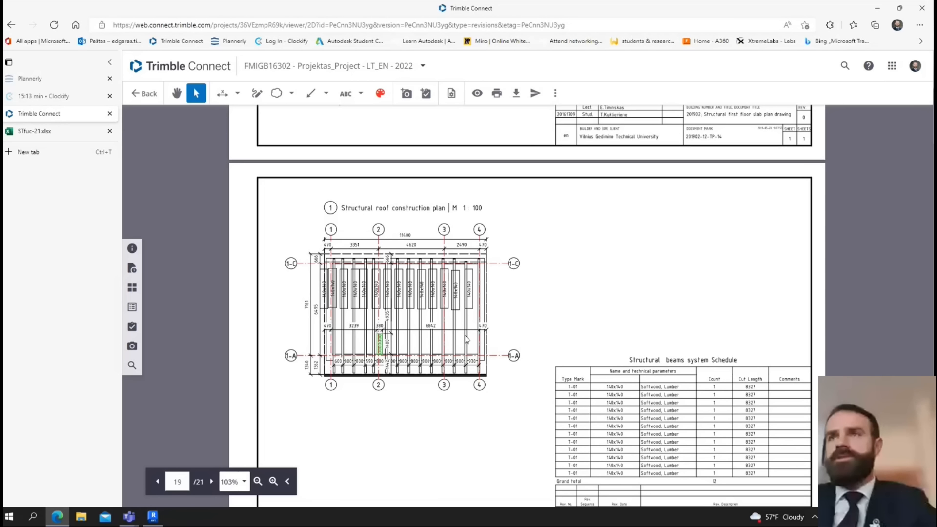
- Examine the structural building section through the stairs and the Callout A roof and wall connection detail
{"action": "scroll", "coordinate": [502, 332], "scroll_direction": "down", "scroll_amount": 8}
{"action": "scroll", "coordinate": [536, 323], "scroll_direction": "down", "scroll_amount": 3}
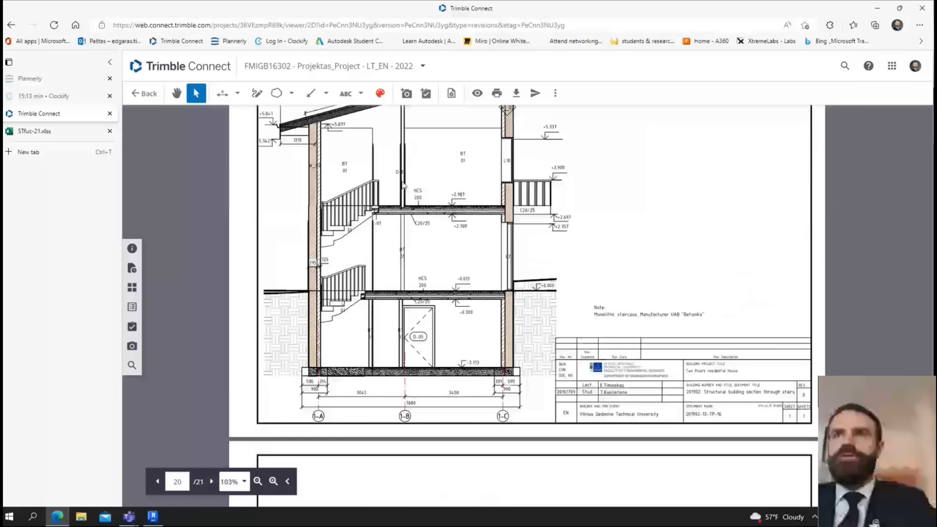
{"action": "scroll", "coordinate": [440, 182], "scroll_direction": "up", "scroll_amount": 2}
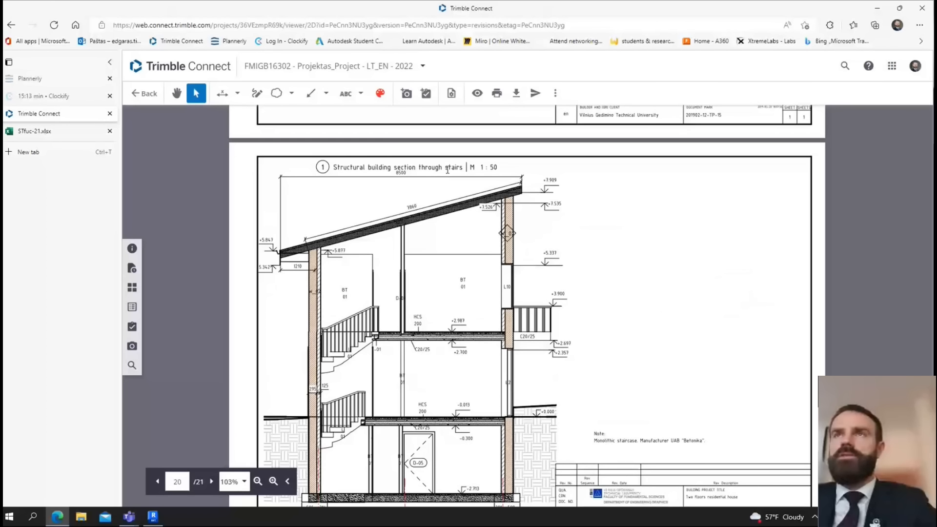
{"action": "scroll", "coordinate": [438, 177], "scroll_direction": "down", "scroll_amount": 10}
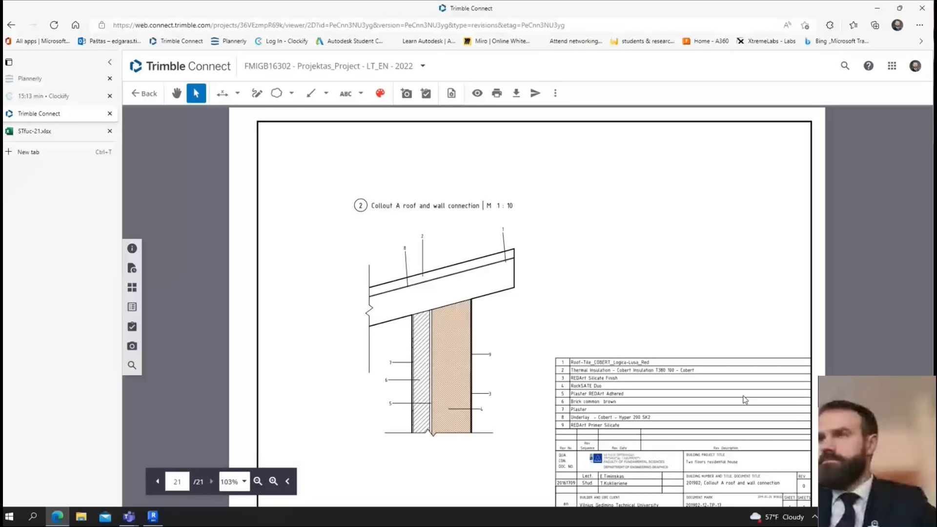
{"action": "scroll", "coordinate": [751, 332], "scroll_direction": "up", "scroll_amount": 10}
{"action": "scroll", "coordinate": [756, 336], "scroll_direction": "down", "scroll_amount": 10}
{"action": "scroll", "coordinate": [756, 352], "scroll_direction": "down", "scroll_amount": 1}
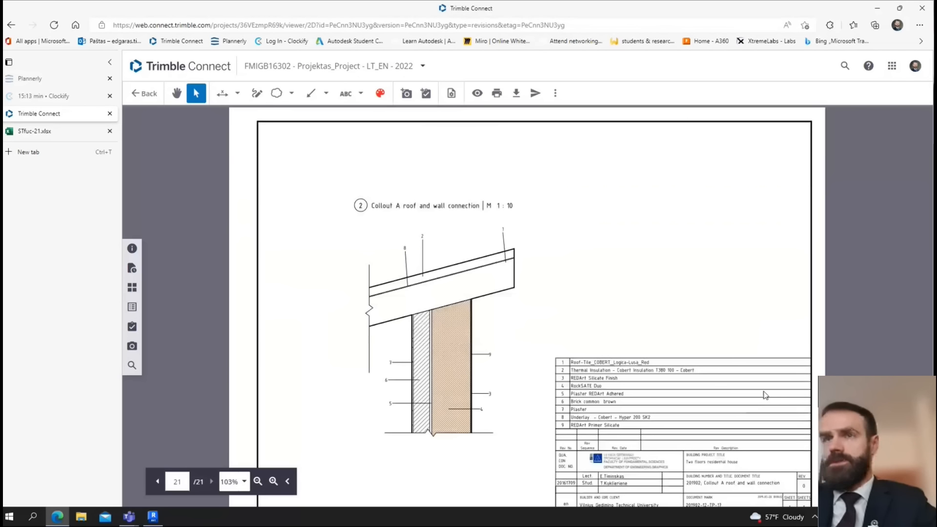
- Return through the PDF to its cover page
{"action": "scroll", "coordinate": [682, 371], "scroll_direction": "up", "scroll_amount": 5}
{"action": "scroll", "coordinate": [682, 371], "scroll_direction": "up", "scroll_amount": 20}
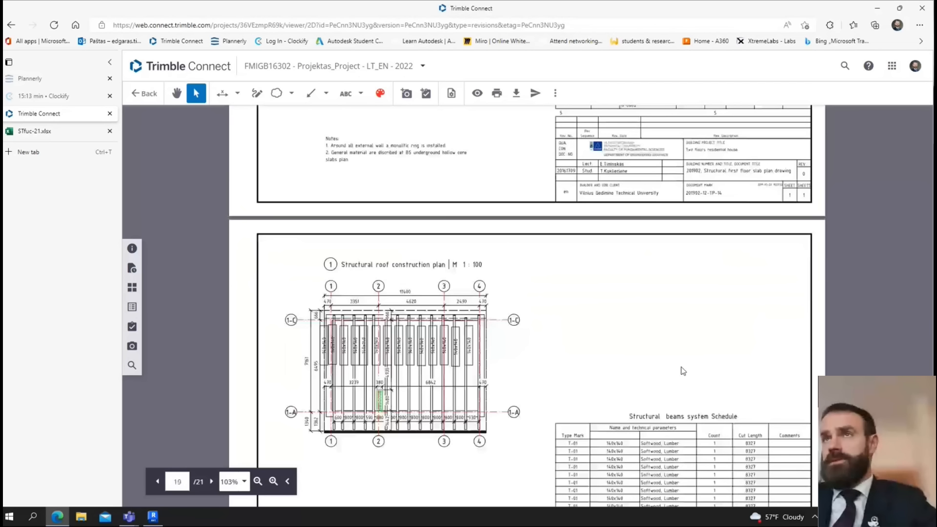
{"action": "scroll", "coordinate": [682, 371], "scroll_direction": "up", "scroll_amount": 20}
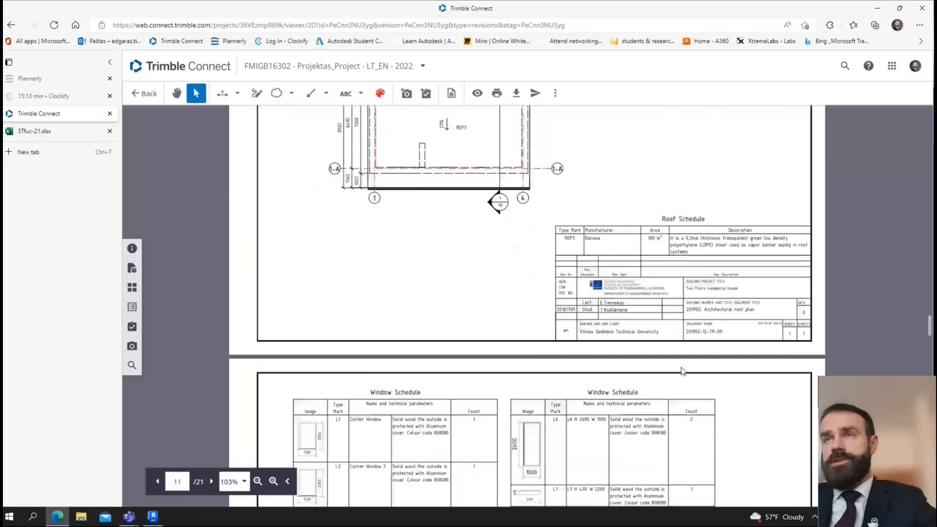
{"action": "scroll", "coordinate": [680, 367], "scroll_direction": "up", "scroll_amount": 20}
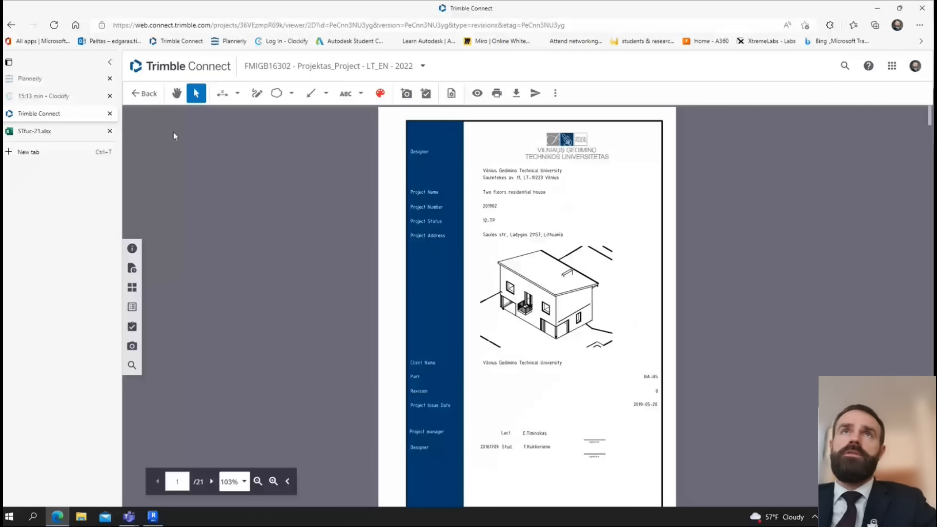
- Switch to Revit and examine the title sheet 10101 - Antraštinis
{"action": "left_click", "coordinate": [142, 95]}
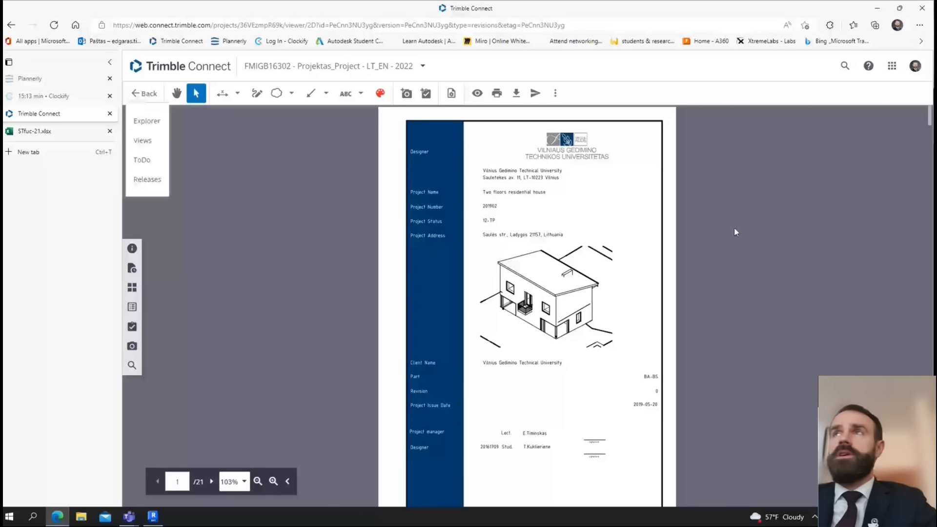
{"action": "left_click", "coordinate": [876, 9]}
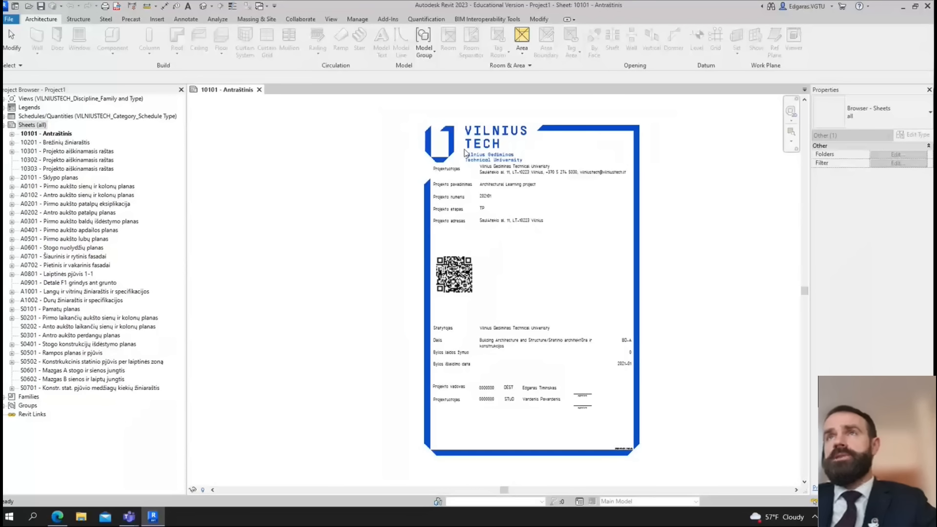
{"action": "left_click", "coordinate": [425, 134]}
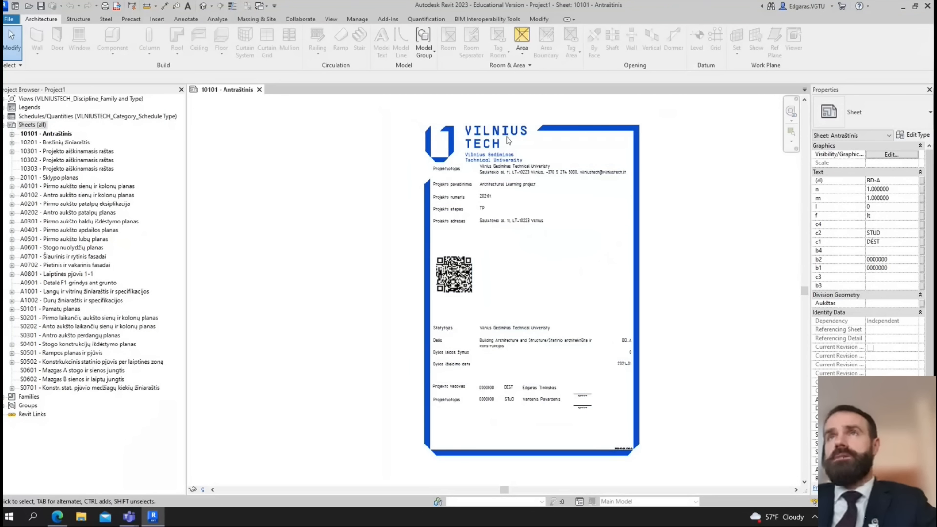
{"action": "key", "text": "Escape"}
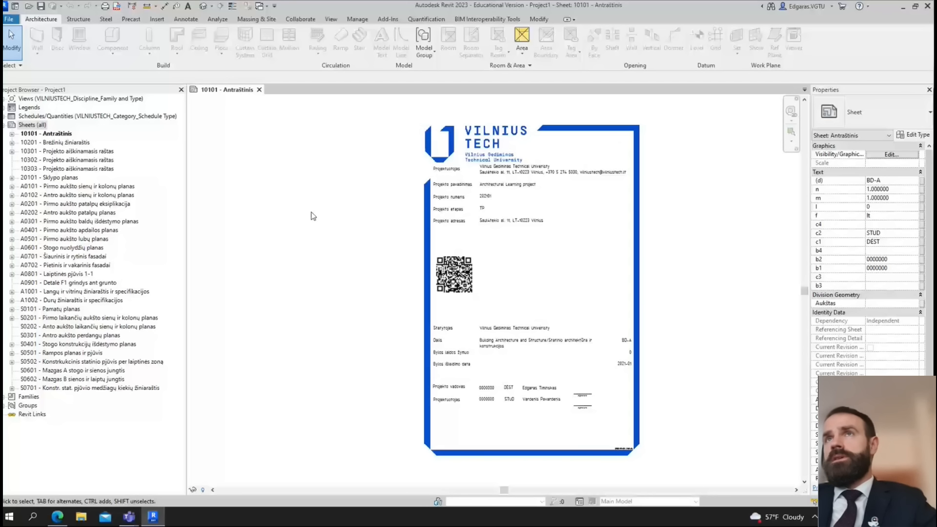
- Open sheet 10201 - Brėžinių žiniaraštis and inspect its drawing list table up close
{"action": "left_click", "coordinate": [76, 144]}
{"action": "double_click", "coordinate": [77, 144]}
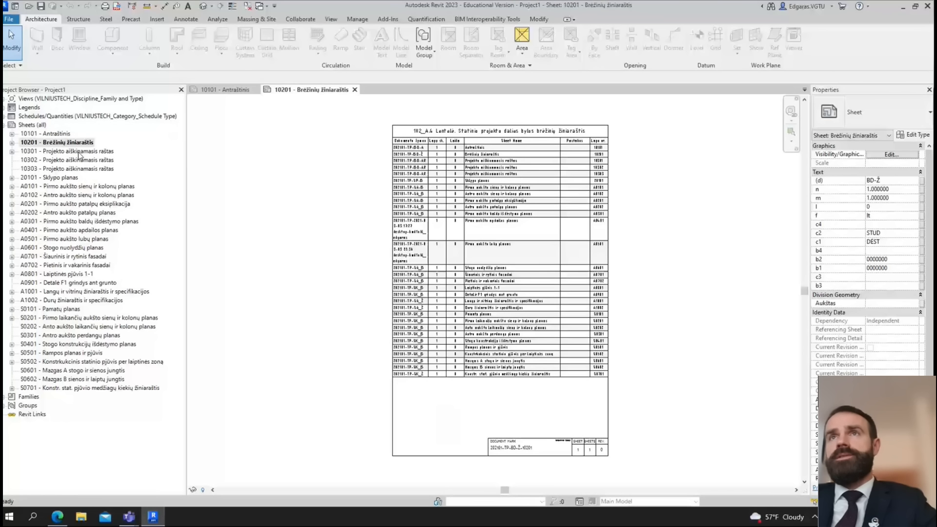
{"action": "scroll", "coordinate": [328, 168], "scroll_direction": "up", "scroll_amount": 3}
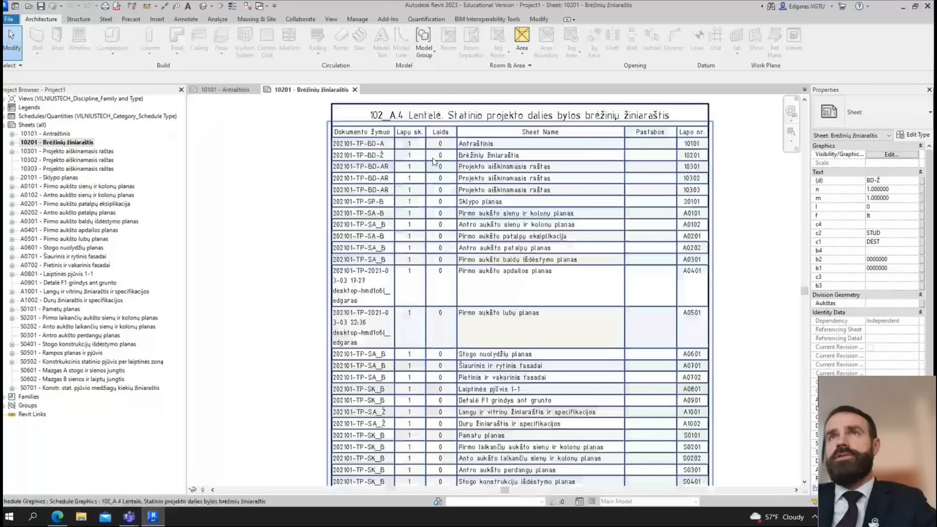
{"action": "scroll", "coordinate": [331, 166], "scroll_direction": "down", "scroll_amount": 2}
- Open sheet 10301 - Projekto aiškinamasis raštas and examine its explanatory text up close
{"action": "double_click", "coordinate": [88, 152]}
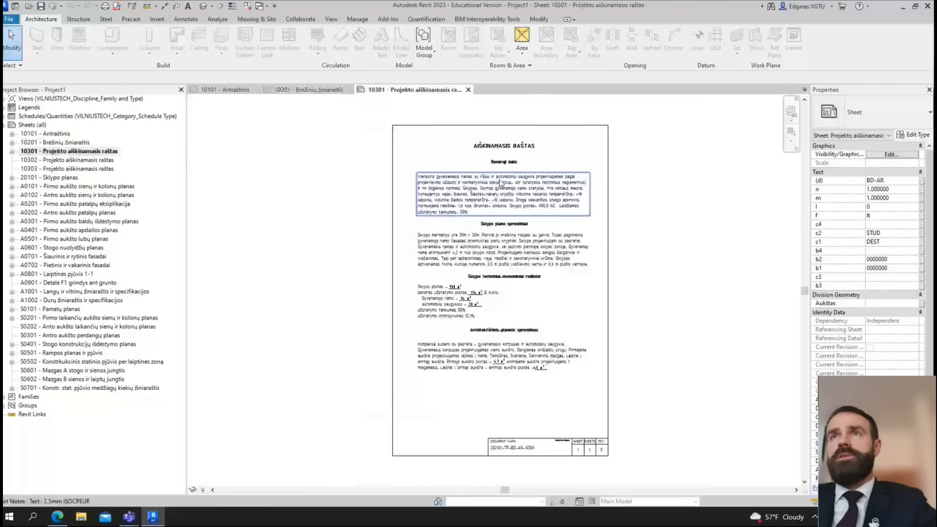
{"action": "scroll", "coordinate": [499, 182], "scroll_direction": "up", "scroll_amount": 2}
{"action": "scroll", "coordinate": [498, 180], "scroll_direction": "up", "scroll_amount": 2}
{"action": "scroll", "coordinate": [371, 307], "scroll_direction": "down", "scroll_amount": 2}
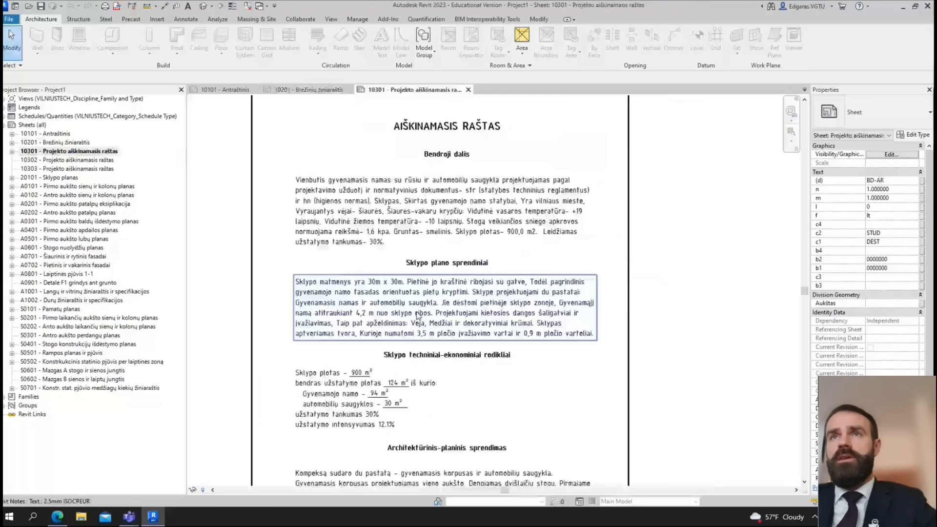
- Read the explanatory text on sheet 10301 from Bendroji dalis through Architektūrinis-planinis sprendimas
{"action": "scroll", "coordinate": [366, 315], "scroll_direction": "up", "scroll_amount": 3}
{"action": "middle_click_drag", "start_coordinate": [372, 241], "coordinate": [360, 341]}
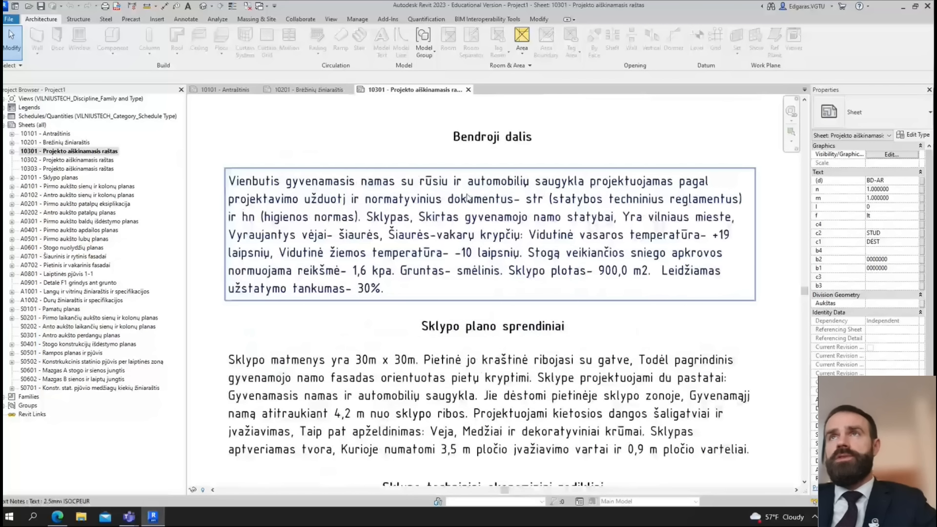
{"action": "scroll", "coordinate": [440, 166], "scroll_direction": "down", "scroll_amount": 1}
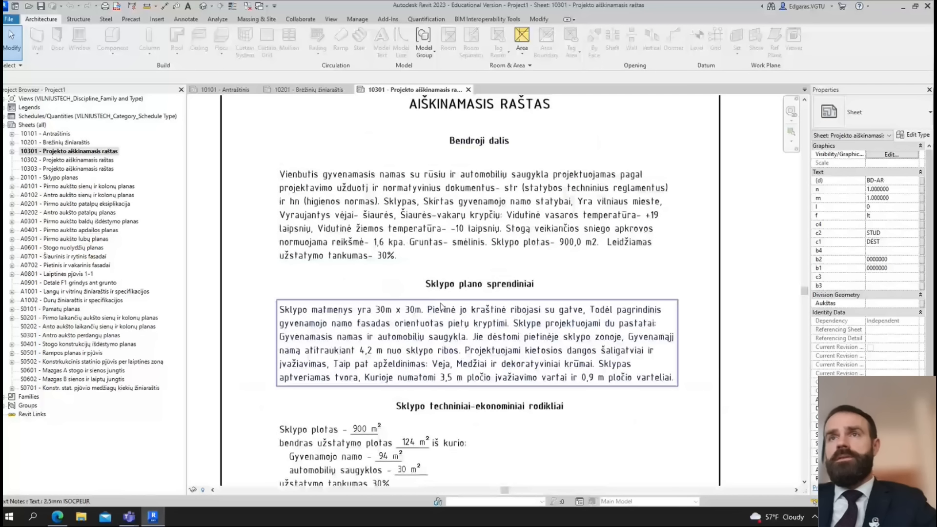
{"action": "middle_click_drag", "start_coordinate": [441, 306], "coordinate": [455, 221]}
{"action": "scroll", "coordinate": [455, 221], "scroll_direction": "down", "scroll_amount": 1}
{"action": "middle_click_drag", "start_coordinate": [494, 336], "coordinate": [499, 264]}
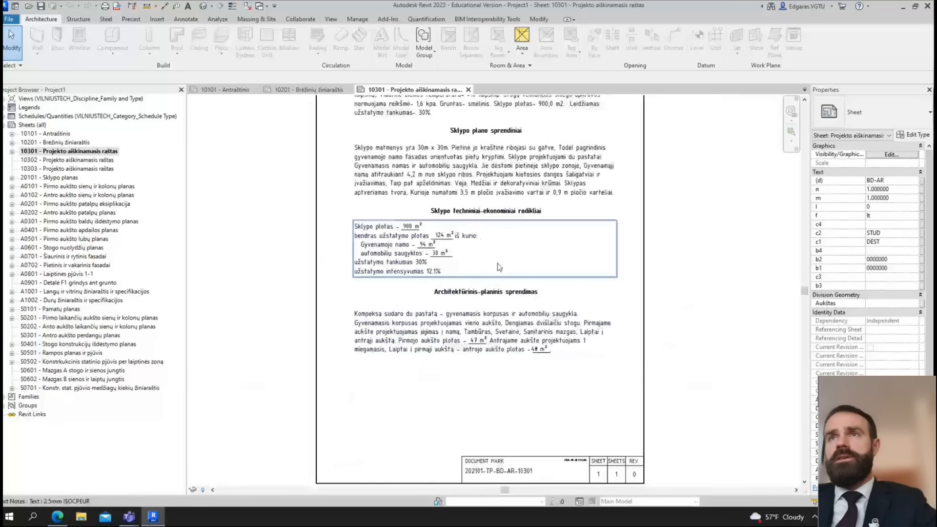
{"action": "scroll", "coordinate": [486, 308], "scroll_direction": "down", "scroll_amount": 2}
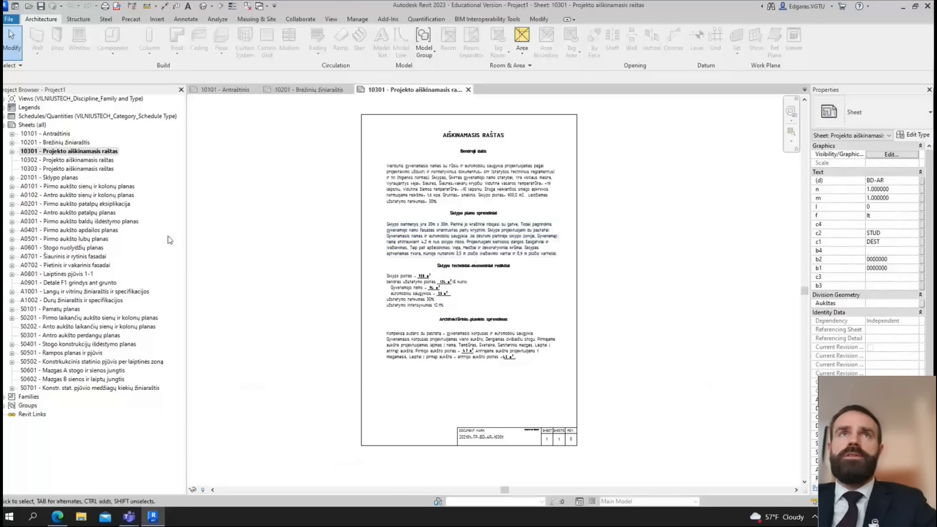
- Open explanatory sheets 10302 and 10303, followed by the site plan sheet 20101 - Sklypo planas
{"action": "double_click", "coordinate": [52, 160]}
{"action": "double_click", "coordinate": [56, 168]}
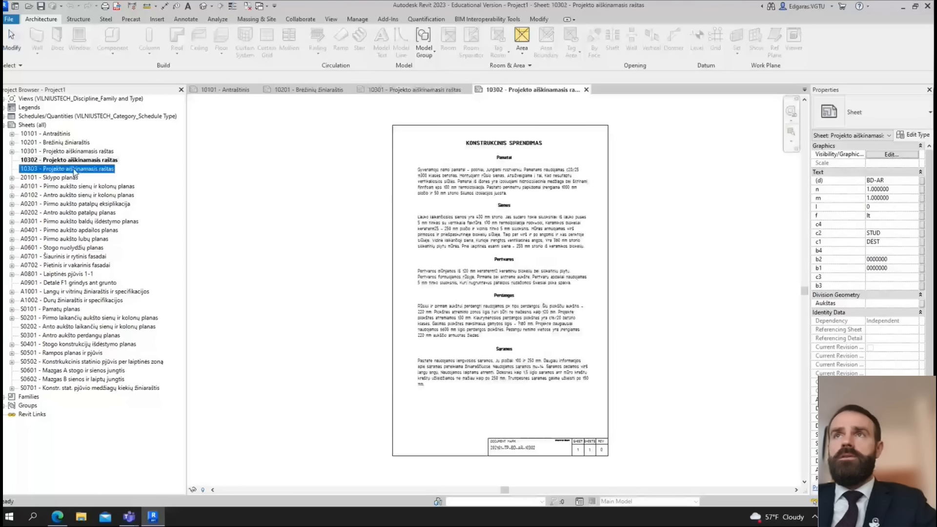
{"action": "double_click", "coordinate": [62, 178]}
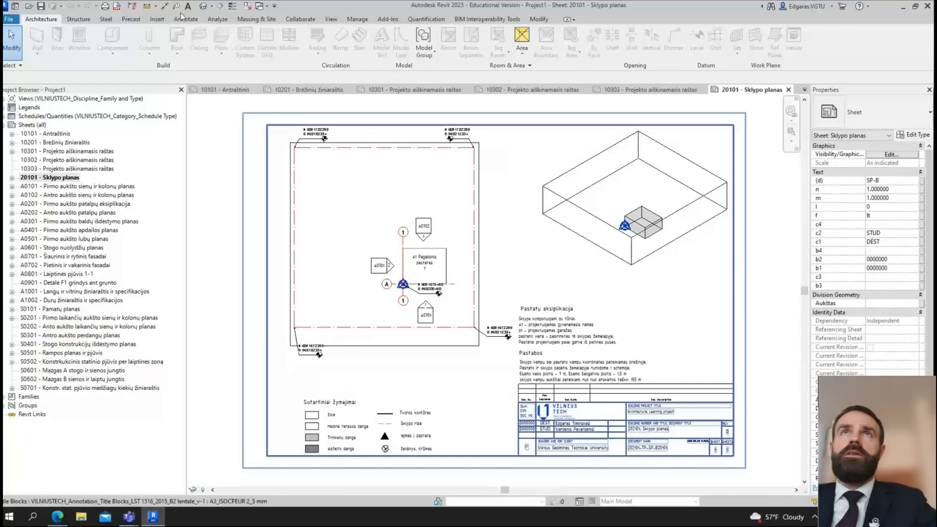
- Close all inactive views, keeping 20101 - Sklypo planas, and open the default 3D view
{"action": "left_click", "coordinate": [248, 6]}
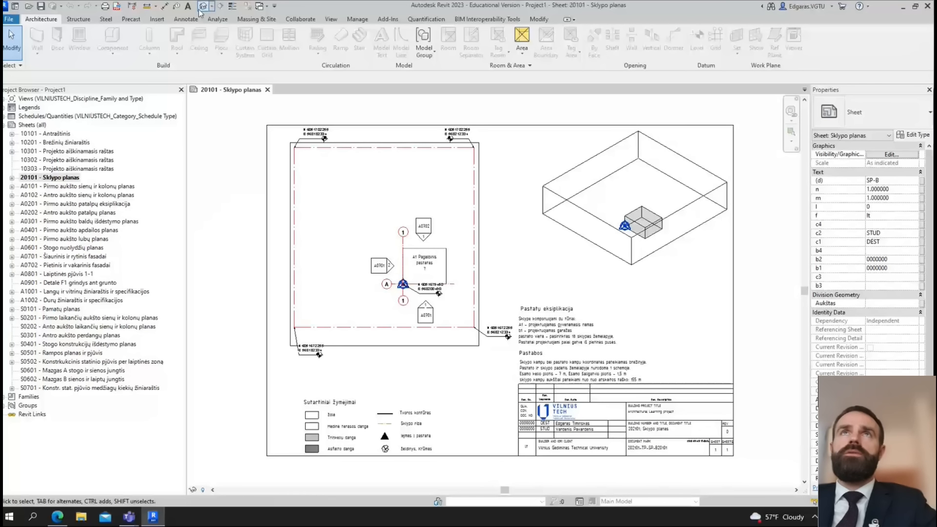
{"action": "key", "text": "3"}
{"action": "key", "text": "d"}
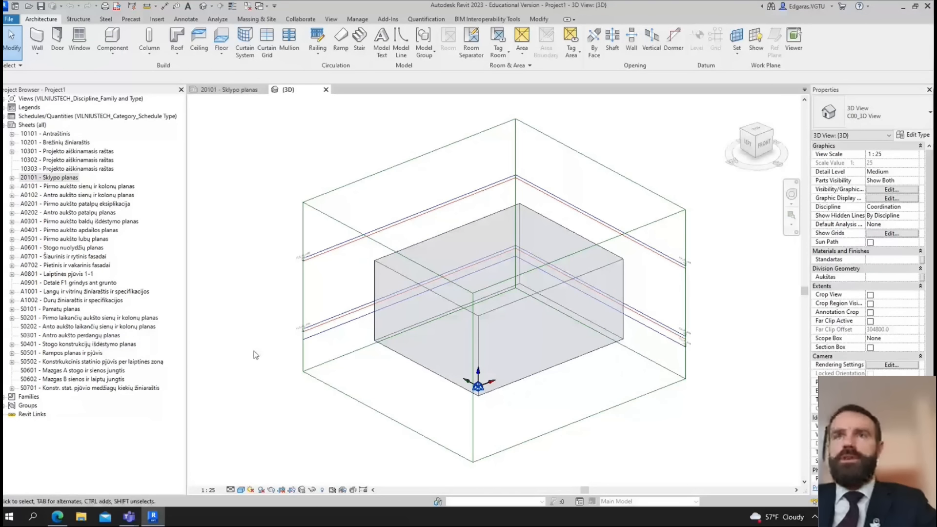
- Select the A1 Pagalbinis pastatas mass box and inspect it from several angles
{"action": "middle_click_drag", "start_coordinate": [469, 272], "coordinate": [508, 326], "text": "shift"}
{"action": "left_click", "coordinate": [507, 326]}
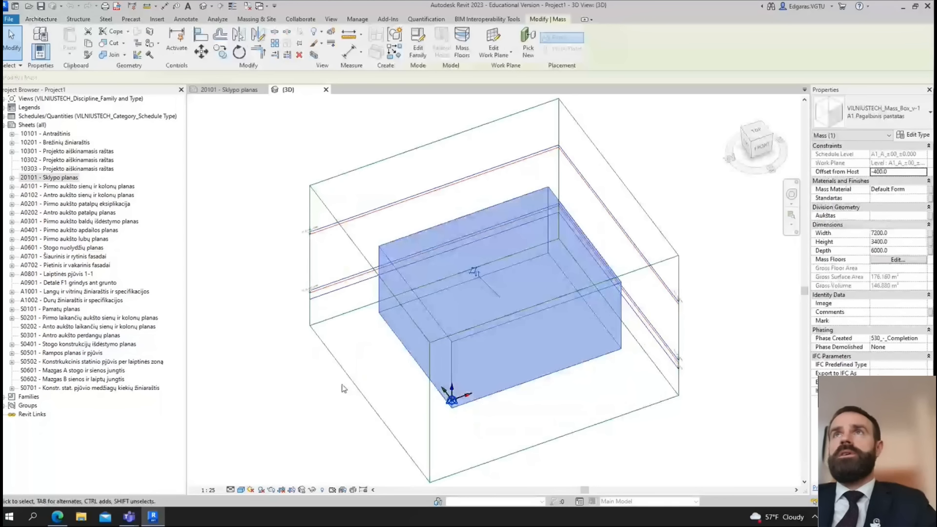
{"action": "middle_click_drag", "start_coordinate": [312, 385], "coordinate": [554, 351], "text": "shift"}
{"action": "middle_click_drag", "start_coordinate": [435, 365], "coordinate": [494, 312], "text": "shift"}
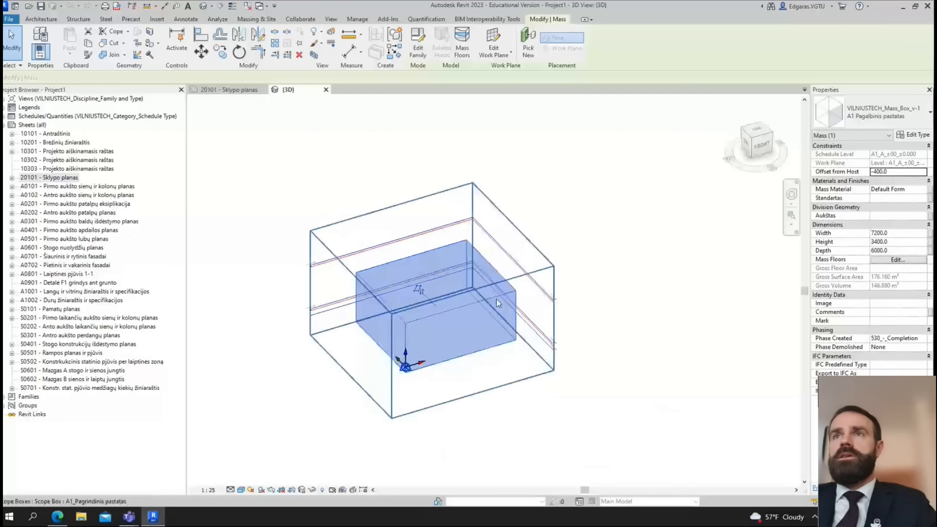
{"action": "middle_click_drag", "start_coordinate": [602, 293], "coordinate": [475, 289], "text": "shift"}
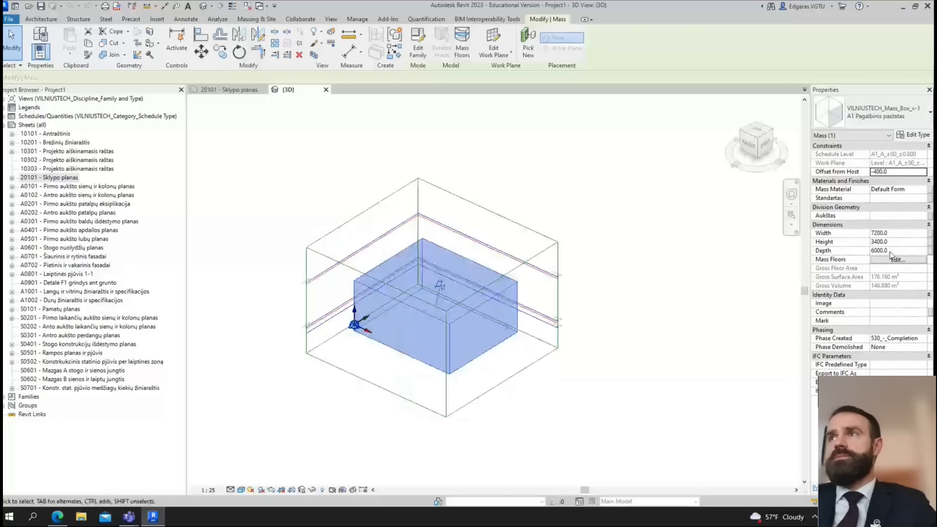
- Set the width of the selected building mass to 35 m
{"action": "left_click", "coordinate": [895, 251]}
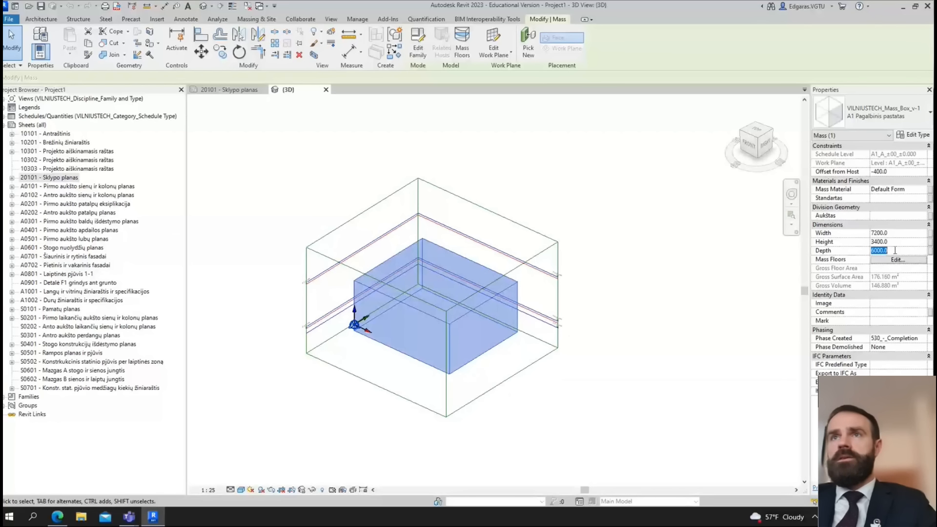
{"action": "left_click", "coordinate": [894, 234]}
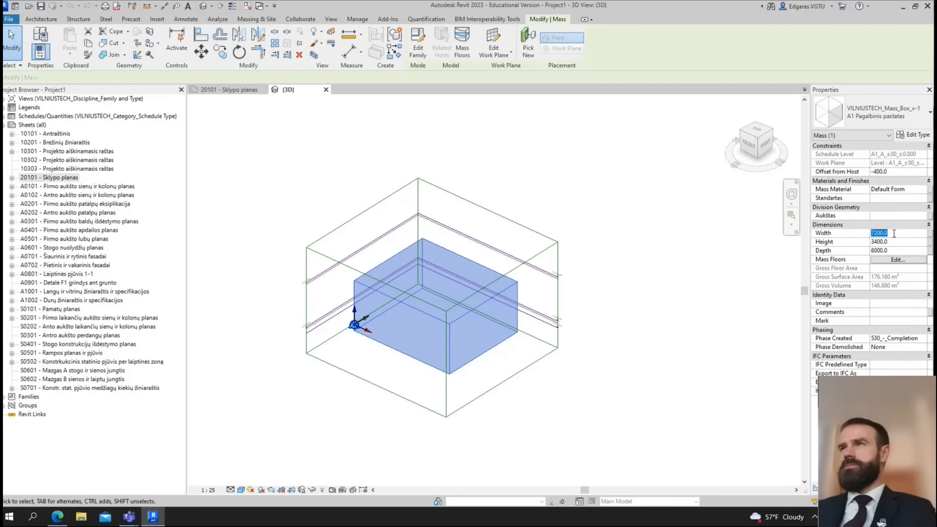
{"action": "type", "text": "3"}
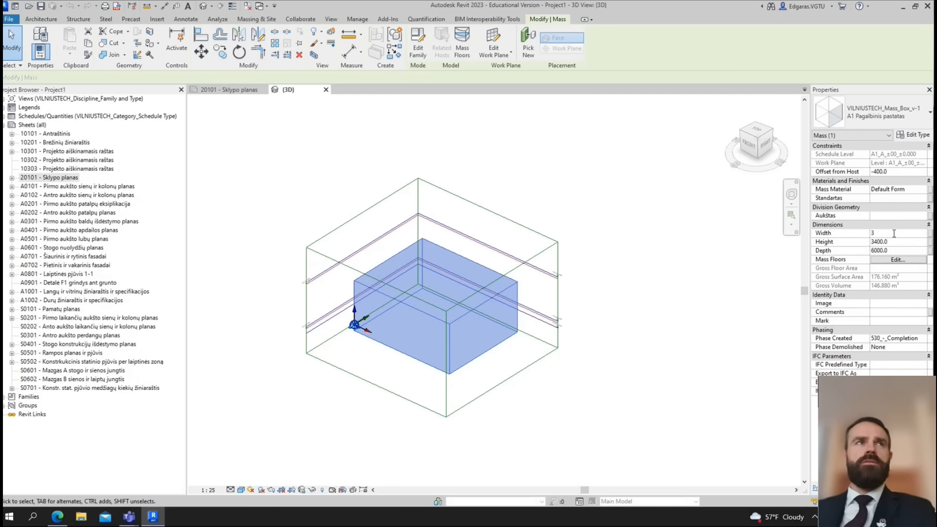
{"action": "type", "text": "50"}
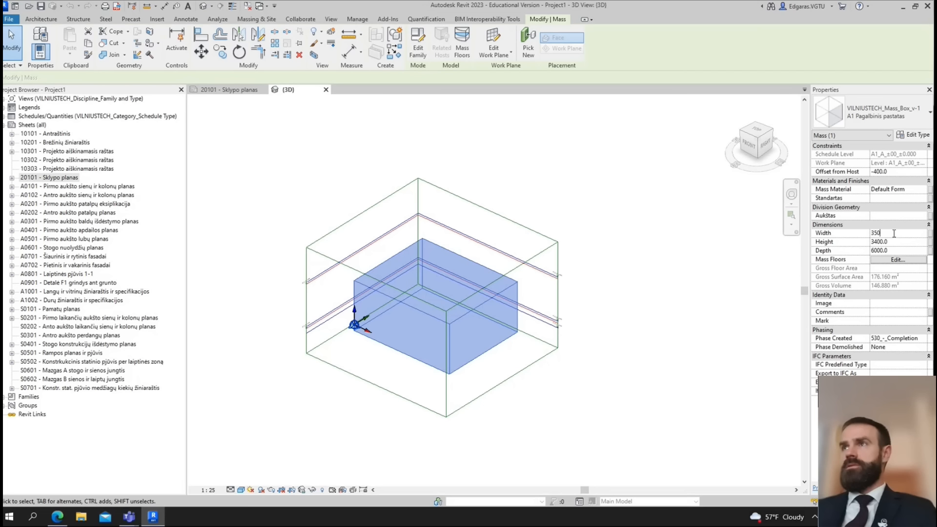
{"action": "key", "text": "BackSpace"}
{"action": "type", "text": "m"}
{"action": "key", "text": "Return"}
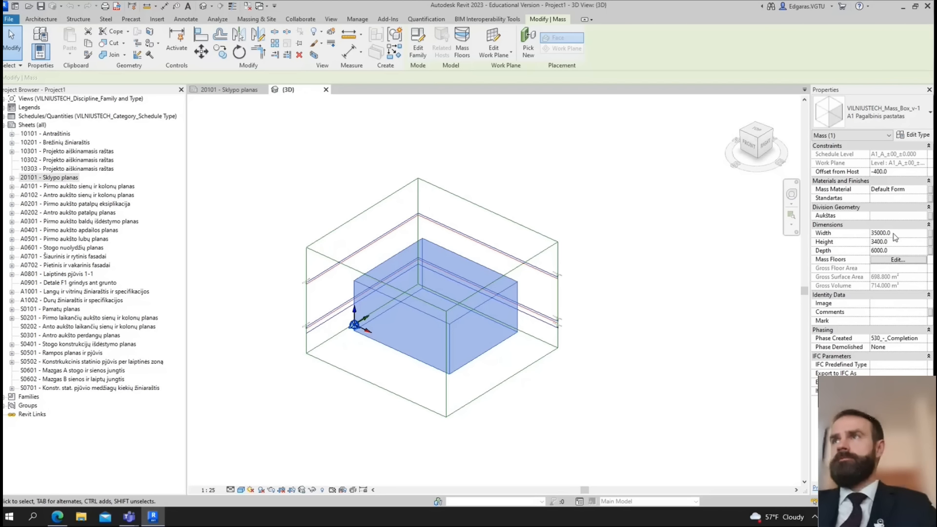
{"action": "left_click", "coordinate": [907, 244]}
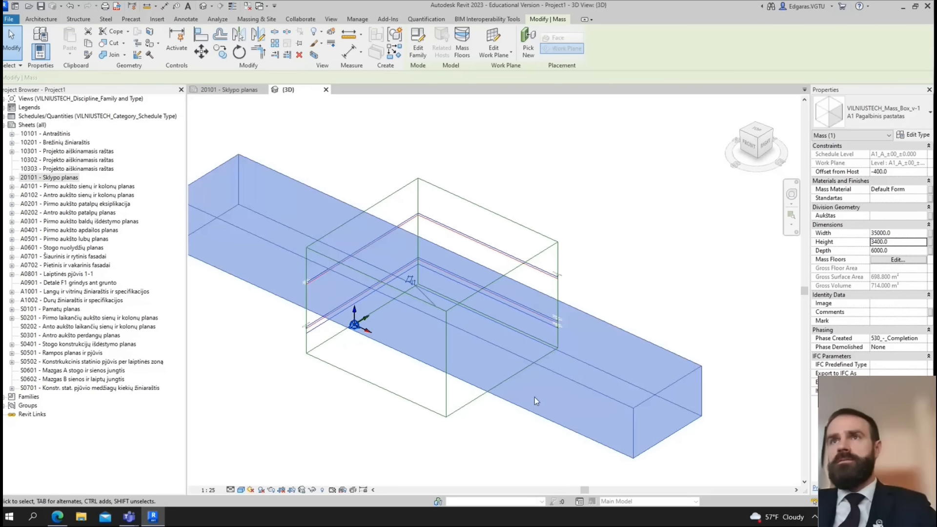
{"action": "scroll", "coordinate": [534, 397], "scroll_direction": "down", "scroll_amount": 2}
{"action": "scroll", "coordinate": [649, 345], "scroll_direction": "up", "scroll_amount": 2}
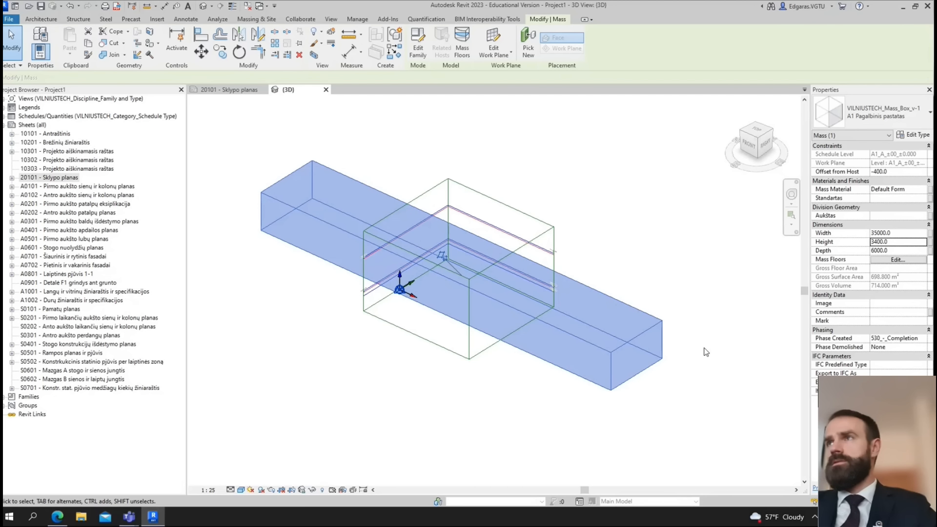
- Set the building mass's width to 75000, depth to 28000 and height to 21000 mm
{"action": "left_click", "coordinate": [898, 233]}
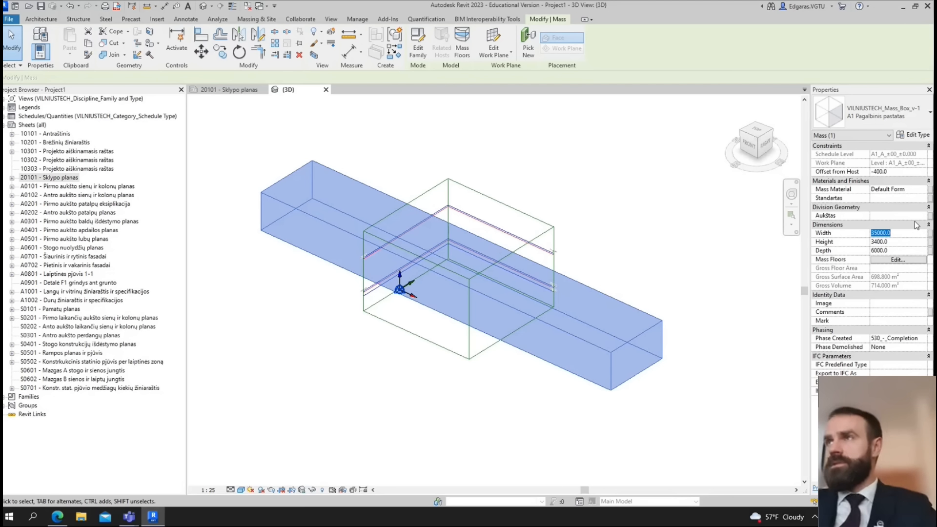
{"action": "type", "text": "75000"}
{"action": "key", "text": "Return"}
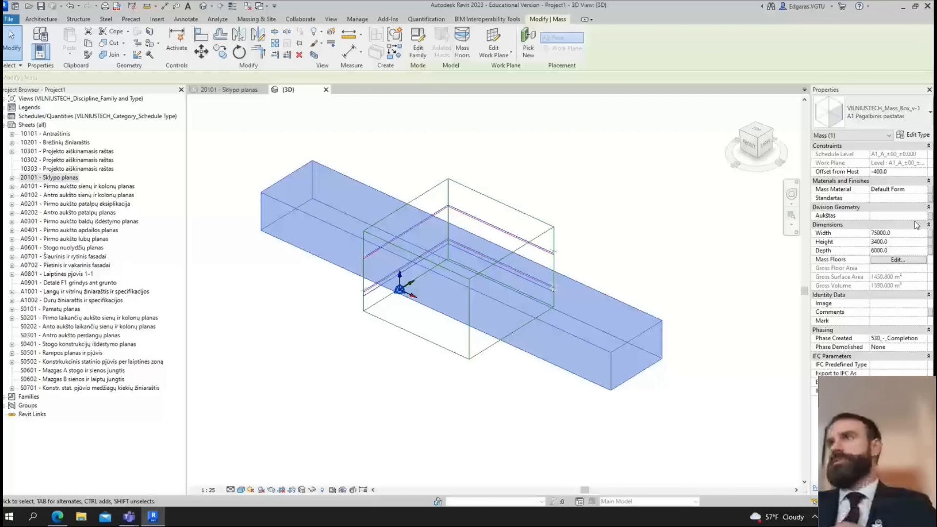
{"action": "left_click", "coordinate": [902, 248]}
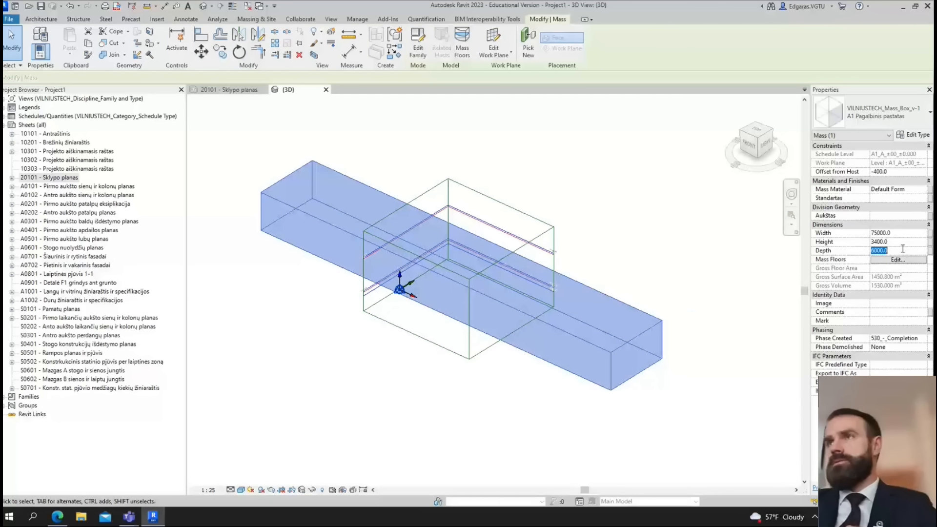
{"action": "type", "text": "28000"}
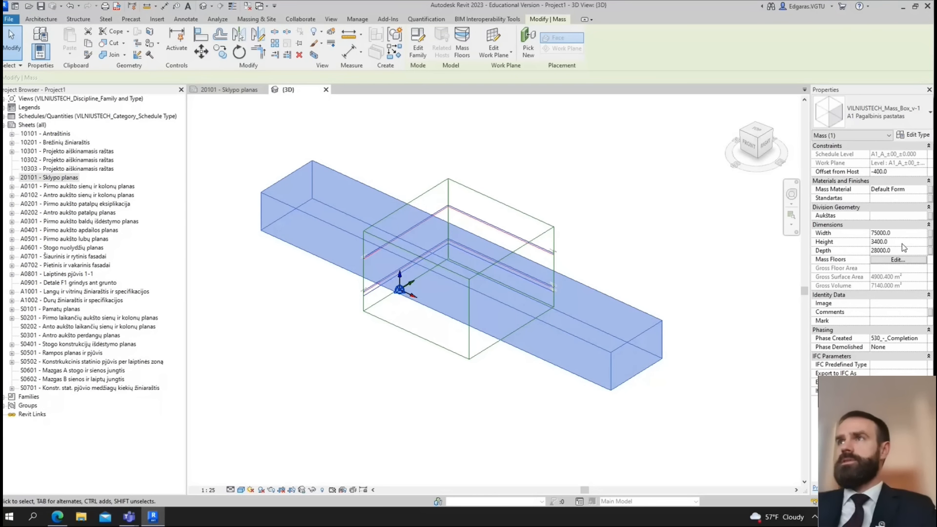
{"action": "key", "text": "Return"}
{"action": "left_click", "coordinate": [895, 241]}
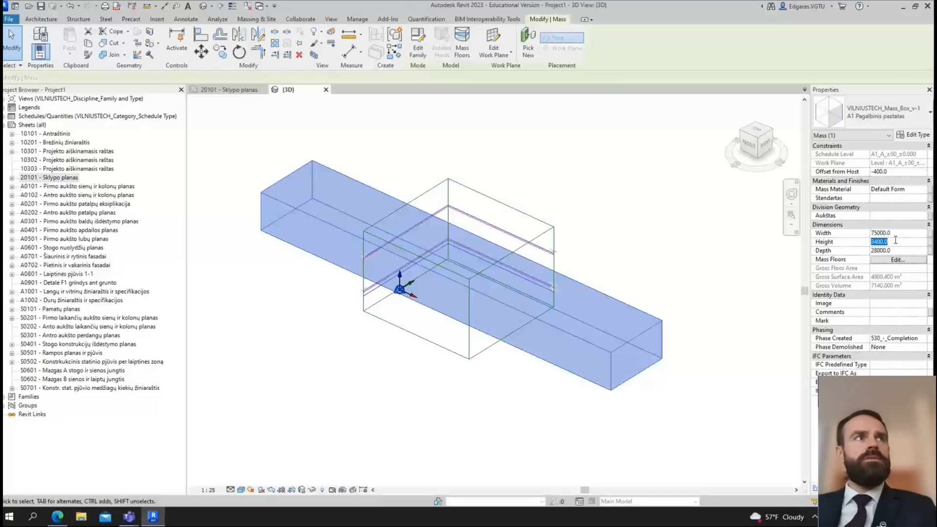
{"action": "type", "text": "21000"}
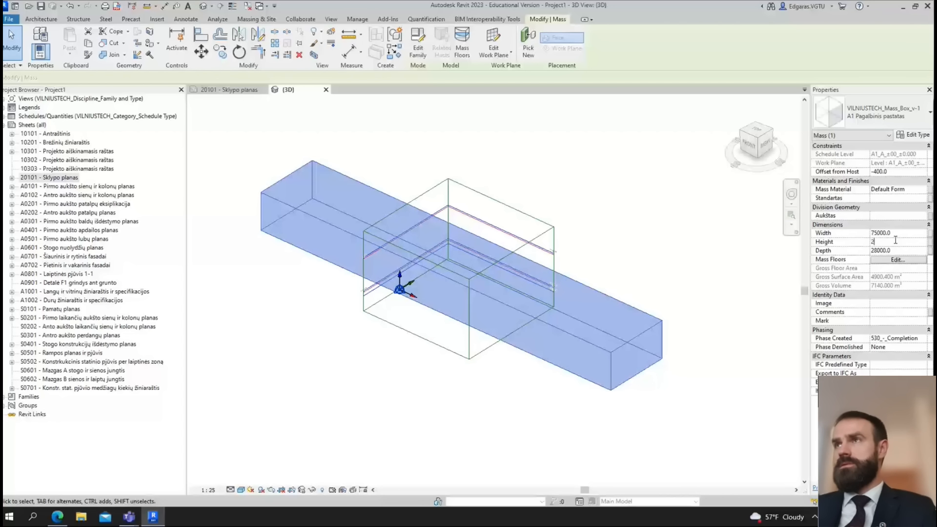
{"action": "key", "text": "Return"}
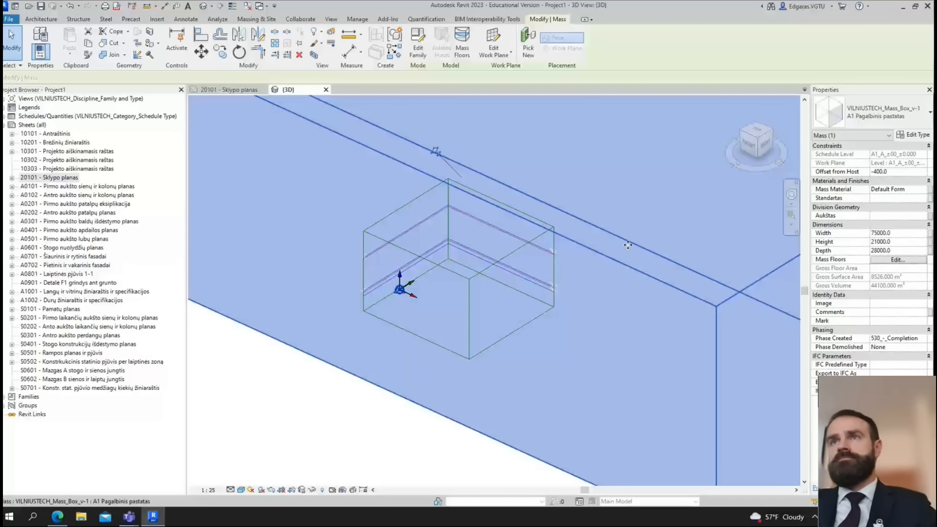
{"action": "scroll", "coordinate": [585, 282], "scroll_direction": "down", "scroll_amount": 5}
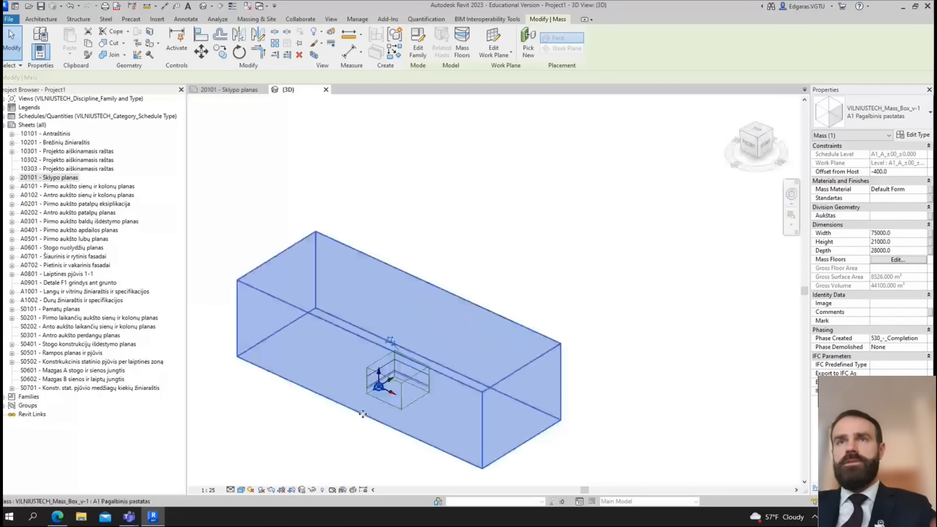
- Move the building mass so that its lower front corner sits on the internal origin
{"action": "middle_click_drag", "start_coordinate": [586, 282], "coordinate": [542, 345], "text": "shift"}
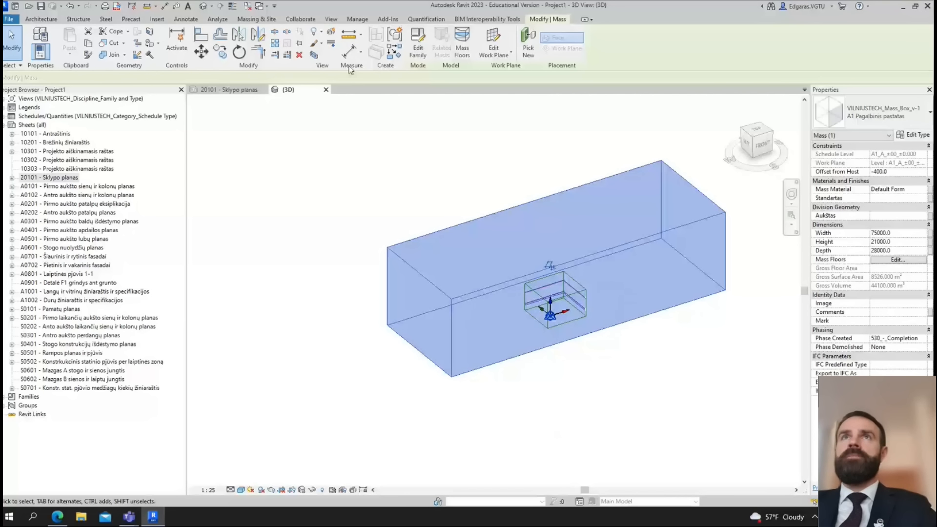
{"action": "left_click", "coordinate": [201, 51]}
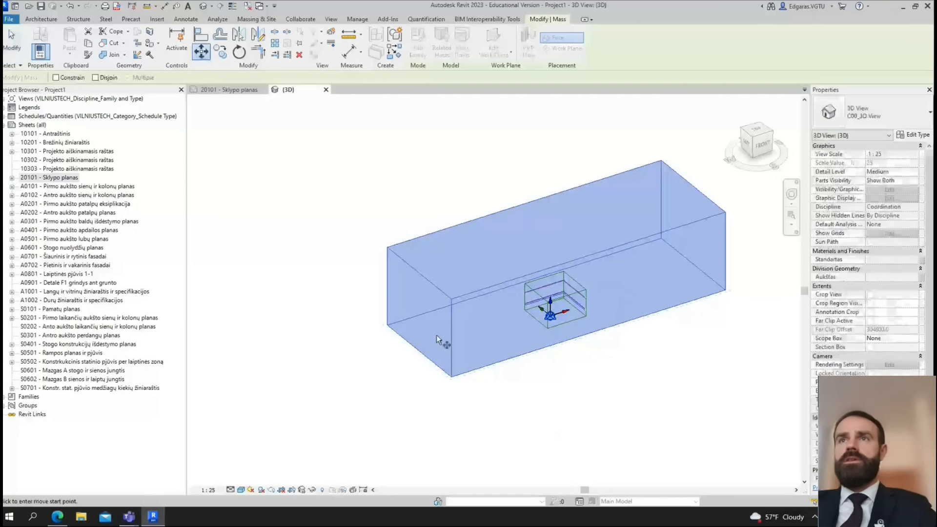
{"action": "left_click", "coordinate": [452, 377]}
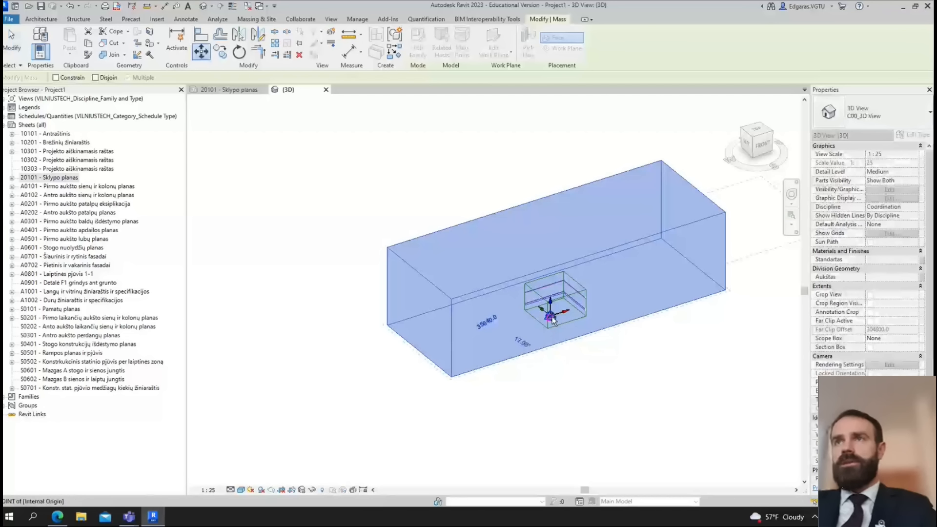
{"action": "scroll", "coordinate": [561, 317], "scroll_direction": "up", "scroll_amount": 6}
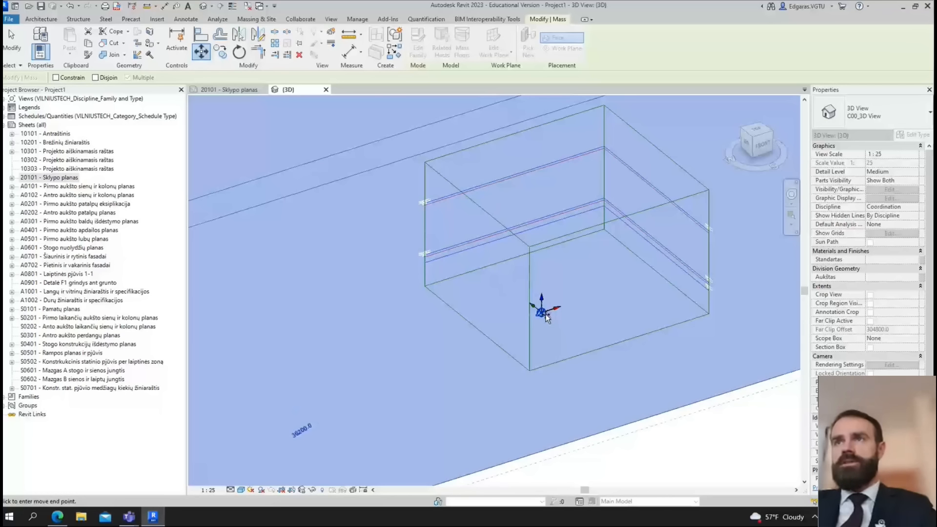
{"action": "scroll", "coordinate": [545, 316], "scroll_direction": "down", "scroll_amount": 2}
{"action": "scroll", "coordinate": [545, 316], "scroll_direction": "down", "scroll_amount": 1}
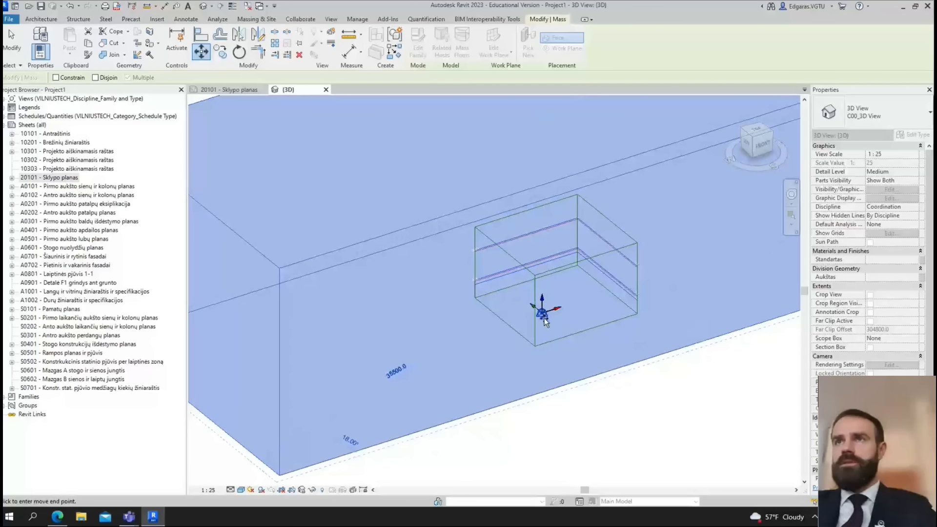
{"action": "left_click", "coordinate": [542, 314]}
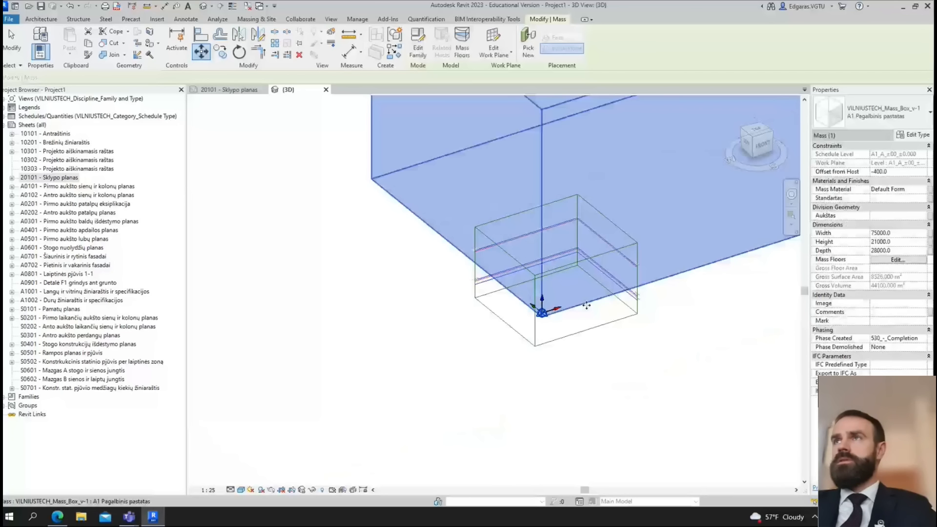
- Check the moved mass's position relative to the origin and scope box from above and at an angle
{"action": "left_click", "coordinate": [757, 131]}
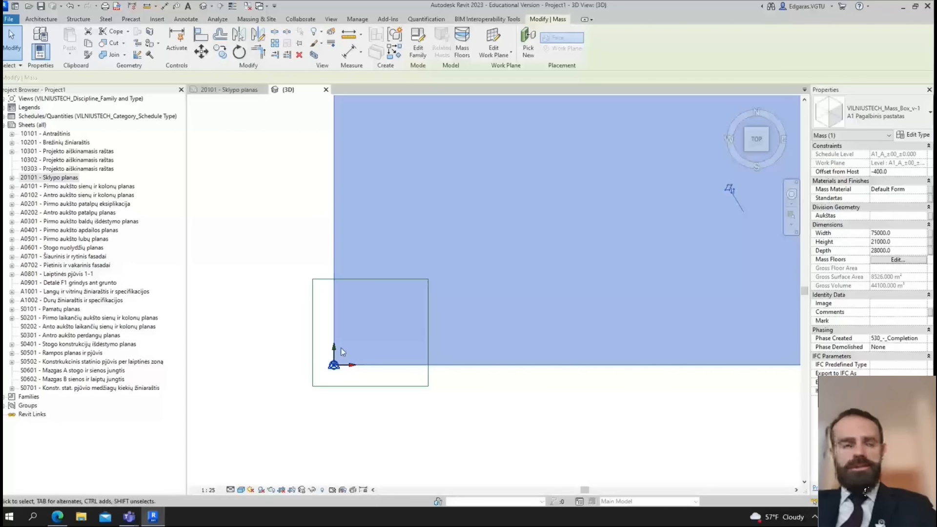
{"action": "middle_click_drag", "start_coordinate": [385, 389], "coordinate": [244, 268], "text": "shift"}
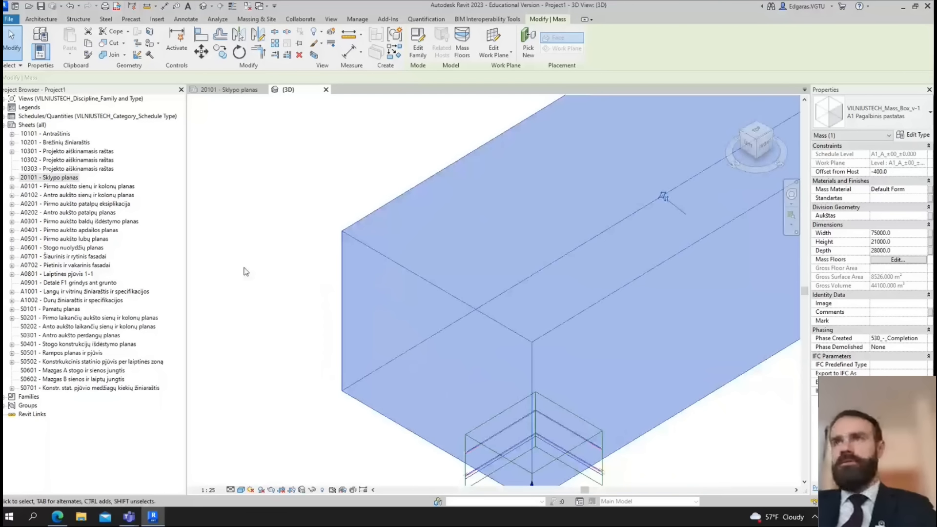
{"action": "scroll", "coordinate": [280, 313], "scroll_direction": "down", "scroll_amount": 3}
{"action": "scroll", "coordinate": [280, 313], "scroll_direction": "up", "scroll_amount": 4}
{"action": "scroll", "coordinate": [282, 313], "scroll_direction": "down", "scroll_amount": 3}
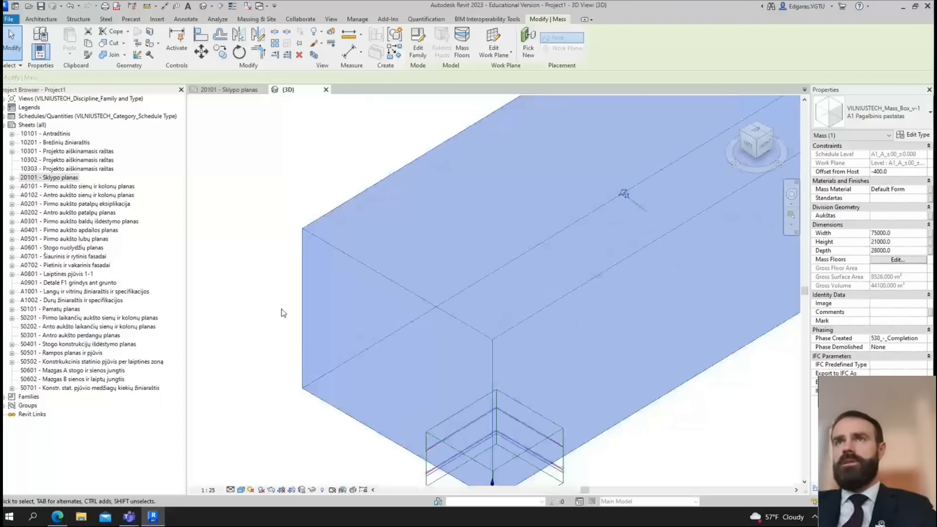
- Create a curtain system by face on the long front side of the building mass
{"action": "scroll", "coordinate": [282, 314], "scroll_direction": "down", "scroll_amount": 1}
{"action": "middle_click_drag", "start_coordinate": [669, 350], "coordinate": [416, 357]}
{"action": "scroll", "coordinate": [417, 357], "scroll_direction": "down", "scroll_amount": 5}
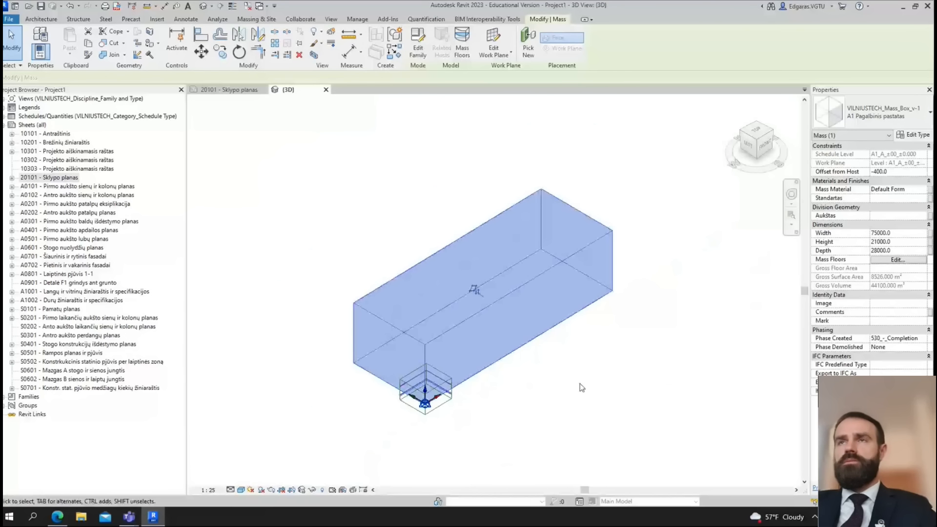
{"action": "left_click", "coordinate": [392, 220]}
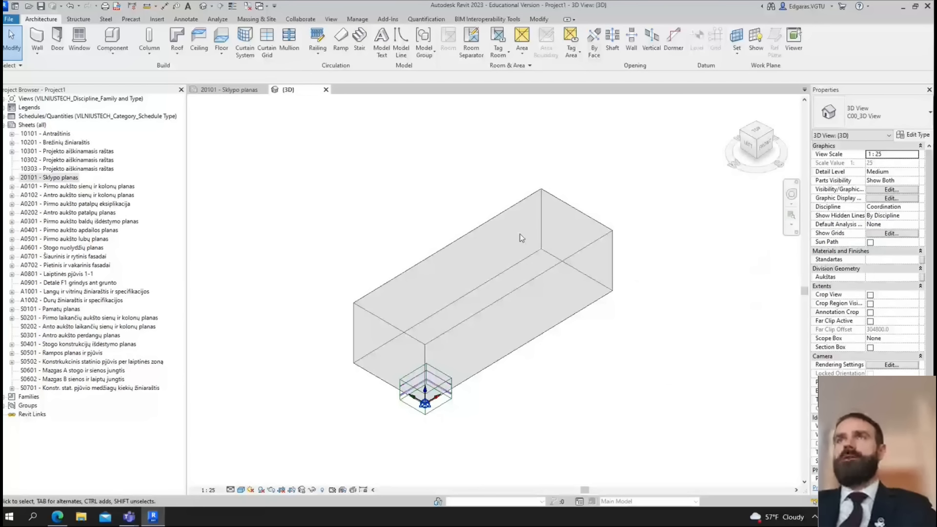
{"action": "left_click", "coordinate": [506, 214]}
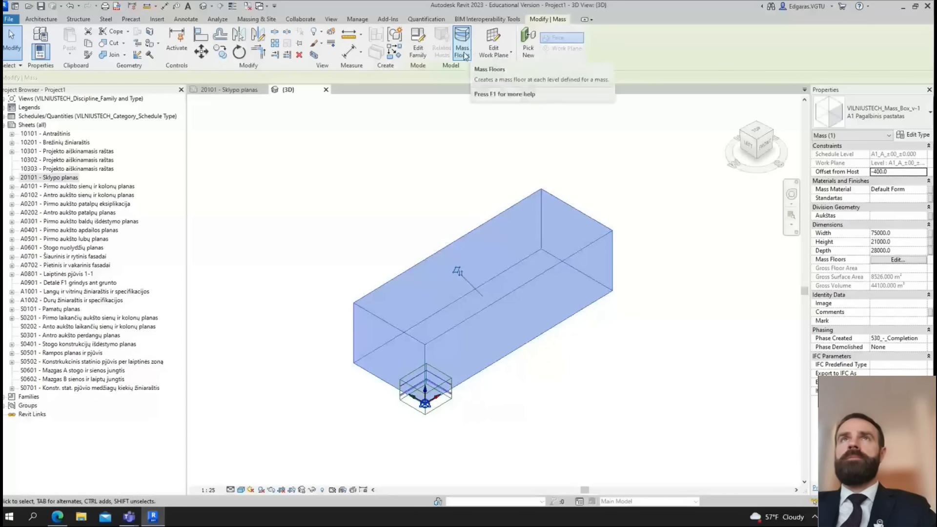
{"action": "left_click", "coordinate": [269, 20]}
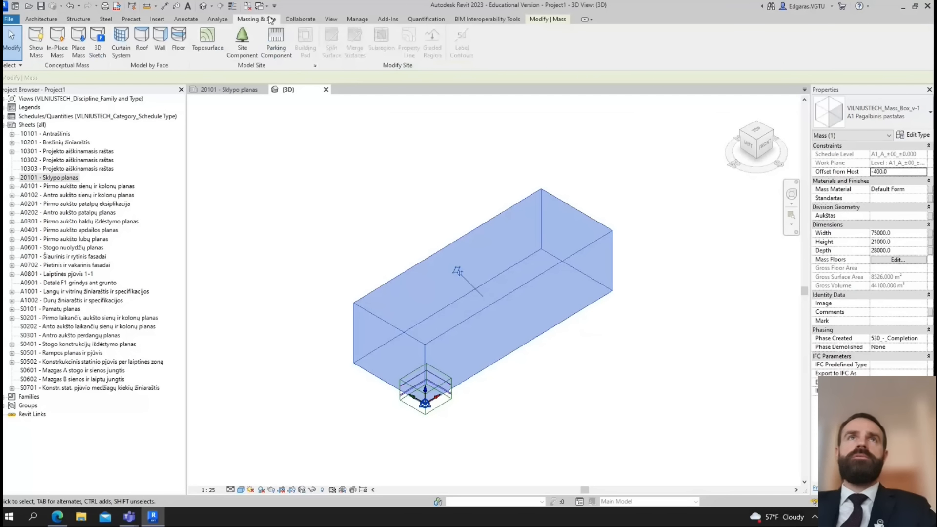
{"action": "left_click", "coordinate": [121, 49]}
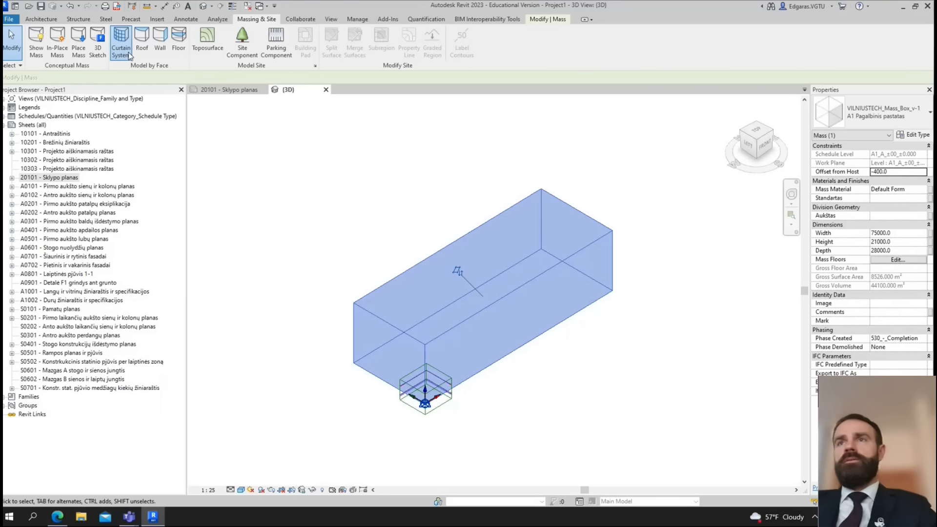
{"action": "left_click", "coordinate": [493, 308]}
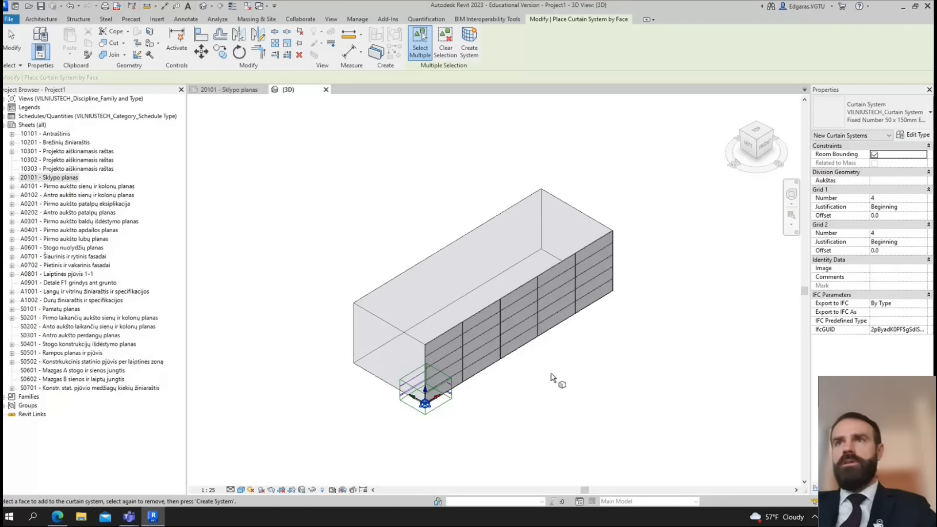
{"action": "key", "text": "Escape"}
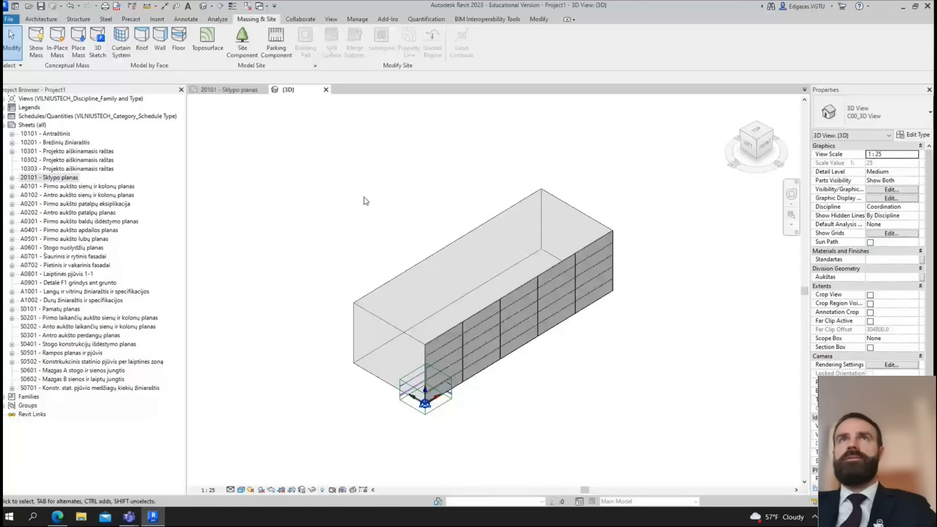
- Place a VILNIUSTECH_Walls_SS-150-00_50x150 mm_Vitrininė siena_v-1 curtain wall by face on the mass's short end beside the origin
{"action": "left_click", "coordinate": [158, 47]}
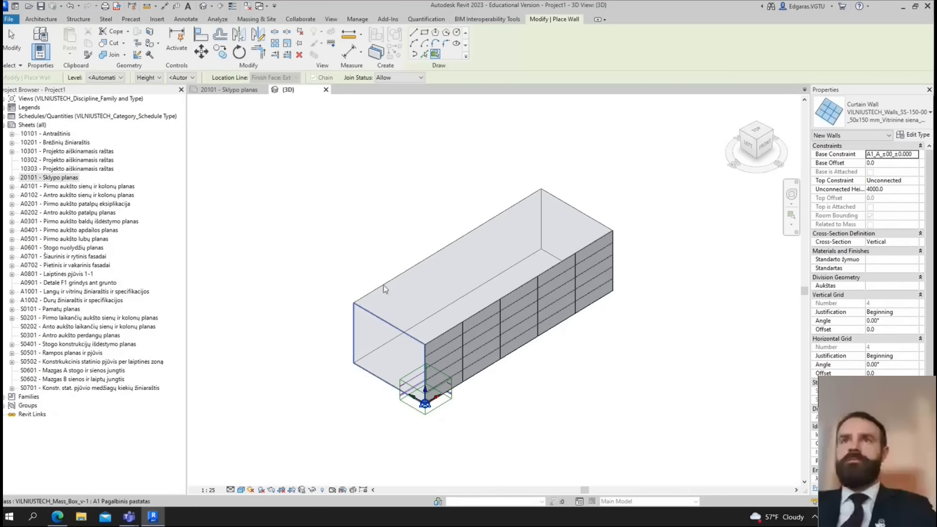
{"action": "left_click", "coordinate": [385, 285]}
{"action": "left_click", "coordinate": [385, 283]}
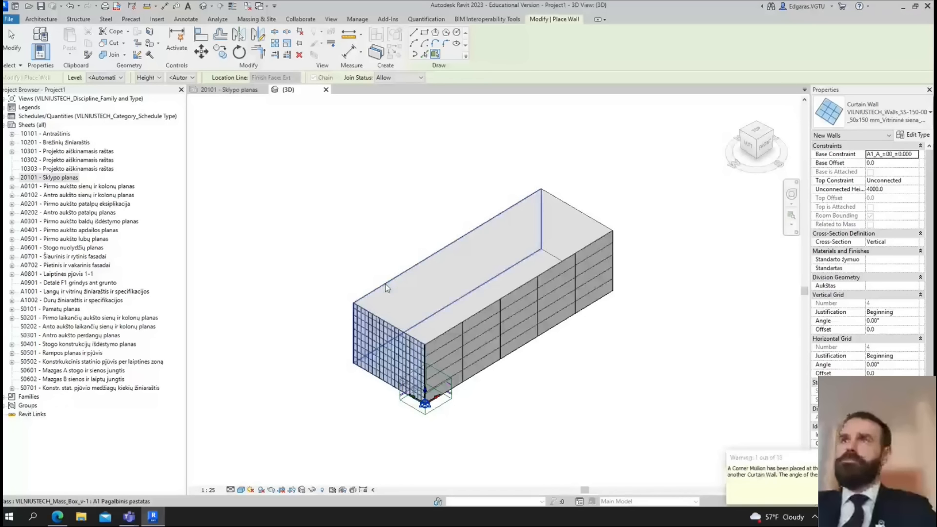
- Place VILNIUSTECH_Walls_Rockwool_TF_0-15_530_1121_010401_v-1 walls by face on the mass's long rear side and far short end
{"action": "left_click", "coordinate": [874, 114]}
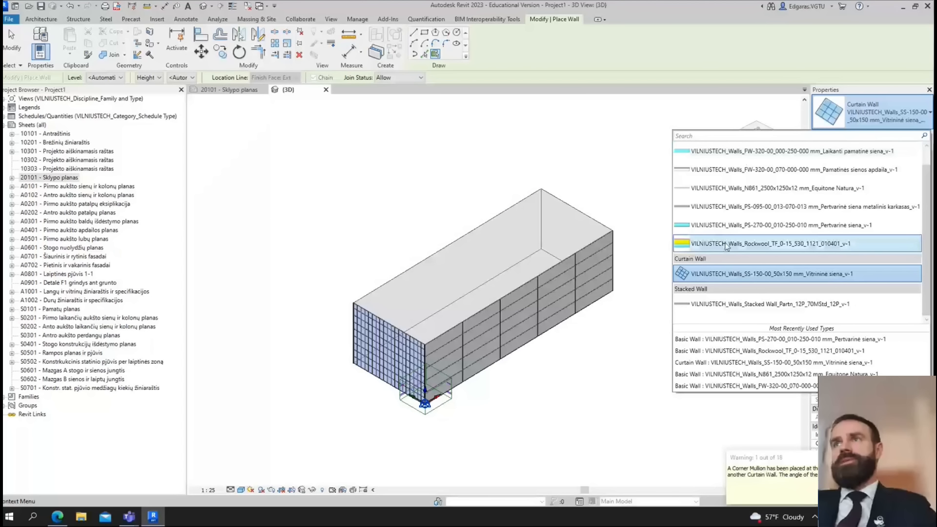
{"action": "left_click", "coordinate": [726, 244]}
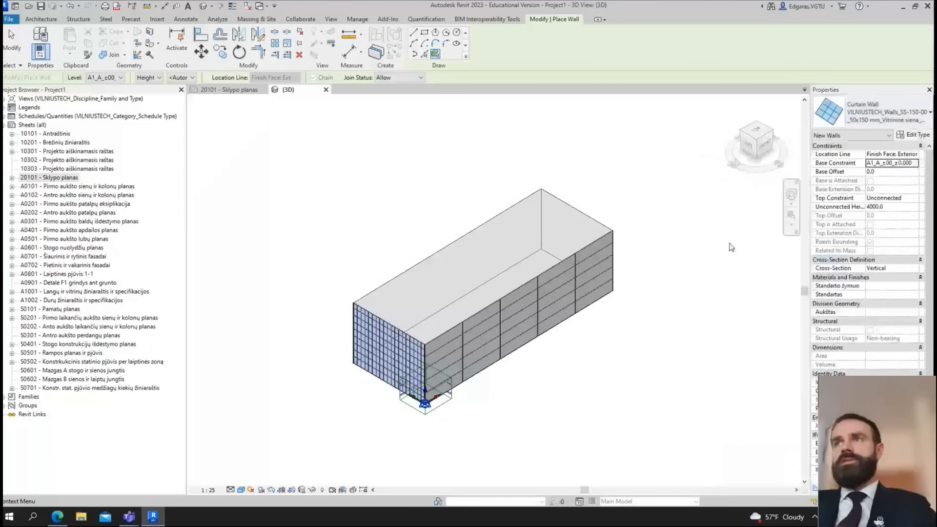
{"action": "left_click", "coordinate": [575, 212]}
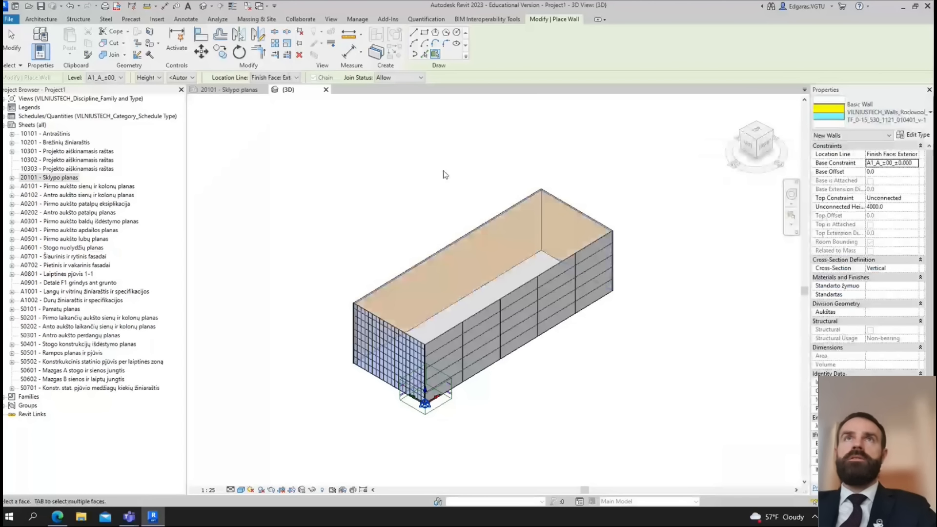
- Create a VILNIUSTECH_Rockwool_SS-425_0.20_2111_010101_v-1 roof by face on the upper face of the mass
{"action": "left_click", "coordinate": [11, 37]}
{"action": "left_click", "coordinate": [141, 39]}
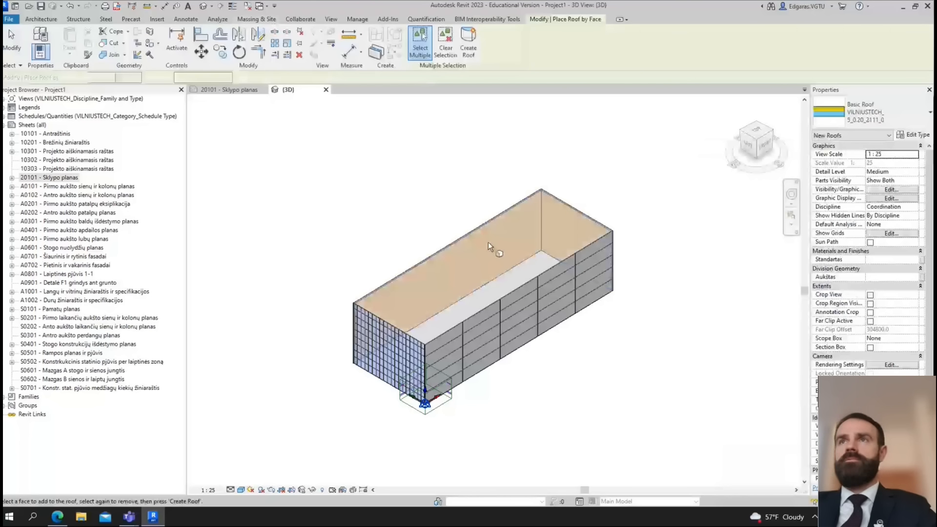
{"action": "left_click", "coordinate": [887, 117]}
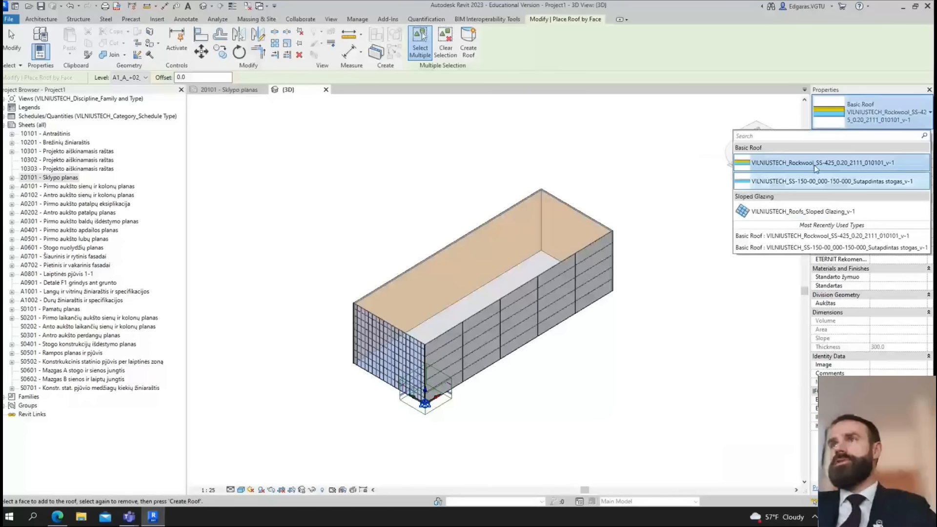
{"action": "left_click", "coordinate": [796, 163]}
{"action": "left_click", "coordinate": [559, 229]}
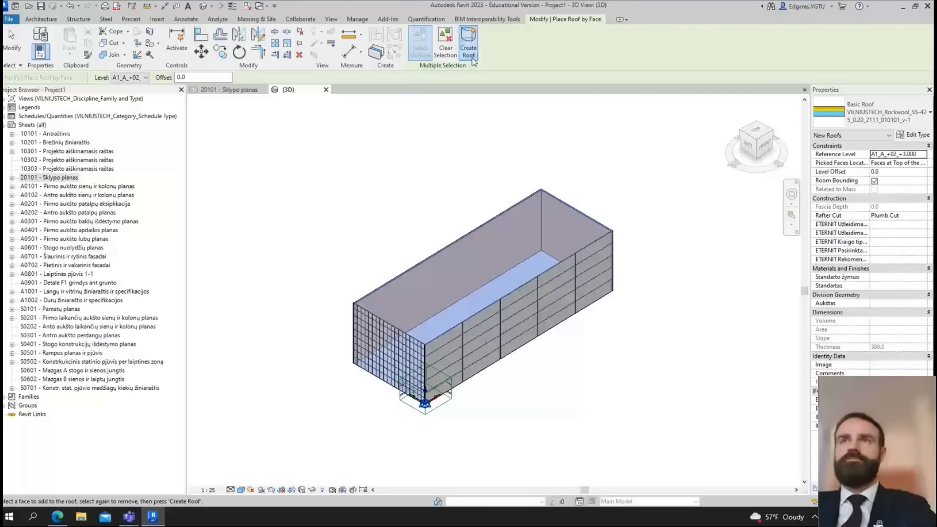
{"action": "key", "text": "Escape"}
{"action": "key", "text": "Escape"}
- Create mass floors in the building mass with all five listed levels enabled, from ZZ_G_-01_-0.450 to A1_A_+02_+3.000
{"action": "middle_click_drag", "start_coordinate": [453, 420], "coordinate": [465, 368], "text": "shift"}
{"action": "scroll", "coordinate": [404, 389], "scroll_direction": "up", "scroll_amount": 4}
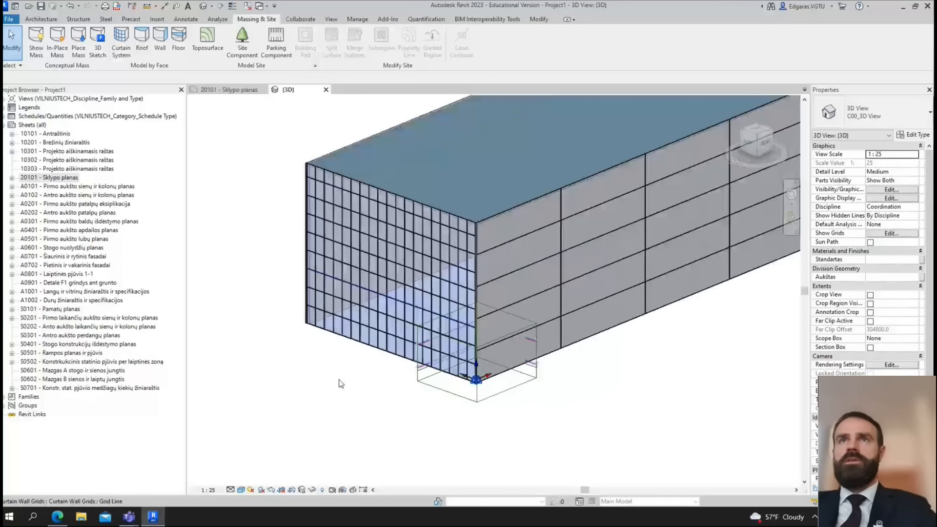
{"action": "middle_click_drag", "start_coordinate": [341, 383], "coordinate": [343, 410], "text": "shift"}
{"action": "scroll", "coordinate": [322, 175], "scroll_direction": "down", "scroll_amount": 2}
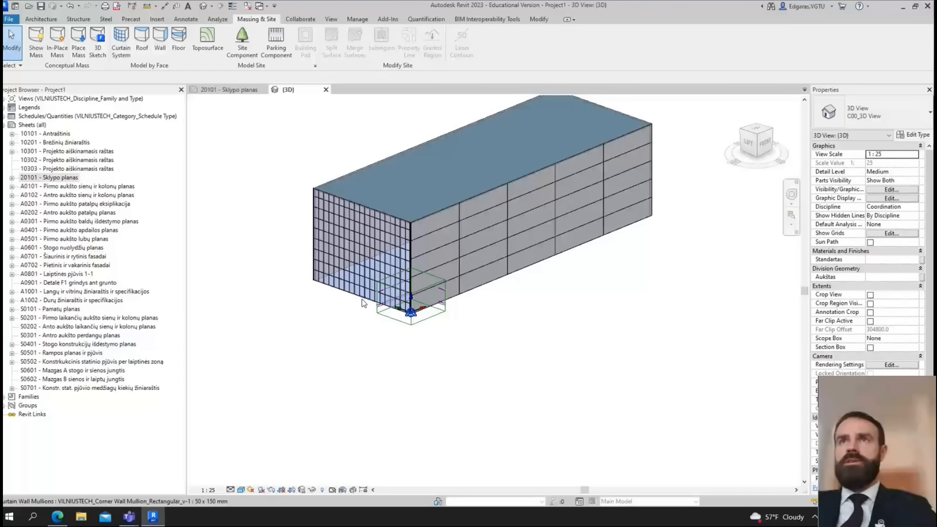
{"action": "key", "text": "Tab"}
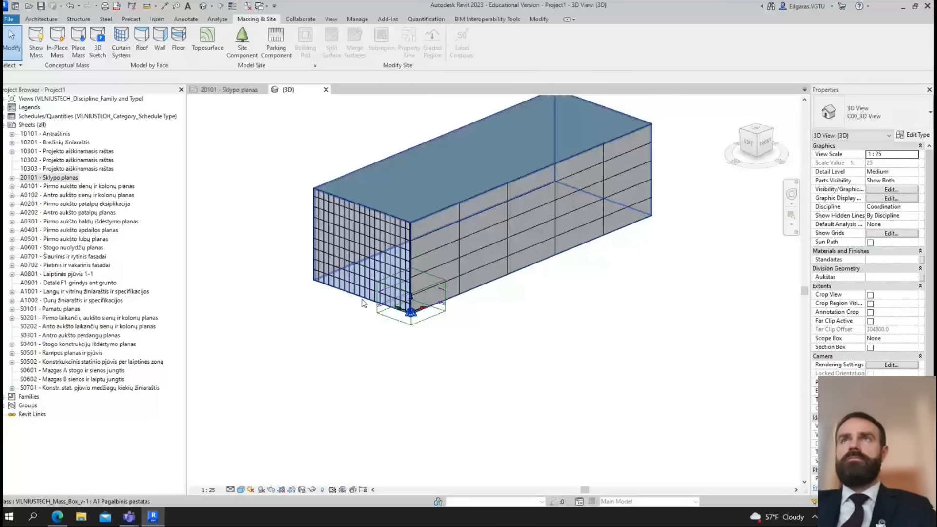
{"action": "left_click", "coordinate": [362, 302]}
{"action": "left_click", "coordinate": [461, 44]}
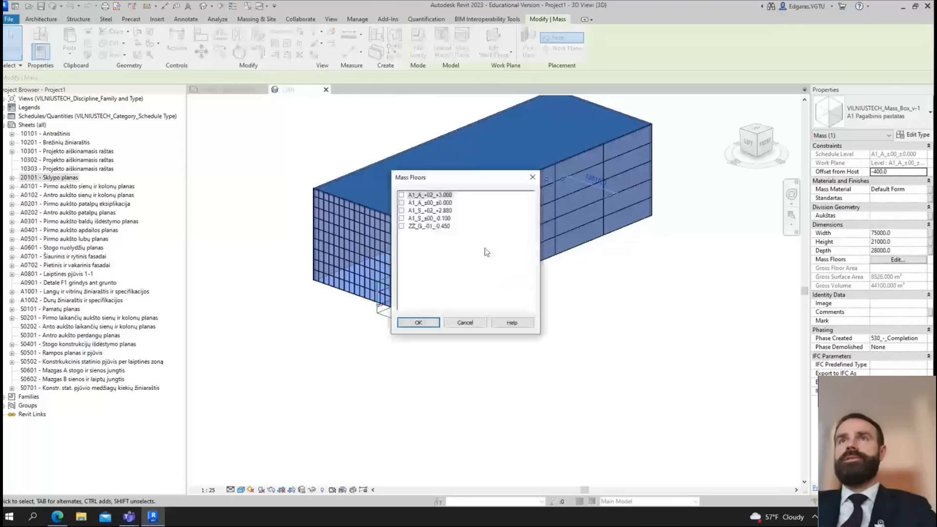
{"action": "left_click", "coordinate": [401, 195]}
{"action": "left_click", "coordinate": [401, 202]}
{"action": "left_click", "coordinate": [401, 210]}
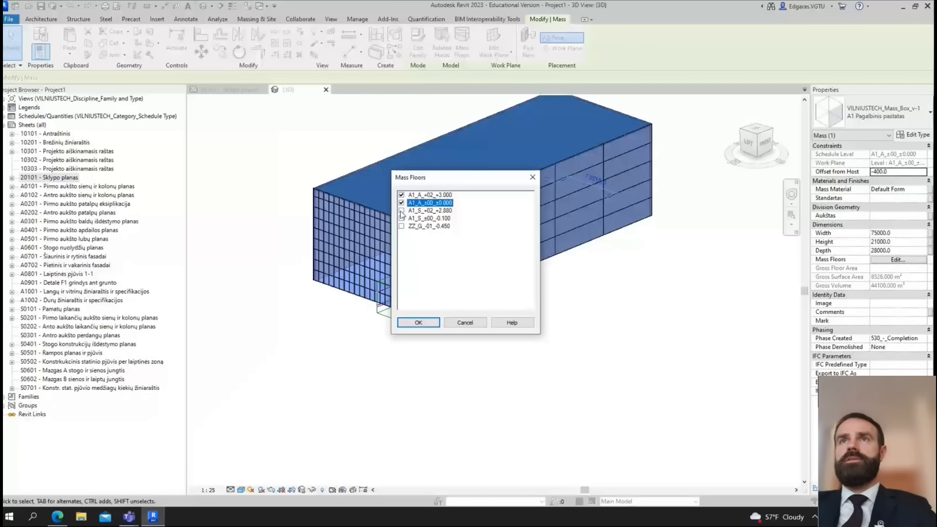
{"action": "left_click", "coordinate": [401, 218]}
{"action": "left_click", "coordinate": [401, 226]}
{"action": "left_click", "coordinate": [419, 323]}
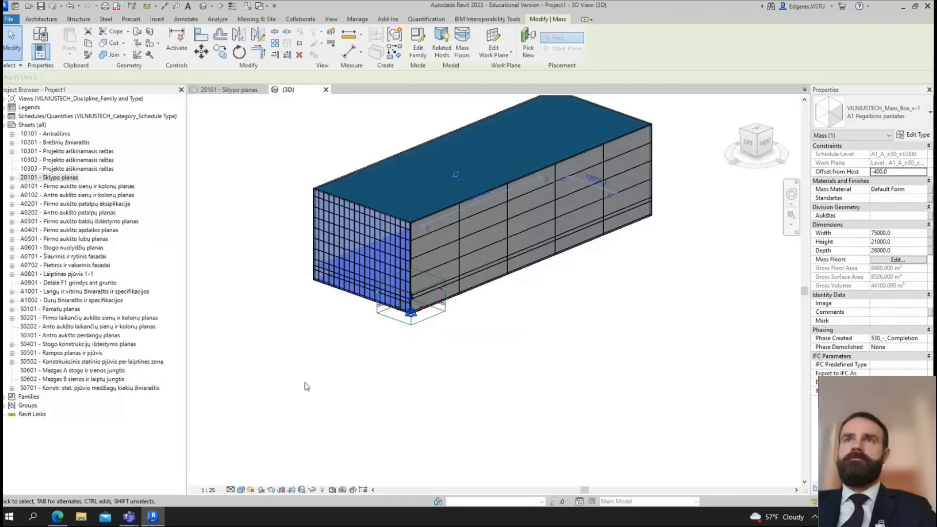
- Deselect the mass, tile the 3D view and the Sklypo planas sheet side by side, and fit both to their windows
{"action": "scroll", "coordinate": [324, 323], "scroll_direction": "up", "scroll_amount": 5}
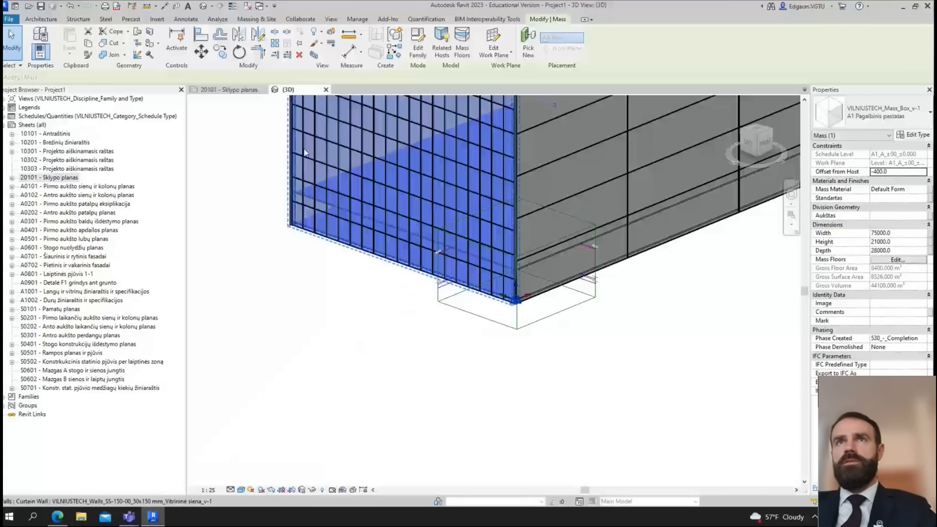
{"action": "scroll", "coordinate": [324, 211], "scroll_direction": "down", "scroll_amount": 2}
{"action": "scroll", "coordinate": [324, 210], "scroll_direction": "down", "scroll_amount": 3}
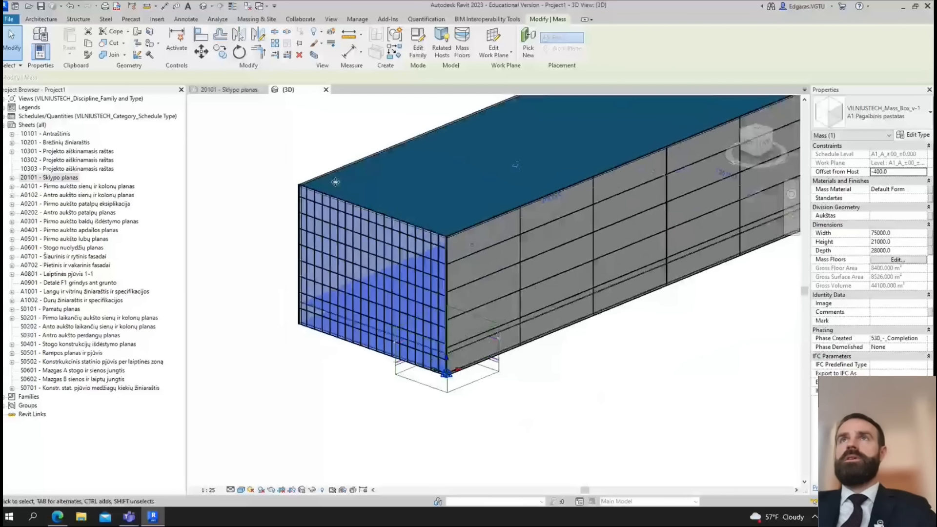
{"action": "scroll", "coordinate": [337, 247], "scroll_direction": "down", "scroll_amount": 1}
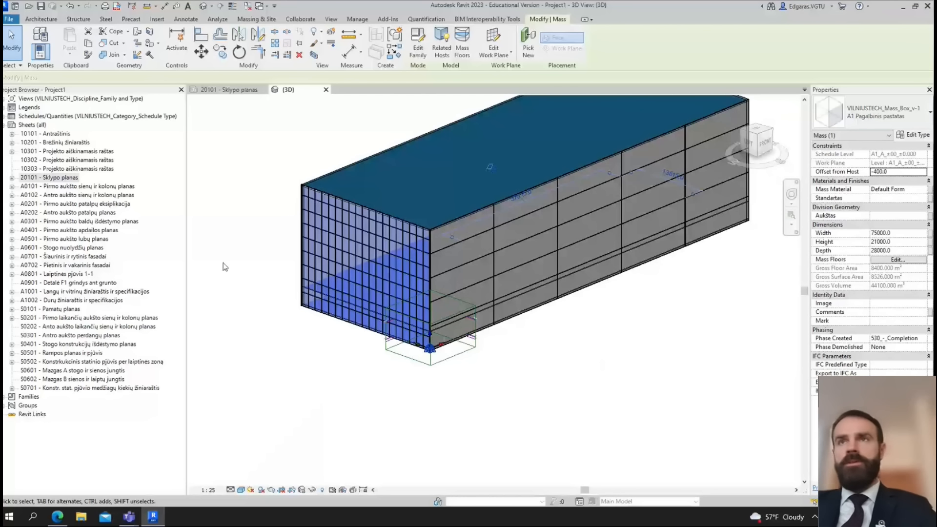
{"action": "middle_click_drag", "start_coordinate": [224, 266], "coordinate": [219, 326], "text": "shift"}
{"action": "left_click", "coordinate": [219, 326]}
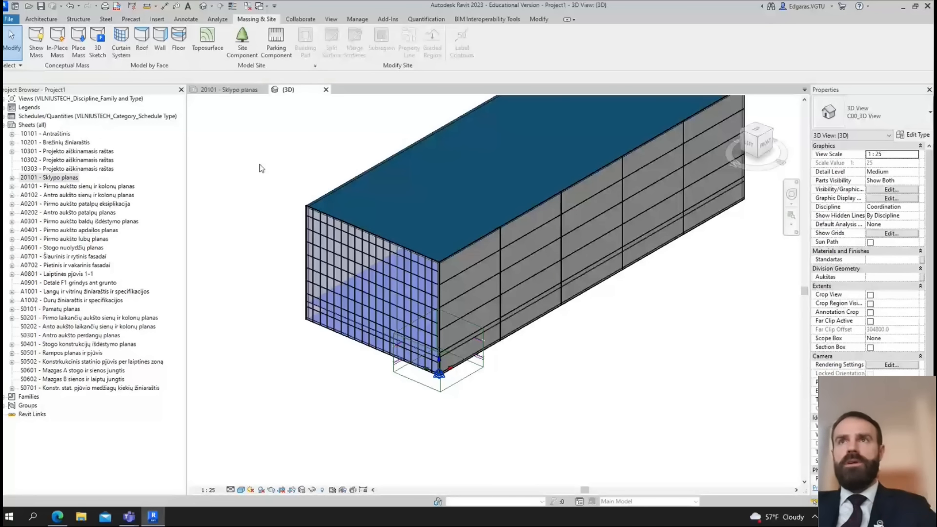
{"action": "key", "text": "w"}
{"action": "key", "text": "t"}
{"action": "key", "text": "z"}
{"action": "key", "text": "a"}
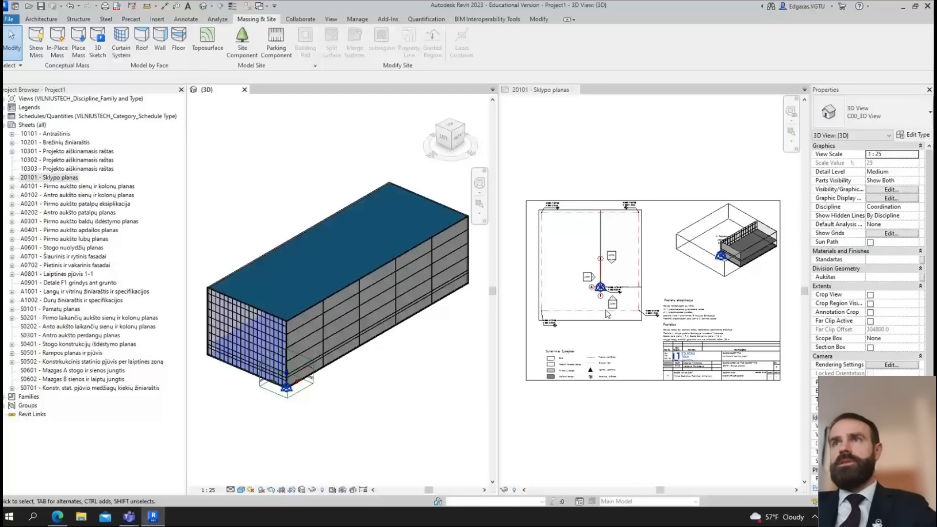
- Activate the floor plan viewport on the Sklypo planas sheet and extend its crop region well past the right edge of the building
{"action": "scroll", "coordinate": [720, 272], "scroll_direction": "up", "scroll_amount": 3}
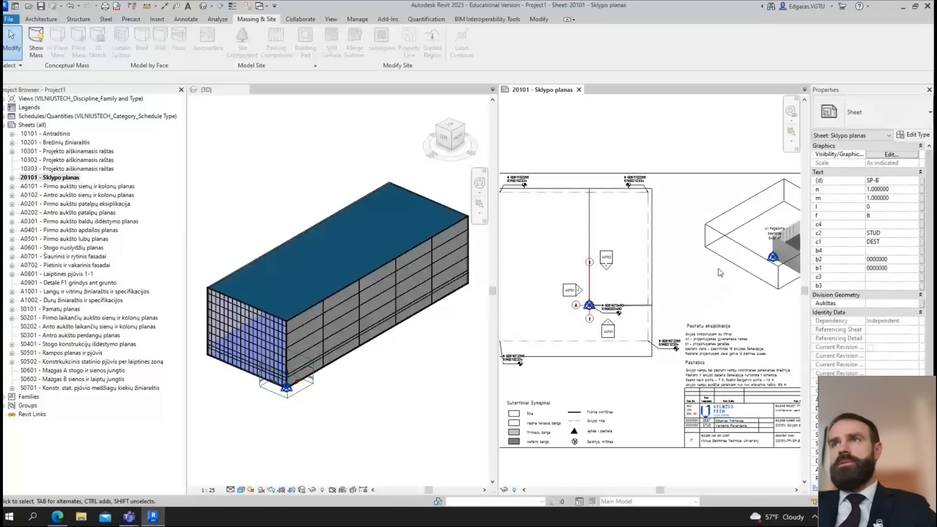
{"action": "scroll", "coordinate": [692, 230], "scroll_direction": "down", "scroll_amount": 2}
{"action": "scroll", "coordinate": [696, 225], "scroll_direction": "down", "scroll_amount": 2}
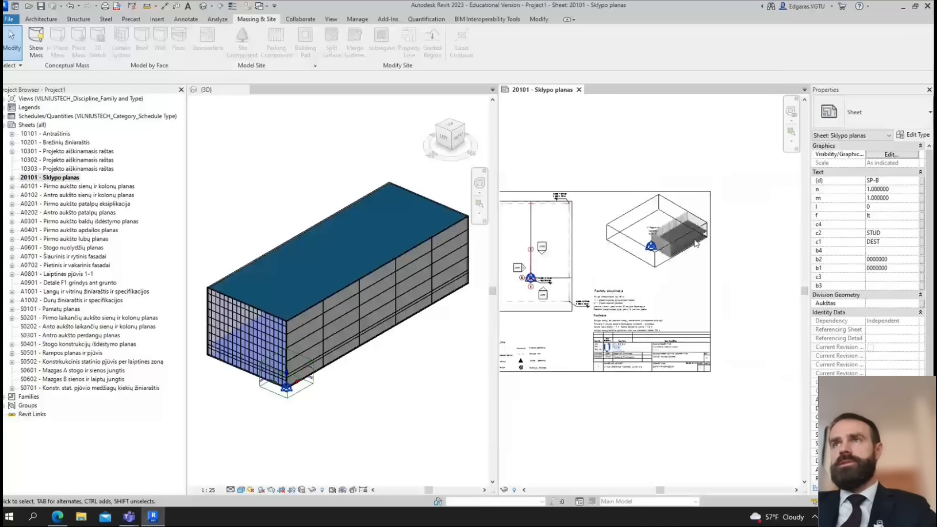
{"action": "scroll", "coordinate": [697, 225], "scroll_direction": "down", "scroll_amount": 2}
{"action": "scroll", "coordinate": [643, 253], "scroll_direction": "up", "scroll_amount": 2}
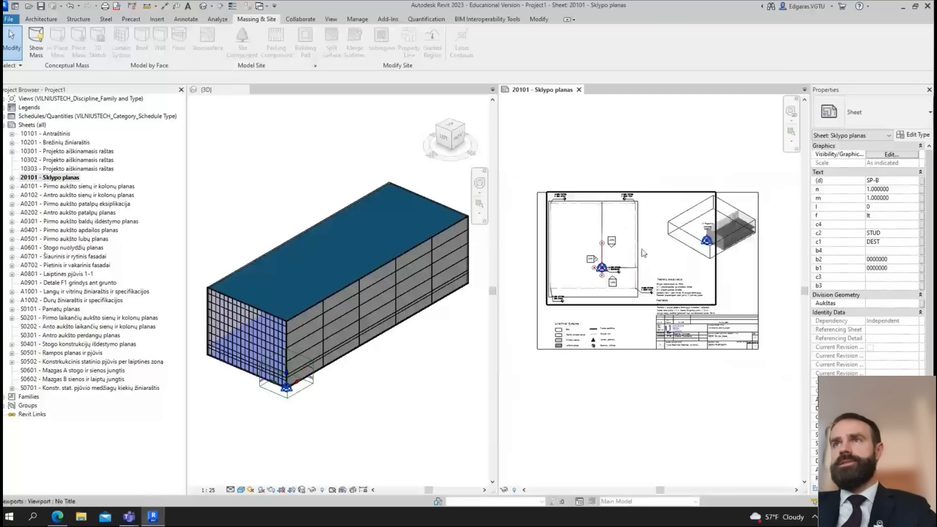
{"action": "left_click", "coordinate": [558, 255]}
{"action": "scroll", "coordinate": [558, 255], "scroll_direction": "down", "scroll_amount": 2}
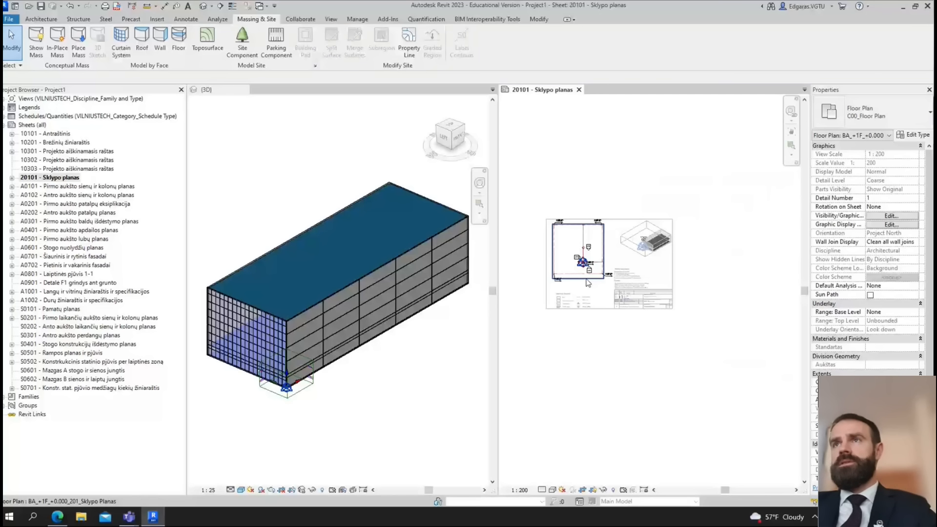
{"action": "left_click", "coordinate": [586, 279]}
{"action": "left_click_drag", "start_coordinate": [603, 251], "coordinate": [759, 251]}
{"action": "scroll", "coordinate": [552, 259], "scroll_direction": "down", "scroll_amount": 2}
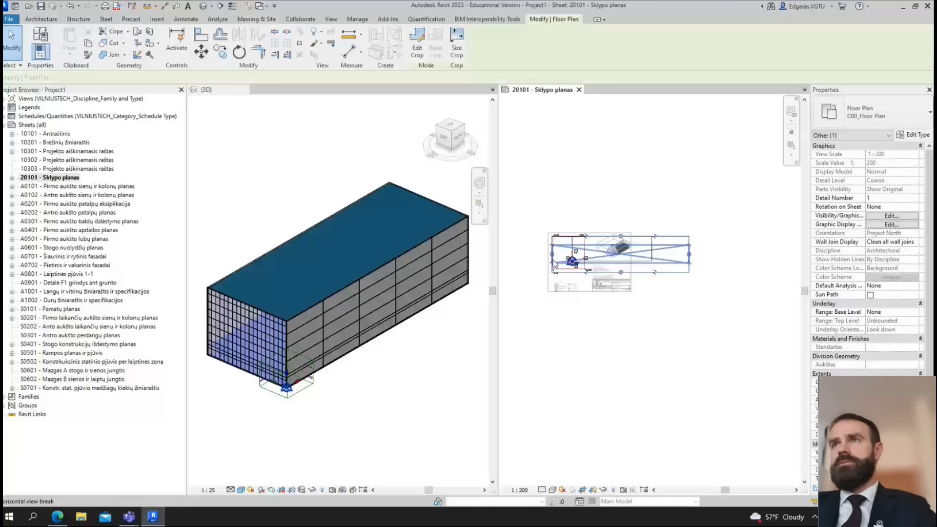
- Pull the crop region's right edge back closer to the building and raise its upper edge above the building outline
{"action": "scroll", "coordinate": [555, 264], "scroll_direction": "up", "scroll_amount": 2}
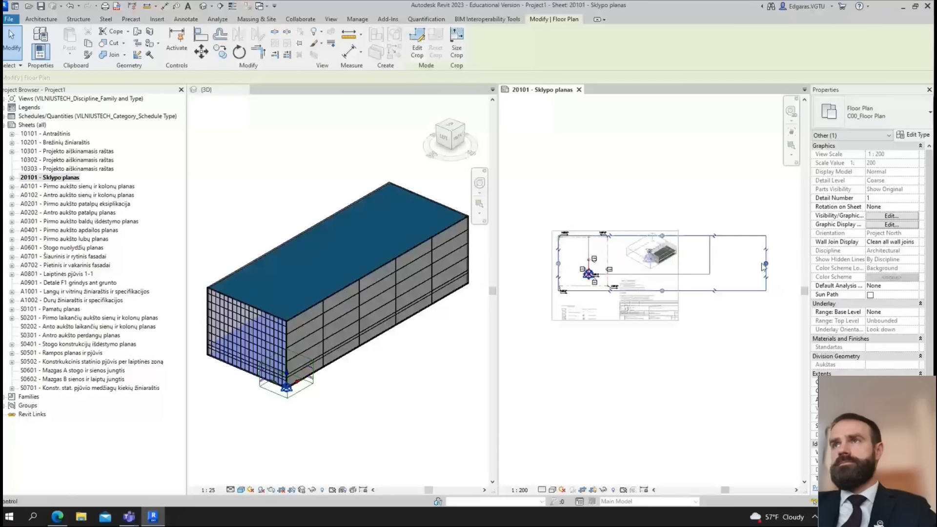
{"action": "left_click_drag", "start_coordinate": [766, 264], "coordinate": [734, 264]}
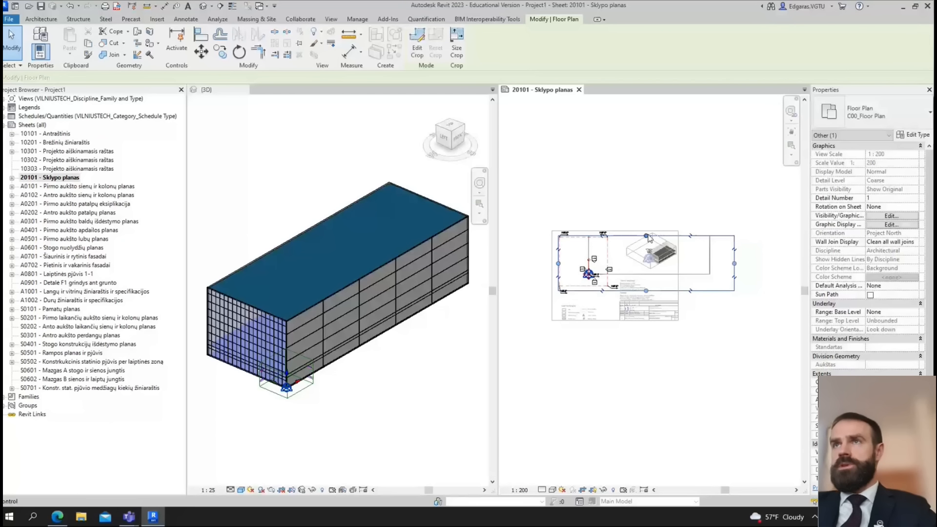
{"action": "left_click_drag", "start_coordinate": [647, 236], "coordinate": [647, 208]}
{"action": "left_click", "coordinate": [693, 322]}
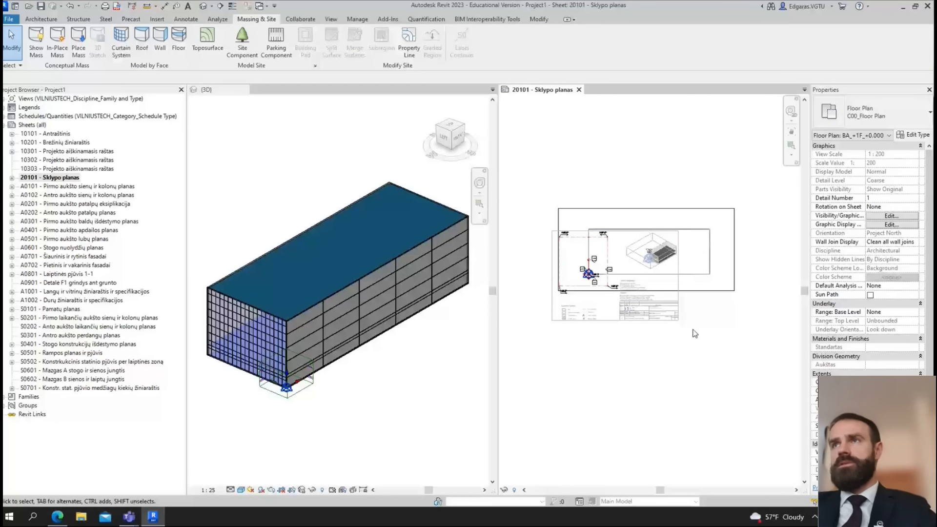
- Deactivate the floor plan viewport and move it to the left across the sheet, clear of the 3D viewport
{"action": "double_click", "coordinate": [695, 333]}
{"action": "middle_click_drag", "start_coordinate": [700, 332], "coordinate": [743, 318]}
{"action": "left_click_drag", "start_coordinate": [753, 280], "coordinate": [638, 277]}
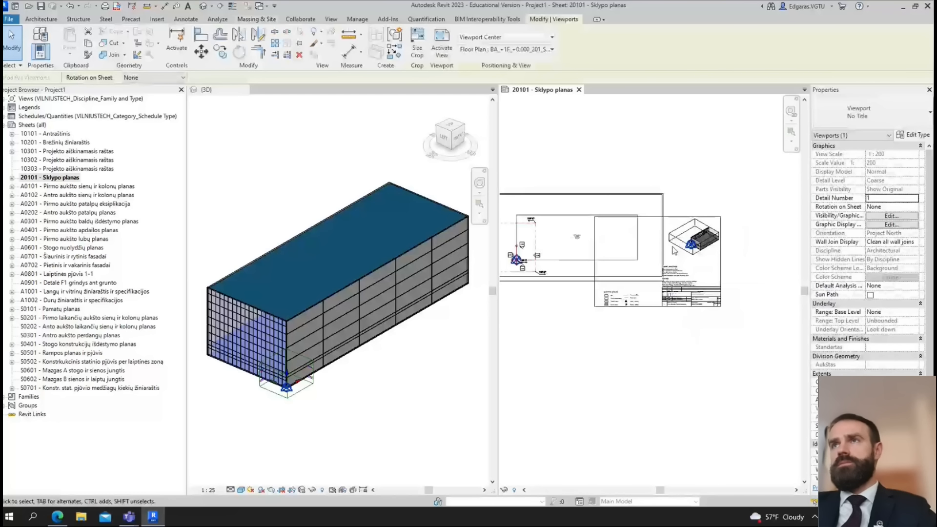
- Activate the 3D viewport on the Sklypo planas sheet and extend its section box past the building's full length and width
{"action": "double_click", "coordinate": [693, 238]}
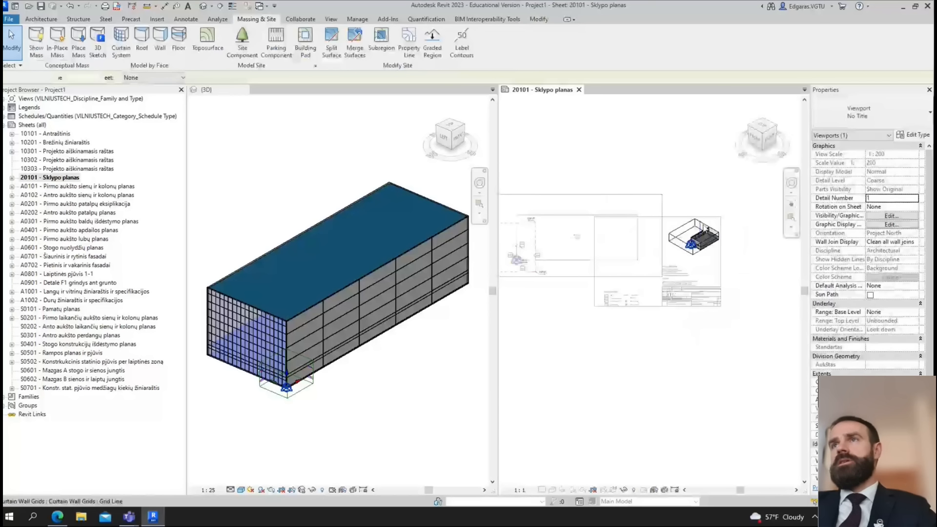
{"action": "left_click", "coordinate": [703, 225]}
{"action": "left_click_drag", "start_coordinate": [706, 243], "coordinate": [737, 266]}
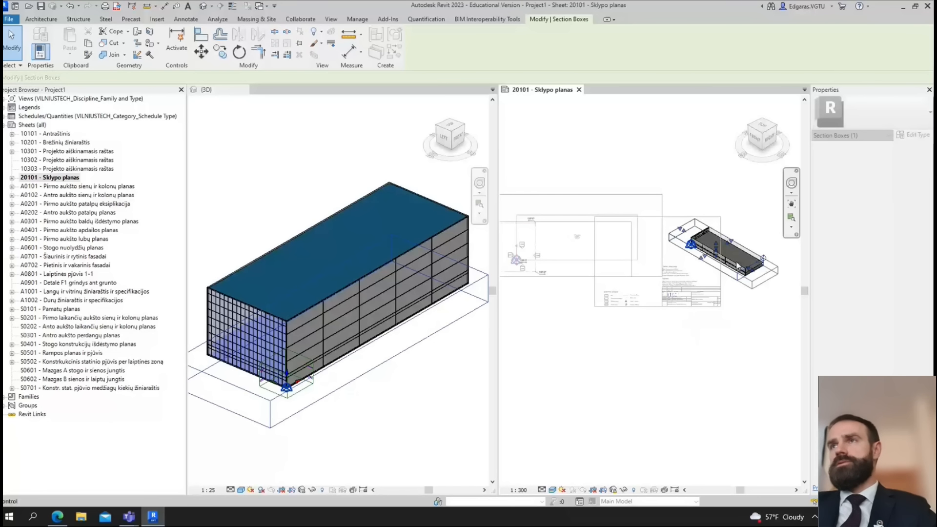
{"action": "left_click_drag", "start_coordinate": [738, 246], "coordinate": [753, 238]}
{"action": "left_click", "coordinate": [751, 320]}
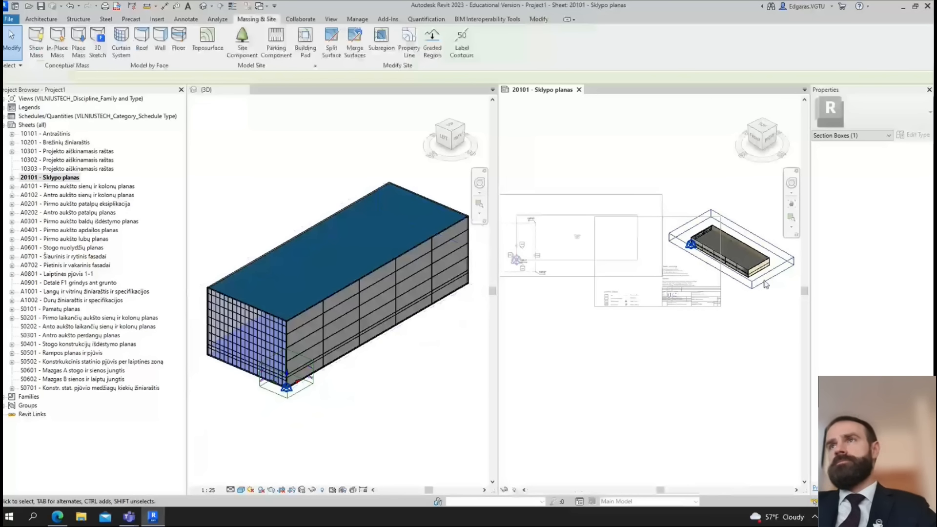
- Change the sheet's title block to the A1_ISOCPEUR 2_5 mm type of the LST 1516_2015_B2 lentele family
{"action": "scroll", "coordinate": [724, 310], "scroll_direction": "down", "scroll_amount": 1}
{"action": "left_click", "coordinate": [721, 307]}
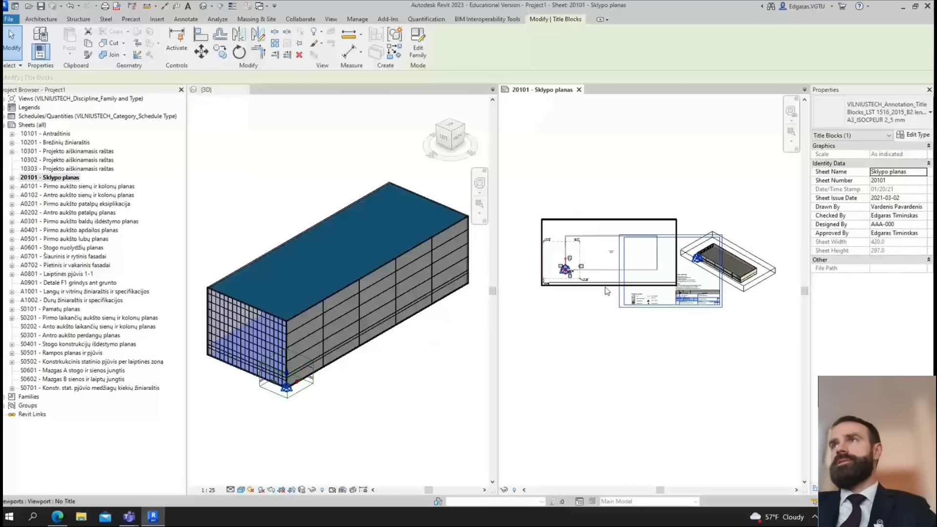
{"action": "left_click", "coordinate": [878, 113]}
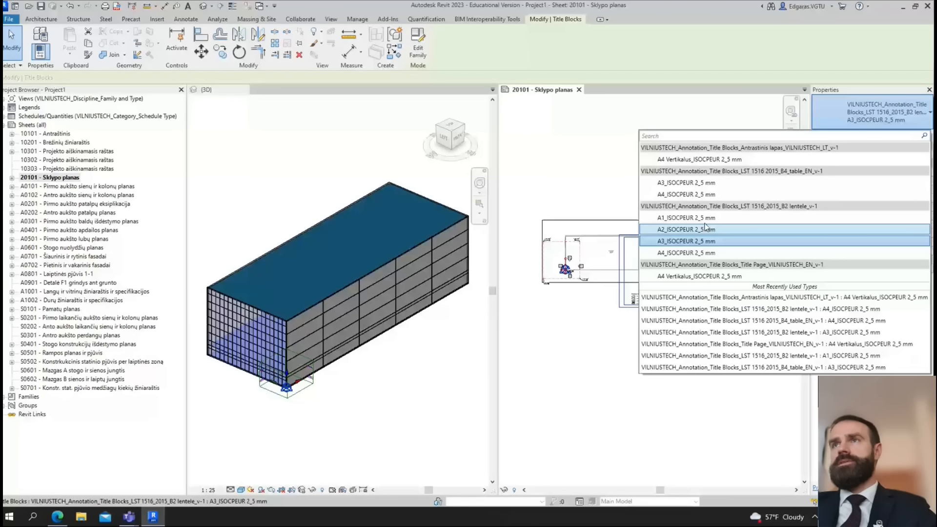
{"action": "left_click", "coordinate": [705, 229]}
{"action": "key", "text": "Escape"}
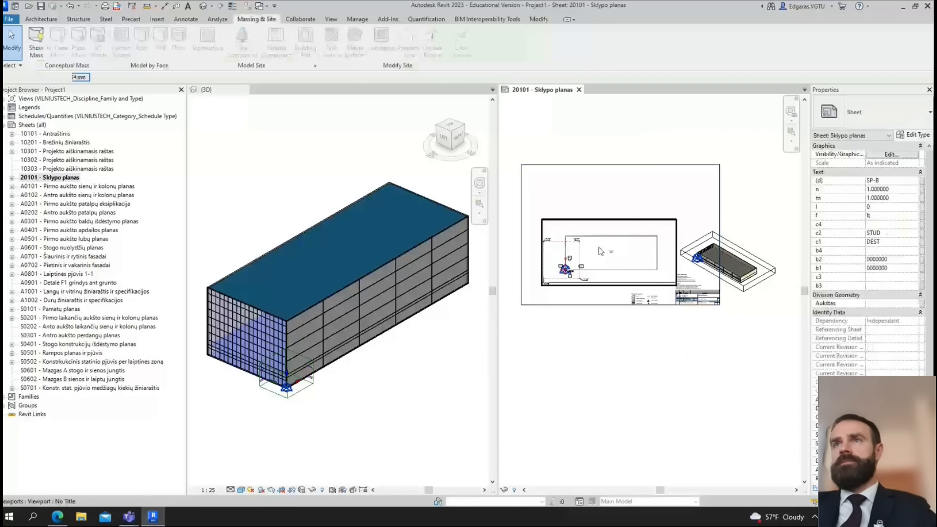
- Move the floor plan viewport inside the A1 sheet's left border and the 3D viewport into its upper right corner
{"action": "left_click_drag", "start_coordinate": [600, 251], "coordinate": [579, 231]}
{"action": "left_click", "coordinate": [620, 345]}
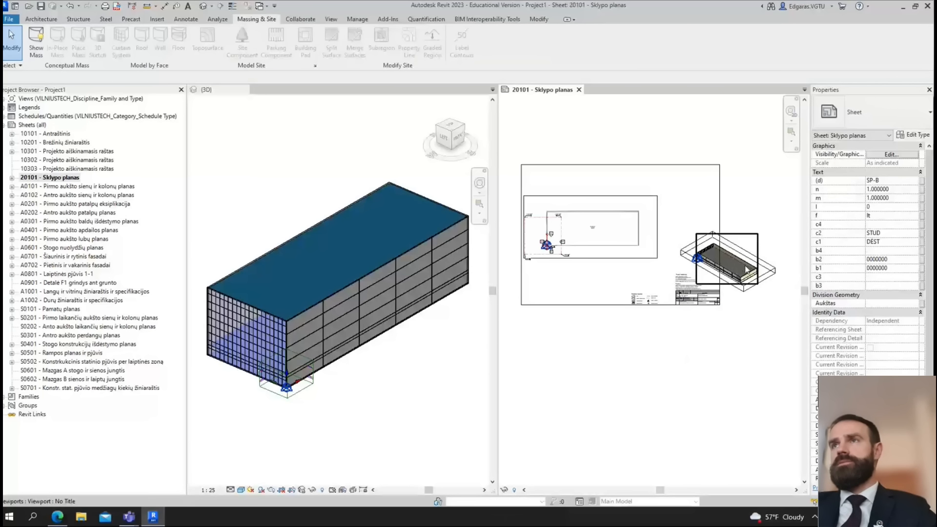
{"action": "left_click", "coordinate": [745, 267]}
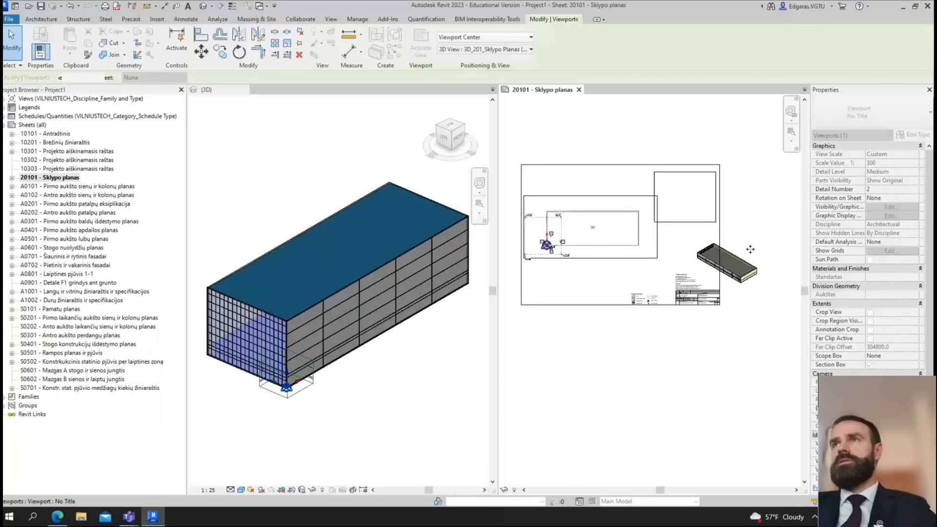
{"action": "left_click_drag", "start_coordinate": [750, 250], "coordinate": [708, 185]}
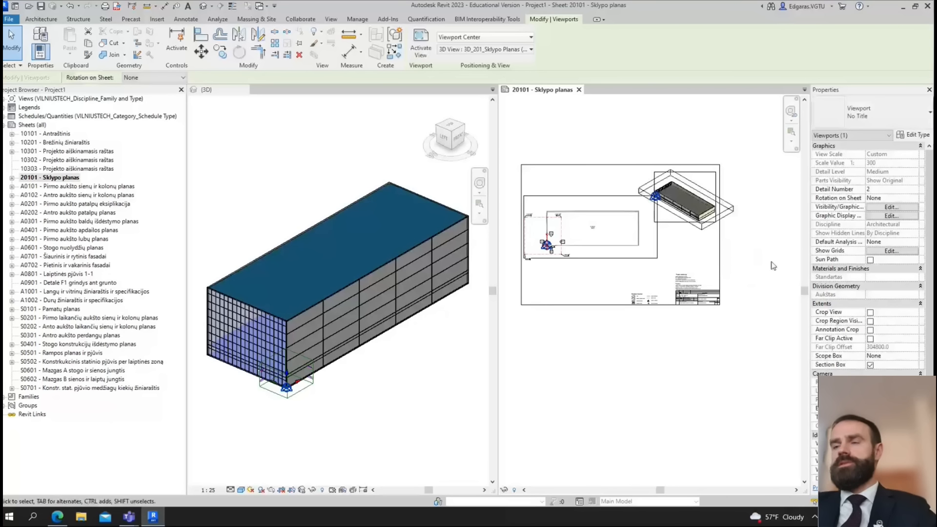
{"action": "left_click", "coordinate": [640, 361]}
- Try the A2_ISOCPEUR 2_5 mm title block type and shift the floor plan viewport right onto the smaller sheet
{"action": "scroll", "coordinate": [631, 309], "scroll_direction": "up", "scroll_amount": 3}
{"action": "scroll", "coordinate": [634, 314], "scroll_direction": "down", "scroll_amount": 4}
{"action": "left_click", "coordinate": [600, 324]}
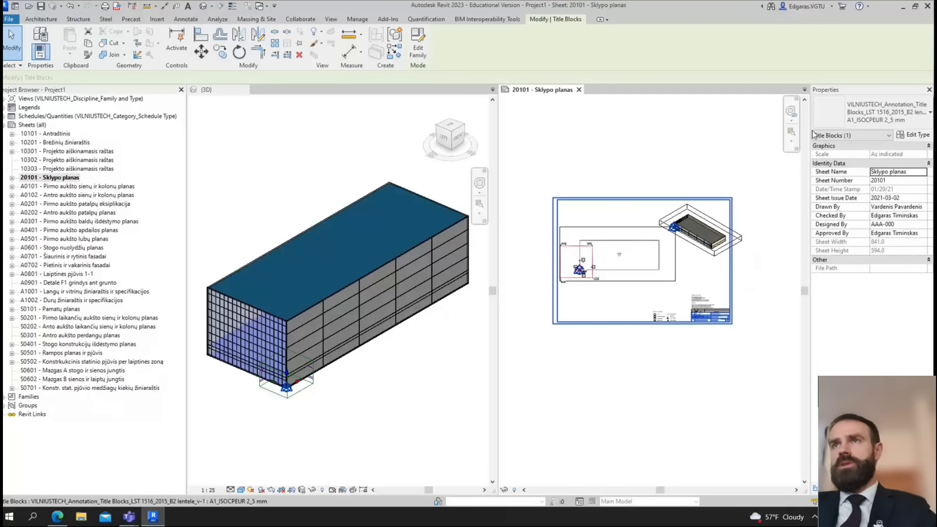
{"action": "left_click", "coordinate": [881, 114]}
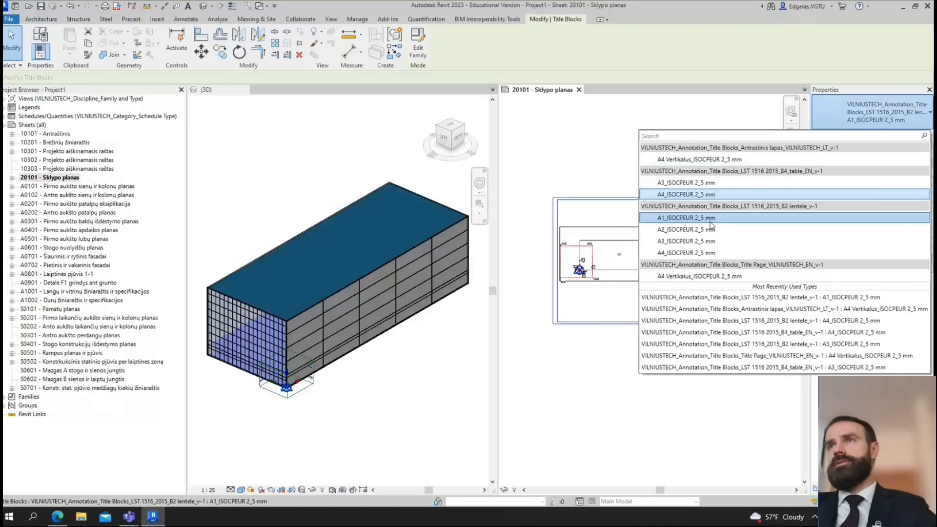
{"action": "left_click", "coordinate": [703, 229]}
{"action": "left_click", "coordinate": [645, 264]}
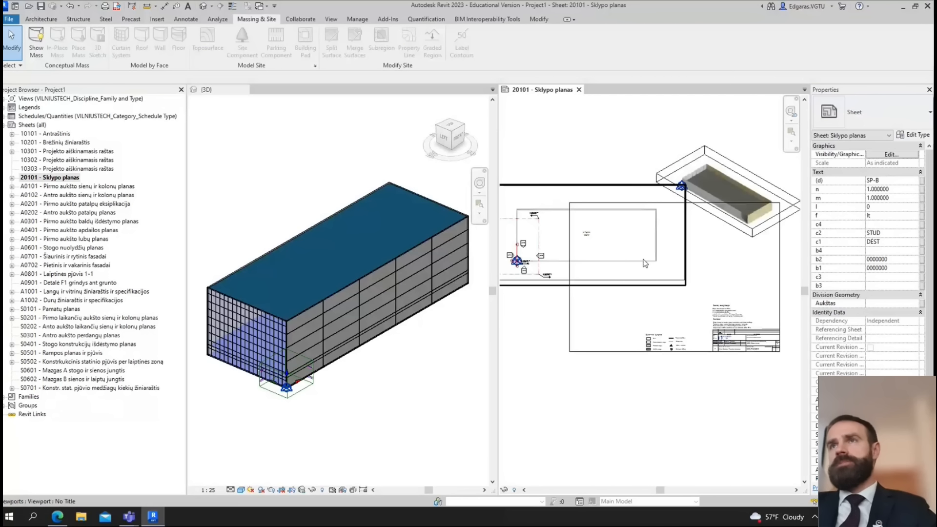
{"action": "left_click_drag", "start_coordinate": [645, 263], "coordinate": [725, 280]}
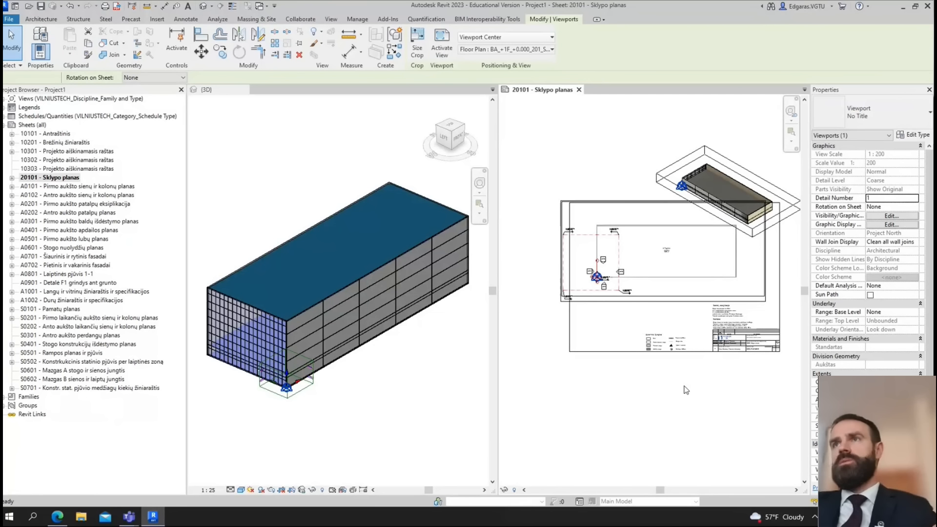
{"action": "left_click", "coordinate": [605, 360]}
{"action": "scroll", "coordinate": [699, 264], "scroll_direction": "down", "scroll_amount": 3}
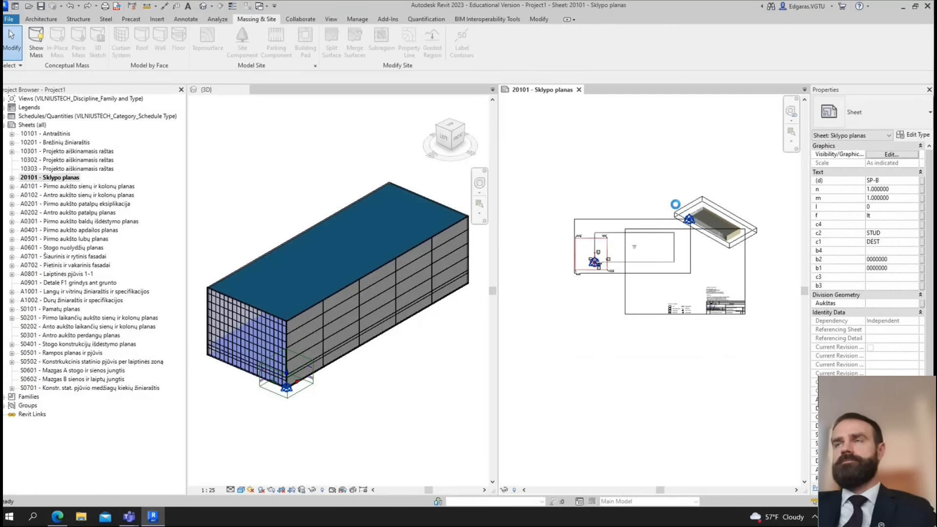
- Raise the top of the 3D viewport's section box well above the cut building, and deactivate the viewport
{"action": "scroll", "coordinate": [752, 185], "scroll_direction": "up", "scroll_amount": 2}
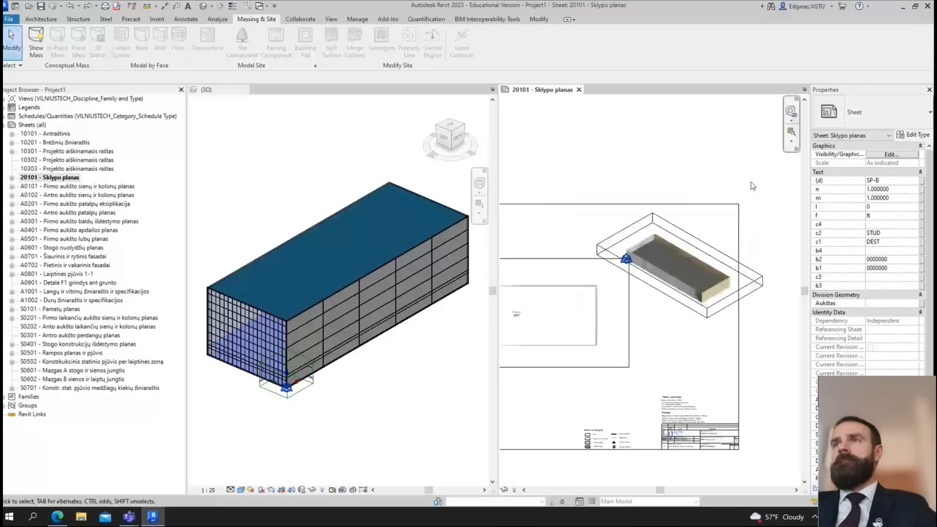
{"action": "scroll", "coordinate": [751, 186], "scroll_direction": "up", "scroll_amount": 2}
{"action": "middle_click_drag", "start_coordinate": [646, 192], "coordinate": [717, 154]}
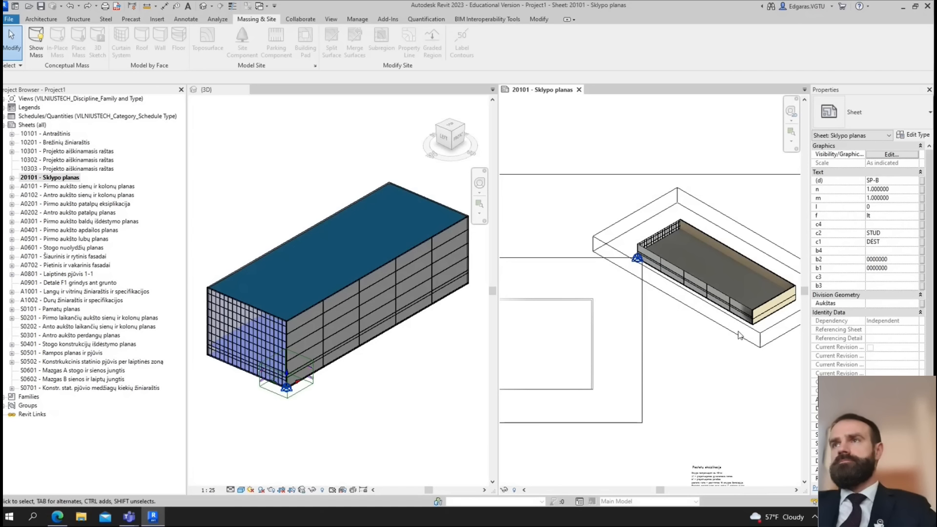
{"action": "double_click", "coordinate": [743, 321]}
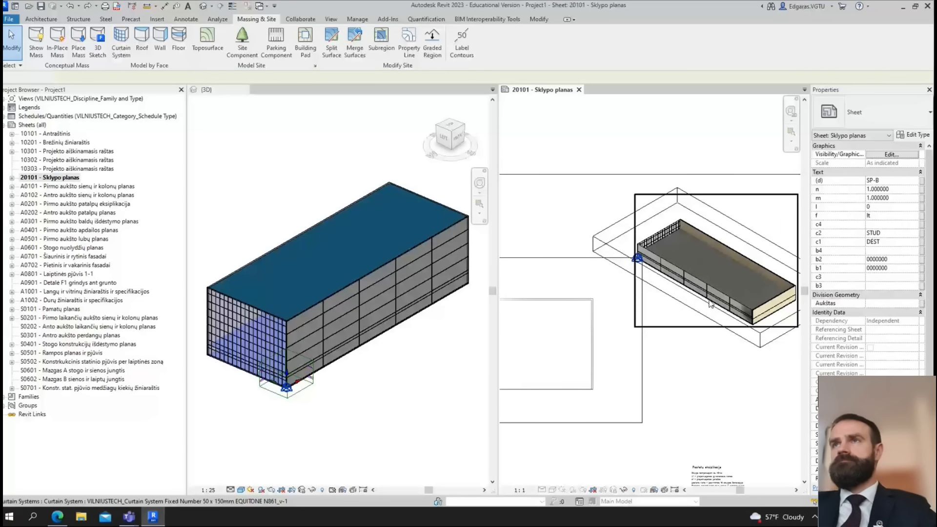
{"action": "left_click", "coordinate": [624, 214]}
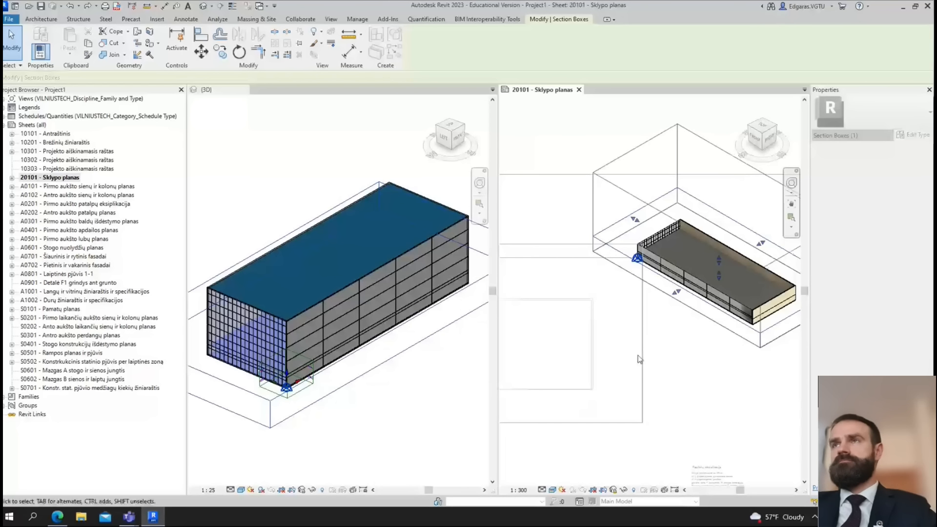
{"action": "double_click", "coordinate": [718, 381]}
- In the activated floor plan viewport, stretch the property line sketch's right and upper sides around the whole building, about 107 m long, and finish the sketch
{"action": "scroll", "coordinate": [672, 244], "scroll_direction": "down", "scroll_amount": 2}
{"action": "scroll", "coordinate": [696, 315], "scroll_direction": "down", "scroll_amount": 2}
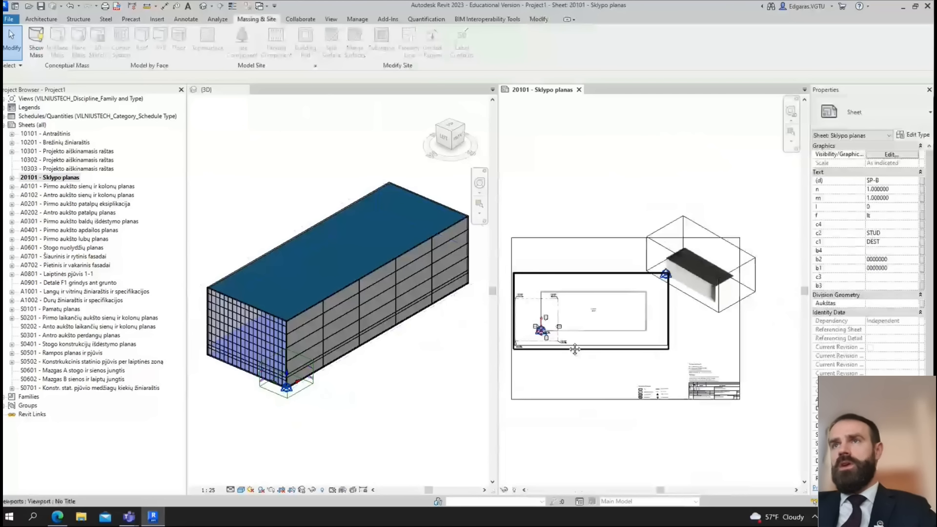
{"action": "middle_click_drag", "start_coordinate": [549, 370], "coordinate": [649, 370]}
{"action": "scroll", "coordinate": [683, 253], "scroll_direction": "up", "scroll_amount": 5}
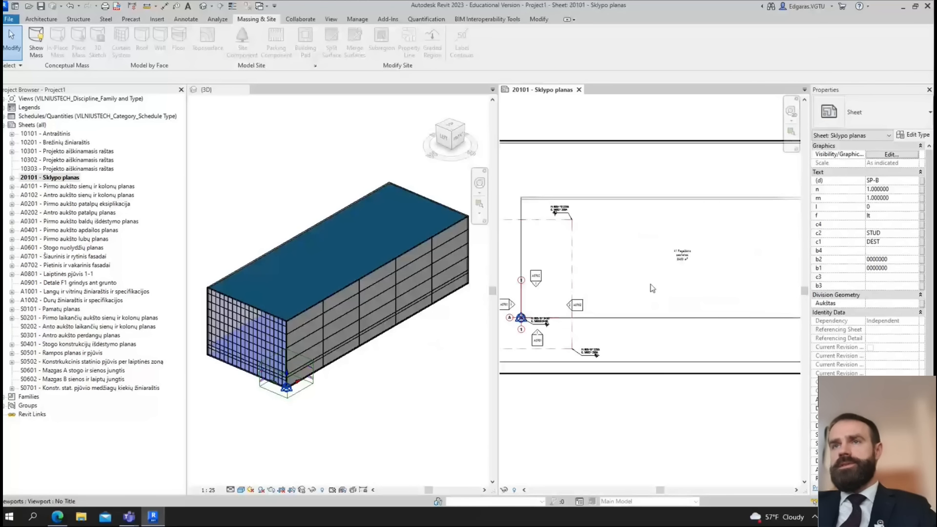
{"action": "left_click", "coordinate": [671, 255]}
{"action": "double_click", "coordinate": [671, 255]}
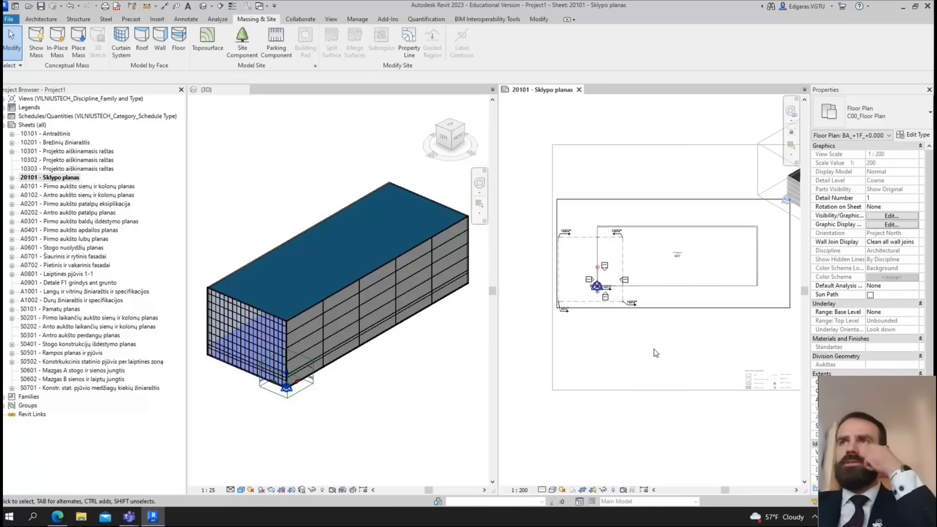
{"action": "middle_click_drag", "start_coordinate": [710, 345], "coordinate": [670, 346]}
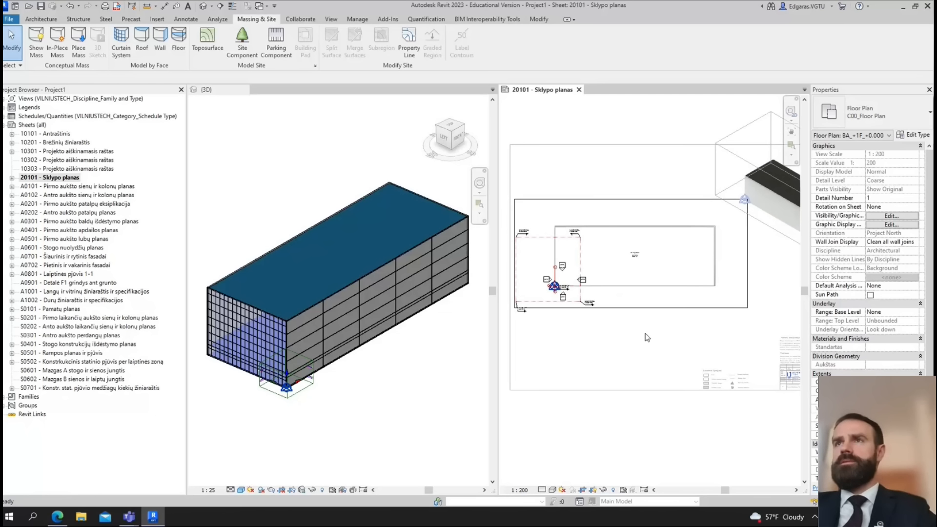
{"action": "left_click", "coordinate": [580, 262]}
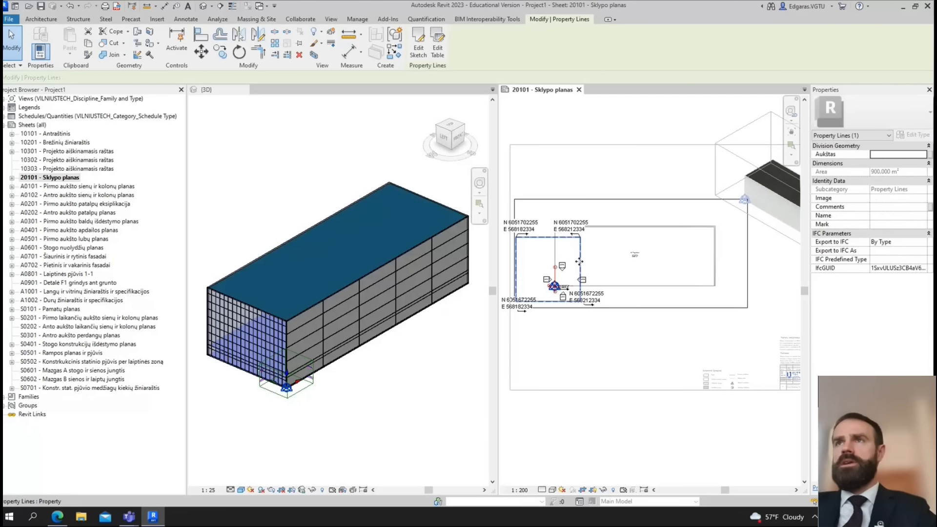
{"action": "double_click", "coordinate": [579, 262]}
{"action": "left_click_drag", "start_coordinate": [580, 265], "coordinate": [746, 272]}
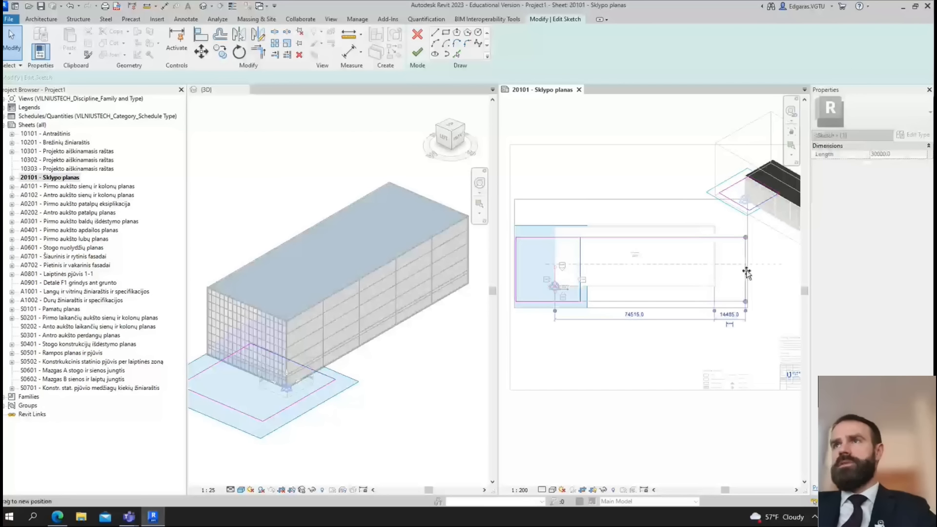
{"action": "left_click_drag", "start_coordinate": [642, 238], "coordinate": [656, 205]}
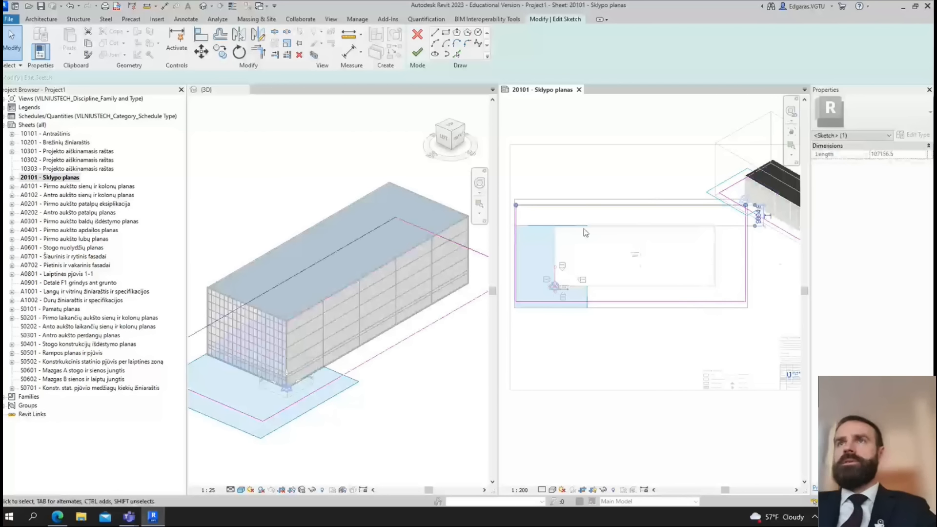
{"action": "left_click", "coordinate": [418, 53]}
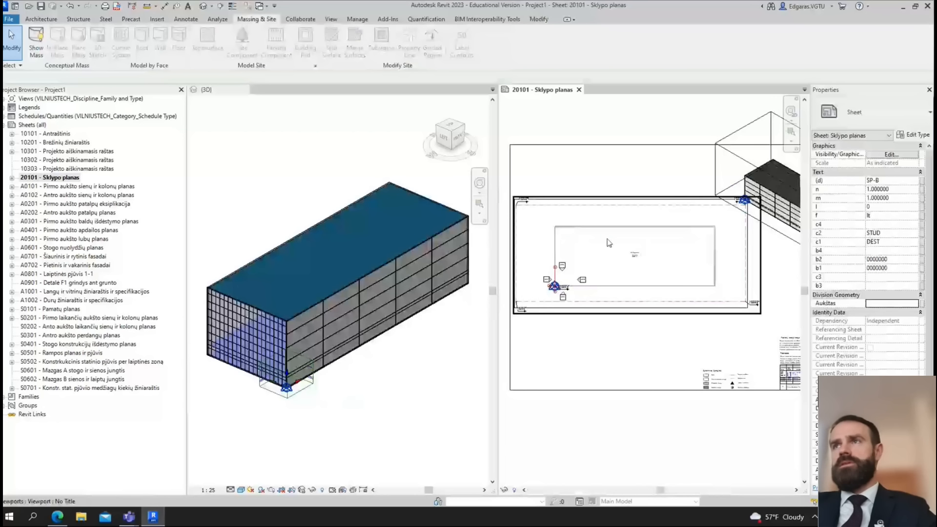
- Reactivate the floor plan viewport and move the elevation marker inside the building to just outside its right-hand wall
{"action": "scroll", "coordinate": [595, 276], "scroll_direction": "up", "scroll_amount": 5}
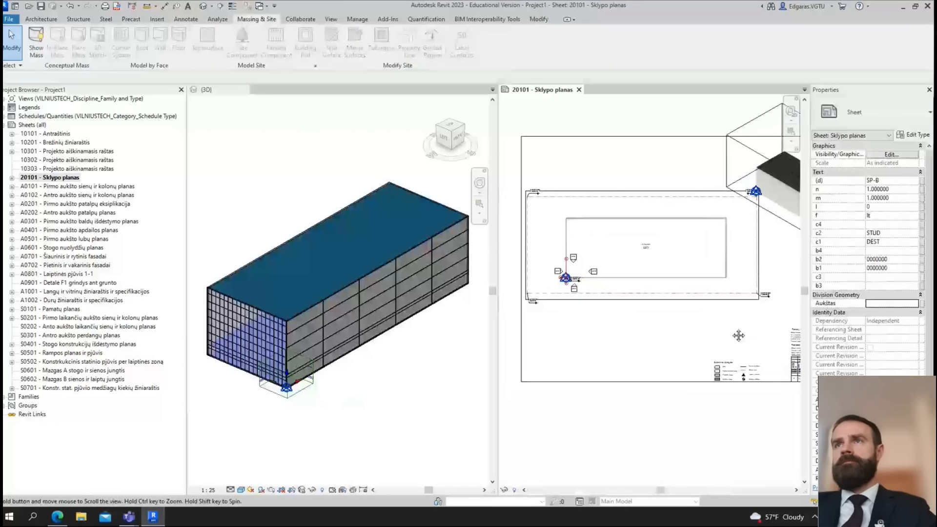
{"action": "scroll", "coordinate": [595, 276], "scroll_direction": "down", "scroll_amount": 2}
{"action": "left_click", "coordinate": [589, 269]}
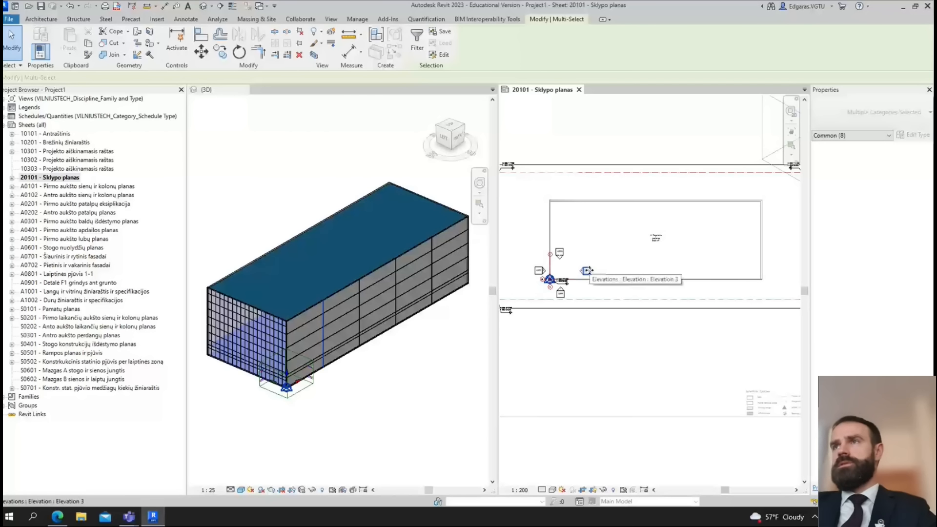
{"action": "mouse_move", "coordinate": [588, 270]}
{"action": "left_mouse_down"}
{"action": "mouse_move", "coordinate": [782, 256]}
{"action": "mouse_move", "coordinate": [780, 240]}
{"action": "left_mouse_up"}
{"action": "key", "text": "Escape"}
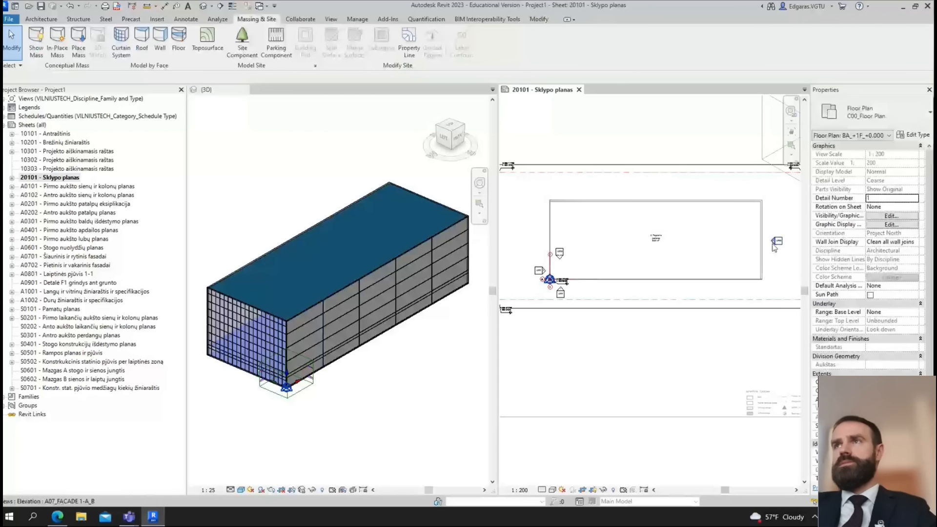
- Check the moved marker's elevation view A07_FACADE 1-A_B, close it, and deactivate the floor plan viewport
{"action": "left_click", "coordinate": [773, 241]}
{"action": "right_click", "coordinate": [774, 239]}
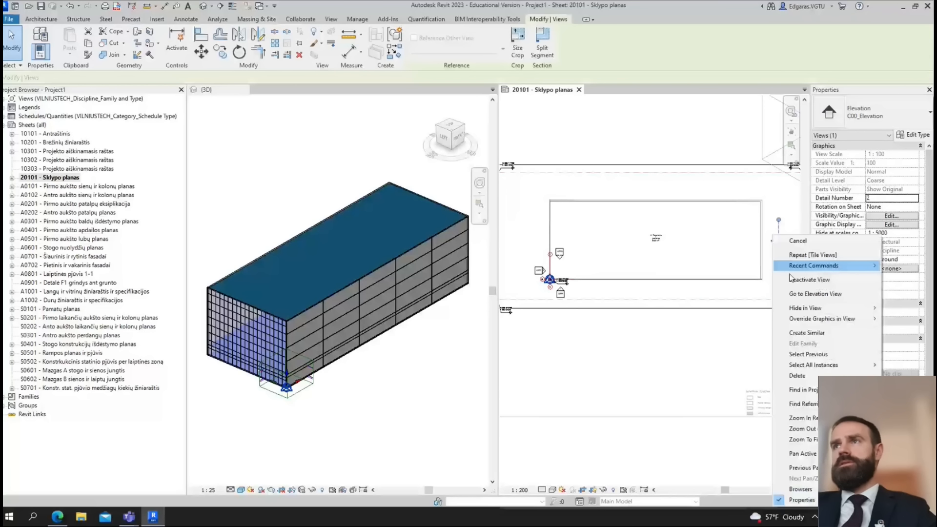
{"action": "left_click", "coordinate": [802, 293]}
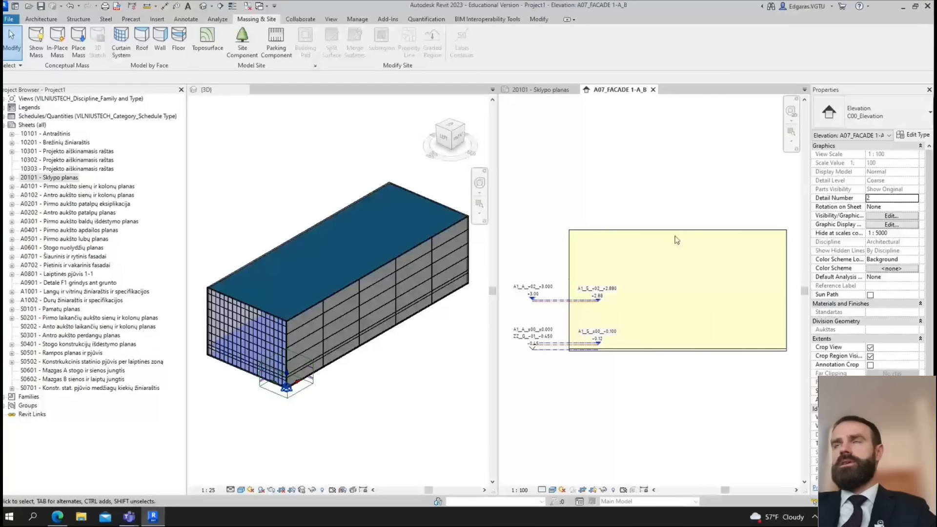
{"action": "left_click", "coordinate": [653, 89]}
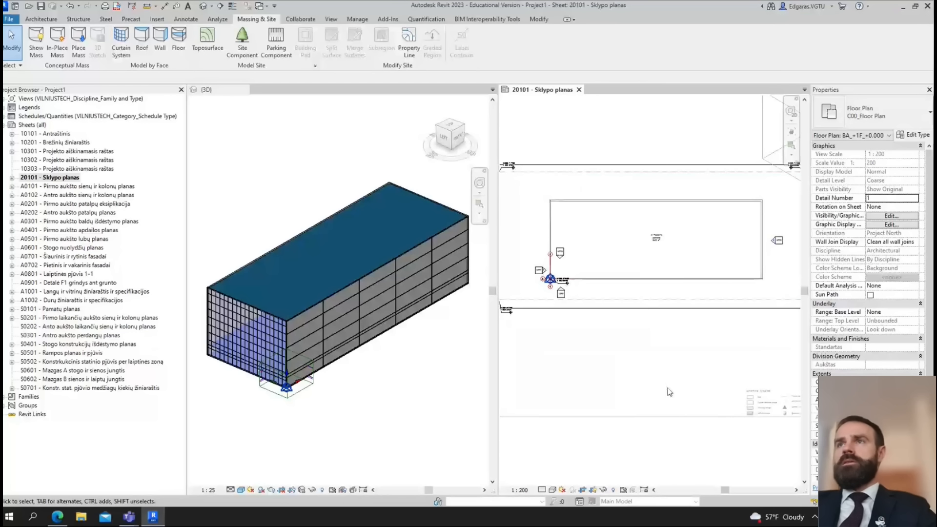
{"action": "double_click", "coordinate": [663, 405]}
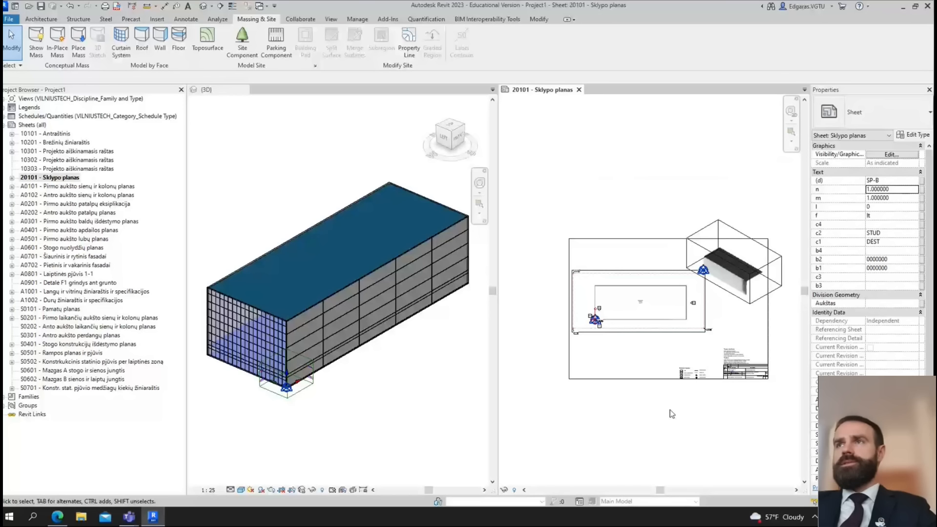
- On sheet A0101, switch the title block to A2_ISOCPEUR 2_5 mm and move the floor plan viewport into the frame's upper-left area
{"action": "double_click", "coordinate": [83, 186]}
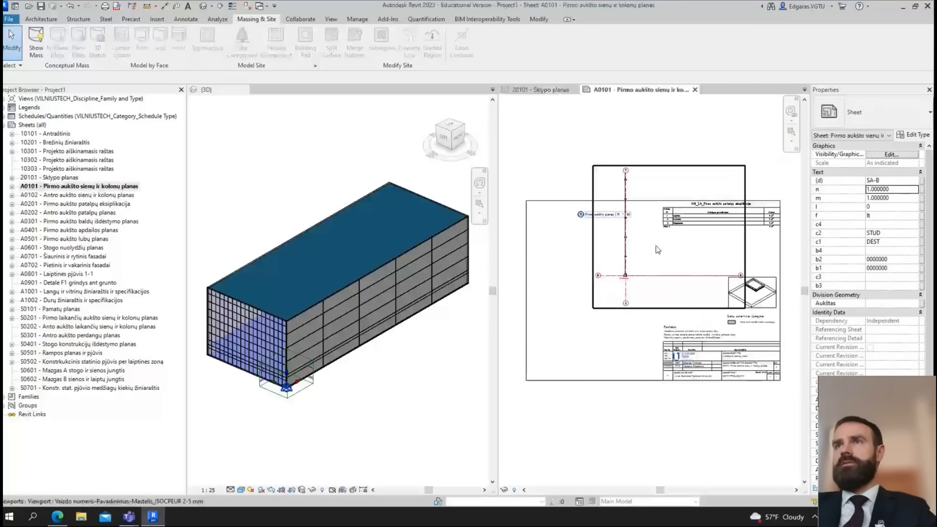
{"action": "scroll", "coordinate": [677, 263], "scroll_direction": "down", "scroll_amount": 2}
{"action": "left_click_drag", "start_coordinate": [670, 275], "coordinate": [600, 286]}
{"action": "left_click", "coordinate": [649, 342]}
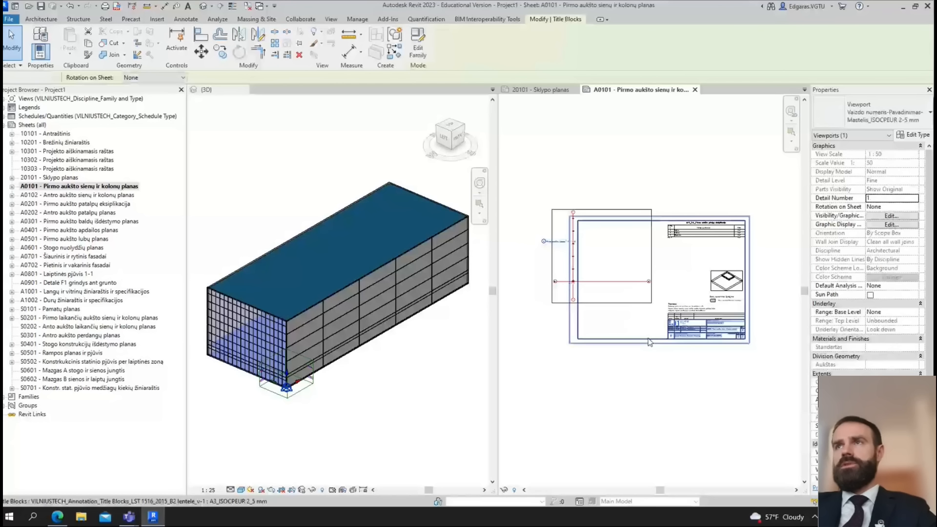
{"action": "left_click", "coordinate": [888, 112]}
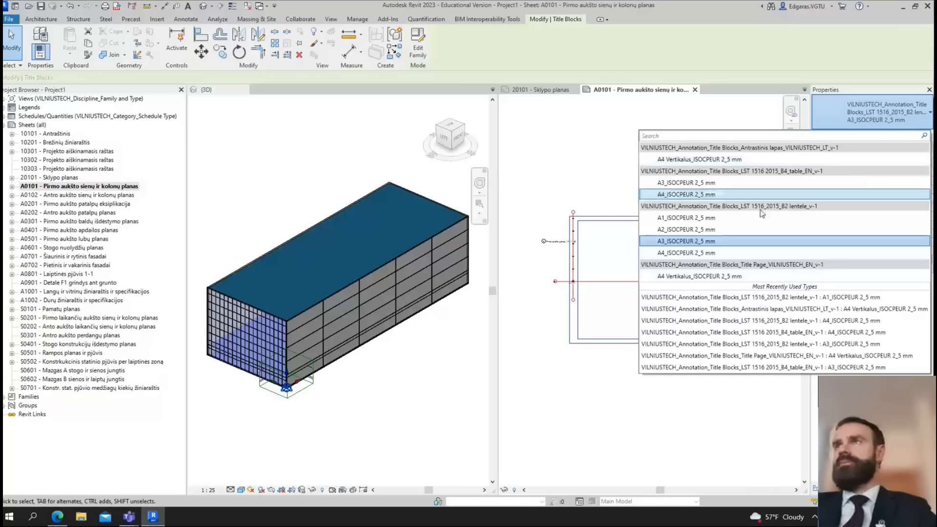
{"action": "left_click", "coordinate": [762, 229]}
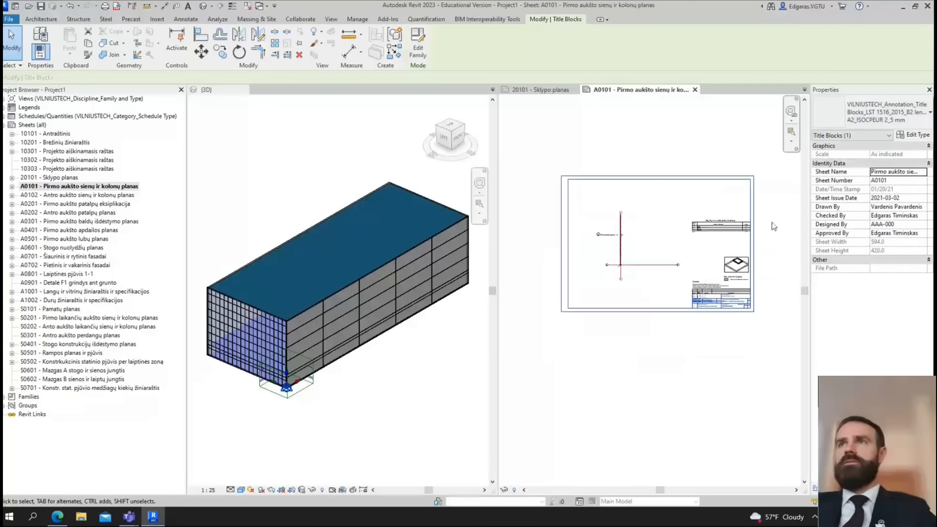
{"action": "left_click", "coordinate": [592, 251]}
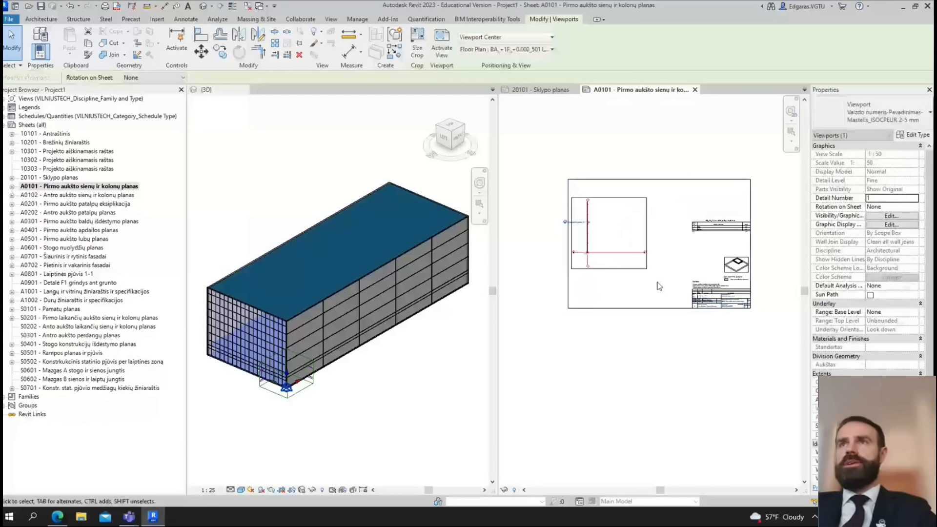
{"action": "left_click", "coordinate": [665, 362]}
- Examine the sheet's first-floor room schedule and the title block's logo, responsible-person and client fields
{"action": "scroll", "coordinate": [747, 218], "scroll_direction": "up", "scroll_amount": 2}
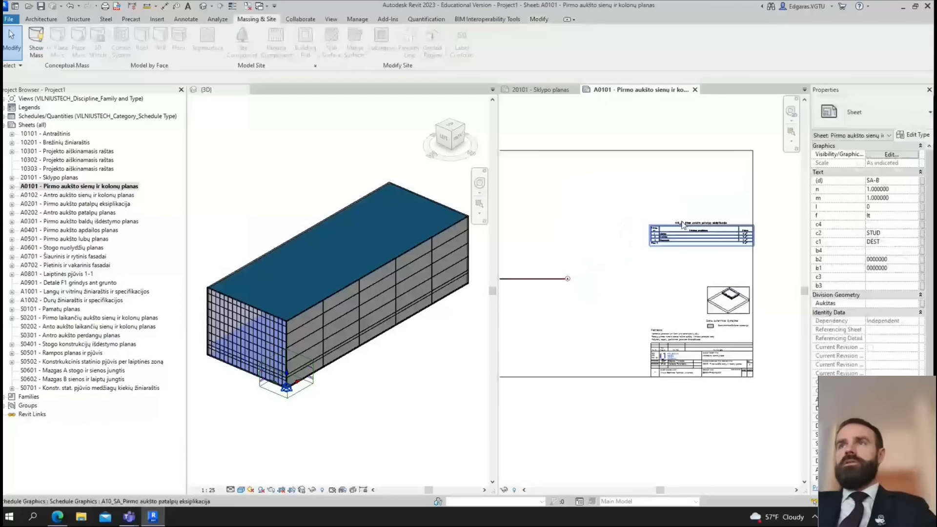
{"action": "scroll", "coordinate": [683, 226], "scroll_direction": "up", "scroll_amount": 4}
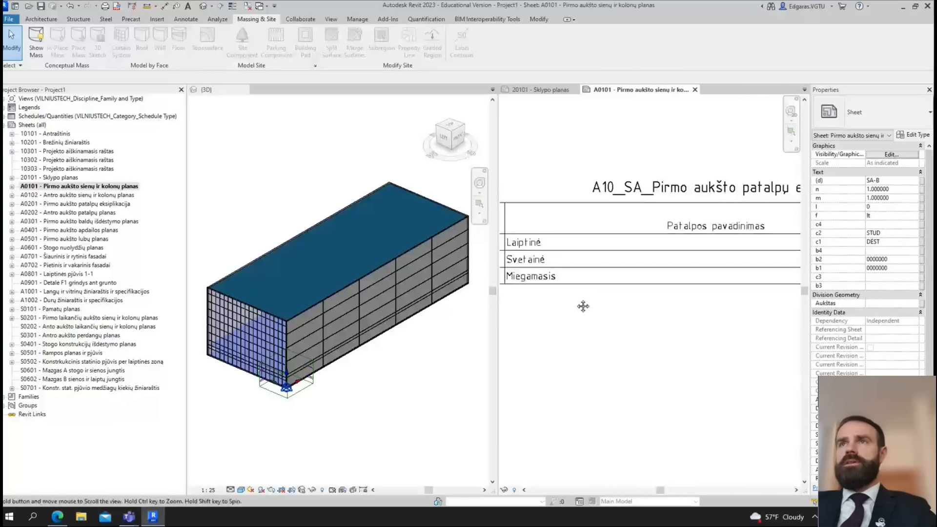
{"action": "scroll", "coordinate": [583, 306], "scroll_direction": "down", "scroll_amount": 3}
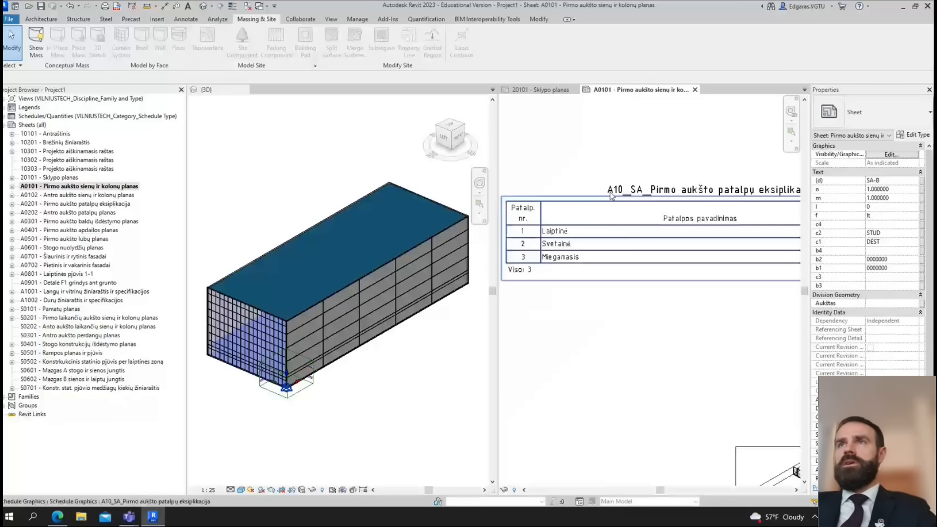
{"action": "scroll", "coordinate": [614, 205], "scroll_direction": "down", "scroll_amount": 4}
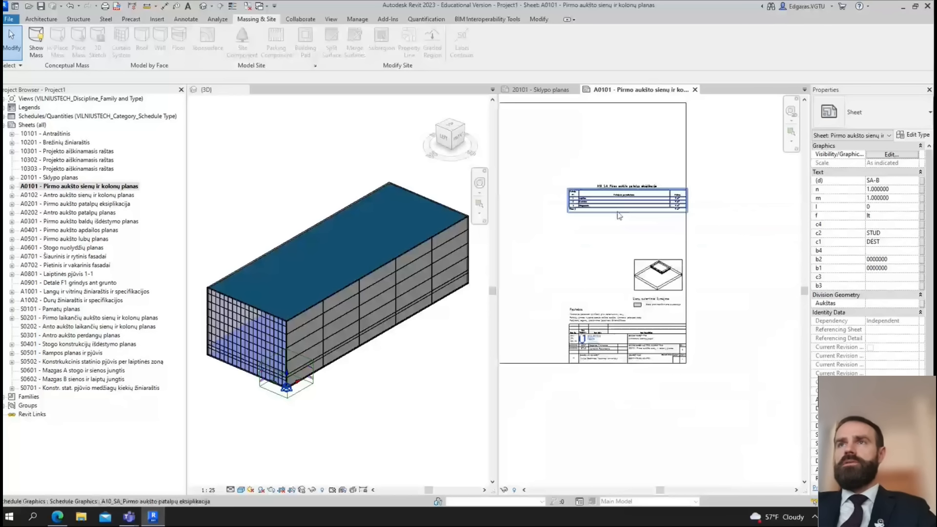
{"action": "scroll", "coordinate": [581, 357], "scroll_direction": "up", "scroll_amount": 5}
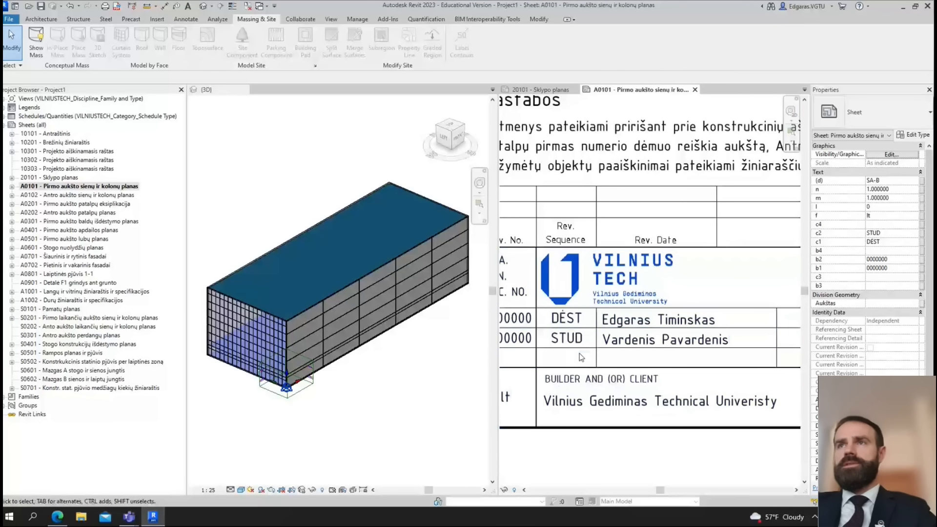
{"action": "scroll", "coordinate": [580, 356], "scroll_direction": "down", "scroll_amount": 3}
{"action": "middle_click_drag", "start_coordinate": [735, 378], "coordinate": [710, 379]}
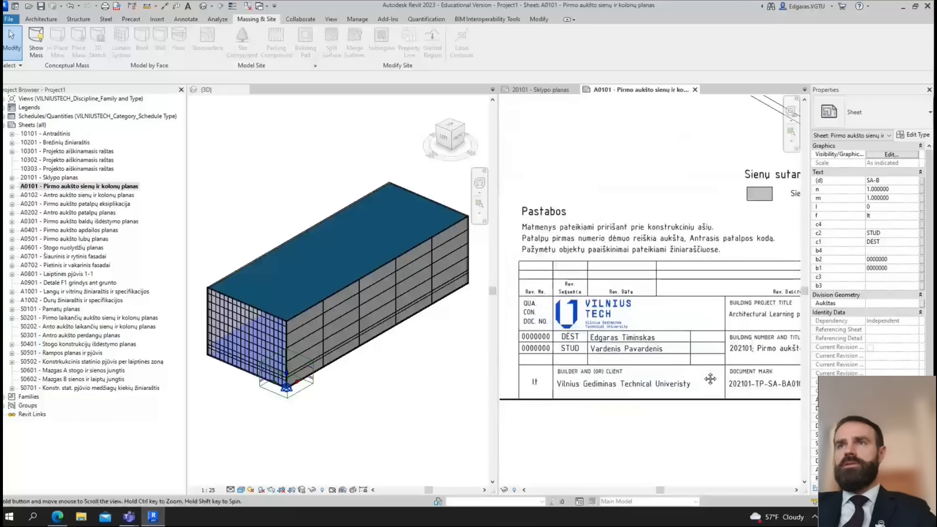
{"action": "scroll", "coordinate": [678, 377], "scroll_direction": "up", "scroll_amount": 5}
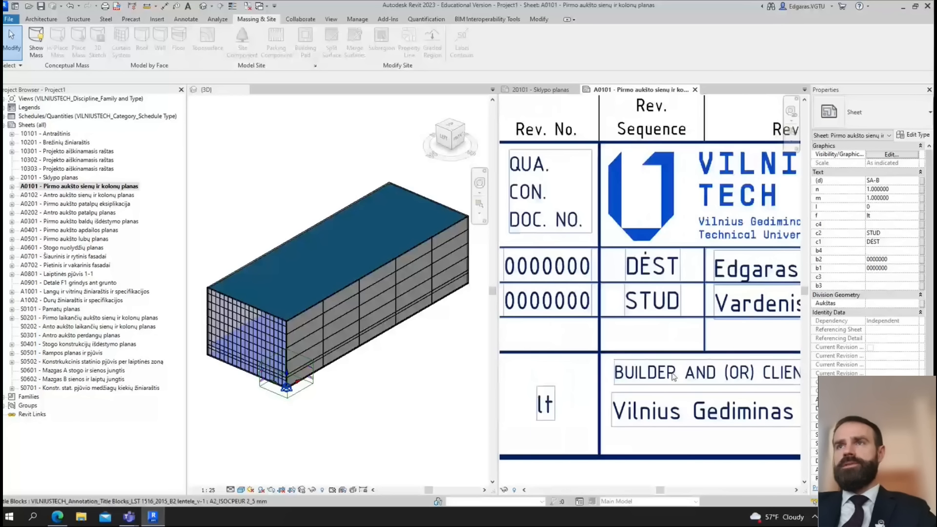
{"action": "middle_click_drag", "start_coordinate": [674, 377], "coordinate": [676, 377]}
{"action": "scroll", "coordinate": [676, 376], "scroll_direction": "down", "scroll_amount": 5}
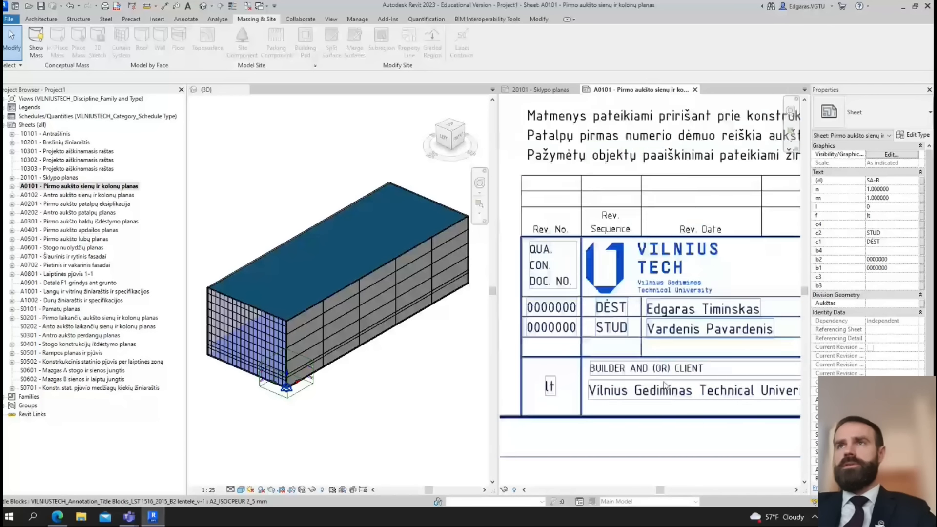
{"action": "scroll", "coordinate": [639, 314], "scroll_direction": "up", "scroll_amount": 4}
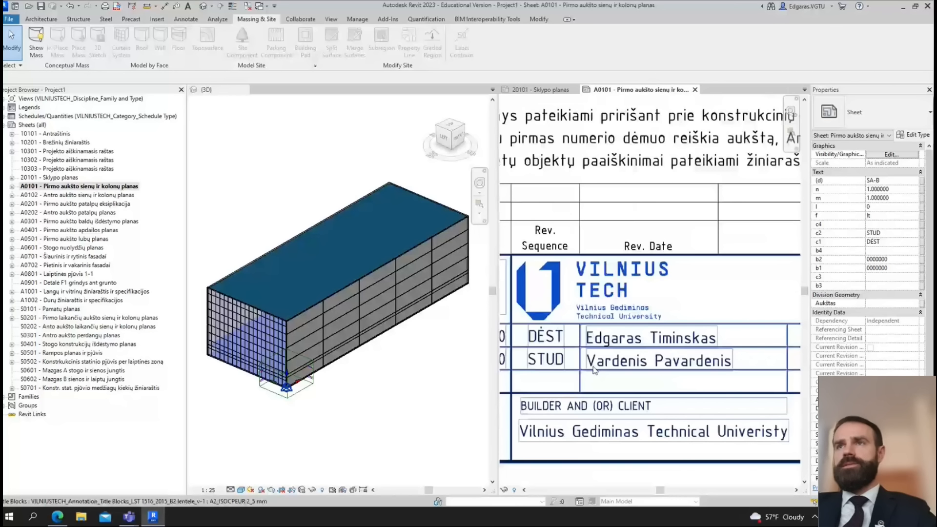
- Examine the title block's project title, document title, document mark, date, revision and sheet number fields
{"action": "middle_click_drag", "start_coordinate": [719, 335], "coordinate": [581, 296]}
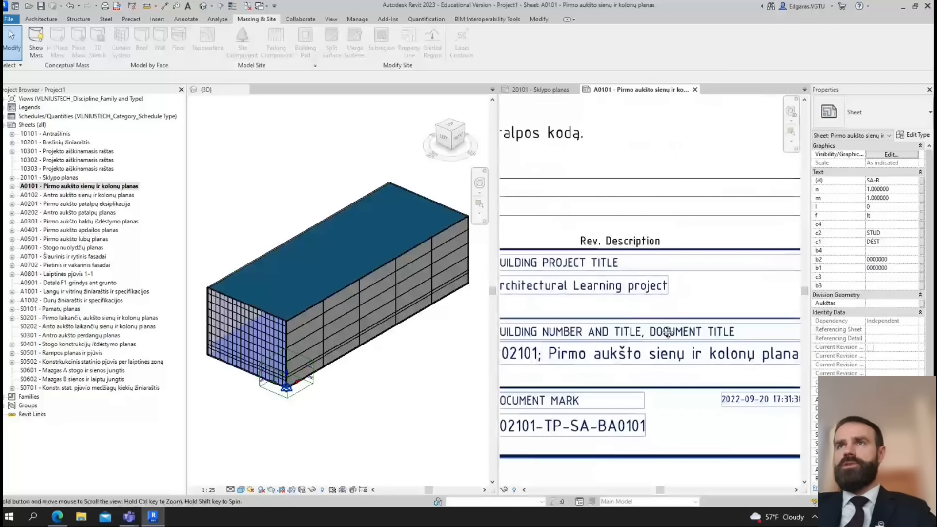
{"action": "scroll", "coordinate": [705, 259], "scroll_direction": "up", "scroll_amount": 3}
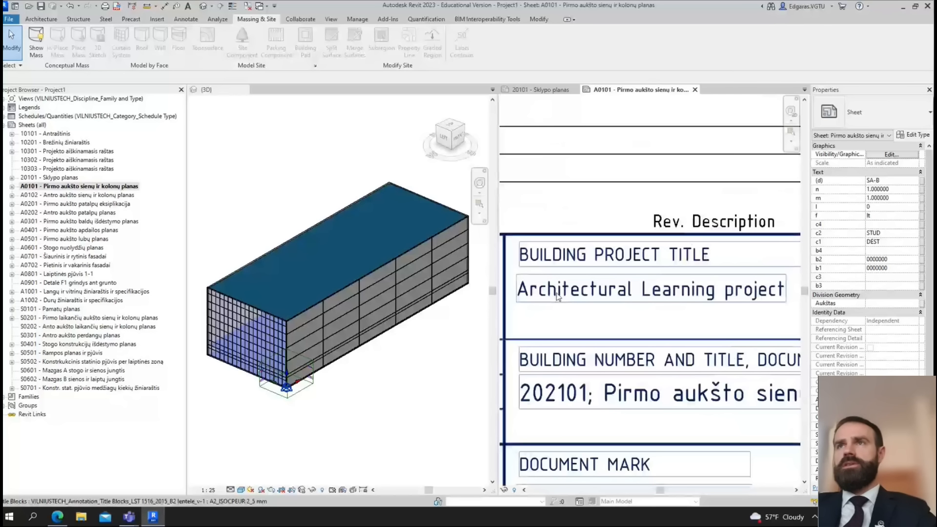
{"action": "middle_click_drag", "start_coordinate": [655, 370], "coordinate": [649, 299]}
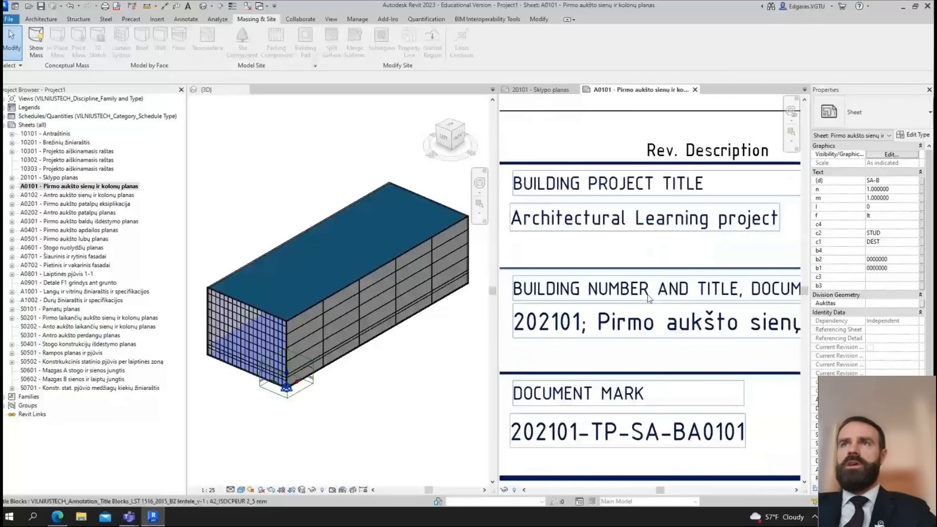
{"action": "scroll", "coordinate": [702, 292], "scroll_direction": "down", "scroll_amount": 2}
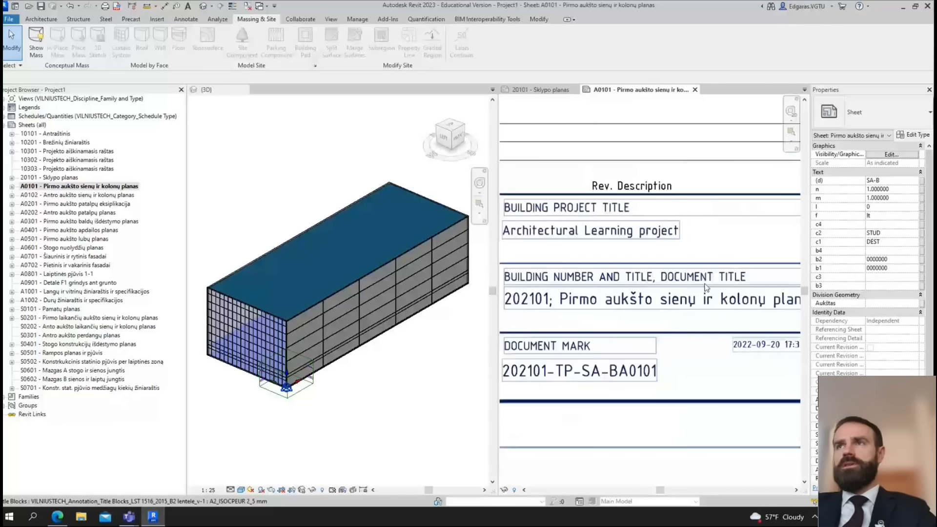
{"action": "scroll", "coordinate": [704, 286], "scroll_direction": "down", "scroll_amount": 4}
{"action": "scroll", "coordinate": [715, 308], "scroll_direction": "up", "scroll_amount": 6}
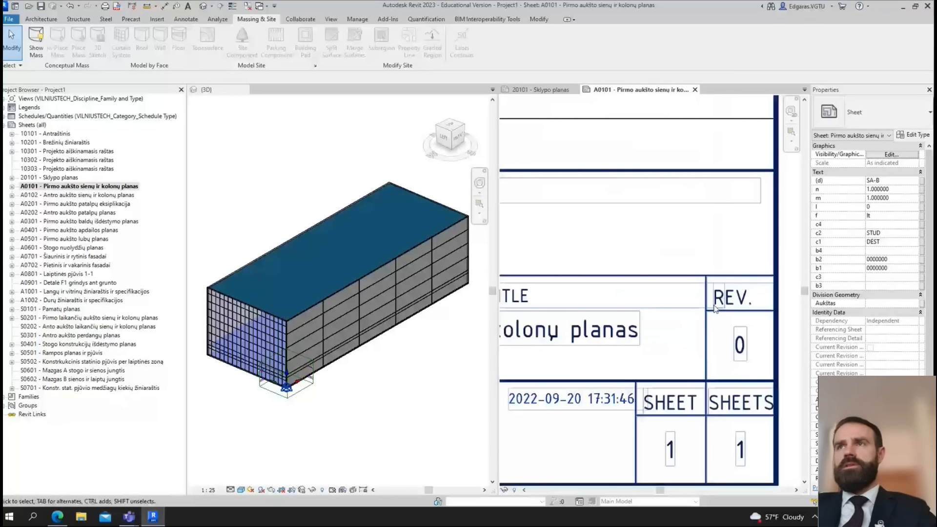
{"action": "scroll", "coordinate": [760, 340], "scroll_direction": "down", "scroll_amount": 8}
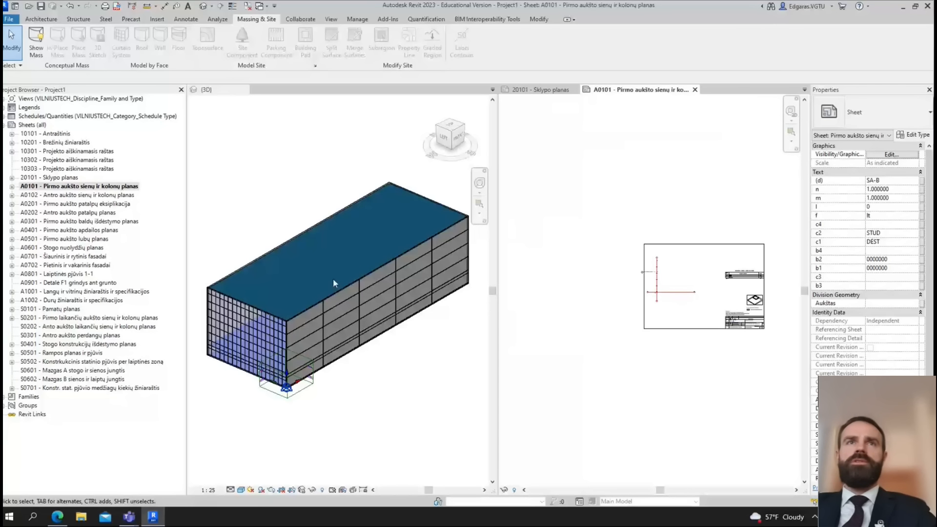
- Look through sheets A0102, A0201 and A0202, and open the cover sheet 10101 - Antraštinis
{"action": "double_click", "coordinate": [83, 196]}
{"action": "double_click", "coordinate": [84, 204]}
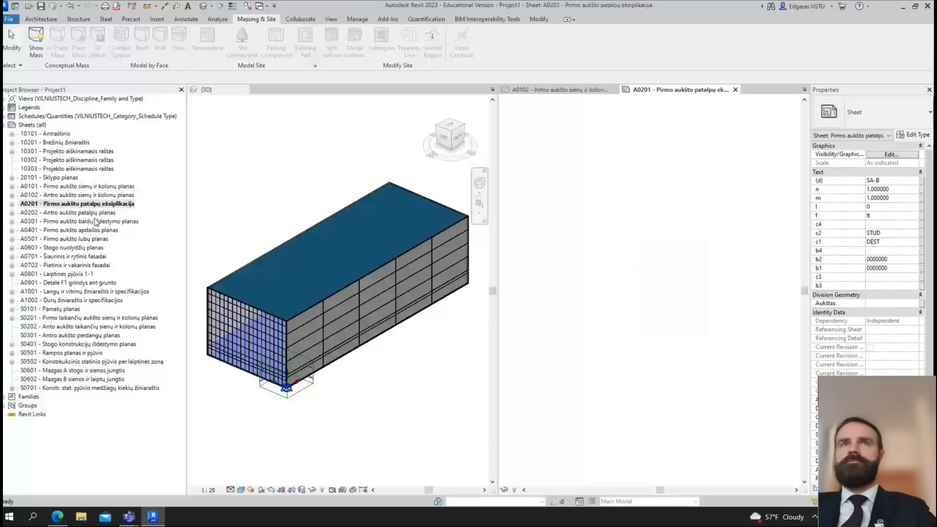
{"action": "left_click", "coordinate": [86, 213]}
{"action": "double_click", "coordinate": [85, 213]}
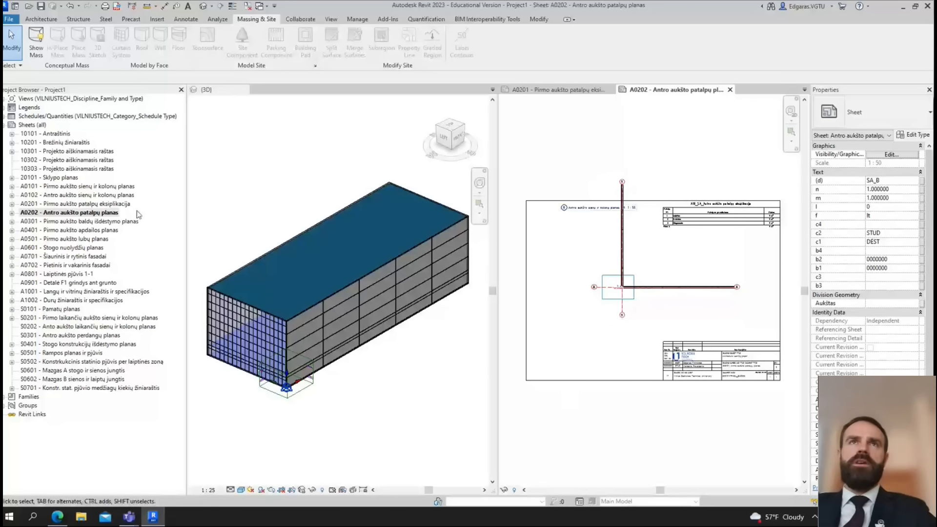
{"action": "double_click", "coordinate": [61, 134]}
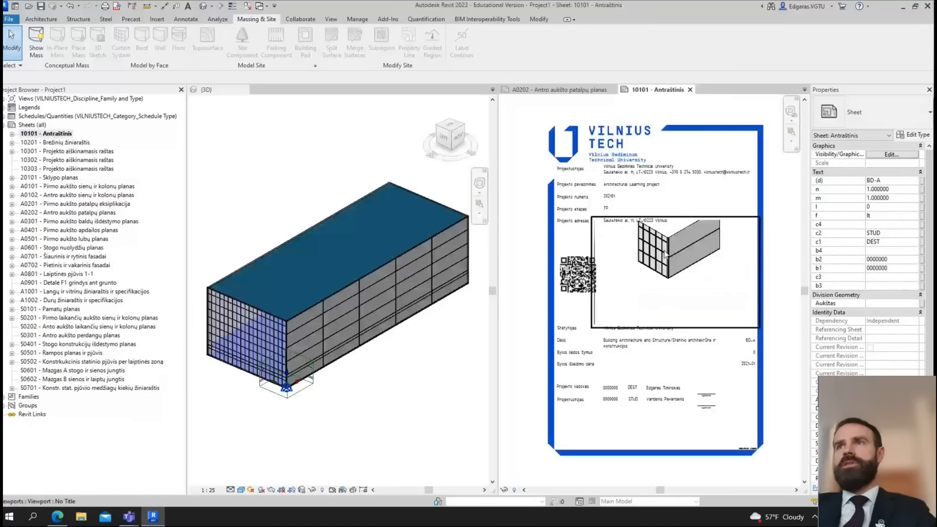
- Activate the building's 3D viewport on the 10101 title sheet to view it, and deactivate it again
{"action": "double_click", "coordinate": [665, 253]}
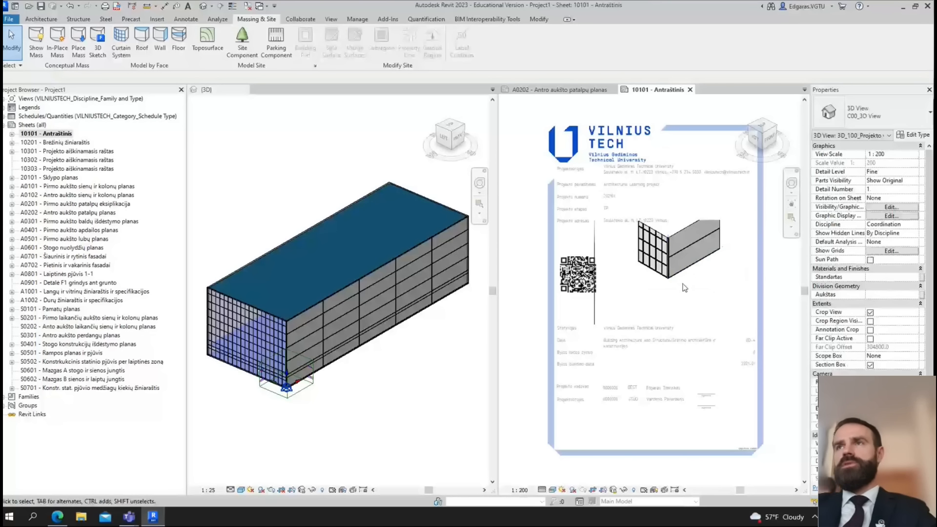
{"action": "scroll", "coordinate": [679, 283], "scroll_direction": "down", "scroll_amount": 2}
{"action": "scroll", "coordinate": [679, 283], "scroll_direction": "up", "scroll_amount": 1}
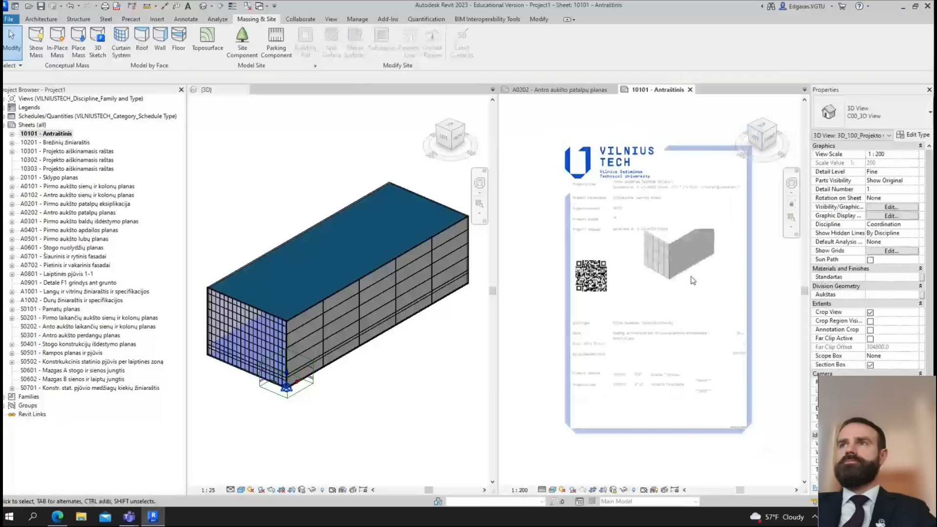
{"action": "double_click", "coordinate": [772, 303]}
{"action": "left_click", "coordinate": [573, 248]}
{"action": "scroll", "coordinate": [593, 252], "scroll_direction": "down", "scroll_amount": 2}
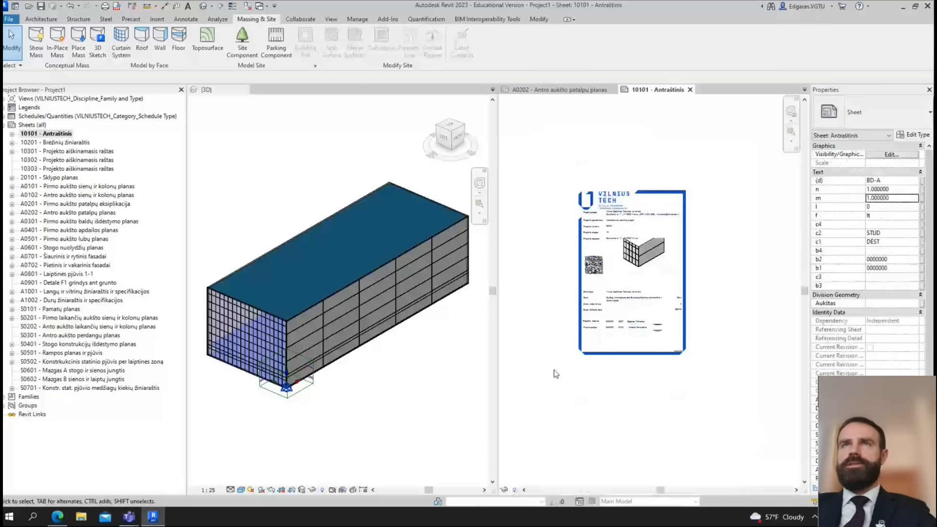
- Start a PDF export and set its range to selected views/sheets
{"action": "left_click", "coordinate": [16, 21]}
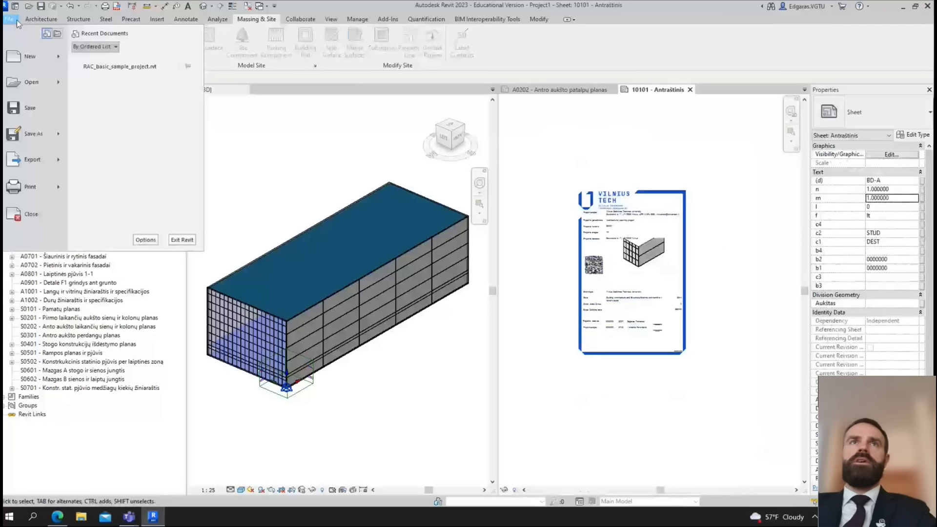
{"action": "mouse_move", "coordinate": [62, 157]}
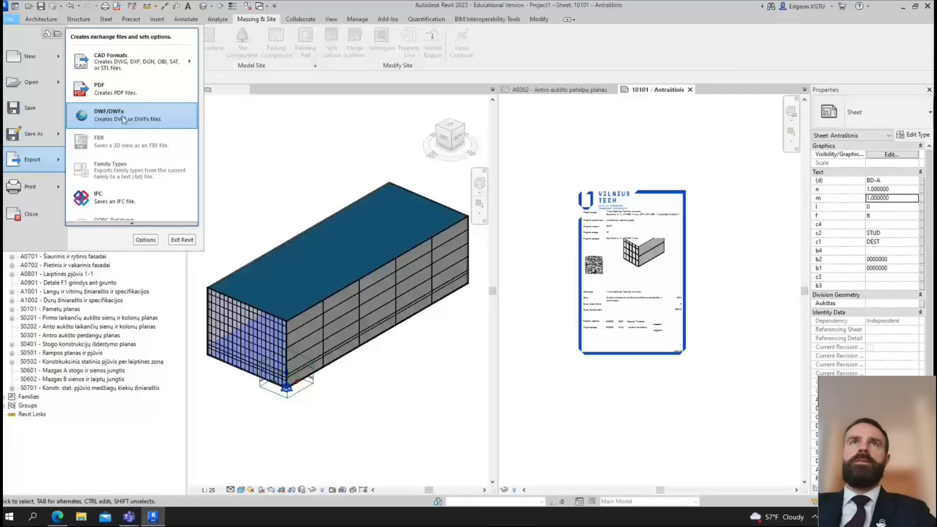
{"action": "left_click", "coordinate": [146, 89]}
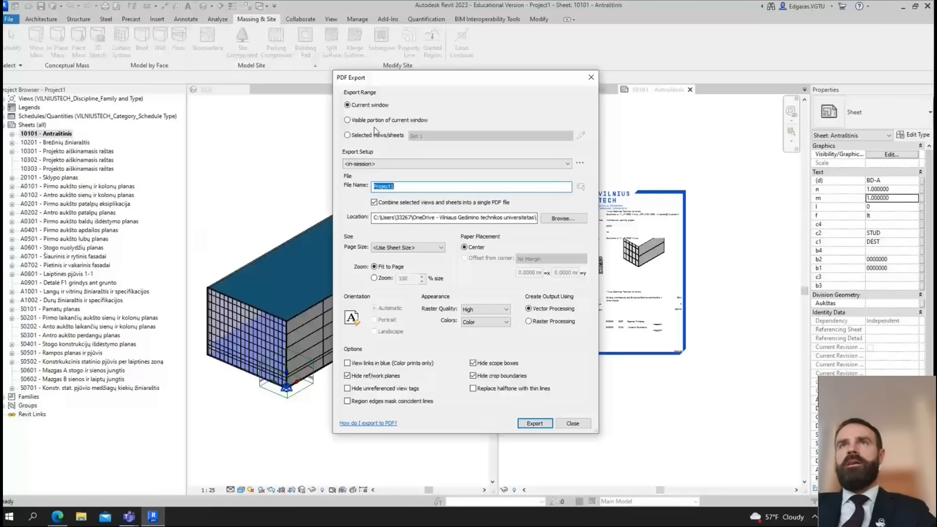
{"action": "left_click", "coordinate": [367, 136]}
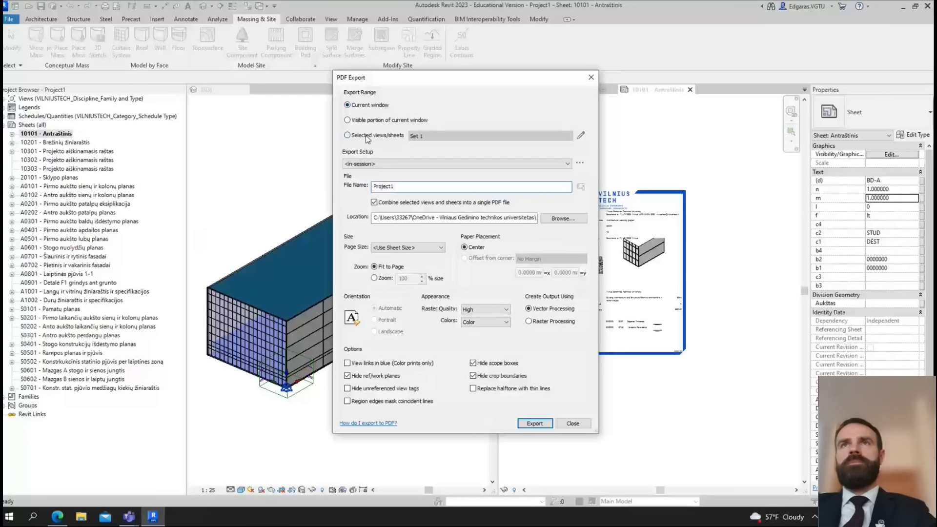
{"action": "left_click", "coordinate": [367, 137]}
{"action": "left_click", "coordinate": [457, 136]}
{"action": "left_click", "coordinate": [459, 146]}
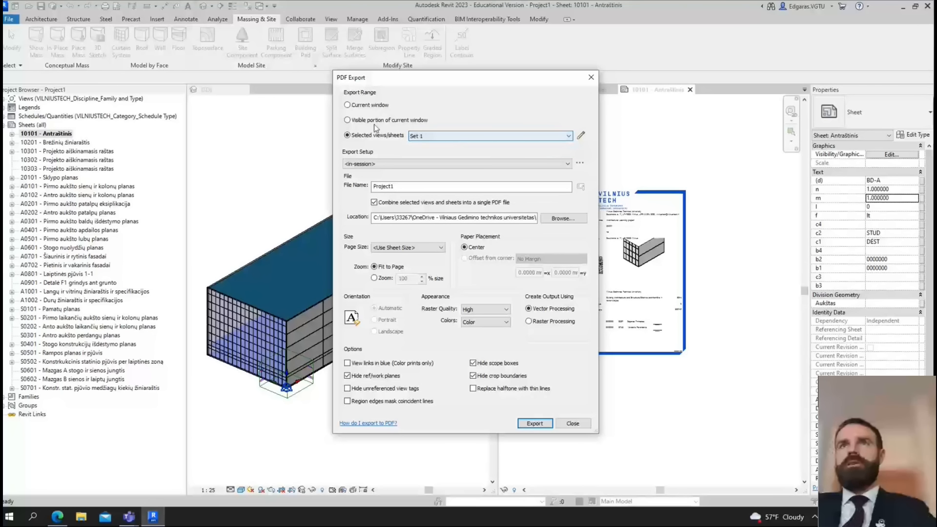
- Switch the print set to <in-session> and exclude the 3D_201_Site view after showing the un-checked views and sheets
{"action": "left_click", "coordinate": [580, 135]}
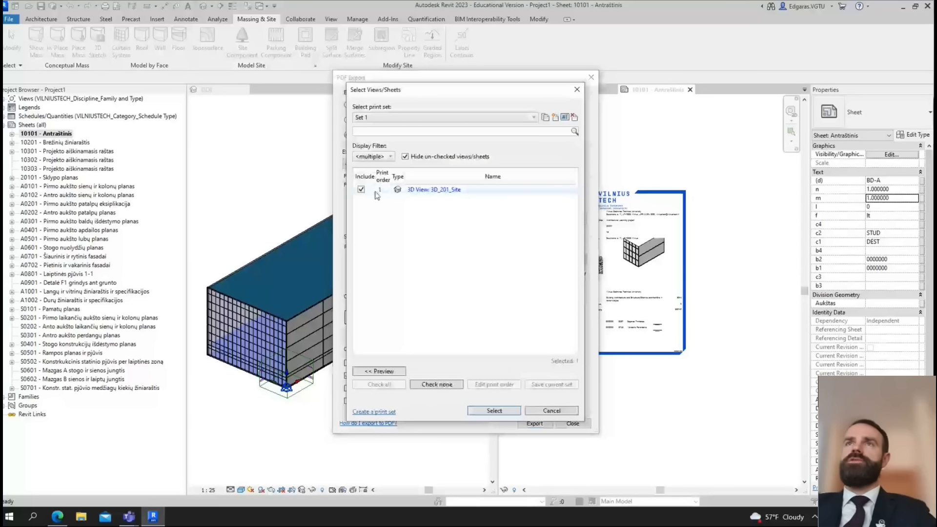
{"action": "left_click", "coordinate": [383, 158]}
{"action": "left_click", "coordinate": [470, 147]}
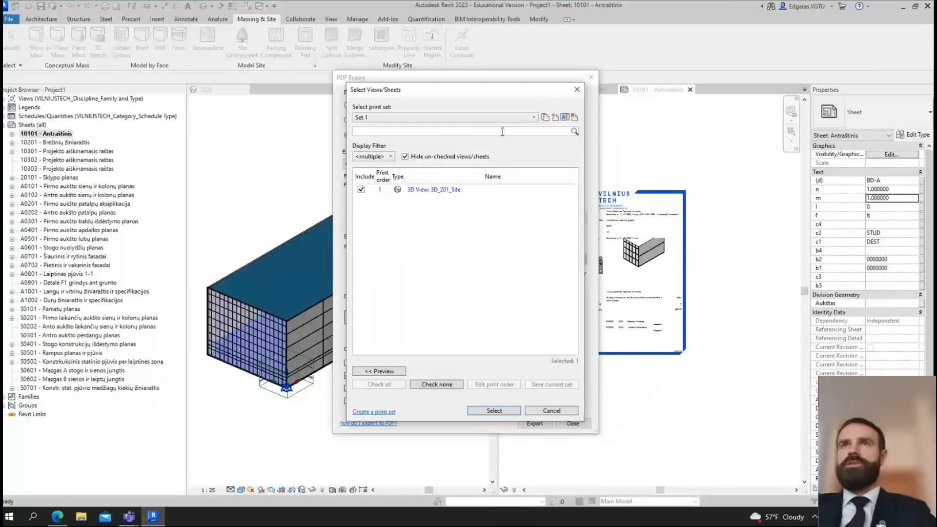
{"action": "left_click", "coordinate": [445, 118]}
{"action": "left_click", "coordinate": [444, 127]}
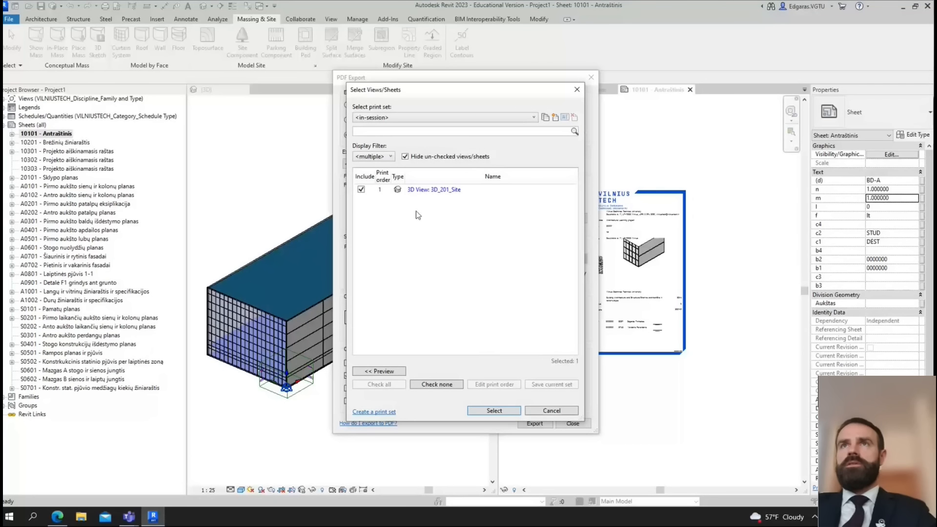
{"action": "left_click", "coordinate": [429, 157]}
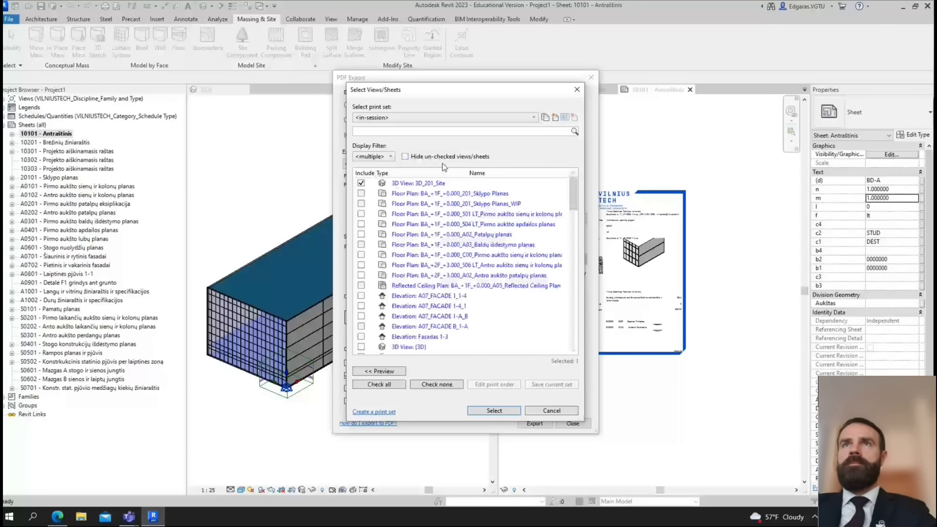
{"action": "left_click", "coordinate": [361, 183]}
{"action": "scroll", "coordinate": [375, 190], "scroll_direction": "down", "scroll_amount": 2}
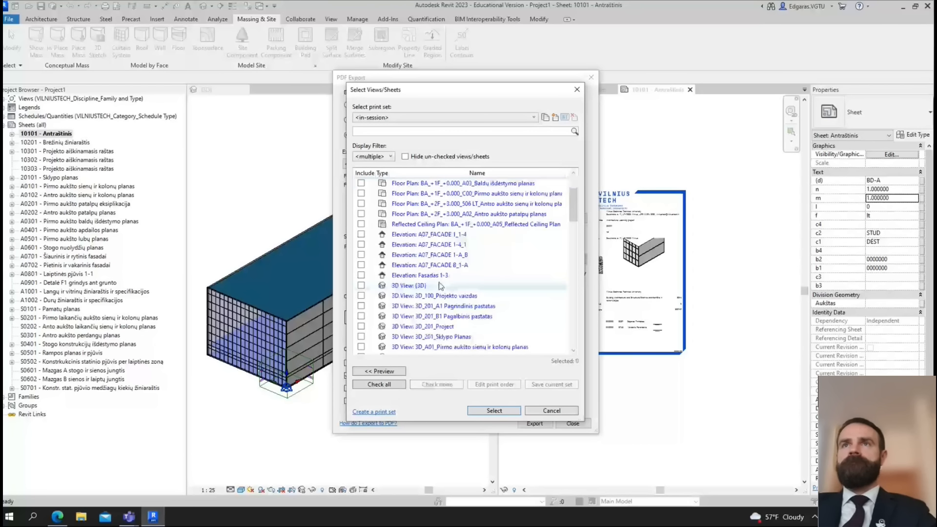
- Filter the list of exportable items to show only sheets, without 2D and 3D views
{"action": "left_click", "coordinate": [378, 158]}
{"action": "left_click", "coordinate": [372, 157]}
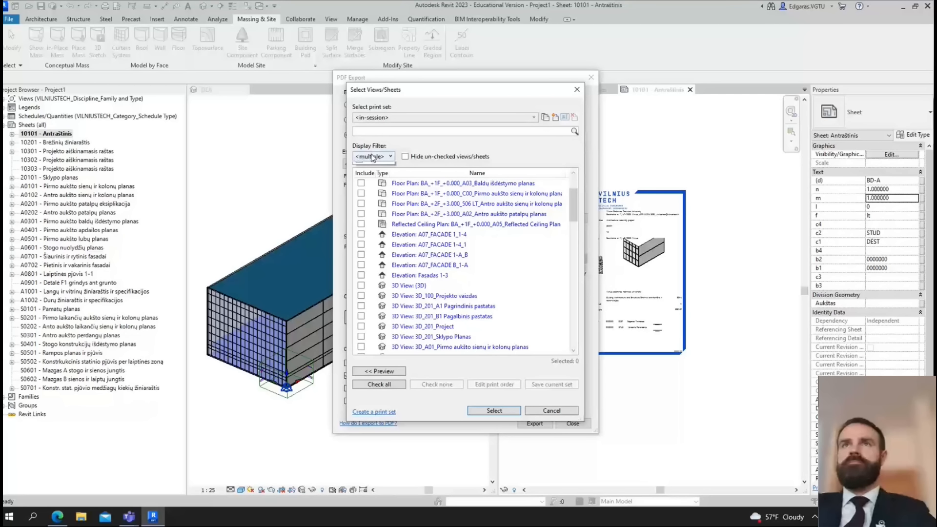
{"action": "left_click", "coordinate": [372, 157]}
{"action": "left_click", "coordinate": [360, 175]}
{"action": "left_click", "coordinate": [360, 166]}
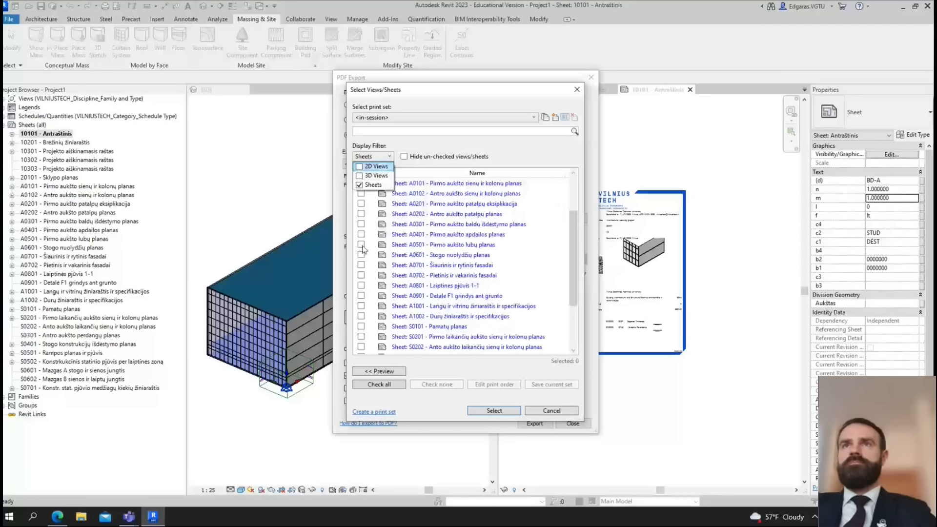
- Include all the listed sheets in the print set and export them as the combined PDF Project1
{"action": "left_click", "coordinate": [362, 245]}
{"action": "scroll", "coordinate": [363, 192], "scroll_direction": "up", "scroll_amount": 2}
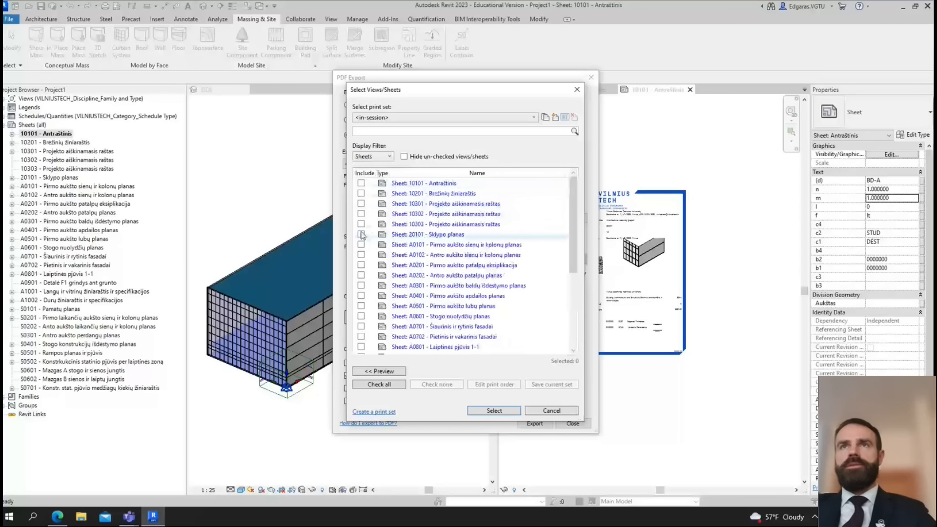
{"action": "left_click", "coordinate": [361, 235]}
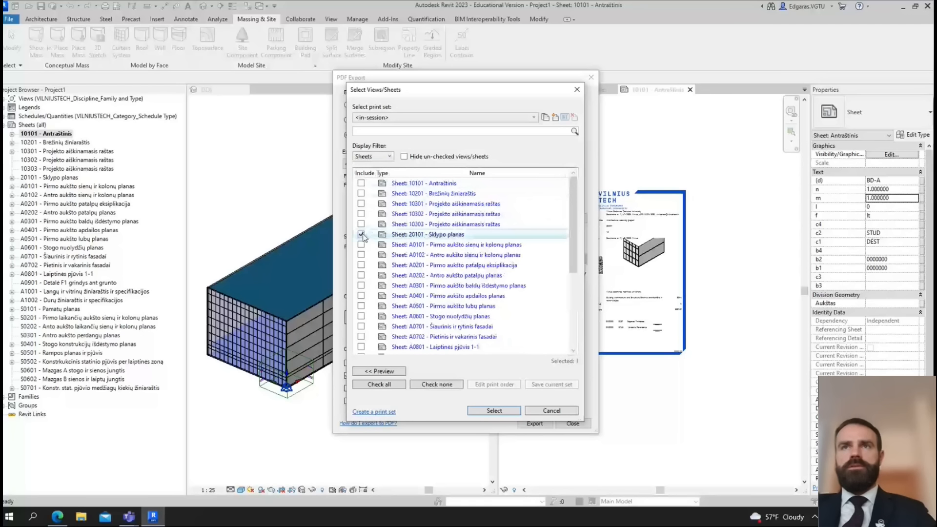
{"action": "left_click", "coordinate": [379, 384]}
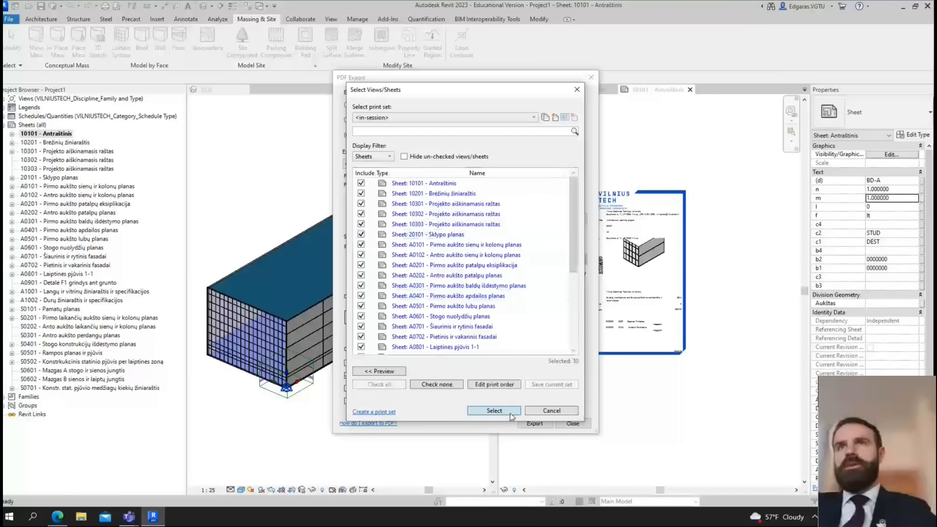
{"action": "left_click", "coordinate": [494, 411]}
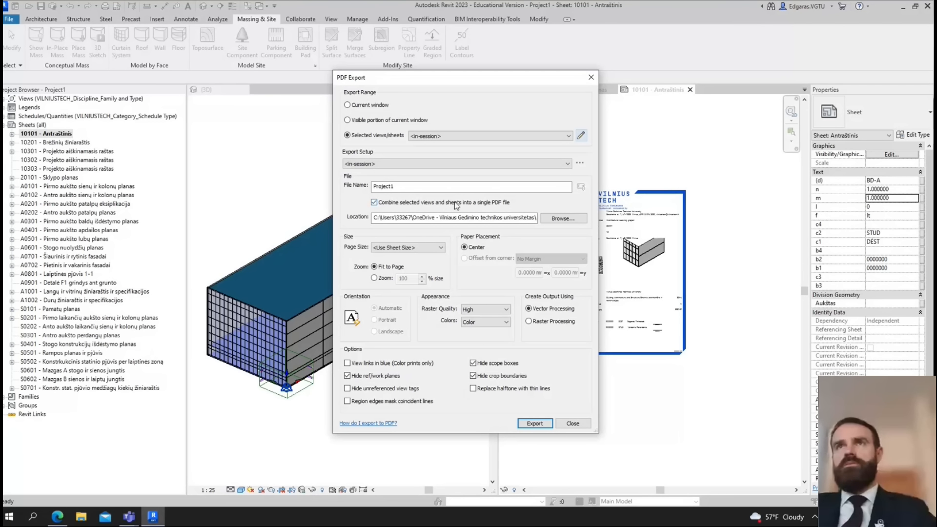
{"action": "left_click", "coordinate": [535, 424]}
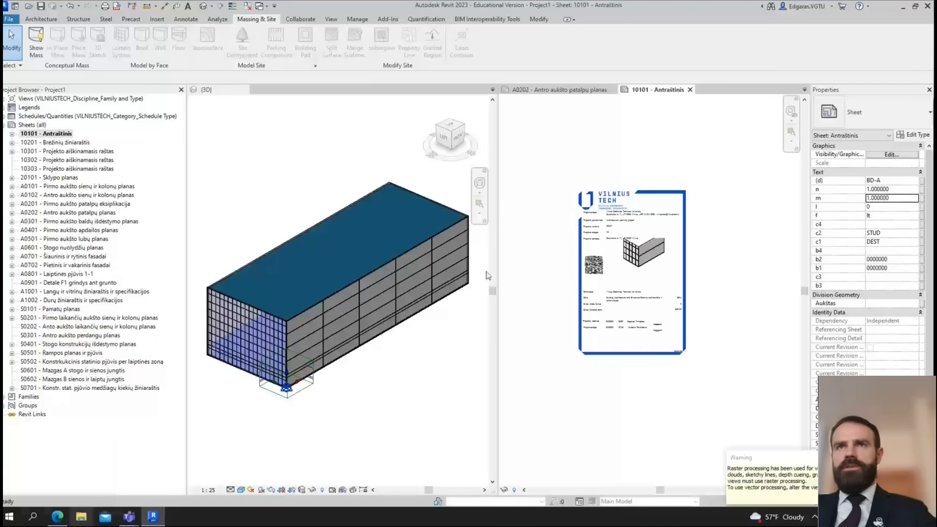
- Switch to File Explorer and open the exported Project1 PDF from the Documents folder
{"action": "left_click", "coordinate": [86, 520]}
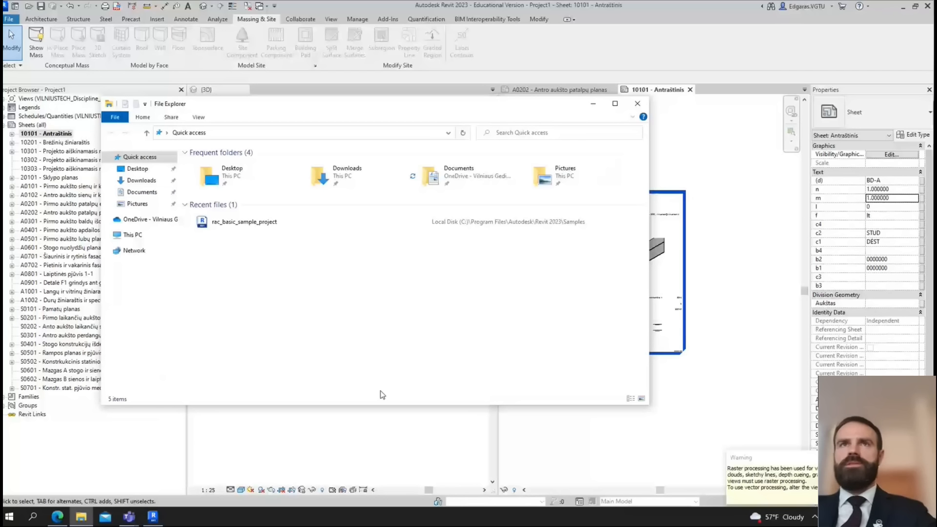
{"action": "left_click", "coordinate": [141, 180]}
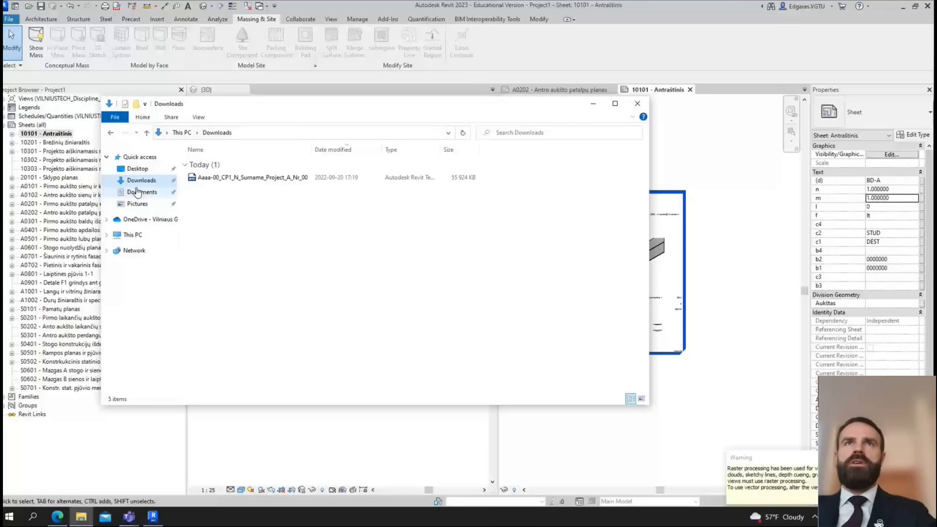
{"action": "left_click", "coordinate": [141, 192]}
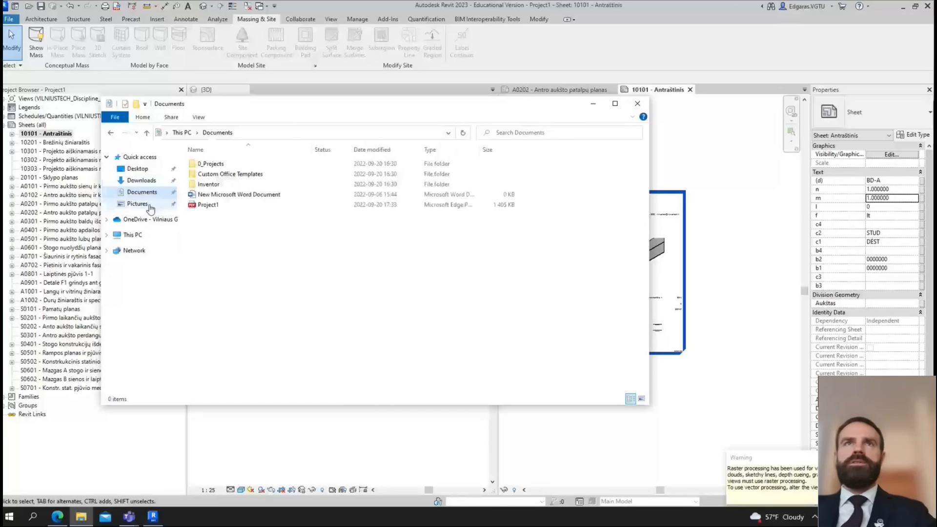
{"action": "double_click", "coordinate": [219, 205]}
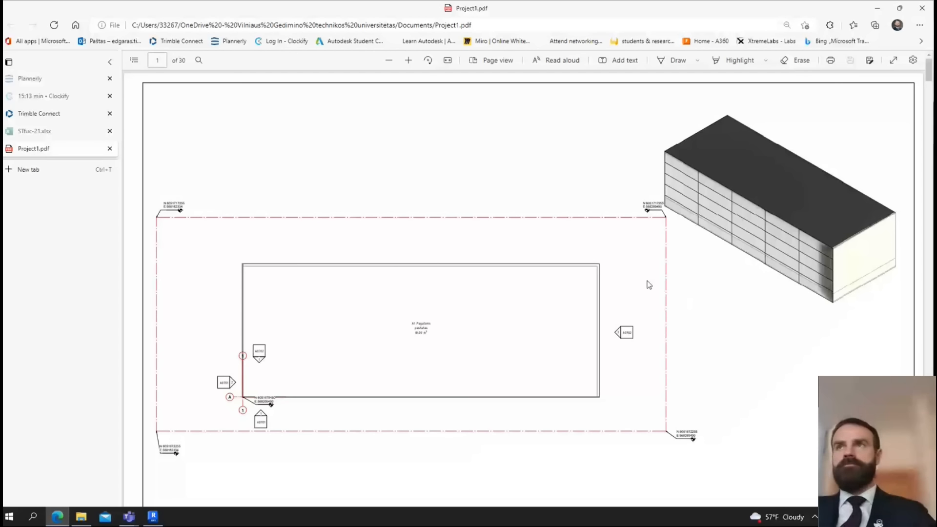
- Look through the pages of Project1.pdf to check the exported title page, schedules, plans and facades
{"action": "scroll", "coordinate": [649, 285], "scroll_direction": "down", "scroll_amount": 3, "text": "ctrl"}
{"action": "scroll", "coordinate": [650, 293], "scroll_direction": "down", "scroll_amount": 7}
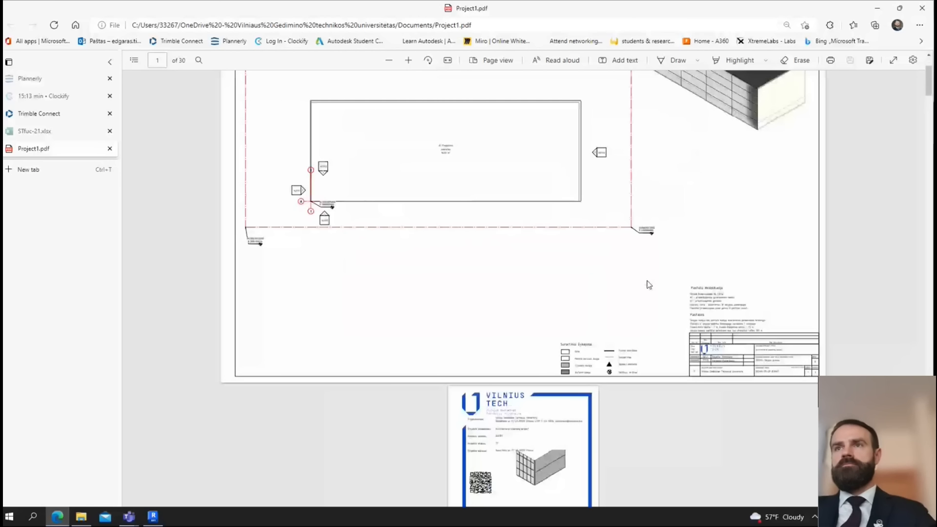
{"action": "scroll", "coordinate": [653, 303], "scroll_direction": "down", "scroll_amount": 6}
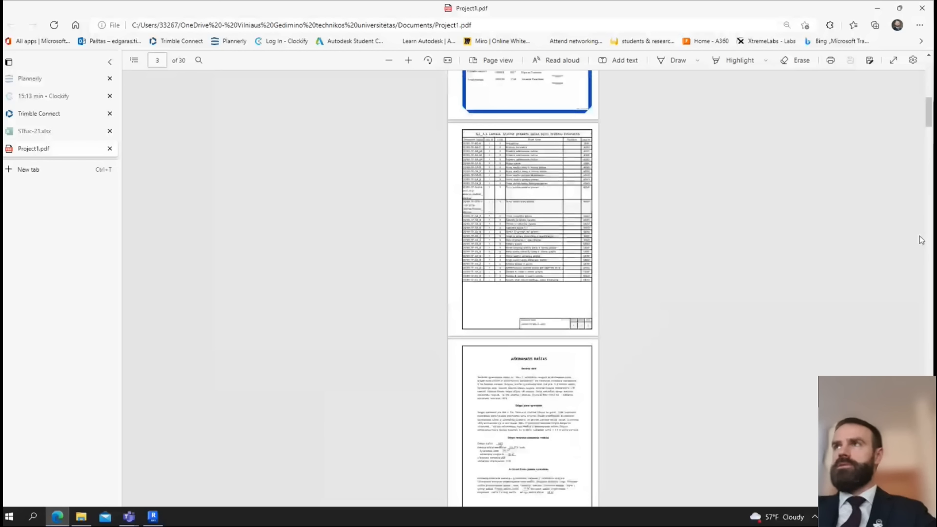
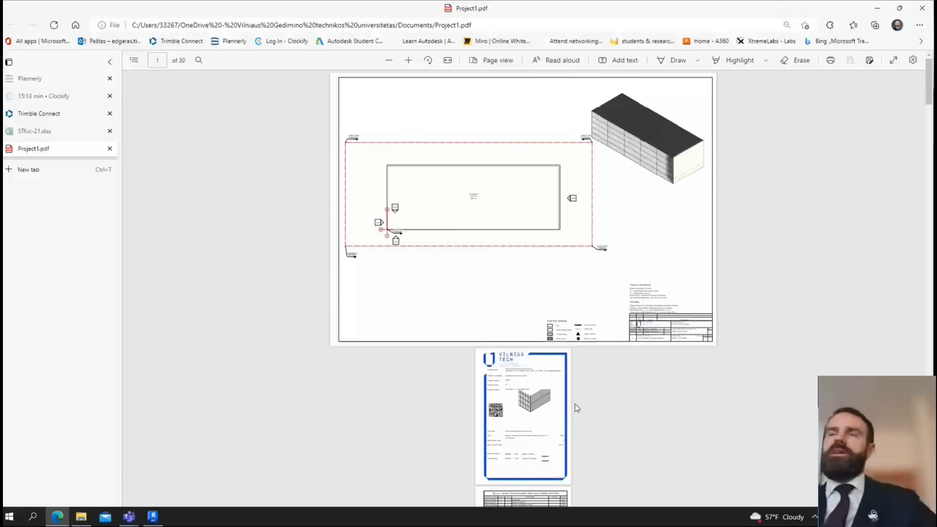
{"action": "scroll", "coordinate": [611, 362], "scroll_direction": "down", "scroll_amount": 20}
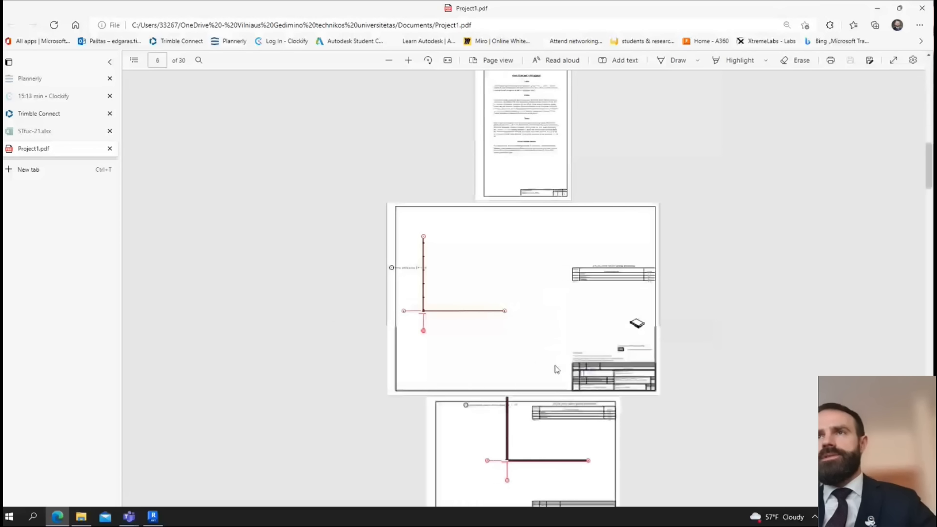
{"action": "scroll", "coordinate": [556, 370], "scroll_direction": "down", "scroll_amount": 20}
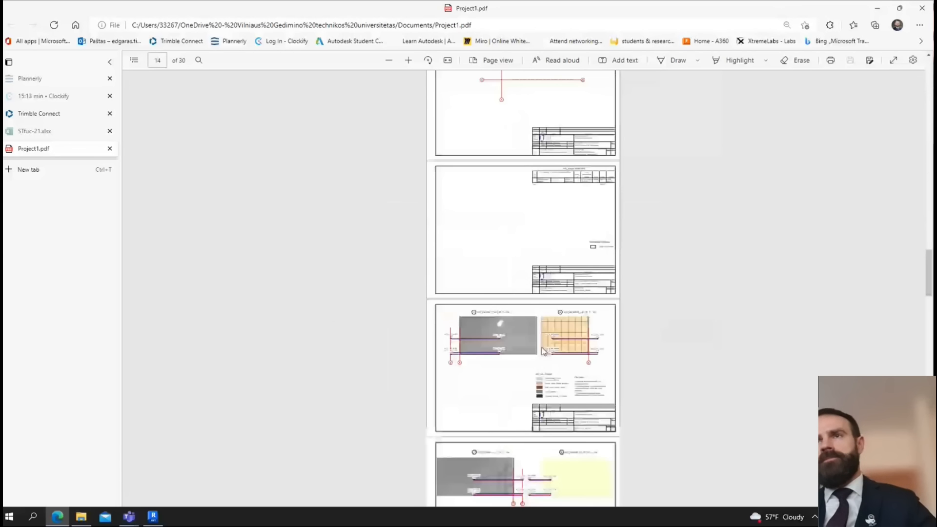
{"action": "scroll", "coordinate": [543, 350], "scroll_direction": "down", "scroll_amount": 5}
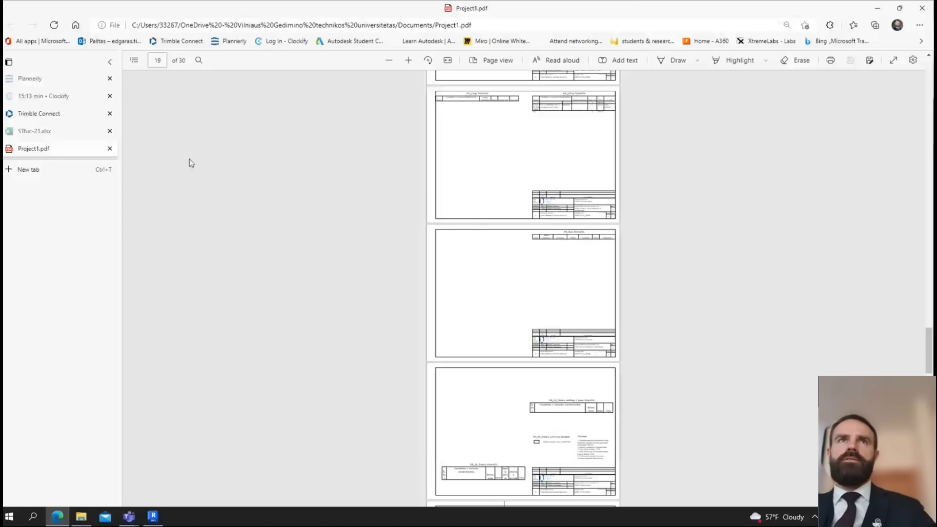
- Close the Project1.pdf and STfuc-21.xlsx browser tabs and return to the {3D} view in Revit
{"action": "left_click", "coordinate": [110, 149]}
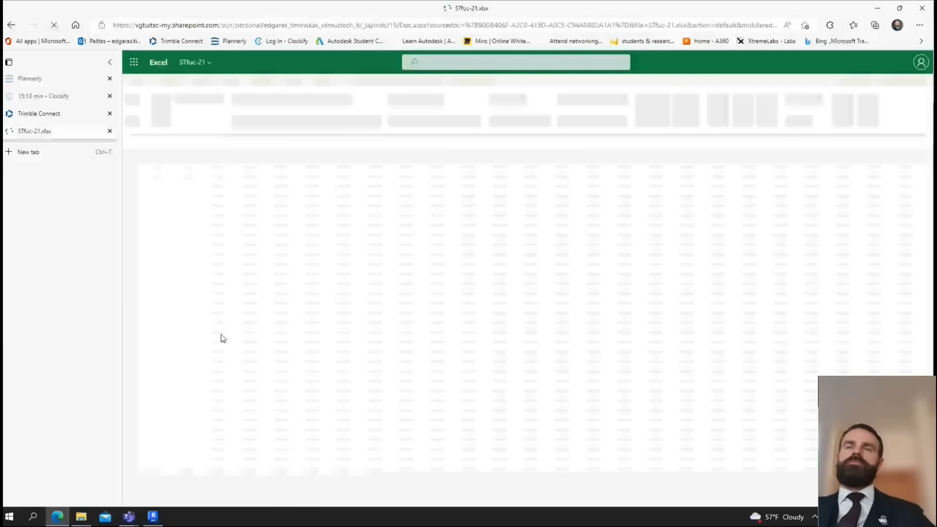
{"action": "left_click", "coordinate": [109, 131]}
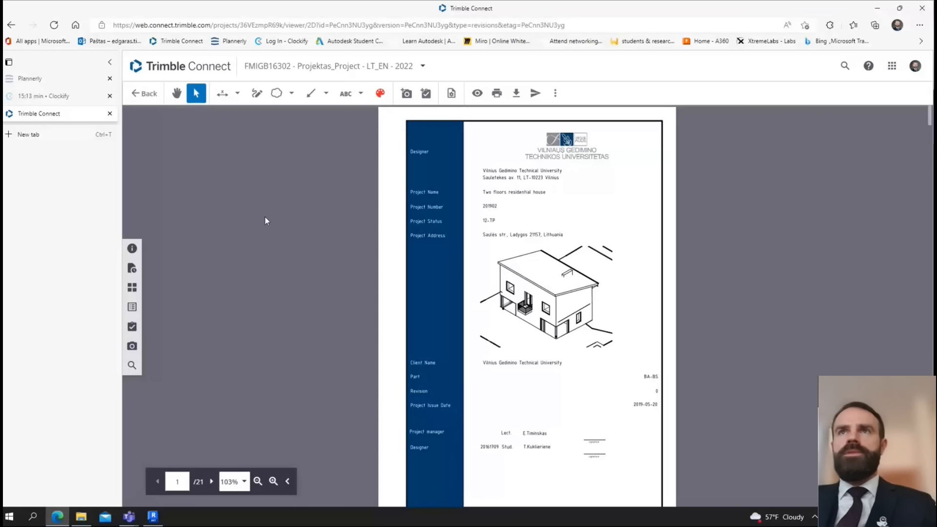
{"action": "left_click", "coordinate": [152, 518]}
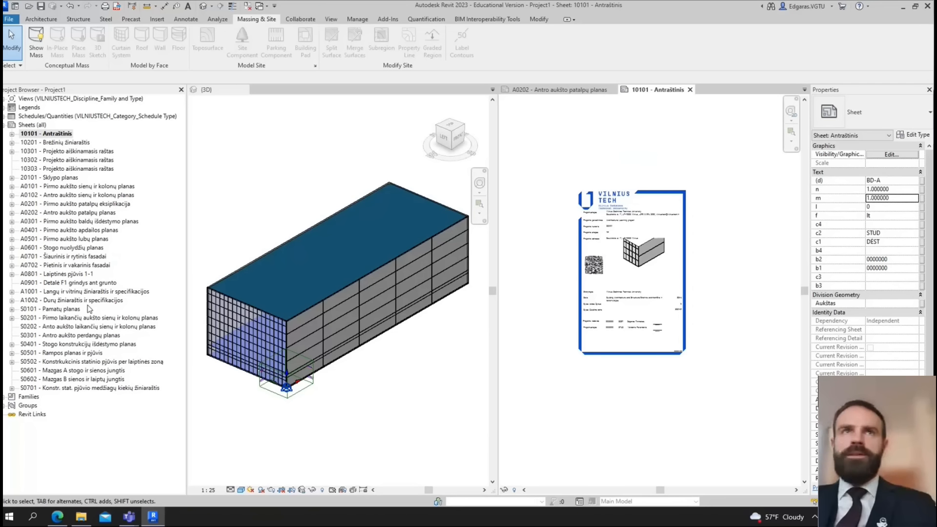
{"action": "left_click", "coordinate": [58, 160]}
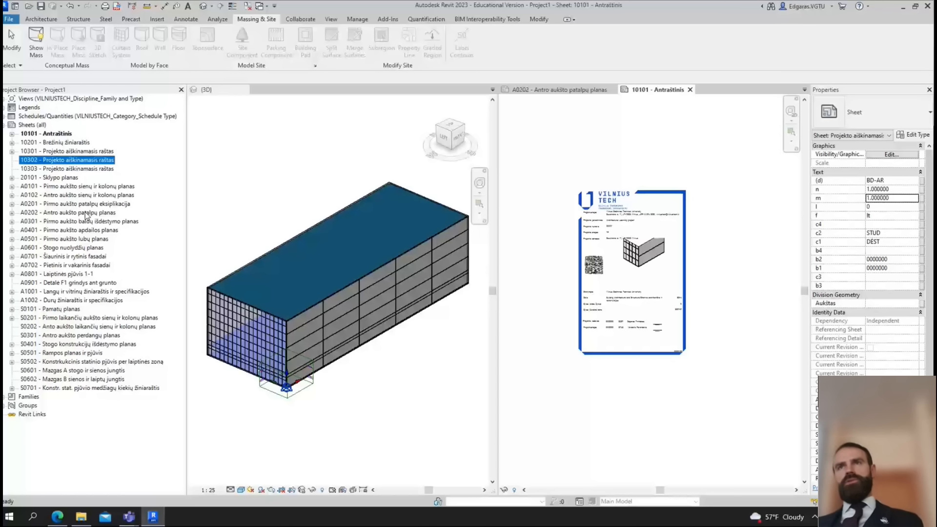
{"action": "left_click", "coordinate": [275, 145]}
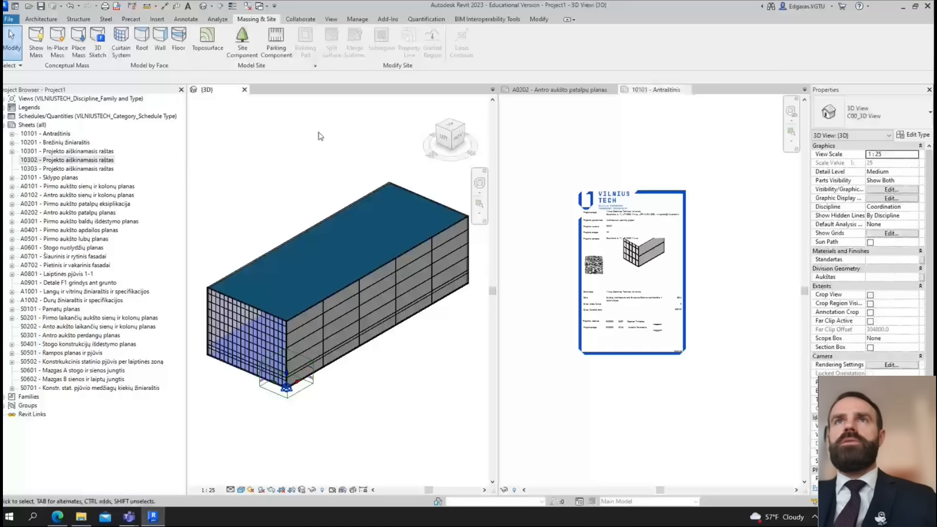
{"action": "scroll", "coordinate": [361, 138], "scroll_direction": "down", "scroll_amount": 4}
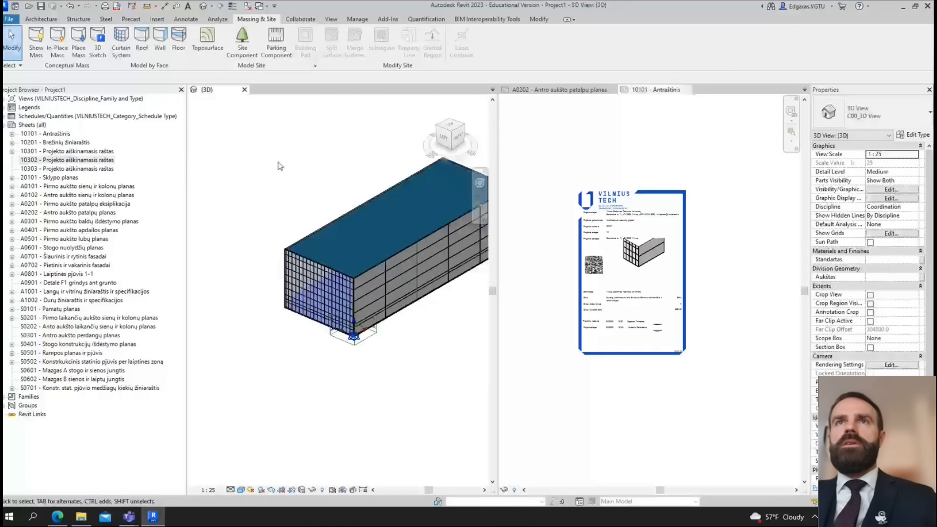
{"action": "scroll", "coordinate": [267, 175], "scroll_direction": "down", "scroll_amount": 1}
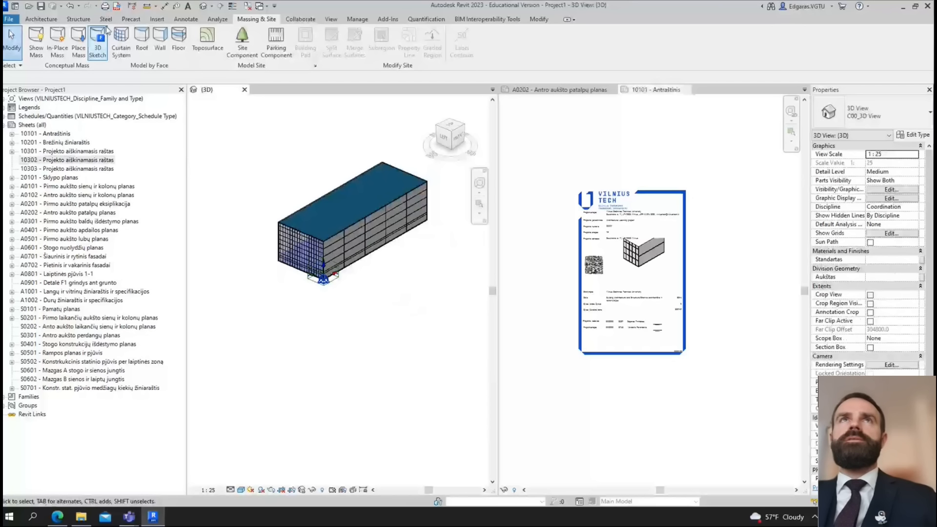
{"action": "left_click", "coordinate": [157, 19]}
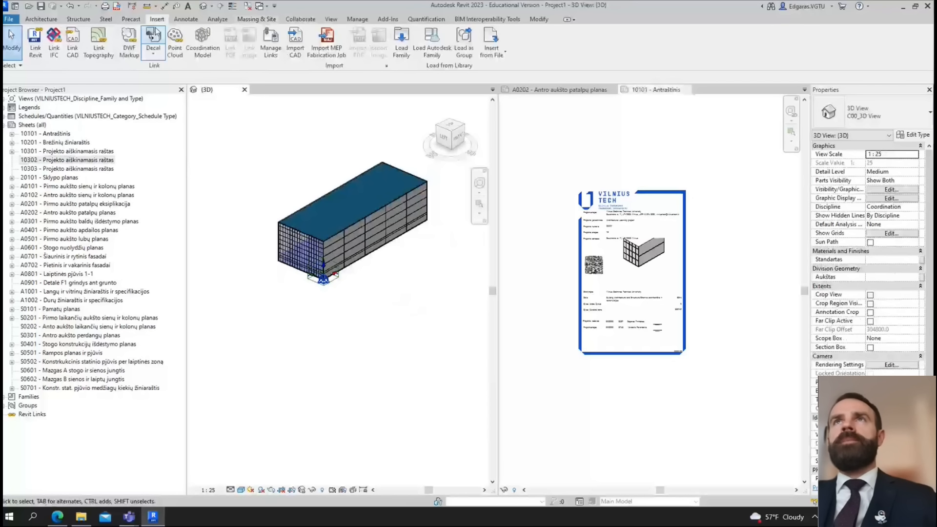
{"action": "left_click", "coordinate": [35, 57]}
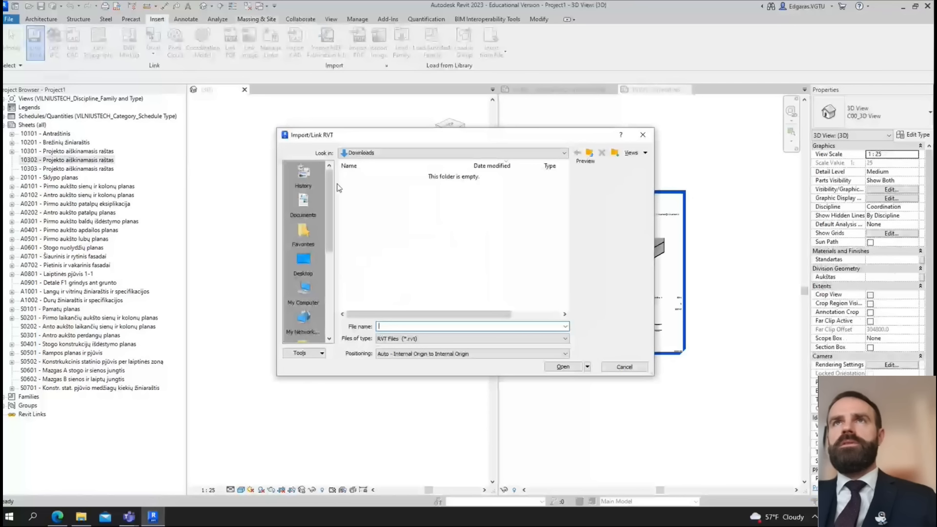
{"action": "scroll", "coordinate": [308, 234], "scroll_direction": "down", "scroll_amount": 3}
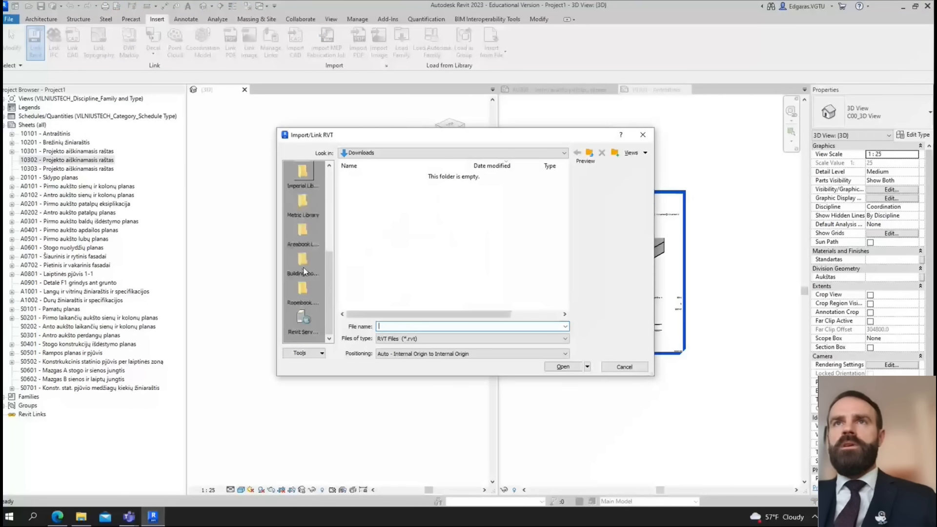
{"action": "left_click", "coordinate": [302, 176]}
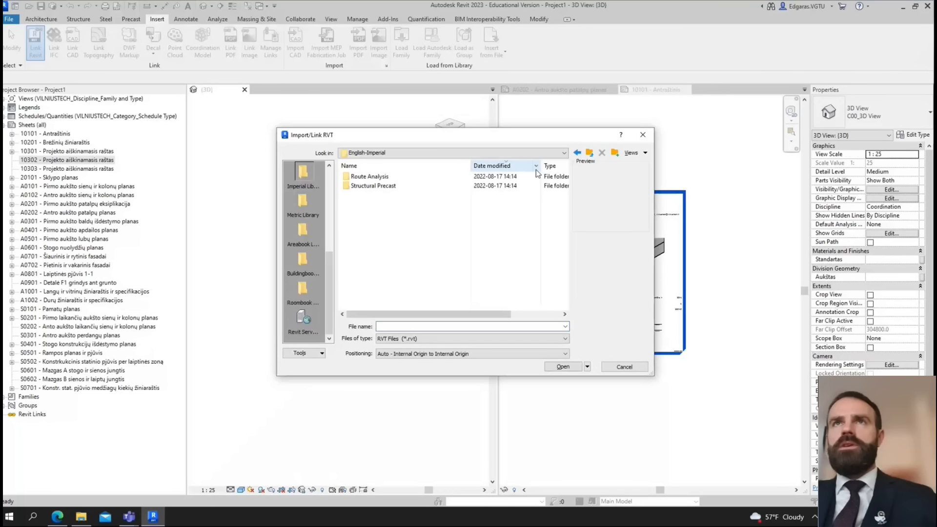
{"action": "left_click", "coordinate": [589, 153]}
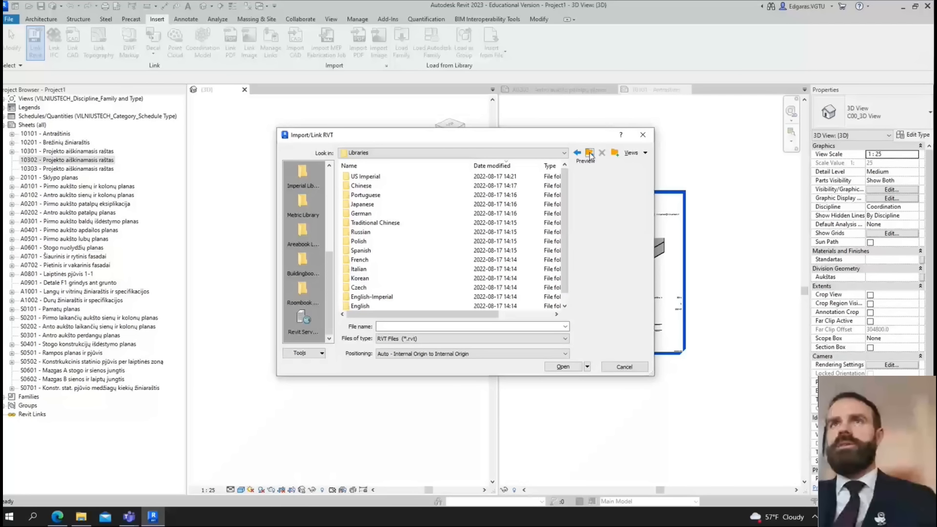
{"action": "left_click", "coordinate": [590, 153]}
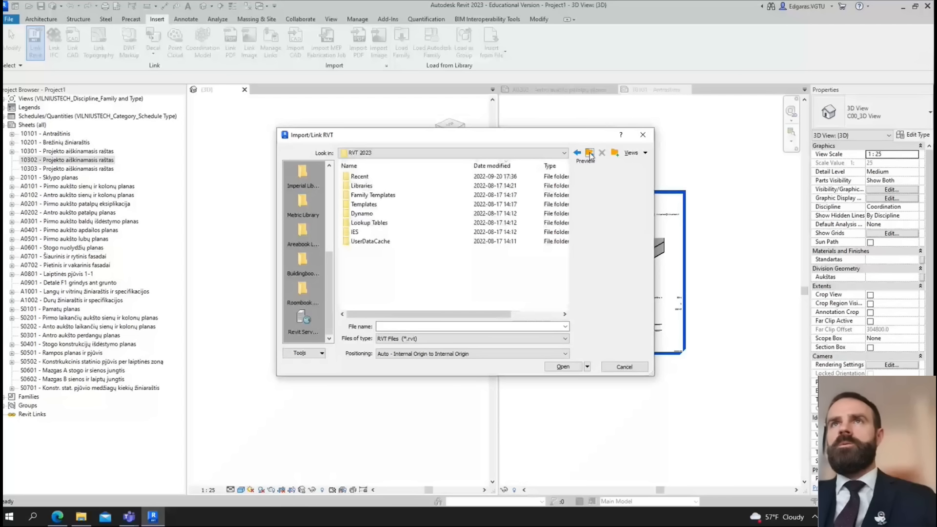
{"action": "left_click", "coordinate": [589, 153]}
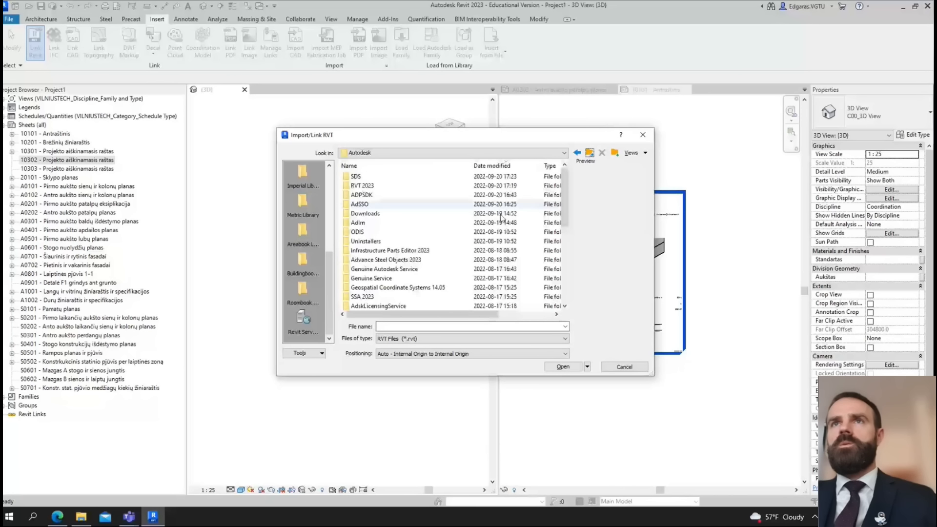
{"action": "scroll", "coordinate": [400, 287], "scroll_direction": "down", "scroll_amount": 5}
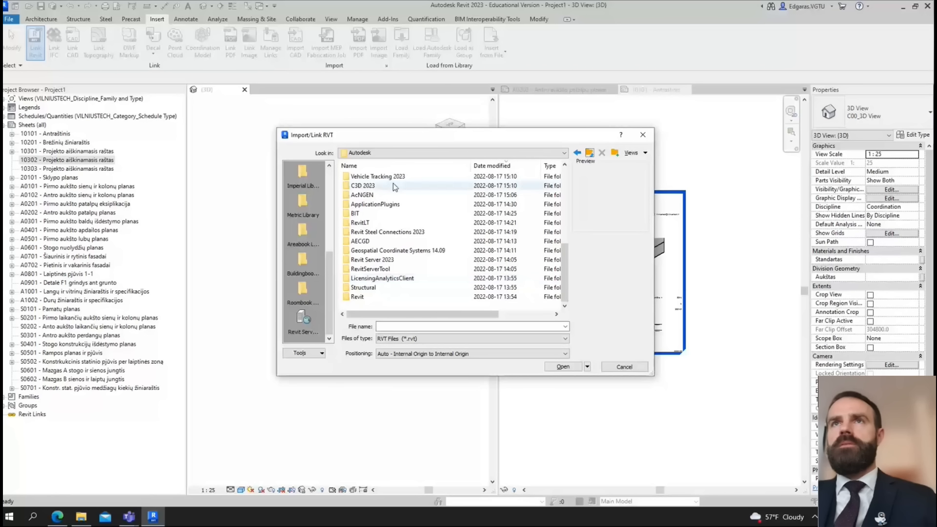
{"action": "left_click", "coordinate": [397, 164]}
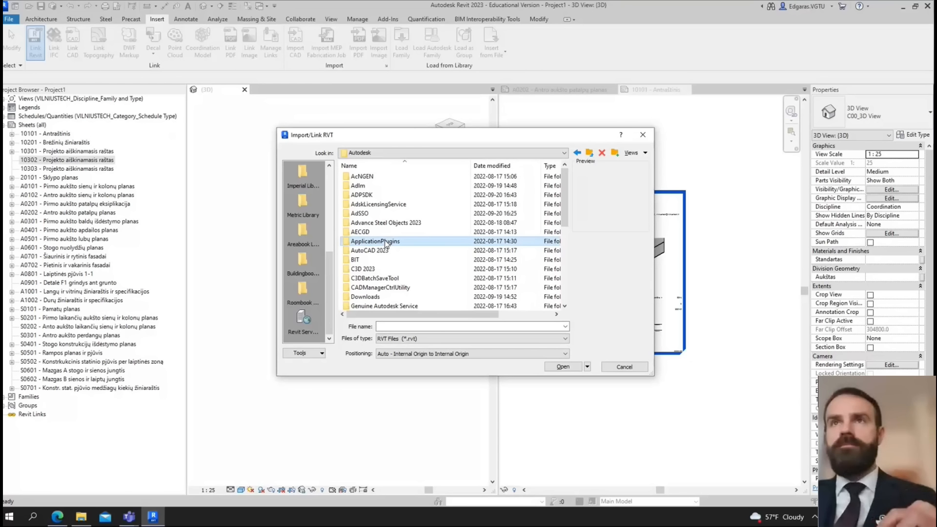
{"action": "scroll", "coordinate": [386, 259], "scroll_direction": "down", "scroll_amount": 5}
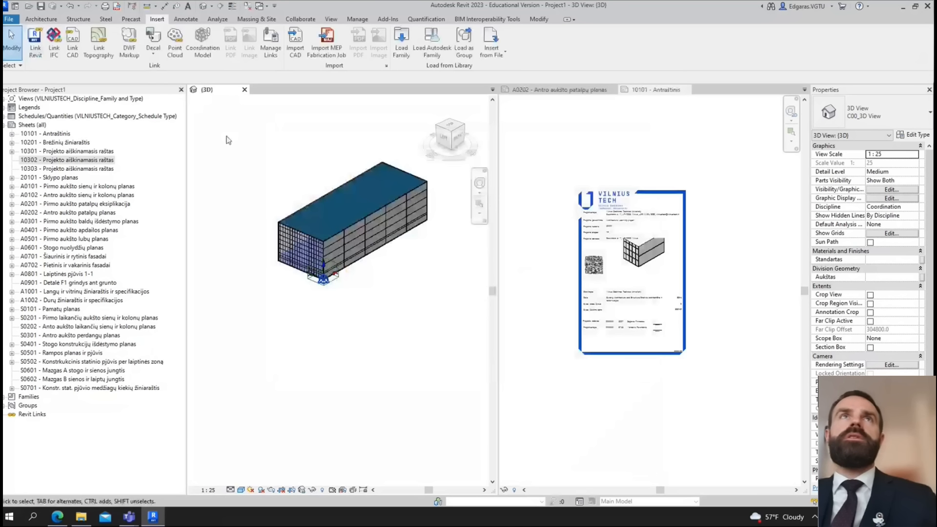
- Open the Revit sample file rst_advanced_sample_project from the Samples folder
{"action": "left_click", "coordinate": [10, 19]}
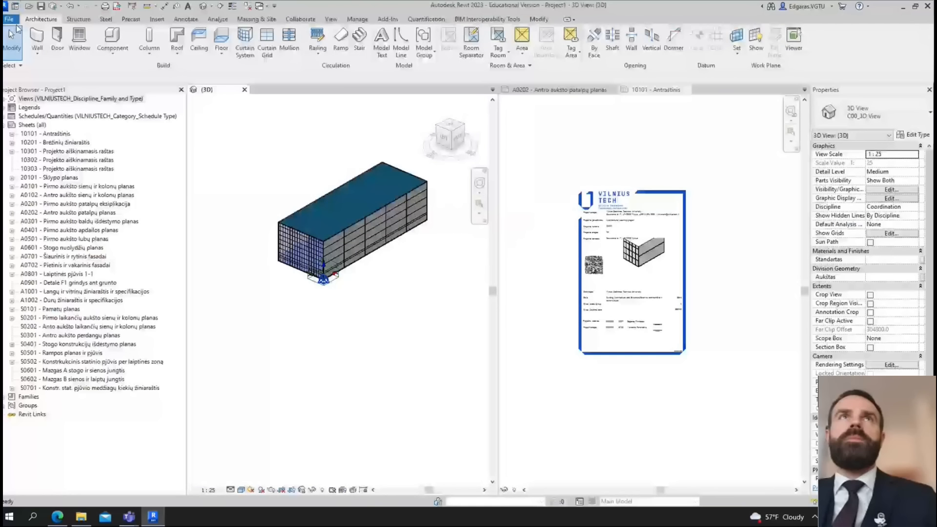
{"action": "left_click", "coordinate": [10, 19]}
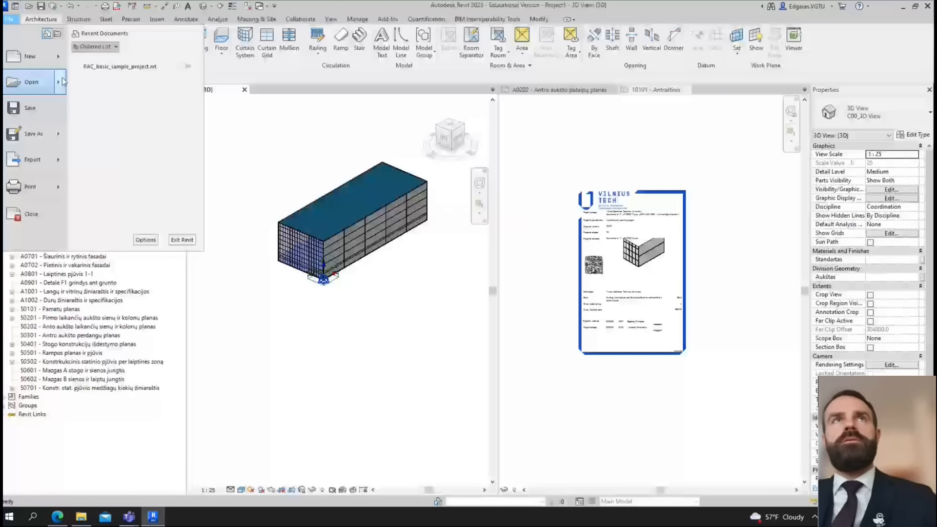
{"action": "mouse_move", "coordinate": [63, 78]}
{"action": "scroll", "coordinate": [121, 221], "scroll_direction": "down", "scroll_amount": 1}
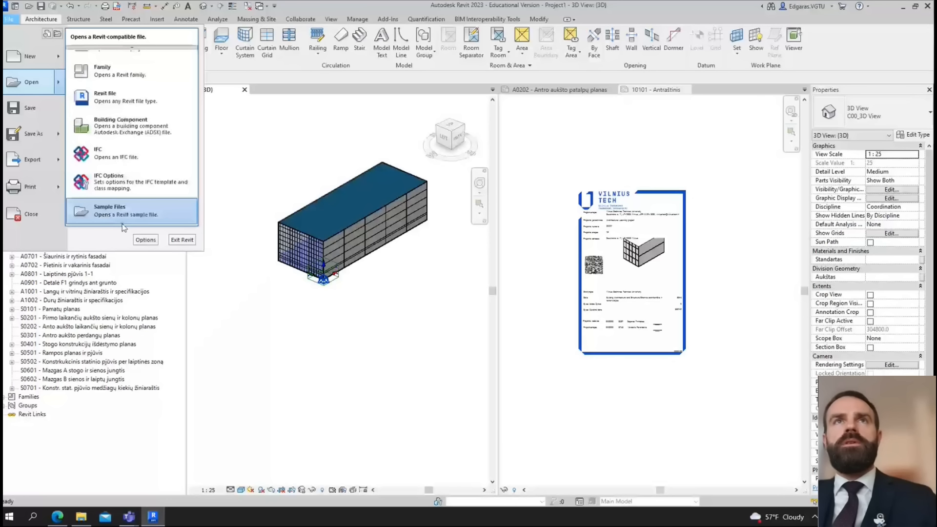
{"action": "left_click", "coordinate": [123, 218]}
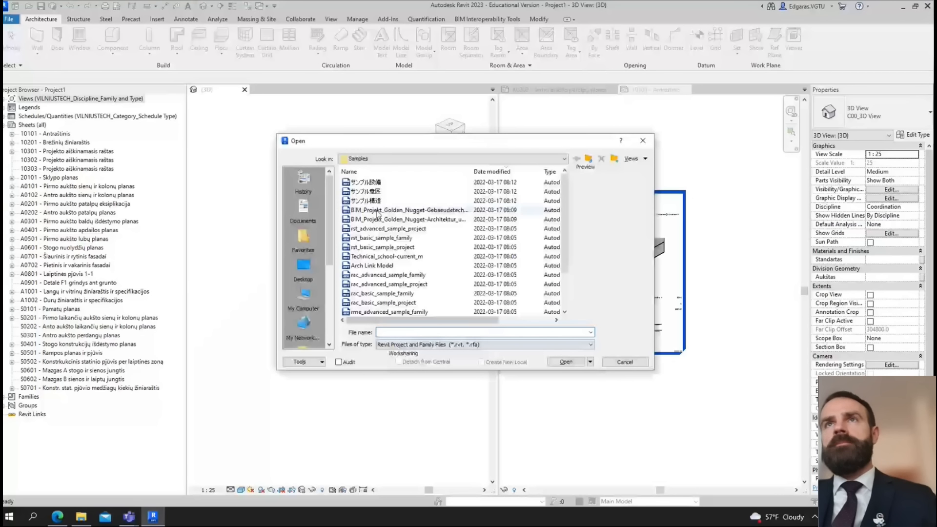
{"action": "left_click", "coordinate": [397, 219]}
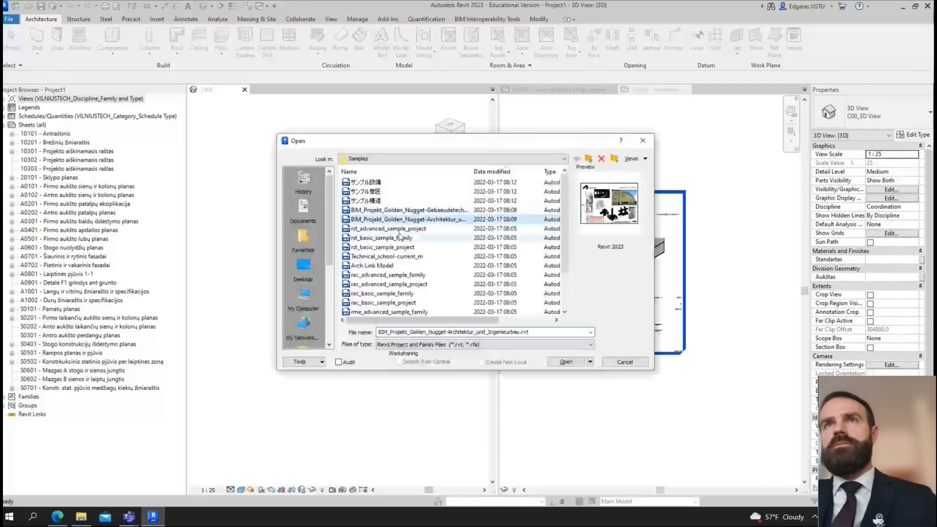
{"action": "left_click", "coordinate": [397, 228]}
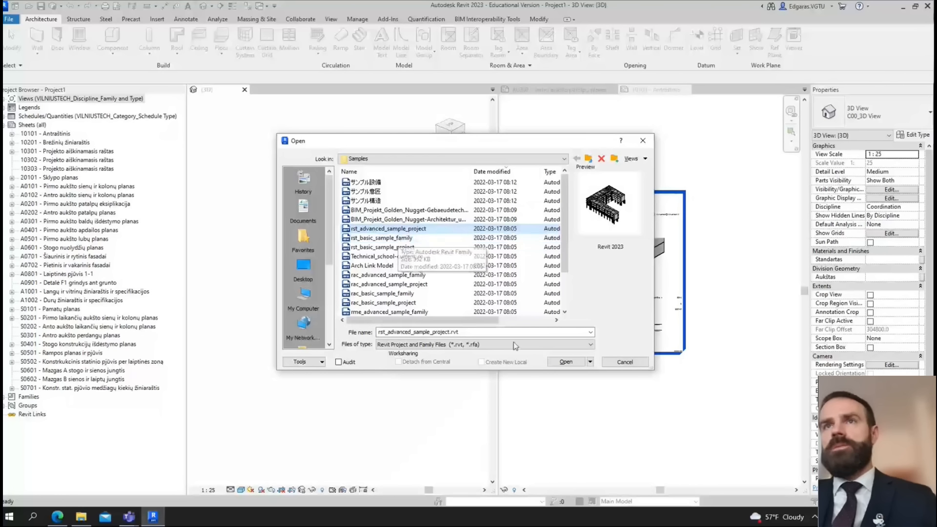
{"action": "left_click", "coordinate": [566, 362]}
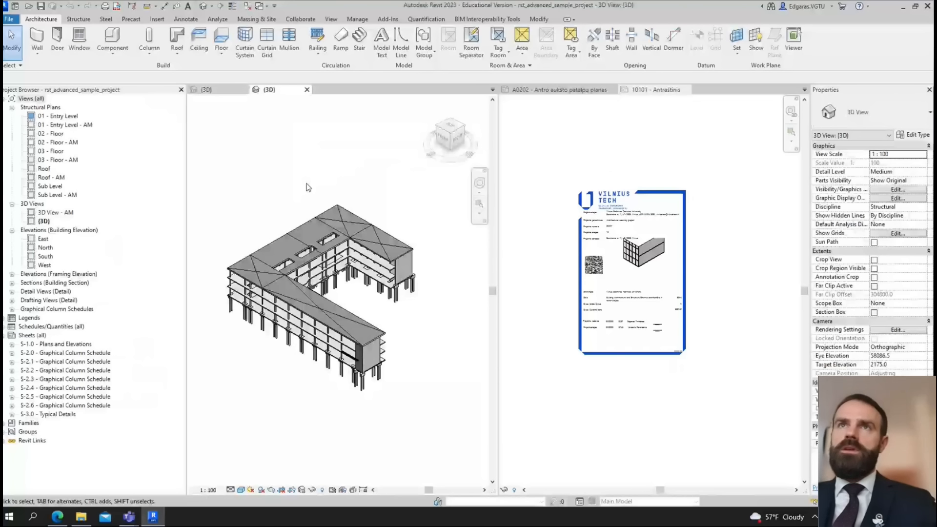
- Save the sample model as project file rst_advanced_sample_project.rvt in the 0_Projects folder under Documents
{"action": "left_click", "coordinate": [8, 20]}
{"action": "mouse_move", "coordinate": [56, 139]}
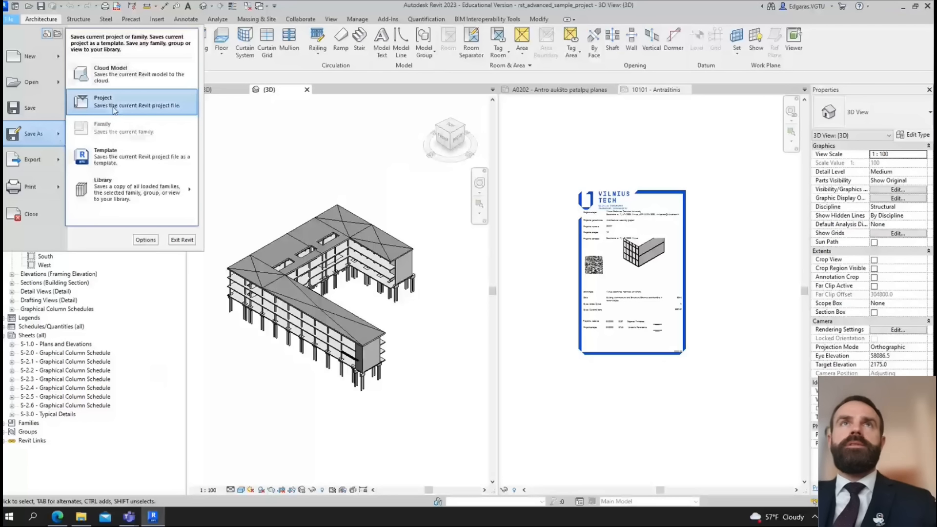
{"action": "left_click", "coordinate": [116, 111]}
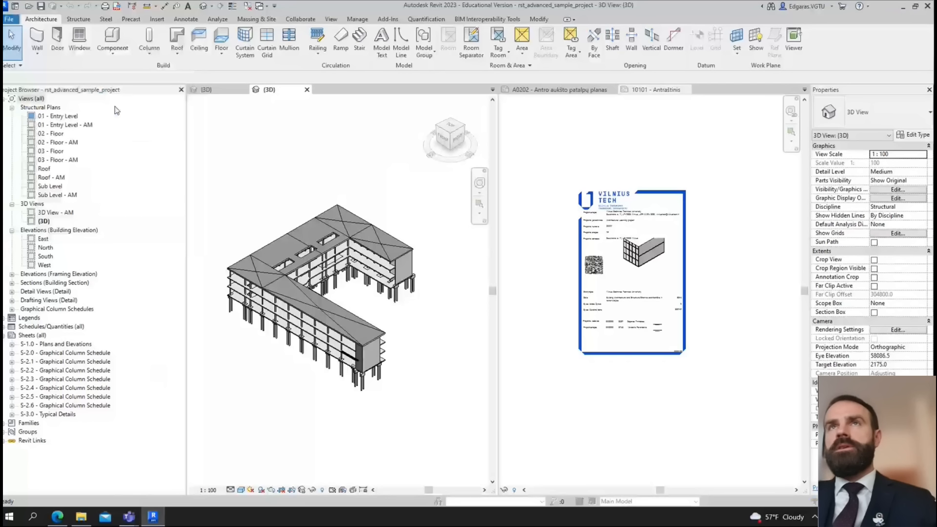
{"action": "left_click", "coordinate": [303, 210]}
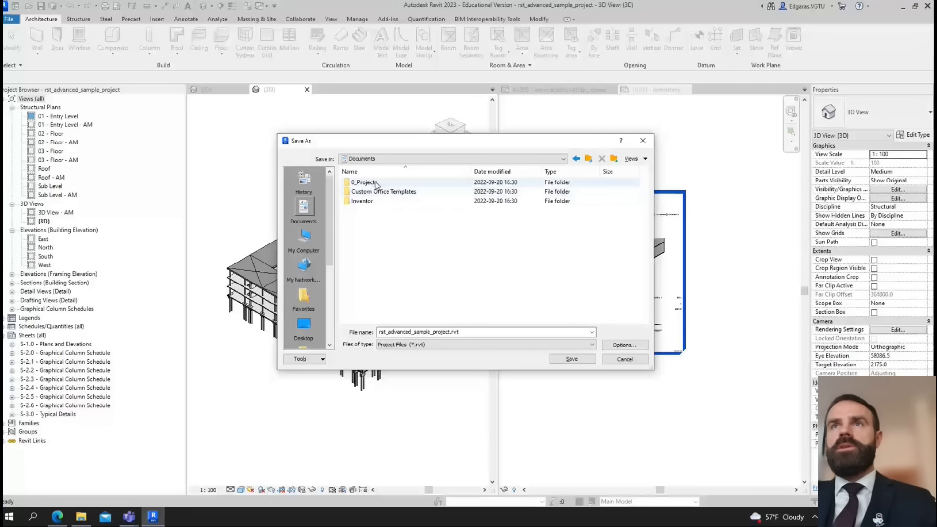
{"action": "double_click", "coordinate": [375, 183]}
{"action": "left_click", "coordinate": [571, 359]}
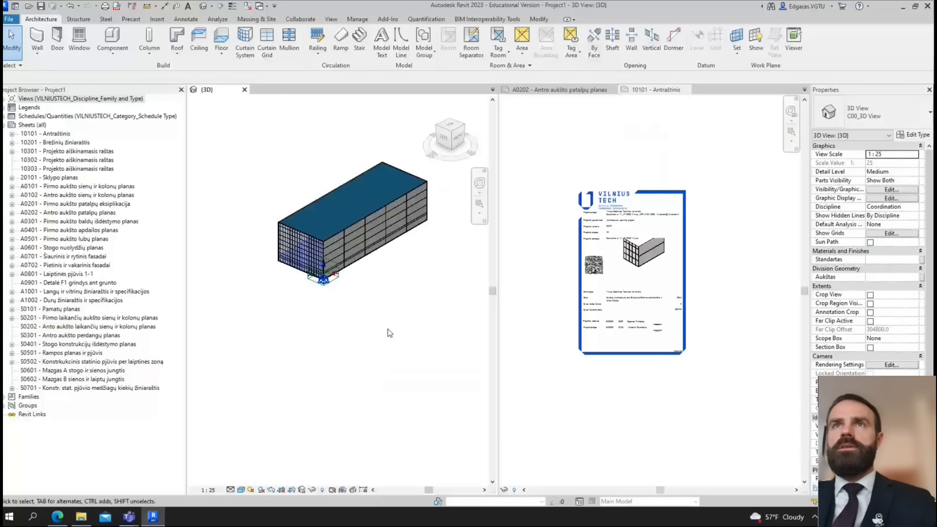
- Link rst_advanced_sample_project.rvt from 0_Projects into Project1 with positioning Auto - Internal Origin to Internal Origin
{"action": "middle_click_drag", "start_coordinate": [309, 148], "coordinate": [277, 171]}
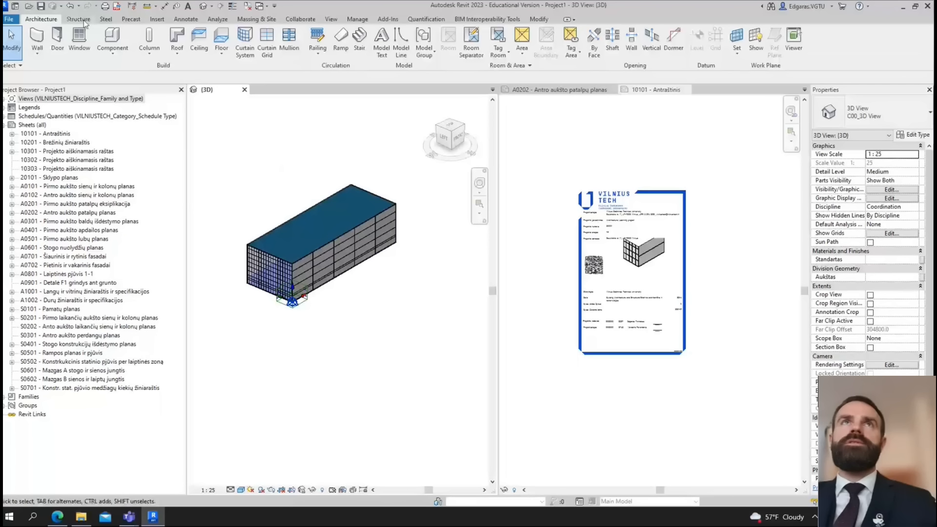
{"action": "left_click", "coordinate": [157, 19]}
{"action": "left_click", "coordinate": [34, 43]}
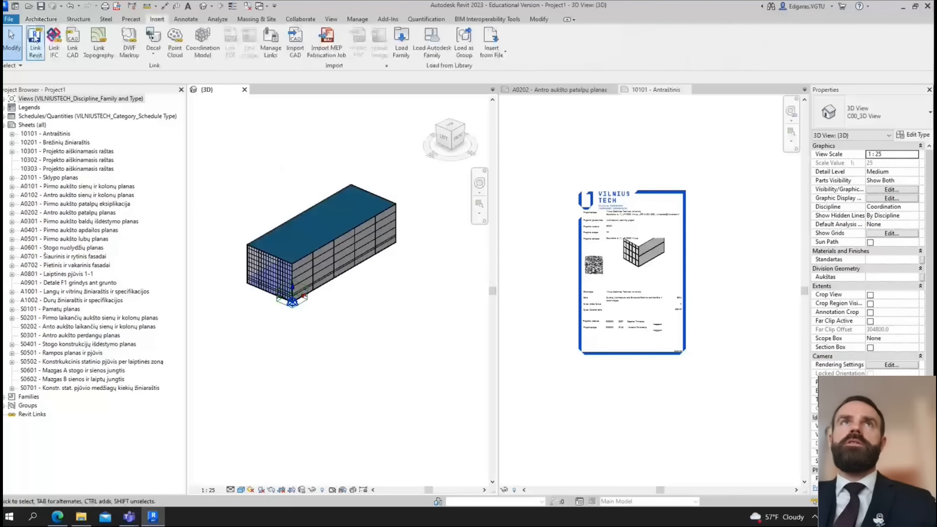
{"action": "left_click", "coordinate": [400, 186]}
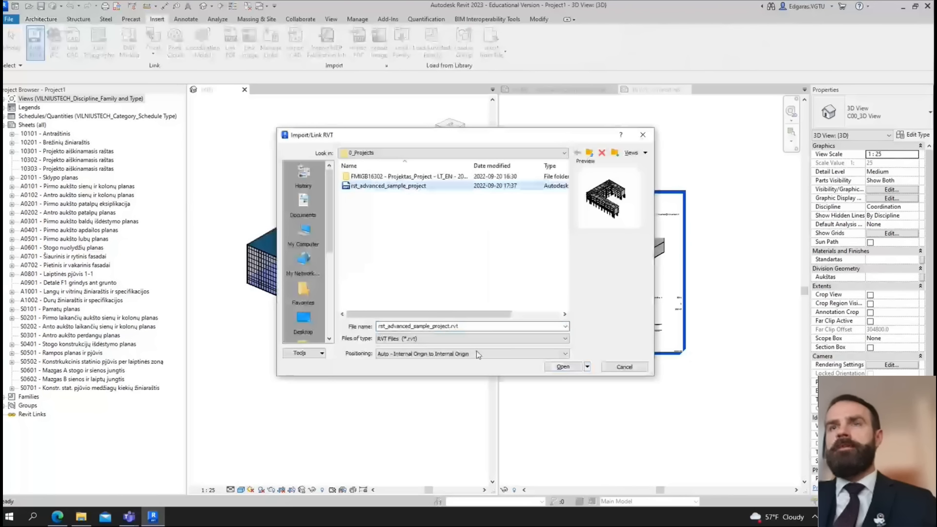
{"action": "left_click", "coordinate": [442, 354]}
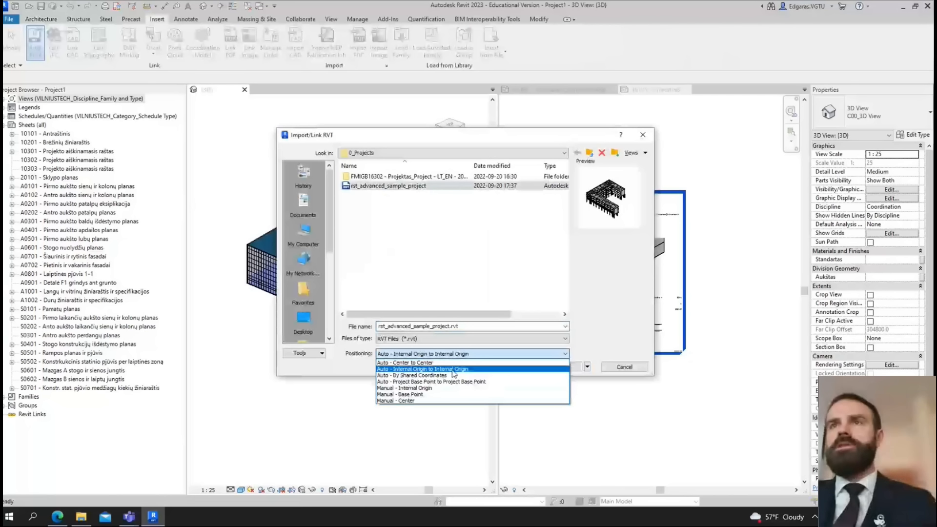
{"action": "left_click", "coordinate": [453, 370]}
{"action": "left_click", "coordinate": [562, 367]}
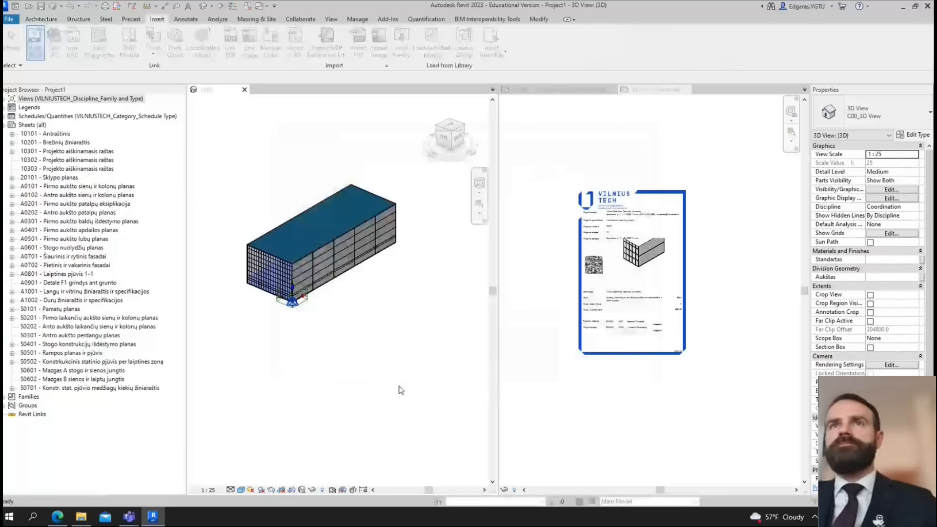
{"action": "left_click", "coordinate": [524, 293]}
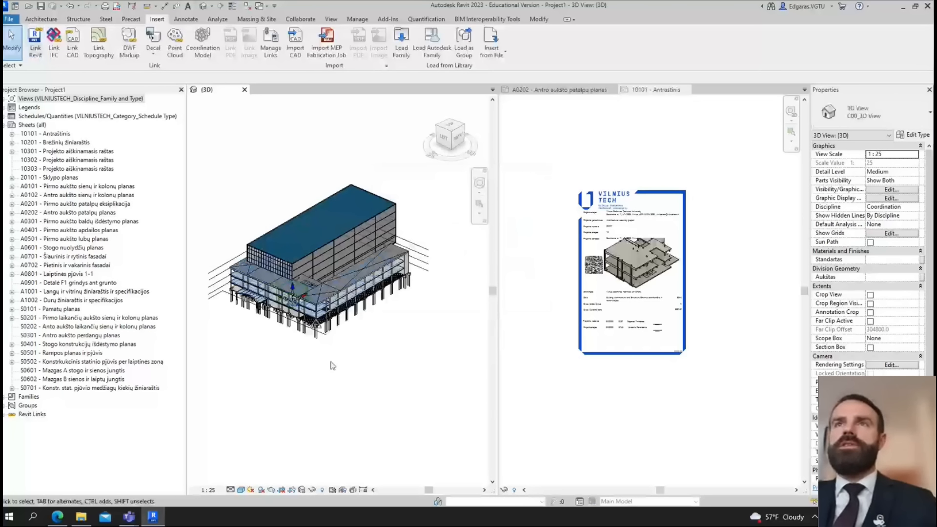
- Bind the linked rst_advanced_sample_project model into Project1, including attached details, levels and grids, and continue past the size prompt
{"action": "left_click", "coordinate": [373, 304]}
{"action": "left_click", "coordinate": [379, 315]}
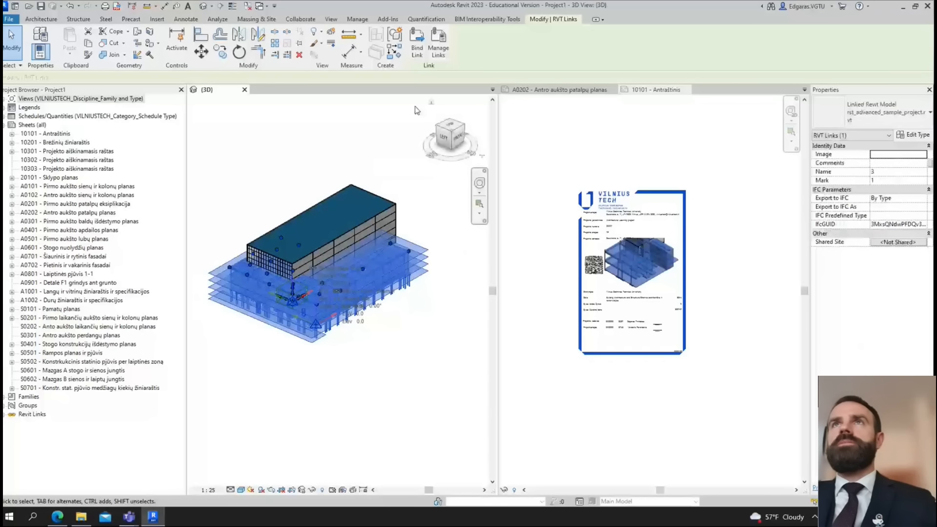
{"action": "left_click", "coordinate": [417, 54]}
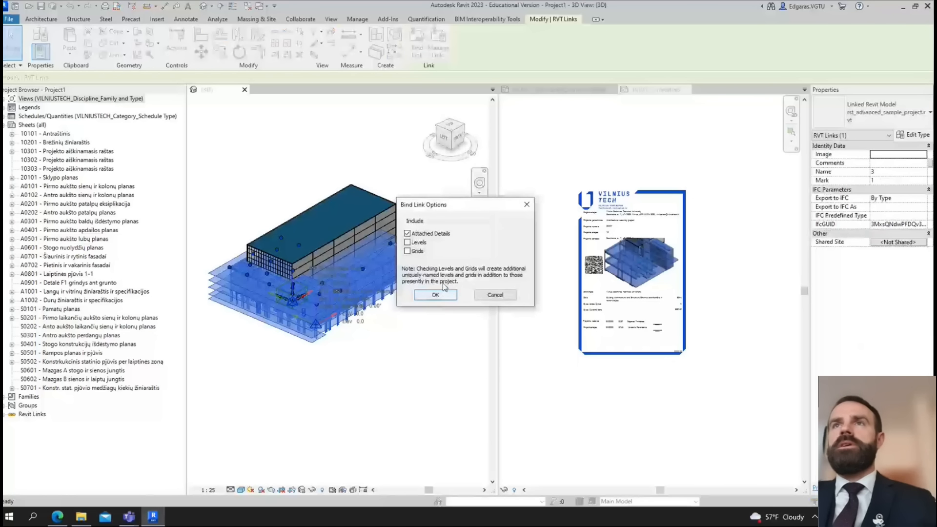
{"action": "left_click", "coordinate": [417, 243]}
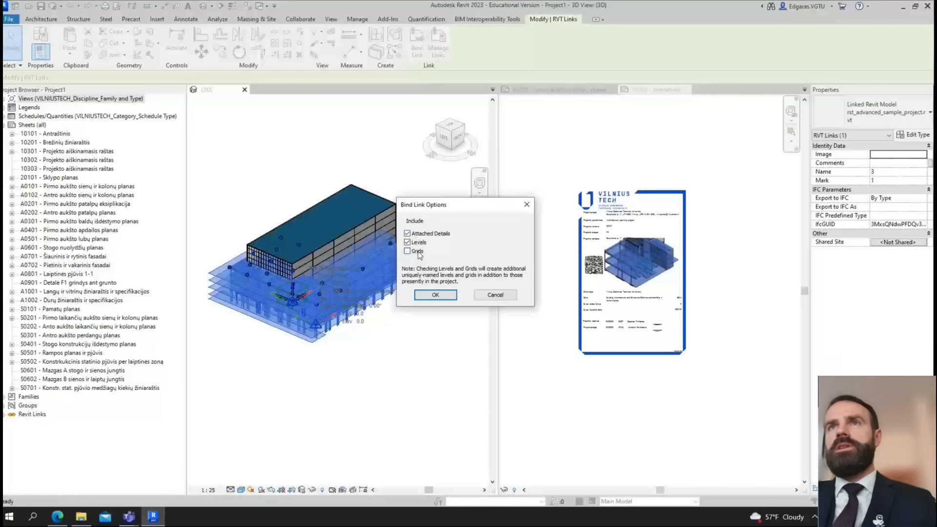
{"action": "left_click", "coordinate": [417, 251]}
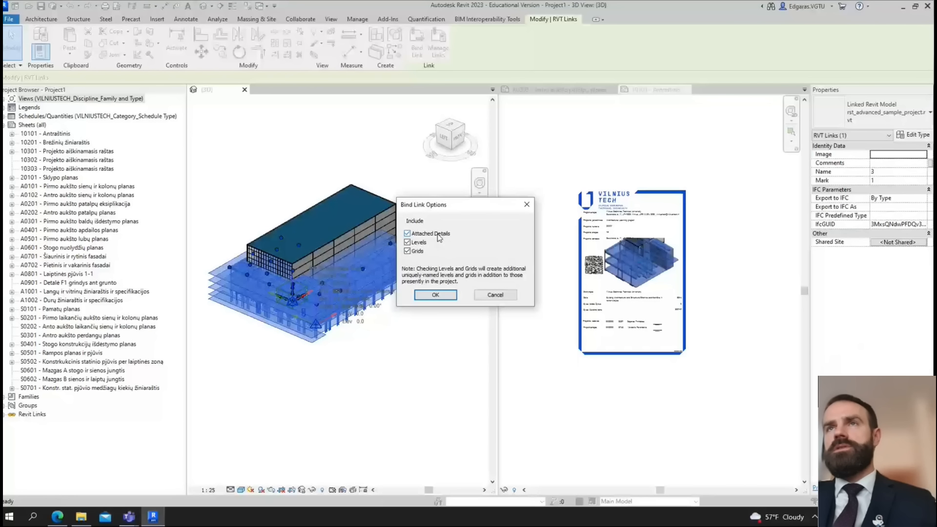
{"action": "left_click", "coordinate": [435, 295]}
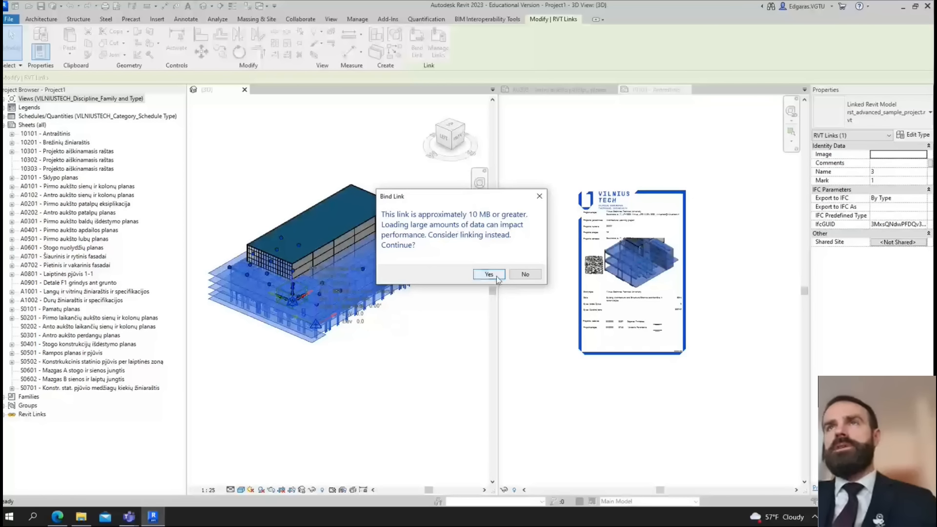
{"action": "left_click", "coordinate": [488, 274]}
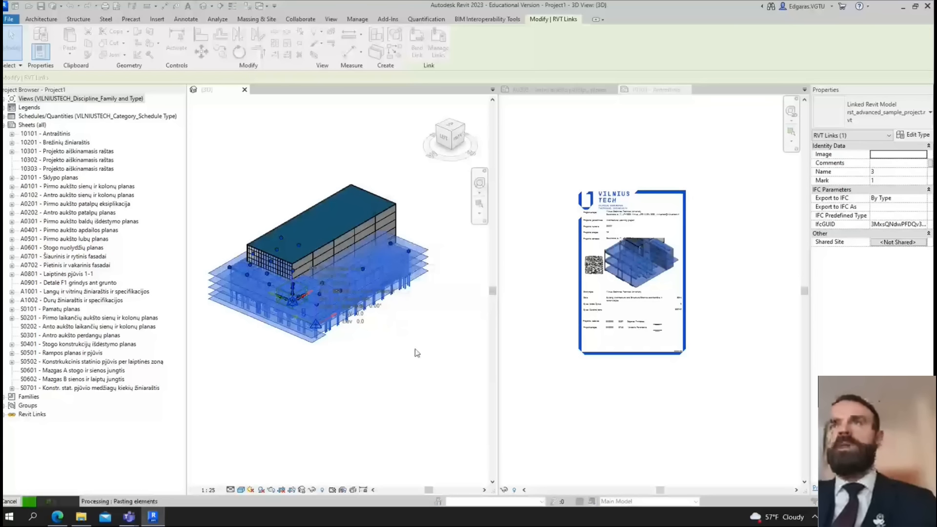
- Accept the duplicate types for the link binding, then cancel the binding error and clear the selection
{"action": "left_click", "coordinate": [503, 301]}
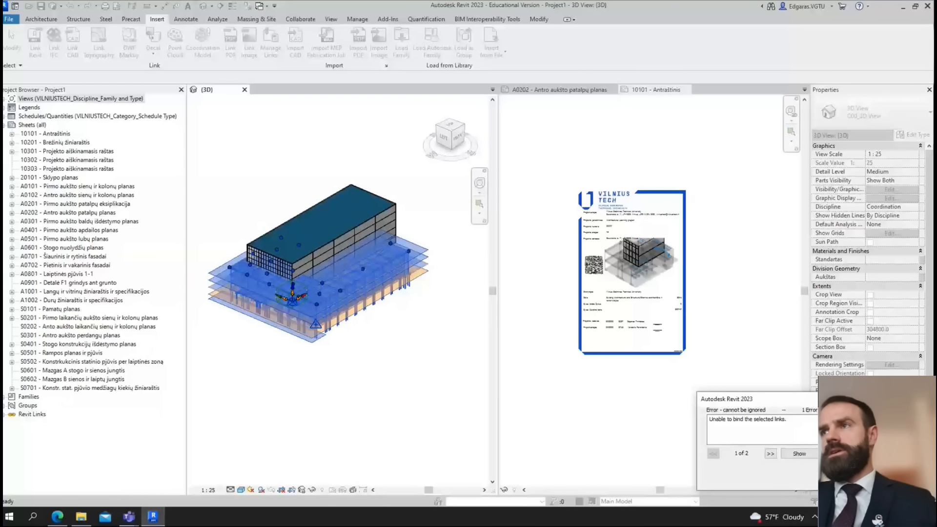
{"action": "key", "text": "Return"}
{"action": "left_click", "coordinate": [430, 346]}
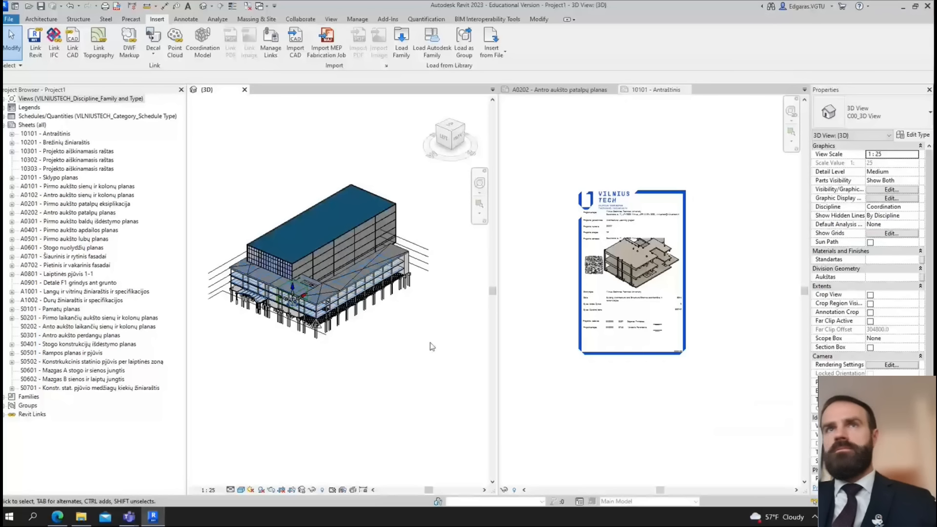
- Try to bind the linked structural model again without attached details, levels or grids, continuing past the size prompt and accepting duplicate types
{"action": "left_click", "coordinate": [376, 337]}
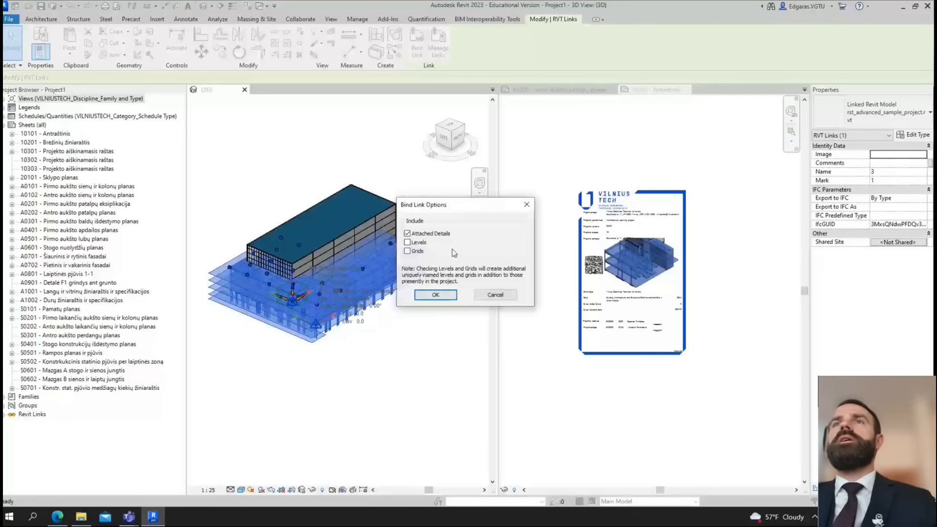
{"action": "left_click", "coordinate": [426, 235]}
{"action": "left_click", "coordinate": [444, 294]}
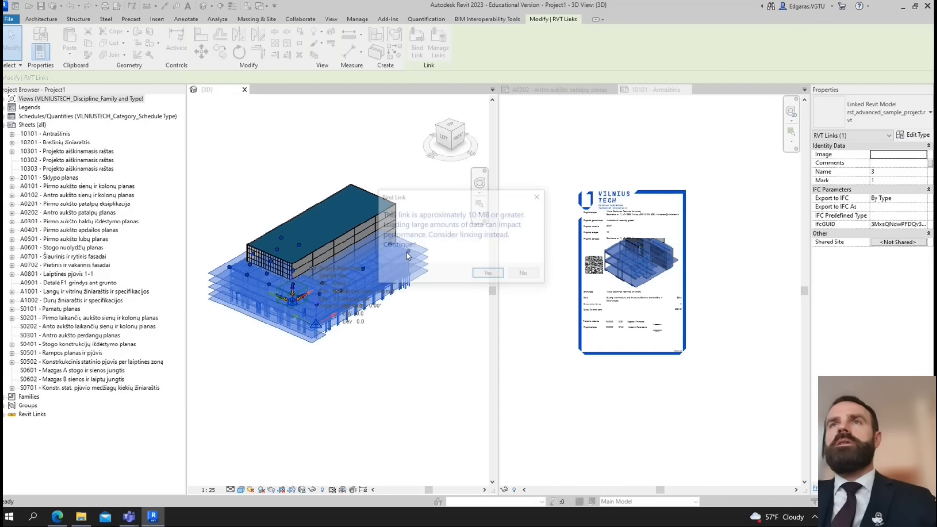
{"action": "left_click", "coordinate": [489, 272]}
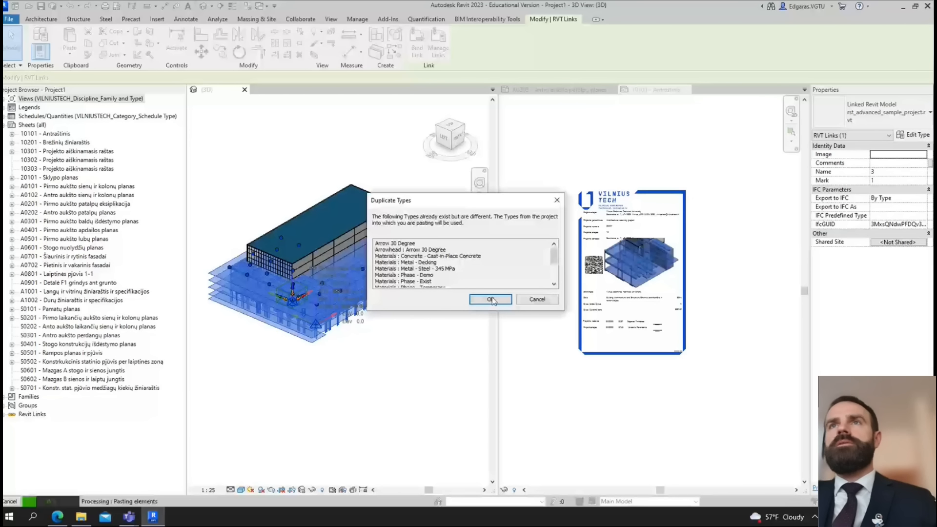
{"action": "left_click", "coordinate": [490, 299]}
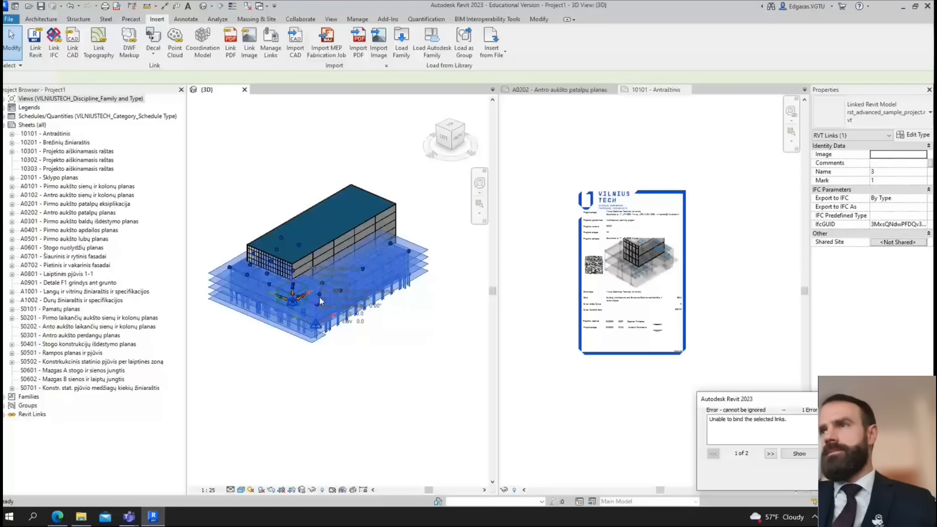
- Expand the bind error and warning details to find the affected link element, then cancel the operation
{"action": "left_click", "coordinate": [770, 453]}
{"action": "left_click", "coordinate": [881, 454]}
{"action": "left_click", "coordinate": [724, 339]}
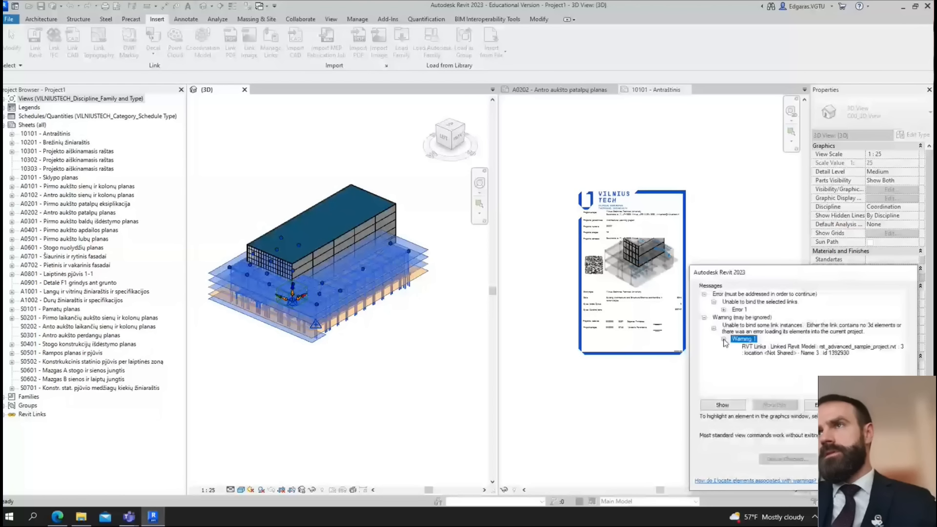
{"action": "left_click", "coordinate": [783, 352]}
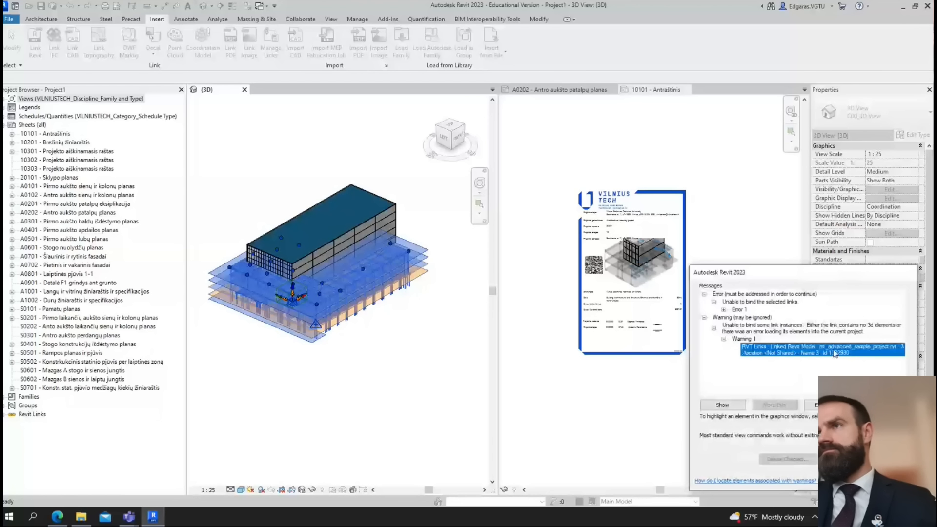
{"action": "left_click", "coordinate": [881, 459]}
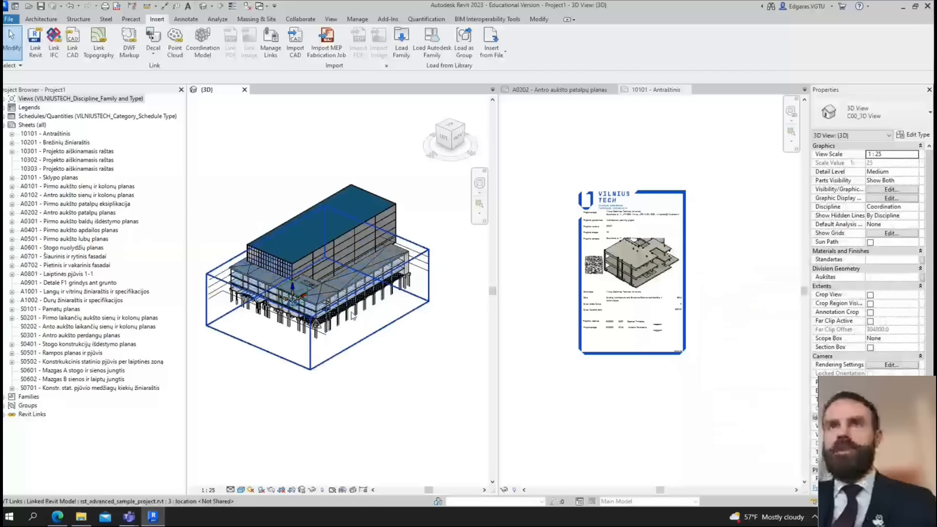
- Try to load rst_advanced_sample_project.rvt from 0_Projects as a group with attached details, levels and grids, accepting the prompts
{"action": "left_click", "coordinate": [464, 48]}
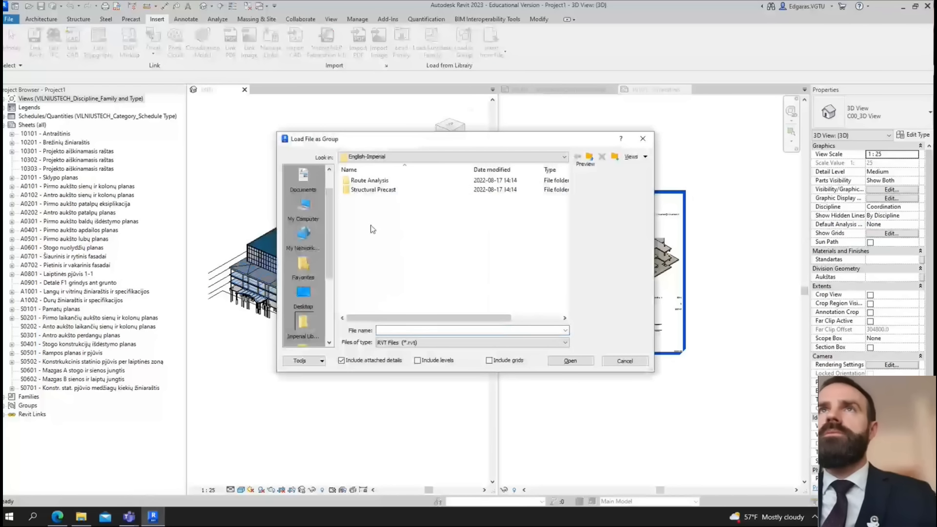
{"action": "left_click", "coordinate": [304, 180]}
{"action": "double_click", "coordinate": [366, 180]}
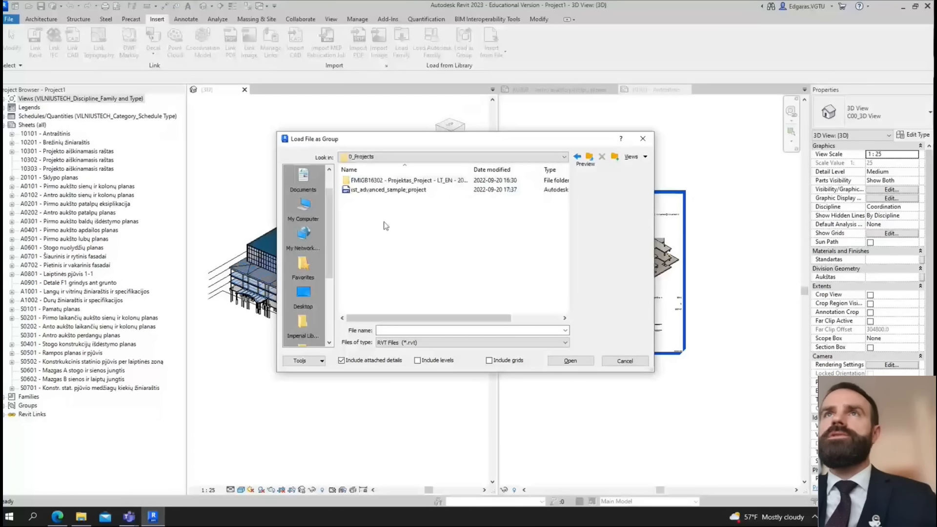
{"action": "left_click", "coordinate": [388, 190]}
{"action": "left_click", "coordinate": [437, 361]}
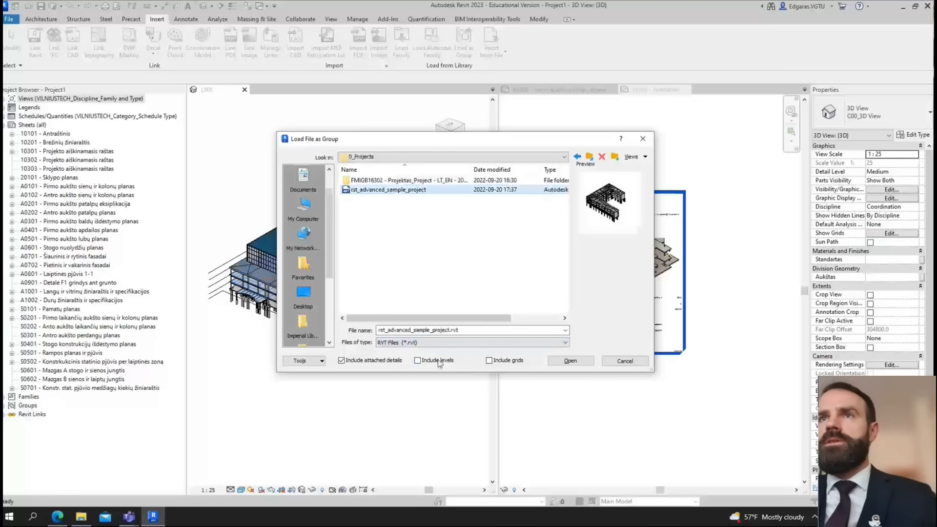
{"action": "left_click", "coordinate": [508, 361]}
{"action": "left_click", "coordinate": [569, 361]}
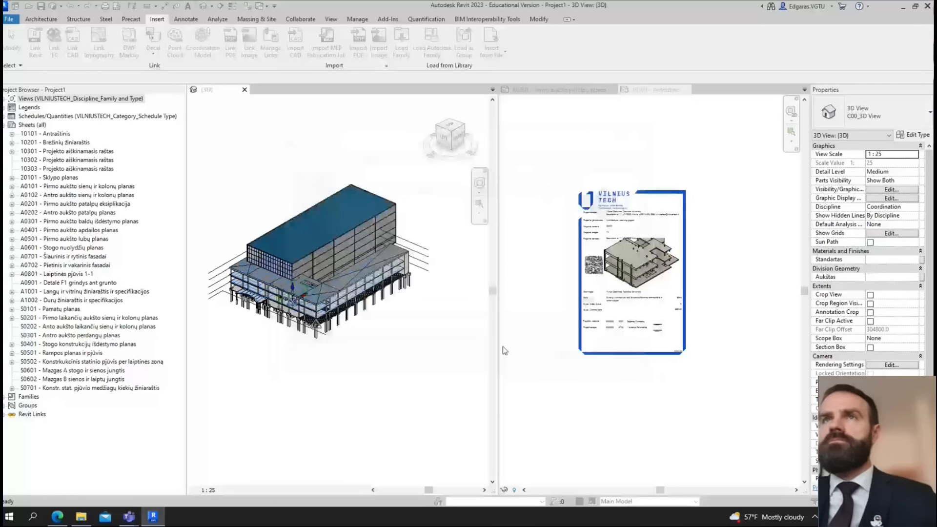
{"action": "left_click", "coordinate": [488, 277]}
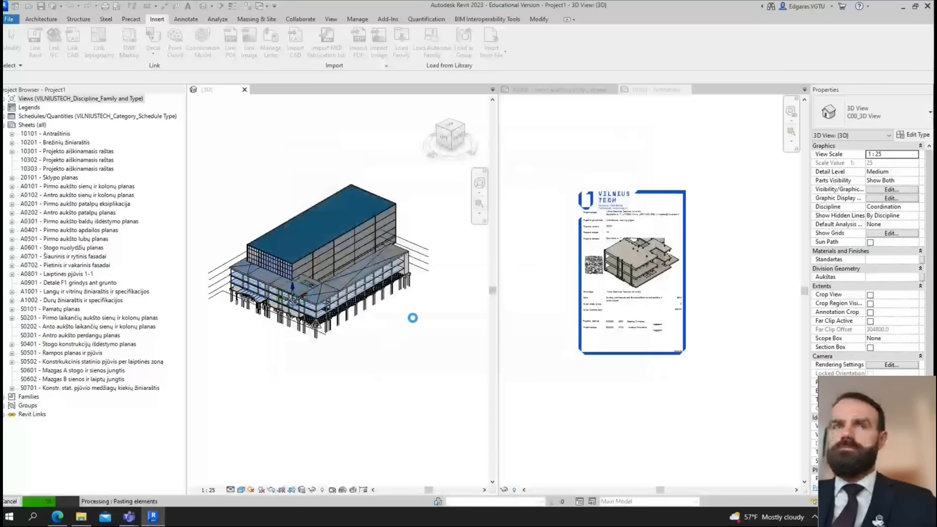
{"action": "key", "text": "Return"}
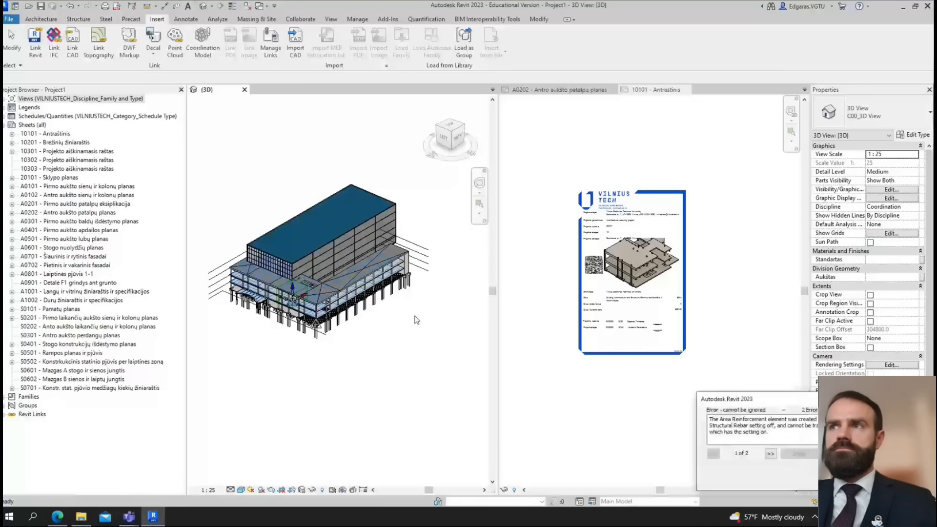
- Review both group-loading error messages, cancel the load, and leave the linked model deselected
{"action": "left_click", "coordinate": [773, 453]}
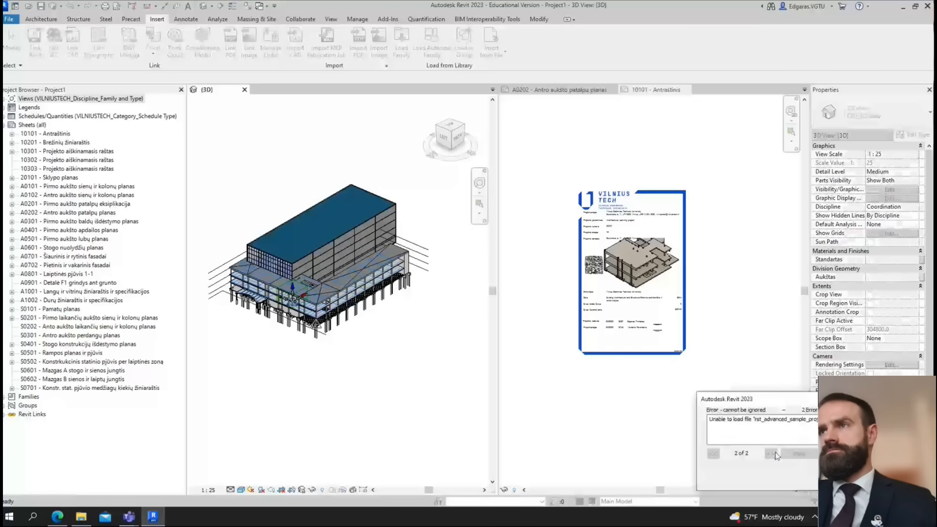
{"action": "left_click", "coordinate": [712, 453]}
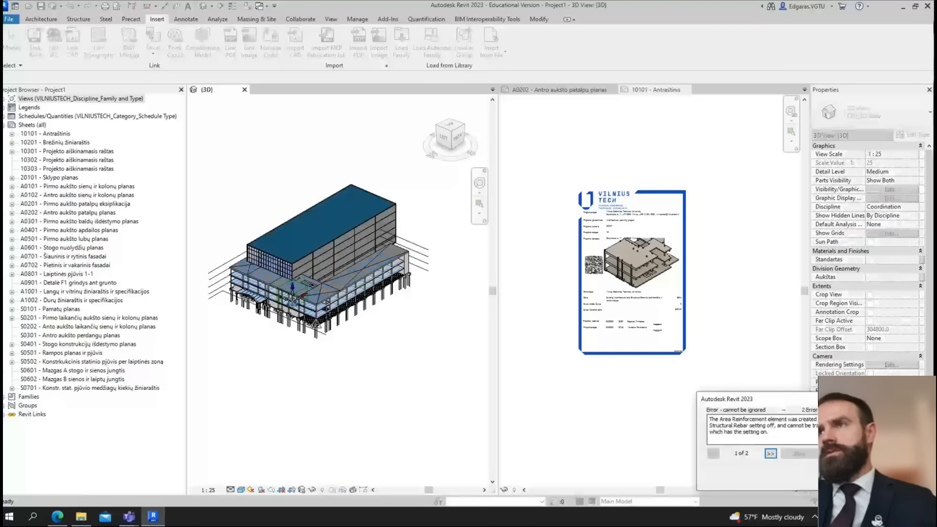
{"action": "left_click", "coordinate": [770, 454]}
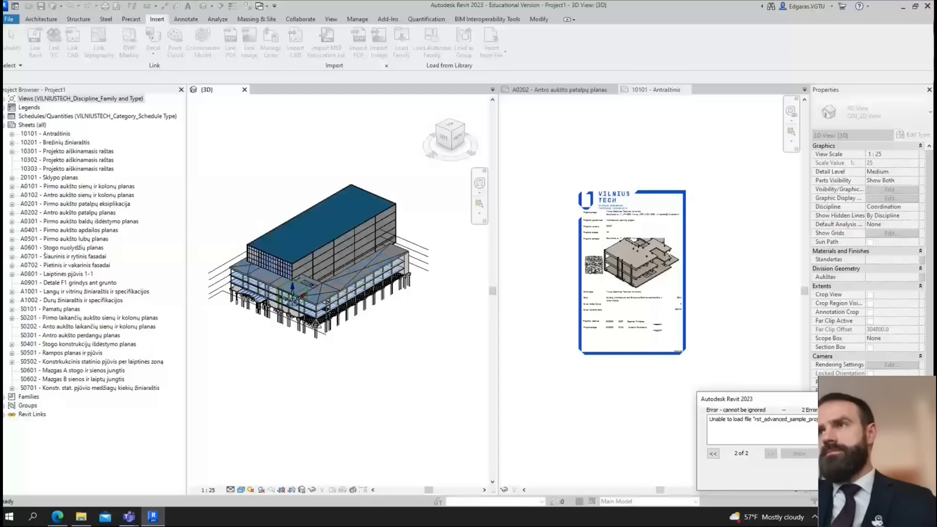
{"action": "left_click", "coordinate": [879, 476]}
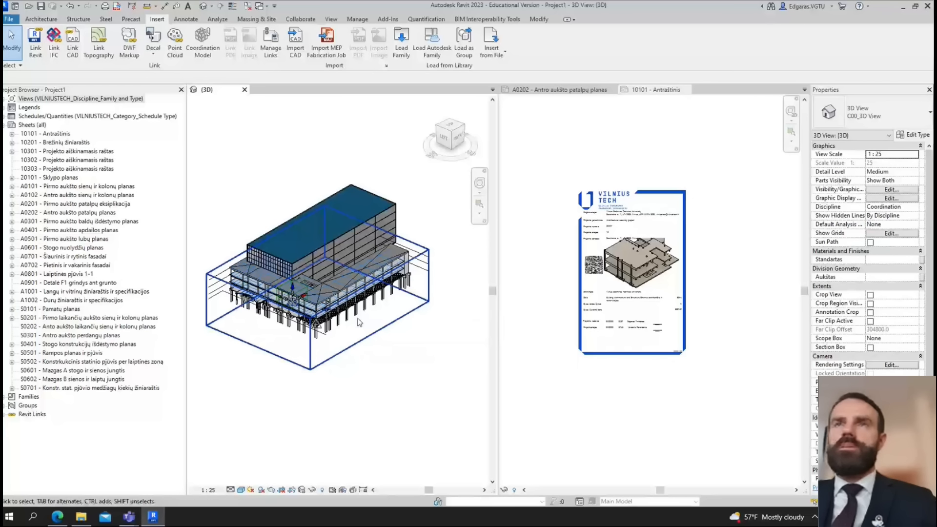
{"action": "left_click", "coordinate": [362, 312]}
{"action": "left_click", "coordinate": [429, 341]}
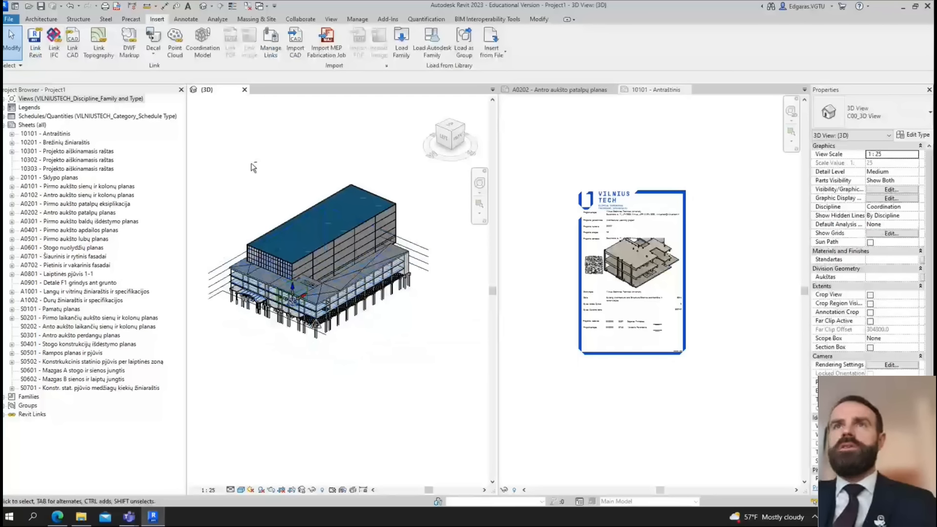
- Inspect the 3D model from another side, then open sheets 10201 and 20101 and examine the site plan's grids
{"action": "middle_click_drag", "start_coordinate": [253, 168], "coordinate": [365, 211], "text": "shift"}
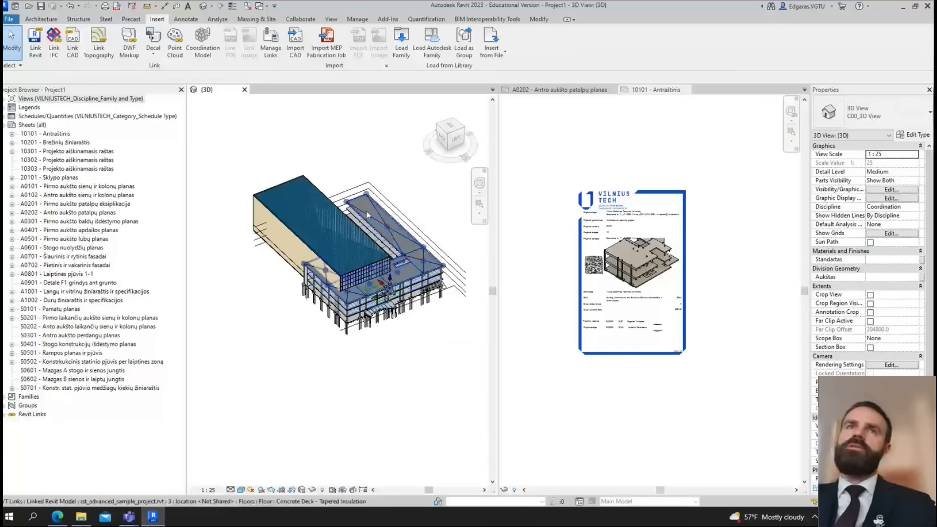
{"action": "double_click", "coordinate": [64, 142]}
{"action": "double_click", "coordinate": [61, 177]}
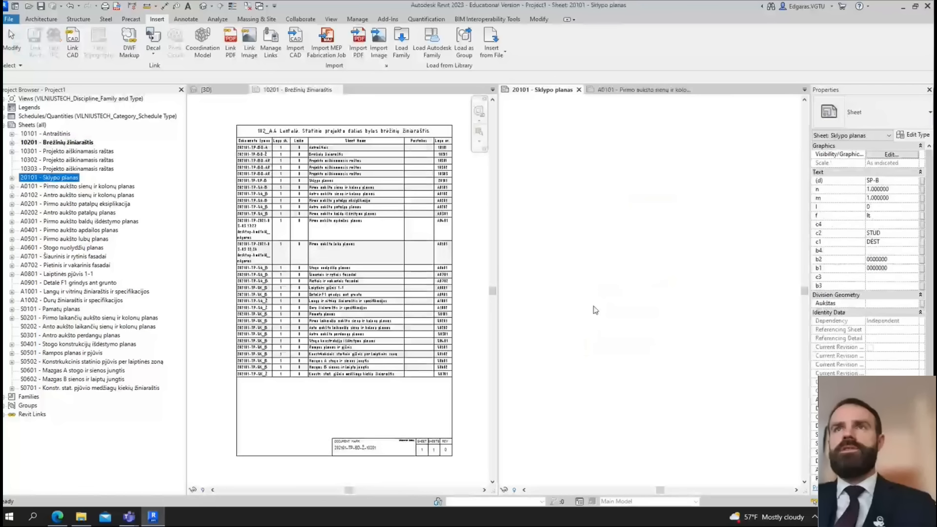
{"action": "scroll", "coordinate": [574, 302], "scroll_direction": "up", "scroll_amount": 10}
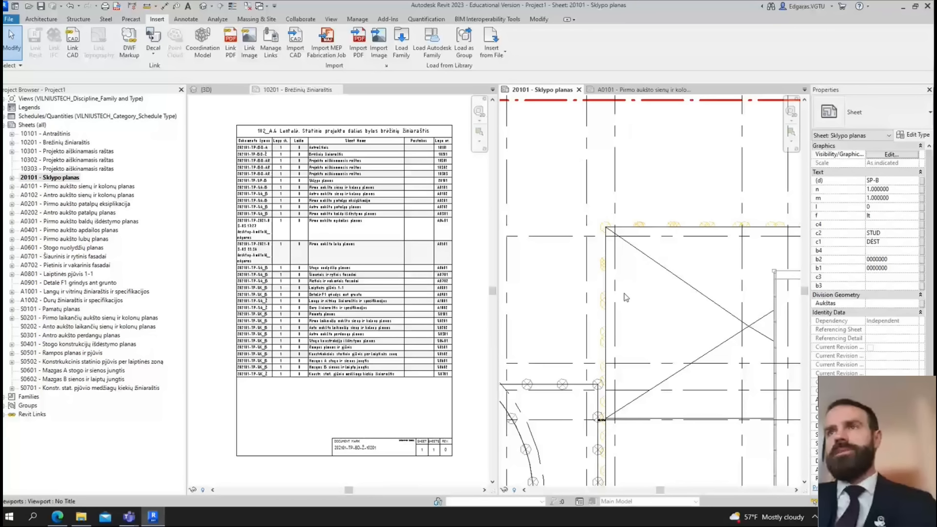
{"action": "scroll", "coordinate": [626, 297], "scroll_direction": "down", "scroll_amount": 8}
{"action": "scroll", "coordinate": [548, 266], "scroll_direction": "up", "scroll_amount": 3}
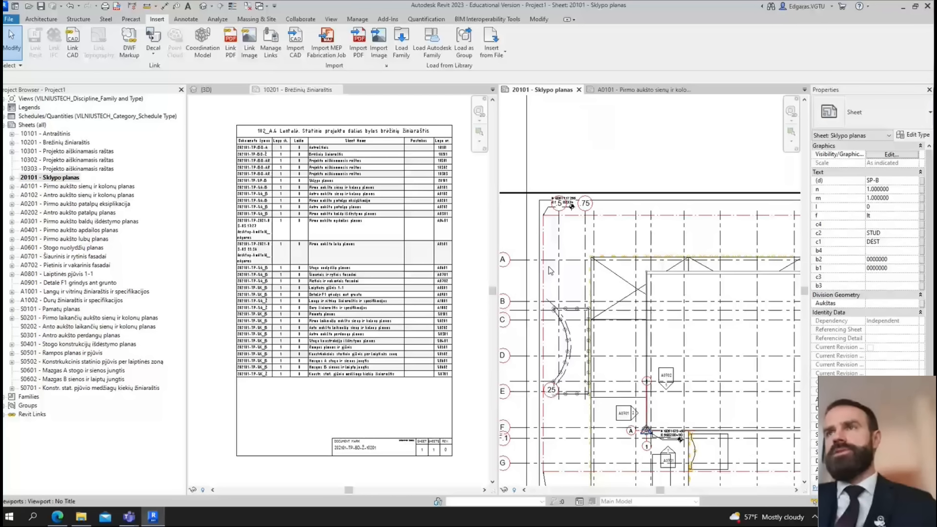
{"action": "scroll", "coordinate": [548, 266], "scroll_direction": "down", "scroll_amount": 3}
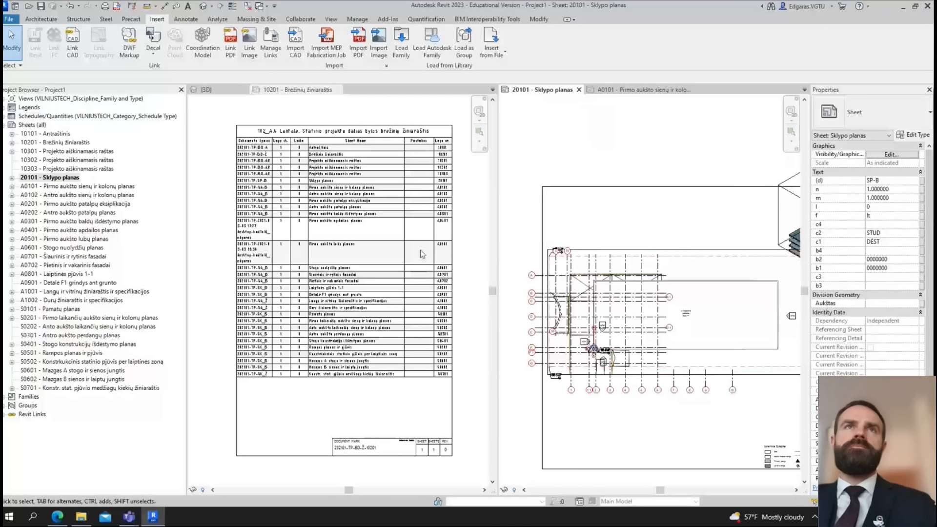
- Open sheet A0101 with the first-floor wall and column plan to examine it, then return to the 3D view
{"action": "double_click", "coordinate": [48, 187]}
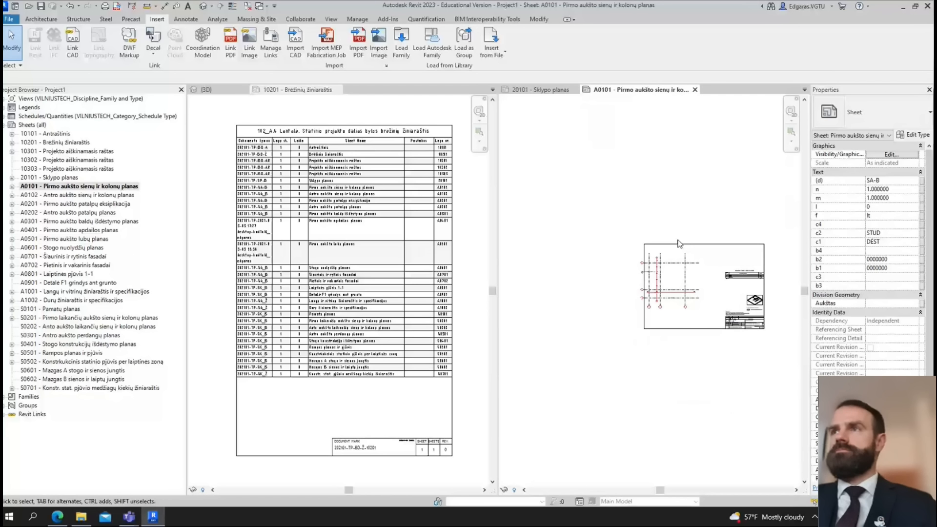
{"action": "middle_click_drag", "start_coordinate": [595, 286], "coordinate": [666, 284]}
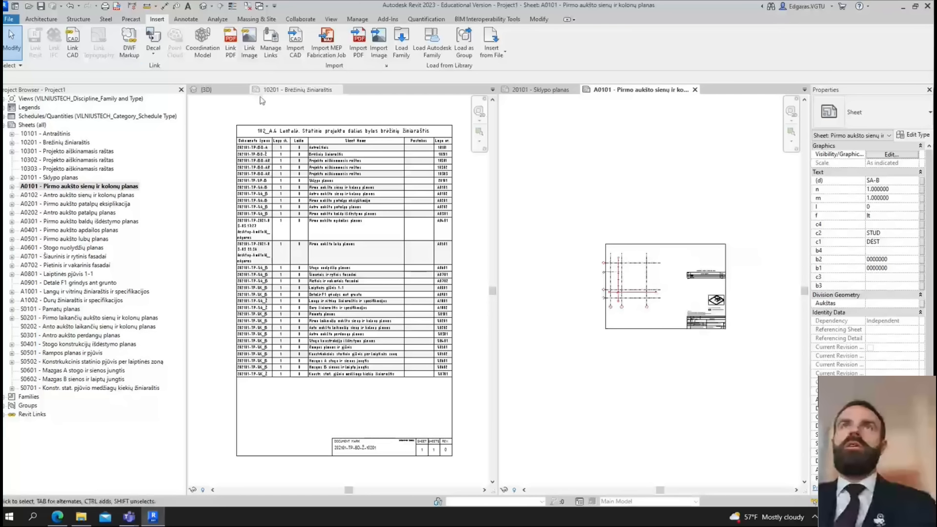
{"action": "left_click", "coordinate": [207, 90]}
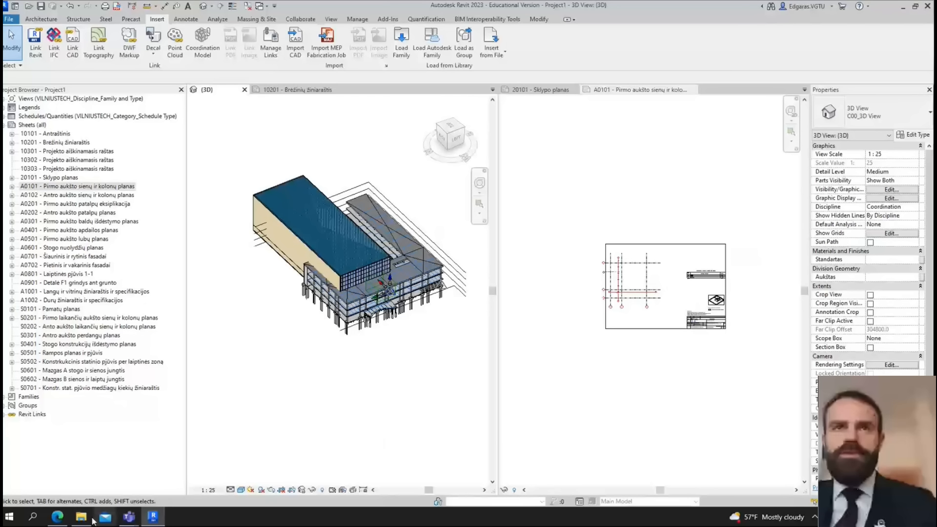
- Switch to the browser and view the Trimble Connect project examples folder, then Plannerly's BEP plan and Scope pages
{"action": "left_click", "coordinate": [57, 517]}
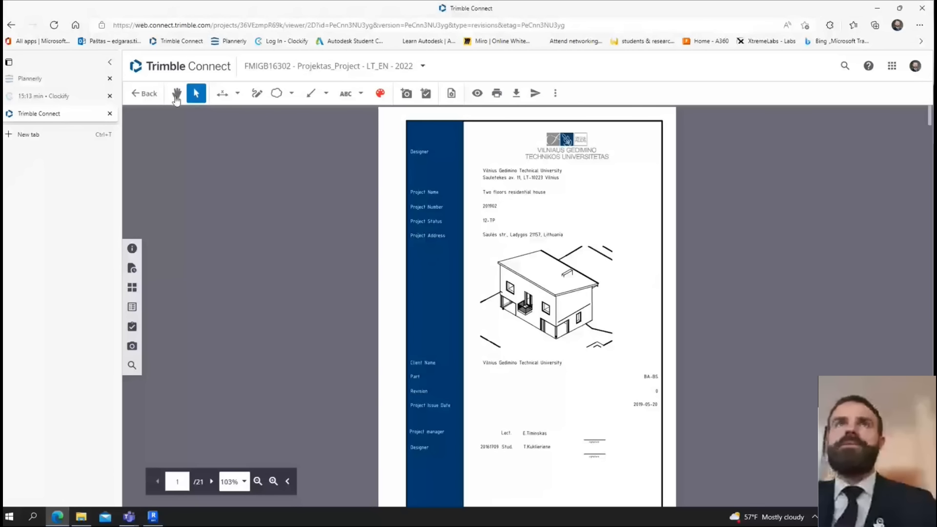
{"action": "left_click", "coordinate": [154, 93]}
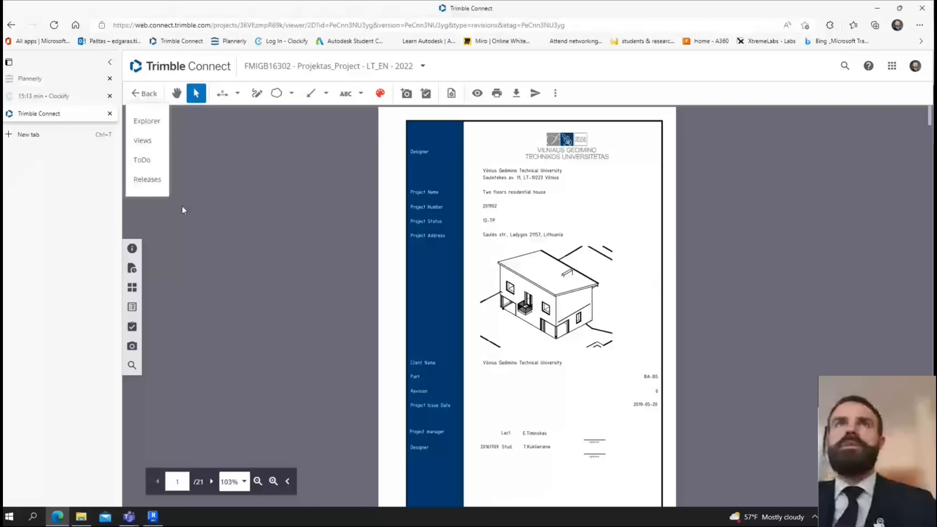
{"action": "left_click", "coordinate": [147, 122]}
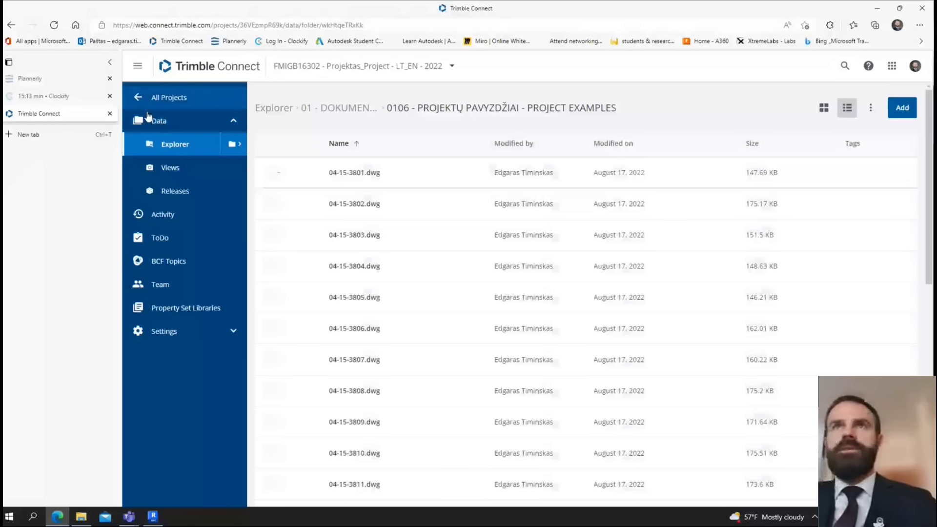
{"action": "left_click", "coordinate": [30, 78]}
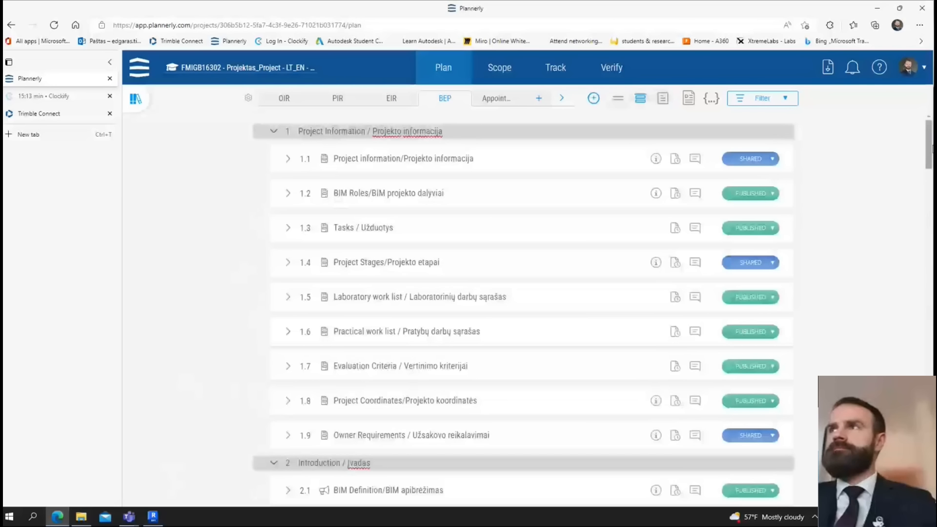
{"action": "left_click_drag", "start_coordinate": [931, 149], "coordinate": [931, 266]}
{"action": "left_click", "coordinate": [501, 72]}
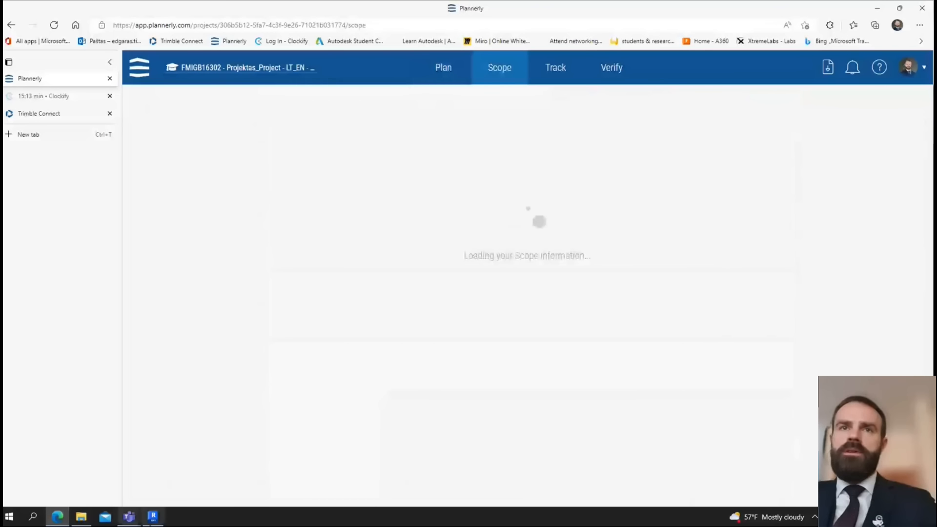
- Switch to Revit and create a new project from the template Aaaa-00_CP1_N_Surname_Project_A_Nr_00.rte in the Downloads folder
{"action": "left_click", "coordinate": [153, 517]}
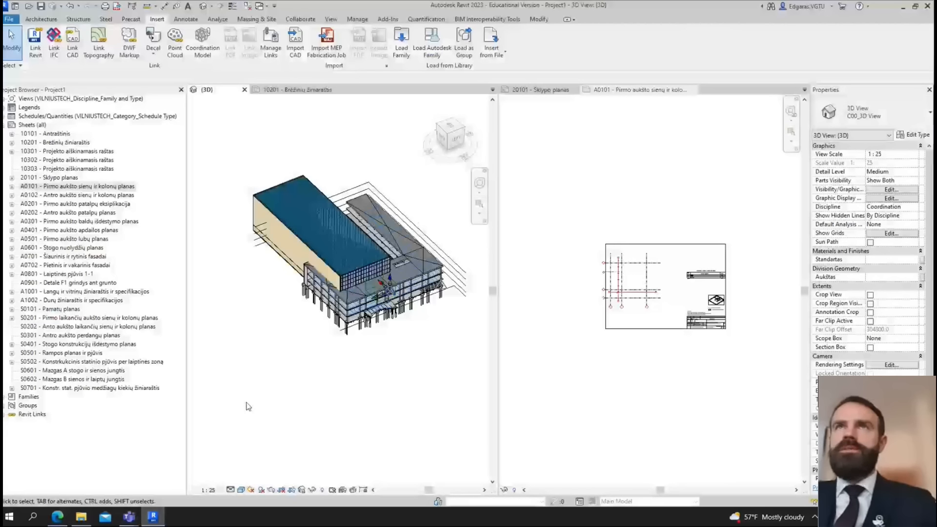
{"action": "left_click", "coordinate": [8, 19]}
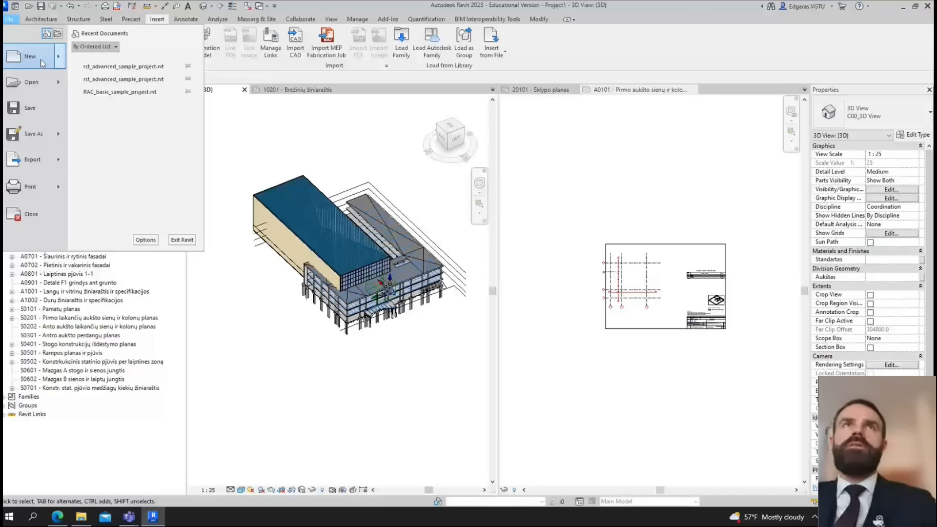
{"action": "key", "text": "Escape"}
{"action": "key", "text": "ctrl+n"}
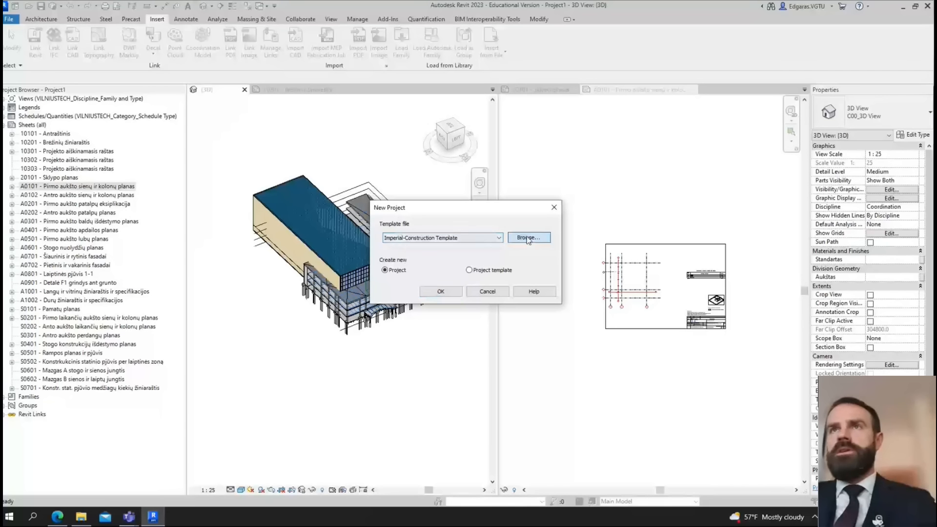
{"action": "left_click", "coordinate": [526, 236]}
{"action": "left_click", "coordinate": [303, 208]}
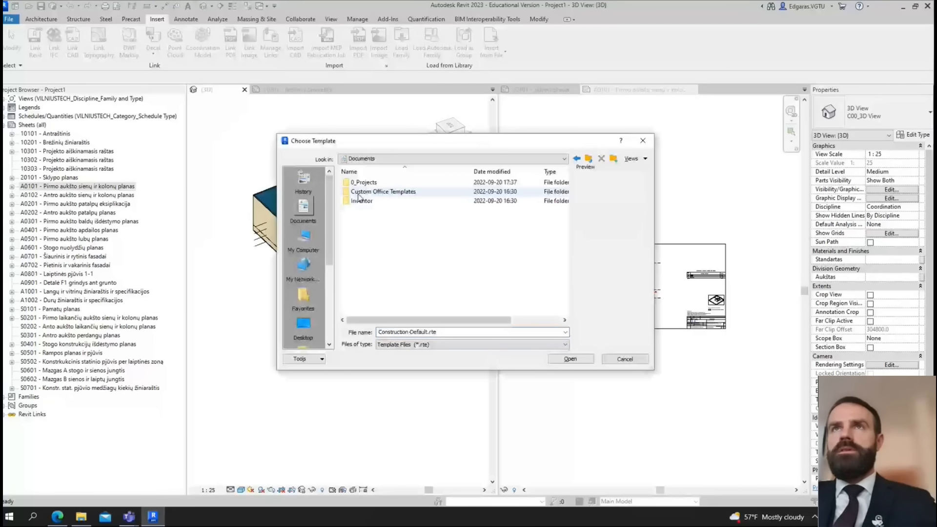
{"action": "left_click", "coordinate": [365, 183]}
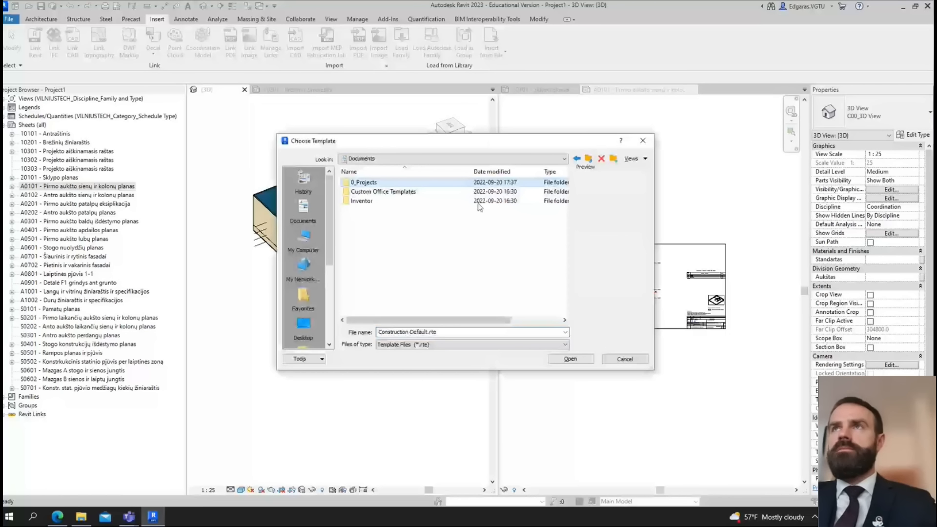
{"action": "left_click", "coordinate": [304, 237]}
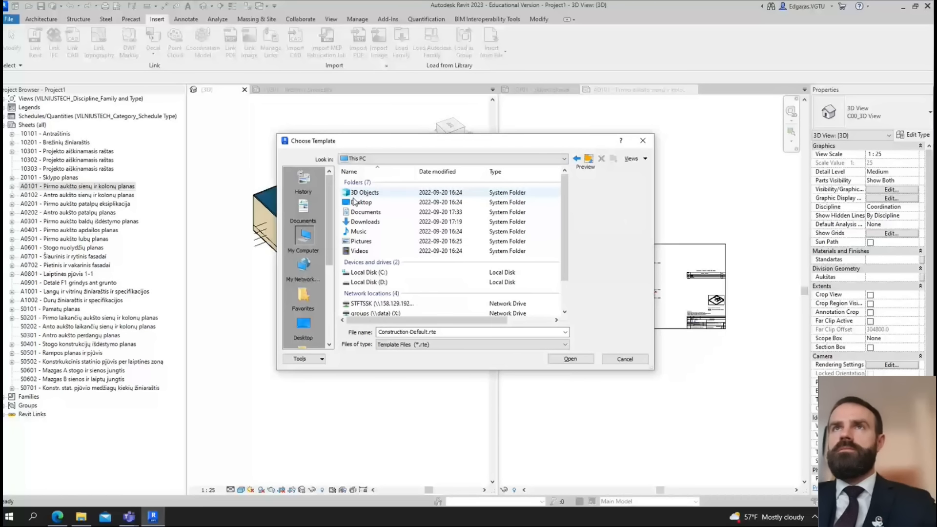
{"action": "double_click", "coordinate": [373, 221]}
{"action": "left_click", "coordinate": [371, 192]}
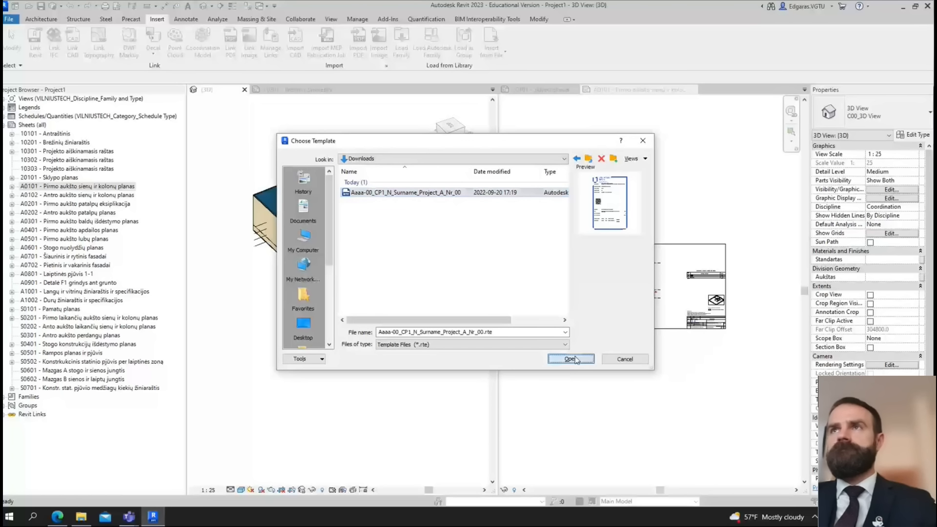
{"action": "left_click", "coordinate": [570, 359]}
{"action": "left_click", "coordinate": [441, 292]}
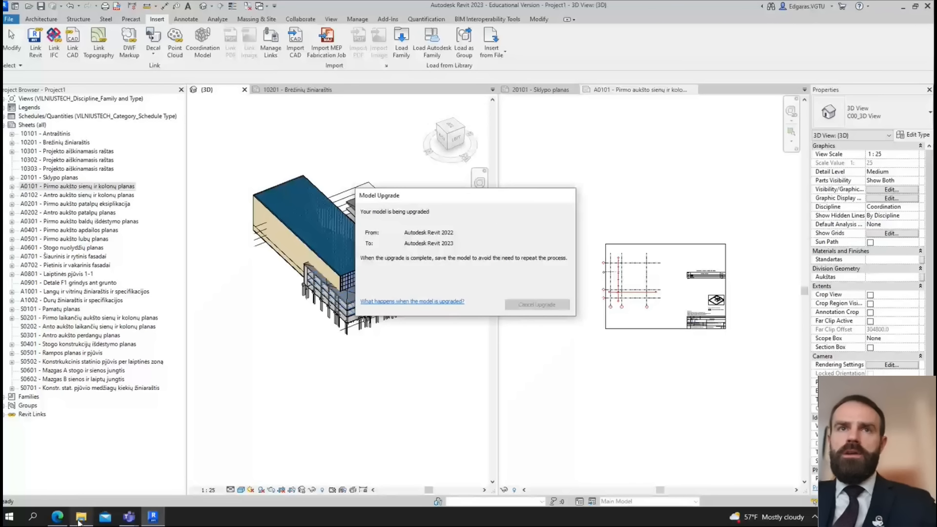
- Switch to the Plannerly Scope page in the browser, expand its folders and groups, and find the General section's Project Orientation items
{"action": "left_click", "coordinate": [73, 469]}
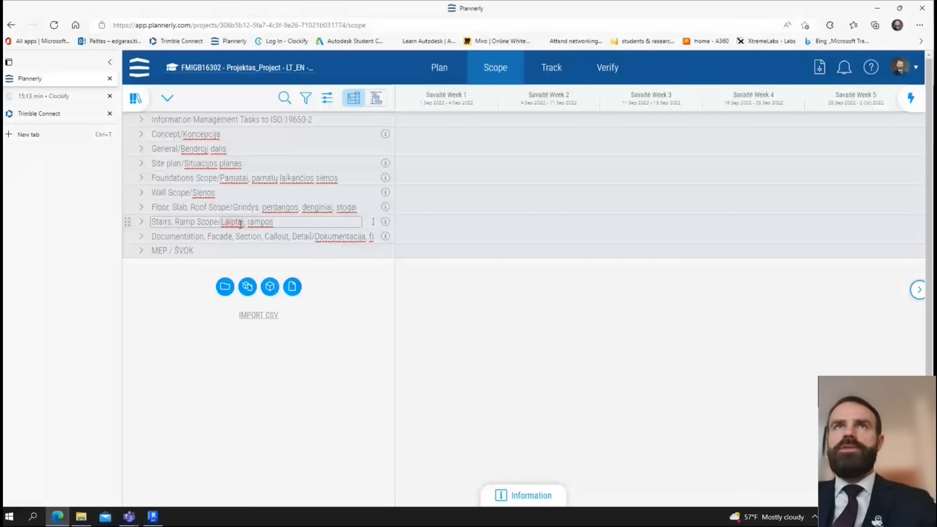
{"action": "left_click", "coordinate": [167, 97]}
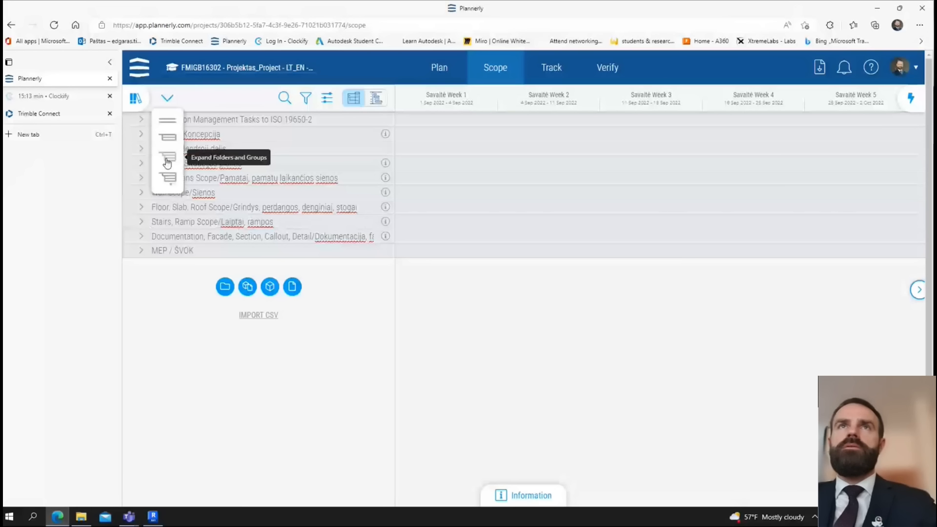
{"action": "left_click", "coordinate": [178, 167]}
{"action": "scroll", "coordinate": [707, 316], "scroll_direction": "down", "scroll_amount": 2}
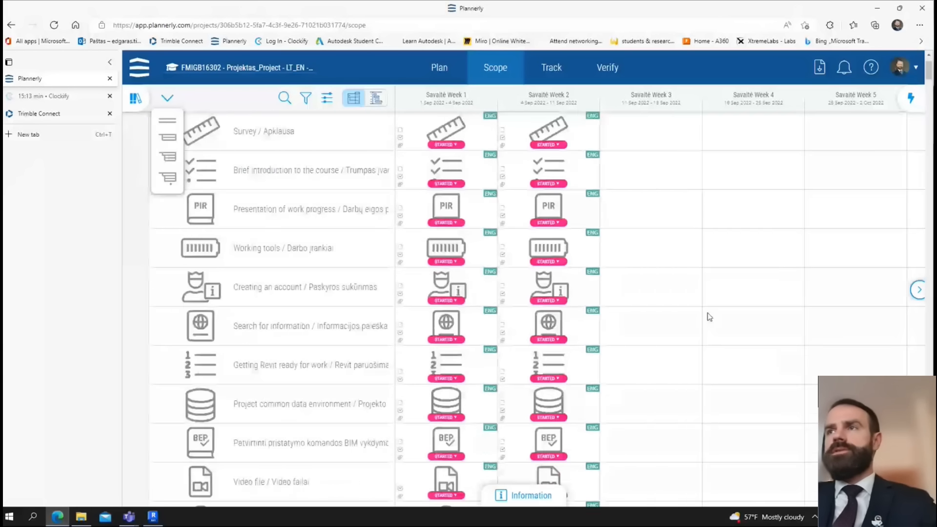
{"action": "left_click_drag", "start_coordinate": [930, 74], "coordinate": [930, 139]}
{"action": "scroll", "coordinate": [745, 165], "scroll_direction": "up", "scroll_amount": 4}
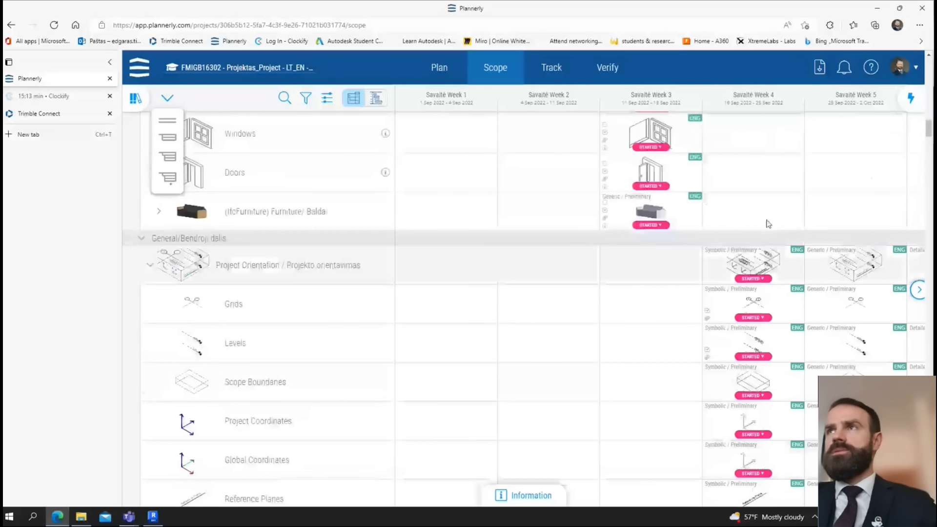
{"action": "scroll", "coordinate": [761, 215], "scroll_direction": "down", "scroll_amount": 1}
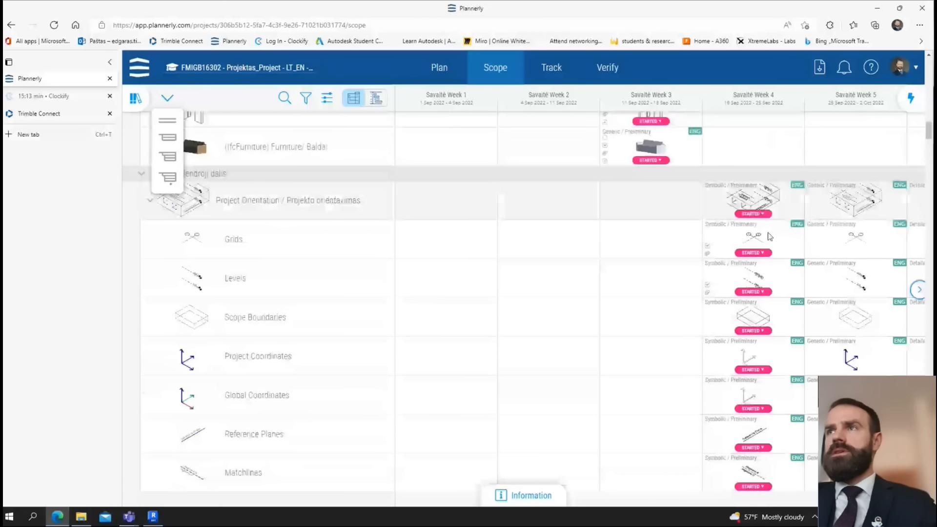
- Open the Week 4 Project Orientation task and review its subtasks in order from Grids and Levels through Reference Planes and Matchlines
{"action": "left_click", "coordinate": [750, 199]}
{"action": "left_click", "coordinate": [332, 165]}
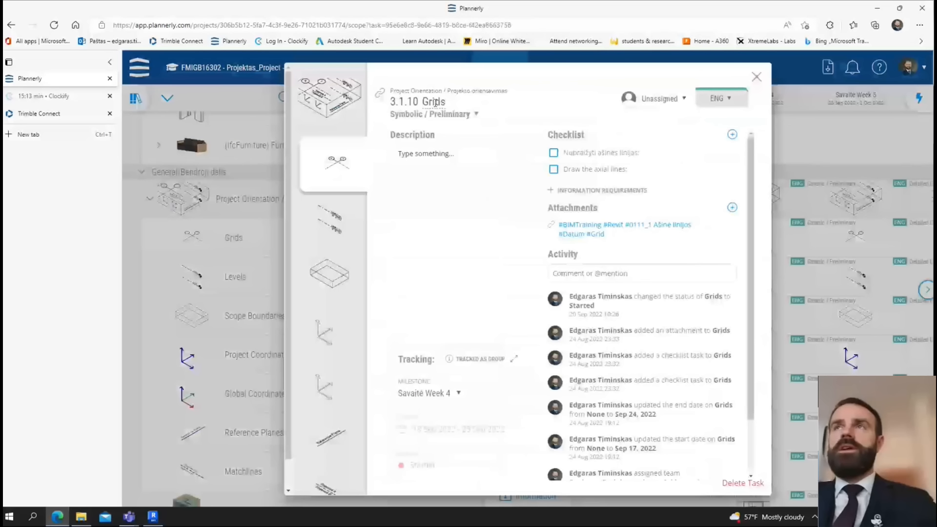
{"action": "left_click", "coordinate": [333, 221]}
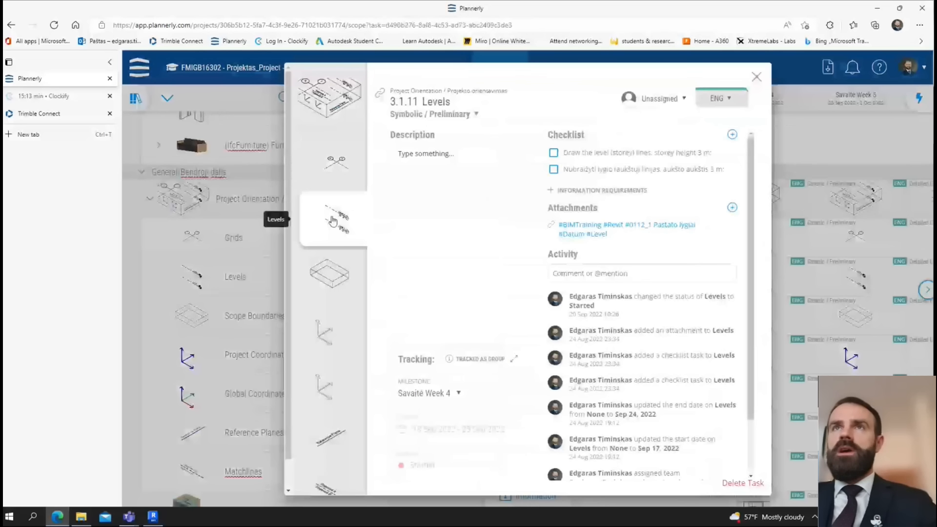
{"action": "left_click", "coordinate": [329, 273]}
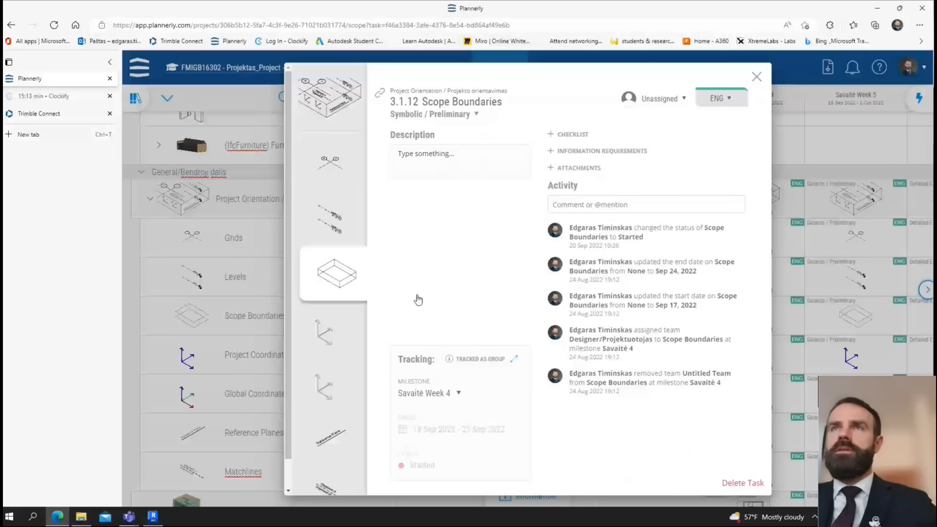
{"action": "left_click", "coordinate": [335, 337]}
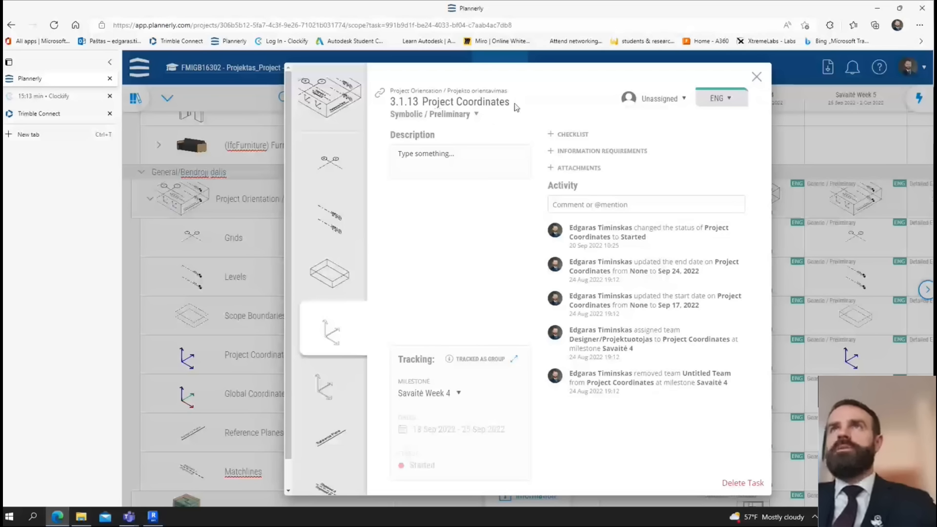
{"action": "left_click", "coordinate": [331, 385]}
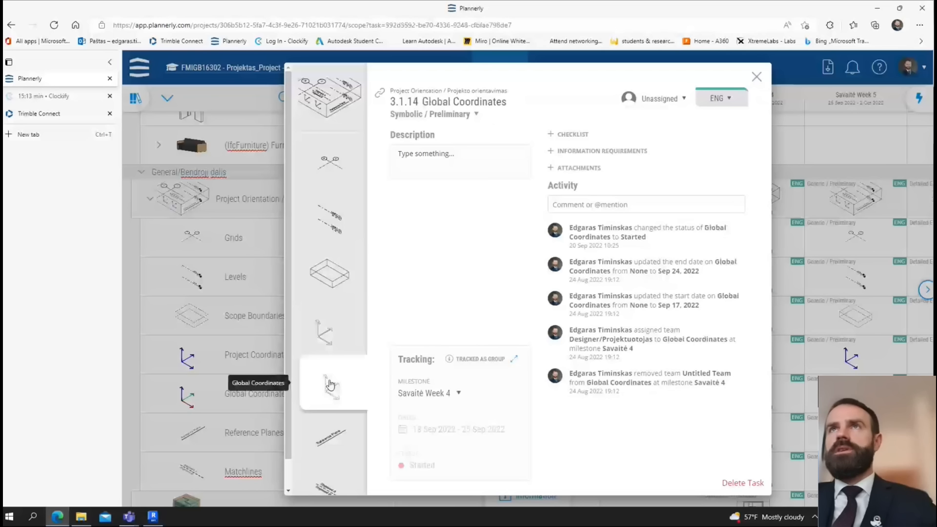
{"action": "scroll", "coordinate": [312, 425], "scroll_direction": "down", "scroll_amount": 1}
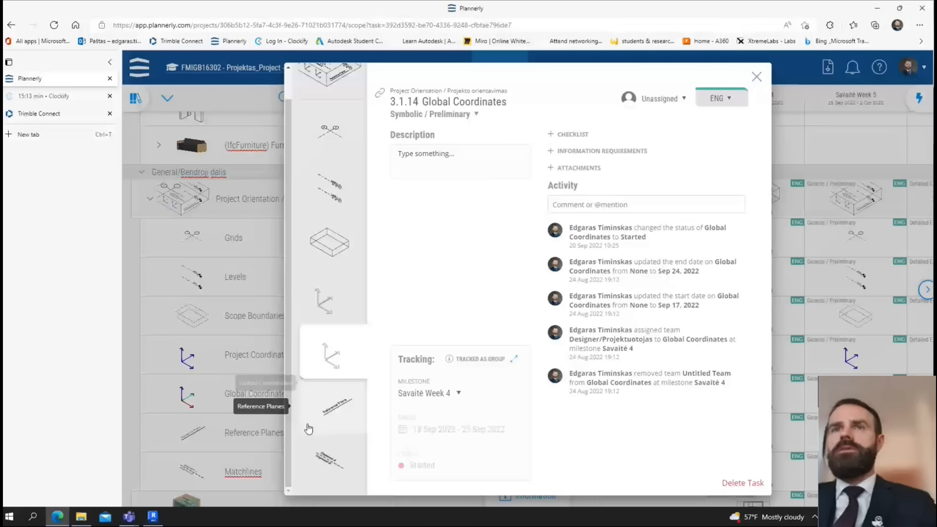
{"action": "left_click", "coordinate": [331, 410]}
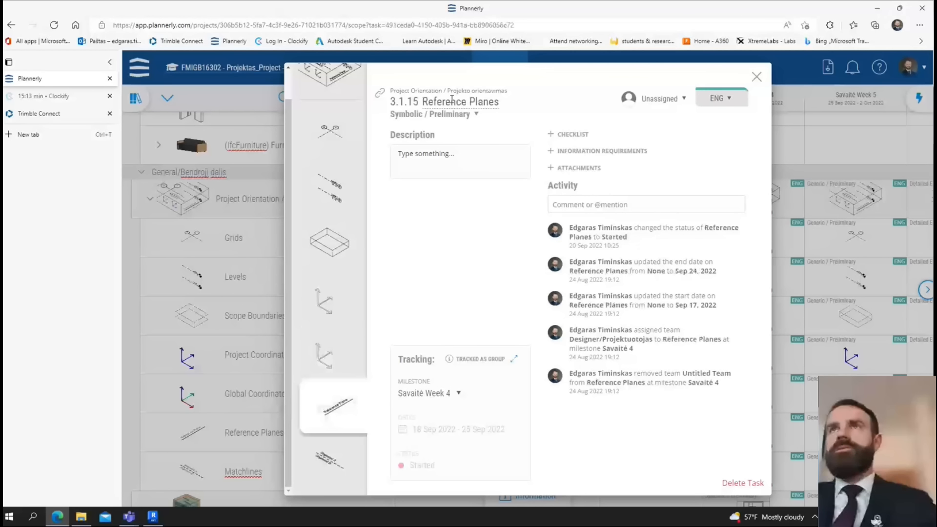
{"action": "left_click", "coordinate": [333, 461]}
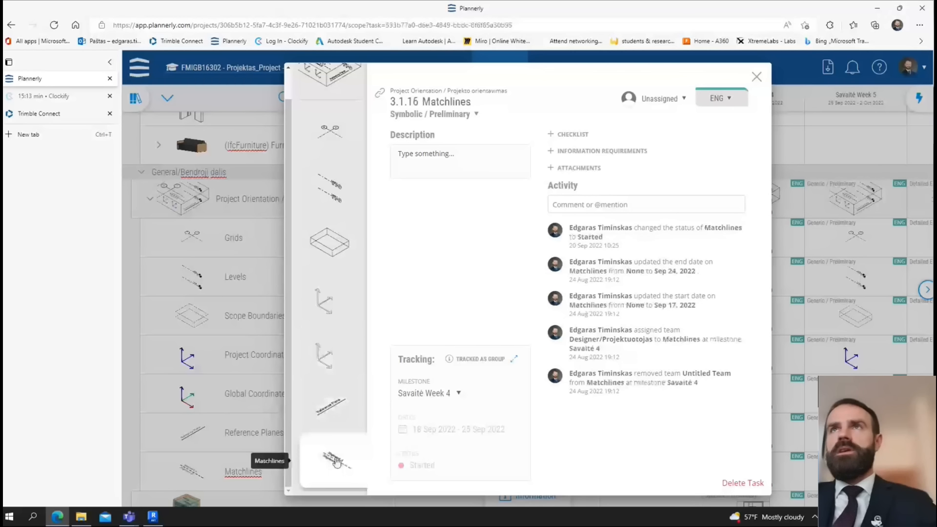
- Compare the Reference Planes and Matchlines subtasks, view Global Coordinates again, and close the task card
{"action": "left_click", "coordinate": [333, 406]}
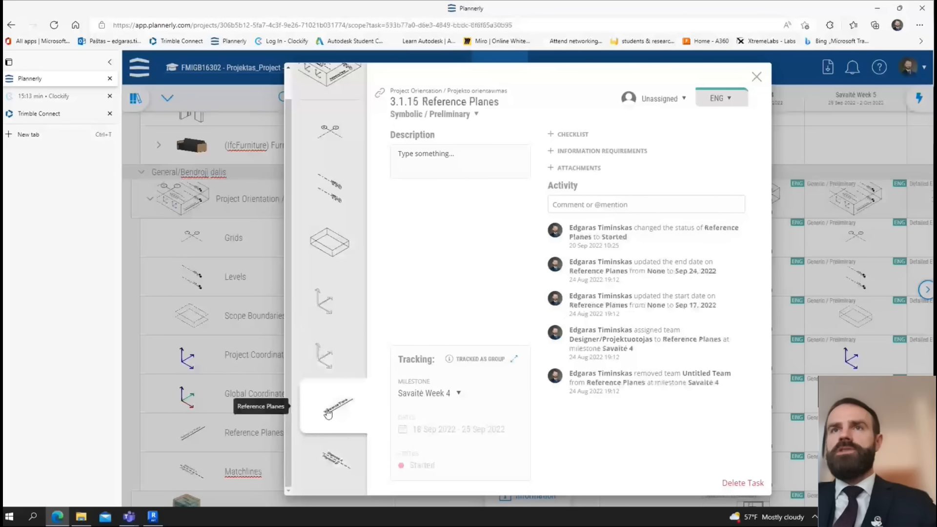
{"action": "left_click", "coordinate": [335, 461]}
{"action": "left_click", "coordinate": [342, 412]}
{"action": "left_click", "coordinate": [335, 461]}
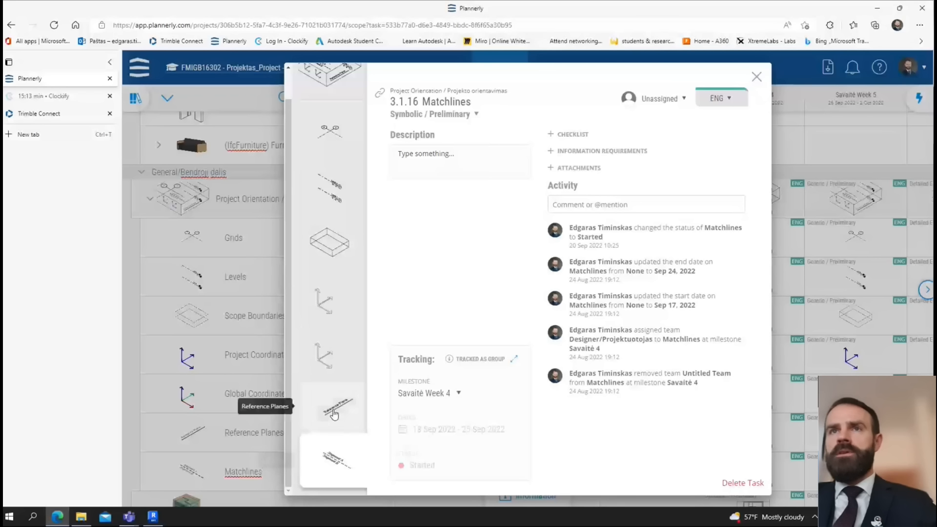
{"action": "left_click", "coordinate": [344, 413]}
{"action": "left_click", "coordinate": [330, 355]}
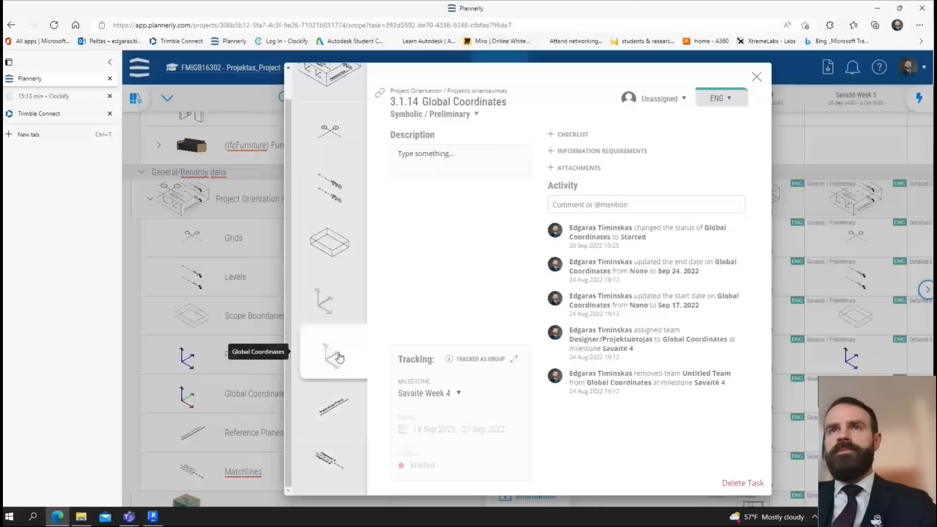
{"action": "scroll", "coordinate": [334, 168], "scroll_direction": "up", "scroll_amount": 1}
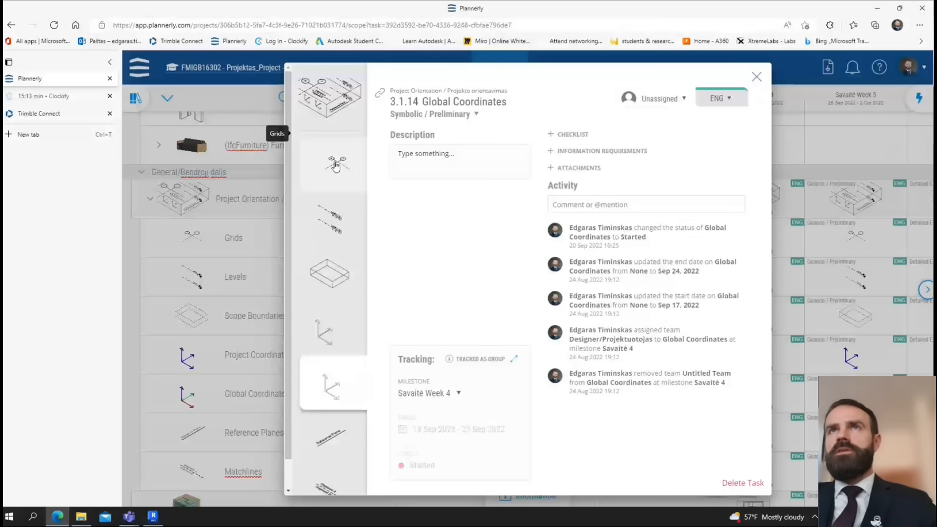
{"action": "left_click", "coordinate": [757, 78]}
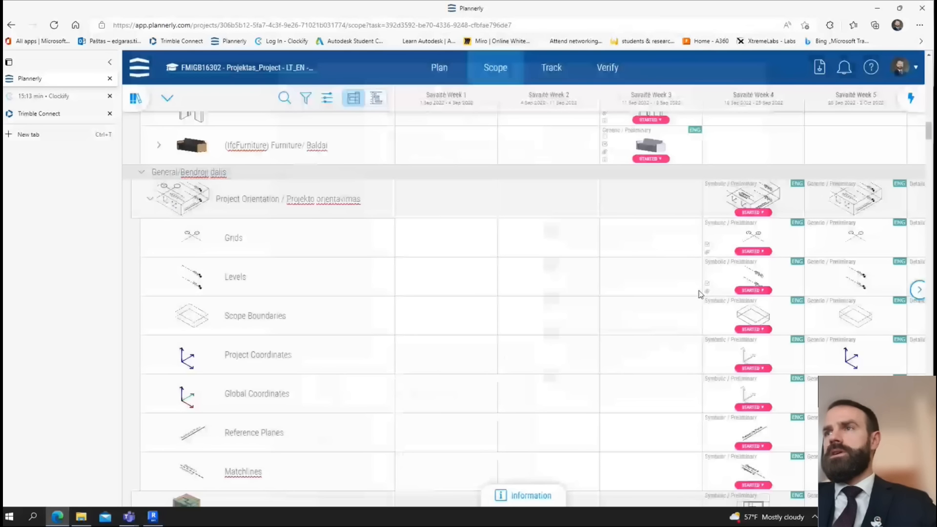
- Open the Week 4 Spaces task, review its Massing, Areas, Rooms and Zones subtasks, and close the card
{"action": "scroll", "coordinate": [605, 327], "scroll_direction": "down", "scroll_amount": 4}
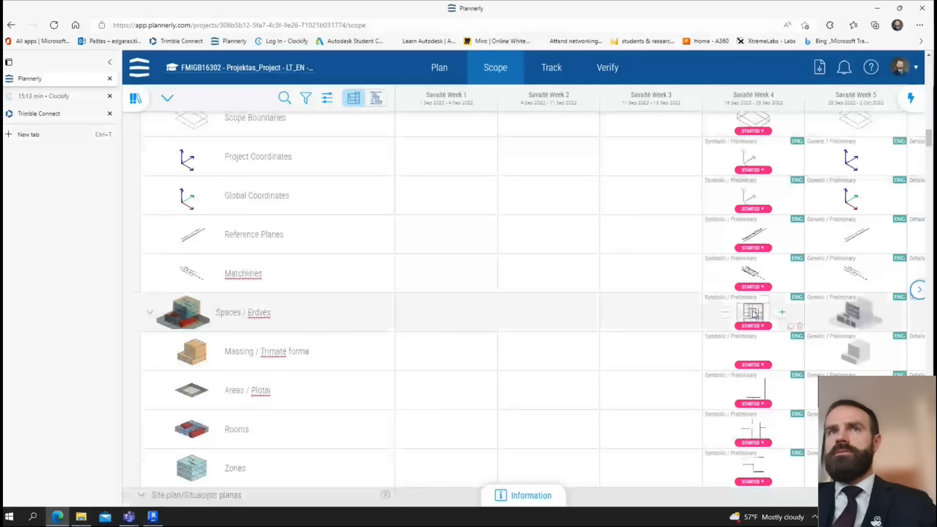
{"action": "left_click", "coordinate": [753, 315]}
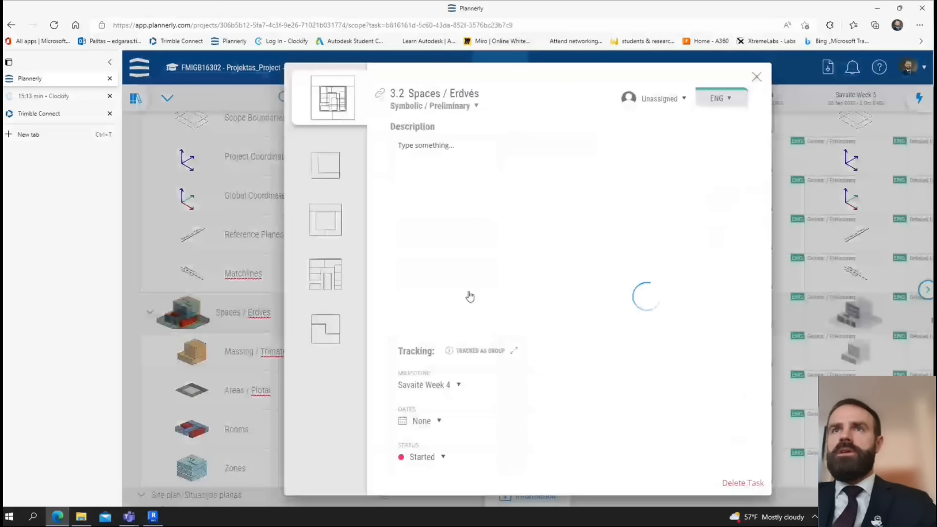
{"action": "left_click", "coordinate": [337, 171]}
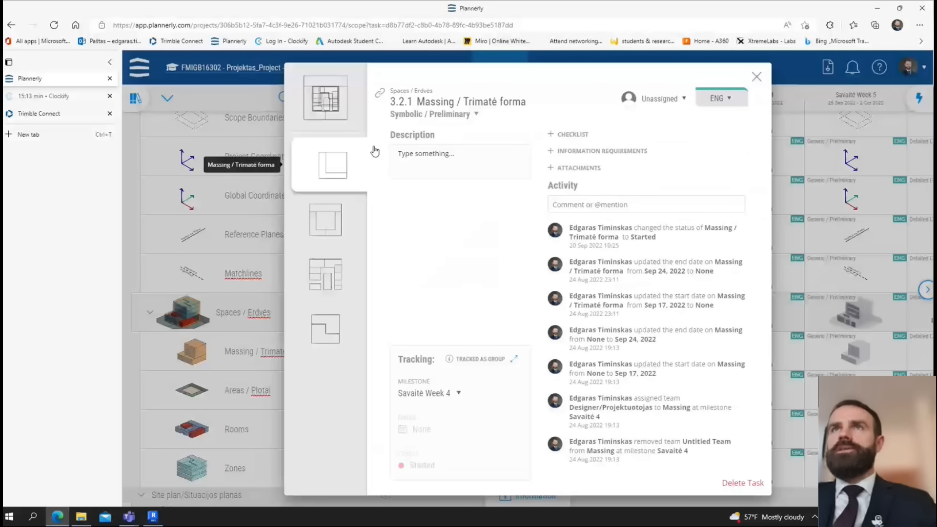
{"action": "left_click", "coordinate": [336, 226]}
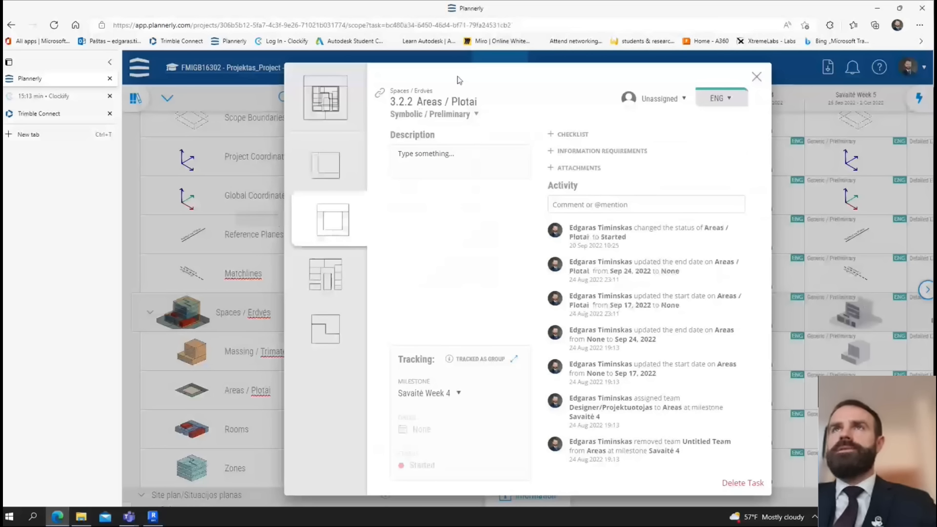
{"action": "left_click", "coordinate": [337, 267]}
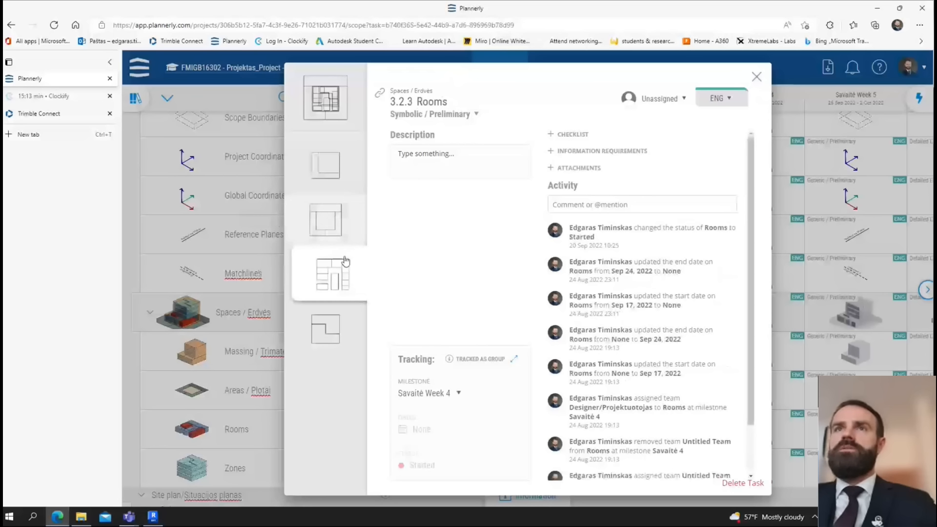
{"action": "left_click", "coordinate": [346, 326]}
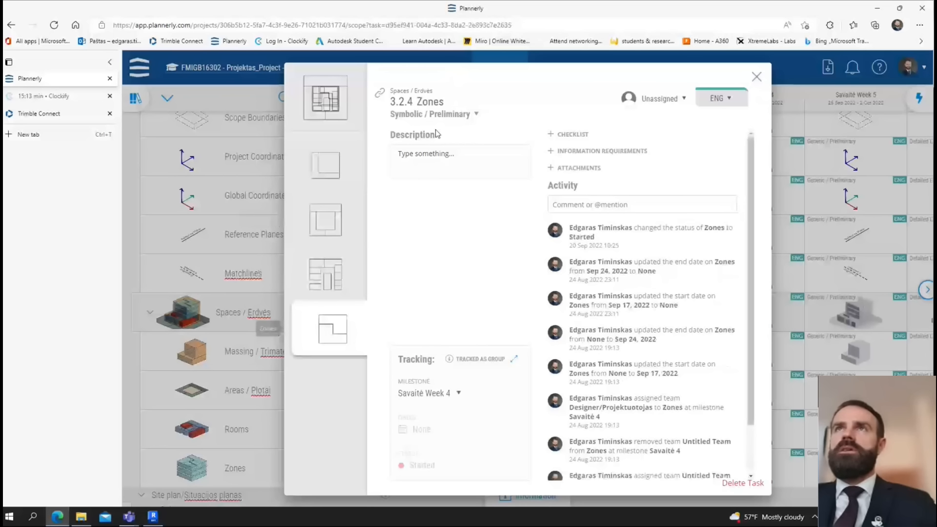
{"action": "left_click", "coordinate": [756, 78]}
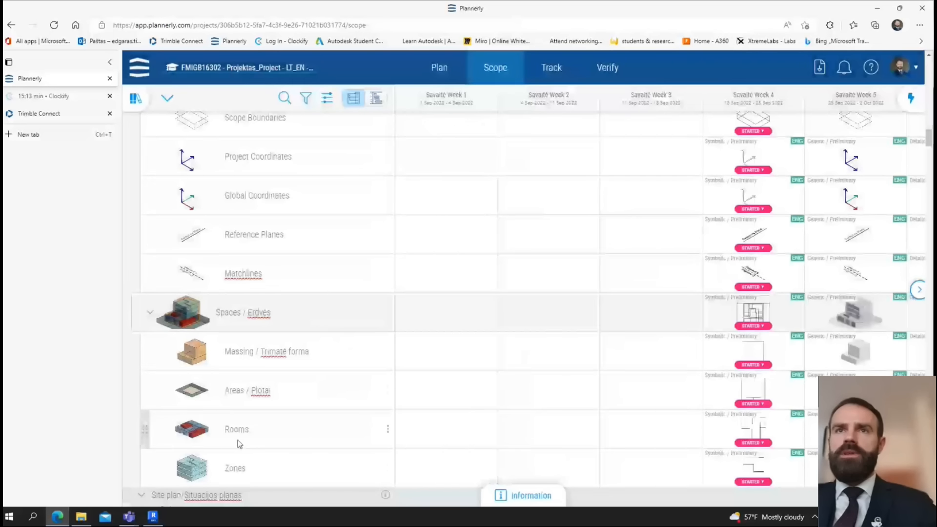
- Look over the scope items around Spaces and Site plan, then switch back to Revit to check the model upgrade
{"action": "scroll", "coordinate": [341, 347], "scroll_direction": "down", "scroll_amount": 4}
{"action": "scroll", "coordinate": [338, 348], "scroll_direction": "up", "scroll_amount": 3}
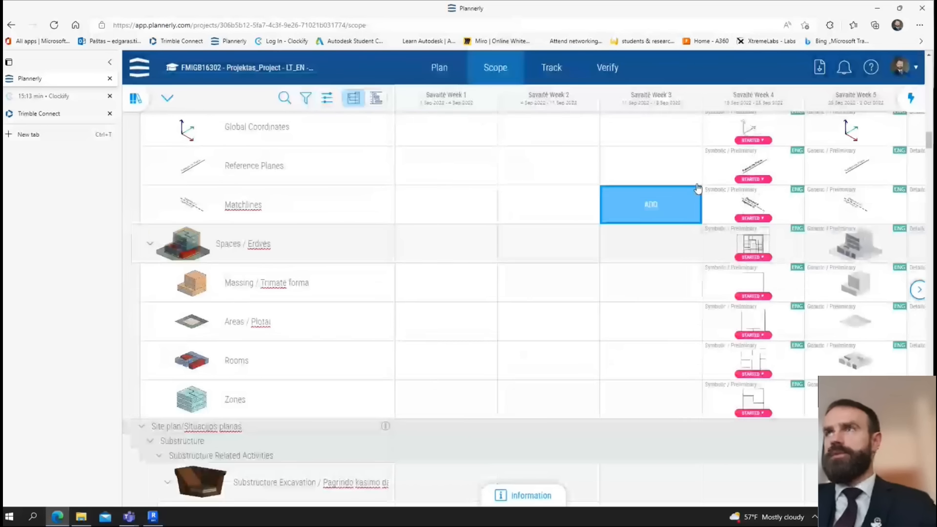
{"action": "left_click", "coordinate": [155, 521]}
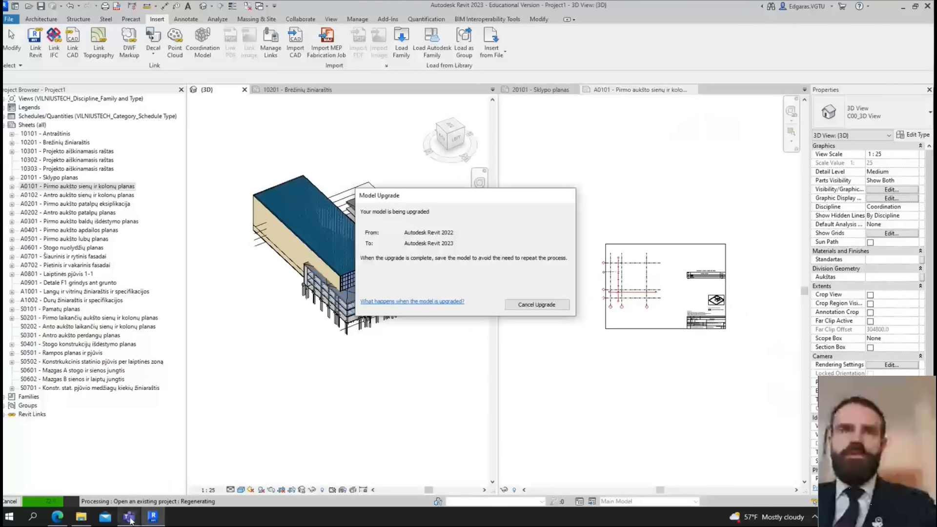
- Switch to Trimble Connect in the browser and open the 0104 - TOPOGRAFIJA - TOPOGRAPHY folder inside 01 - DOKUMENTAI - DOCUMENTATION
{"action": "left_click", "coordinate": [57, 519]}
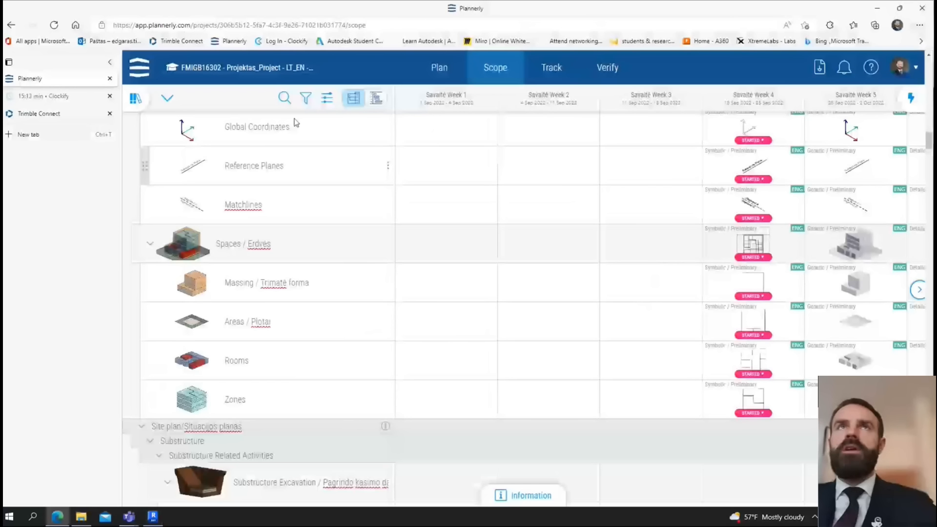
{"action": "left_click", "coordinate": [68, 116]}
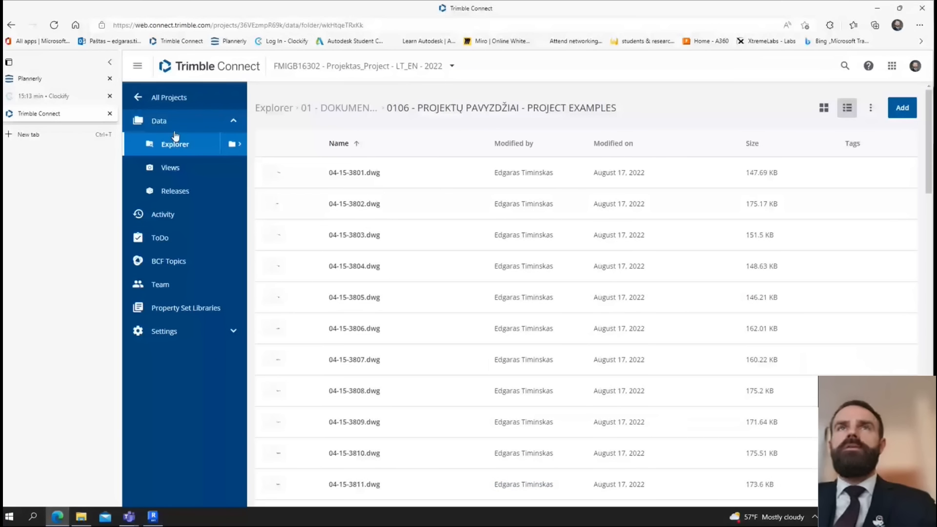
{"action": "left_click", "coordinate": [182, 147]}
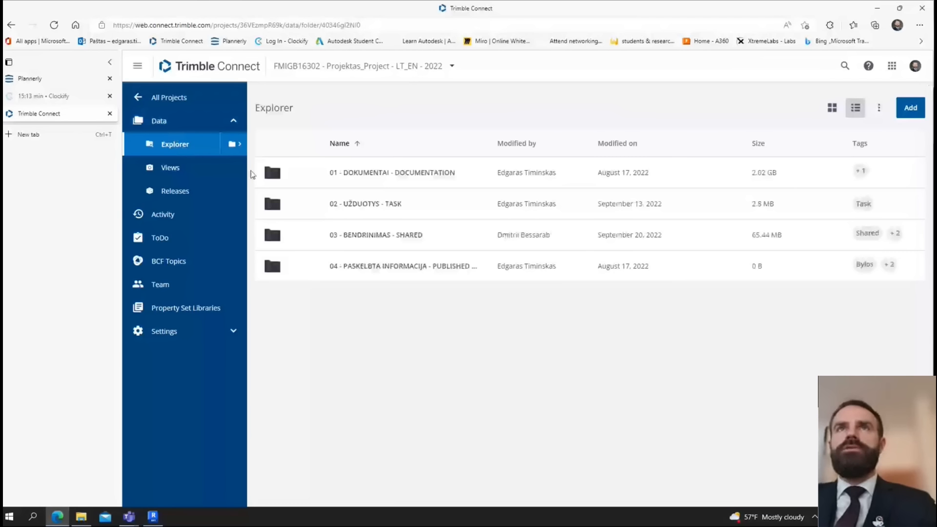
{"action": "left_click", "coordinate": [419, 175]}
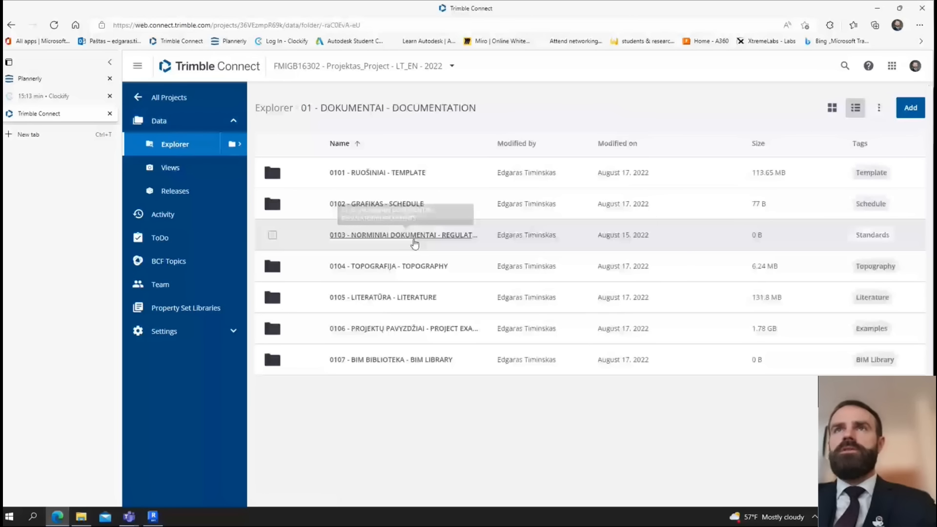
{"action": "left_click", "coordinate": [420, 269]}
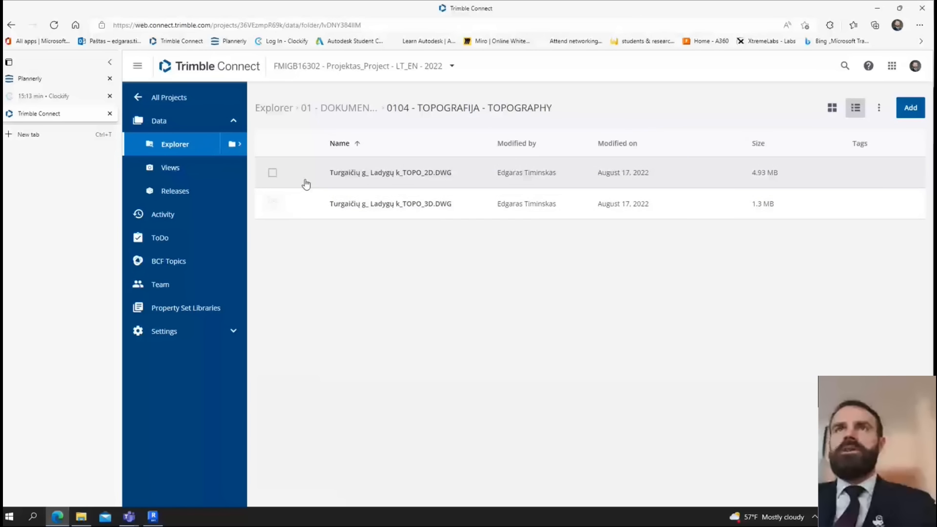
- Download the 2D and 3D topography DWG files together as one selection
{"action": "left_click", "coordinate": [272, 172]}
{"action": "left_click", "coordinate": [272, 203]}
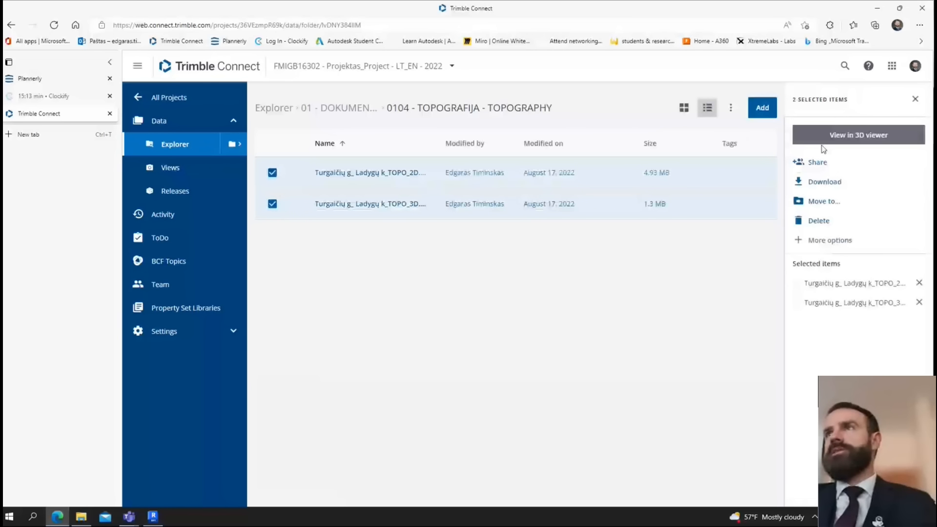
{"action": "left_click", "coordinate": [824, 182]}
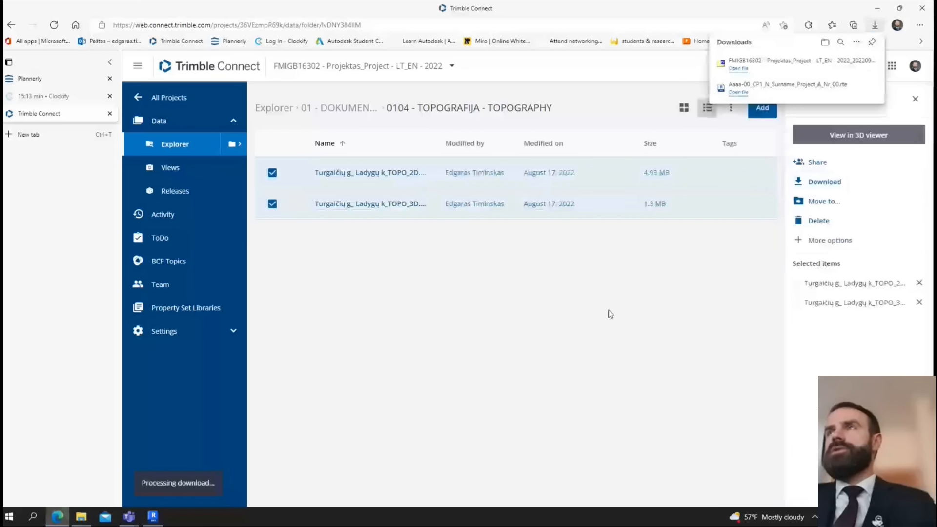
- Download the TOPO_2D.DWG and TOPO_3D.DWG files individually and clear the file selection
{"action": "left_click", "coordinate": [272, 205]}
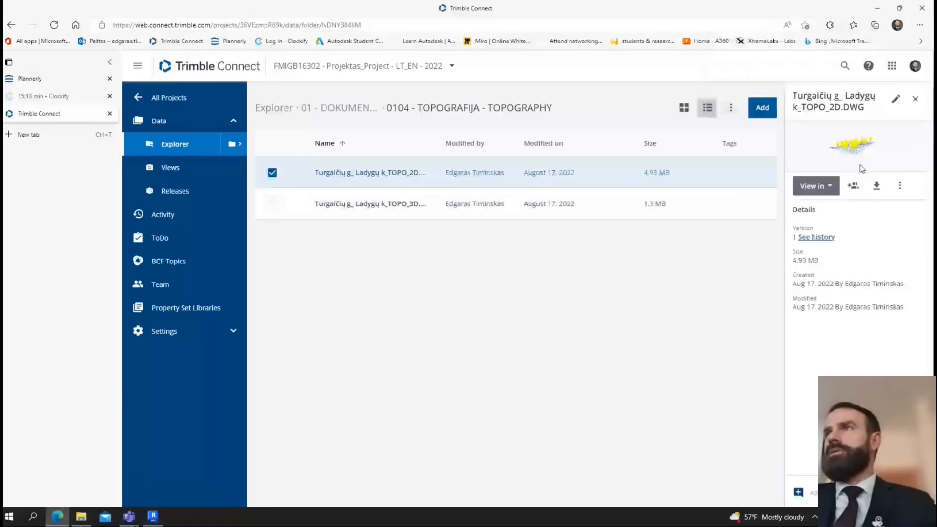
{"action": "left_click", "coordinate": [876, 186]}
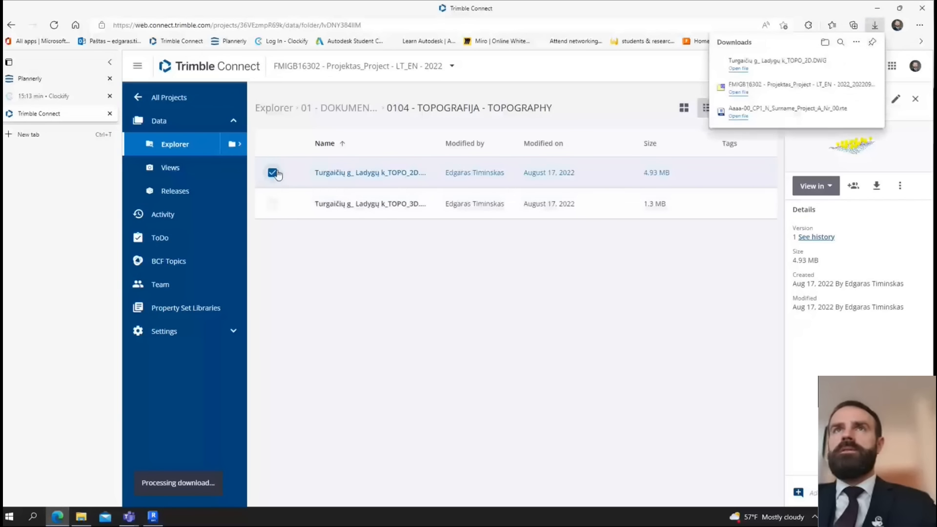
{"action": "left_click", "coordinate": [272, 173]}
{"action": "left_click", "coordinate": [272, 205]}
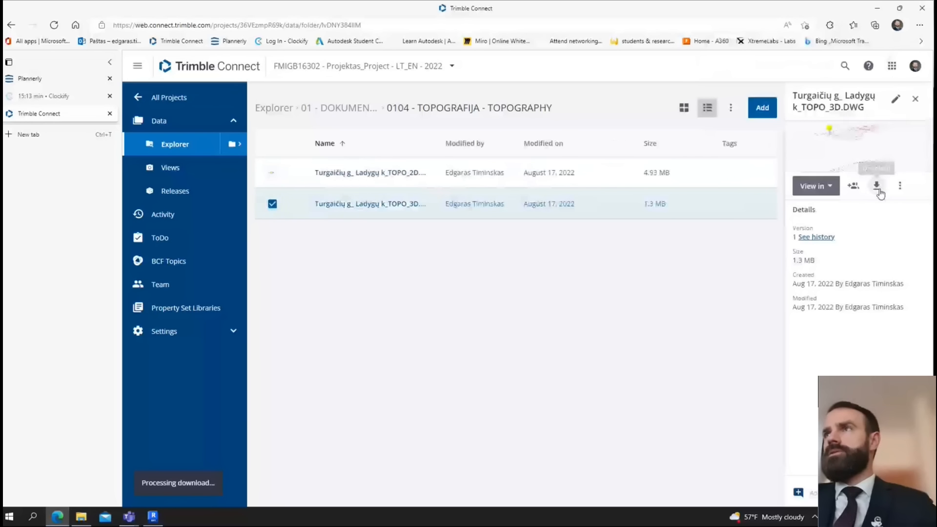
{"action": "left_click", "coordinate": [876, 185]}
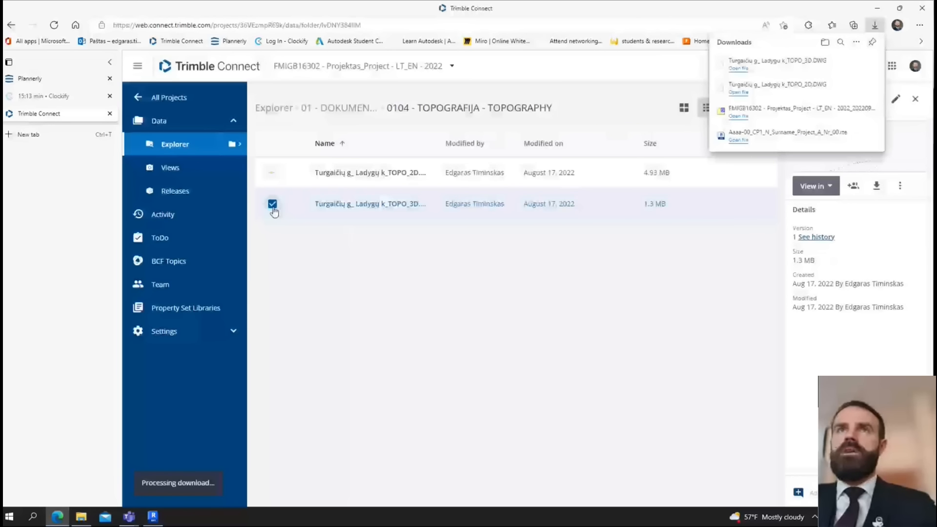
{"action": "left_click", "coordinate": [272, 204]}
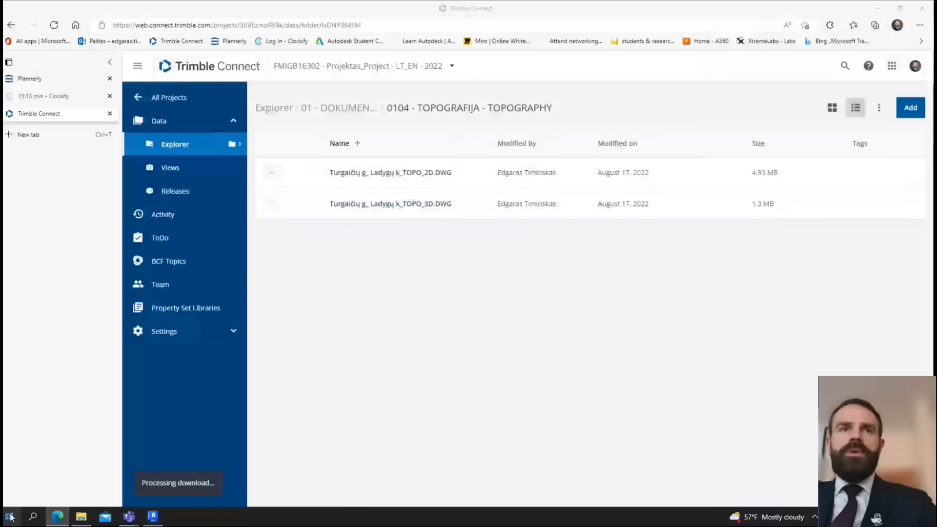
- Find and launch Civil 3D 2023 Metric
{"action": "left_click", "coordinate": [9, 516]}
{"action": "type", "text": "divil"}
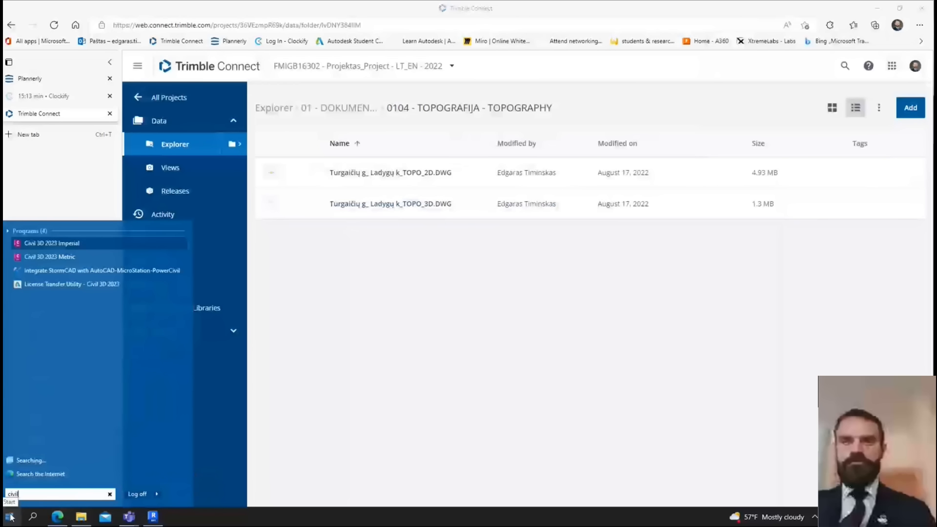
{"action": "left_click", "coordinate": [49, 256]}
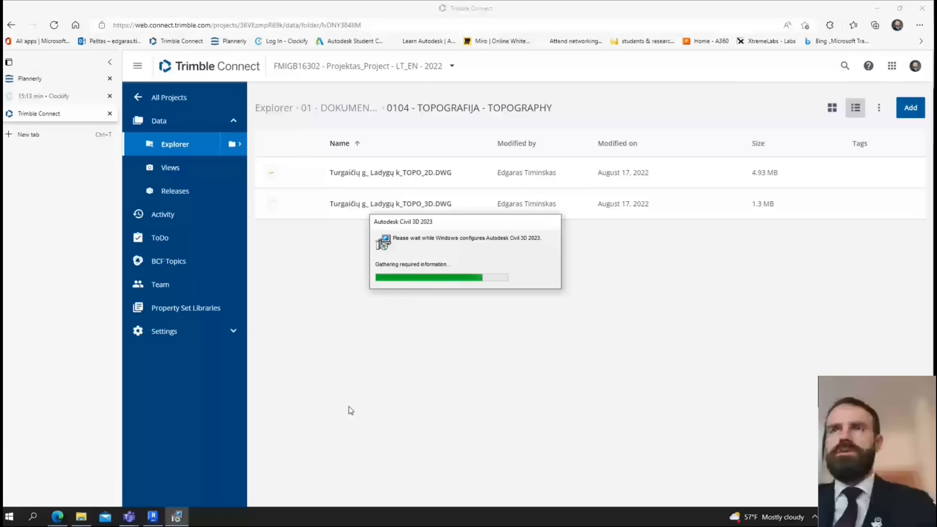
- Switch to Revit, close the inactive views, and close Project1's A0101 sheet without saving, leaving Project2 open
{"action": "left_click", "coordinate": [155, 519]}
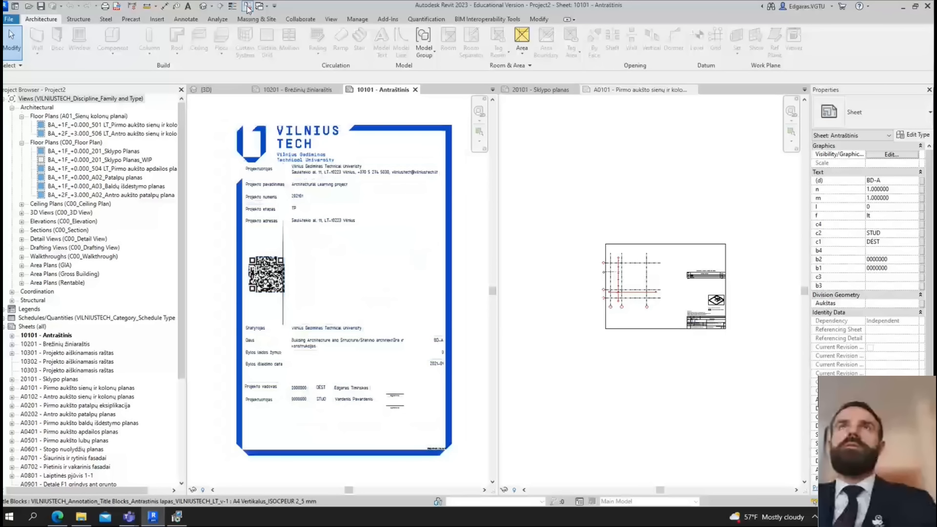
{"action": "left_click", "coordinate": [174, 8]}
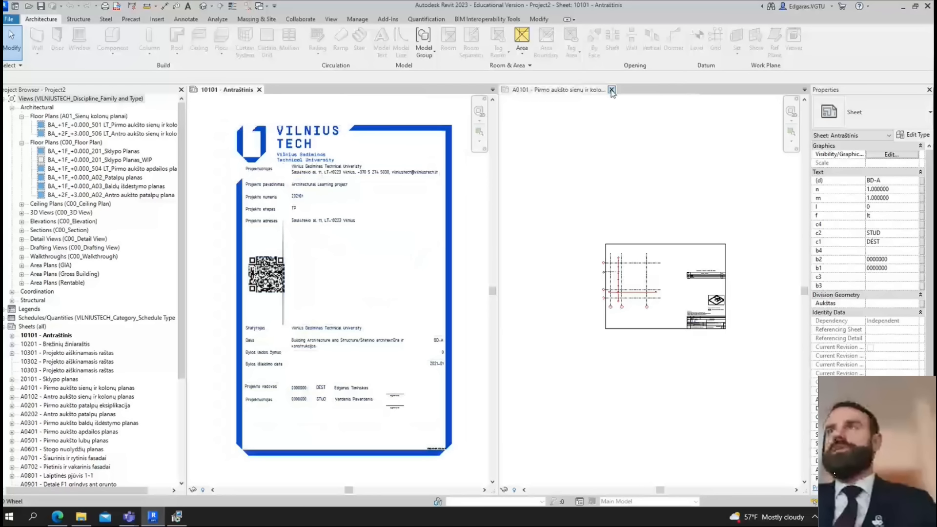
{"action": "left_click", "coordinate": [611, 114]}
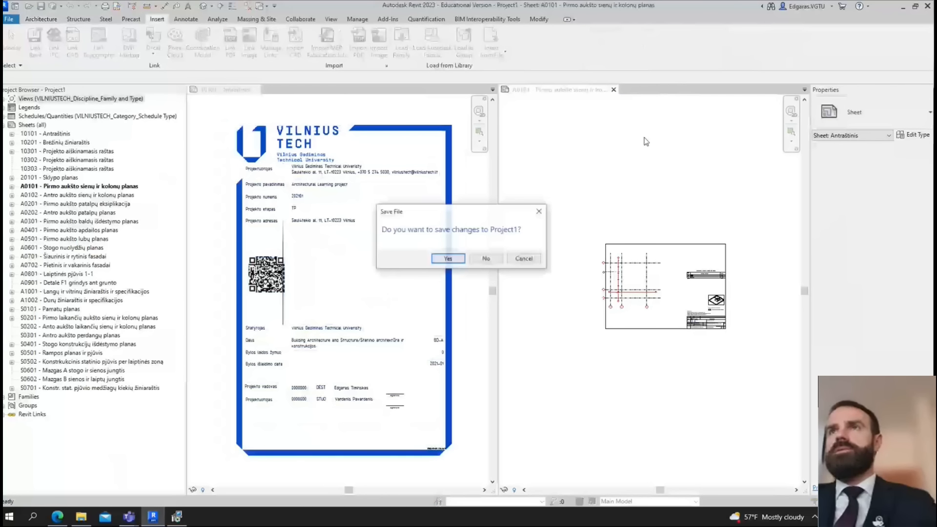
{"action": "left_click", "coordinate": [486, 259]}
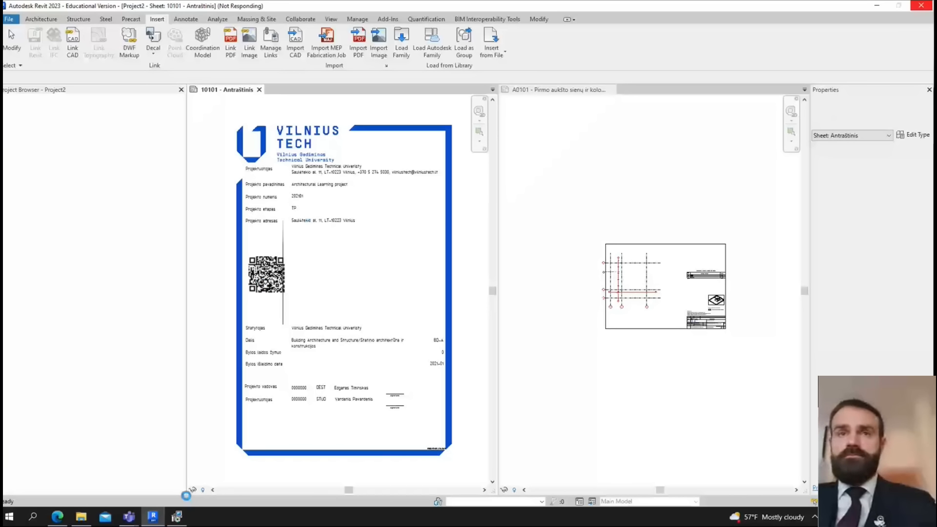
{"action": "mouse_move", "coordinate": [137, 519]}
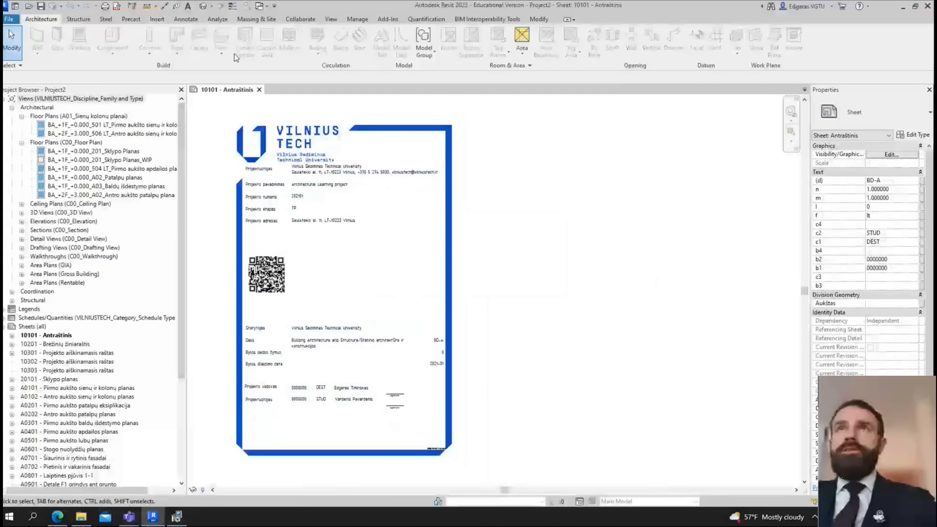
- Open Project2's Location and Site settings and check the location and site information
{"action": "left_click", "coordinate": [361, 20]}
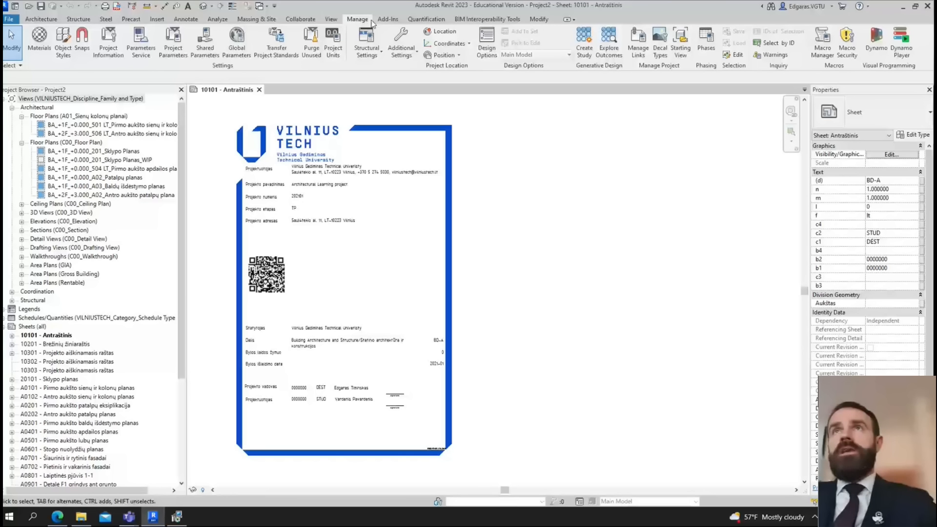
{"action": "left_click", "coordinate": [442, 31]}
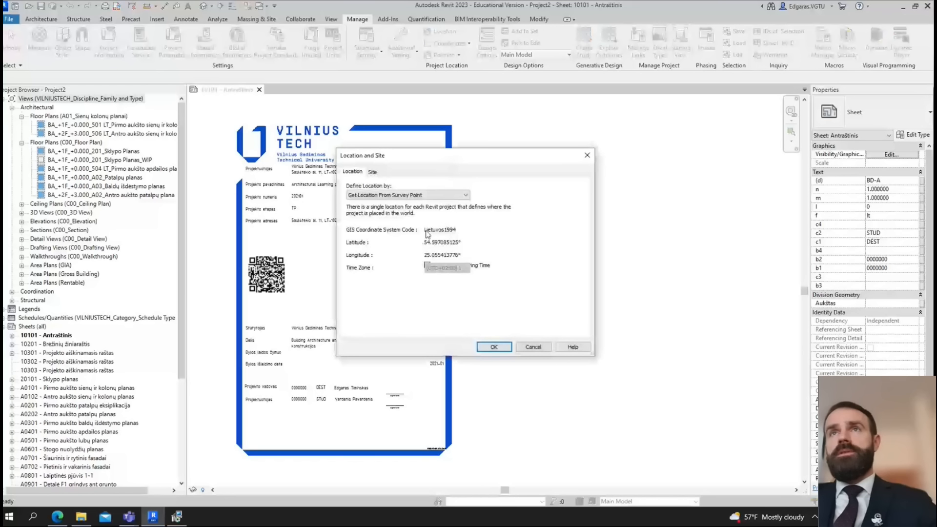
{"action": "left_click", "coordinate": [373, 173]}
{"action": "left_click", "coordinate": [352, 171]}
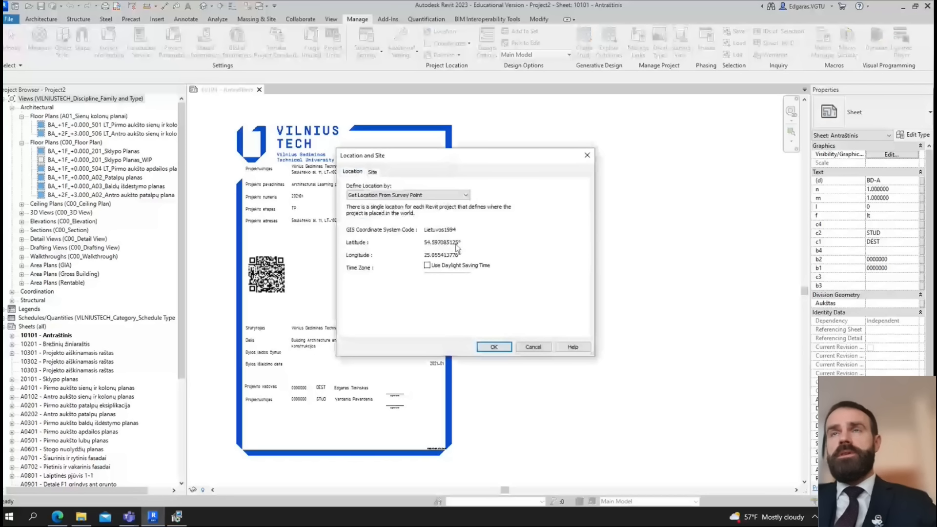
- Switch to Plannerly in the browser and expand section 1.8 Project Coordinates in the BEP plan
{"action": "left_click", "coordinate": [57, 516]}
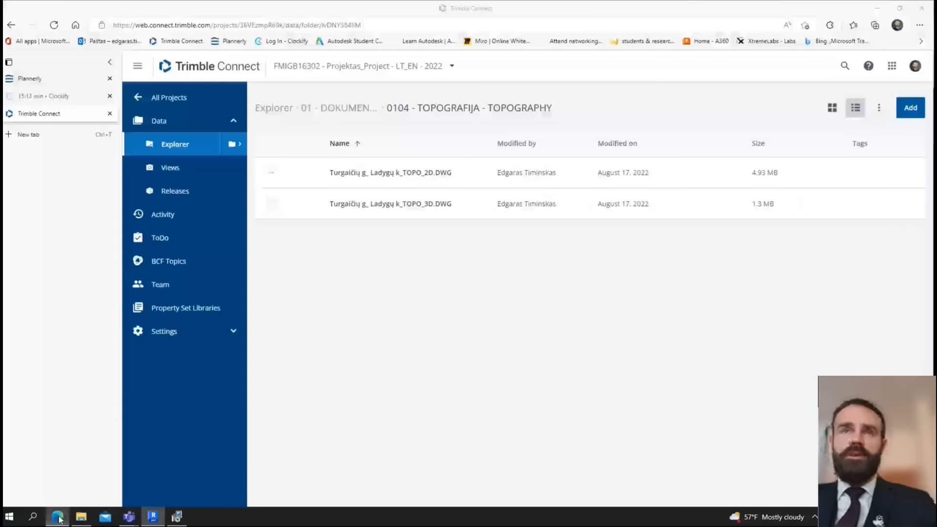
{"action": "left_click", "coordinate": [57, 79]}
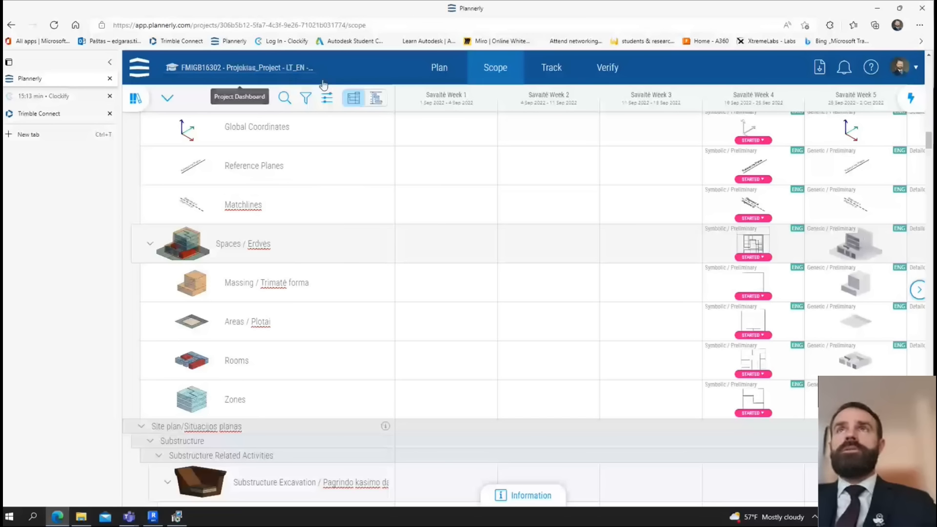
{"action": "left_click", "coordinate": [437, 73]}
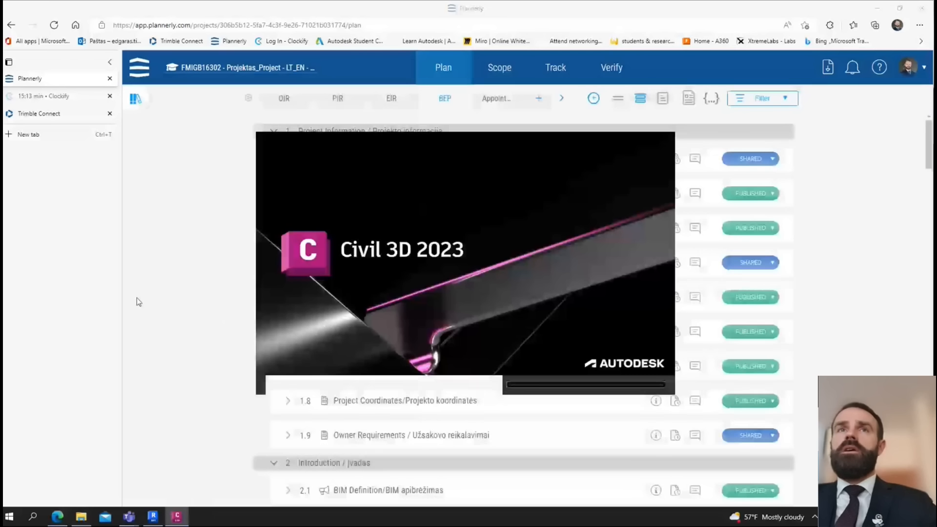
{"action": "left_click", "coordinate": [561, 8]}
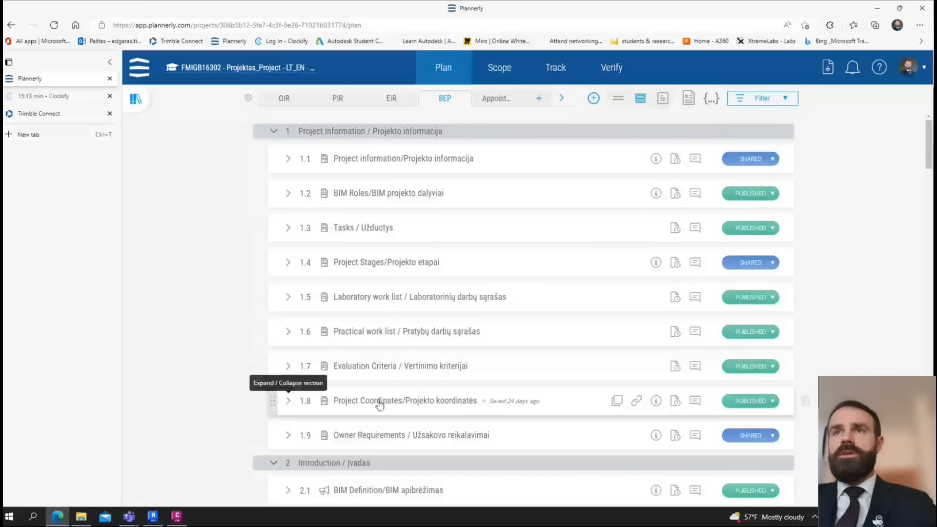
{"action": "left_click", "coordinate": [289, 401]}
- Arrange the Plannerly and Revit windows side by side and reopen the Location and Site settings
{"action": "left_click_drag", "start_coordinate": [676, 11], "coordinate": [1, 174]}
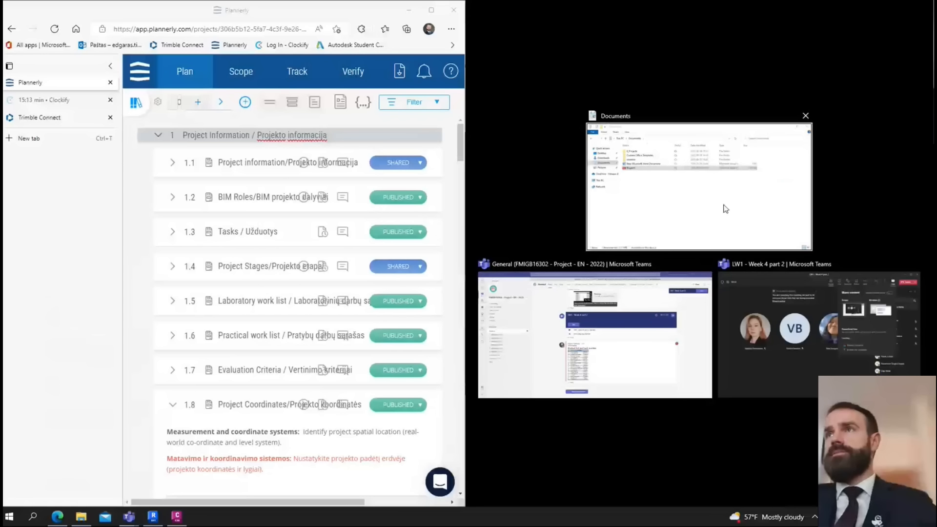
{"action": "left_click", "coordinate": [91, 266]}
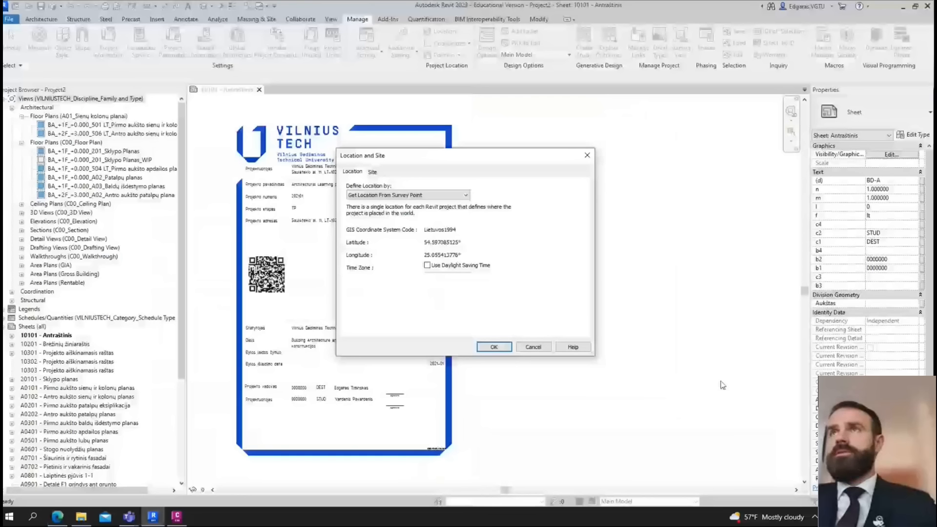
{"action": "left_click", "coordinate": [542, 348]}
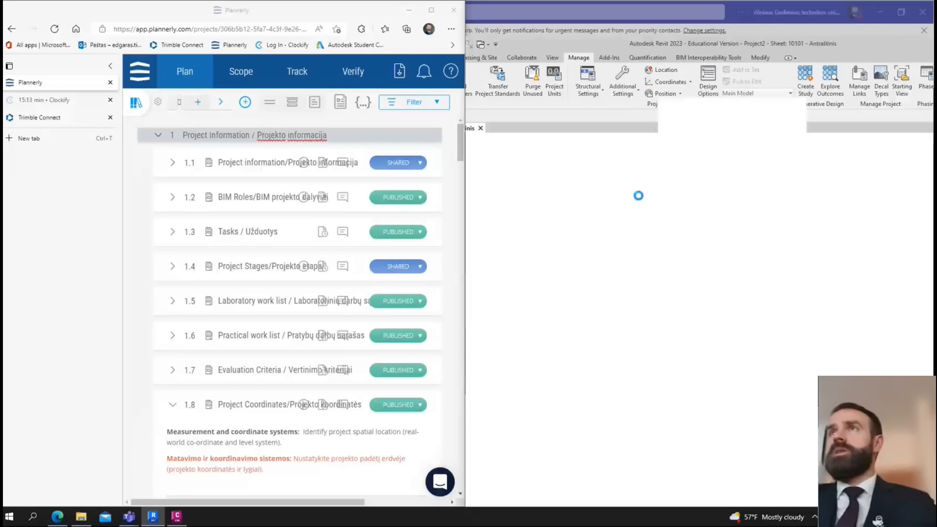
{"action": "mouse_move", "coordinate": [635, 49]}
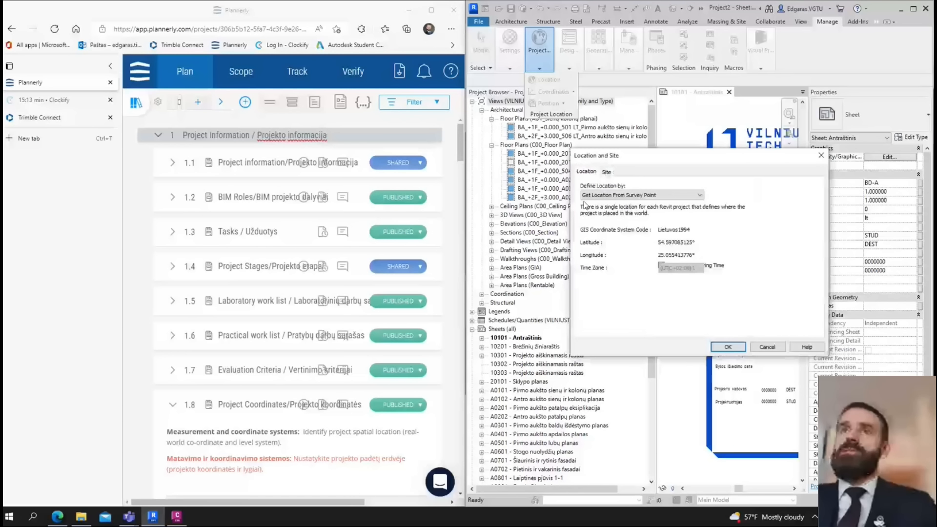
- Compare the BEP's survey point latitude and longitude with the values in Revit's Location and Site settings, and close the settings
{"action": "scroll", "coordinate": [313, 296], "scroll_direction": "down", "scroll_amount": 3}
{"action": "scroll", "coordinate": [314, 296], "scroll_direction": "down", "scroll_amount": 5}
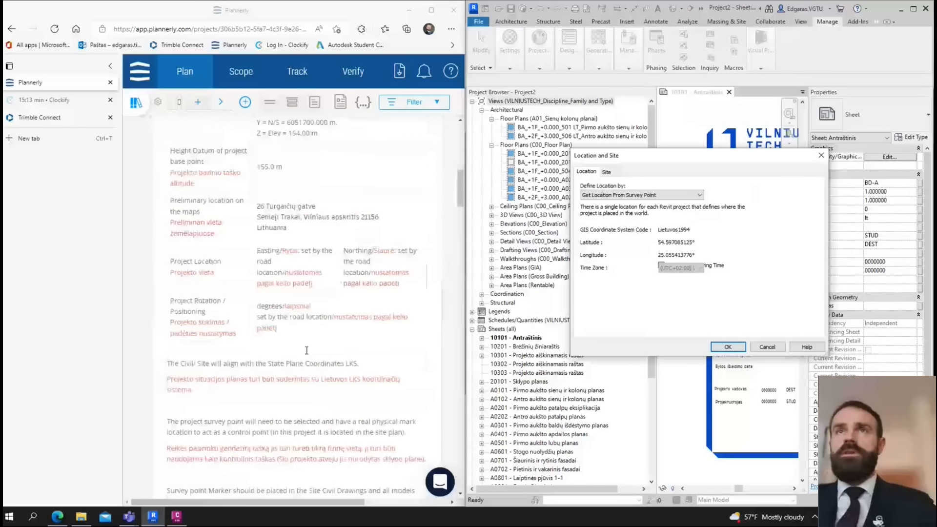
{"action": "left_click", "coordinate": [296, 212]}
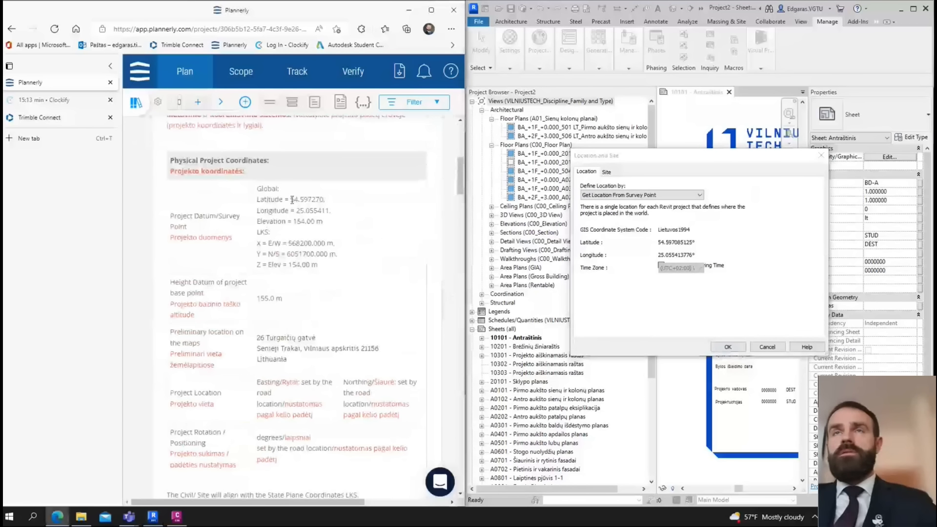
{"action": "left_click_drag", "start_coordinate": [290, 200], "coordinate": [323, 200]}
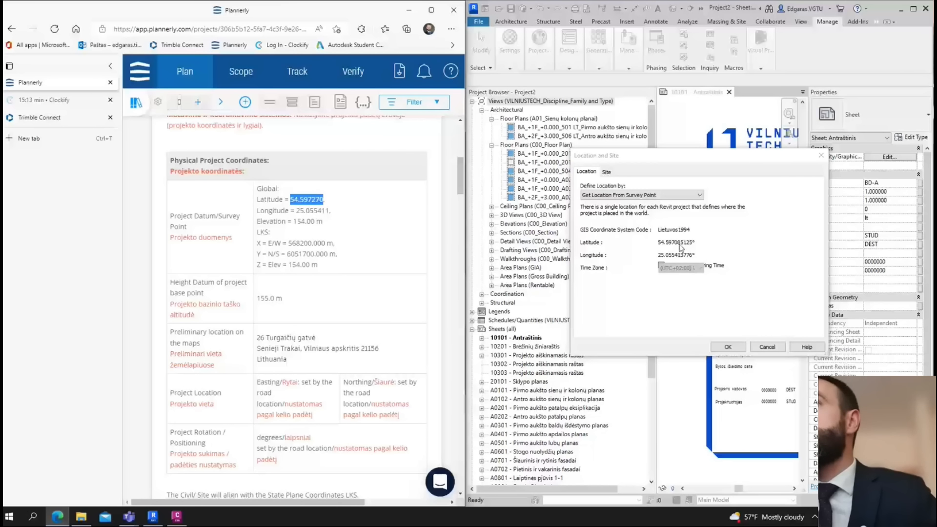
{"action": "left_click", "coordinate": [677, 247]}
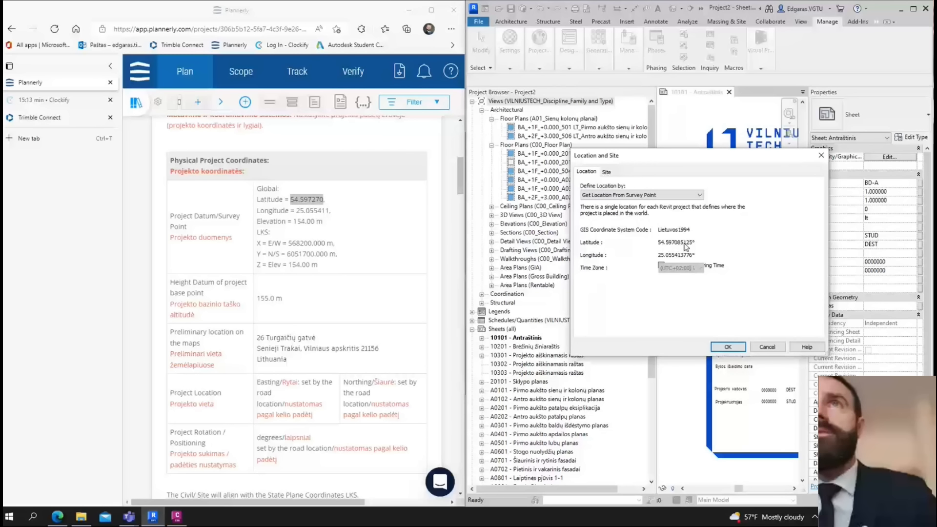
{"action": "left_click", "coordinate": [299, 210]}
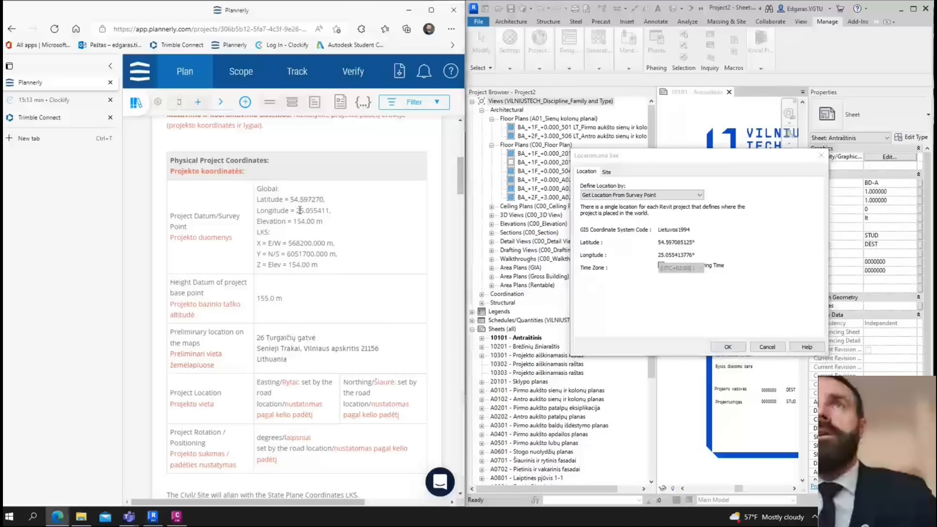
{"action": "left_click_drag", "start_coordinate": [296, 211], "coordinate": [332, 210]}
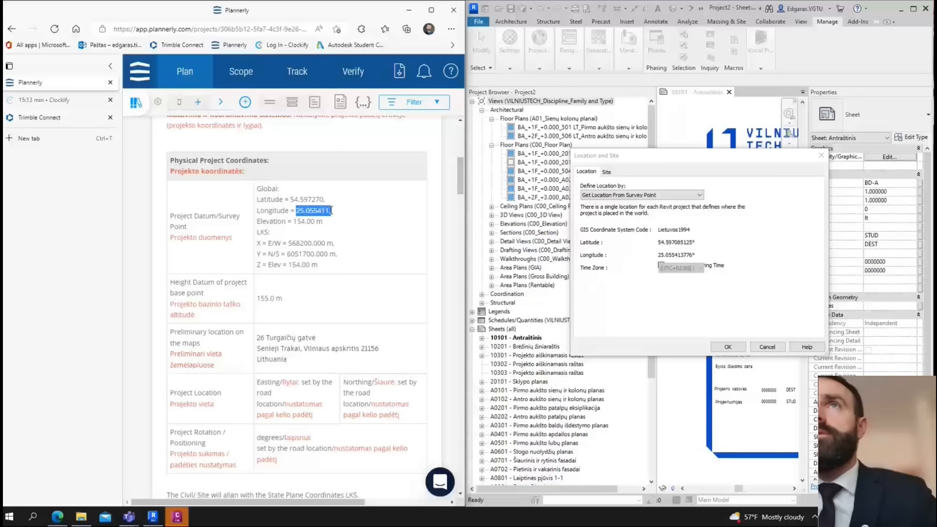
{"action": "left_click", "coordinate": [681, 258]}
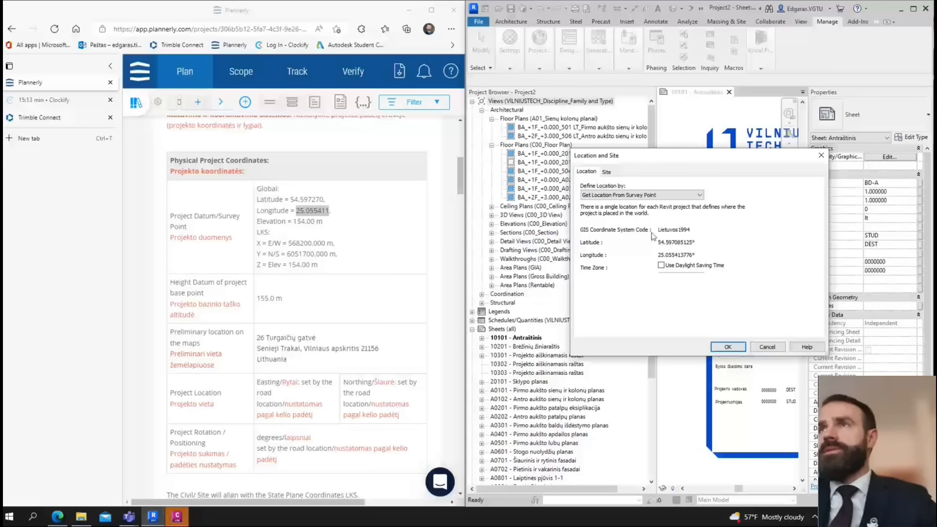
{"action": "left_click", "coordinate": [734, 349]}
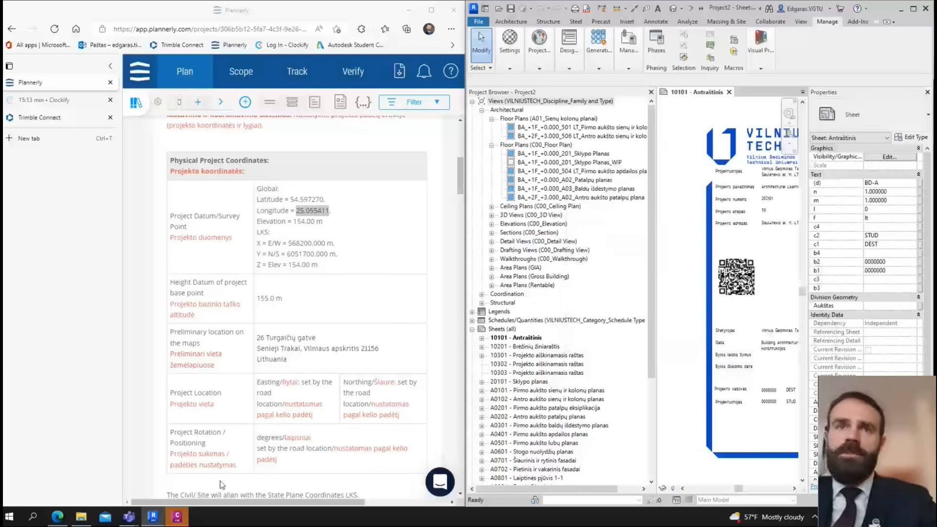
- Switch to Civil 3D, dismiss the welcome survey and maximize the window
{"action": "left_click", "coordinate": [177, 516]}
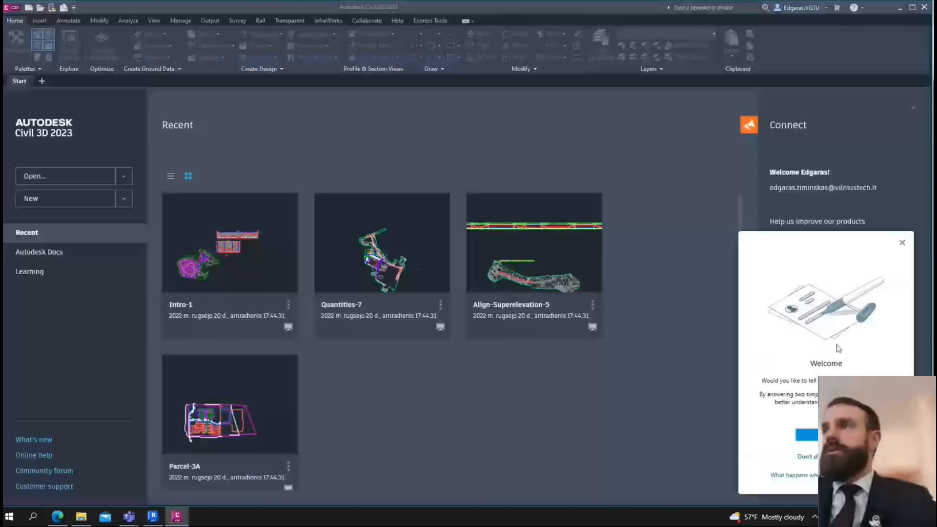
{"action": "left_click", "coordinate": [902, 243]}
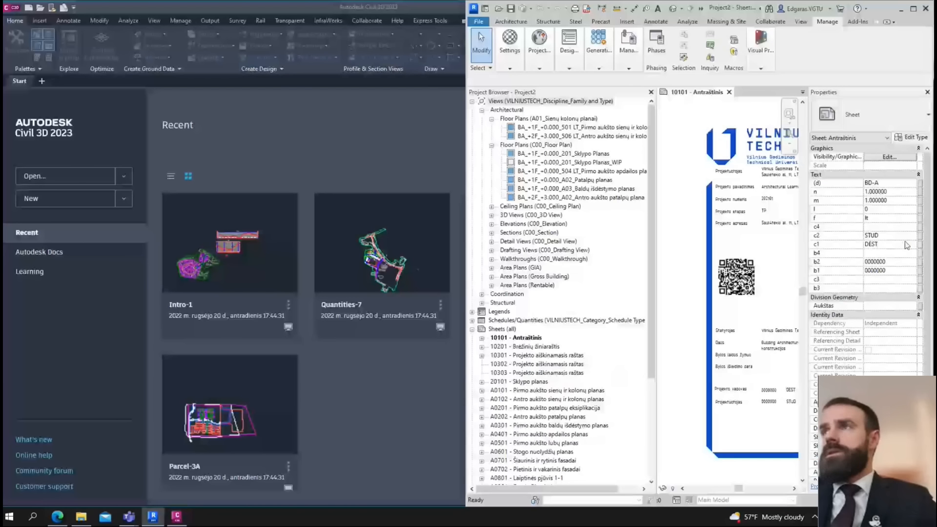
{"action": "double_click", "coordinate": [455, 14]}
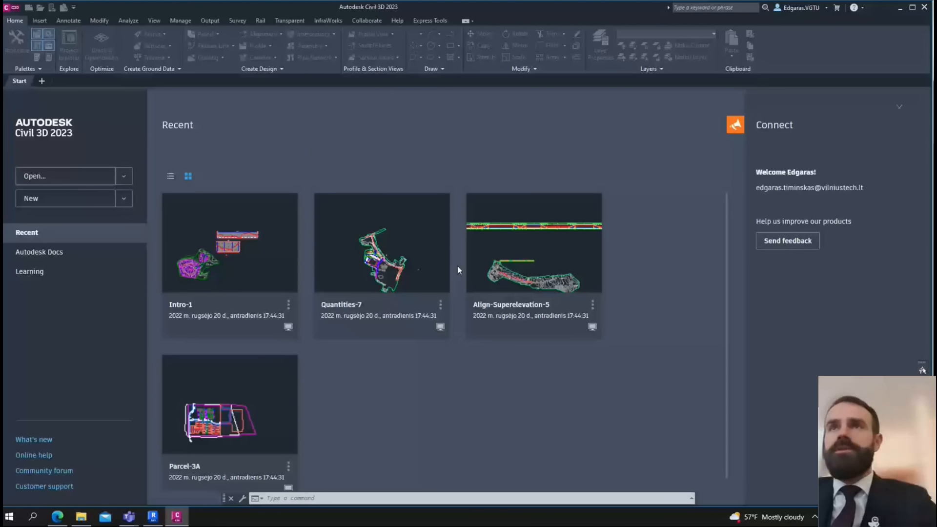
- Open the drawing Turgaičių g_ Ladygų k_TOPO_3D from the Downloads folder
{"action": "key", "text": "ctrl+o"}
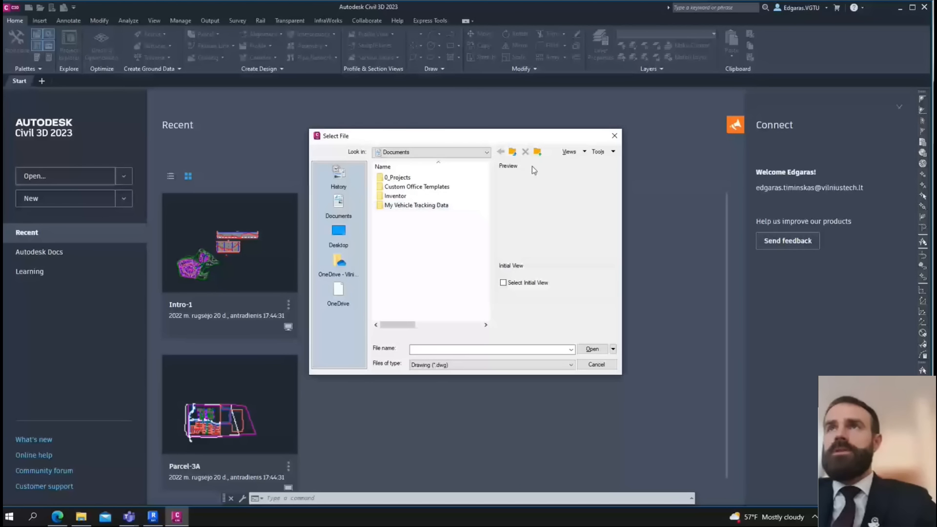
{"action": "left_click", "coordinate": [512, 152]}
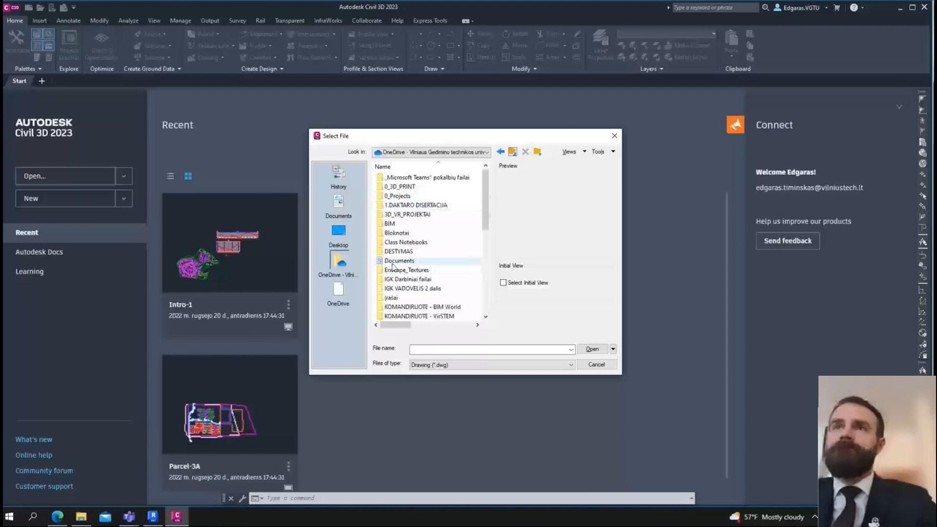
{"action": "left_click", "coordinate": [511, 152]}
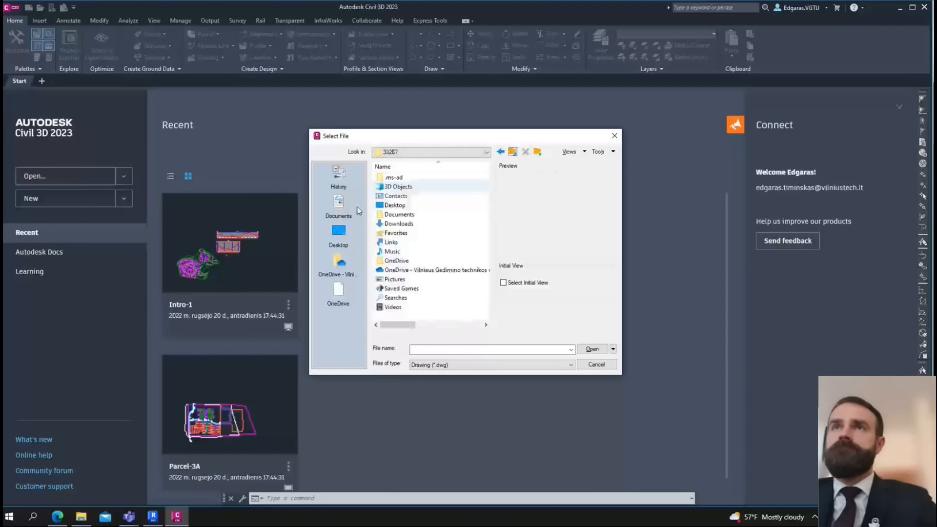
{"action": "double_click", "coordinate": [398, 225]}
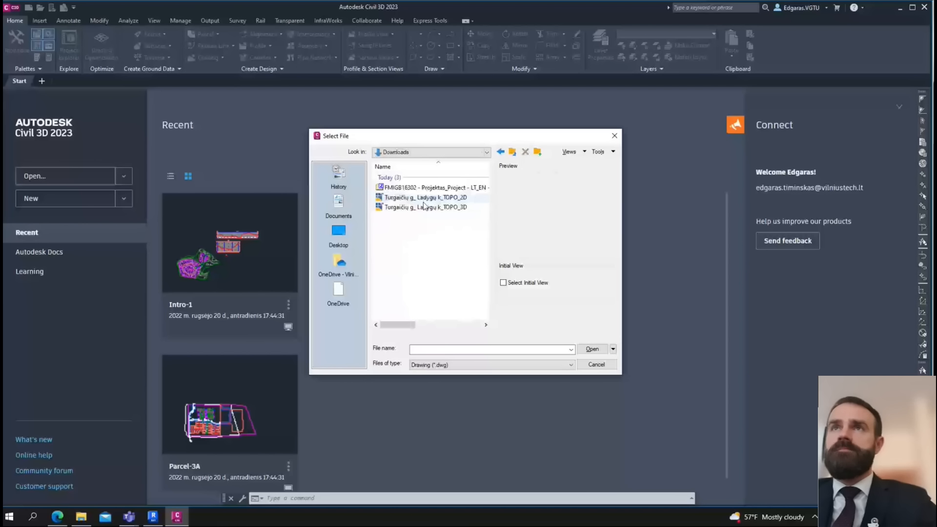
{"action": "left_click", "coordinate": [463, 207]}
{"action": "left_click", "coordinate": [592, 349]}
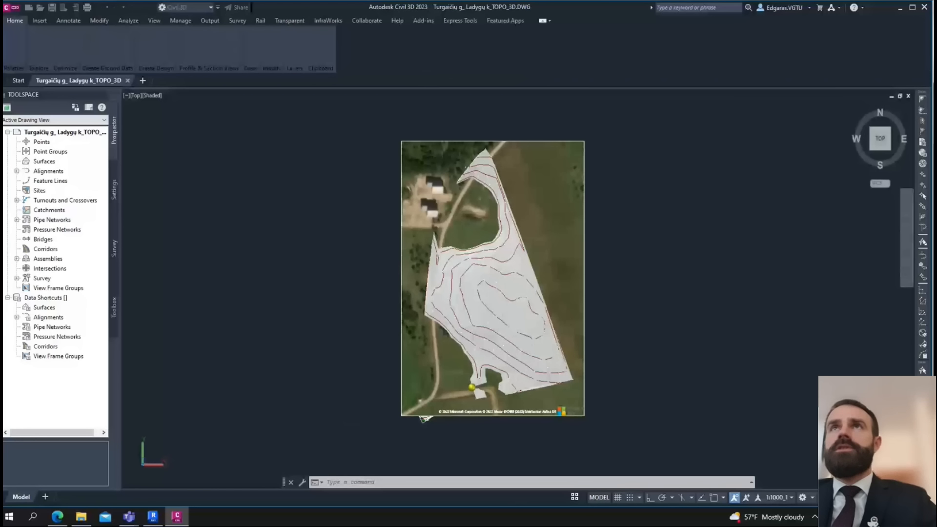
{"action": "left_click", "coordinate": [247, 167]}
{"action": "left_click", "coordinate": [341, 221]}
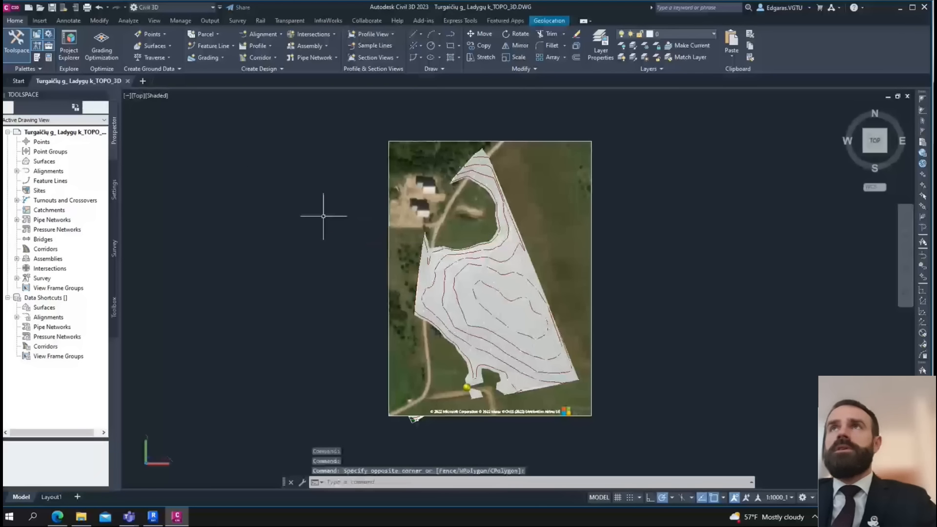
- Turn on the aerial map under the topography drawing and agree to use Online Map Data
{"action": "left_click", "coordinate": [547, 21]}
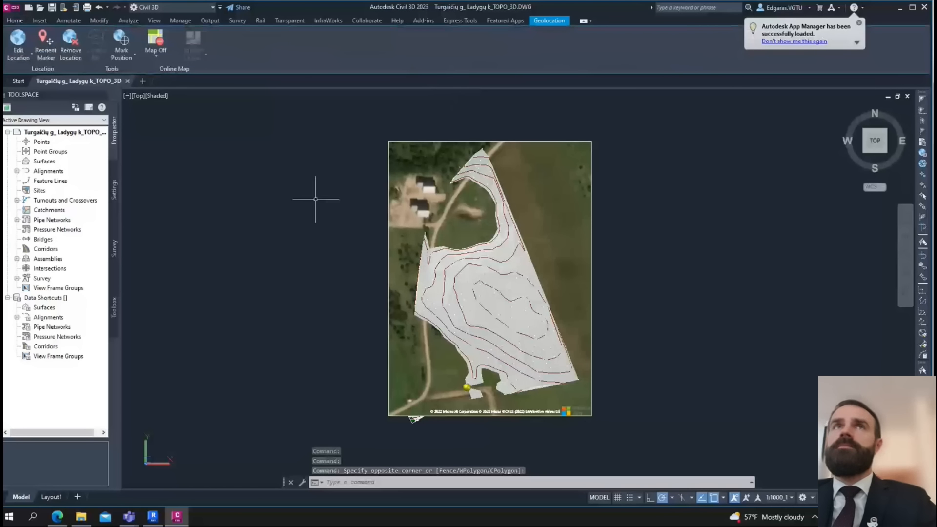
{"action": "left_click", "coordinate": [156, 55]}
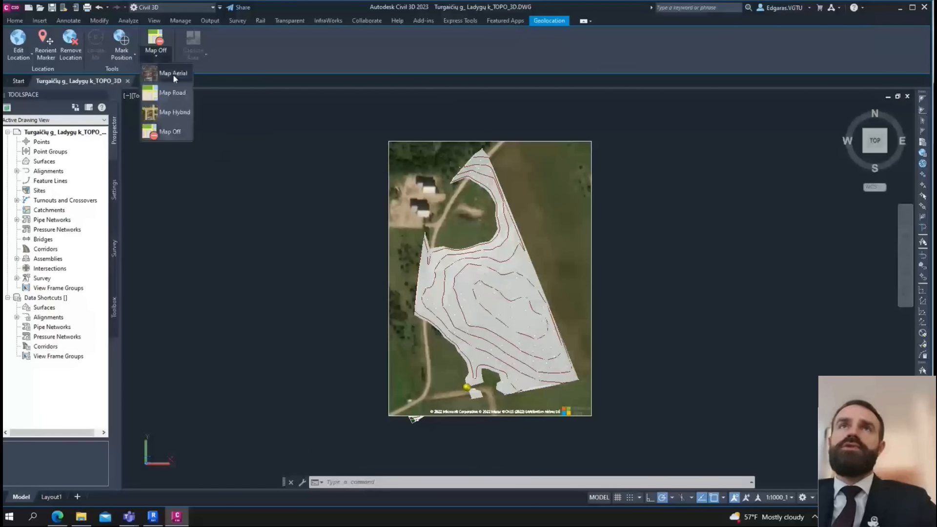
{"action": "left_click", "coordinate": [173, 73]}
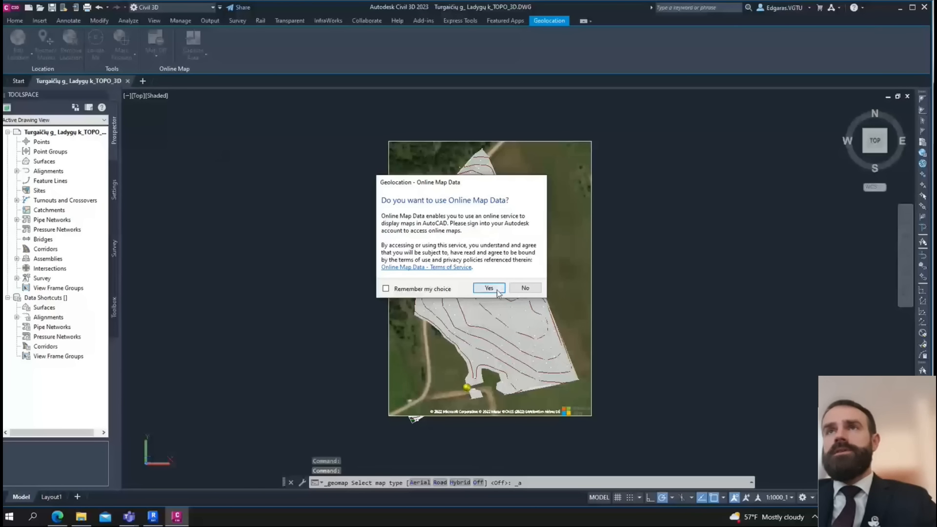
{"action": "left_click", "coordinate": [488, 287]}
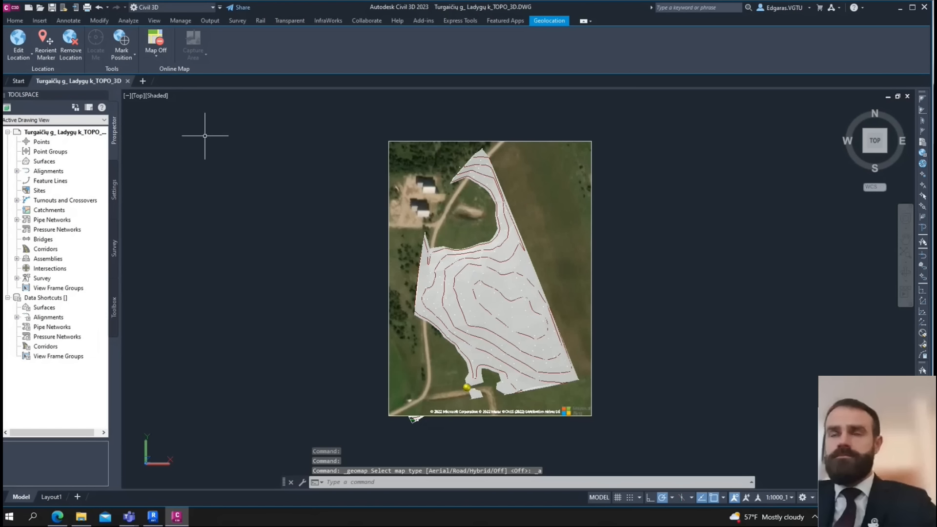
- Switch to Revit, maximize its window and open the BA_+1F_+0.000_201_Sklypo Planas floor plan
{"action": "left_click", "coordinate": [160, 522]}
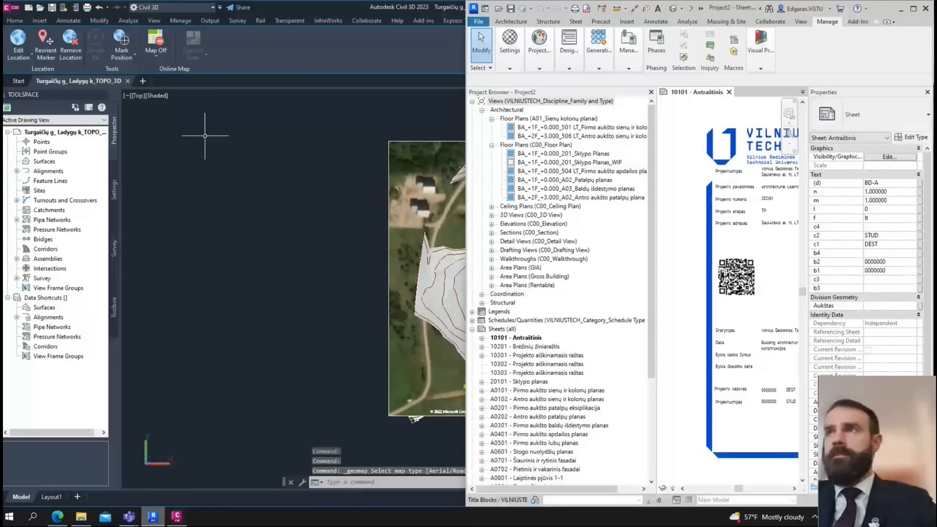
{"action": "left_click", "coordinate": [913, 12]}
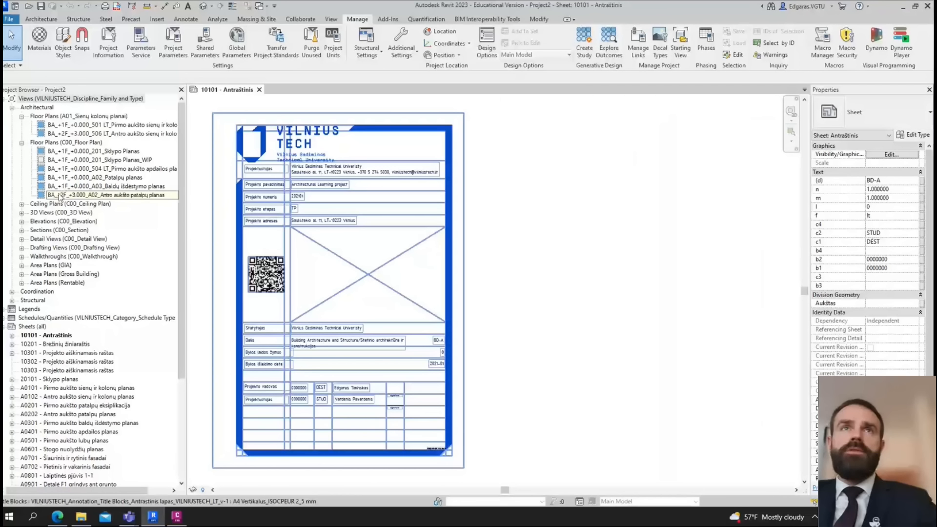
{"action": "left_click", "coordinate": [119, 161]}
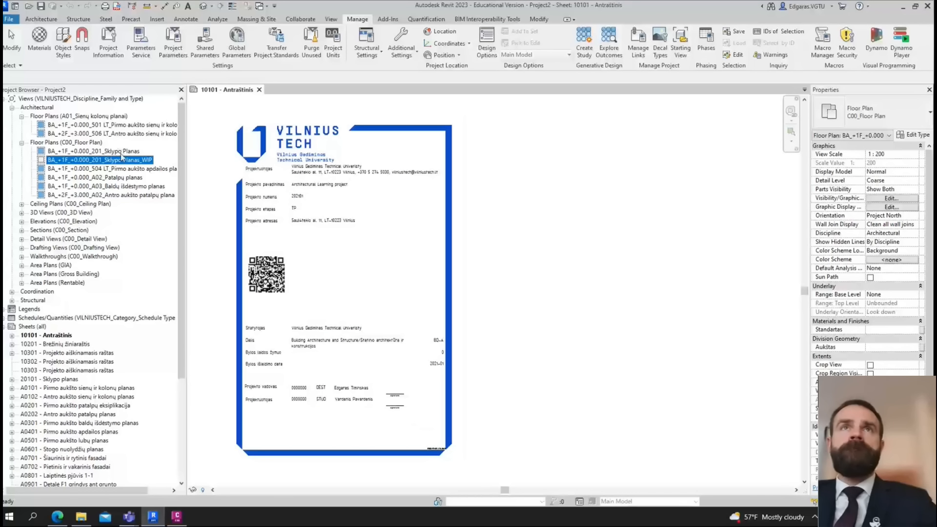
{"action": "double_click", "coordinate": [121, 151]}
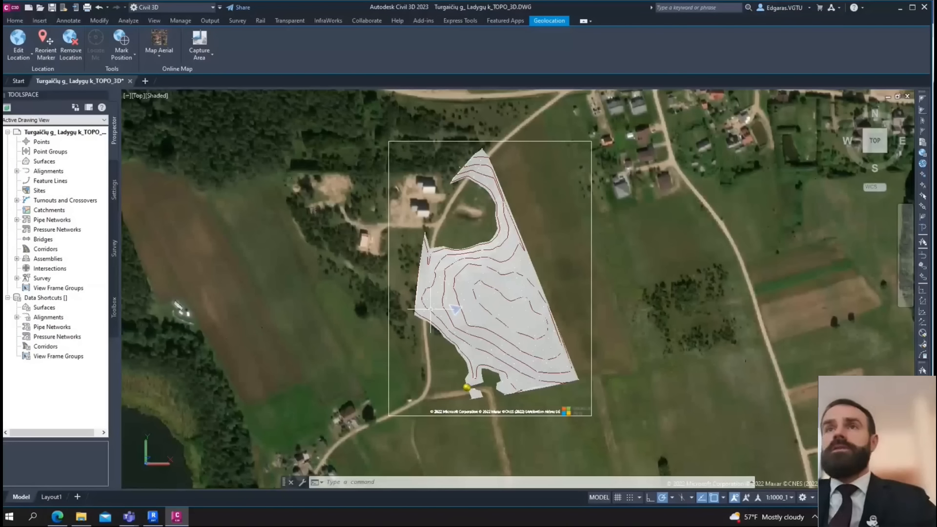
- In Civil 3D, examine the aerial map around the topography site and across the nearby city, including its campus buildings
{"action": "scroll", "coordinate": [313, 280], "scroll_direction": "down", "scroll_amount": 10}
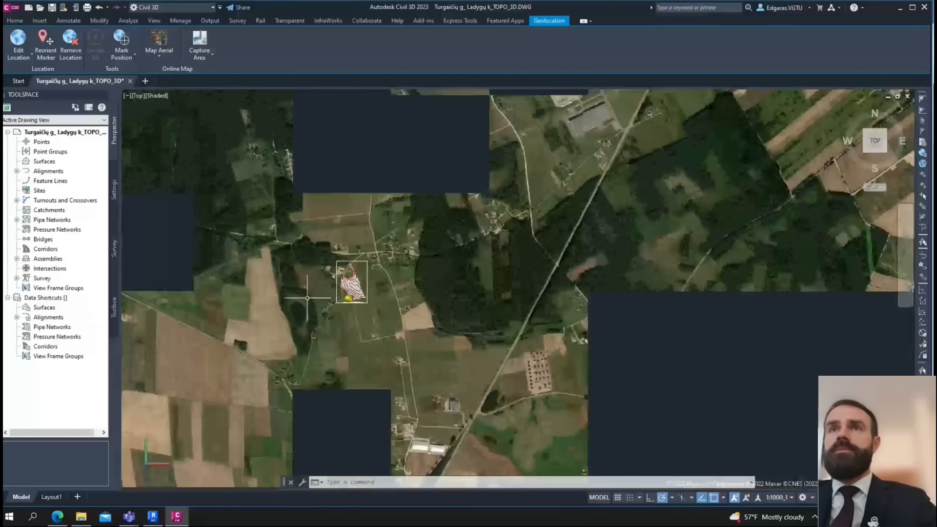
{"action": "scroll", "coordinate": [306, 299], "scroll_direction": "down", "scroll_amount": 4}
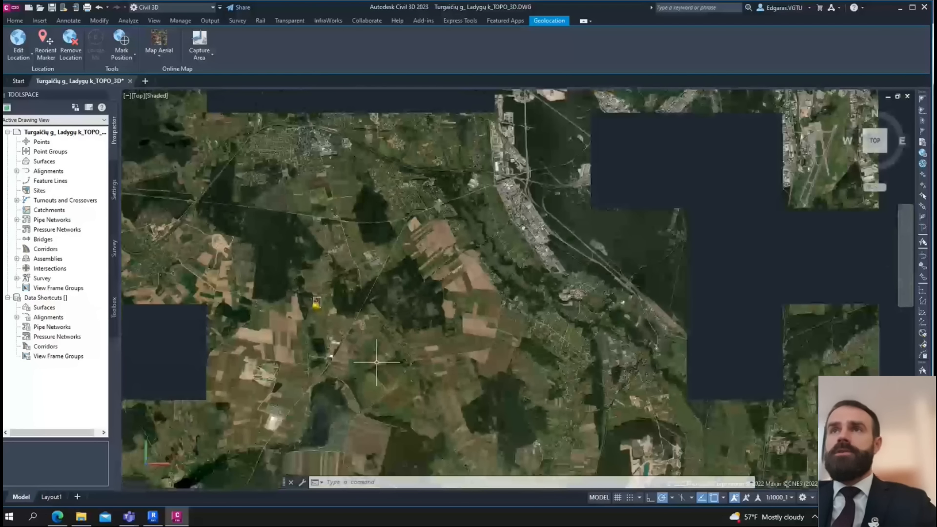
{"action": "scroll", "coordinate": [377, 362], "scroll_direction": "down", "scroll_amount": 5}
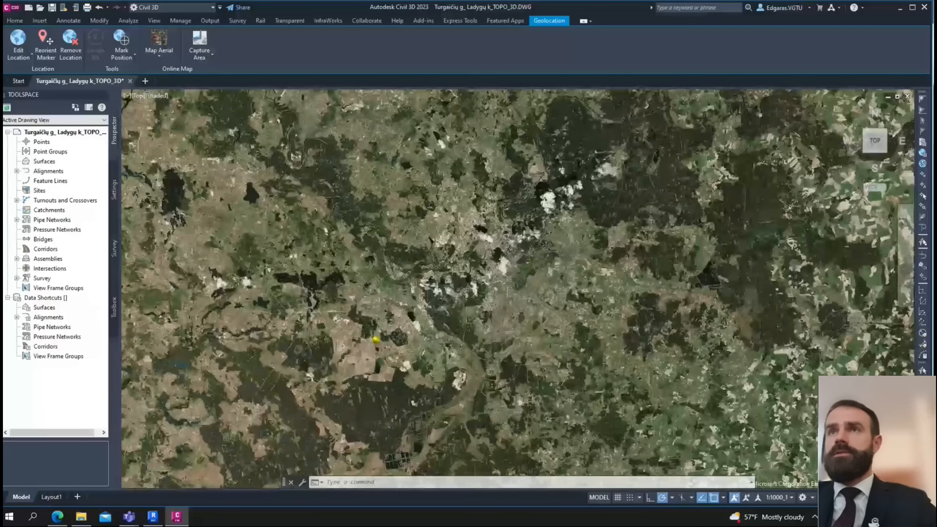
{"action": "scroll", "coordinate": [623, 222], "scroll_direction": "up", "scroll_amount": 10}
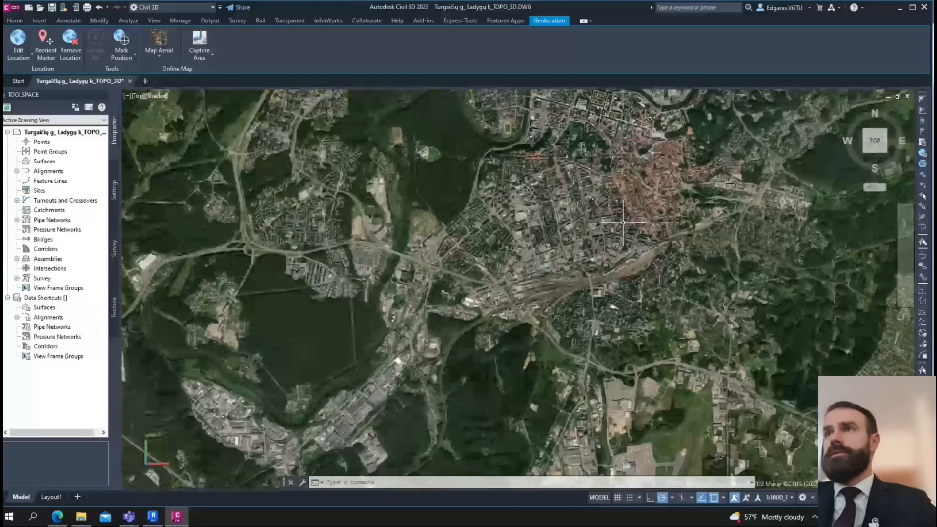
{"action": "middle_click_drag", "start_coordinate": [714, 262], "coordinate": [571, 349]}
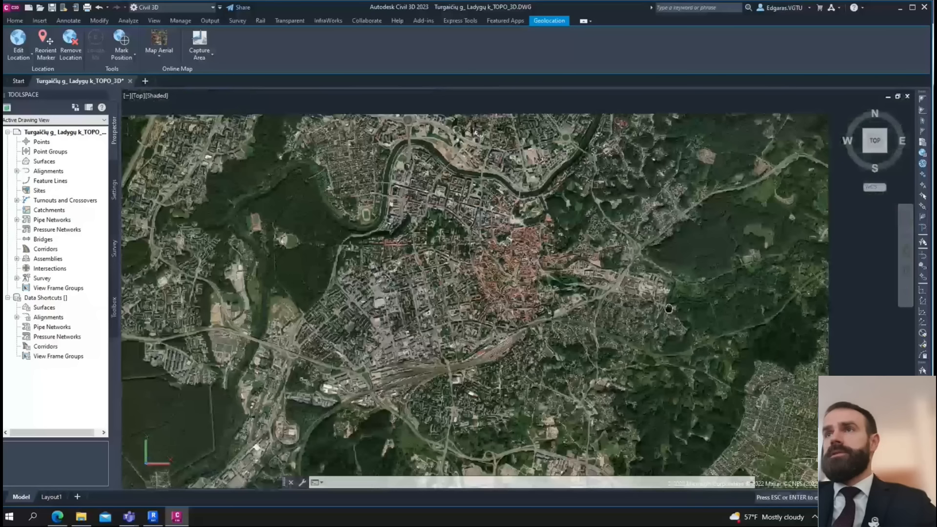
{"action": "scroll", "coordinate": [633, 342], "scroll_direction": "up", "scroll_amount": 5}
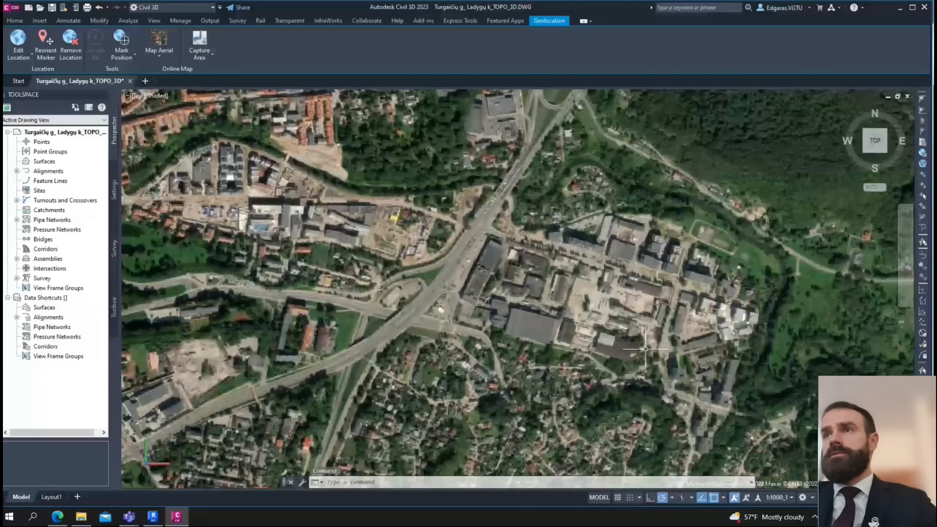
{"action": "scroll", "coordinate": [633, 342], "scroll_direction": "down", "scroll_amount": 5}
{"action": "middle_click_drag", "start_coordinate": [627, 246], "coordinate": [532, 356]}
{"action": "scroll", "coordinate": [627, 193], "scroll_direction": "up", "scroll_amount": 5}
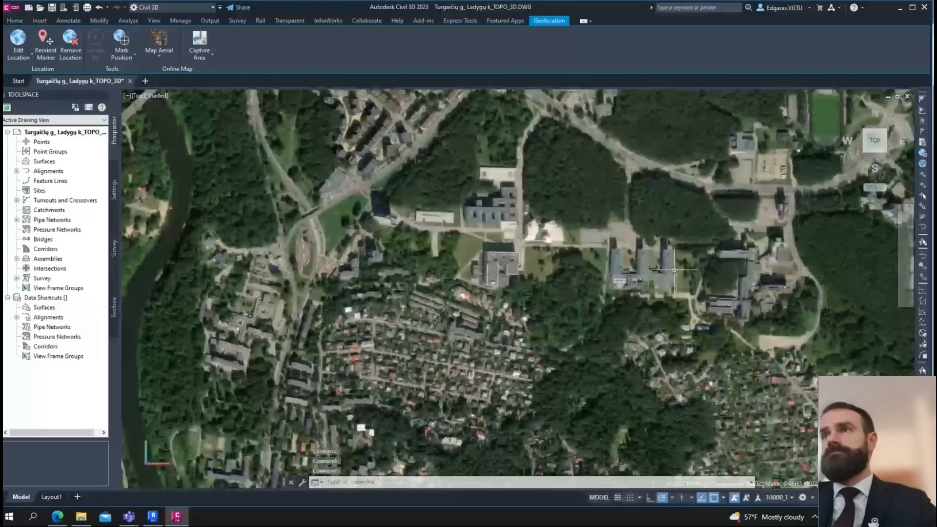
{"action": "scroll", "coordinate": [640, 273], "scroll_direction": "up", "scroll_amount": 3}
{"action": "scroll", "coordinate": [639, 314], "scroll_direction": "up", "scroll_amount": 5}
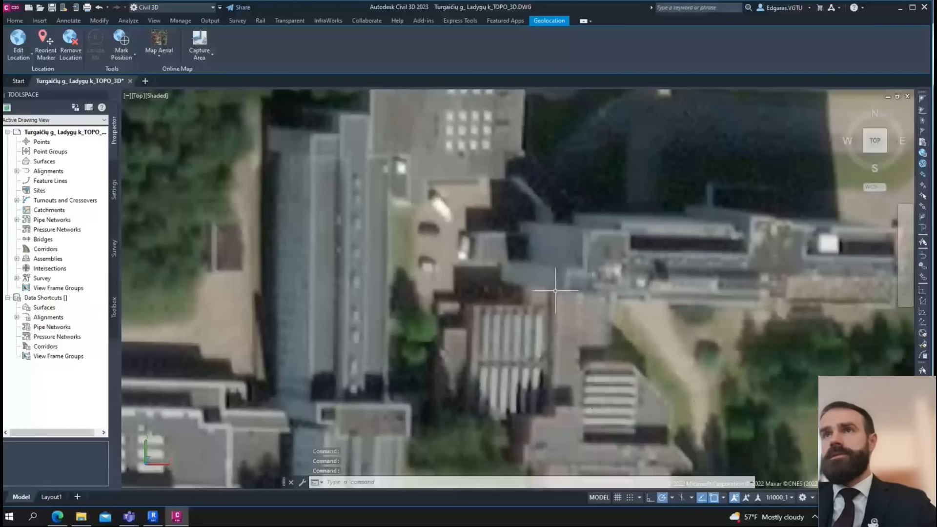
{"action": "scroll", "coordinate": [686, 253], "scroll_direction": "down", "scroll_amount": 10}
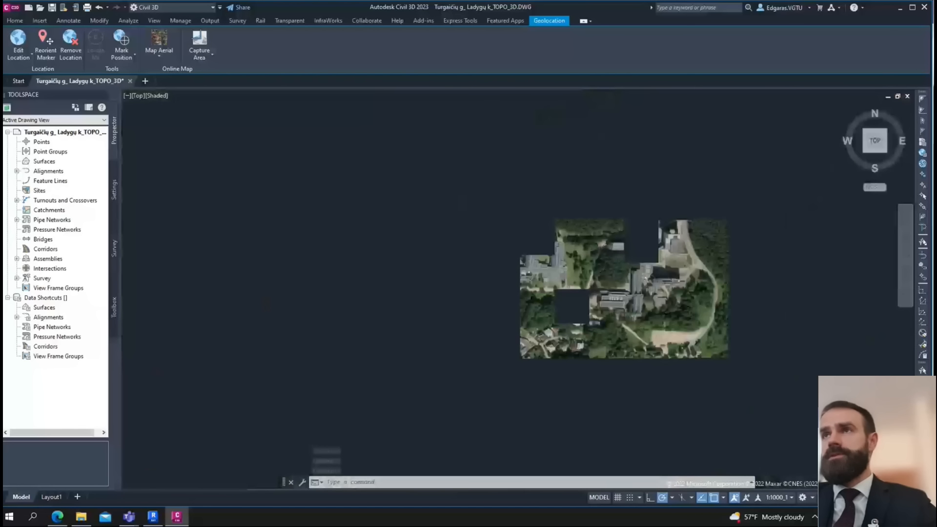
{"action": "scroll", "coordinate": [686, 254], "scroll_direction": "down", "scroll_amount": 6}
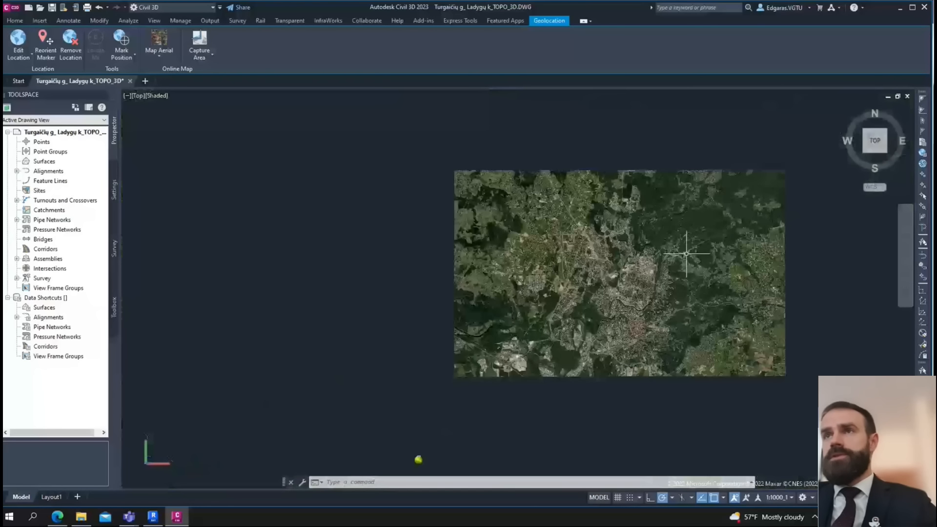
- Turn off the online aerial map behind the topography, leaving only the captured map image around the site
{"action": "scroll", "coordinate": [518, 382], "scroll_direction": "up", "scroll_amount": 2}
{"action": "scroll", "coordinate": [519, 382], "scroll_direction": "up", "scroll_amount": 10}
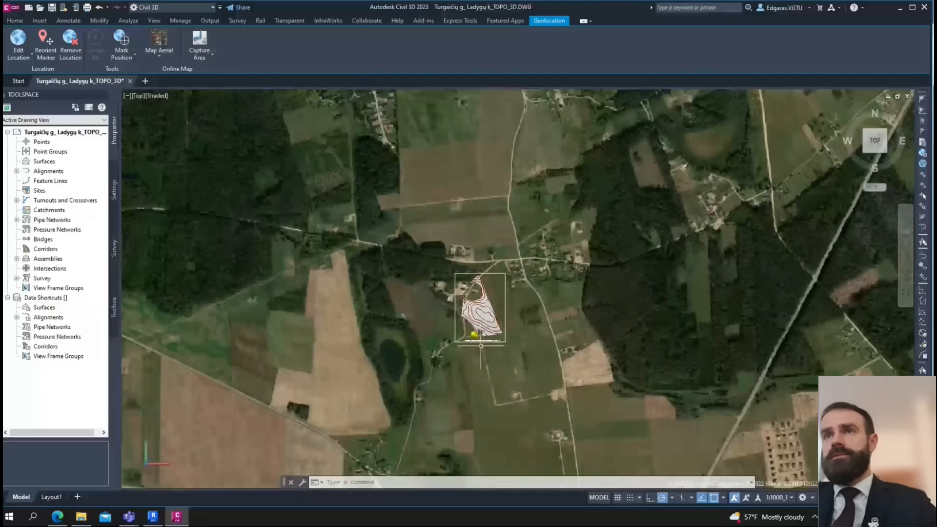
{"action": "scroll", "coordinate": [488, 387], "scroll_direction": "up", "scroll_amount": 3}
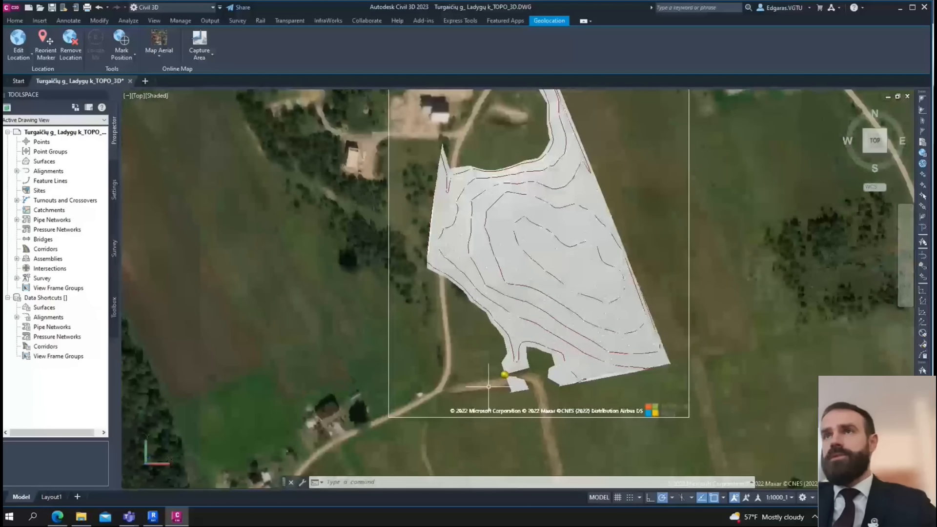
{"action": "scroll", "coordinate": [599, 261], "scroll_direction": "down", "scroll_amount": 2}
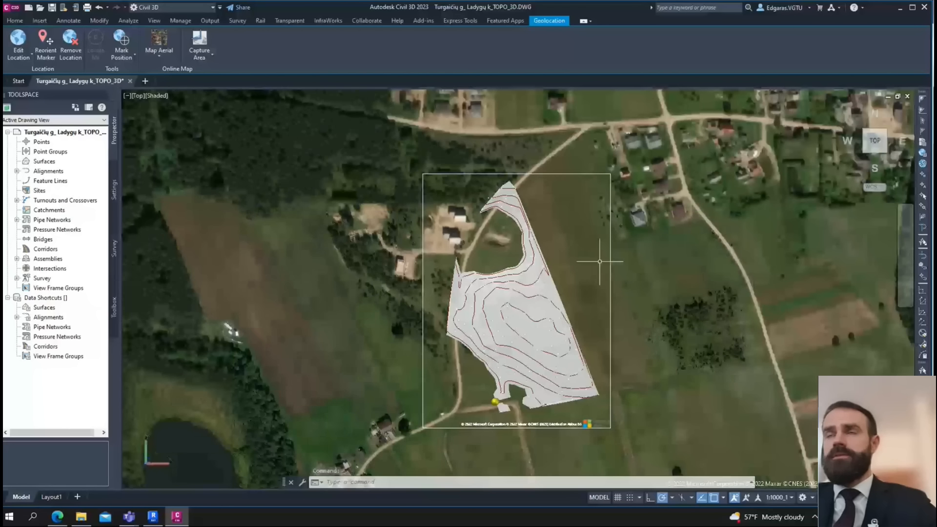
{"action": "left_click", "coordinate": [170, 55]}
{"action": "left_click", "coordinate": [166, 139]}
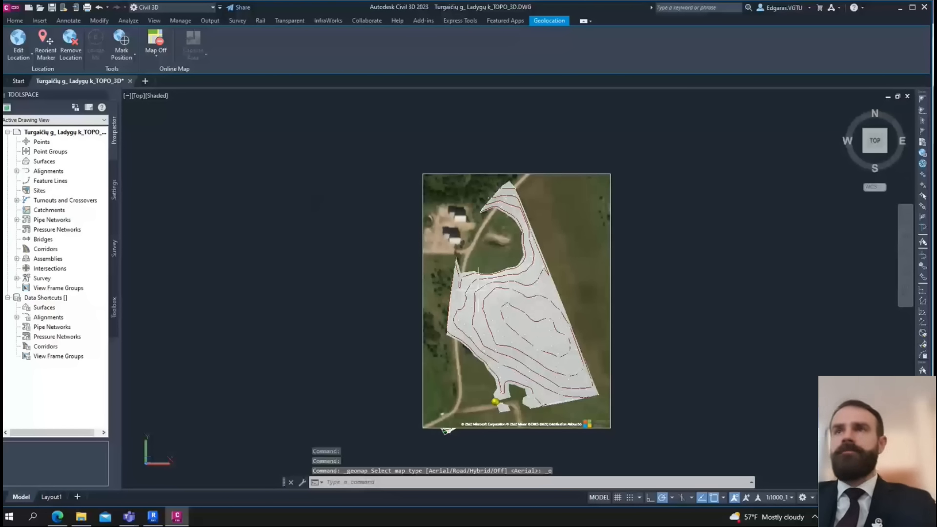
- Try to hide the captured aerial map image lying above the survey points in a 3D view
{"action": "middle_click_drag", "start_coordinate": [386, 360], "coordinate": [391, 239], "text": "shift"}
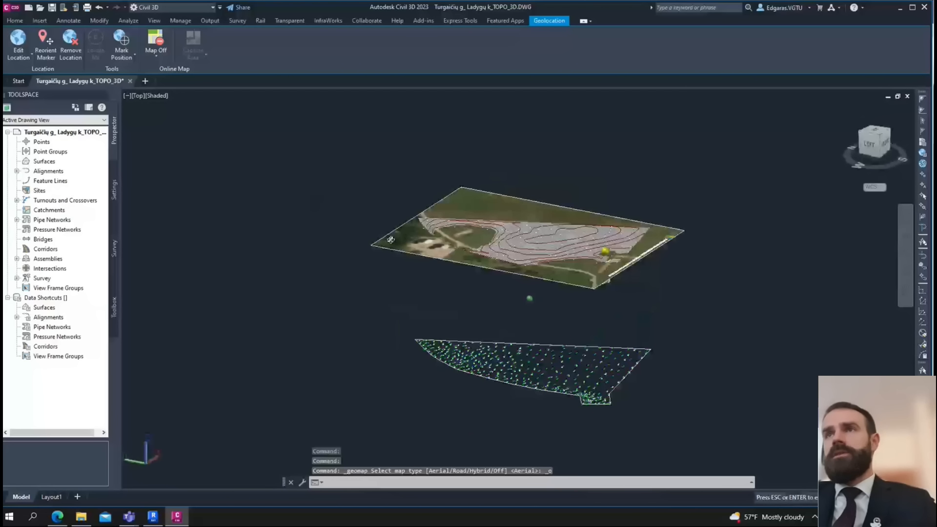
{"action": "scroll", "coordinate": [548, 372], "scroll_direction": "up", "scroll_amount": 5}
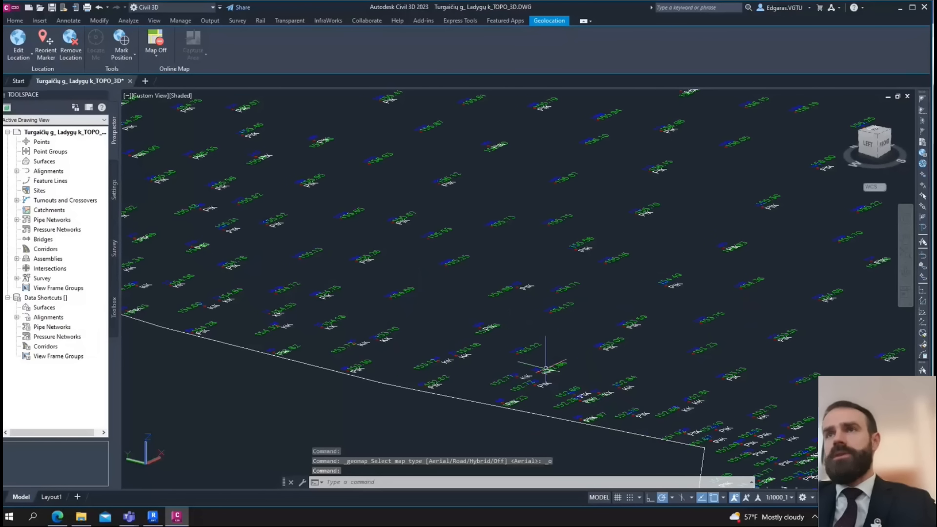
{"action": "scroll", "coordinate": [551, 364], "scroll_direction": "down", "scroll_amount": 5}
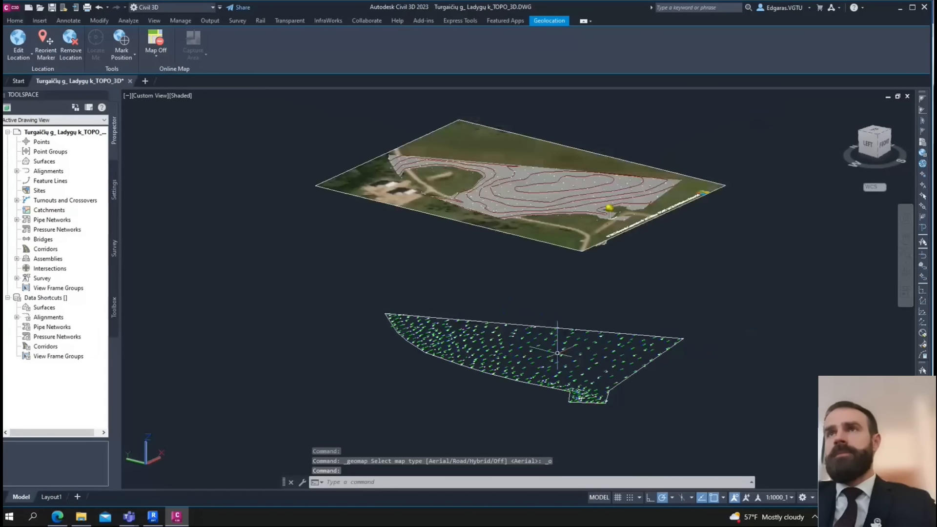
{"action": "left_click", "coordinate": [536, 239]}
{"action": "right_click", "coordinate": [536, 239]}
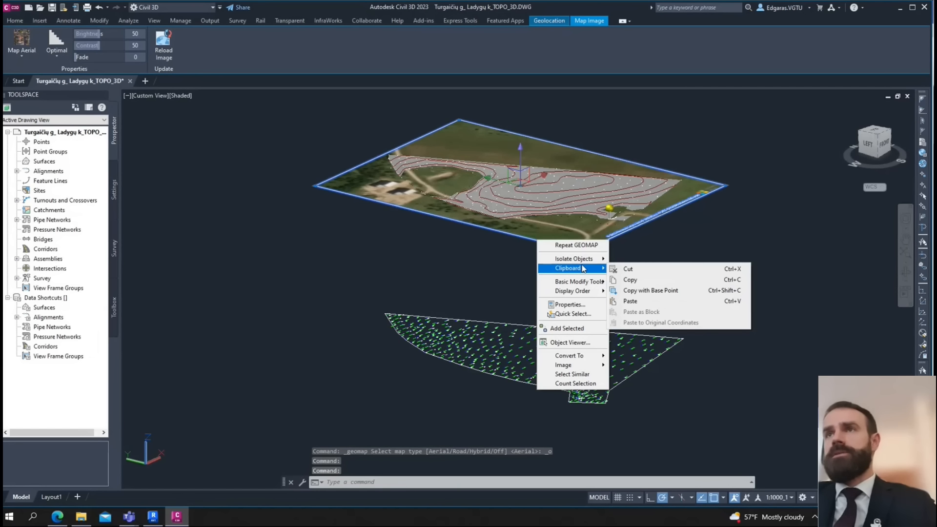
{"action": "mouse_move", "coordinate": [574, 258]}
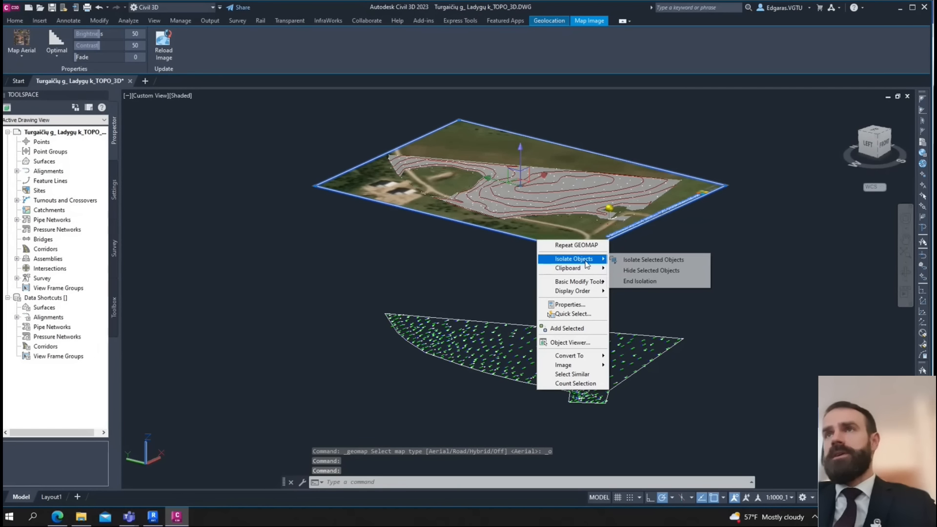
{"action": "left_click", "coordinate": [651, 270]}
{"action": "key", "text": "Escape"}
{"action": "key", "text": "Escape"}
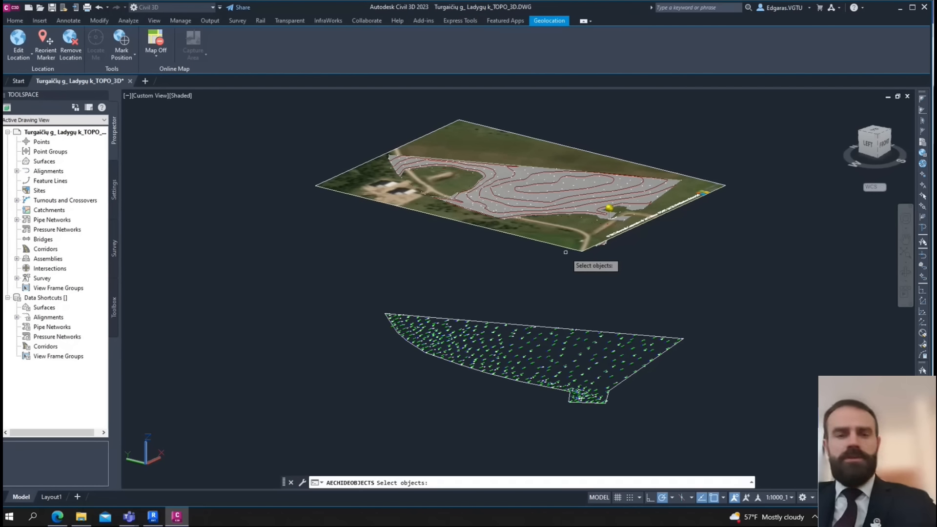
{"action": "left_click", "coordinate": [568, 247]}
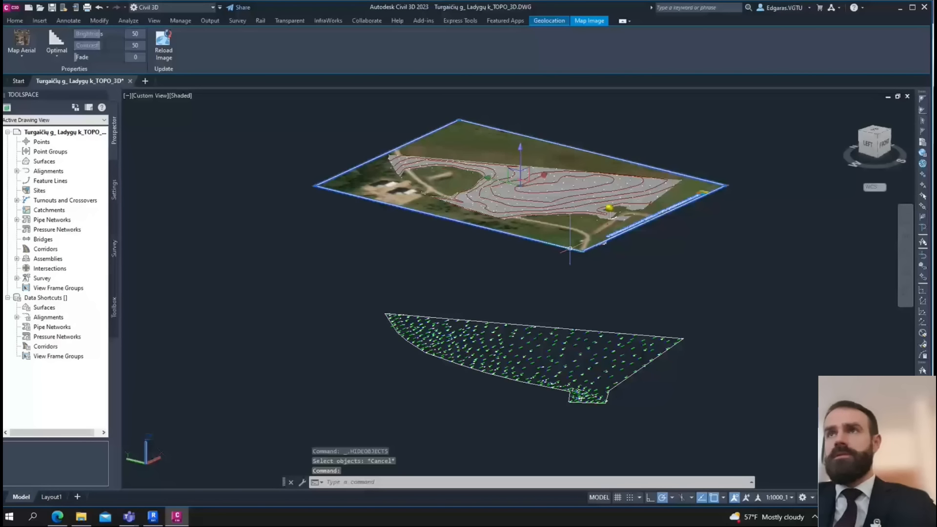
{"action": "right_click", "coordinate": [570, 249]}
{"action": "mouse_move", "coordinate": [605, 279]}
{"action": "left_click", "coordinate": [663, 289]}
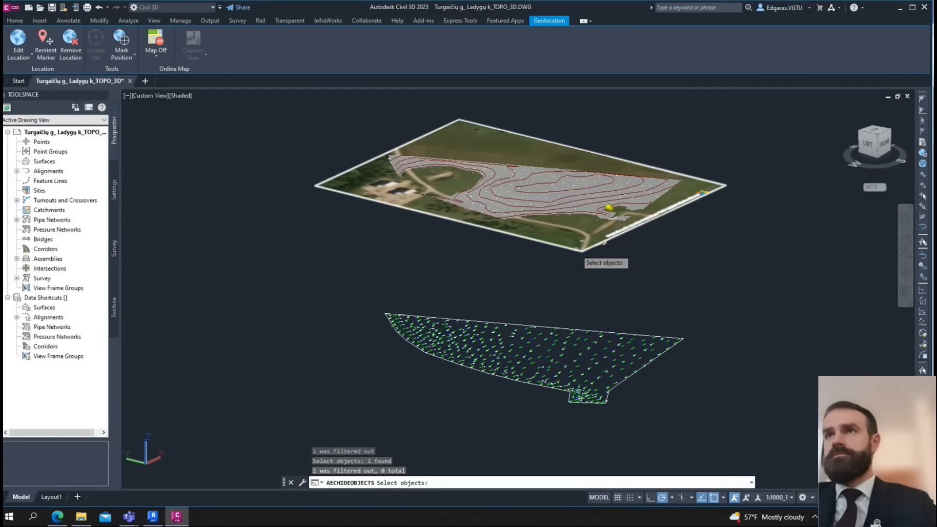
{"action": "key", "text": "Escape"}
- Open the properties of the captured map image and dock the Properties palette beside the Toolspace
{"action": "left_click", "coordinate": [546, 247]}
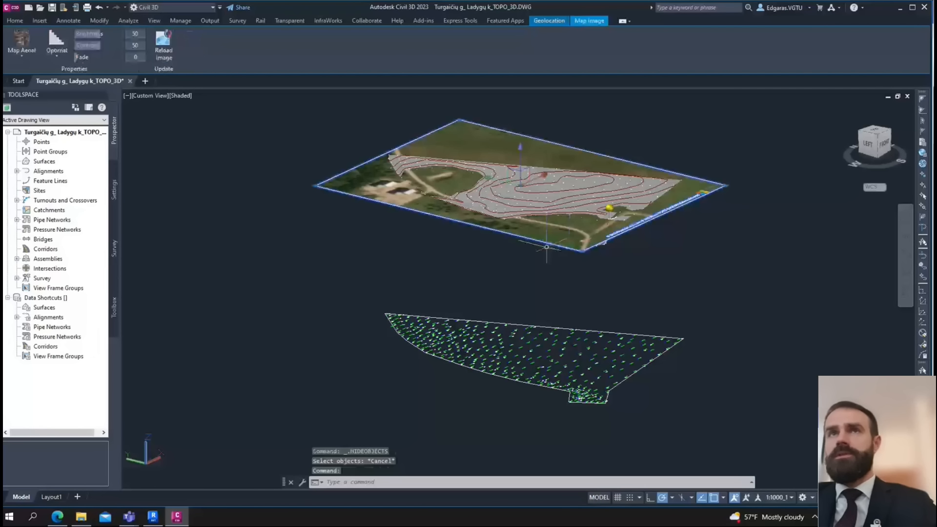
{"action": "type", "text": "pr"}
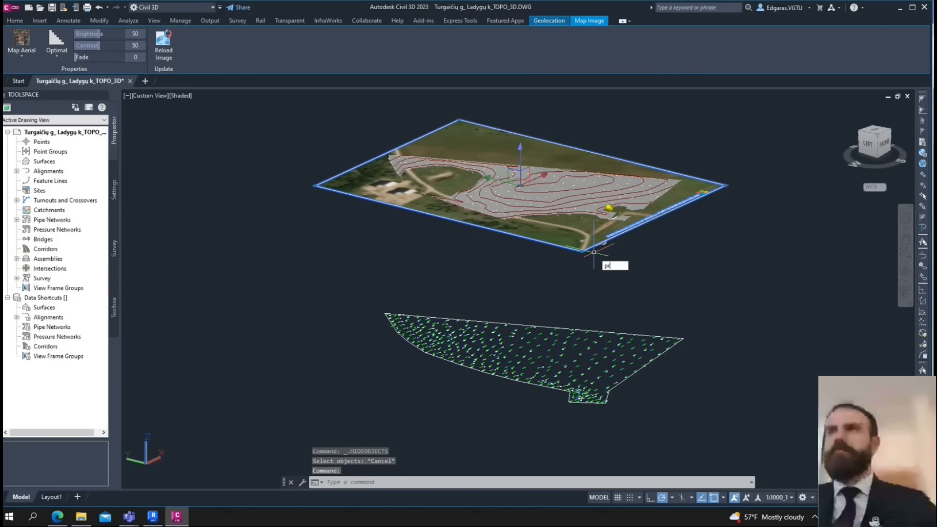
{"action": "key", "text": "Return"}
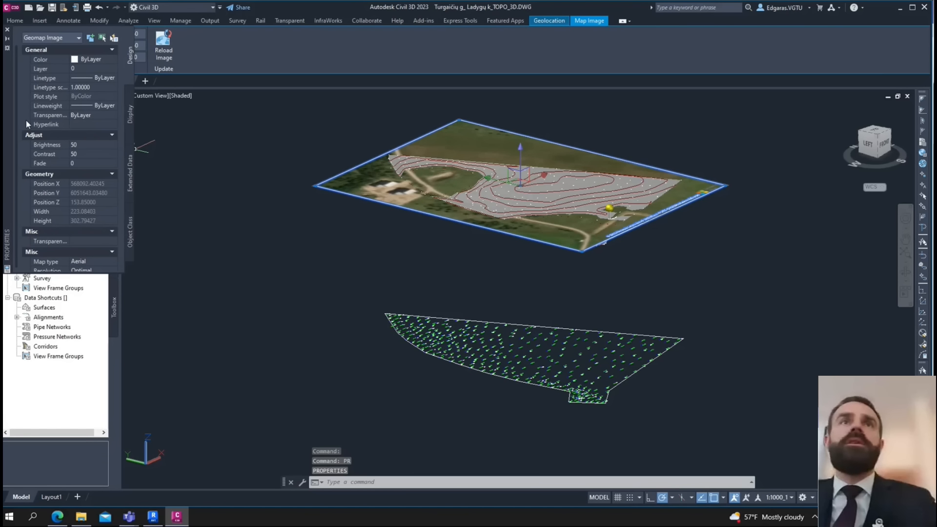
{"action": "left_click_drag", "start_coordinate": [7, 164], "coordinate": [120, 247]}
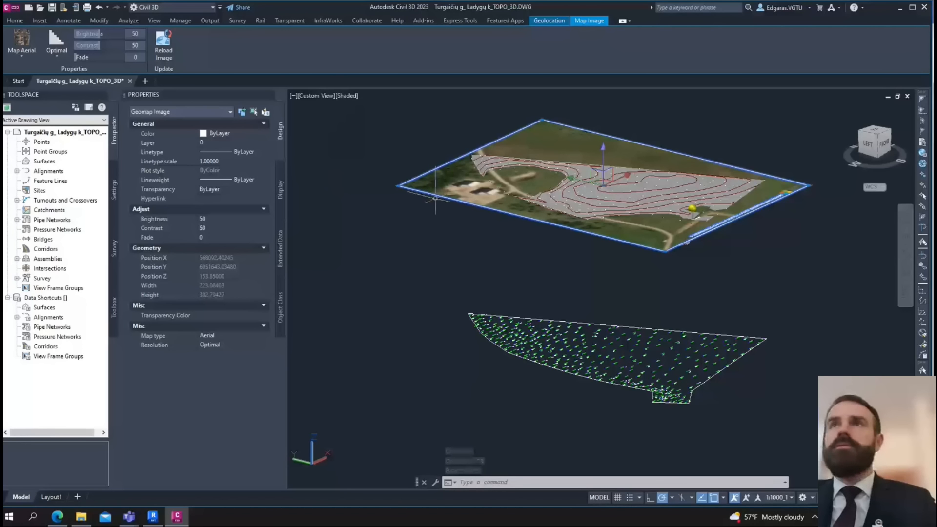
- Try once more to hide the captured map image, selecting it with a crossing window at its corner
{"action": "key", "text": "Escape"}
{"action": "left_click", "coordinate": [430, 206]}
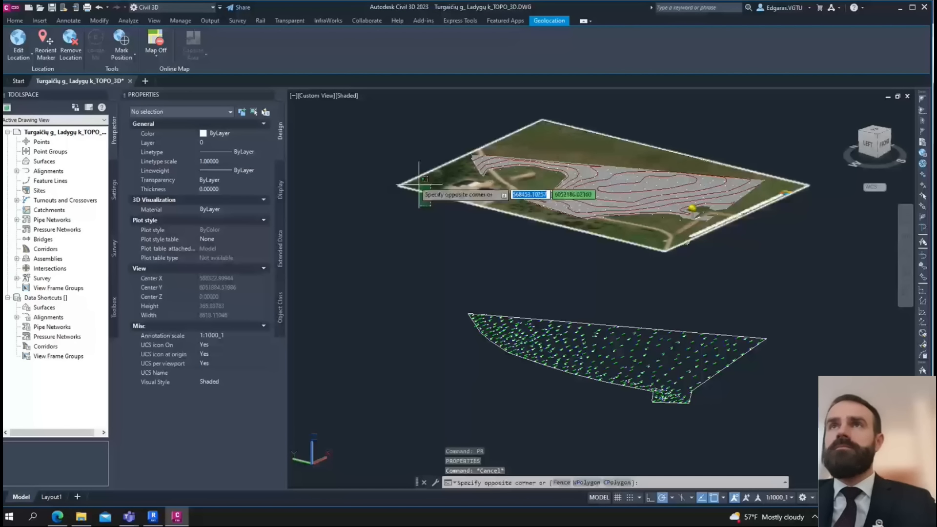
{"action": "left_click", "coordinate": [419, 185]}
{"action": "right_click", "coordinate": [426, 180]}
{"action": "mouse_move", "coordinate": [467, 211]}
{"action": "left_click", "coordinate": [511, 219]}
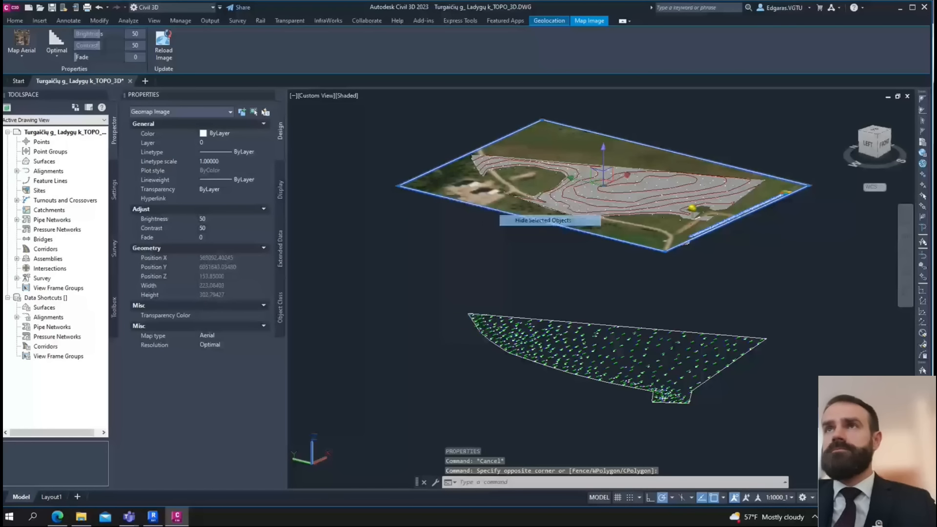
{"action": "key", "text": "Escape"}
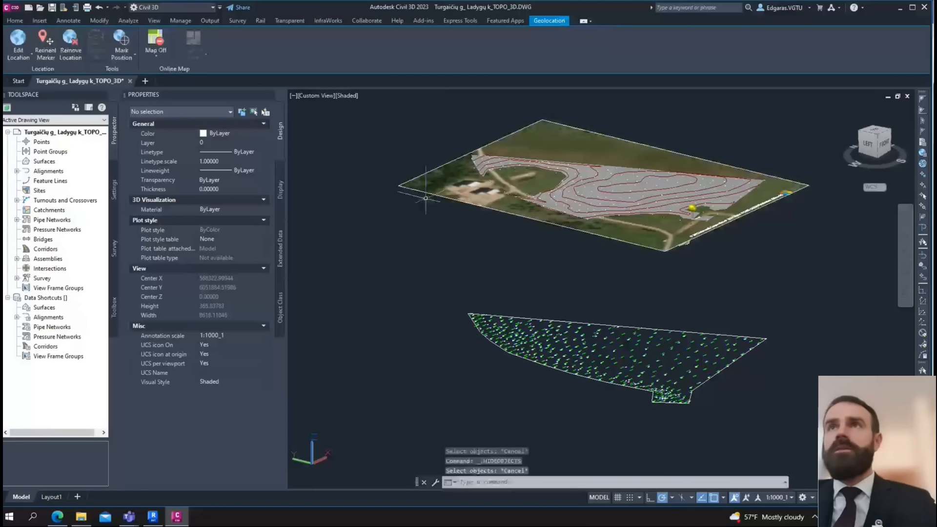
- Delete the captured aerial map image from the drawing
{"action": "left_click", "coordinate": [426, 202]}
{"action": "left_click", "coordinate": [389, 166]}
{"action": "key", "text": "Delete"}
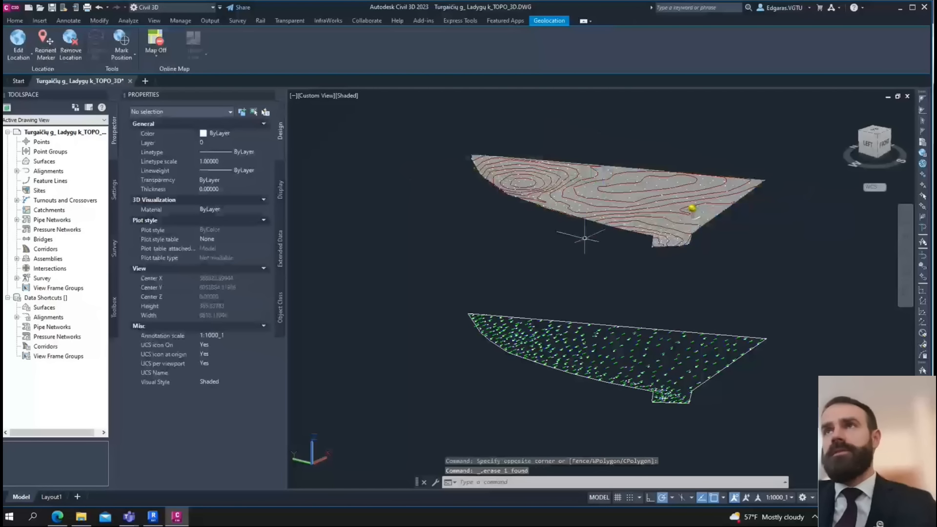
- Inspect the contour surface in 3D and open the drawing settings to check the units and coordinate zone
{"action": "middle_click_drag", "start_coordinate": [585, 238], "coordinate": [540, 263], "text": "shift"}
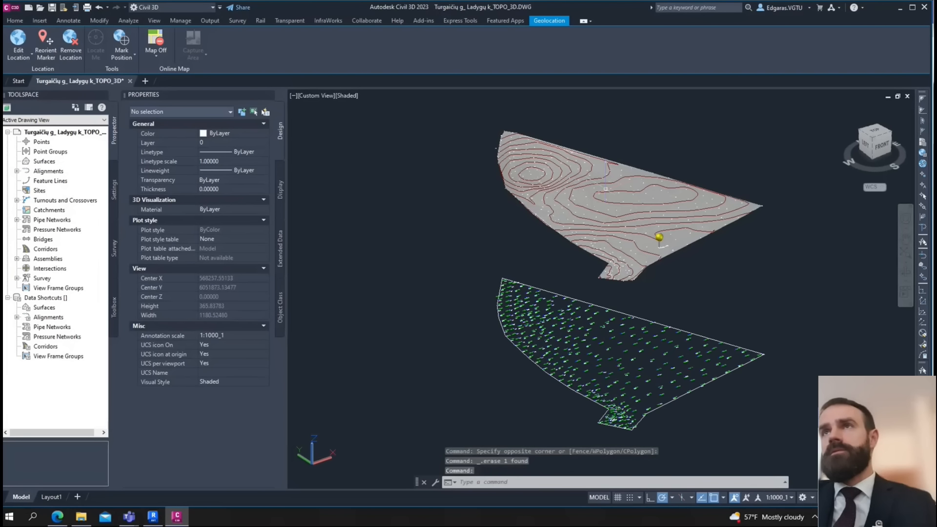
{"action": "scroll", "coordinate": [605, 188], "scroll_direction": "up", "scroll_amount": 6}
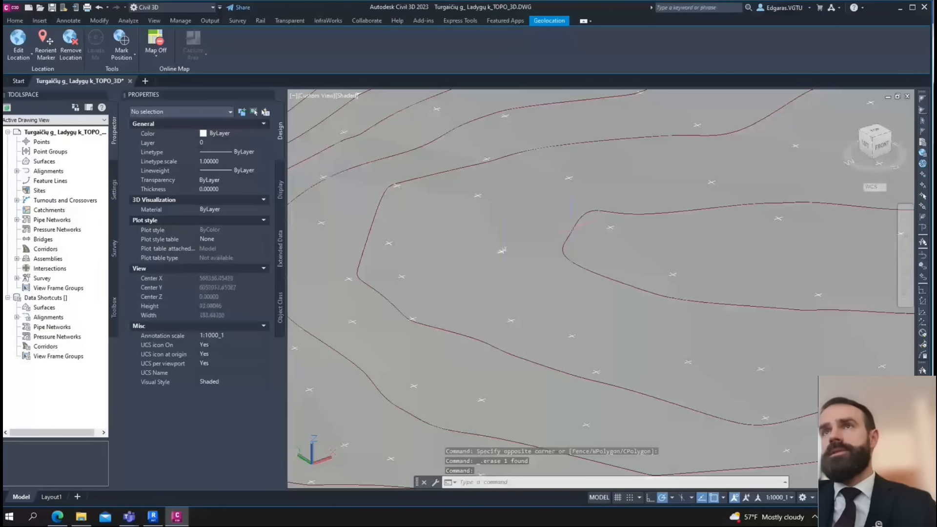
{"action": "scroll", "coordinate": [503, 251], "scroll_direction": "down", "scroll_amount": 10}
{"action": "scroll", "coordinate": [507, 251], "scroll_direction": "up", "scroll_amount": 6}
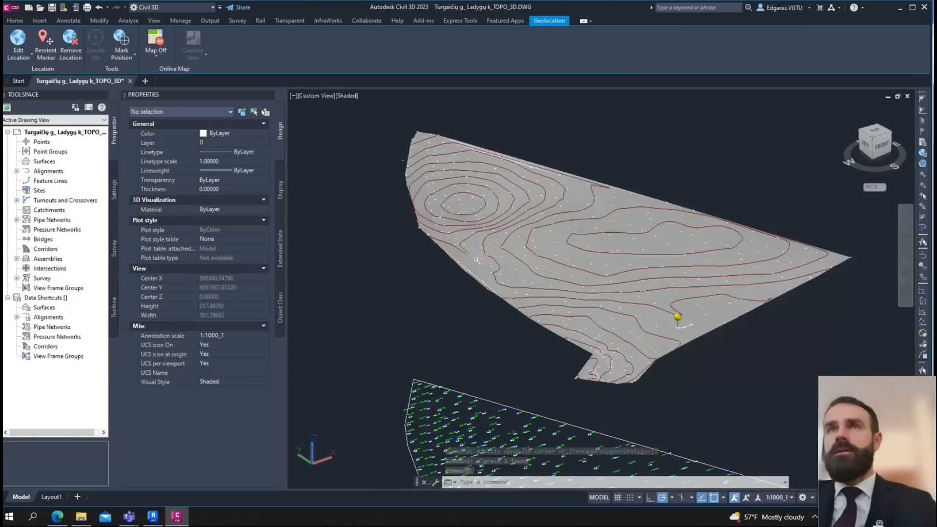
{"action": "left_click", "coordinate": [113, 194]}
{"action": "right_click", "coordinate": [57, 133]}
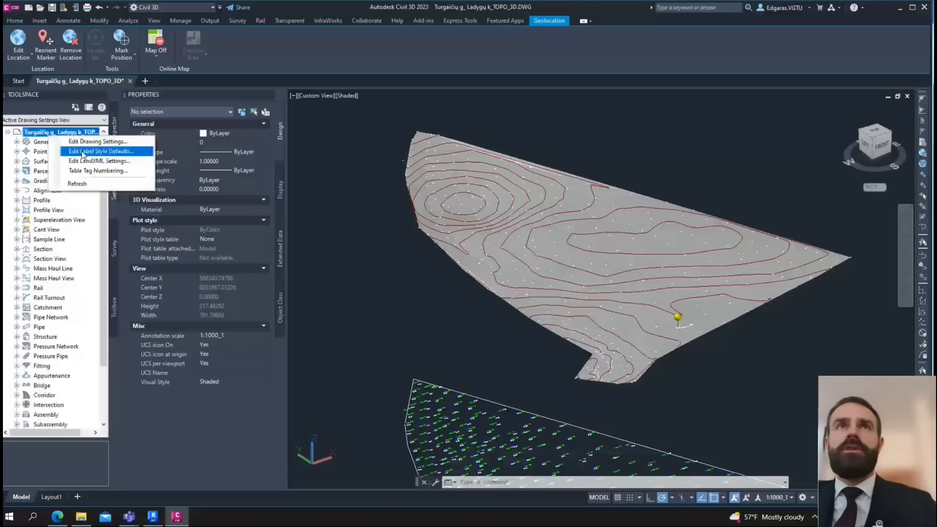
{"action": "left_click", "coordinate": [93, 142]}
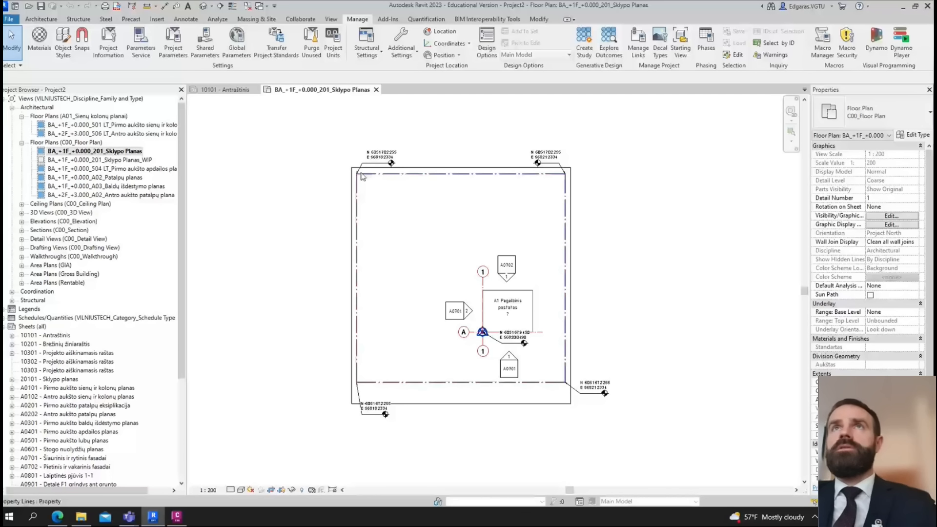
- In the Revit project, set the length units to meters with 3 decimal places
{"action": "left_click", "coordinate": [333, 42]}
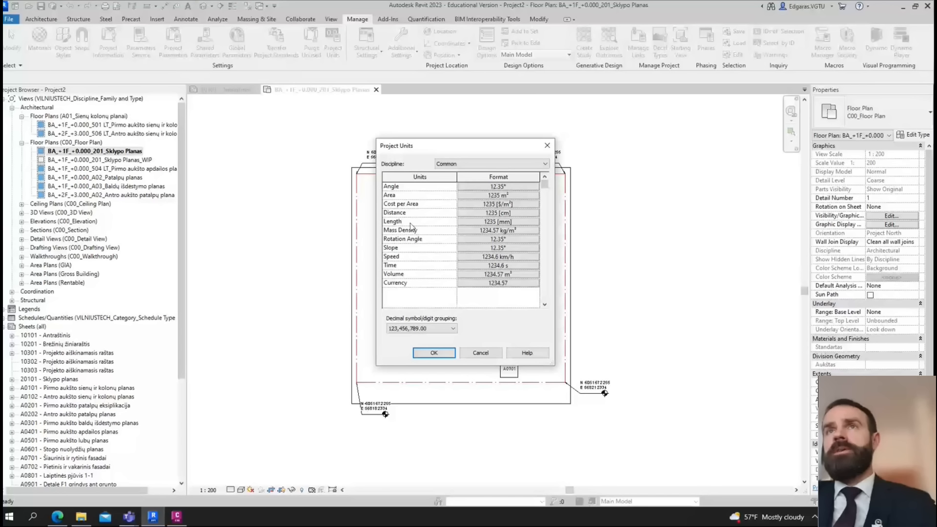
{"action": "left_click", "coordinate": [476, 222]}
{"action": "left_click", "coordinate": [492, 204]}
{"action": "left_click", "coordinate": [465, 238]}
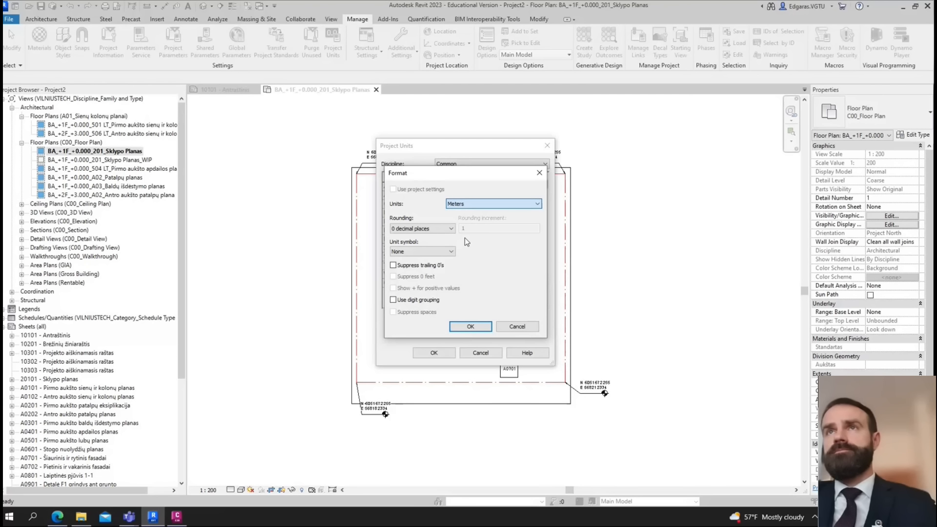
{"action": "left_click", "coordinate": [423, 228]}
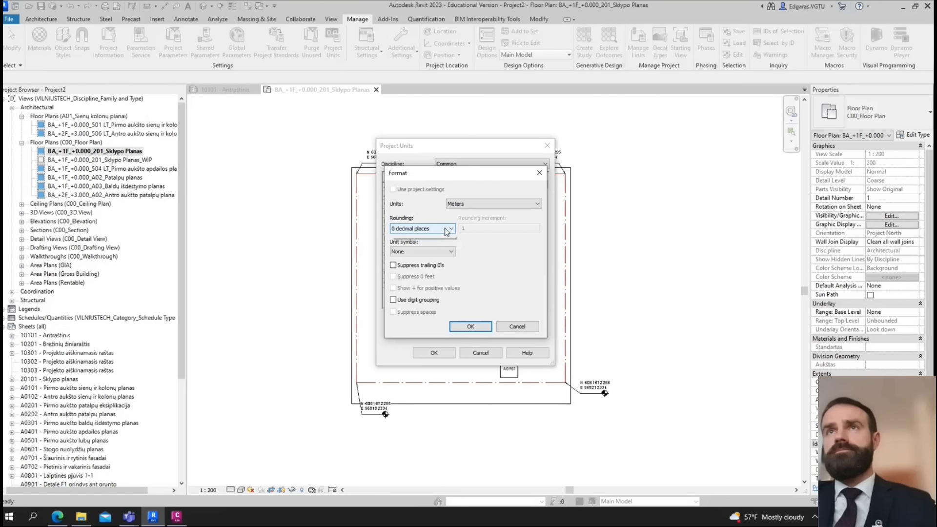
{"action": "left_click", "coordinate": [470, 326]}
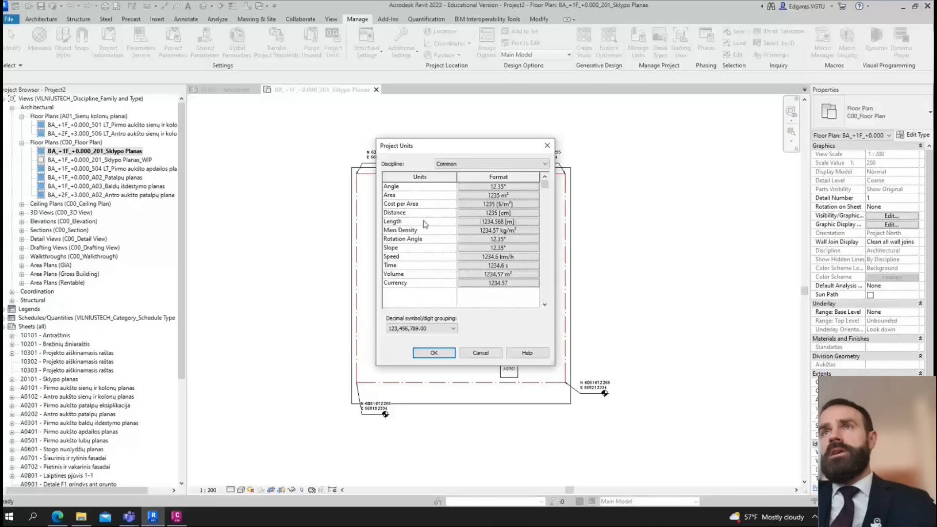
{"action": "left_click", "coordinate": [454, 358]}
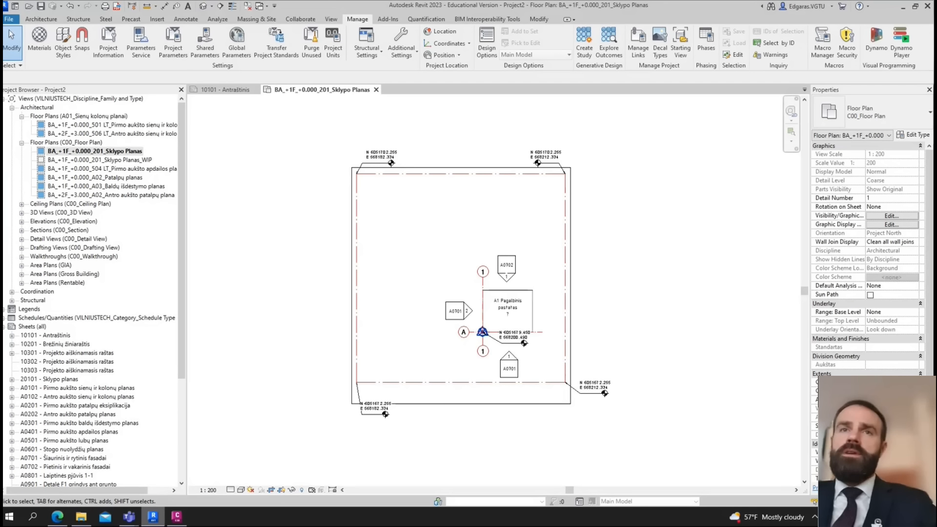
- Switch to Civil 3D, close the drawing settings and check the position marker's coordinates and elevation in its properties
{"action": "left_click", "coordinate": [176, 516]}
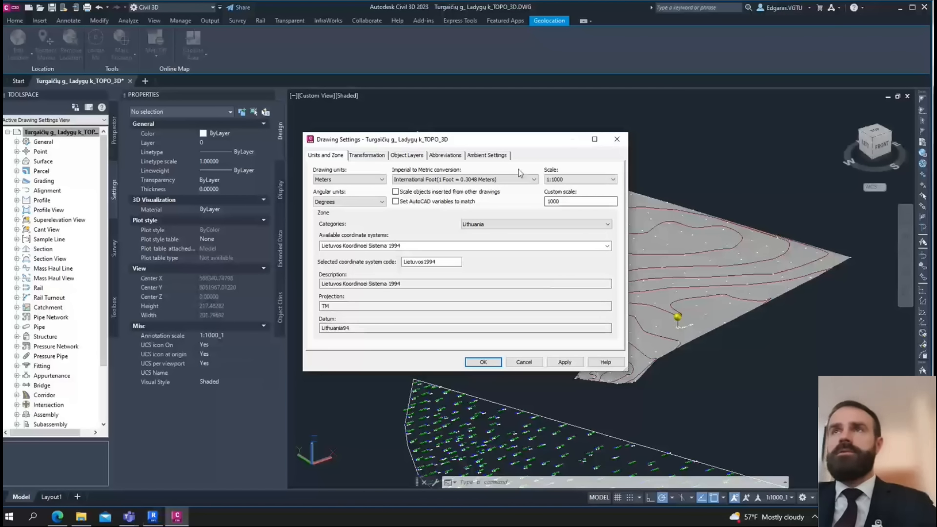
{"action": "left_click", "coordinate": [616, 139]}
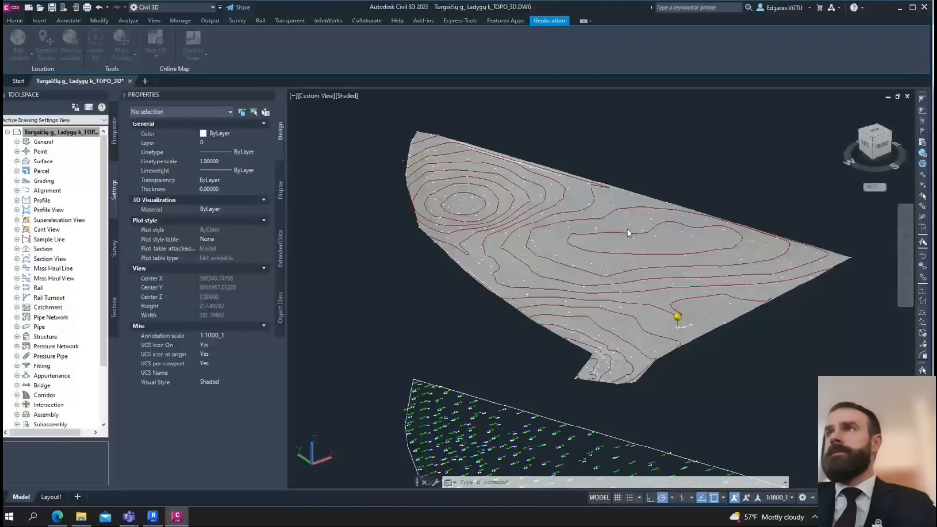
{"action": "scroll", "coordinate": [722, 314], "scroll_direction": "up", "scroll_amount": 5}
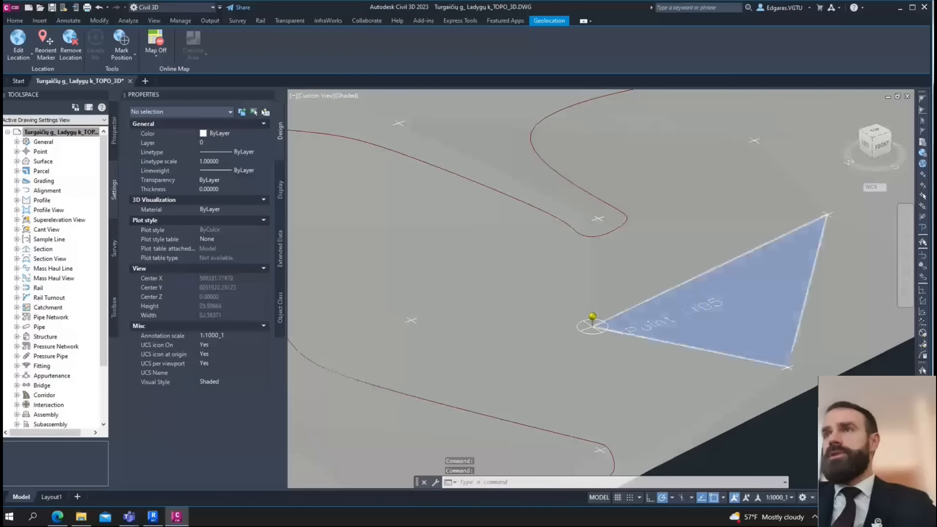
{"action": "scroll", "coordinate": [667, 334], "scroll_direction": "down", "scroll_amount": 1}
{"action": "left_click", "coordinate": [702, 314]}
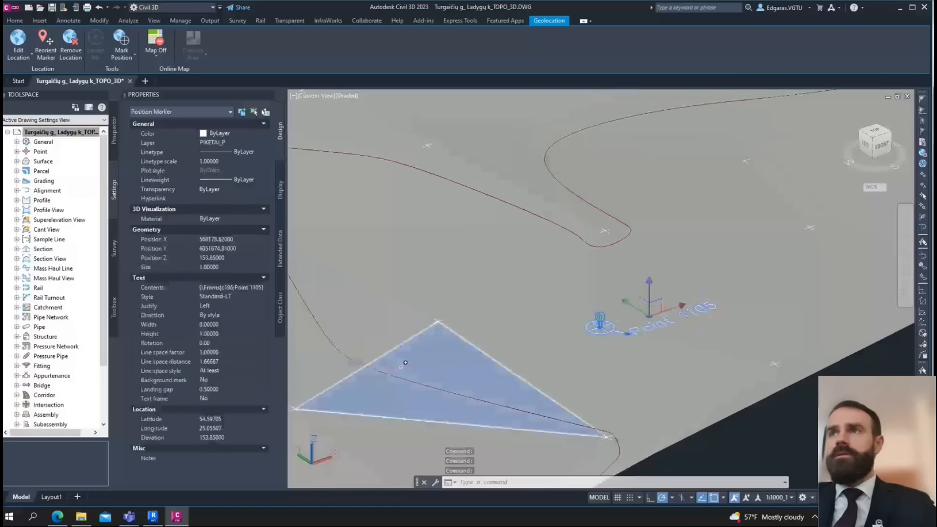
{"action": "key", "text": "Escape"}
{"action": "scroll", "coordinate": [682, 297], "scroll_direction": "down", "scroll_amount": 4}
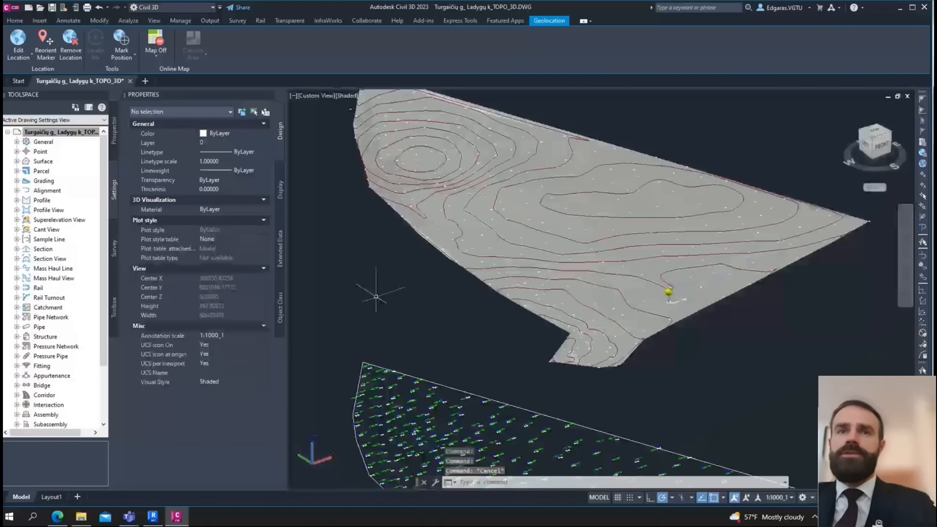
- Open the TOPO_2D drawing from the Downloads folder, ignoring its unresolved reference files
{"action": "left_click", "coordinate": [40, 9]}
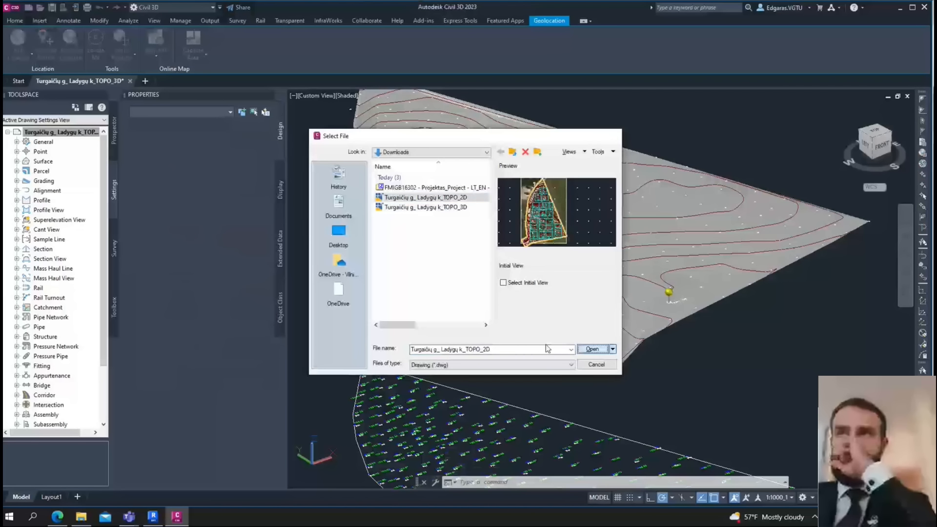
{"action": "left_click", "coordinate": [592, 349]}
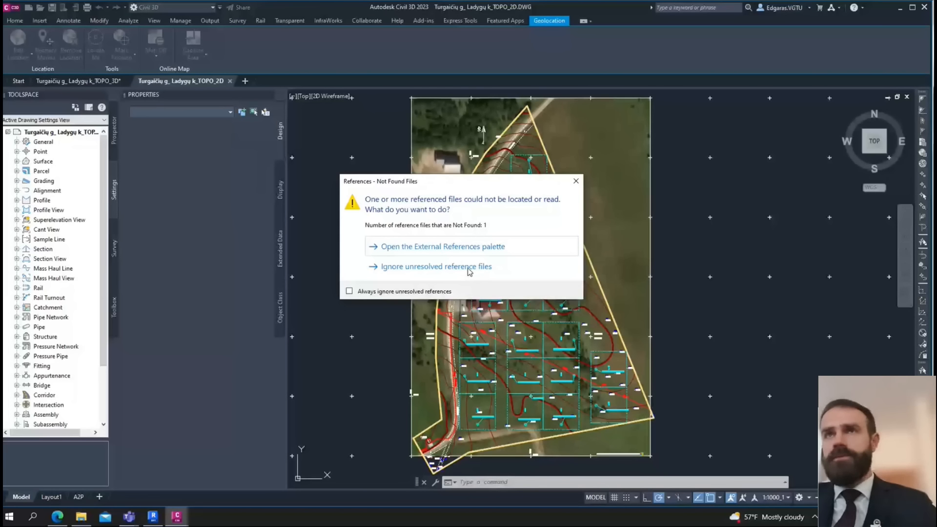
{"action": "key", "text": "Return"}
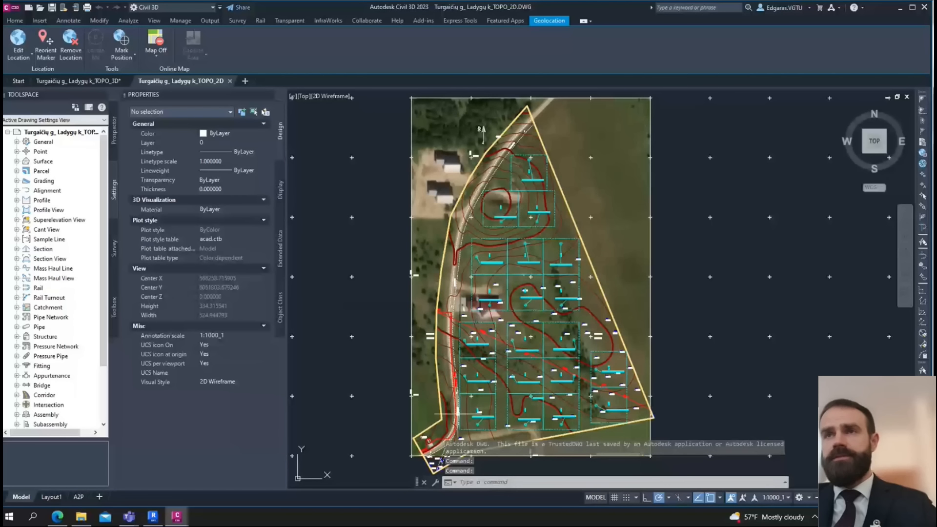
- Examine the survey point marker and the site point markers of the southern plots, including projects 01/21 and 03/23
{"action": "scroll", "coordinate": [469, 424], "scroll_direction": "up", "scroll_amount": 1}
{"action": "scroll", "coordinate": [482, 446], "scroll_direction": "up", "scroll_amount": 5}
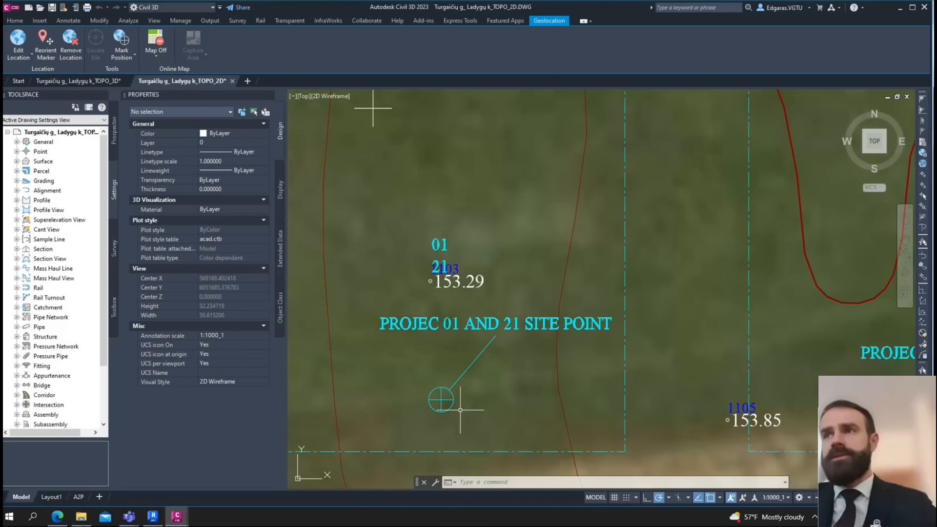
{"action": "scroll", "coordinate": [463, 407], "scroll_direction": "down", "scroll_amount": 3}
{"action": "scroll", "coordinate": [601, 364], "scroll_direction": "down", "scroll_amount": 3}
{"action": "scroll", "coordinate": [602, 364], "scroll_direction": "up", "scroll_amount": 5}
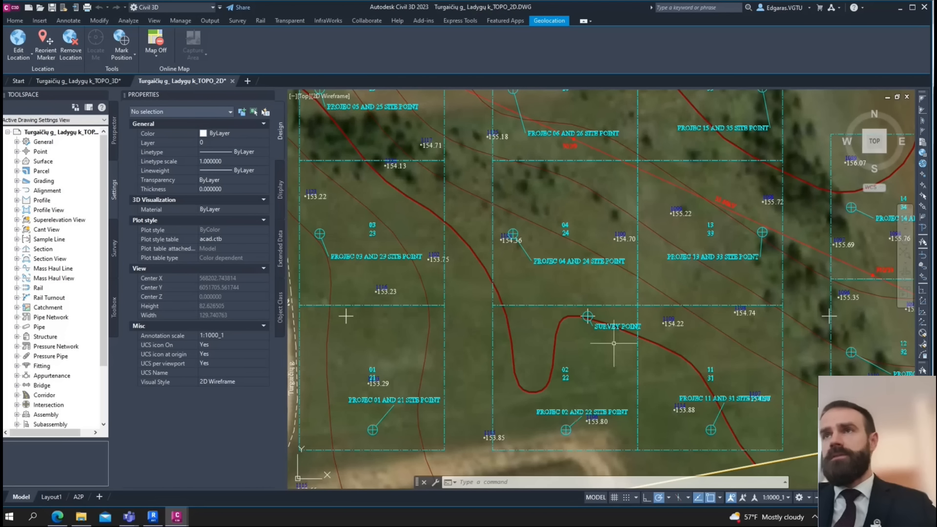
{"action": "scroll", "coordinate": [608, 317], "scroll_direction": "up", "scroll_amount": 4}
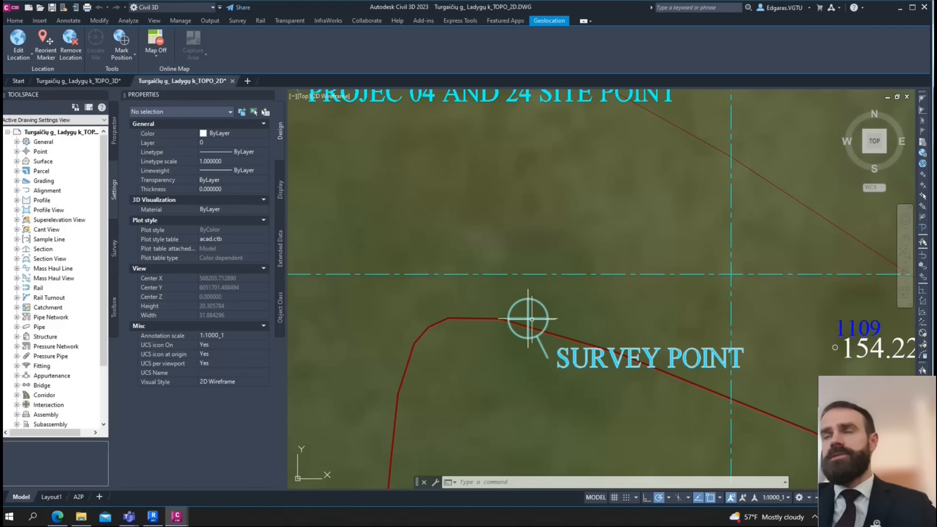
{"action": "scroll", "coordinate": [610, 266], "scroll_direction": "down", "scroll_amount": 4}
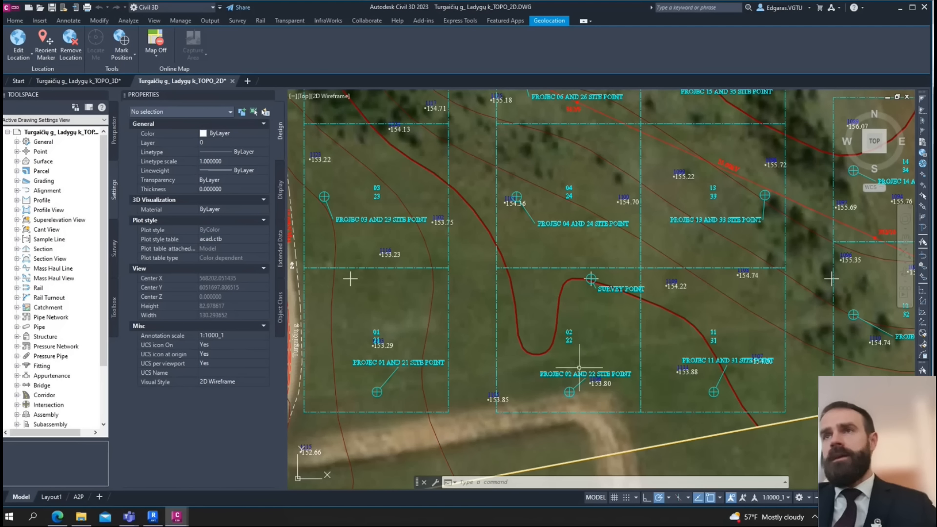
{"action": "middle_click_drag", "start_coordinate": [417, 326], "coordinate": [490, 401]}
{"action": "scroll", "coordinate": [442, 293], "scroll_direction": "up", "scroll_amount": 4}
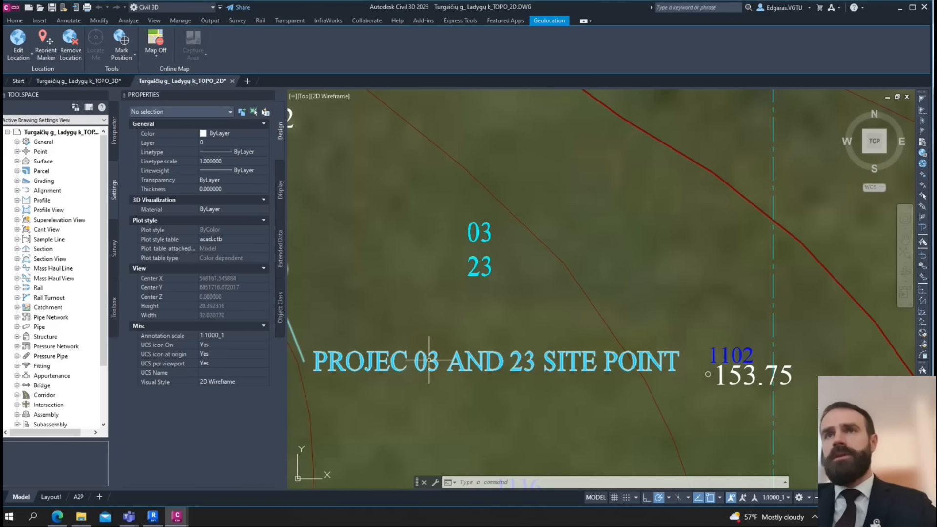
{"action": "mouse_move", "coordinate": [437, 298]}
{"action": "middle_mouse_down"}
{"action": "mouse_move", "coordinate": [489, 318]}
{"action": "mouse_move", "coordinate": [613, 325]}
{"action": "middle_mouse_up"}
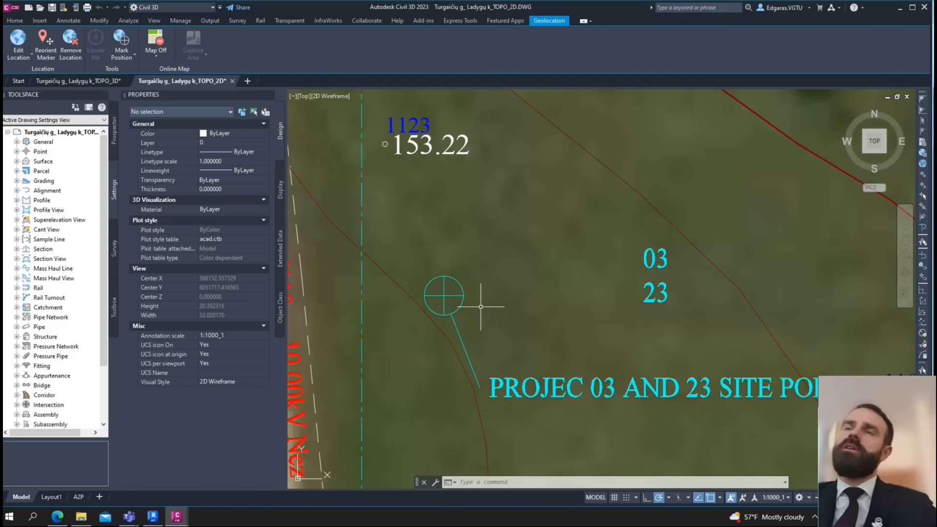
- Examine the overall plot layout and the site point markers of projects 07/27 and 12/32 on the aerial background
{"action": "scroll", "coordinate": [483, 307], "scroll_direction": "down", "scroll_amount": 10}
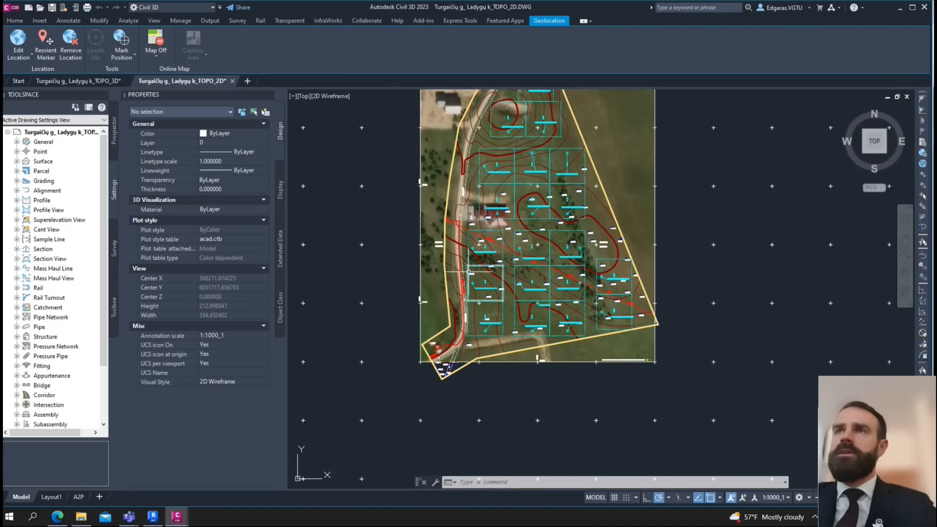
{"action": "mouse_move", "coordinate": [485, 300]}
{"action": "middle_mouse_down"}
{"action": "mouse_move", "coordinate": [489, 293]}
{"action": "mouse_move", "coordinate": [480, 335]}
{"action": "middle_mouse_up"}
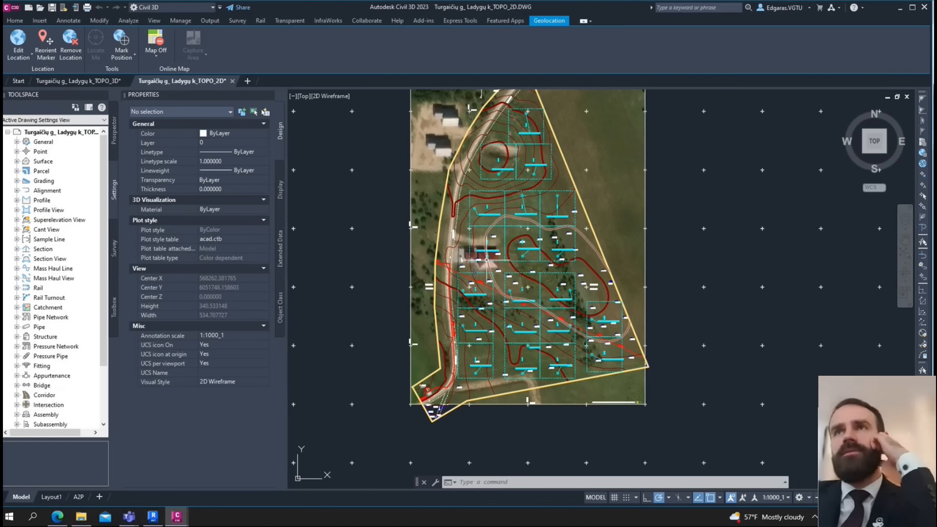
{"action": "scroll", "coordinate": [509, 223], "scroll_direction": "up", "scroll_amount": 5}
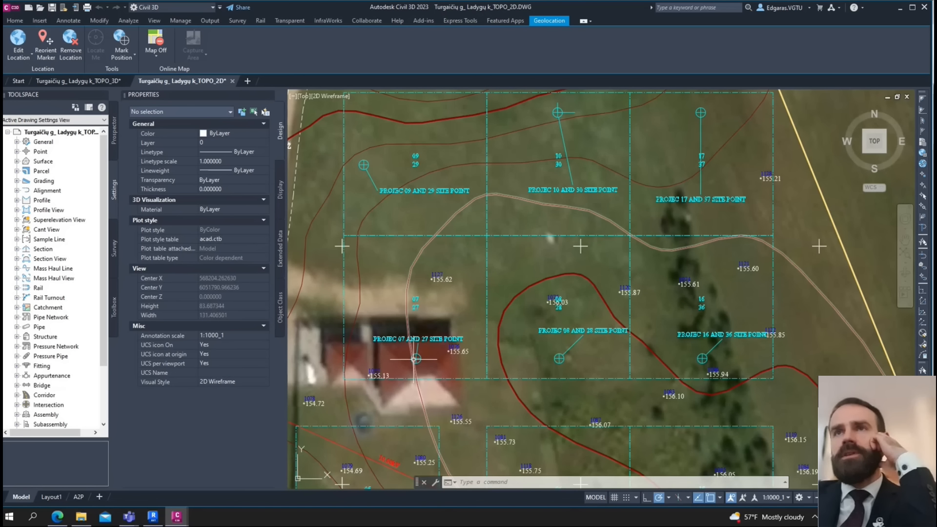
{"action": "scroll", "coordinate": [447, 195], "scroll_direction": "down", "scroll_amount": 5}
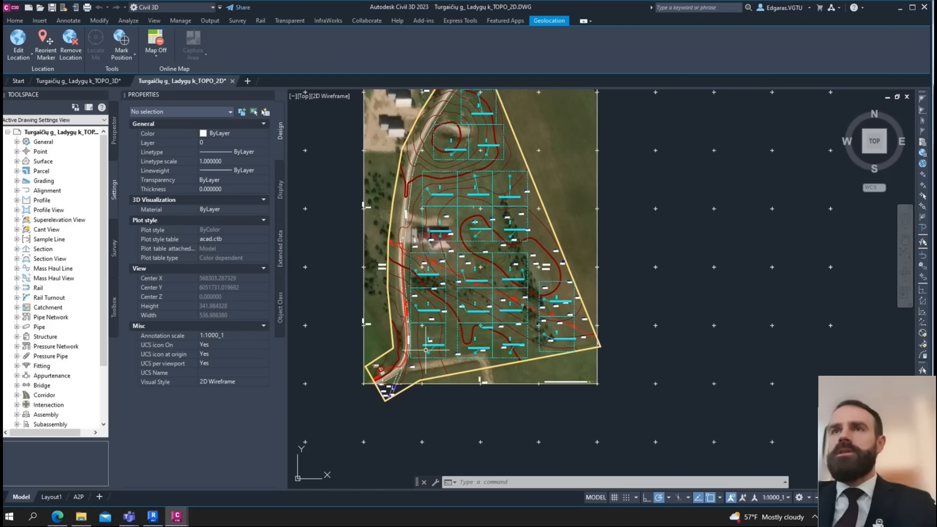
{"action": "scroll", "coordinate": [564, 323], "scroll_direction": "up", "scroll_amount": 3}
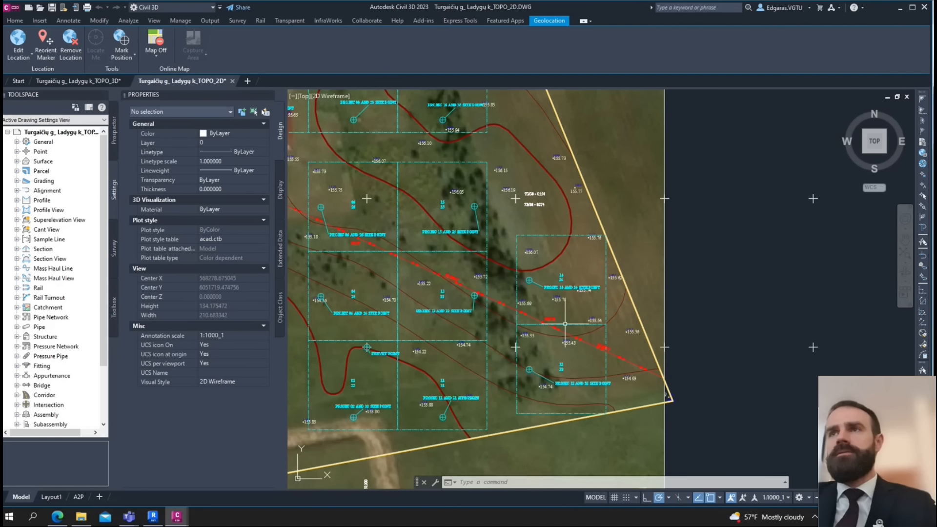
{"action": "scroll", "coordinate": [537, 351], "scroll_direction": "down", "scroll_amount": 5}
{"action": "scroll", "coordinate": [494, 360], "scroll_direction": "up", "scroll_amount": 5}
{"action": "scroll", "coordinate": [494, 360], "scroll_direction": "up", "scroll_amount": 2}
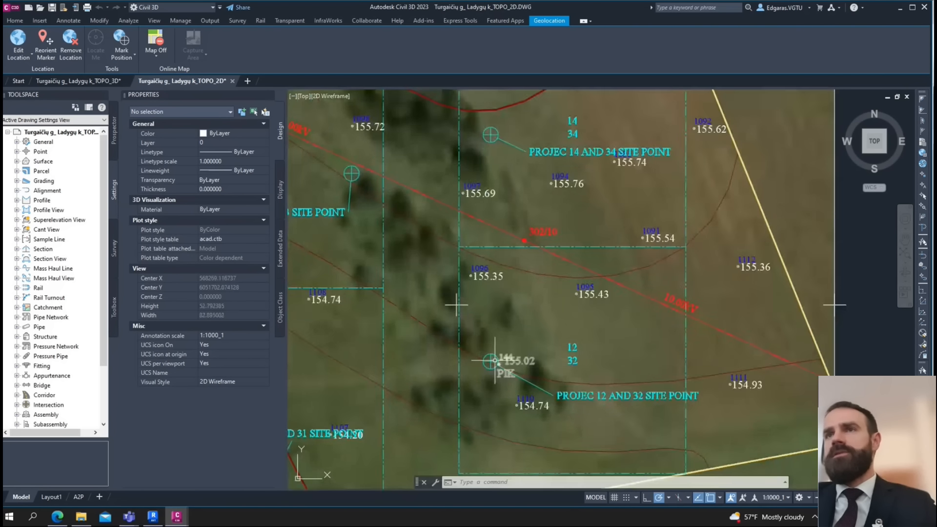
{"action": "scroll", "coordinate": [494, 360], "scroll_direction": "down", "scroll_amount": 8}
{"action": "scroll", "coordinate": [596, 363], "scroll_direction": "up", "scroll_amount": 2}
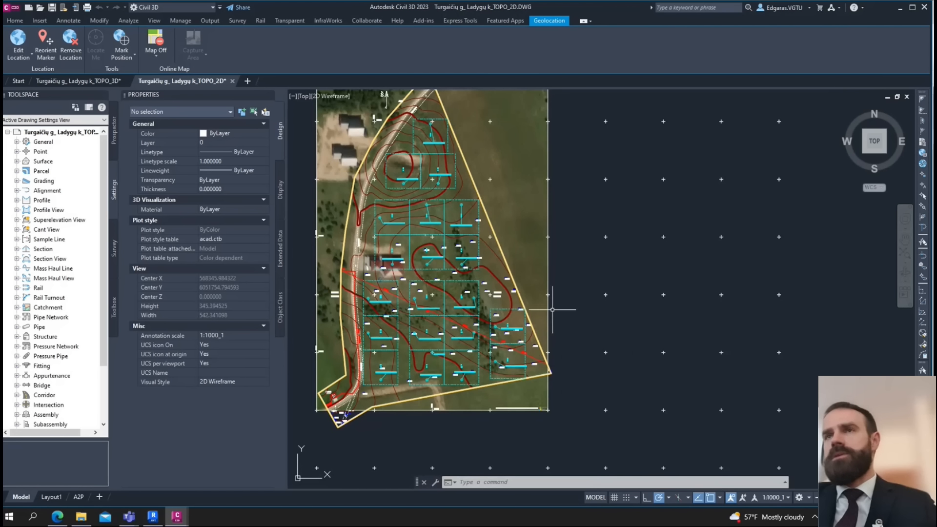
{"action": "scroll", "coordinate": [494, 359], "scroll_direction": "up", "scroll_amount": 2}
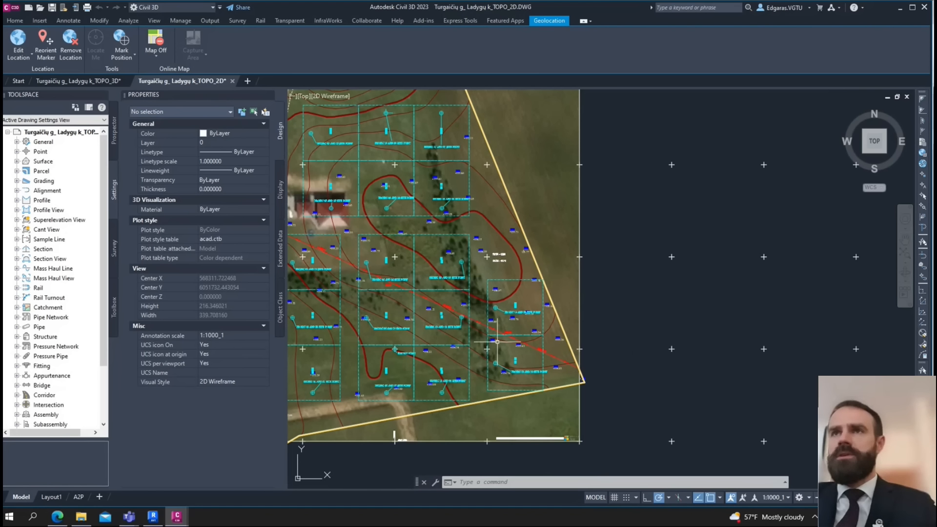
{"action": "scroll", "coordinate": [580, 295], "scroll_direction": "down", "scroll_amount": 6}
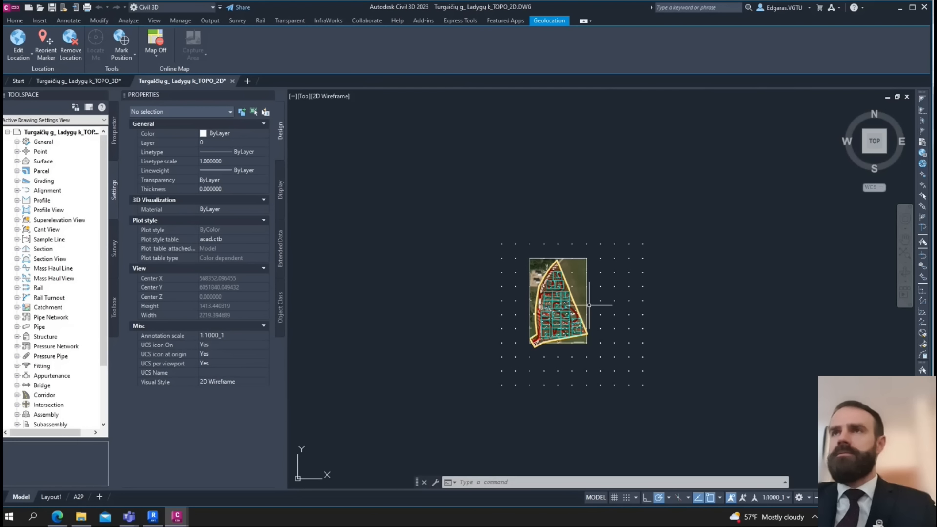
{"action": "scroll", "coordinate": [580, 295], "scroll_direction": "up", "scroll_amount": 6}
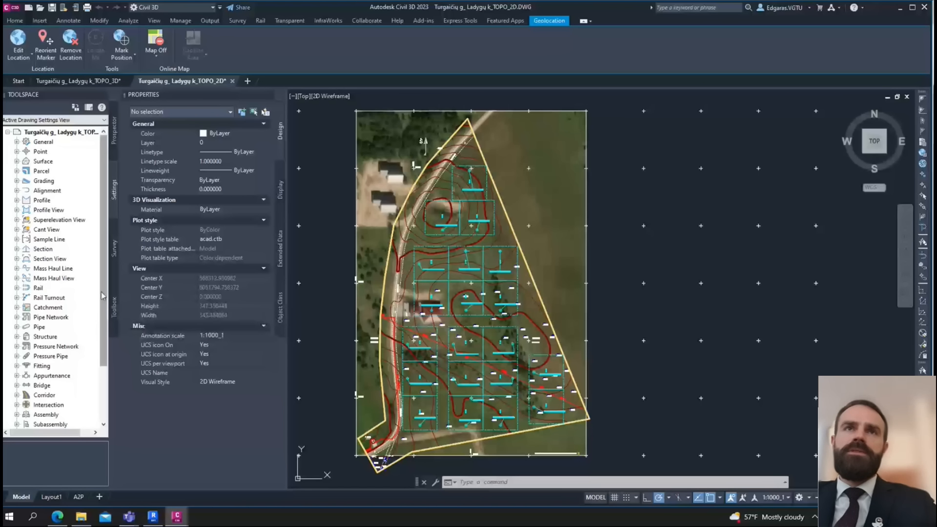
- Start the Export Shared Reference Points utility that writes shared coordinates for Revit
{"action": "left_click", "coordinate": [113, 309]}
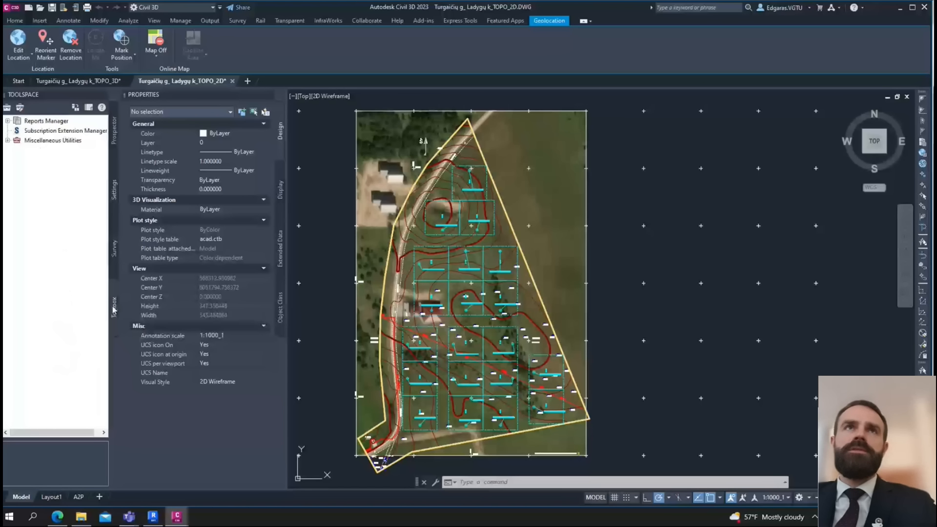
{"action": "left_click", "coordinate": [8, 120]}
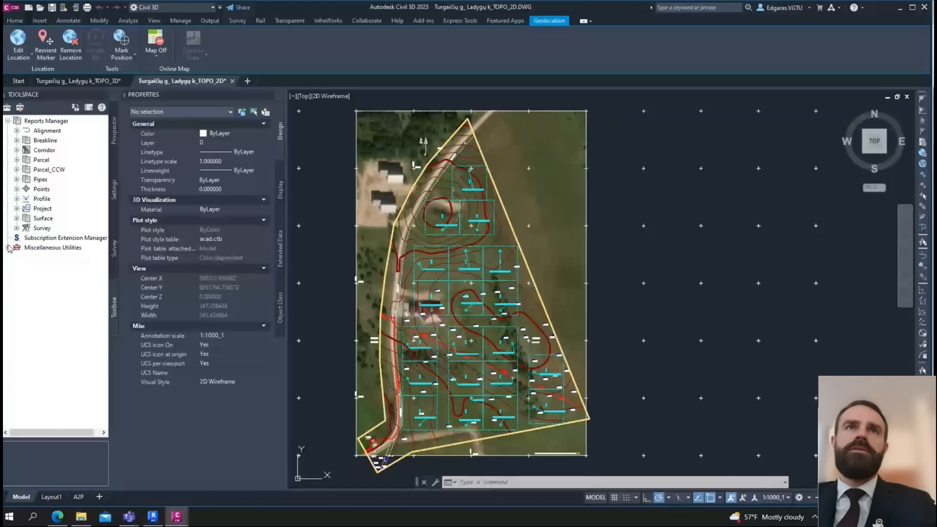
{"action": "left_click", "coordinate": [7, 247]}
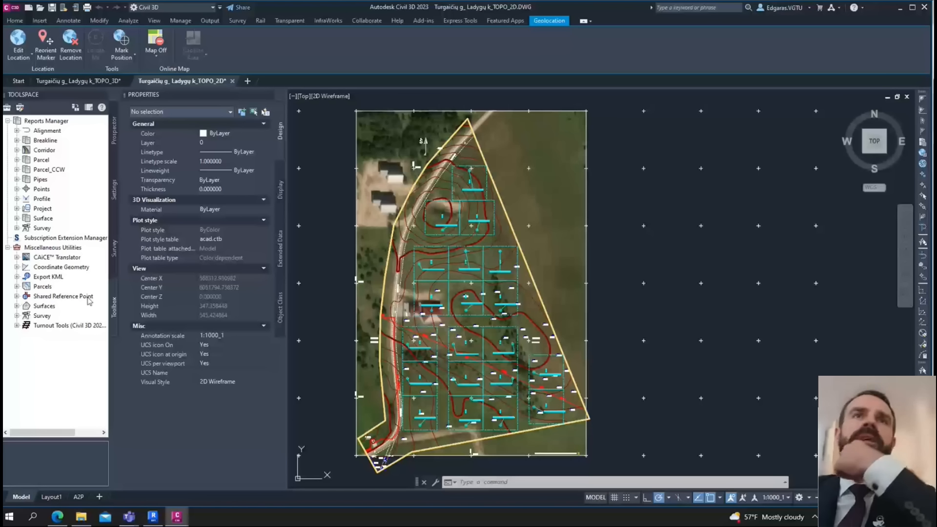
{"action": "left_click", "coordinate": [27, 296]}
{"action": "left_click", "coordinate": [16, 296]}
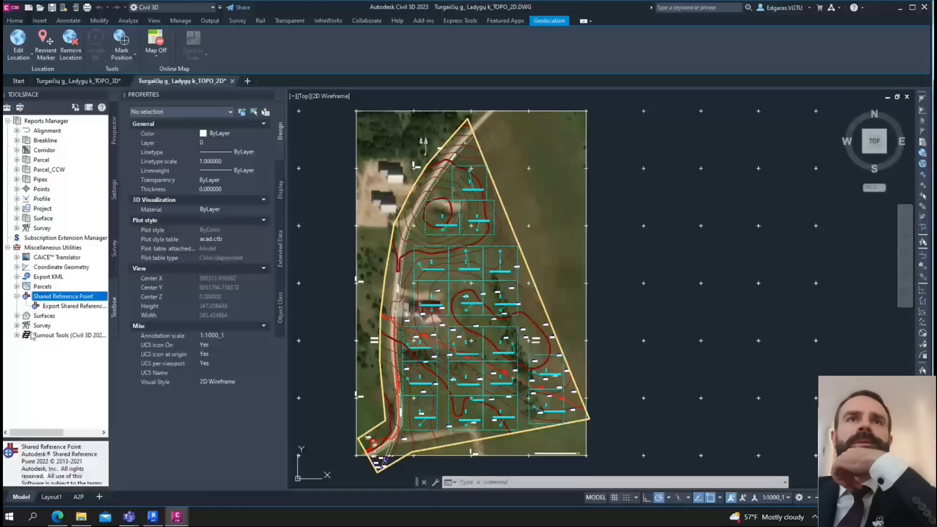
{"action": "left_click", "coordinate": [76, 306]}
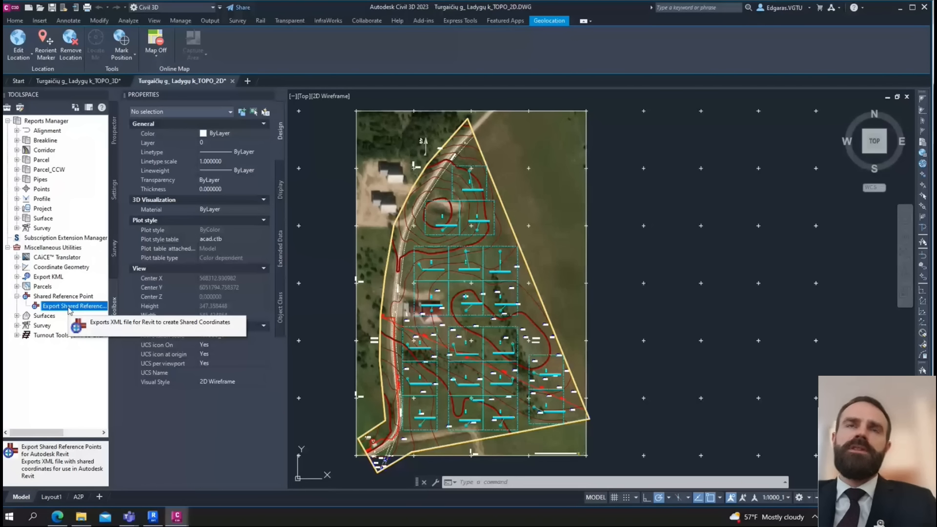
{"action": "double_click", "coordinate": [69, 306]}
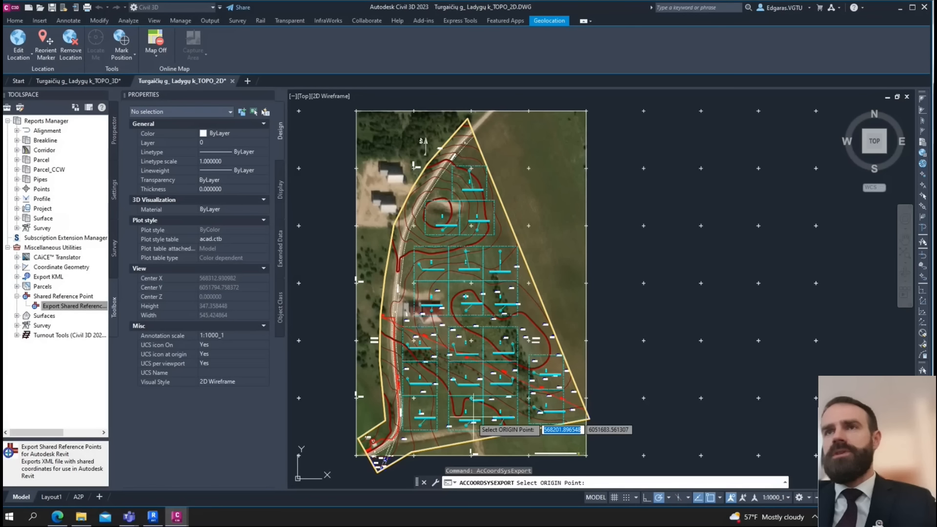
- Set the export origin at the centre of the survey point marker, at 568200, 6051700
{"action": "scroll", "coordinate": [478, 400], "scroll_direction": "up", "scroll_amount": 3}
{"action": "scroll", "coordinate": [478, 400], "scroll_direction": "up", "scroll_amount": 3}
{"action": "scroll", "coordinate": [478, 400], "scroll_direction": "up", "scroll_amount": 4}
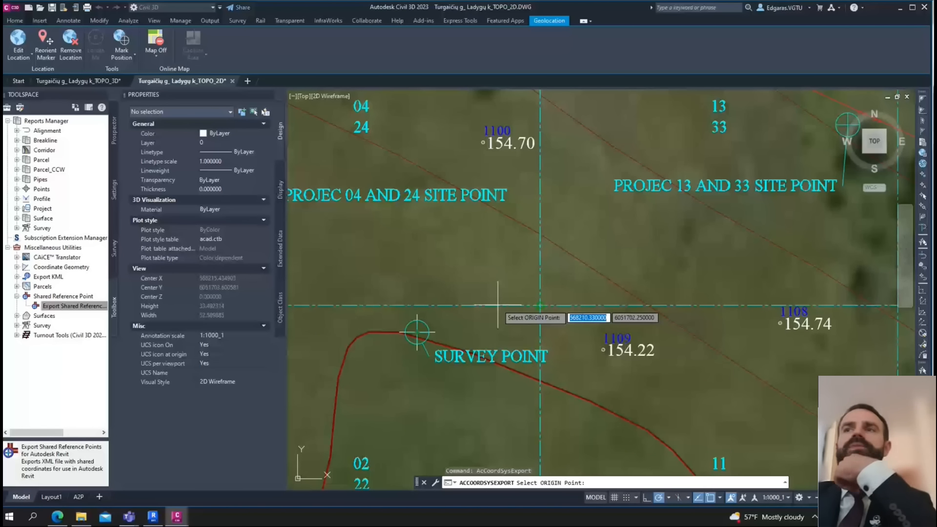
{"action": "scroll", "coordinate": [498, 305], "scroll_direction": "down", "scroll_amount": 5}
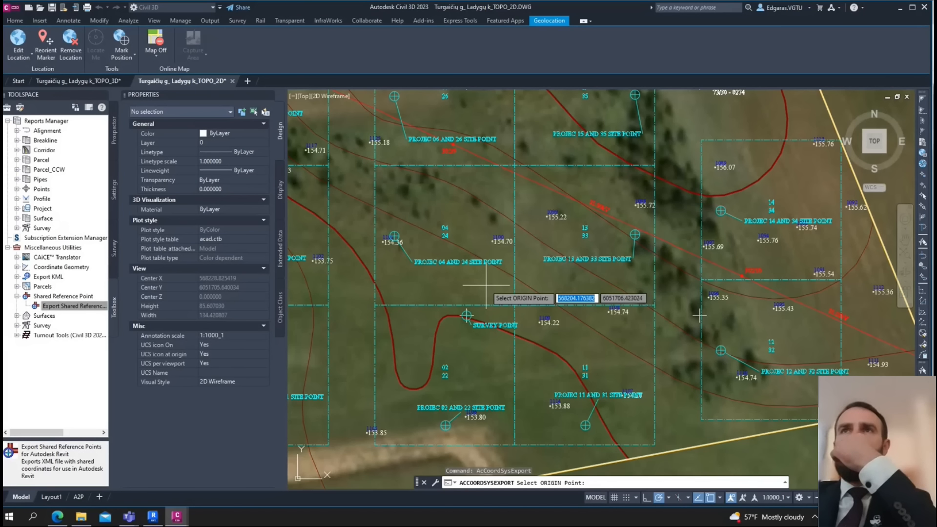
{"action": "scroll", "coordinate": [405, 284], "scroll_direction": "up", "scroll_amount": 3}
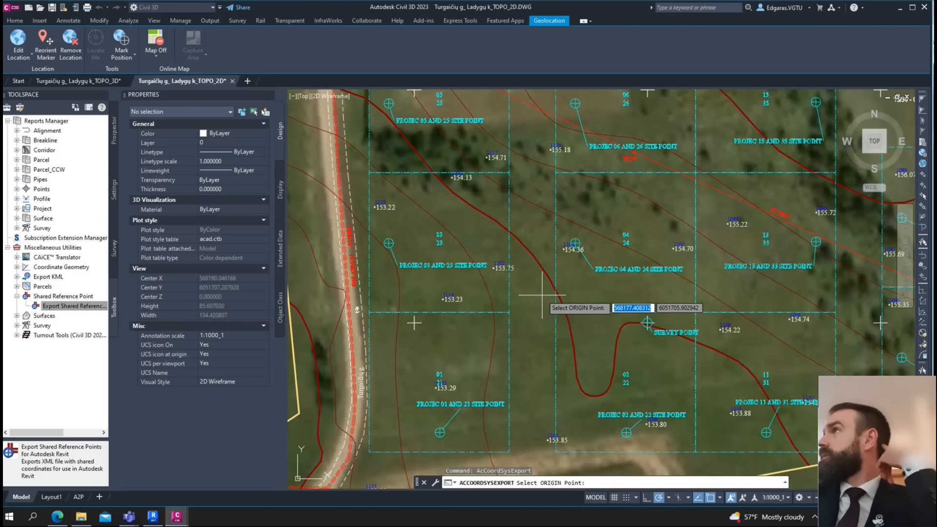
{"action": "scroll", "coordinate": [635, 322], "scroll_direction": "up", "scroll_amount": 3}
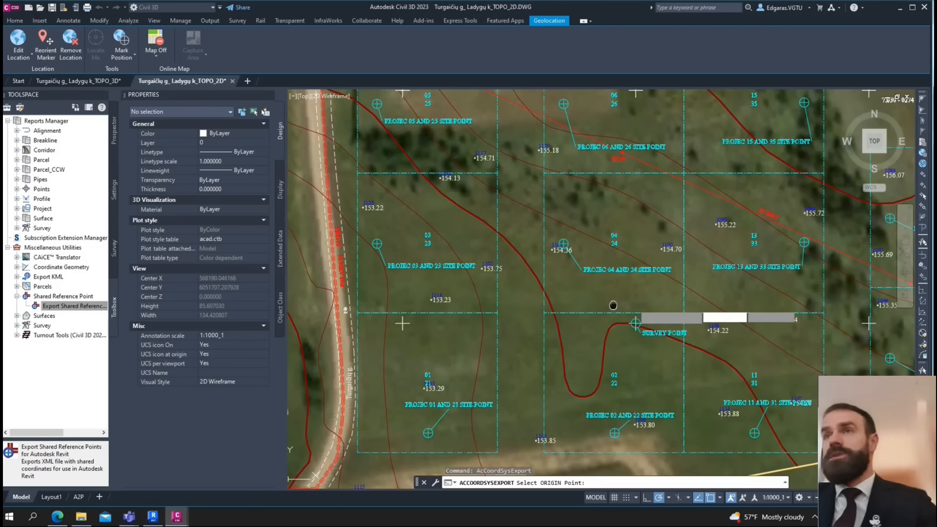
{"action": "scroll", "coordinate": [579, 331], "scroll_direction": "up", "scroll_amount": 4}
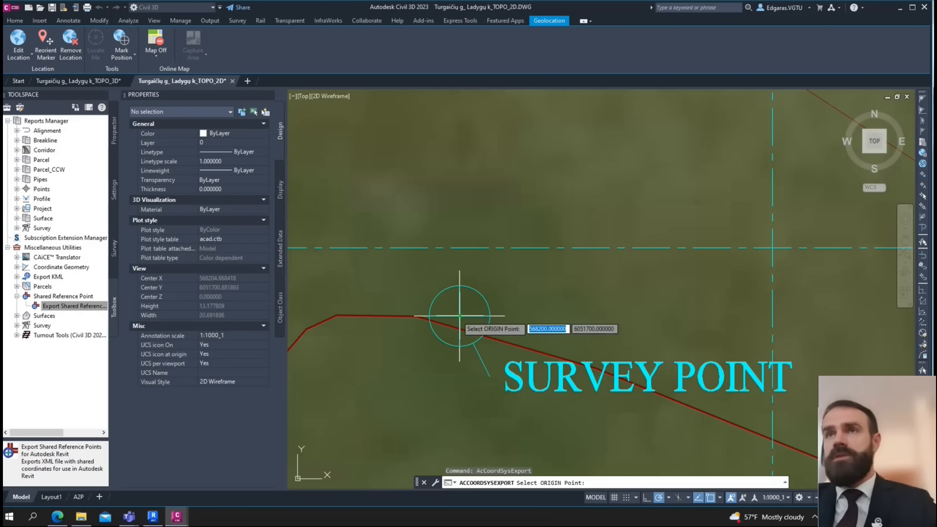
{"action": "left_click", "coordinate": [459, 315]}
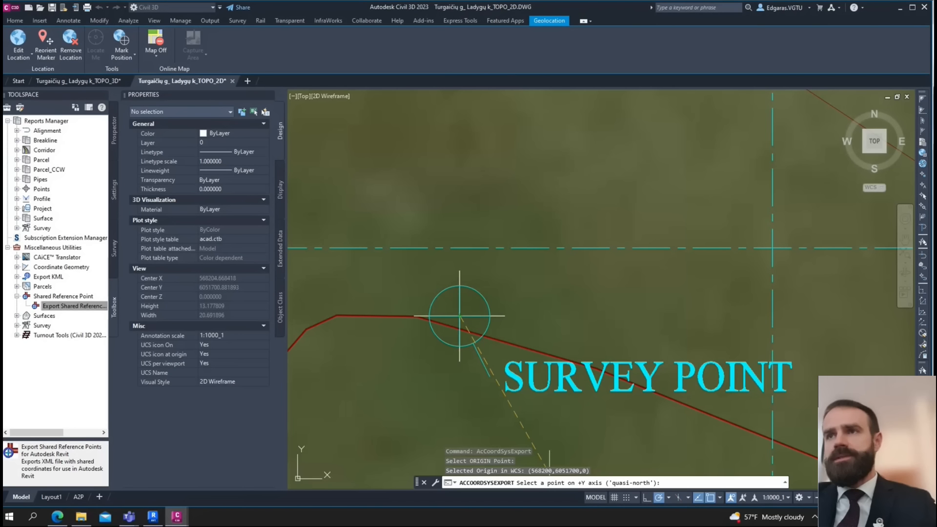
- Define the +Y axis with a point straight north of the survey point and check the origin's X, Y and Z coordinates
{"action": "scroll", "coordinate": [523, 413], "scroll_direction": "down", "scroll_amount": 2}
{"action": "scroll", "coordinate": [523, 413], "scroll_direction": "up", "scroll_amount": 2}
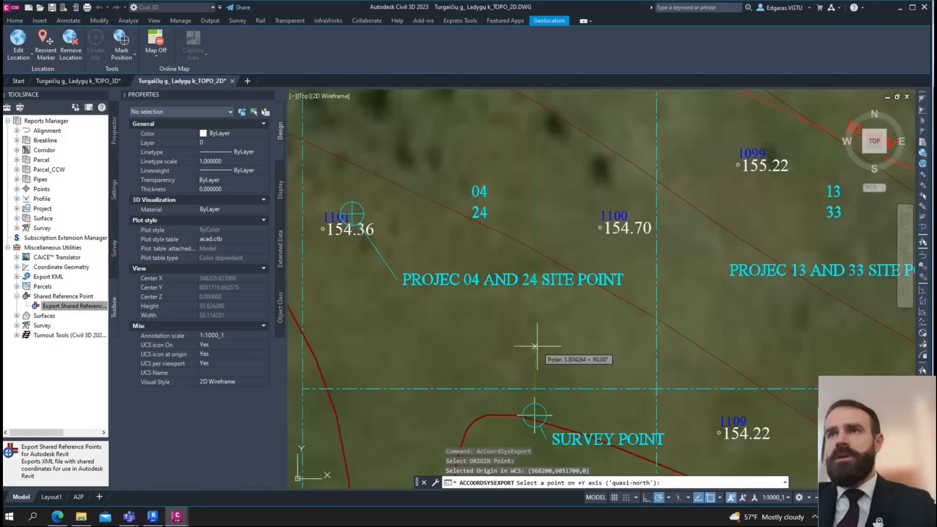
{"action": "left_click", "coordinate": [535, 322]}
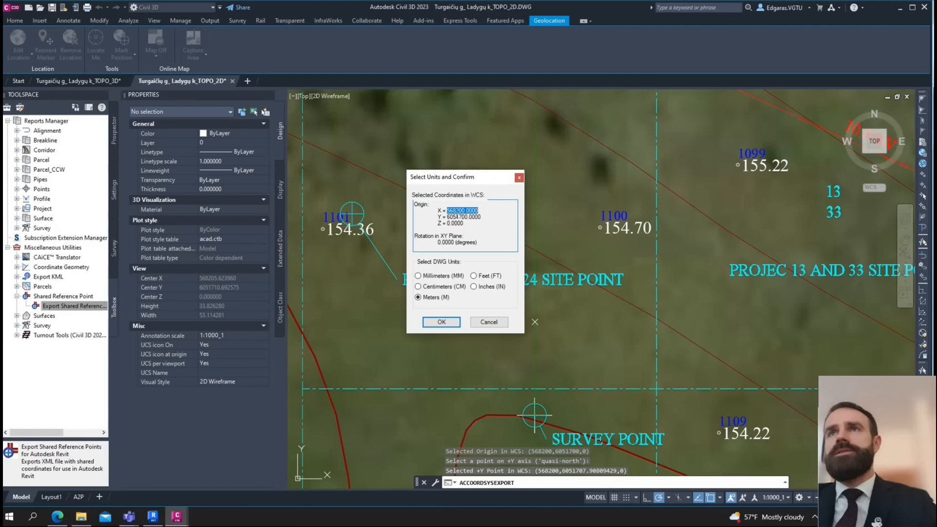
{"action": "double_click", "coordinate": [482, 218]}
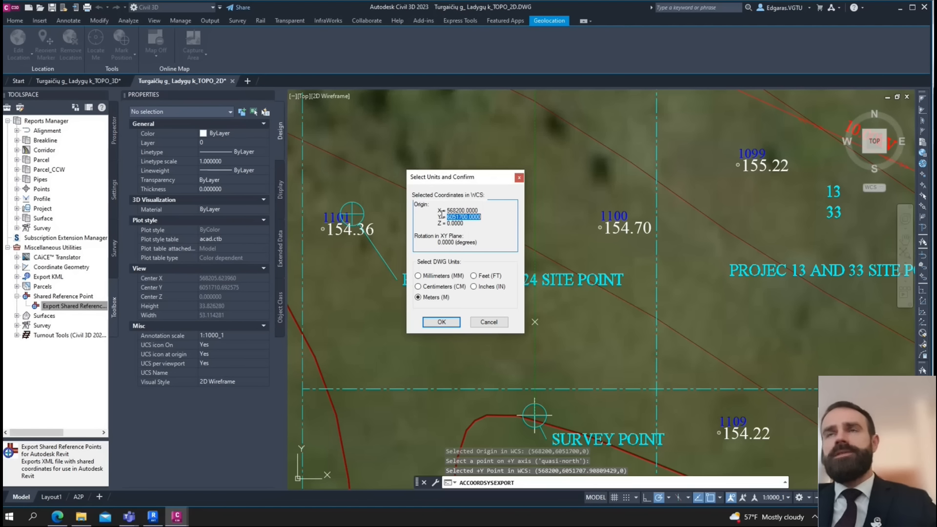
{"action": "left_click_drag", "start_coordinate": [449, 224], "coordinate": [465, 224]}
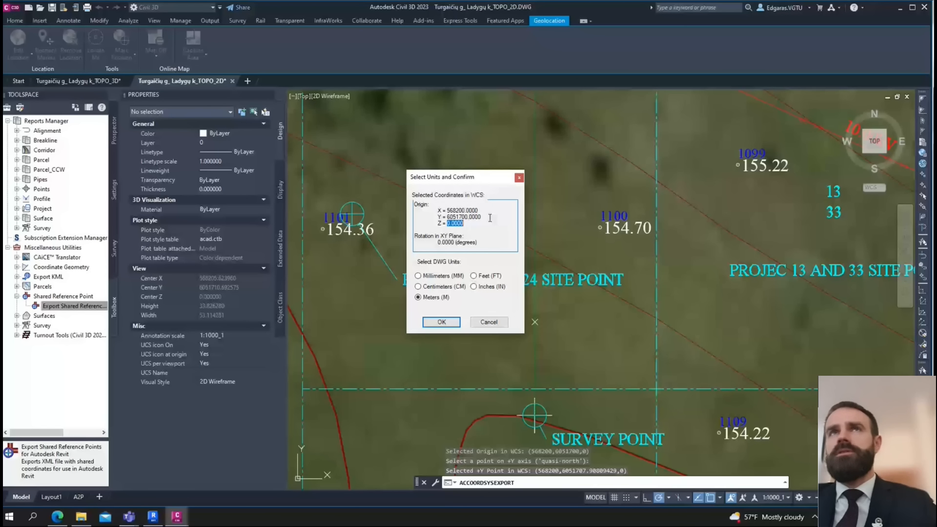
- Restart the shared reference point export in the 3D topography drawing, with the origin at the yellow position marker and +Y straight north
{"action": "key", "text": "Escape"}
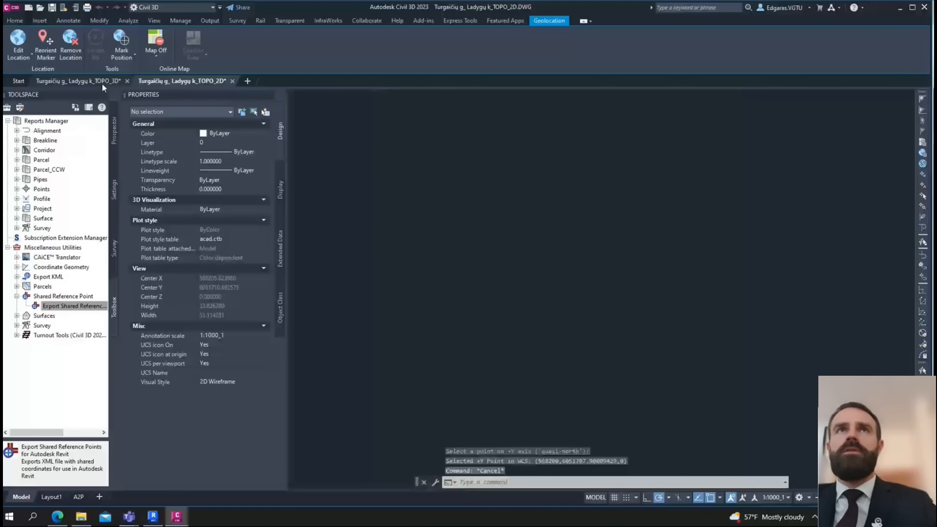
{"action": "left_click", "coordinate": [101, 83]}
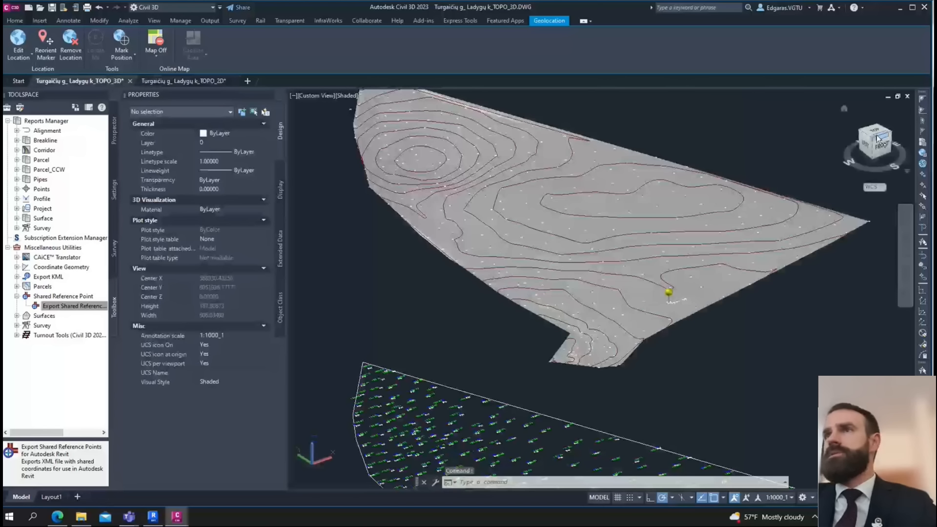
{"action": "left_click", "coordinate": [877, 139]}
{"action": "scroll", "coordinate": [573, 356], "scroll_direction": "up", "scroll_amount": 10}
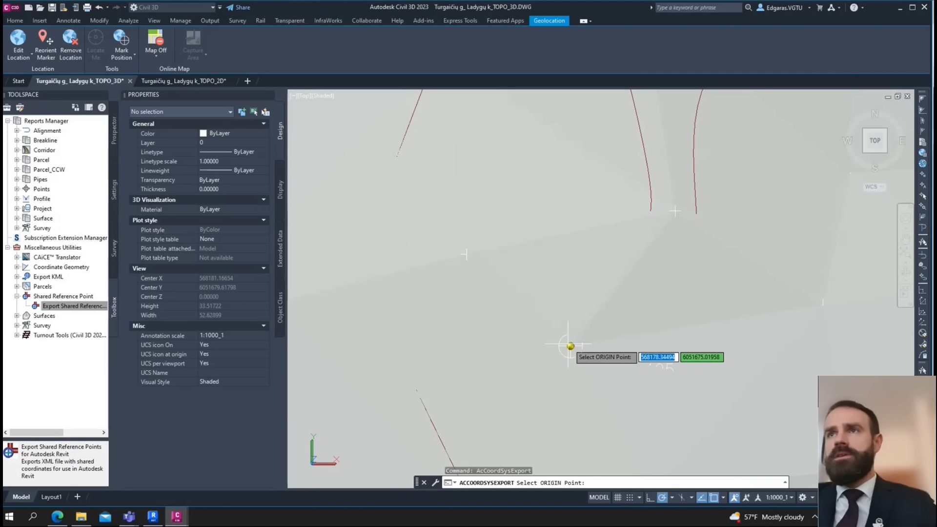
{"action": "left_click", "coordinate": [571, 346]}
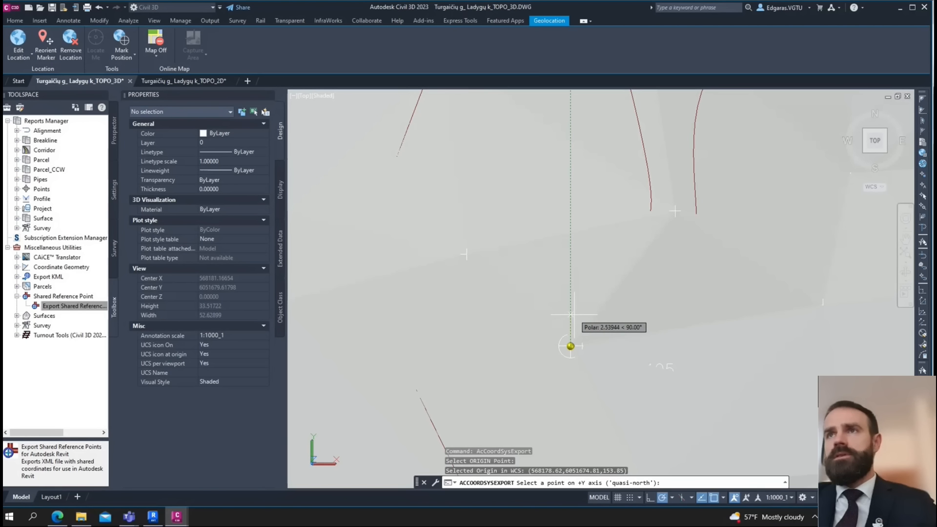
{"action": "left_click", "coordinate": [570, 279]}
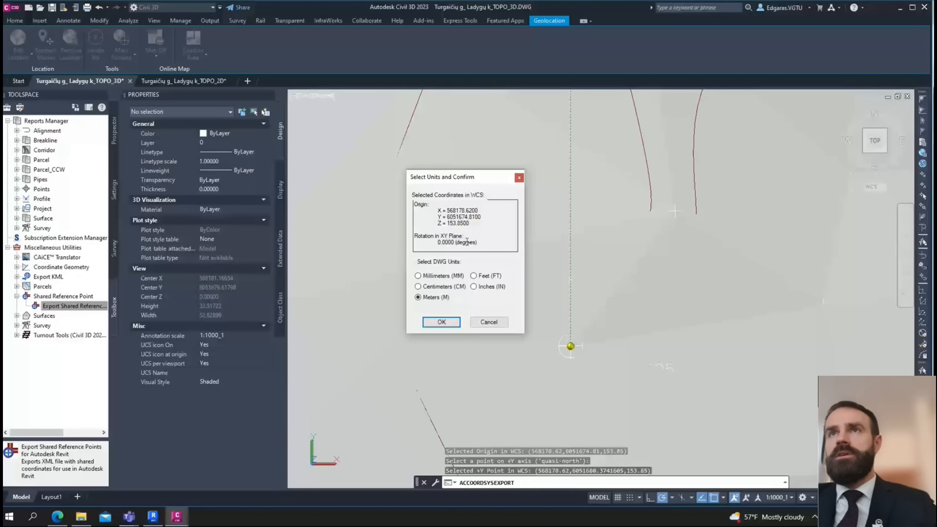
- Check the export origin's X, Y and Z coordinates and accept Meters as the drawing units
{"action": "double_click", "coordinate": [457, 224]}
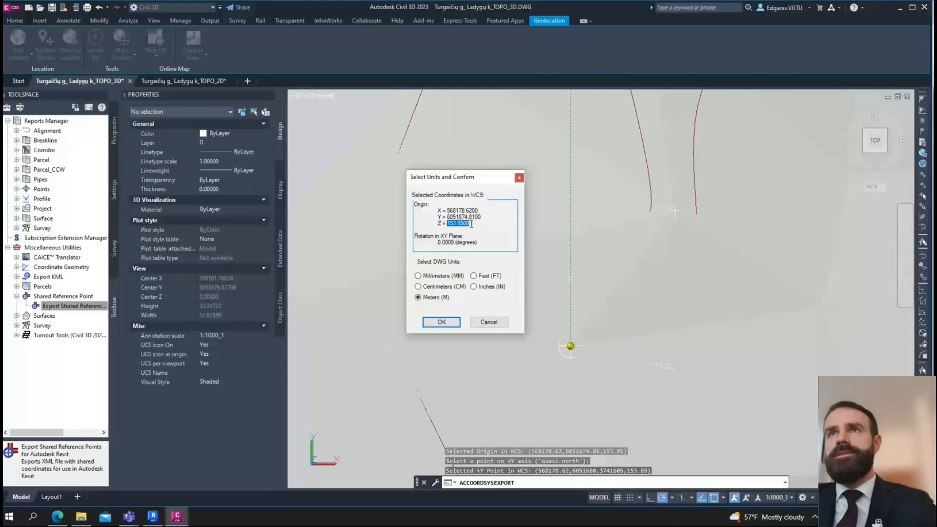
{"action": "double_click", "coordinate": [482, 217]}
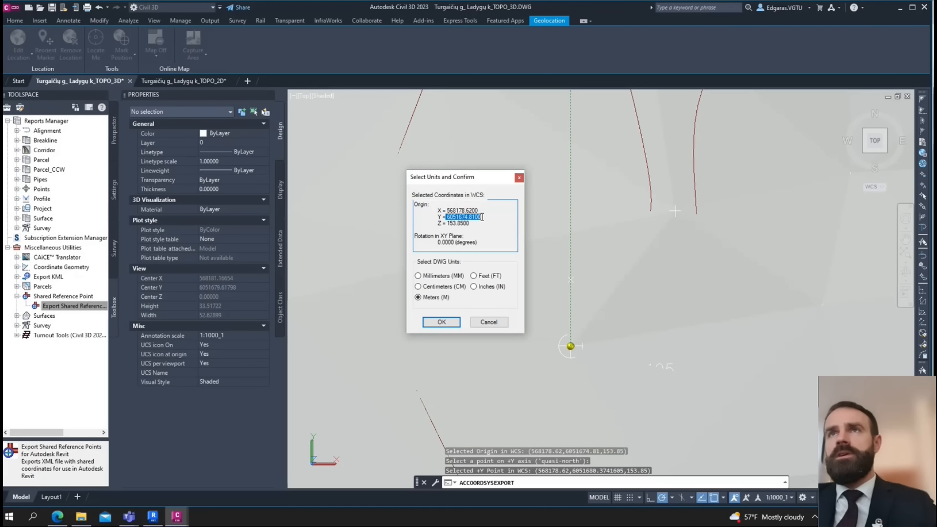
{"action": "left_click_drag", "start_coordinate": [444, 212], "coordinate": [472, 213]}
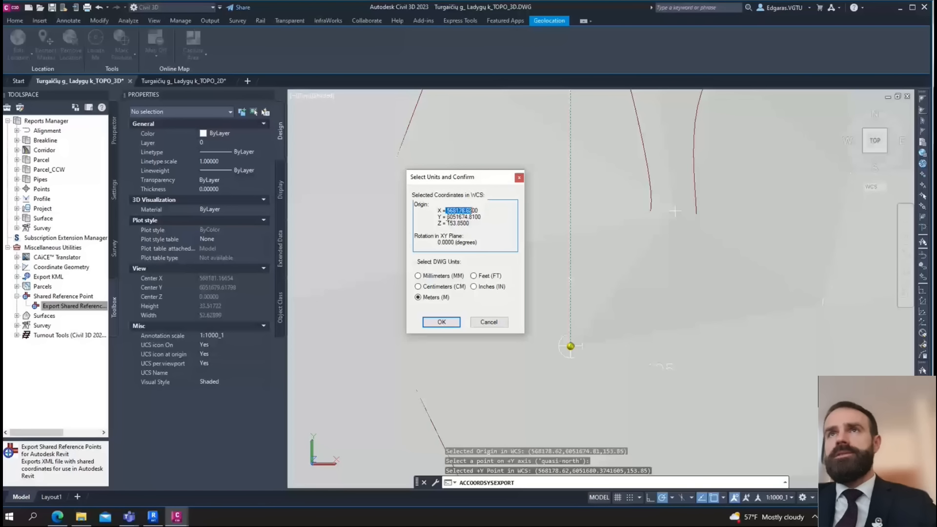
{"action": "double_click", "coordinate": [482, 224]}
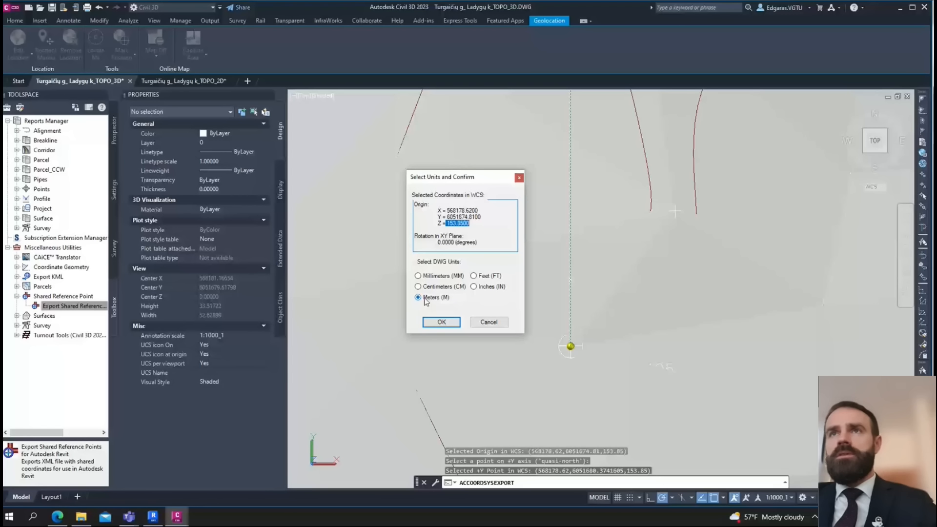
{"action": "left_click", "coordinate": [441, 322]}
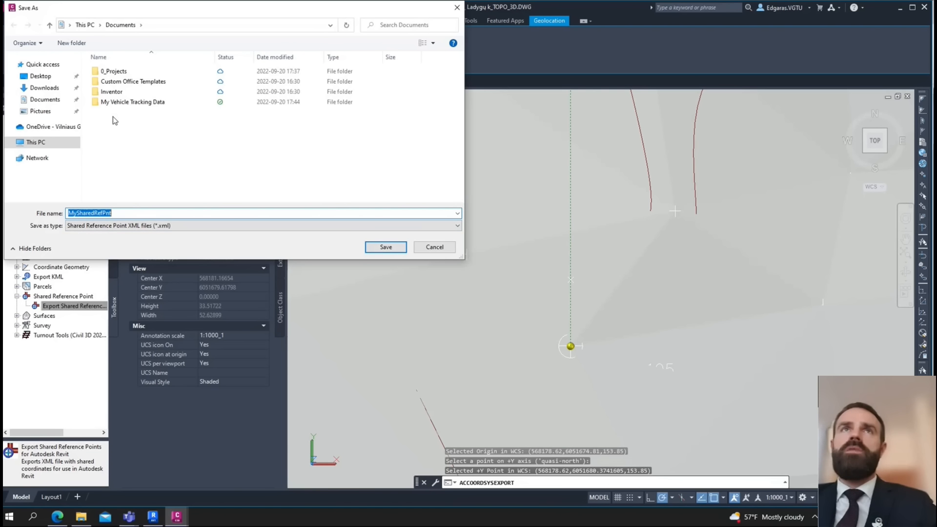
- Save the shared reference point XML file as MySharedRefPnt in the FMIGB16302 project's 01 - DOCUMENTATION folder
{"action": "double_click", "coordinate": [114, 71]}
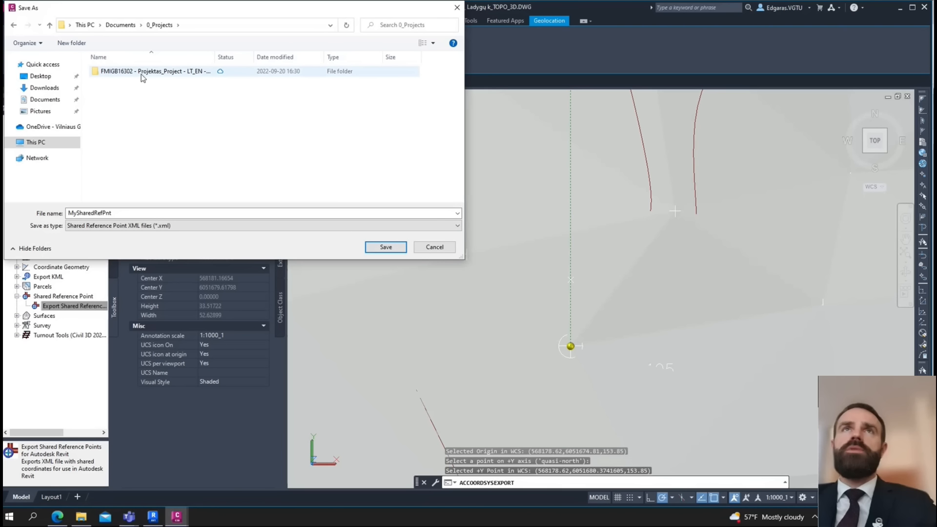
{"action": "double_click", "coordinate": [142, 73]}
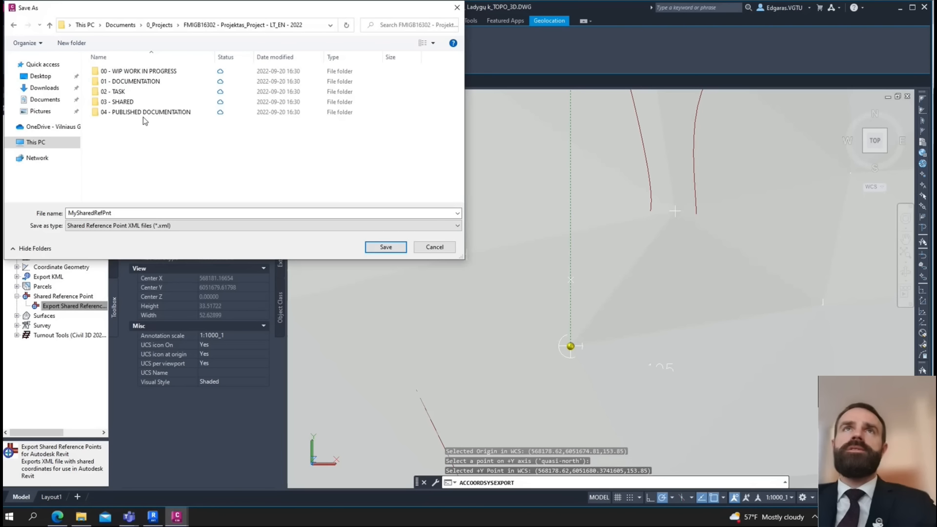
{"action": "double_click", "coordinate": [155, 82]}
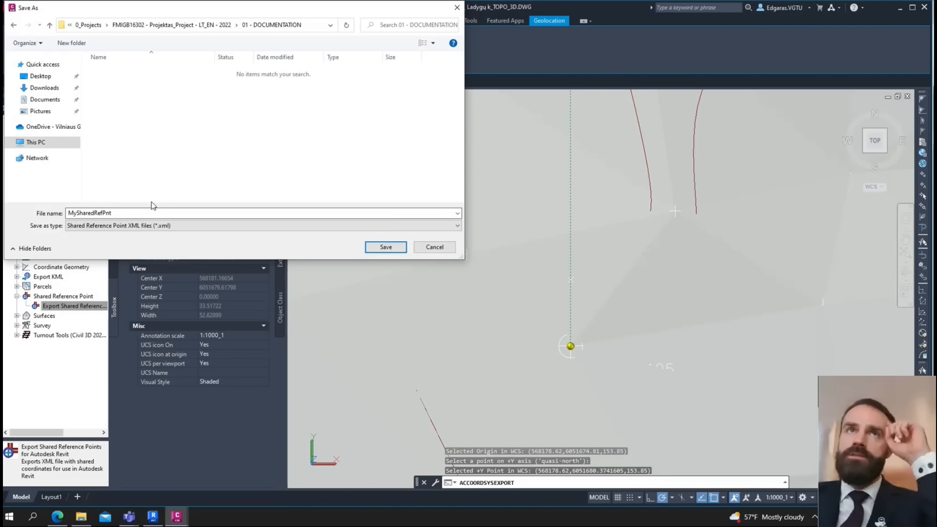
{"action": "left_click", "coordinate": [394, 248]}
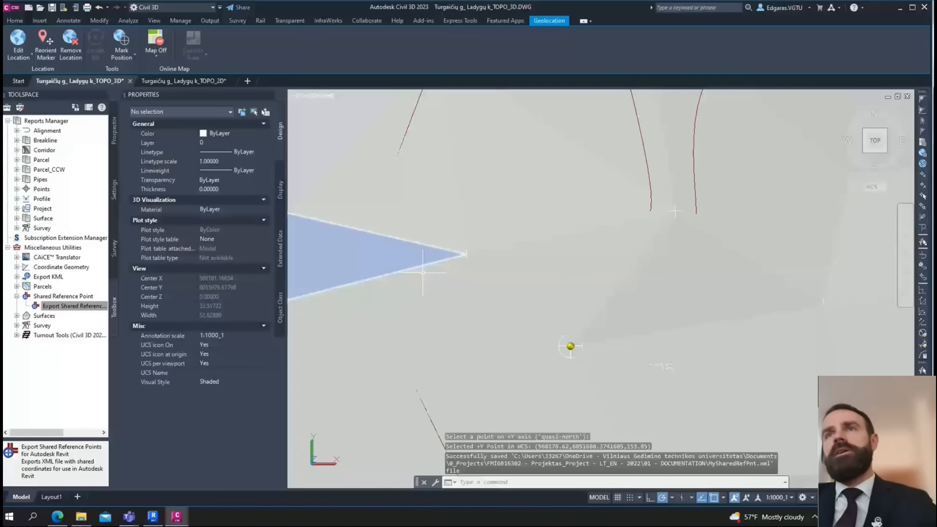
- Switch to Revit and start importing shared coordinates from XML, with the origin at the project base point and +Y up along grid 1
{"action": "left_click", "coordinate": [153, 516]}
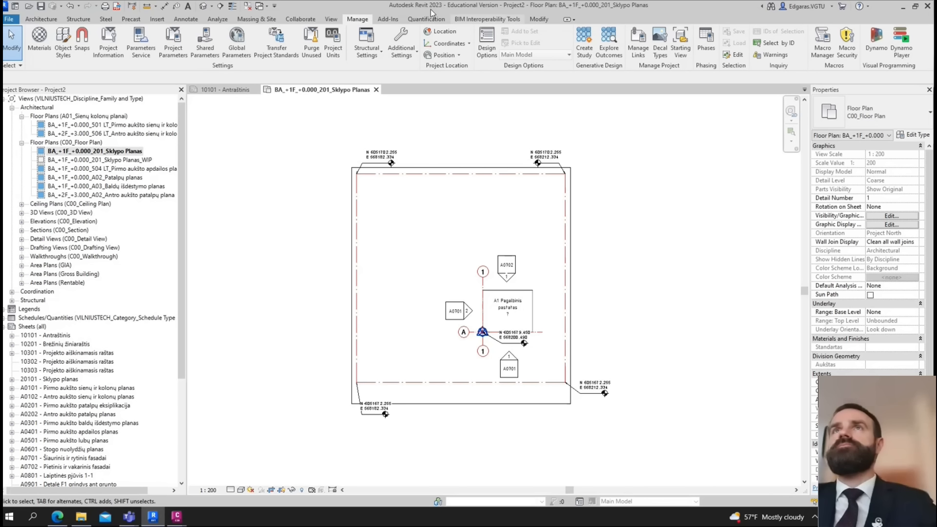
{"action": "left_click", "coordinate": [387, 20]}
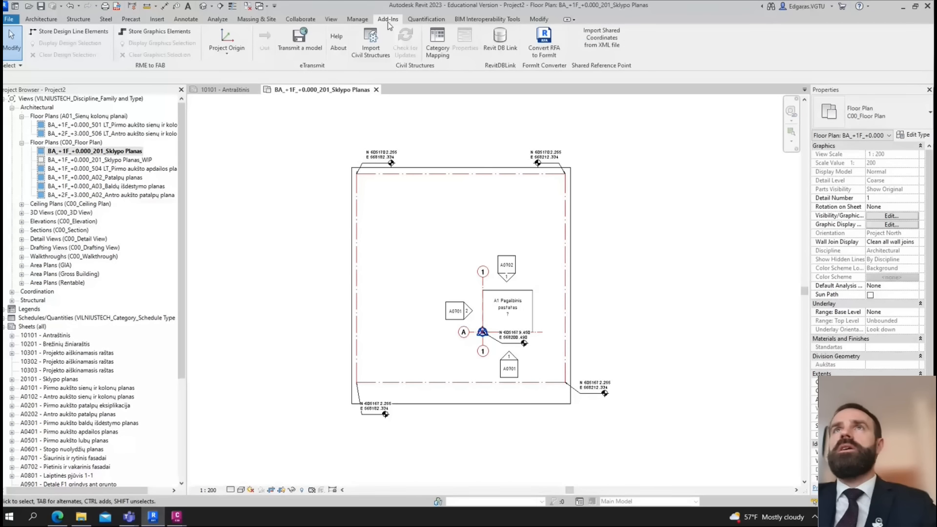
{"action": "left_click", "coordinate": [606, 42]}
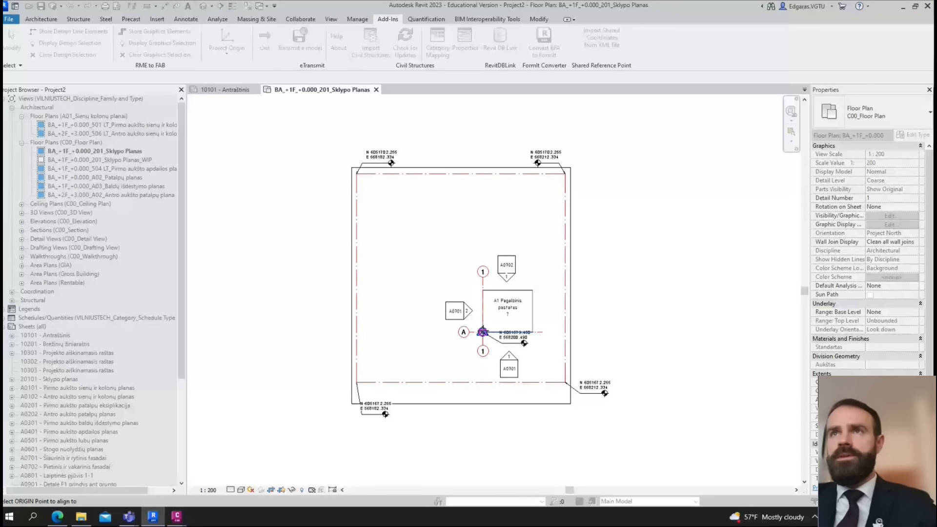
{"action": "left_click", "coordinate": [482, 333]}
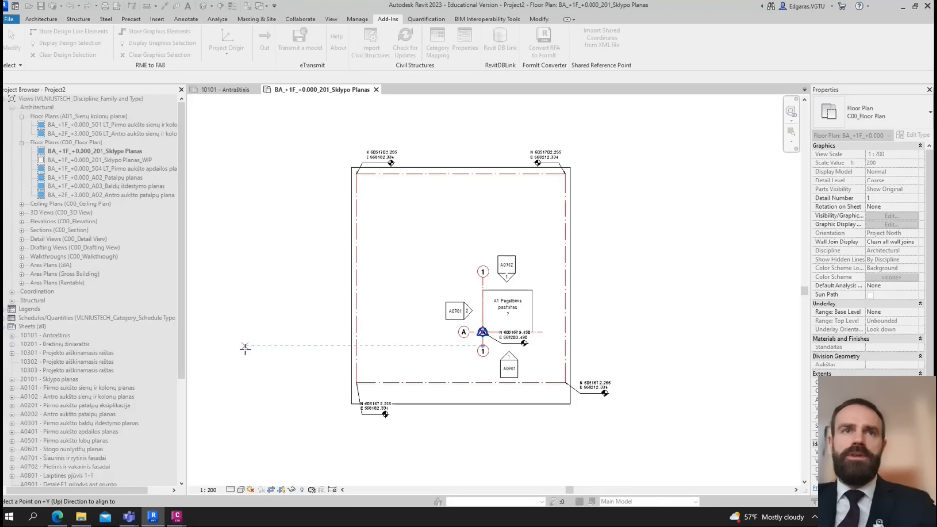
{"action": "left_click", "coordinate": [483, 282]}
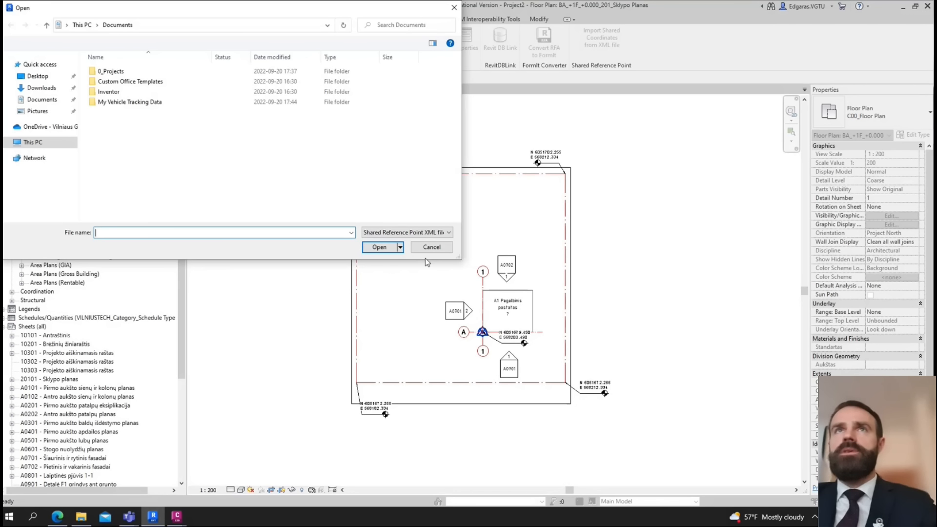
- Load MySharedRefPnt from the project's 01 - DOCUMENTATION folder and create the new shared coordinates from it
{"action": "double_click", "coordinate": [128, 71]}
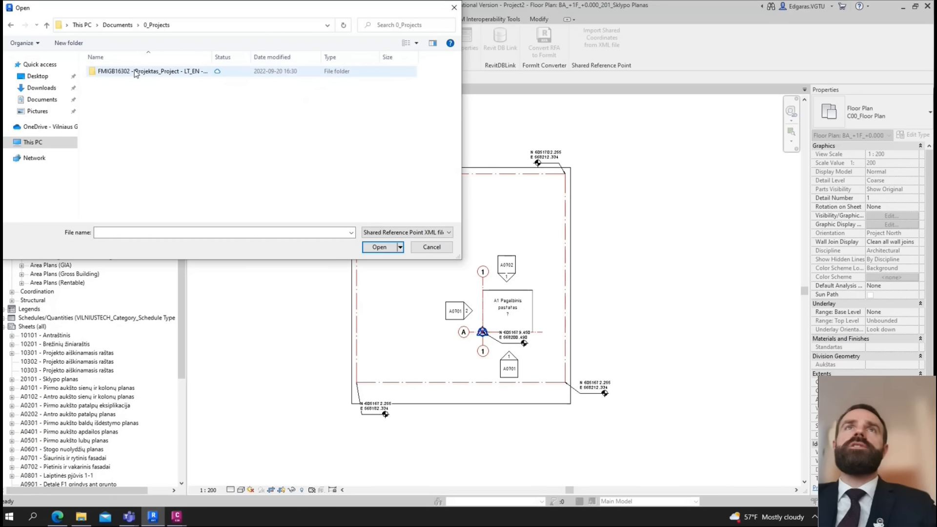
{"action": "double_click", "coordinate": [135, 73]}
{"action": "double_click", "coordinate": [122, 82]}
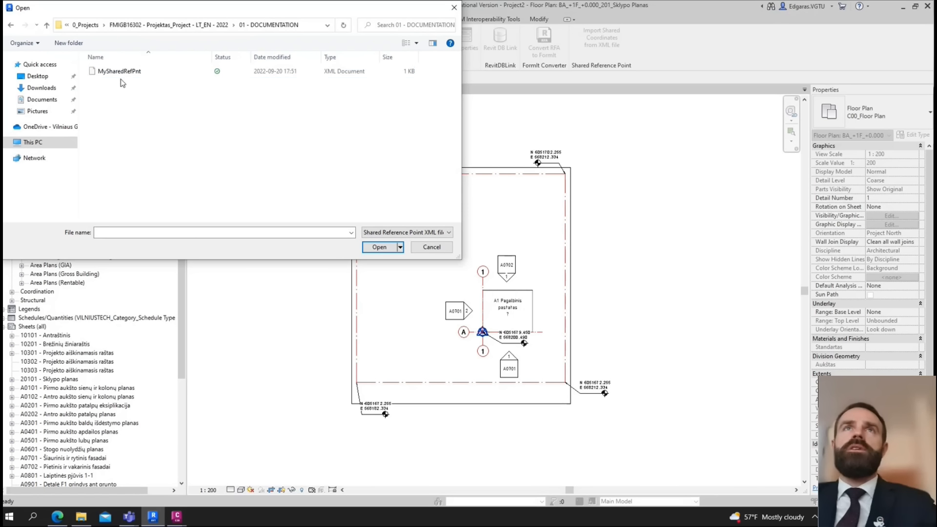
{"action": "left_click", "coordinate": [120, 71]}
{"action": "left_click", "coordinate": [381, 248]}
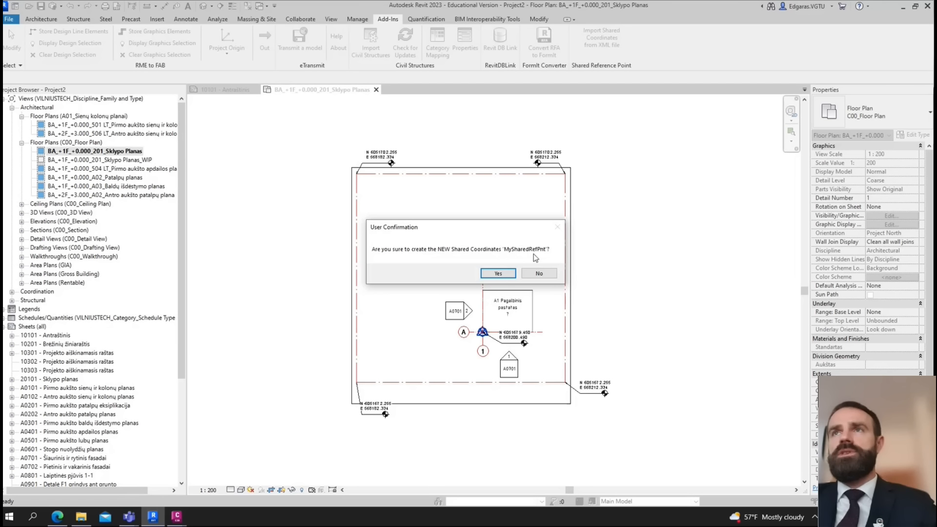
{"action": "left_click", "coordinate": [498, 273]}
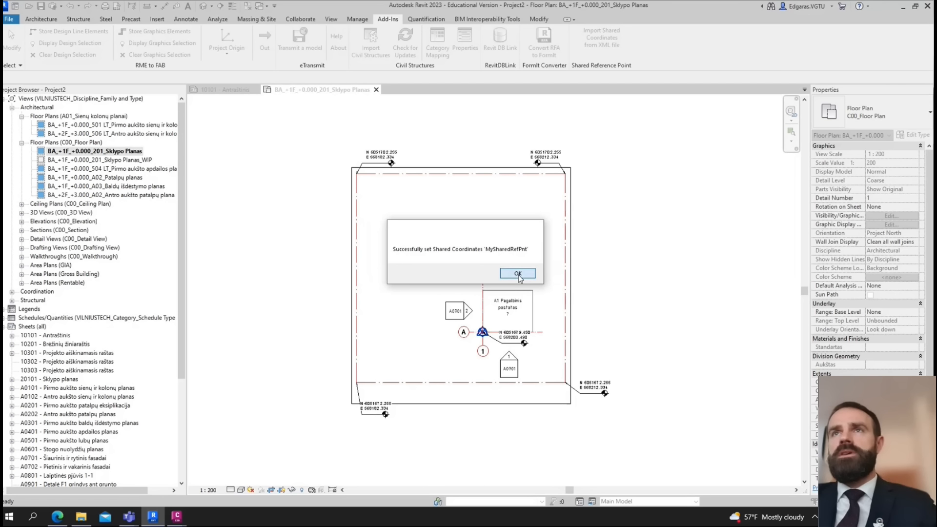
{"action": "left_click", "coordinate": [518, 275]}
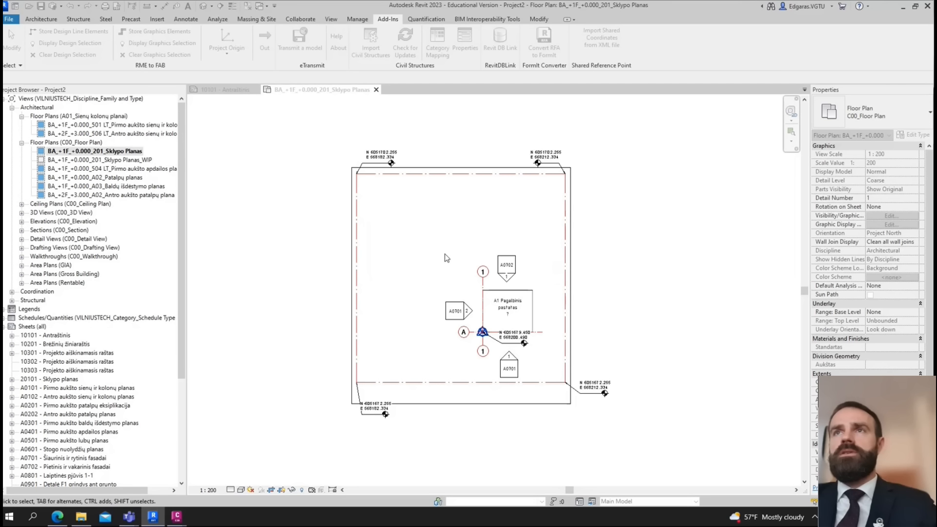
- Compare the Revit project base point's coordinates and elevation with the position of the Point 1105 marker in the Civil 3D drawing
{"action": "left_click", "coordinate": [483, 334]}
{"action": "scroll", "coordinate": [493, 332], "scroll_direction": "up", "scroll_amount": 8}
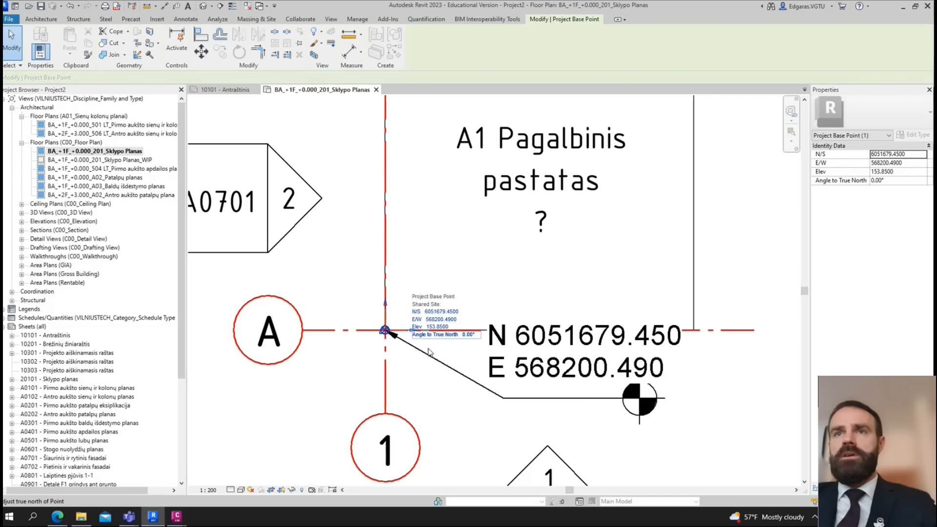
{"action": "mouse_move", "coordinate": [177, 520]}
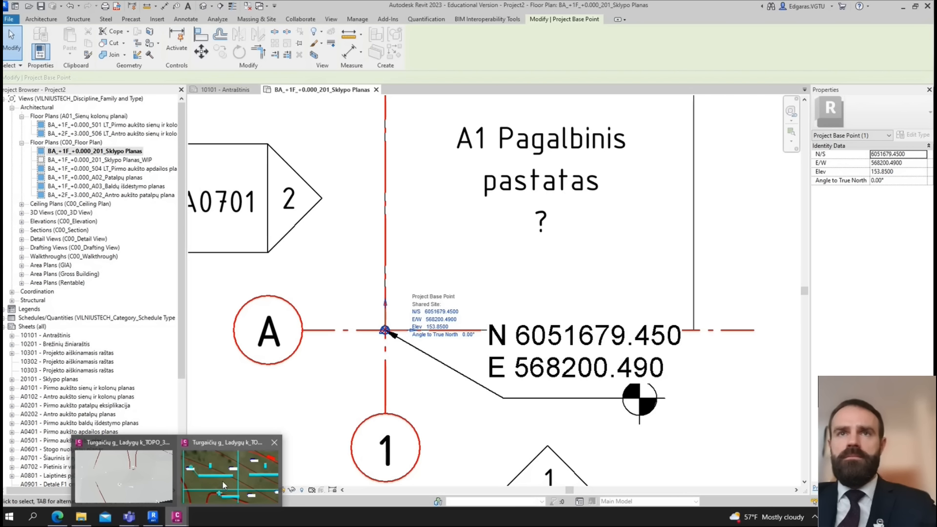
{"action": "left_click", "coordinate": [224, 485]}
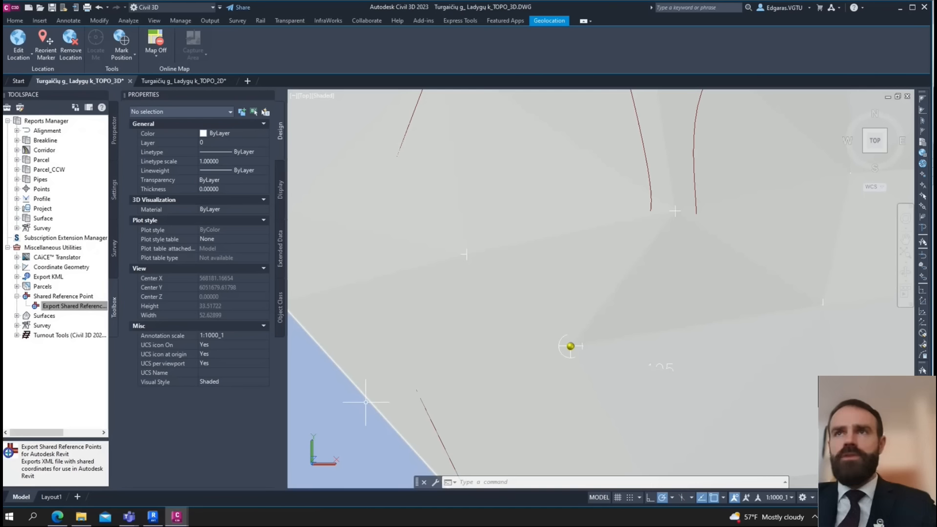
{"action": "left_click", "coordinate": [570, 346]}
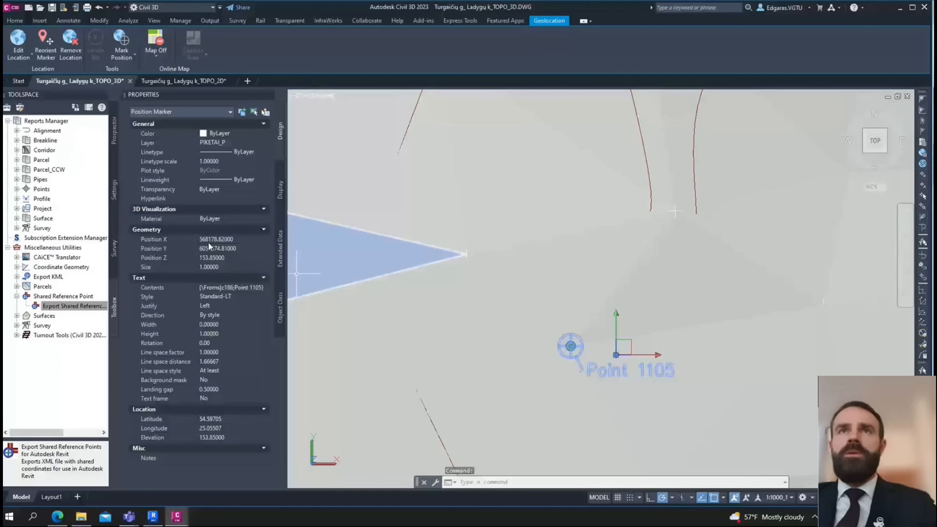
{"action": "left_click", "coordinate": [153, 516]}
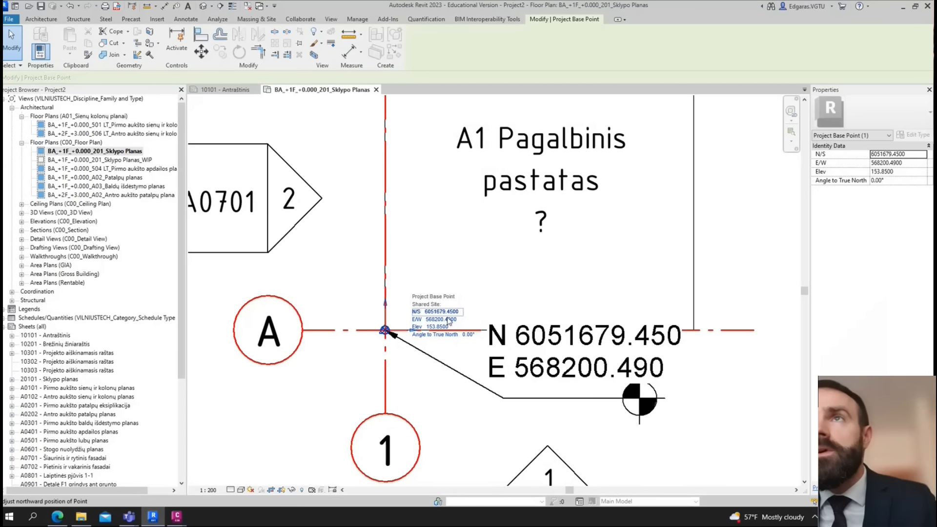
{"action": "left_click", "coordinate": [153, 519]}
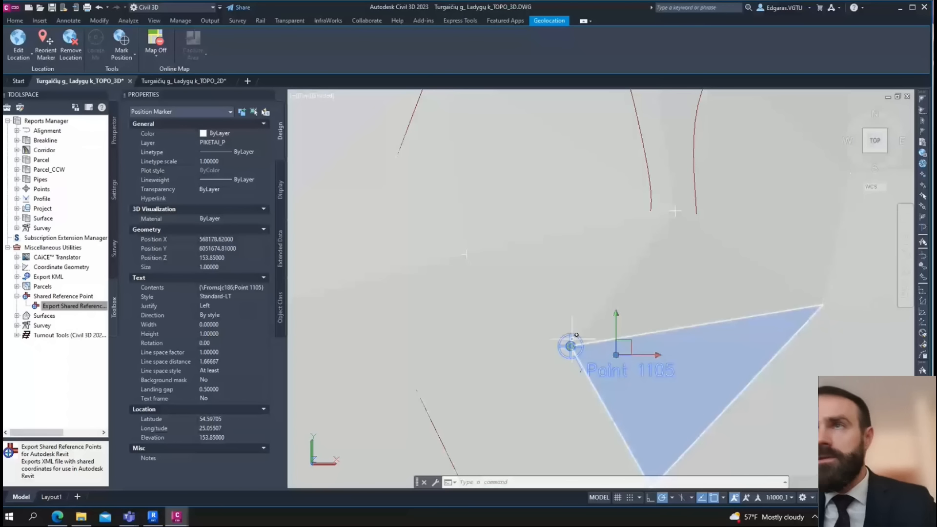
{"action": "key", "text": "Escape"}
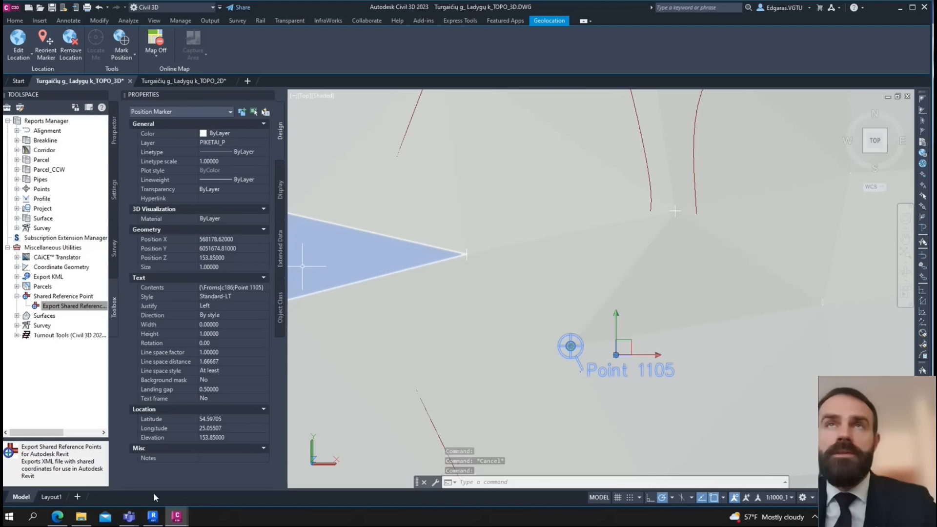
- Tile the Civil 3D window on one half of the screen, minimise the Plannerly browser window and switch back to Revit
{"action": "double_click", "coordinate": [630, 10]}
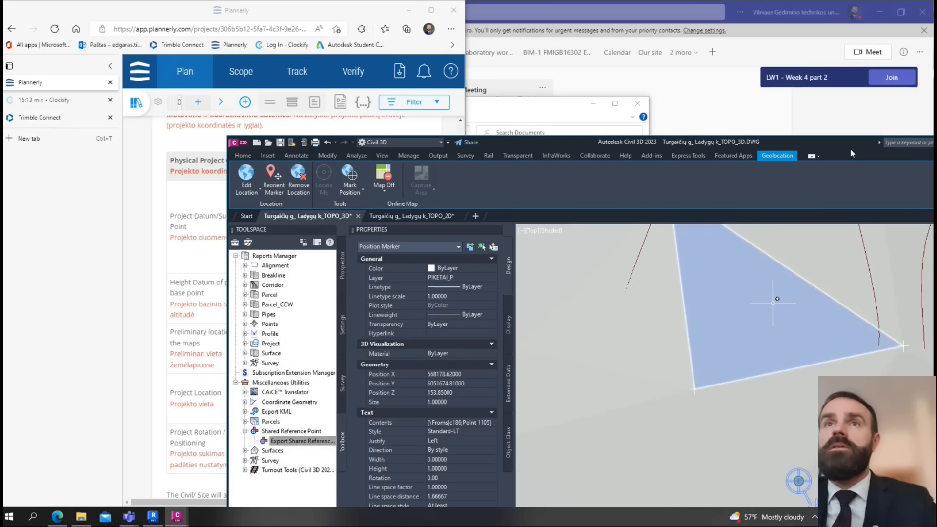
{"action": "left_click_drag", "start_coordinate": [850, 147], "coordinate": [934, 267]}
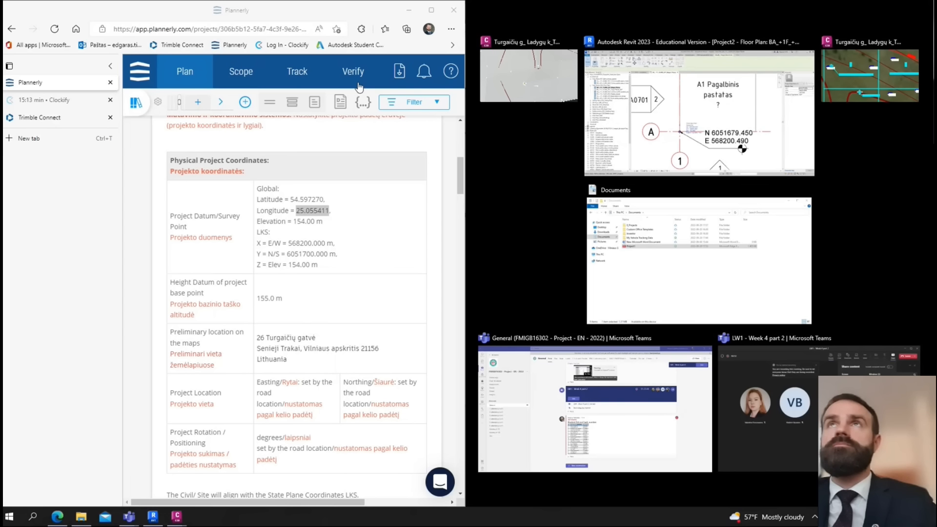
{"action": "left_click", "coordinate": [408, 10]}
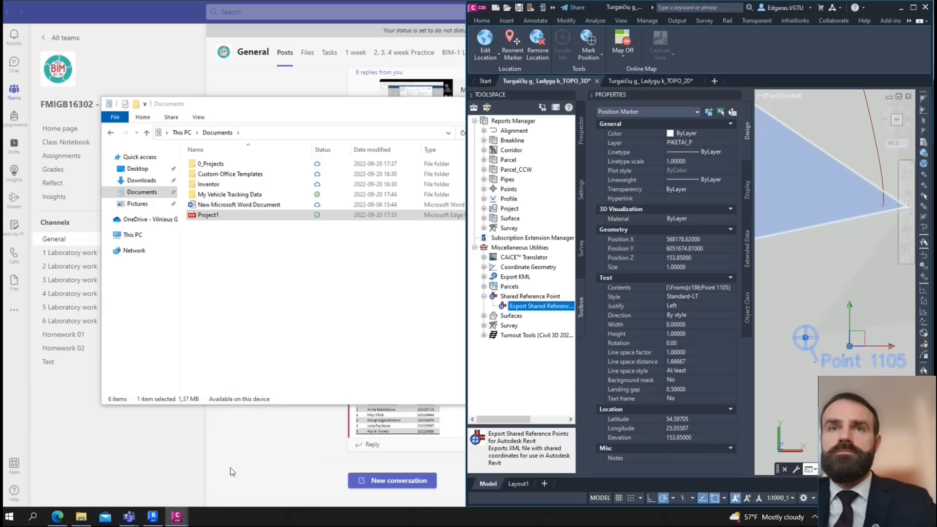
{"action": "left_click", "coordinate": [152, 516]}
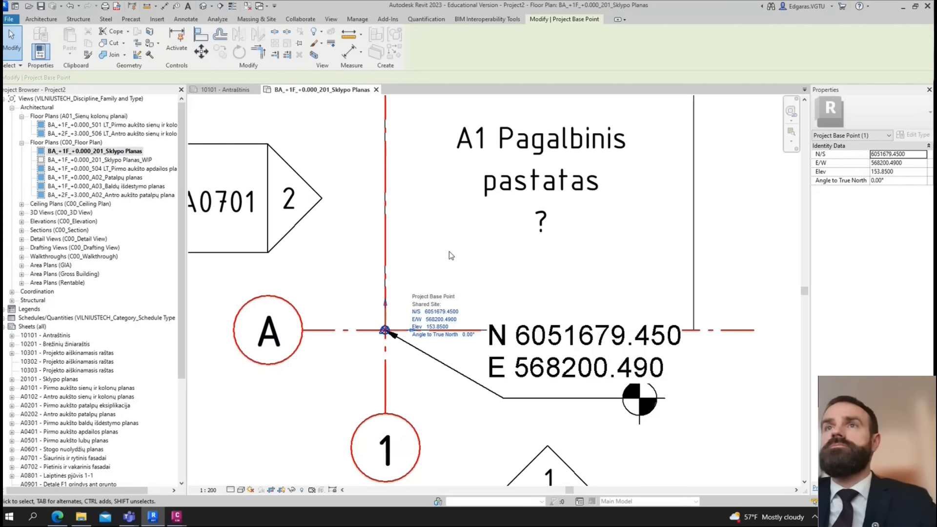
- Tile the Revit window side by side with the Civil 3D TOPO_3D drawing, keeping the project base point in view
{"action": "key", "text": "super+Left"}
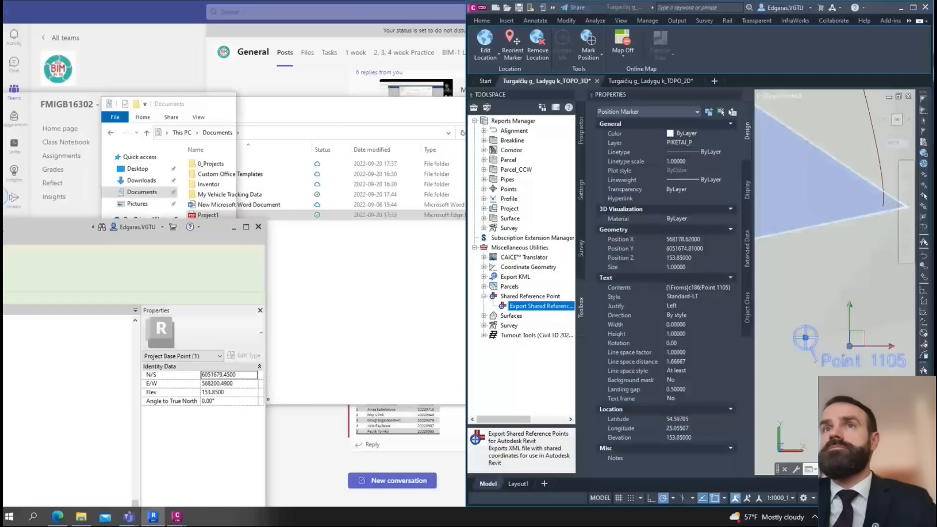
{"action": "scroll", "coordinate": [245, 288], "scroll_direction": "down", "scroll_amount": 2}
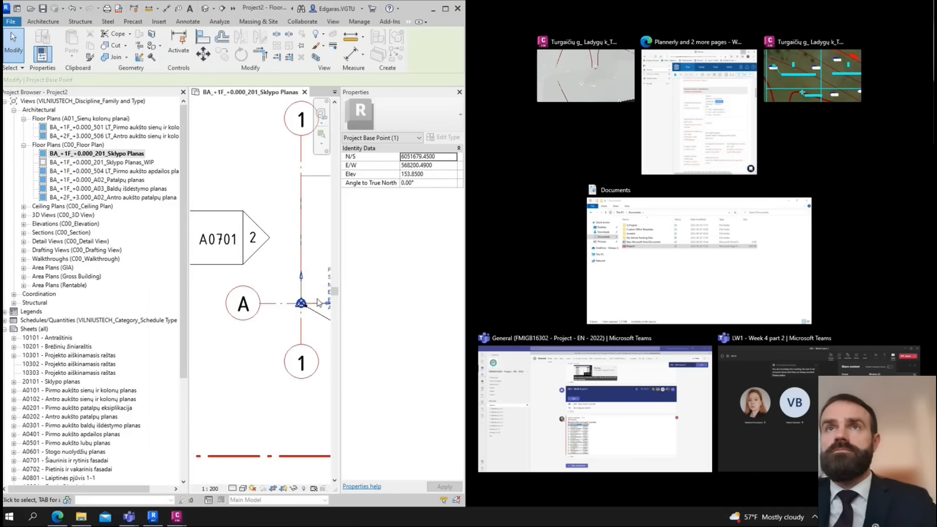
{"action": "scroll", "coordinate": [266, 304], "scroll_direction": "up", "scroll_amount": 4}
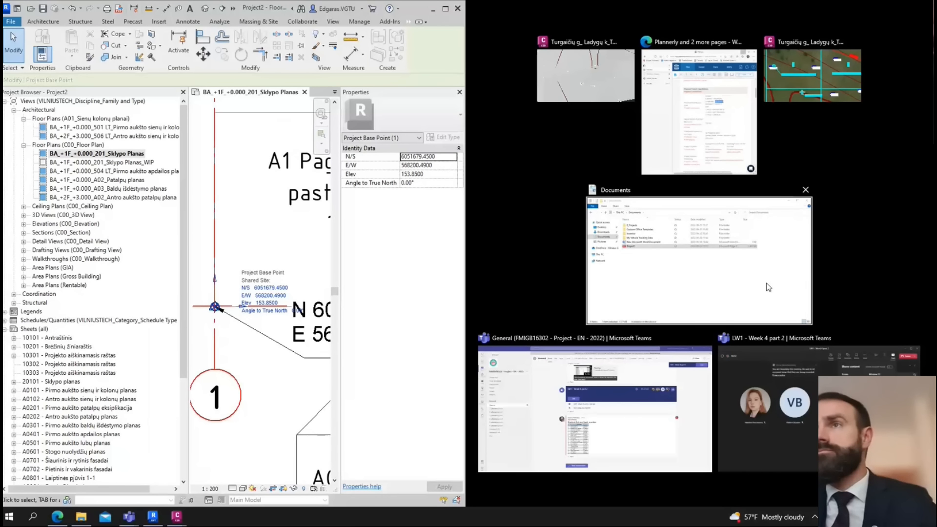
{"action": "left_click", "coordinate": [586, 76]}
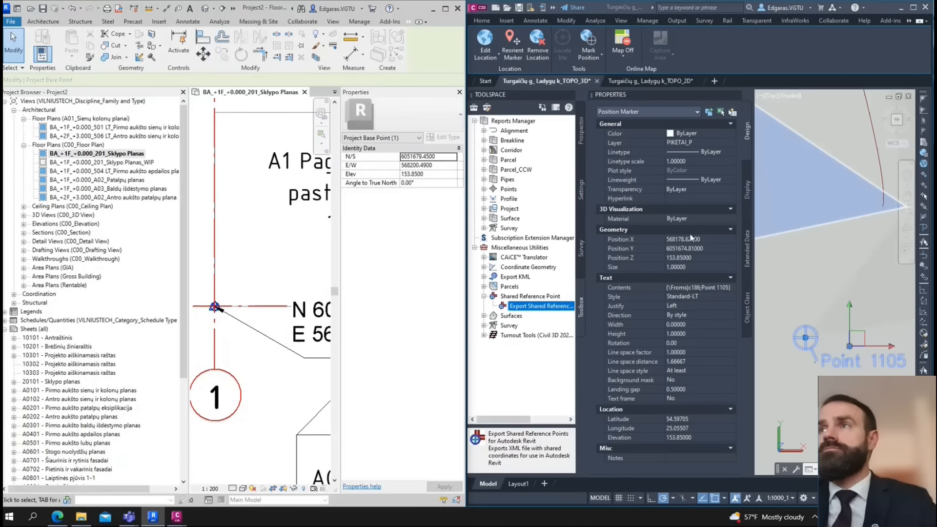
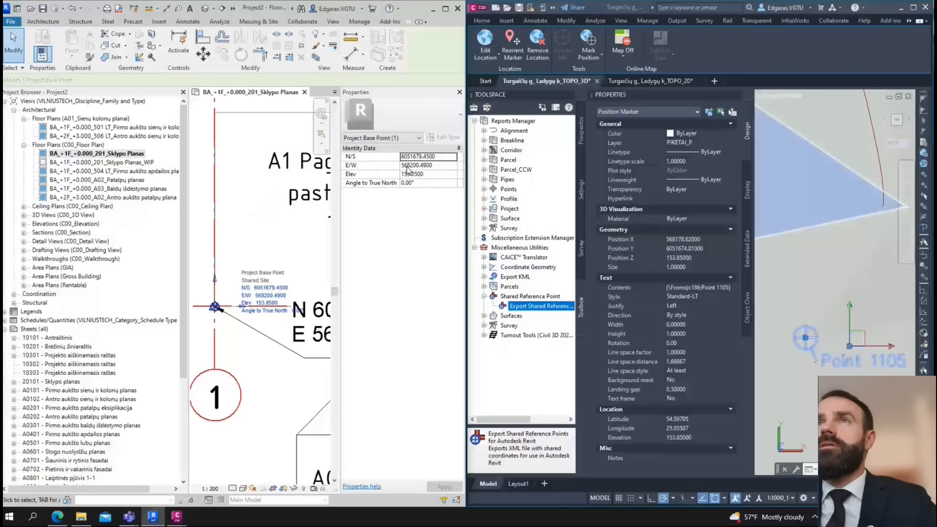
- Inspect the project base point's E/W coordinate and its location at the intersection of grids A and 1 in the site plan
{"action": "left_click", "coordinate": [408, 169]}
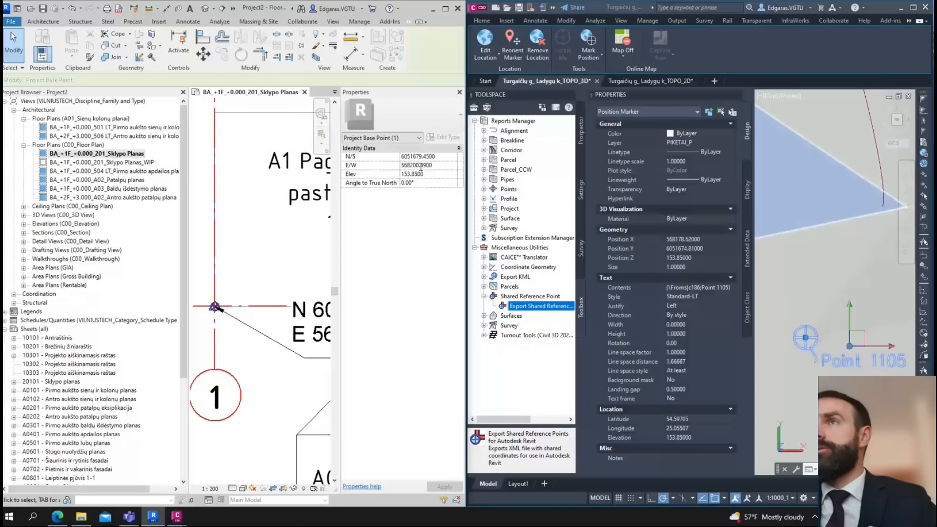
{"action": "left_click", "coordinate": [254, 260]}
{"action": "scroll", "coordinate": [254, 262], "scroll_direction": "down", "scroll_amount": 2}
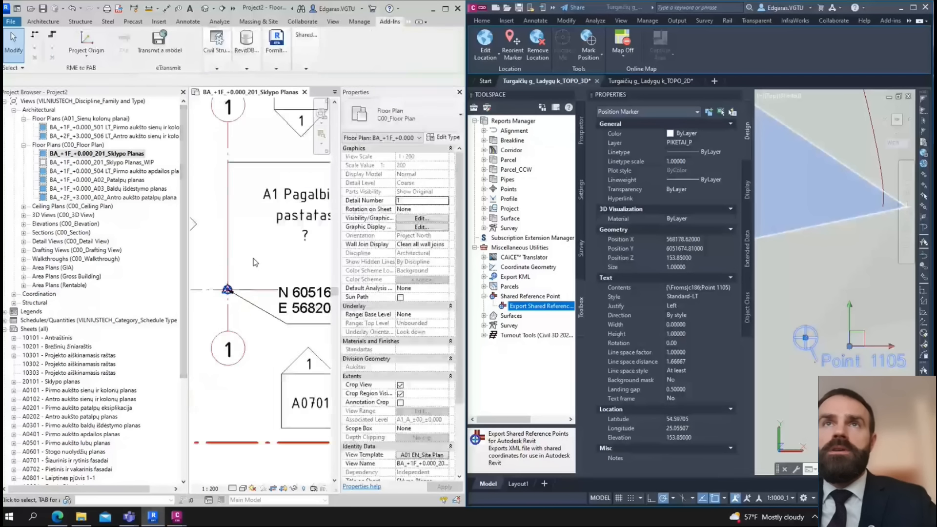
{"action": "scroll", "coordinate": [243, 284], "scroll_direction": "up", "scroll_amount": 5}
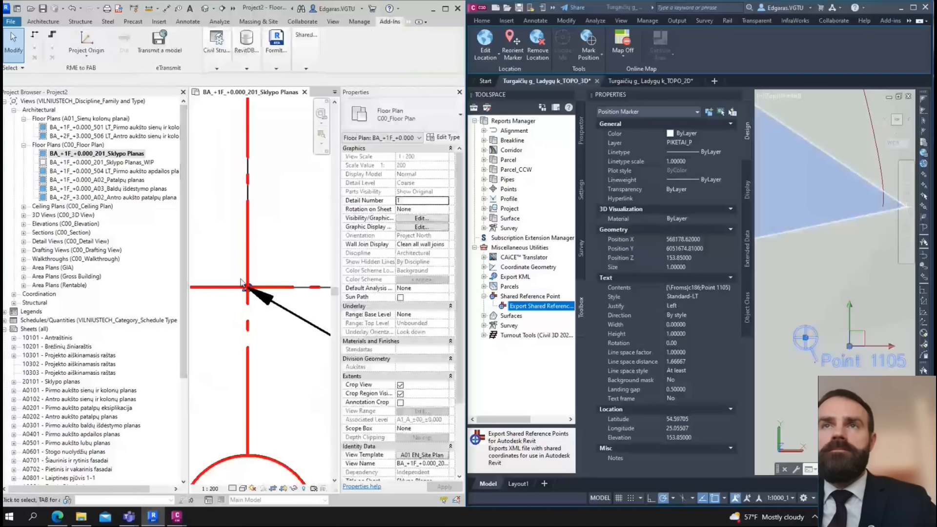
{"action": "scroll", "coordinate": [243, 285], "scroll_direction": "down", "scroll_amount": 4}
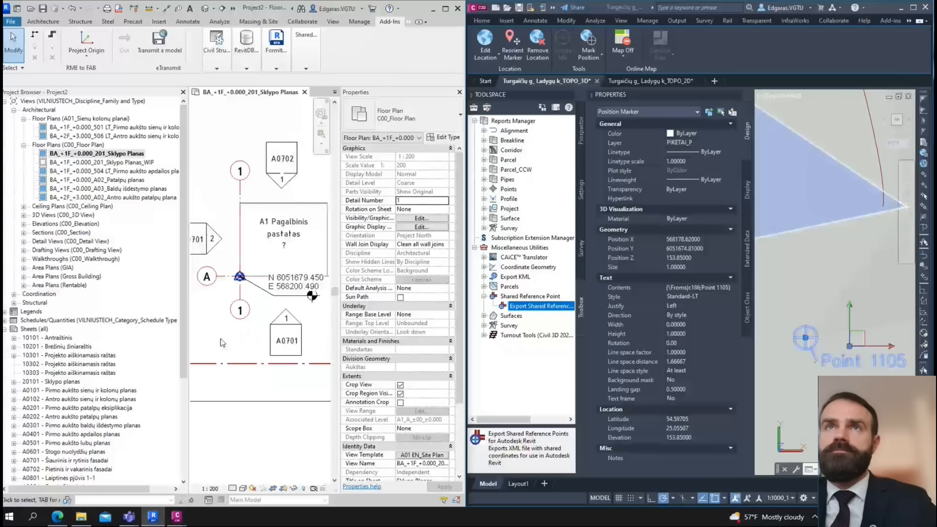
{"action": "scroll", "coordinate": [222, 342], "scroll_direction": "down", "scroll_amount": 3}
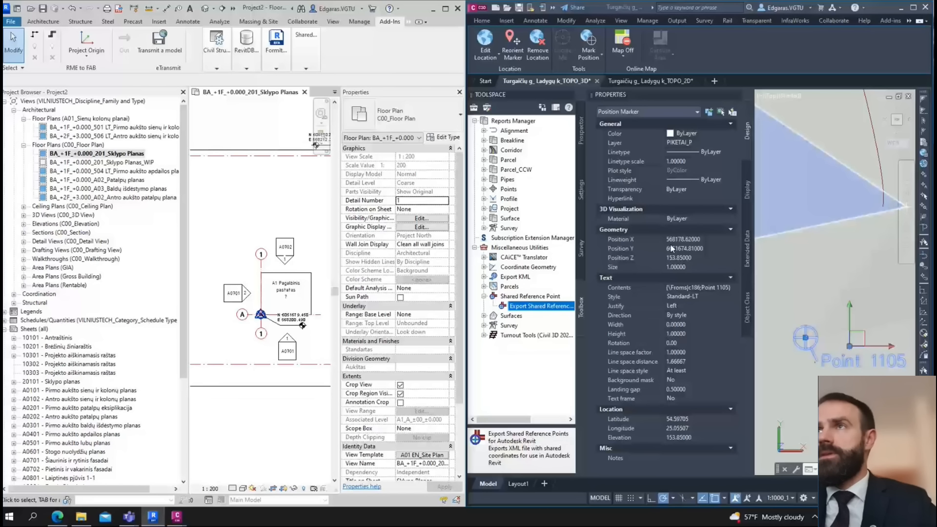
- Compare the Point 1105 marker's Position Y in Civil 3D with the project base point's N/S coordinate in the Revit site plan
{"action": "left_click", "coordinate": [696, 248]}
{"action": "left_click", "coordinate": [329, 282]}
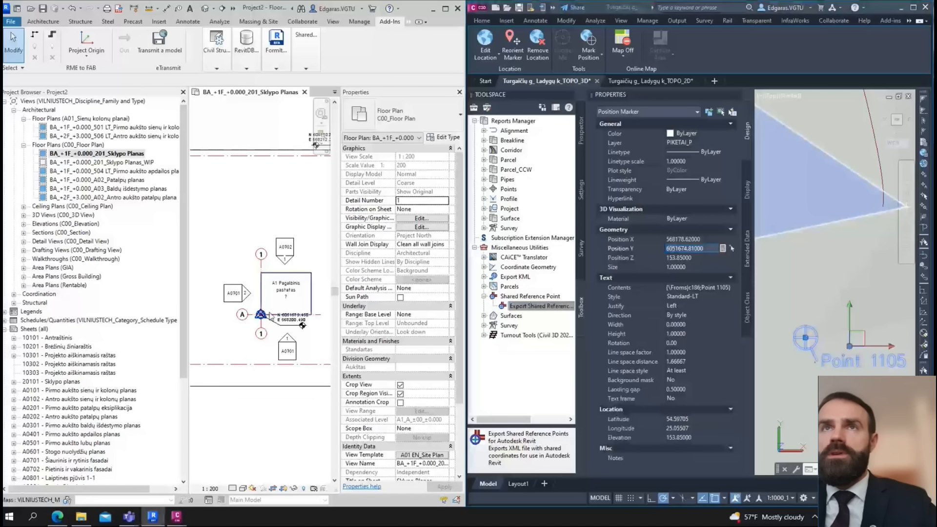
{"action": "scroll", "coordinate": [263, 316], "scroll_direction": "up", "scroll_amount": 3}
{"action": "left_click", "coordinate": [259, 312]}
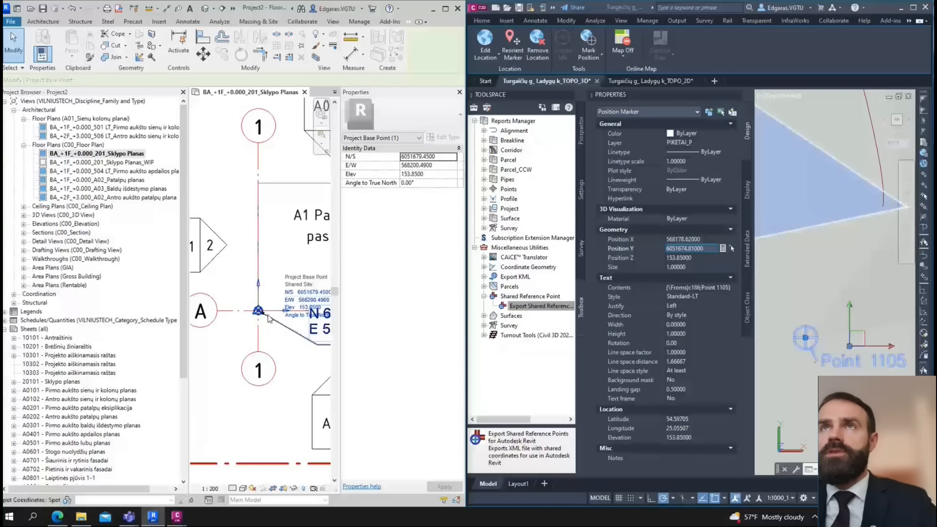
{"action": "scroll", "coordinate": [272, 318], "scroll_direction": "down", "scroll_amount": 2}
{"action": "scroll", "coordinate": [271, 313], "scroll_direction": "down", "scroll_amount": 1}
{"action": "key", "text": "Escape"}
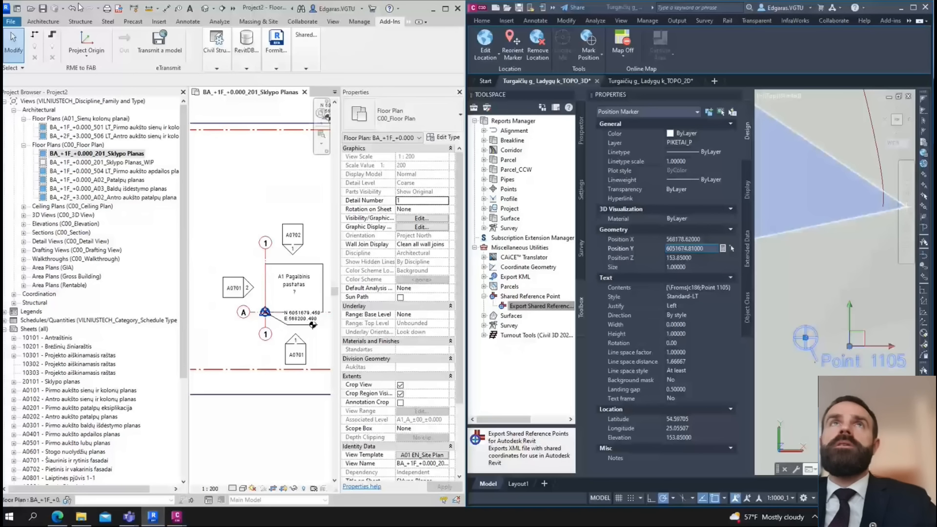
- Open the default 3D view and select the project base point to compare its coordinates and elevation with the Civil 3D marker
{"action": "left_click", "coordinate": [108, 10]}
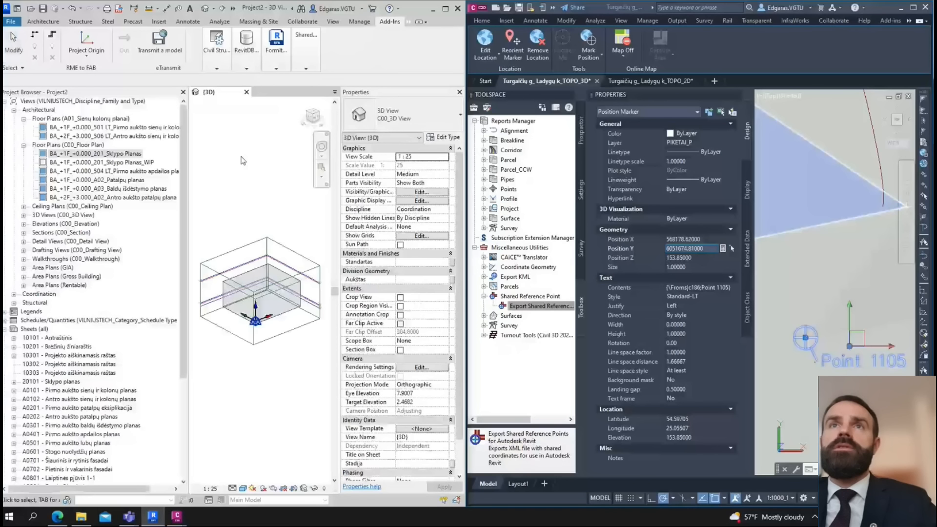
{"action": "scroll", "coordinate": [267, 331], "scroll_direction": "up", "scroll_amount": 5}
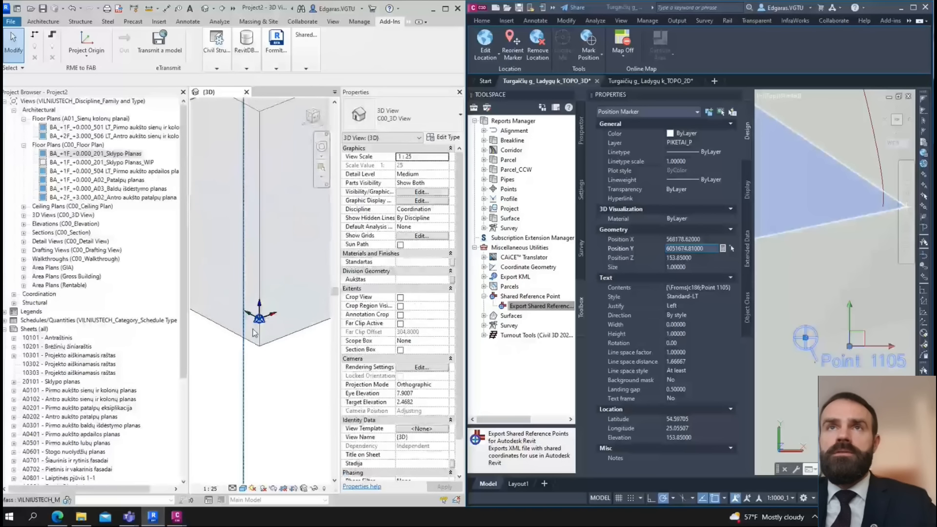
{"action": "scroll", "coordinate": [270, 318], "scroll_direction": "up", "scroll_amount": 3}
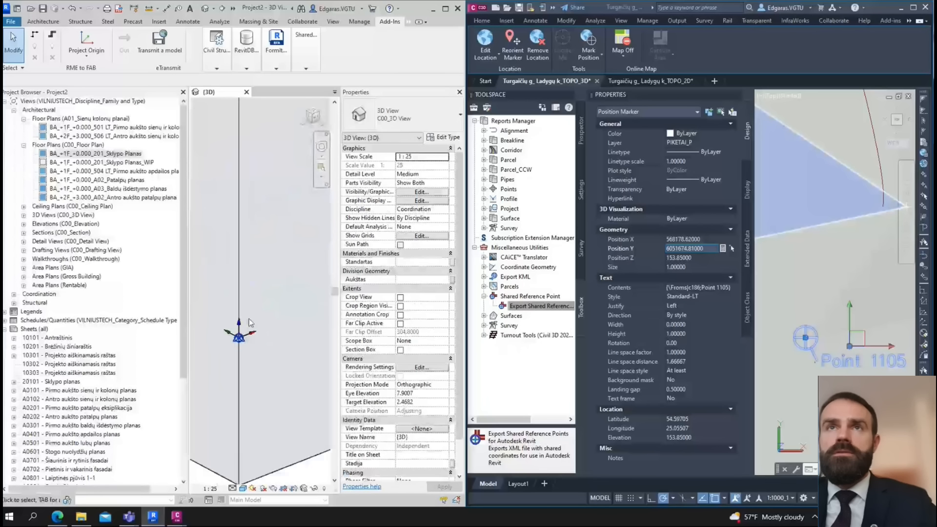
{"action": "left_click", "coordinate": [238, 342]}
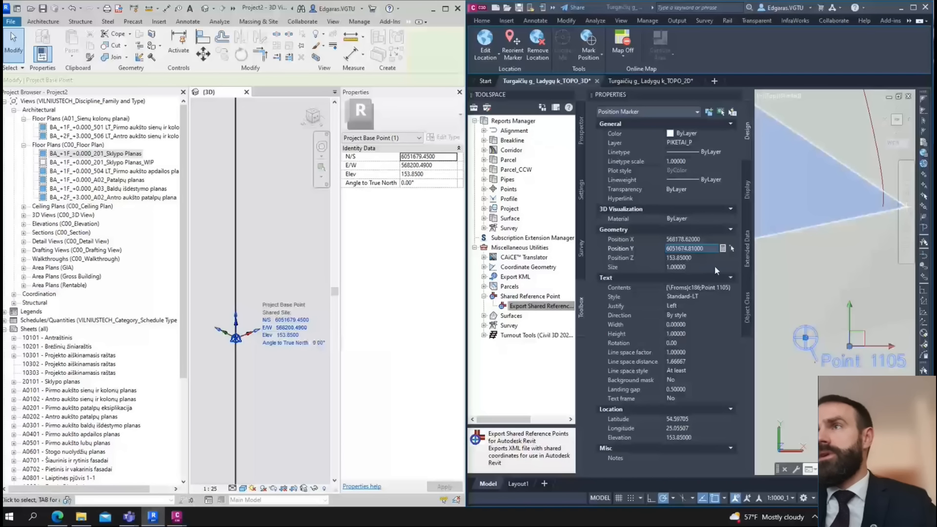
- Clear the position marker selection in Civil 3D, switch to the maximised Revit window and deselect the project base point
{"action": "left_click", "coordinate": [808, 346]}
{"action": "key", "text": "Escape"}
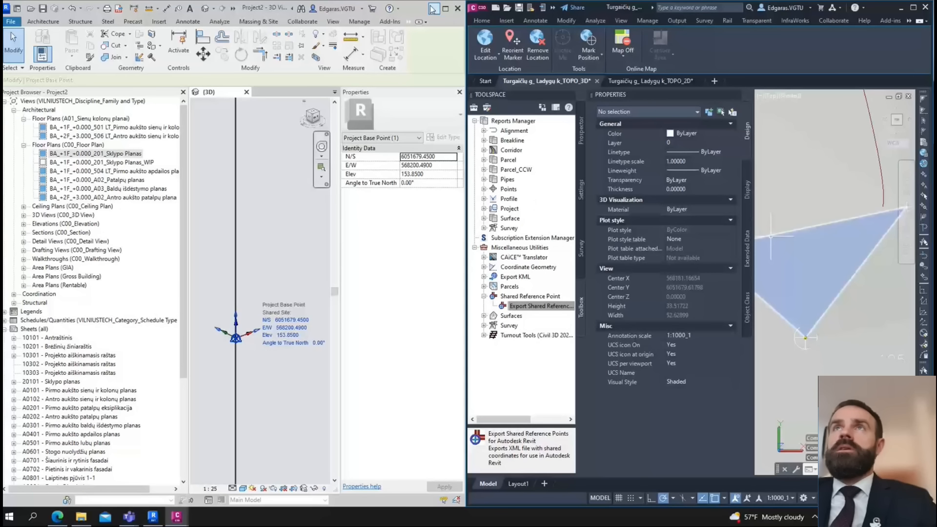
{"action": "left_click", "coordinate": [445, 8]}
{"action": "scroll", "coordinate": [508, 212], "scroll_direction": "down", "scroll_amount": 4}
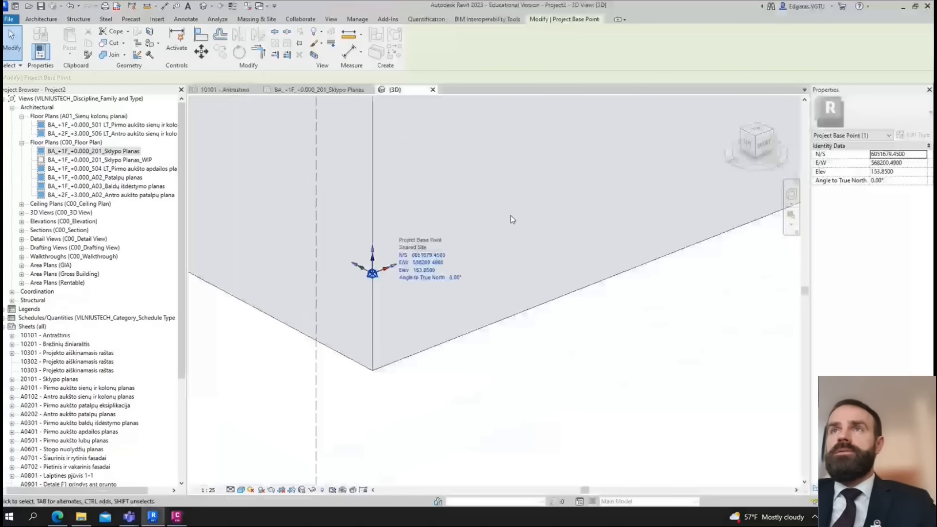
{"action": "left_click", "coordinate": [497, 353]}
{"action": "scroll", "coordinate": [507, 359], "scroll_direction": "down", "scroll_amount": 3}
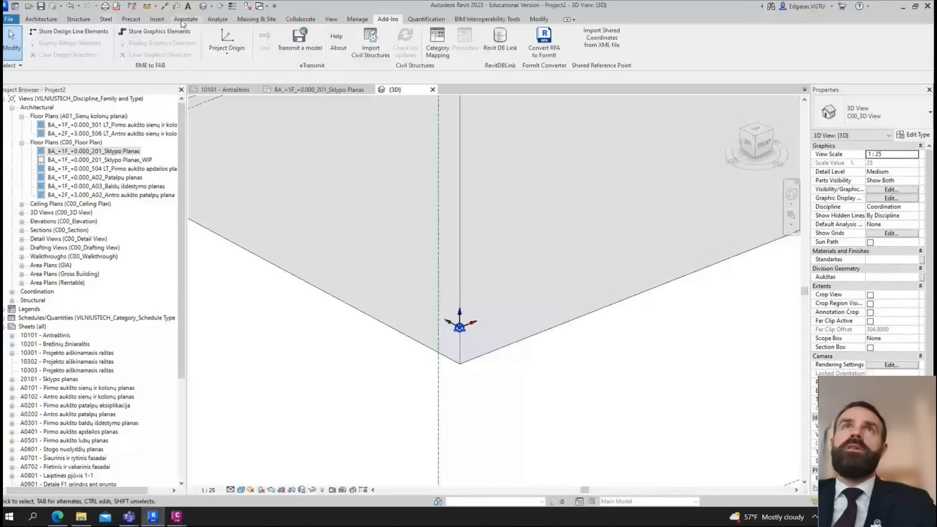
- Link Turgaičių g_ Ladygų k_TOPO_3D.DWG with Auto - By Shared Coordinates positioning, placed at level ZZ_G_-01_-0.450
{"action": "left_click", "coordinate": [157, 19]}
{"action": "left_click", "coordinate": [72, 44]}
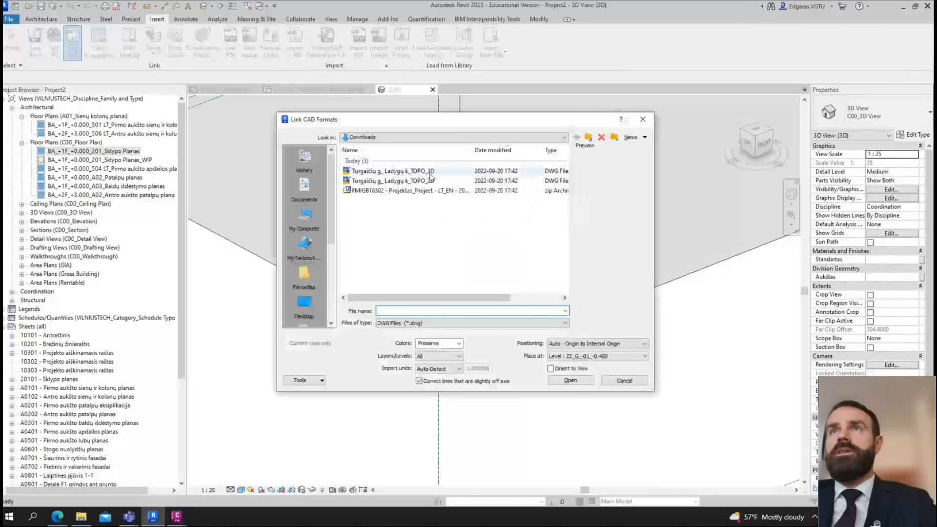
{"action": "left_click", "coordinate": [430, 175]}
{"action": "left_click", "coordinate": [596, 343]}
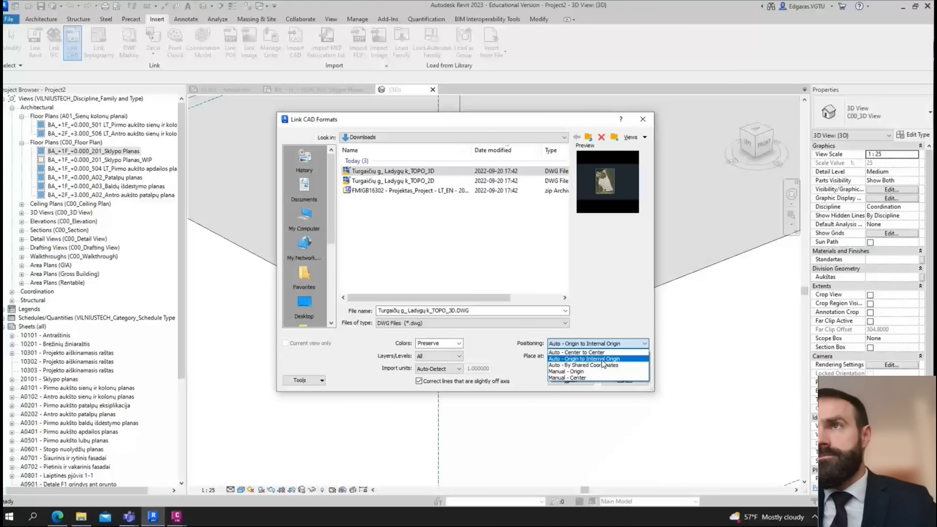
{"action": "left_click", "coordinate": [602, 365]}
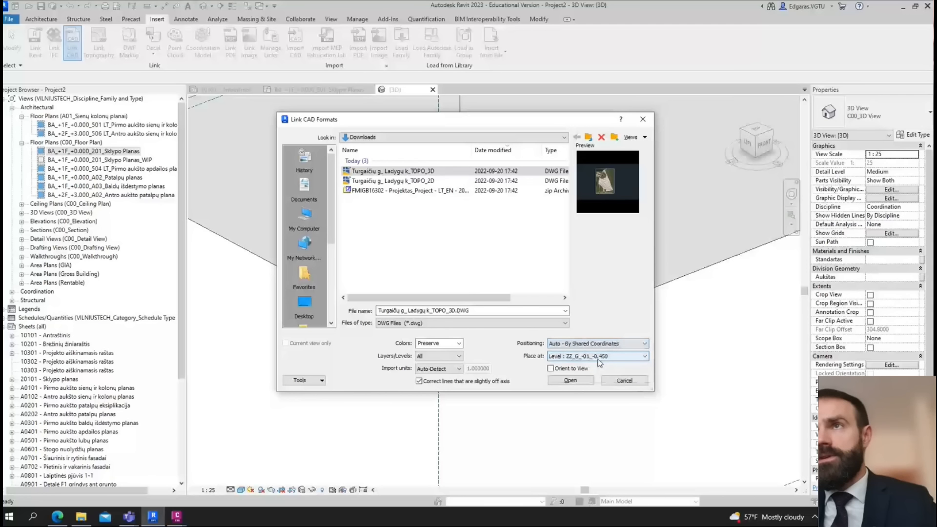
{"action": "left_click", "coordinate": [598, 359]}
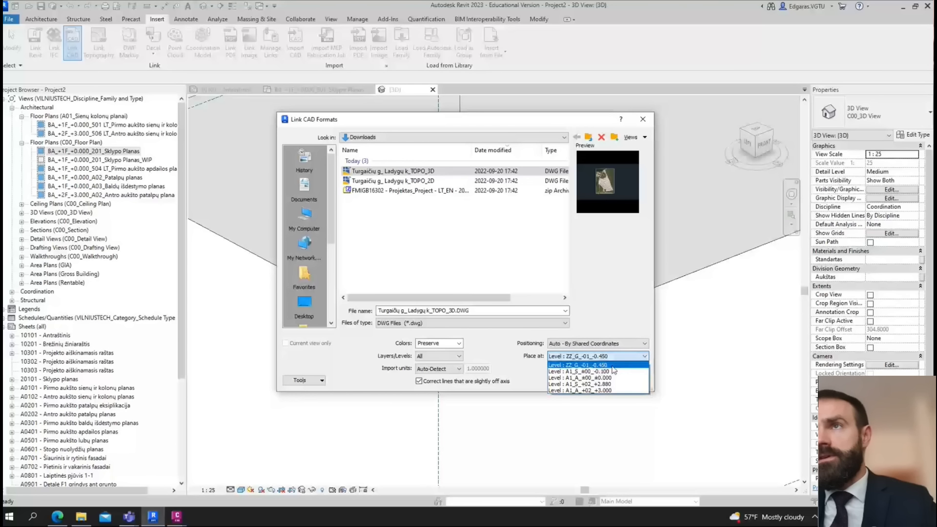
{"action": "left_click", "coordinate": [613, 371]}
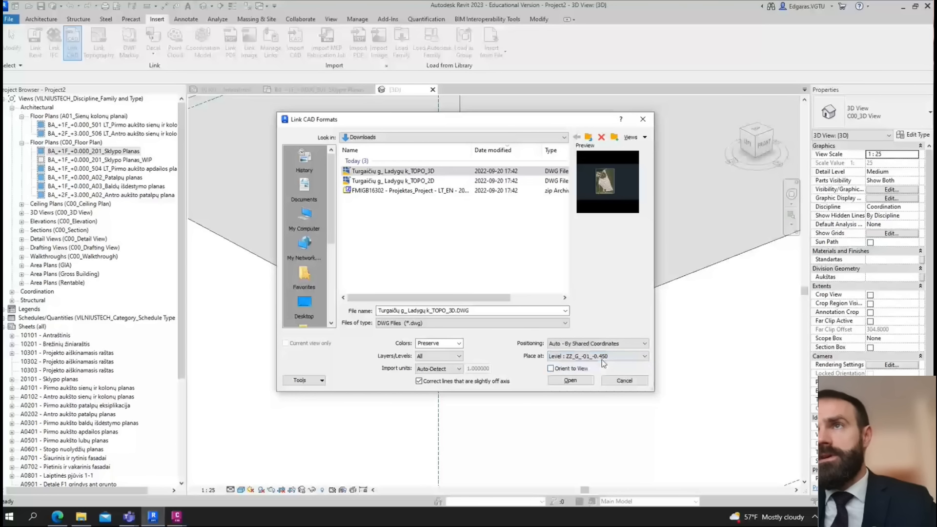
{"action": "left_click", "coordinate": [566, 381]}
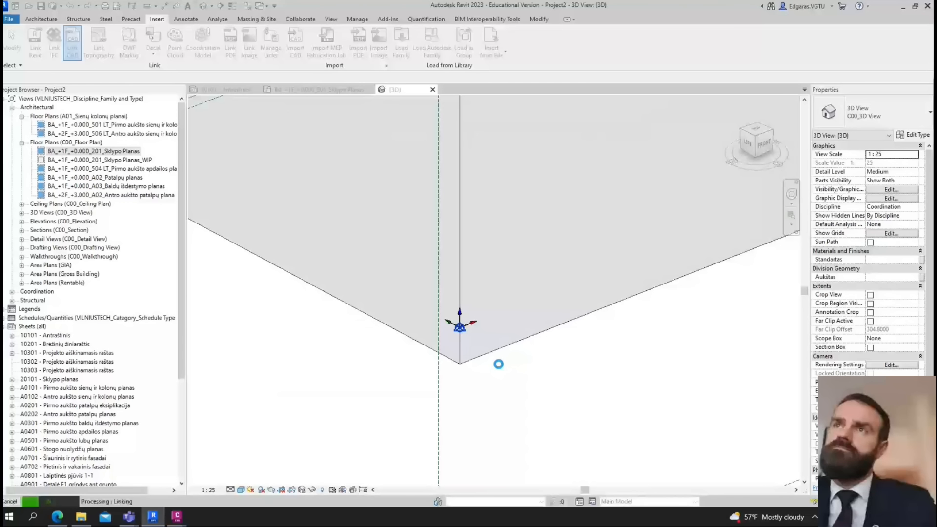
{"action": "left_click", "coordinate": [525, 276]}
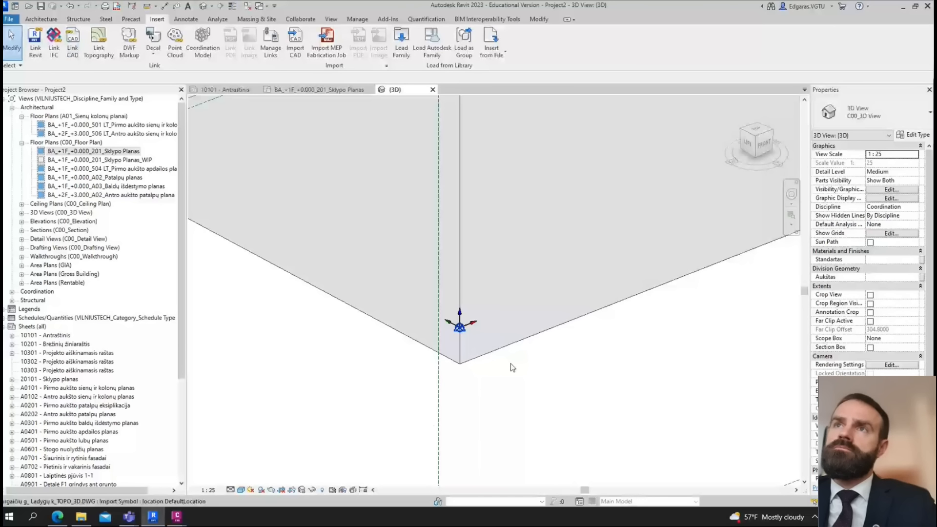
- Select the linked topography and examine its height and position relative to the building and project base point
{"action": "key", "text": "z"}
{"action": "key", "text": "f"}
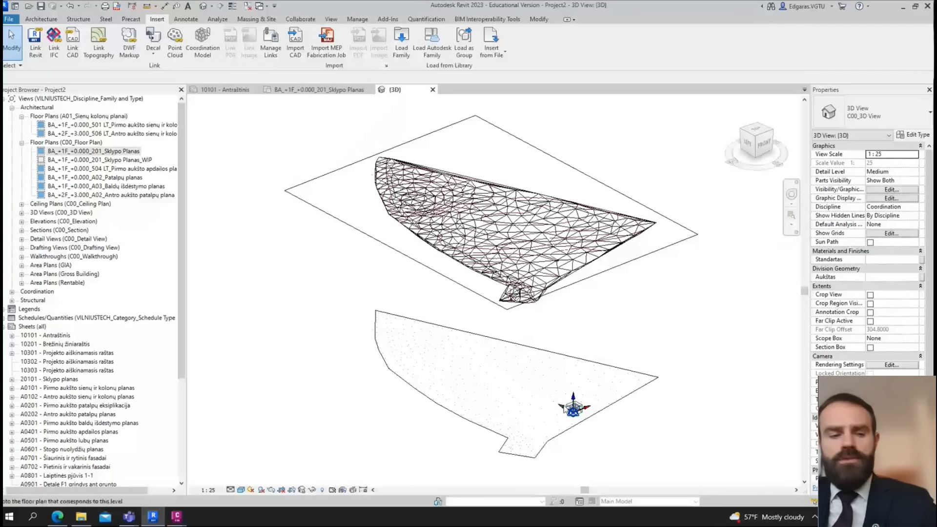
{"action": "scroll", "coordinate": [565, 419], "scroll_direction": "up", "scroll_amount": 5}
{"action": "scroll", "coordinate": [565, 410], "scroll_direction": "up", "scroll_amount": 4}
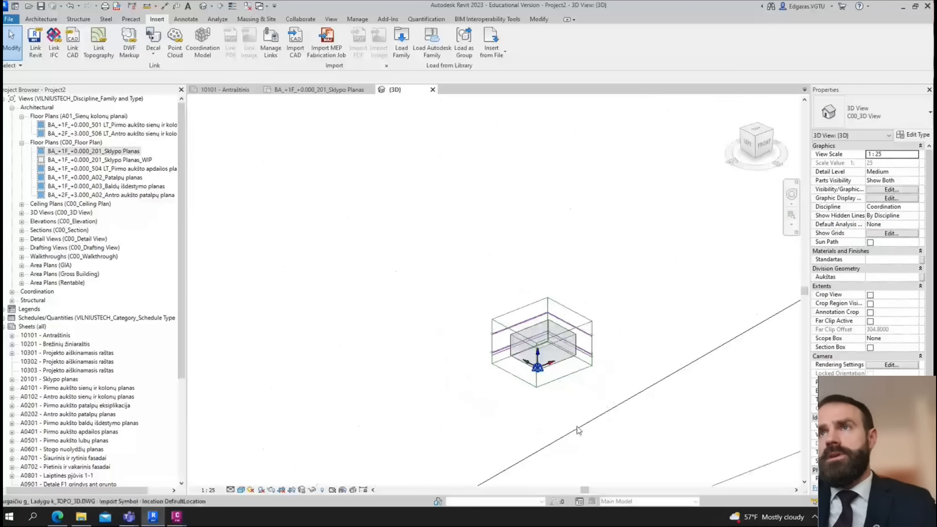
{"action": "left_click", "coordinate": [578, 432]}
{"action": "middle_click_drag", "start_coordinate": [574, 361], "coordinate": [571, 312], "text": "shift"}
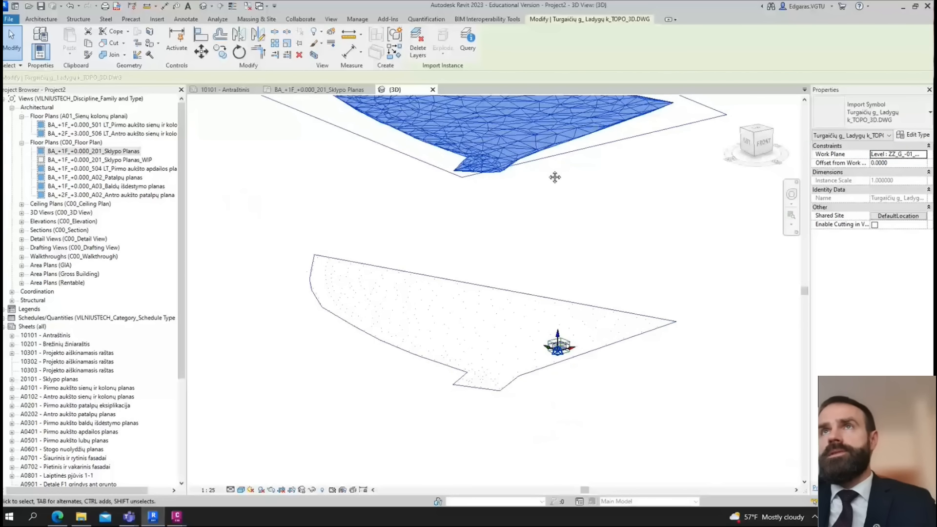
{"action": "middle_click_drag", "start_coordinate": [554, 177], "coordinate": [555, 232]}
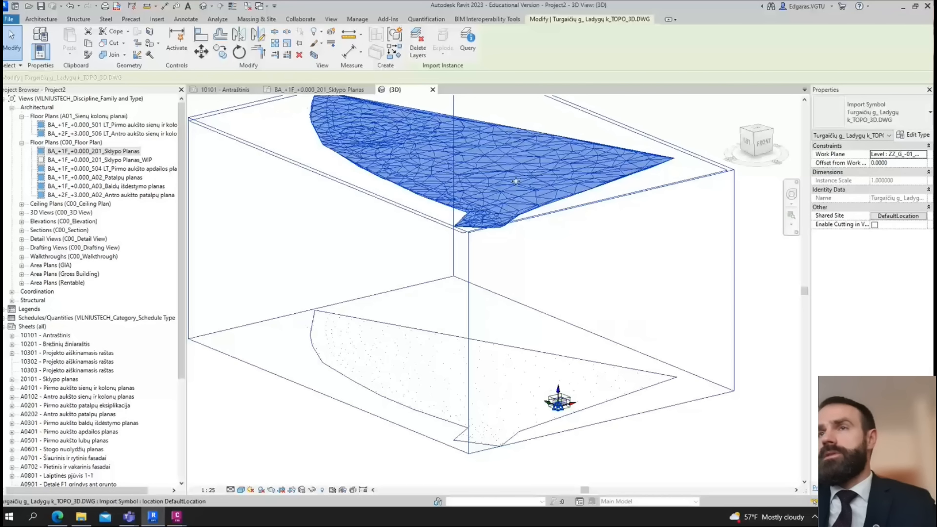
{"action": "scroll", "coordinate": [471, 401], "scroll_direction": "up", "scroll_amount": 3}
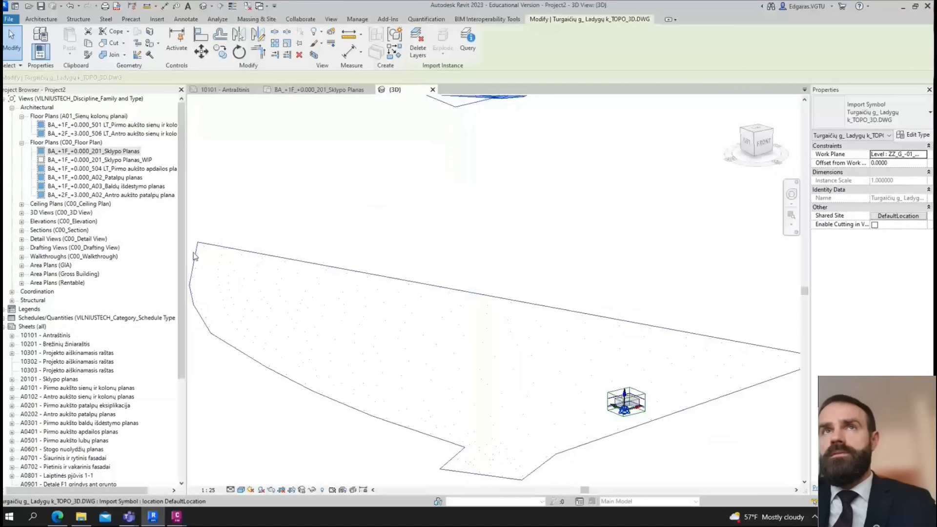
{"action": "scroll", "coordinate": [702, 336], "scroll_direction": "down", "scroll_amount": 2}
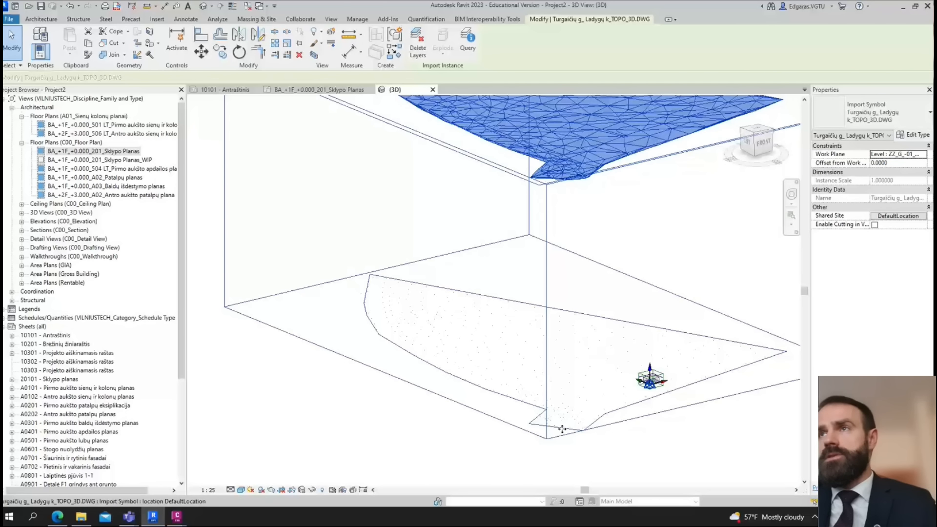
{"action": "middle_click_drag", "start_coordinate": [655, 434], "coordinate": [603, 420]}
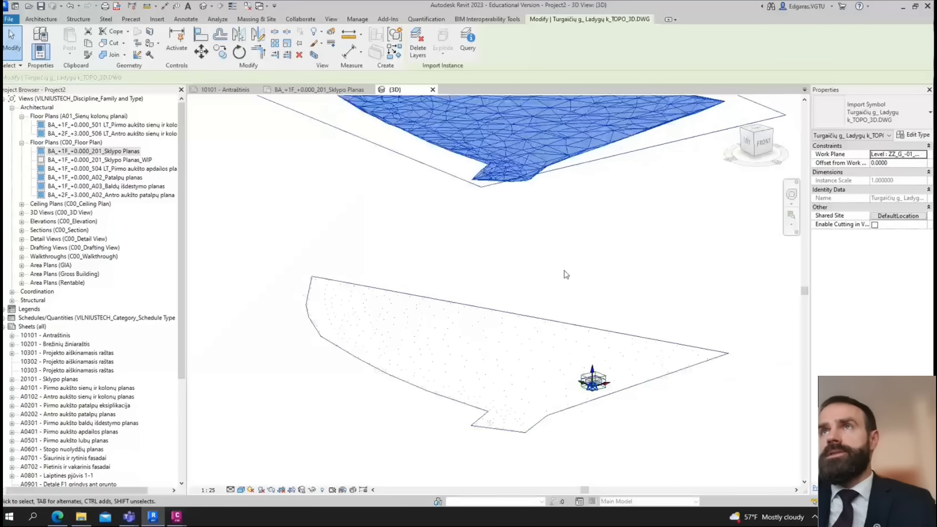
{"action": "scroll", "coordinate": [497, 254], "scroll_direction": "down", "scroll_amount": 3}
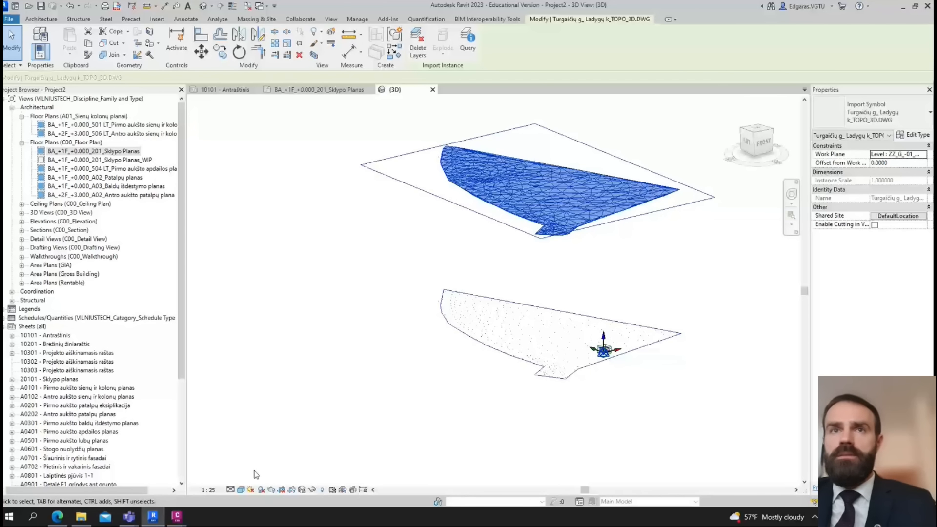
- Switch to Civil 3D and copy the Position Z value 153.85 of the Point 1105 marker in the TOPO_3D drawing
{"action": "left_click", "coordinate": [177, 518]}
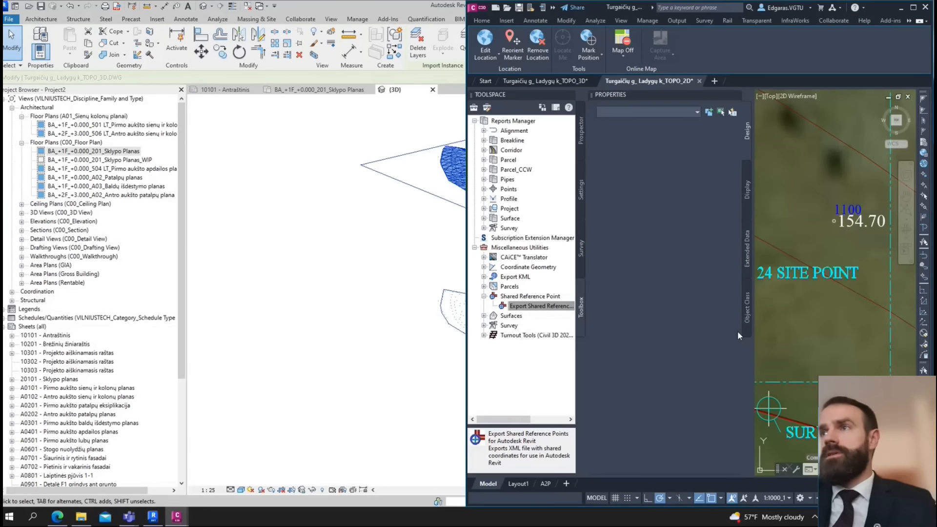
{"action": "left_click", "coordinate": [768, 409]}
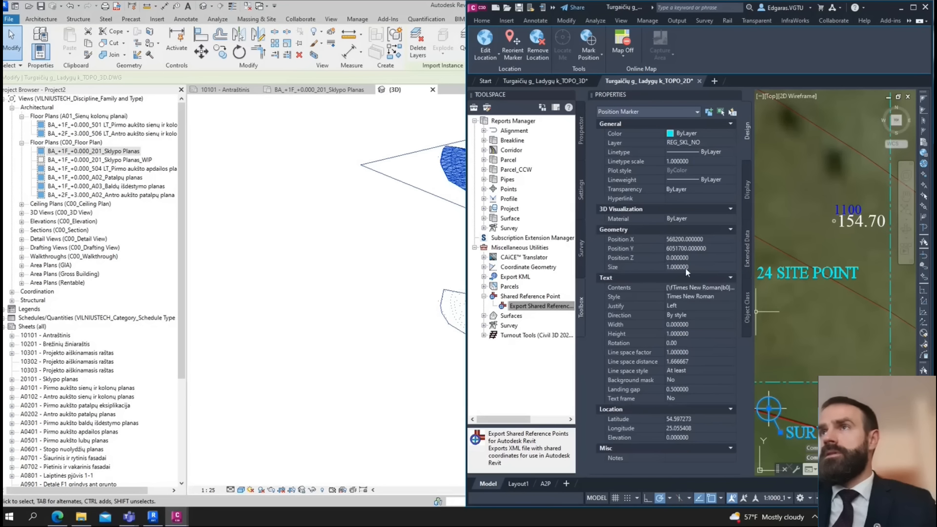
{"action": "left_click", "coordinate": [573, 79]}
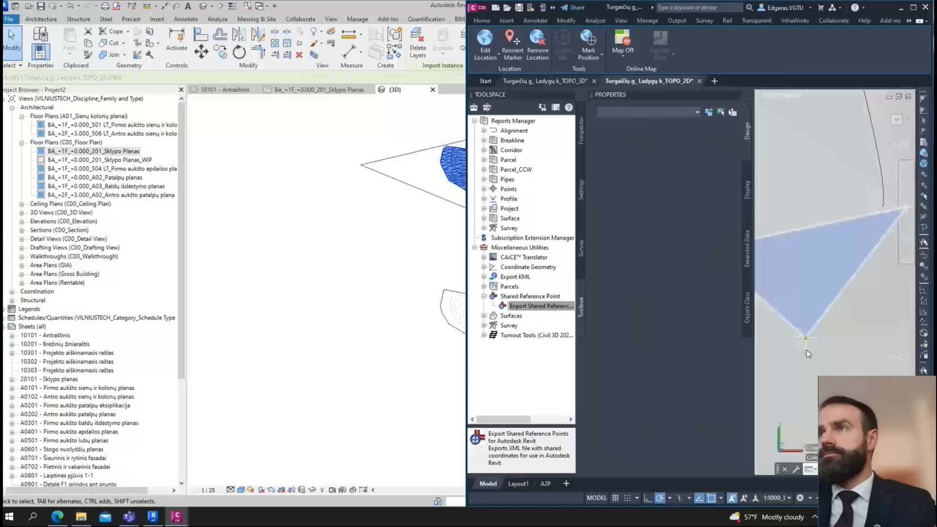
{"action": "left_click", "coordinate": [806, 349]}
{"action": "key", "text": "Delete"}
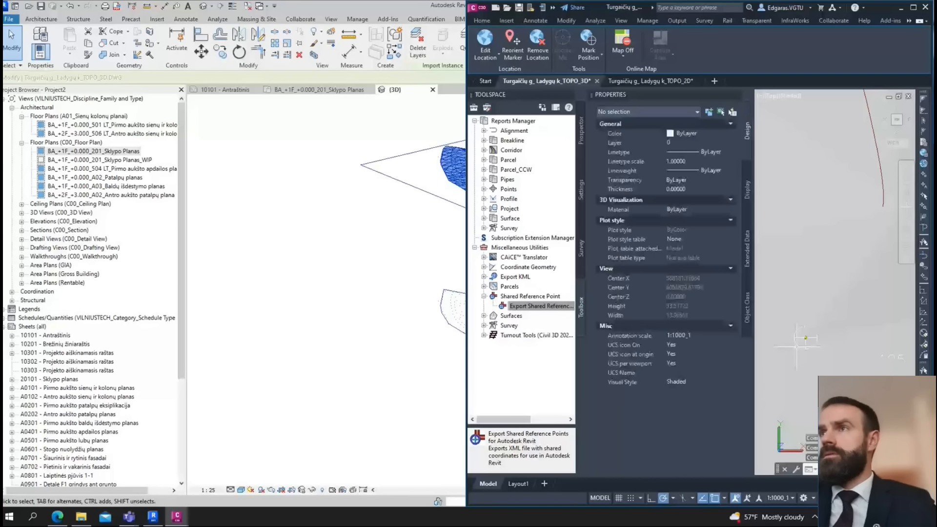
{"action": "left_click", "coordinate": [804, 338]}
{"action": "left_click", "coordinate": [683, 258]}
{"action": "key", "text": "ctrl+c"}
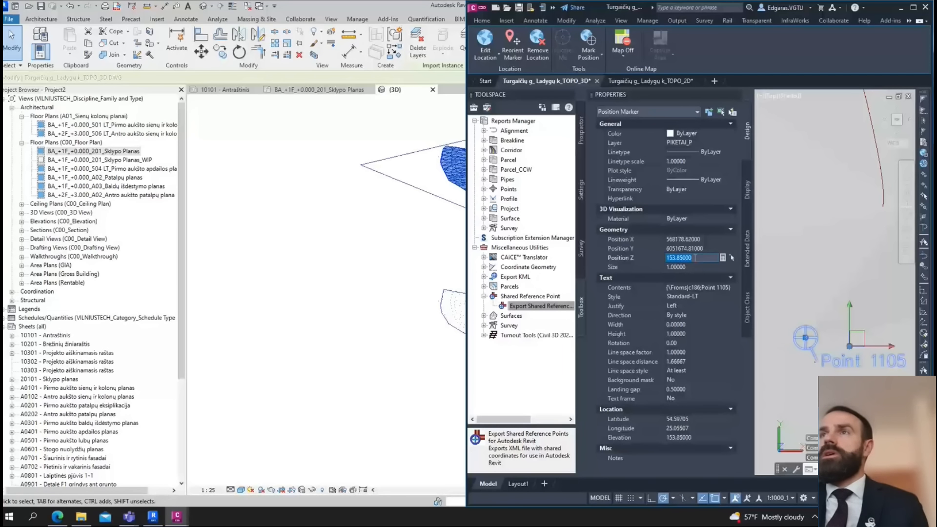
- Return to Revit and set the linked topography's work plane offset to -153.85, accepting the shared site change without saving it to the link
{"action": "left_click", "coordinate": [451, 330]}
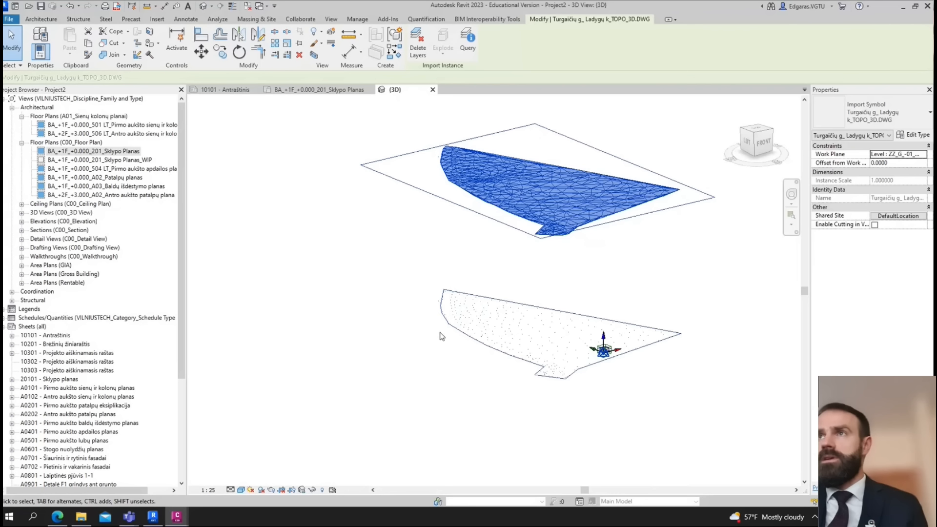
{"action": "left_click", "coordinate": [889, 162]}
{"action": "type", "text": "-"}
{"action": "key", "text": "ctrl+v"}
{"action": "key", "text": "Return"}
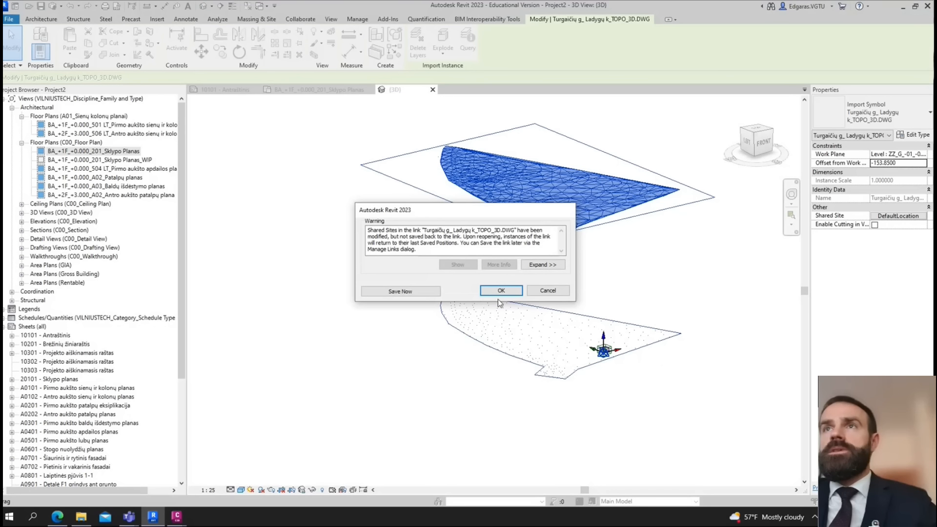
{"action": "left_click", "coordinate": [501, 291]}
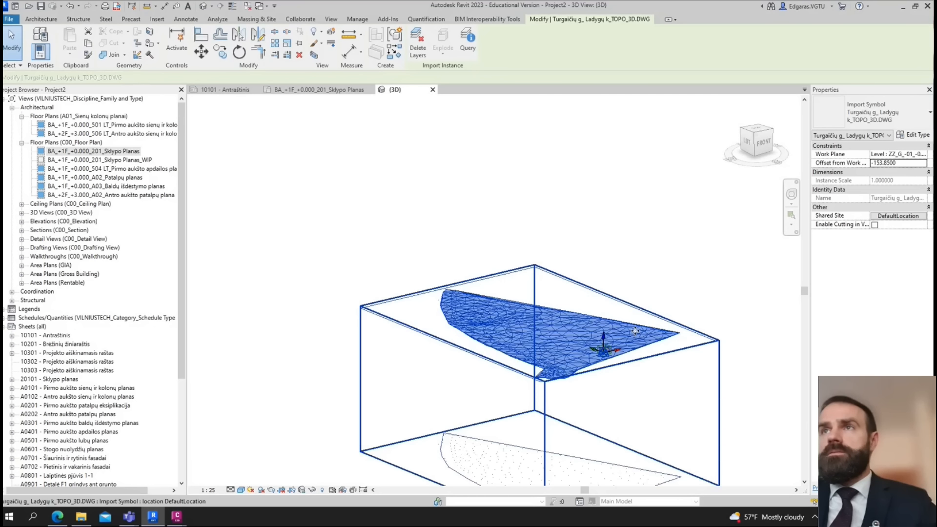
- Examine from several 3D angles how the building sits against the lowered topography surface
{"action": "scroll", "coordinate": [635, 331], "scroll_direction": "up", "scroll_amount": 5}
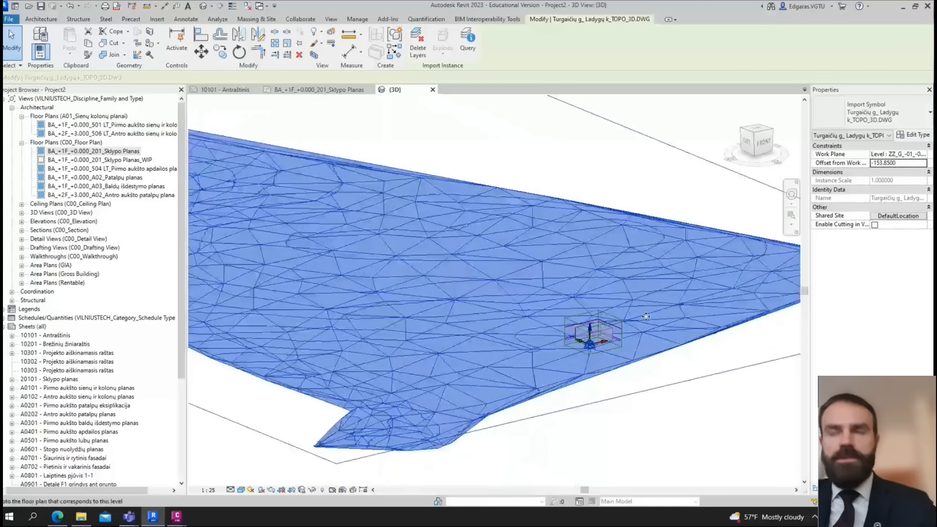
{"action": "middle_click_drag", "start_coordinate": [645, 317], "coordinate": [661, 276], "text": "shift"}
{"action": "scroll", "coordinate": [660, 276], "scroll_direction": "down", "scroll_amount": 4}
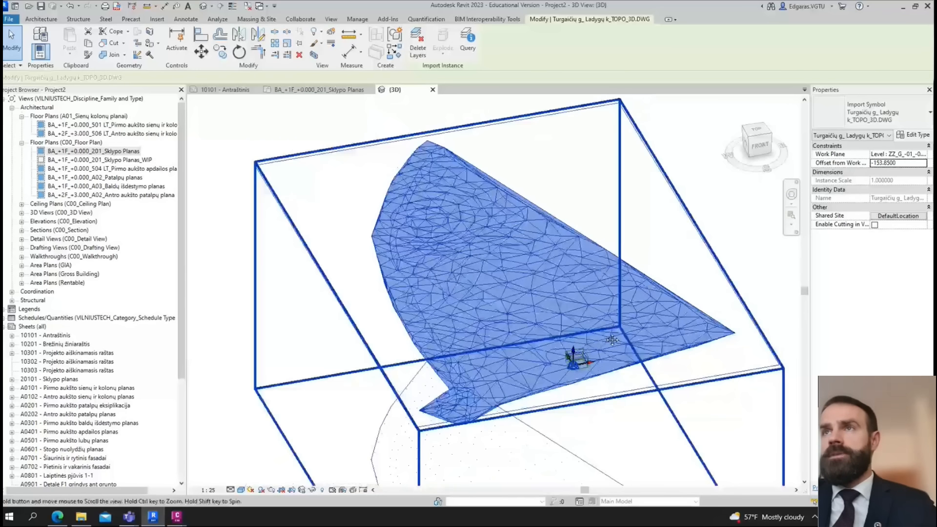
{"action": "middle_click_drag", "start_coordinate": [612, 339], "coordinate": [558, 412], "text": "shift"}
{"action": "scroll", "coordinate": [559, 412], "scroll_direction": "up", "scroll_amount": 3}
{"action": "middle_click_drag", "start_coordinate": [639, 375], "coordinate": [824, 280], "text": "shift"}
{"action": "middle_click_drag", "start_coordinate": [683, 324], "coordinate": [552, 289], "text": "shift"}
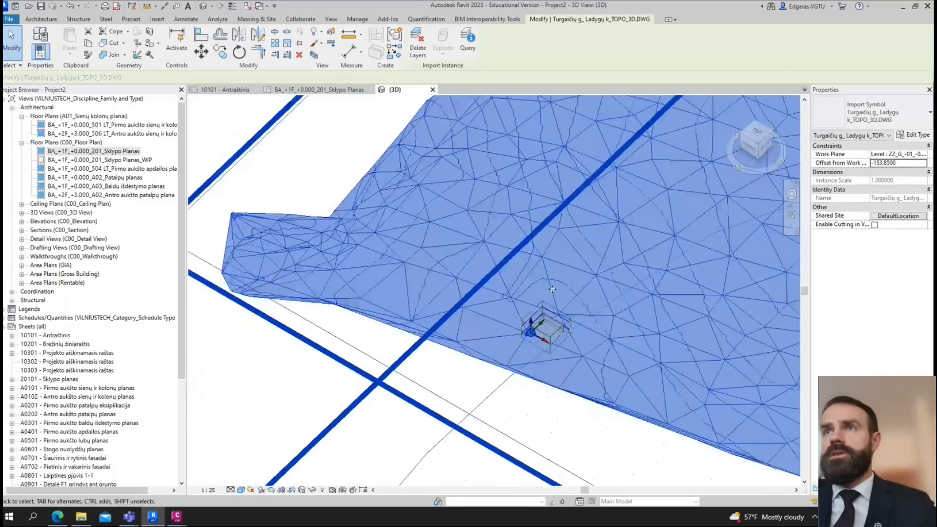
{"action": "scroll", "coordinate": [549, 346], "scroll_direction": "up", "scroll_amount": 4}
{"action": "scroll", "coordinate": [534, 314], "scroll_direction": "up", "scroll_amount": 2}
{"action": "scroll", "coordinate": [522, 307], "scroll_direction": "down", "scroll_amount": 5}
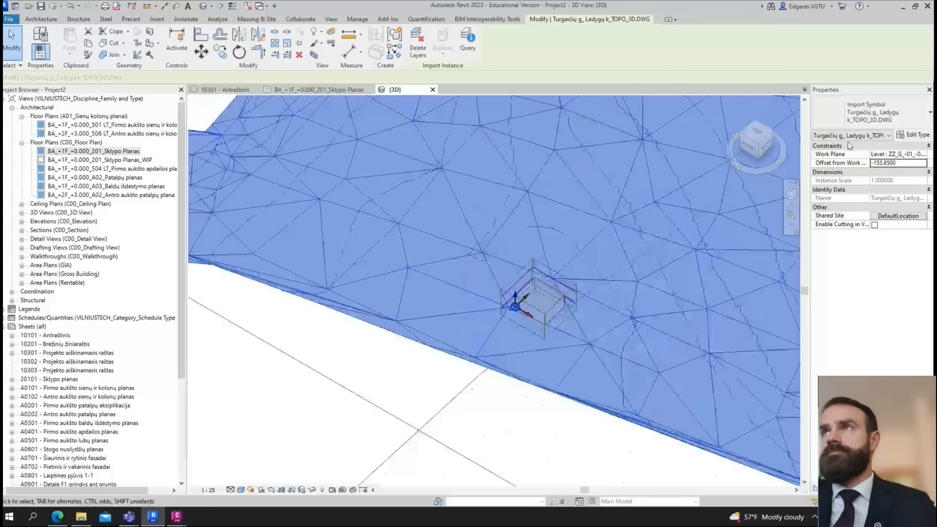
- Examine the building's location among the survey points in the top view, and deselect the linked topography
{"action": "left_click", "coordinate": [756, 131]}
{"action": "scroll", "coordinate": [676, 217], "scroll_direction": "down", "scroll_amount": 3}
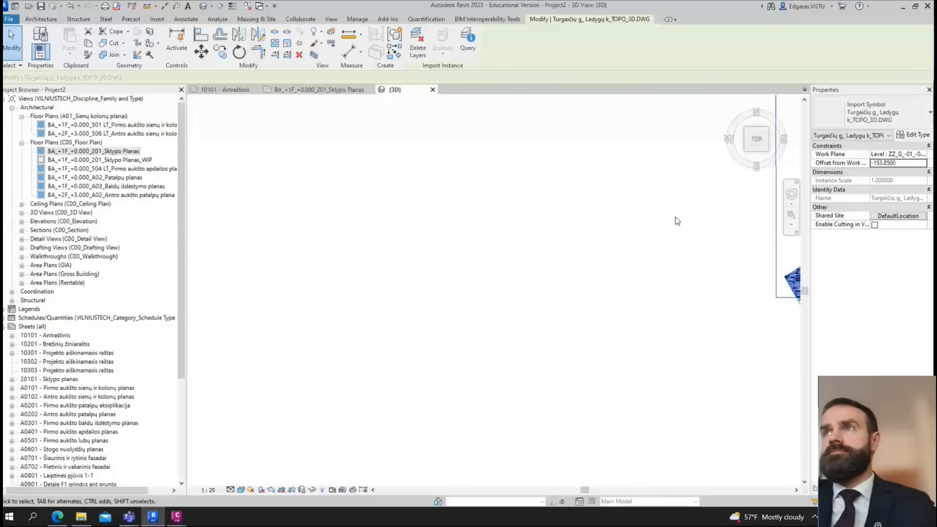
{"action": "middle_click_drag", "start_coordinate": [762, 249], "coordinate": [694, 272]}
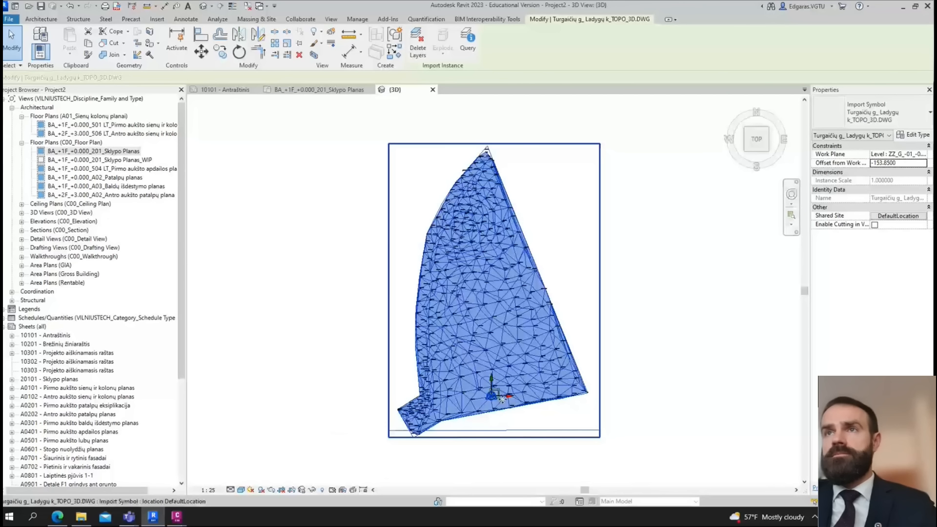
{"action": "scroll", "coordinate": [503, 401], "scroll_direction": "up", "scroll_amount": 6}
{"action": "scroll", "coordinate": [512, 402], "scroll_direction": "up", "scroll_amount": 5}
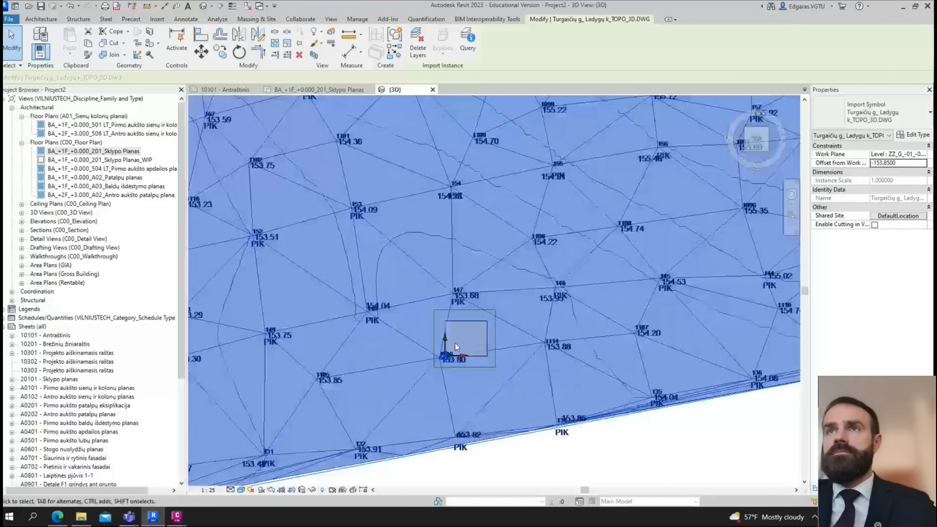
{"action": "scroll", "coordinate": [455, 344], "scroll_direction": "down", "scroll_amount": 8}
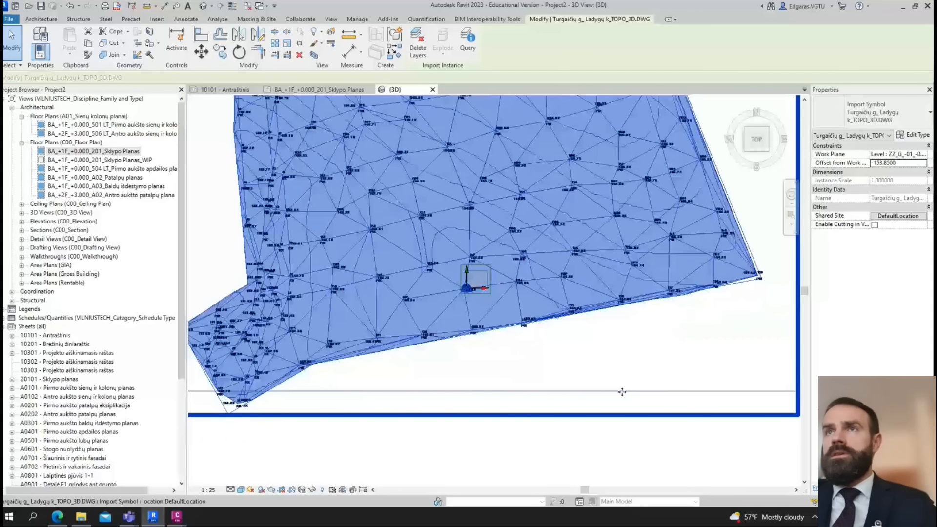
{"action": "scroll", "coordinate": [622, 392], "scroll_direction": "down", "scroll_amount": 2}
{"action": "left_click", "coordinate": [579, 445]}
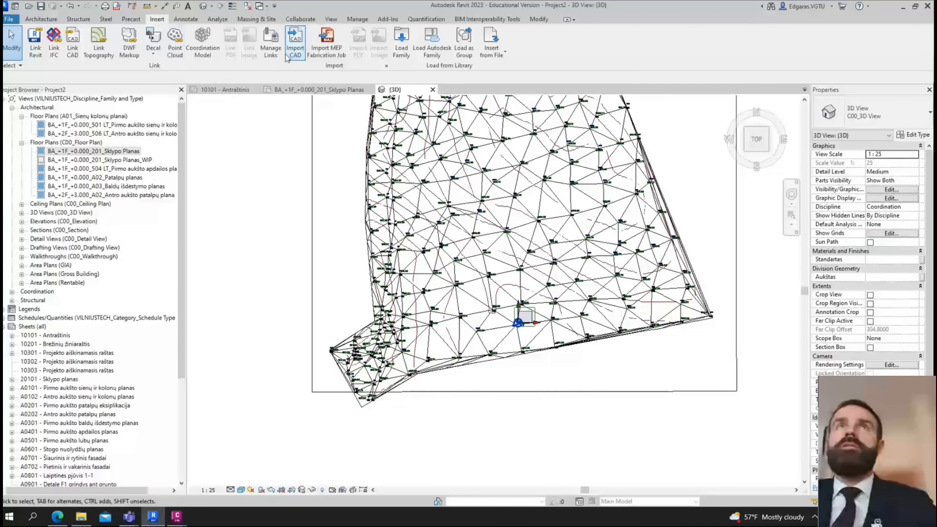
- Link the TOPO_2D drawing from Downloads with Auto - By Shared Coordinates positioning and dismiss the lost-elements warning
{"action": "left_click", "coordinate": [73, 44]}
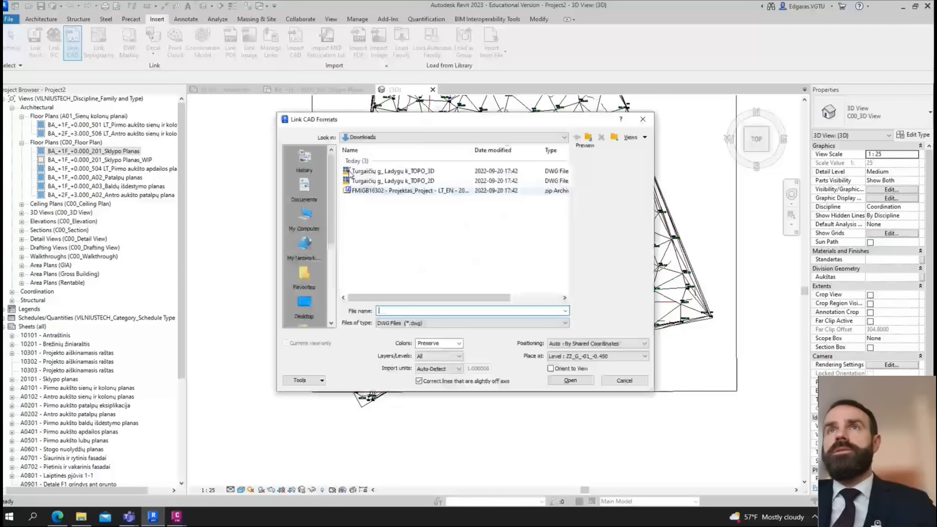
{"action": "left_click", "coordinate": [415, 180]}
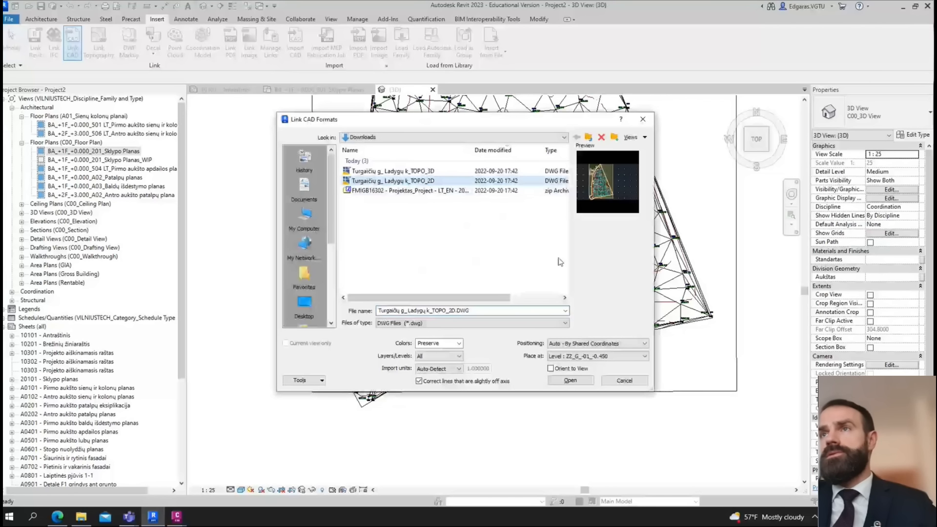
{"action": "left_click", "coordinate": [578, 383]}
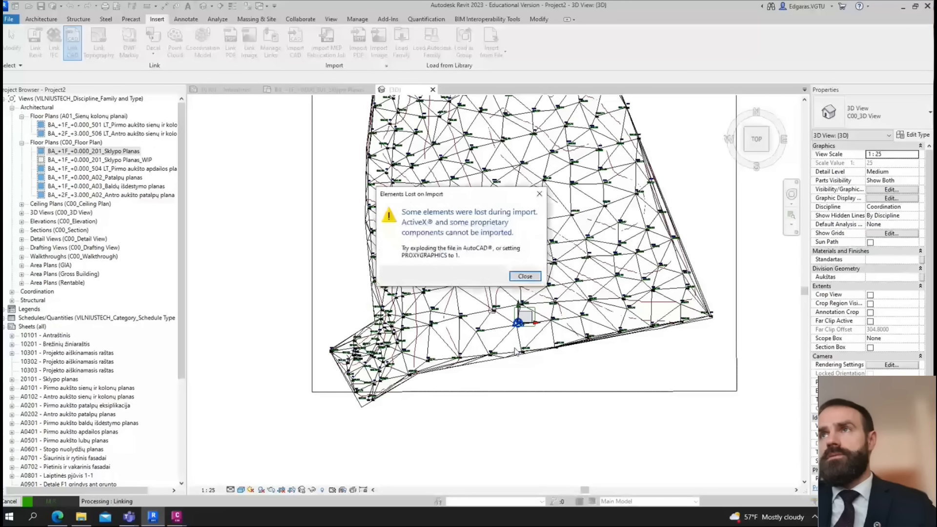
{"action": "left_click", "coordinate": [513, 277]}
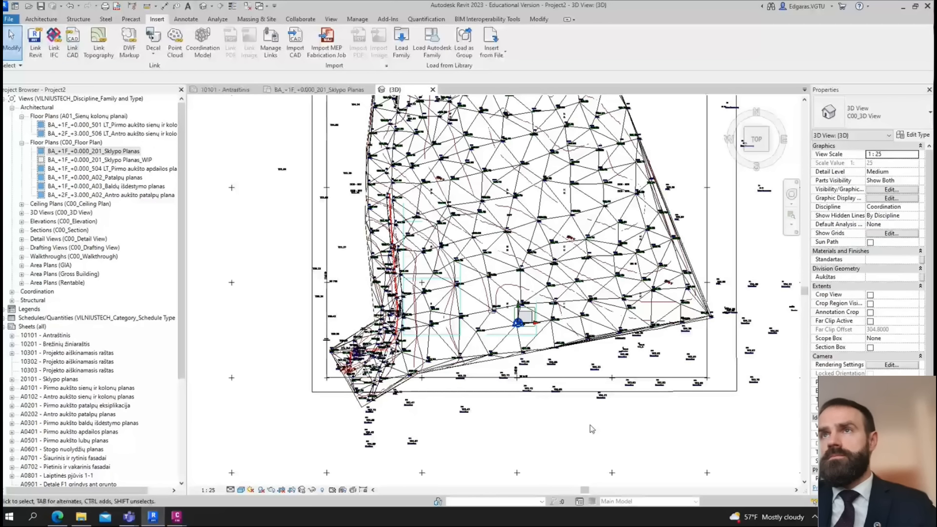
- Examine the linked TOPO_2D drawing in plan and 3D, comparing its position with the building and the 3D topography
{"action": "left_click", "coordinate": [643, 359]}
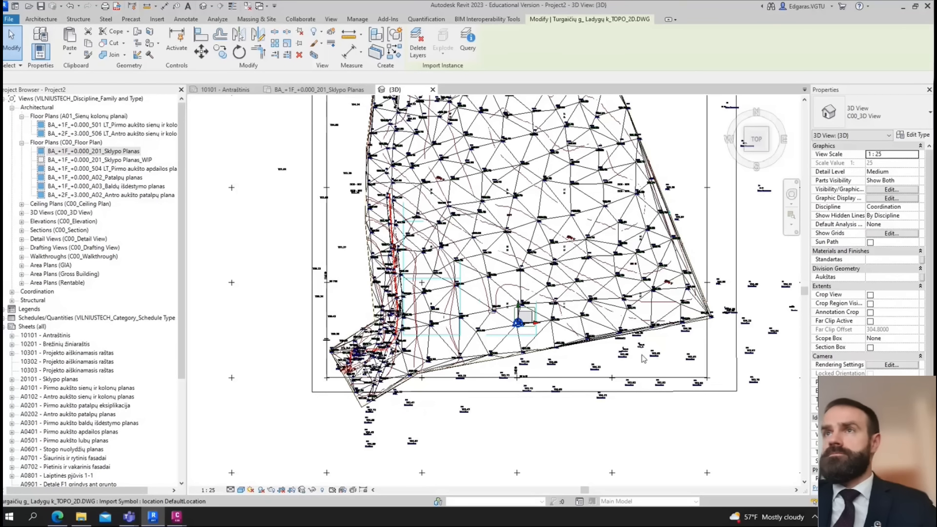
{"action": "scroll", "coordinate": [520, 320], "scroll_direction": "up", "scroll_amount": 5}
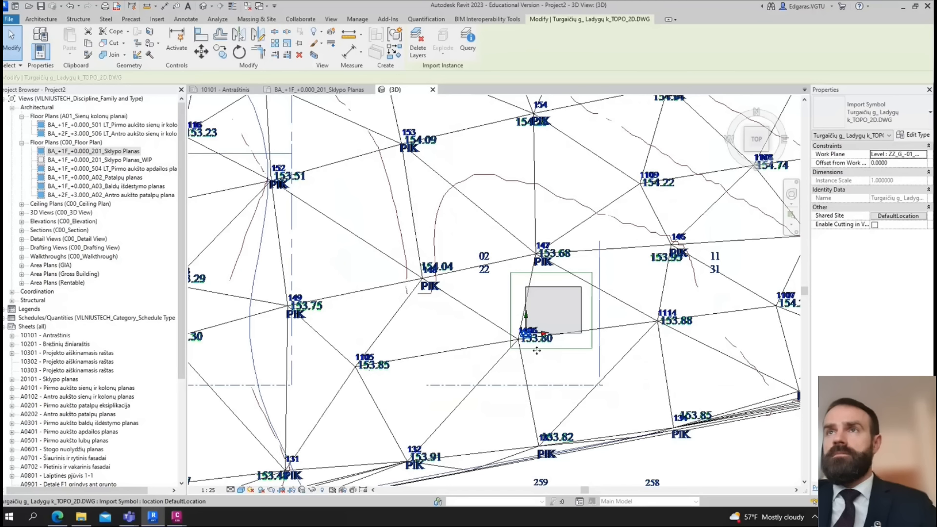
{"action": "scroll", "coordinate": [461, 254], "scroll_direction": "down", "scroll_amount": 5}
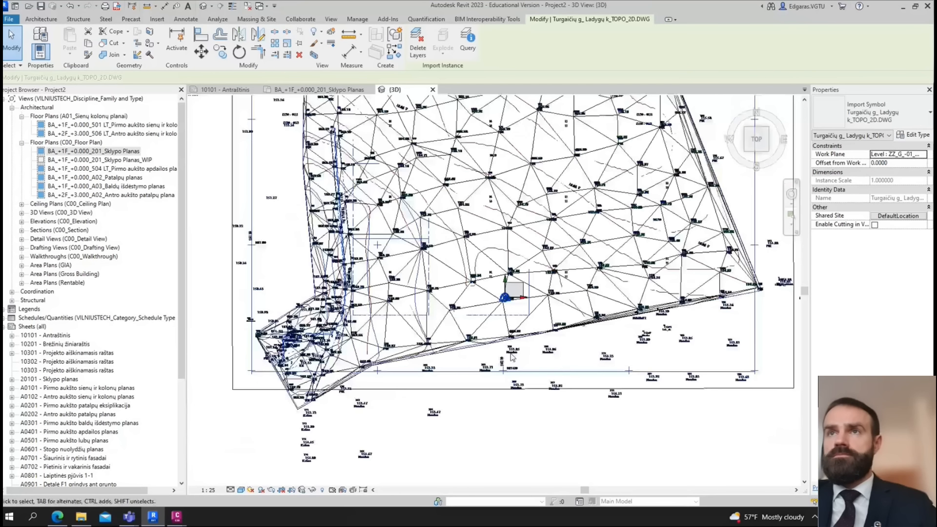
{"action": "scroll", "coordinate": [504, 367], "scroll_direction": "down", "scroll_amount": 2}
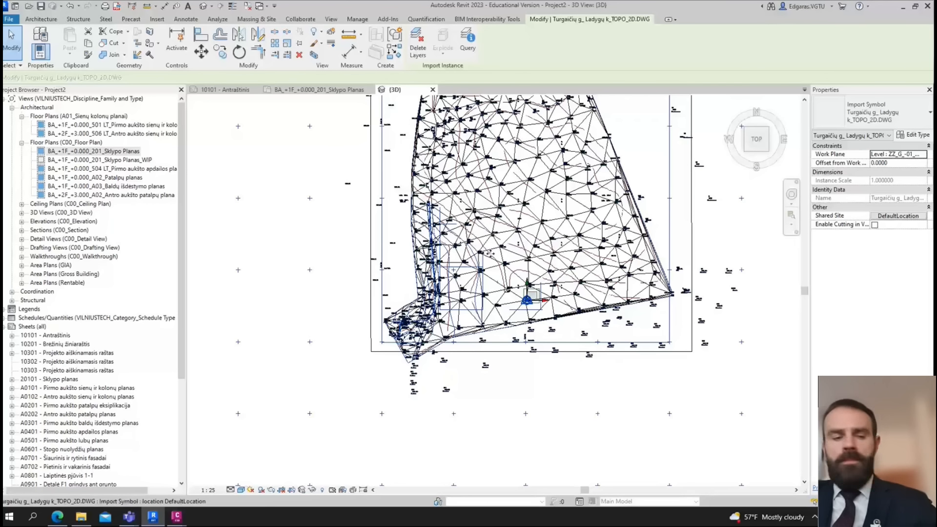
{"action": "middle_click_drag", "start_coordinate": [481, 387], "coordinate": [543, 276], "text": "shift"}
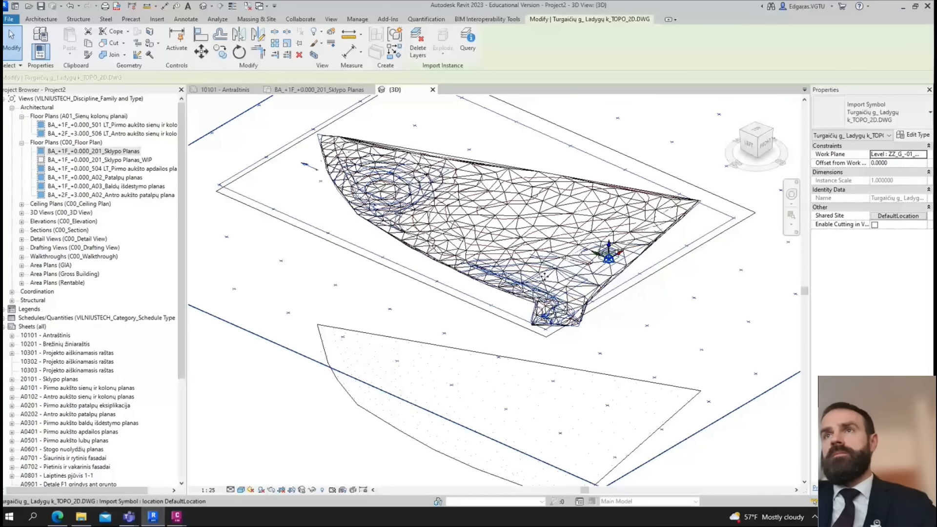
{"action": "scroll", "coordinate": [561, 312], "scroll_direction": "up", "scroll_amount": 6}
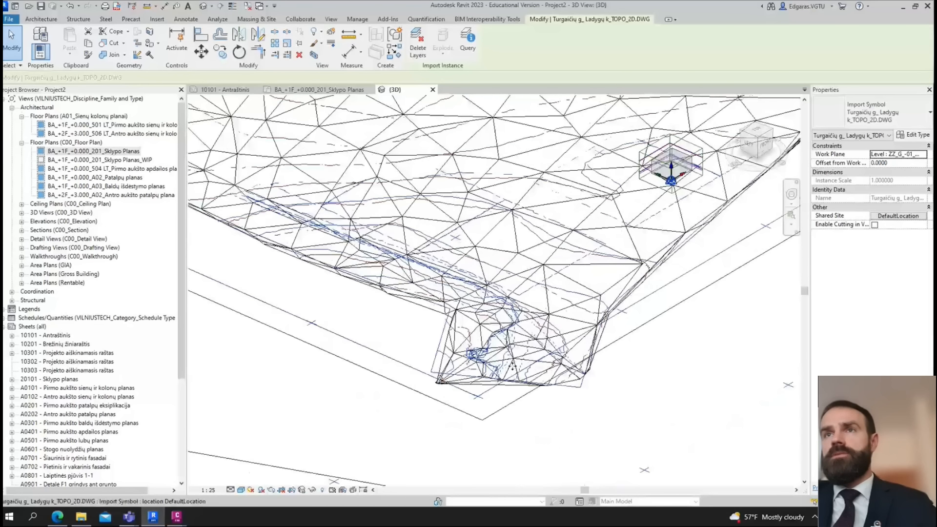
{"action": "scroll", "coordinate": [408, 361], "scroll_direction": "down", "scroll_amount": 3}
{"action": "scroll", "coordinate": [488, 283], "scroll_direction": "up", "scroll_amount": 8}
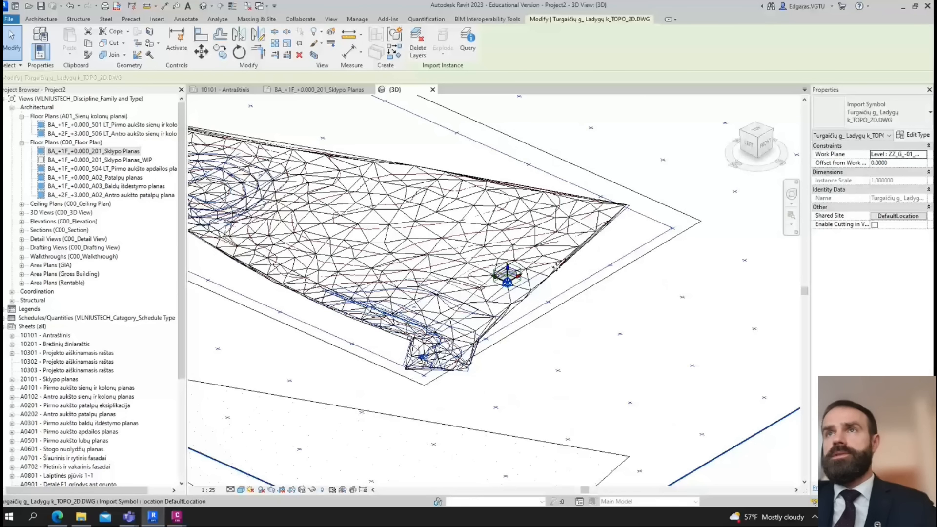
{"action": "scroll", "coordinate": [429, 330], "scroll_direction": "down", "scroll_amount": 8}
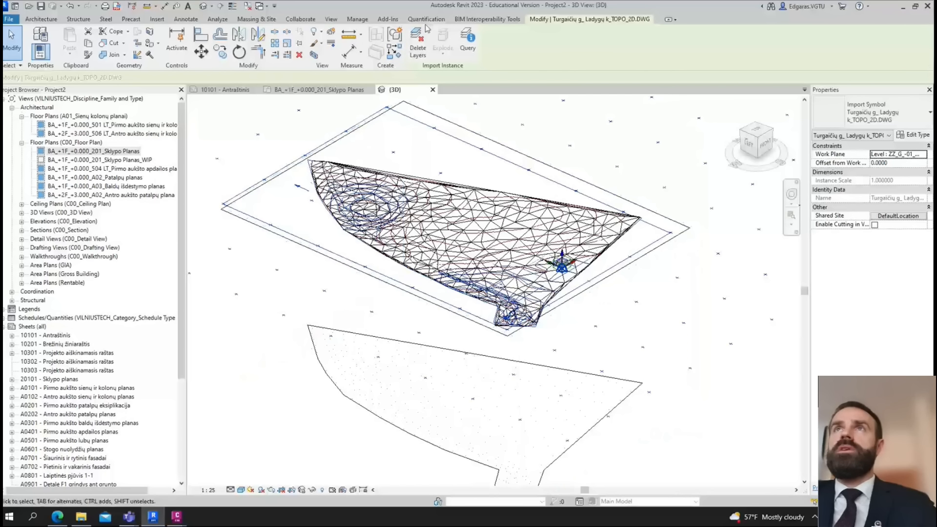
- Start a toposurface from an import instance and pick the linked TOPO_3D drawing as its source
{"action": "left_click", "coordinate": [256, 19]}
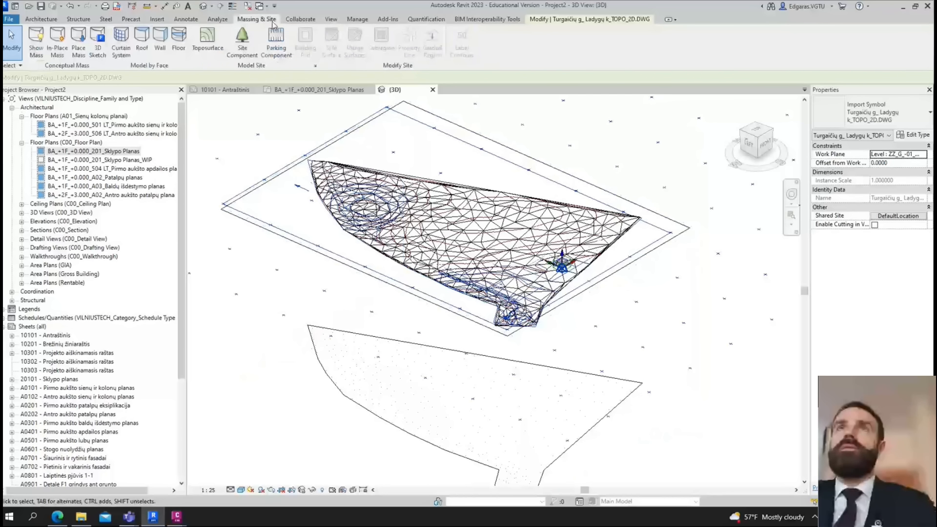
{"action": "left_click", "coordinate": [203, 49]}
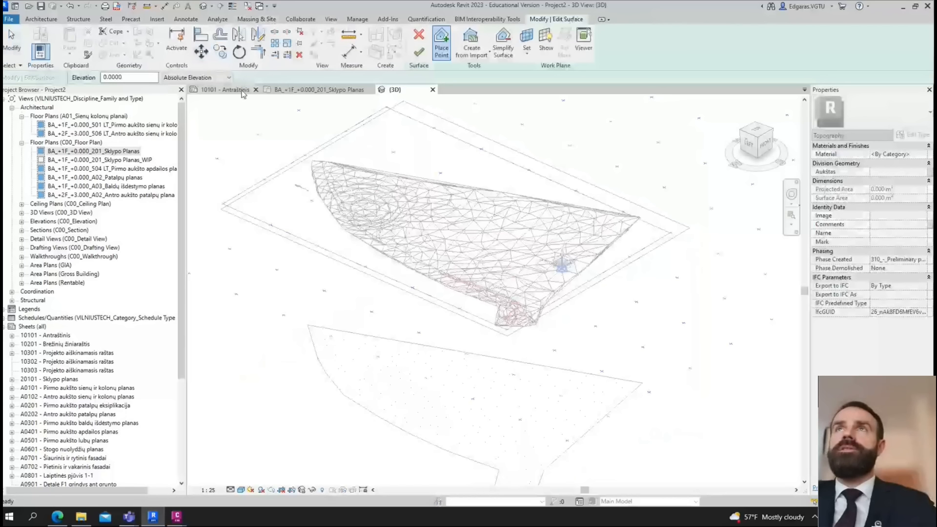
{"action": "left_click", "coordinate": [474, 55]}
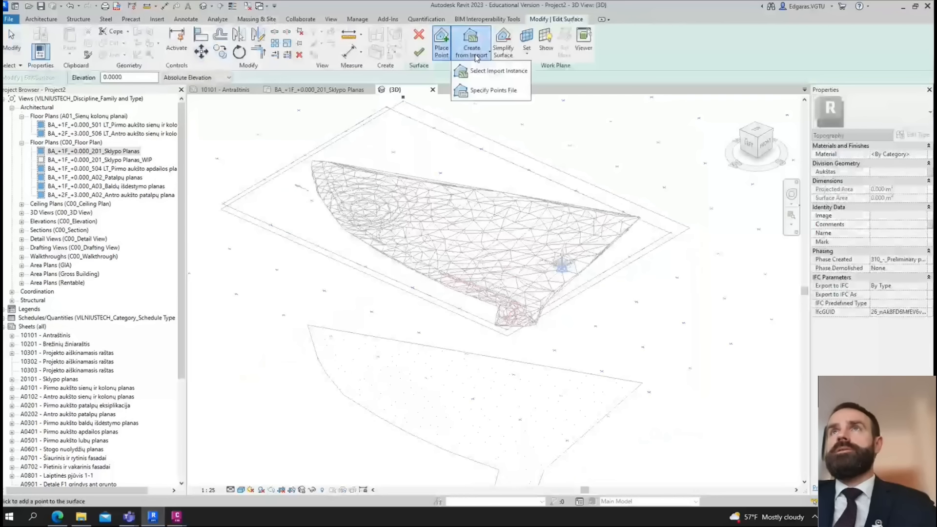
{"action": "left_click", "coordinate": [497, 77]}
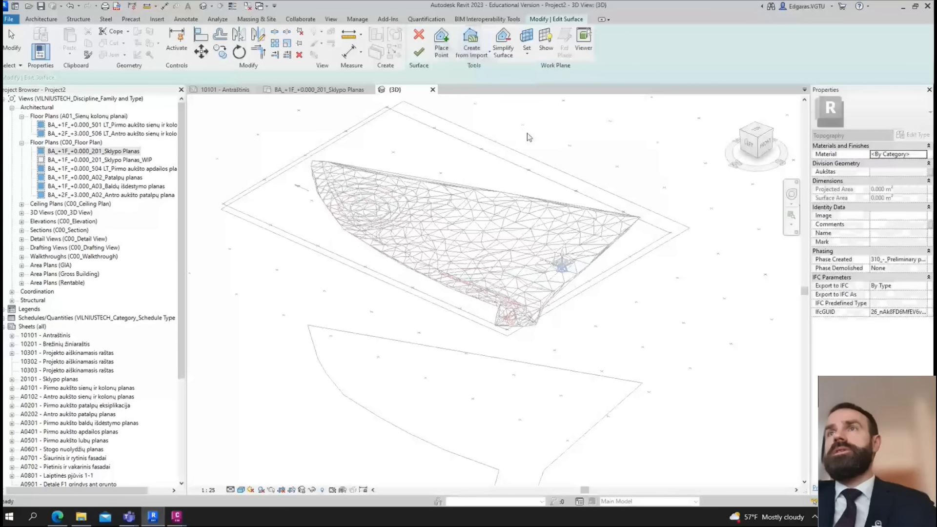
{"action": "left_click", "coordinate": [618, 405]}
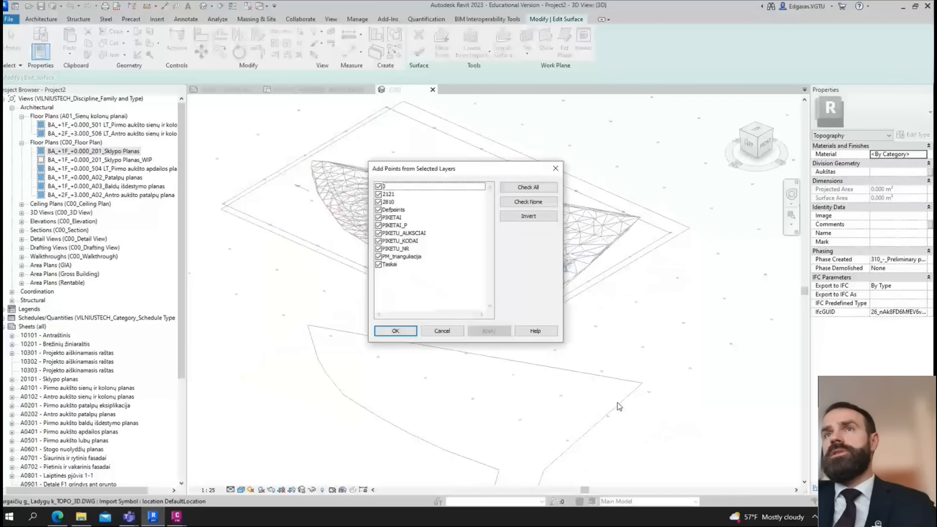
- Add points to the surface only from the PM_trianguliacija layer and finish the toposurface
{"action": "left_click", "coordinate": [528, 201]}
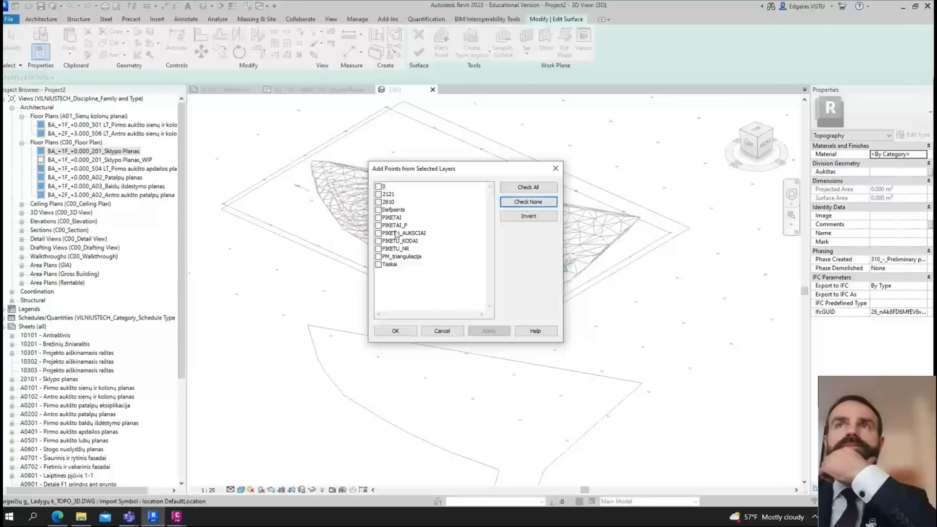
{"action": "left_click", "coordinate": [378, 256]}
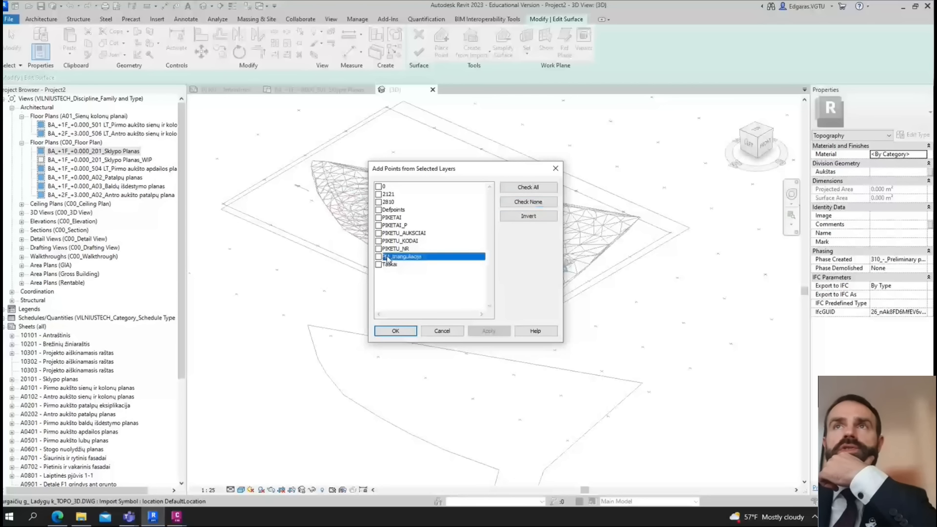
{"action": "left_click", "coordinate": [391, 331]}
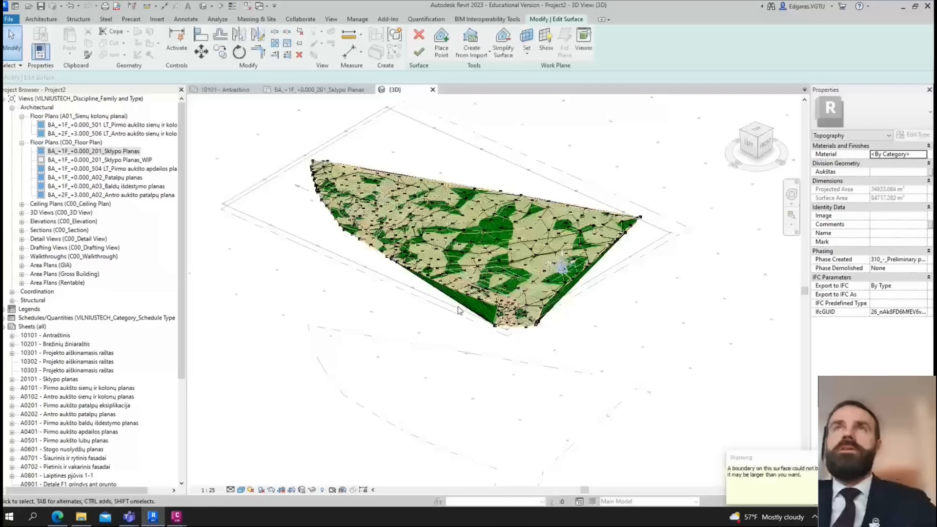
{"action": "left_click", "coordinate": [419, 52]}
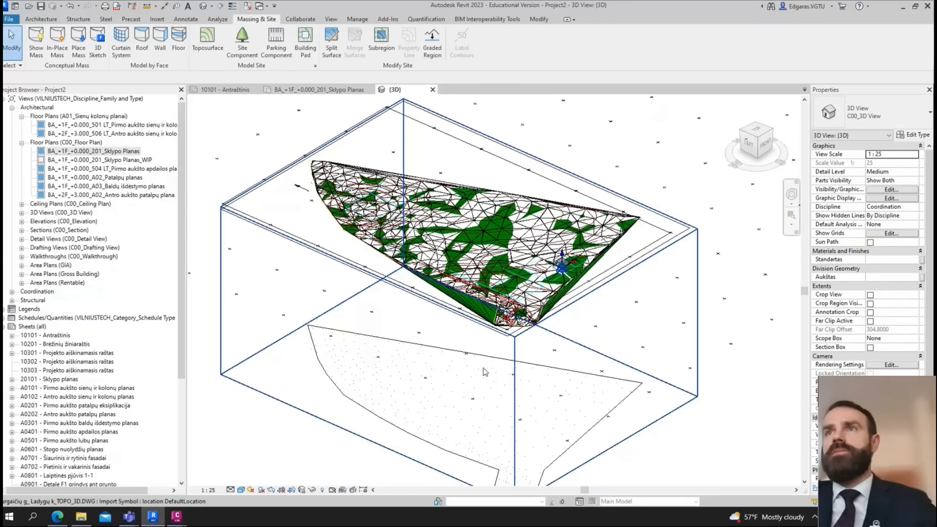
- Temporarily isolate the new toposurface in the 3D view and look at it from the front
{"action": "left_click", "coordinate": [558, 293]}
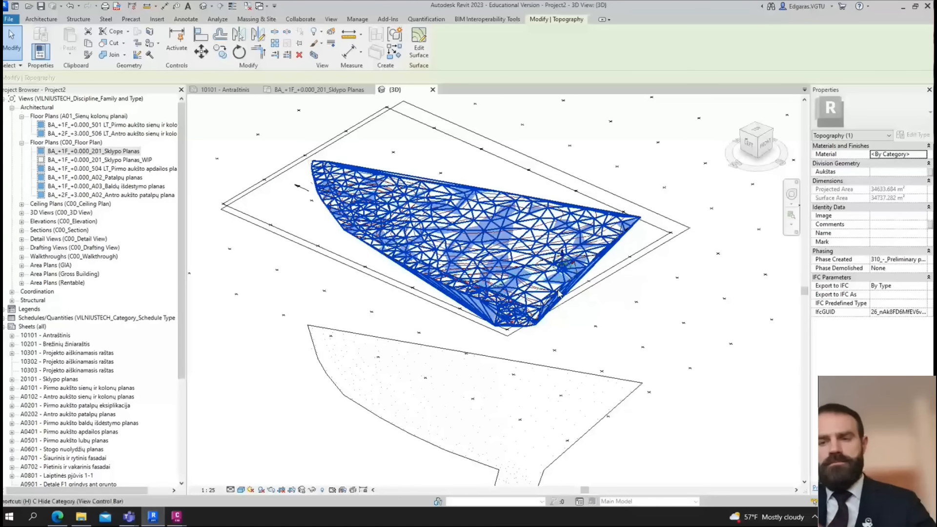
{"action": "key", "text": "i"}
{"action": "left_click", "coordinate": [507, 378]}
{"action": "middle_click_drag", "start_coordinate": [508, 383], "coordinate": [464, 362], "text": "shift"}
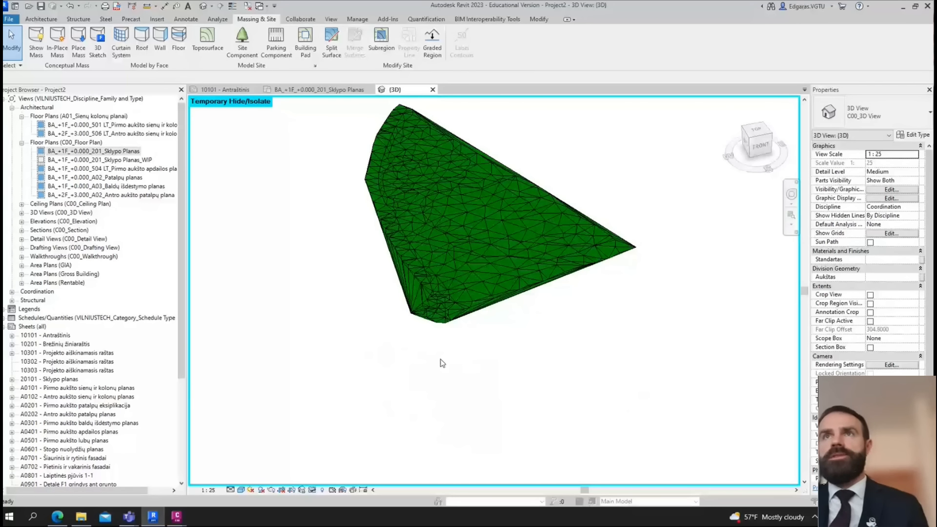
- Hide the Topography category's triangulation edges in the 3D view's visibility overrides
{"action": "key", "text": "v"}
{"action": "key", "text": "v"}
{"action": "left_click", "coordinate": [335, 303]}
{"action": "key", "text": "s"}
{"action": "scroll", "coordinate": [326, 306], "scroll_direction": "down", "scroll_amount": 1}
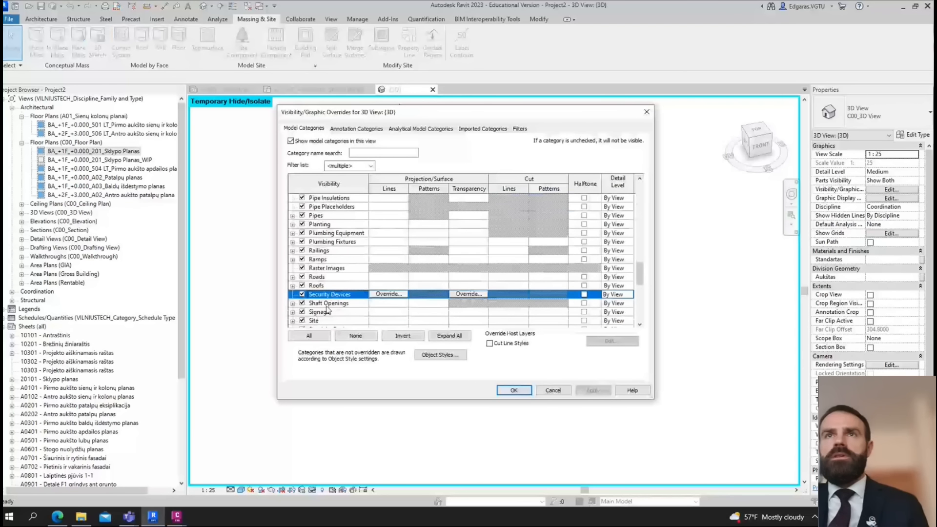
{"action": "scroll", "coordinate": [326, 312], "scroll_direction": "up", "scroll_amount": 1}
{"action": "scroll", "coordinate": [332, 303], "scroll_direction": "down", "scroll_amount": 5}
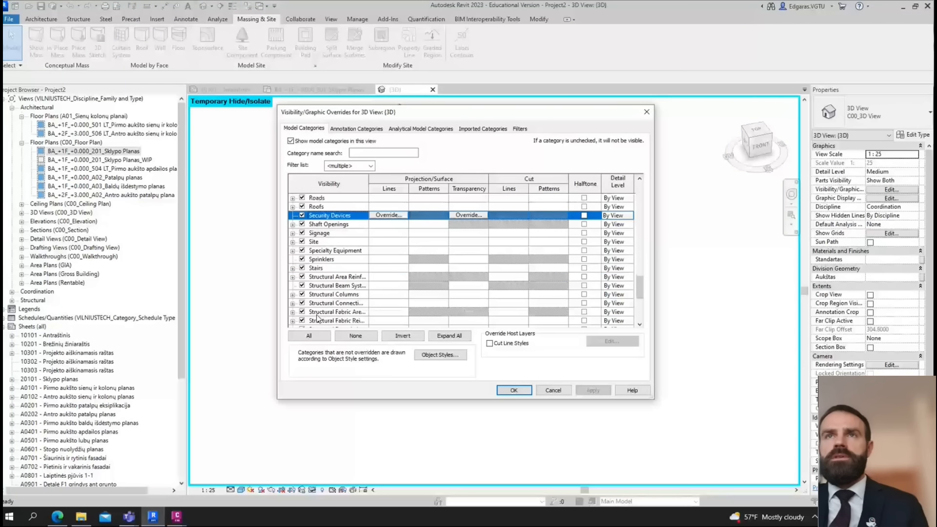
{"action": "key", "text": "t"}
{"action": "scroll", "coordinate": [341, 297], "scroll_direction": "down", "scroll_amount": 5}
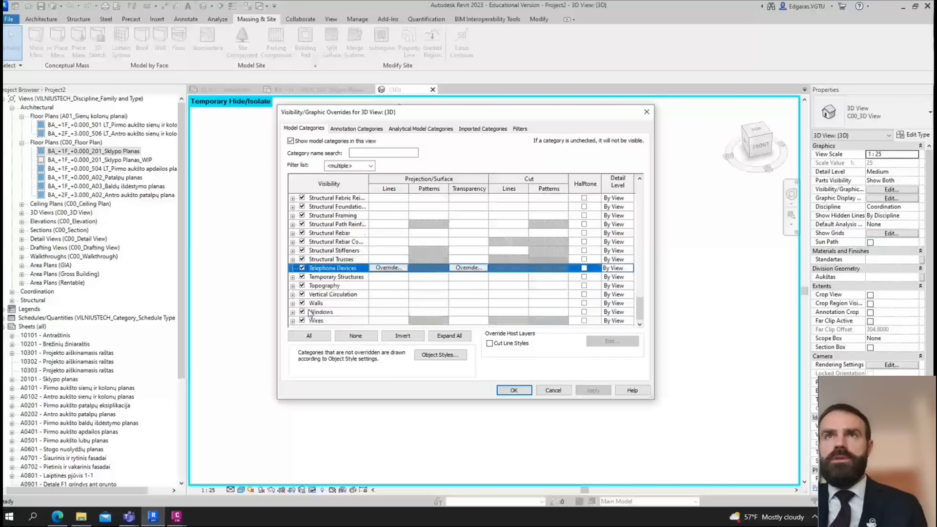
{"action": "scroll", "coordinate": [301, 290], "scroll_direction": "down", "scroll_amount": 2}
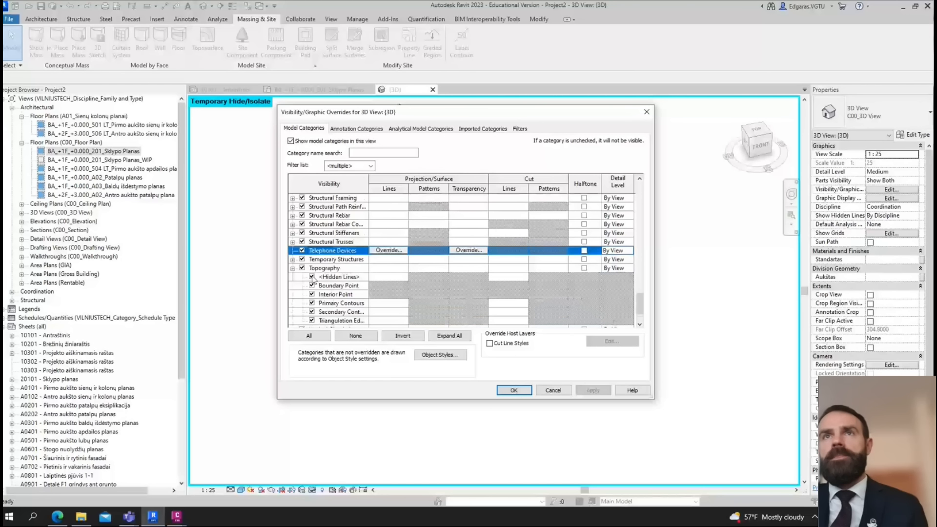
{"action": "scroll", "coordinate": [330, 324], "scroll_direction": "down", "scroll_amount": 1}
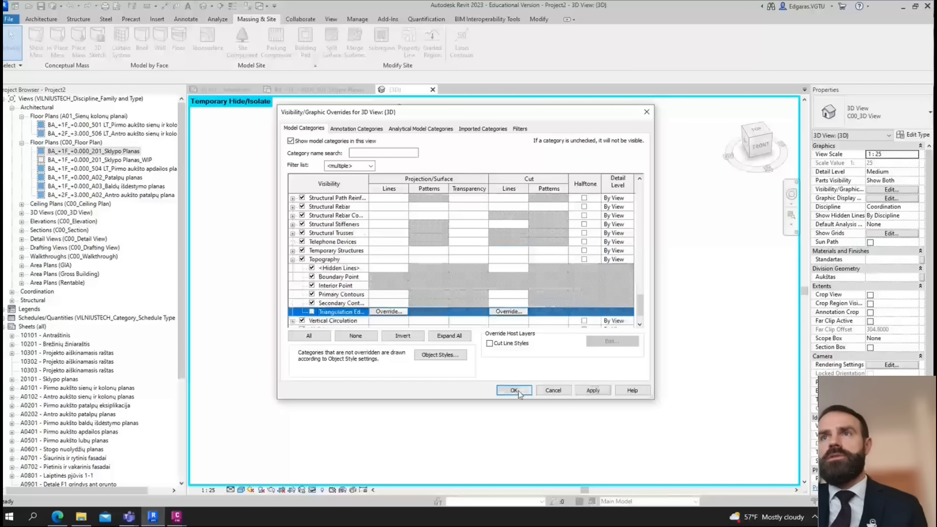
{"action": "left_click", "coordinate": [513, 391]}
- Switch the 3D view to the Realistic visual style and inspect the toposurface's material up close and from a distance
{"action": "middle_click_drag", "start_coordinate": [455, 230], "coordinate": [473, 272], "text": "shift"}
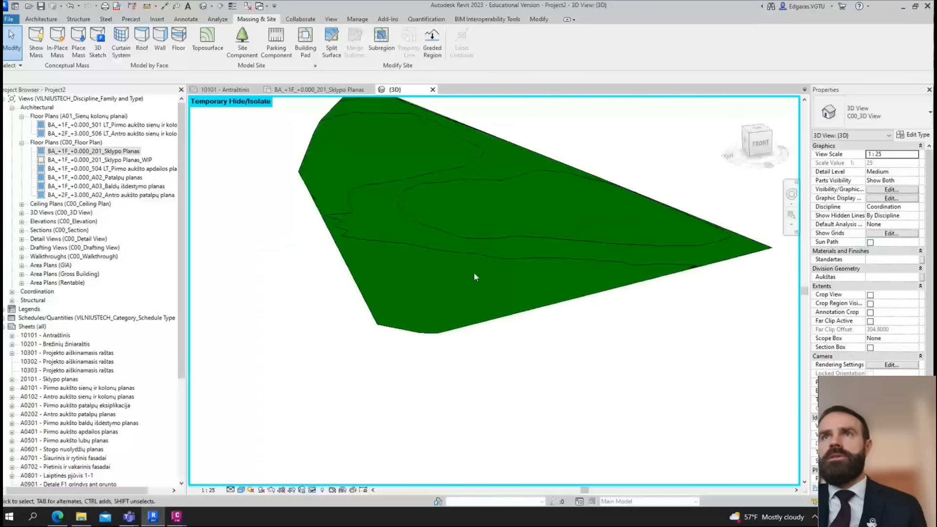
{"action": "scroll", "coordinate": [473, 271], "scroll_direction": "up", "scroll_amount": 5}
{"action": "left_click", "coordinate": [241, 490]}
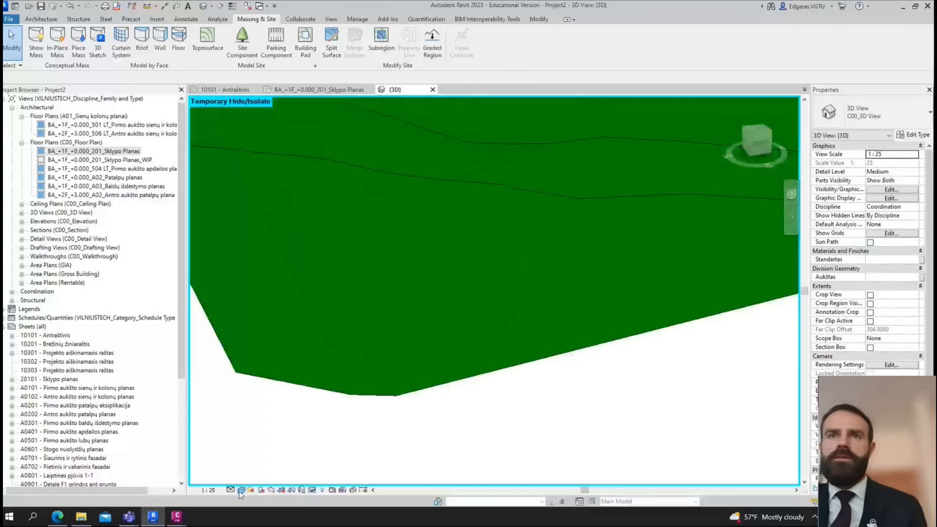
{"action": "left_click", "coordinate": [264, 478]}
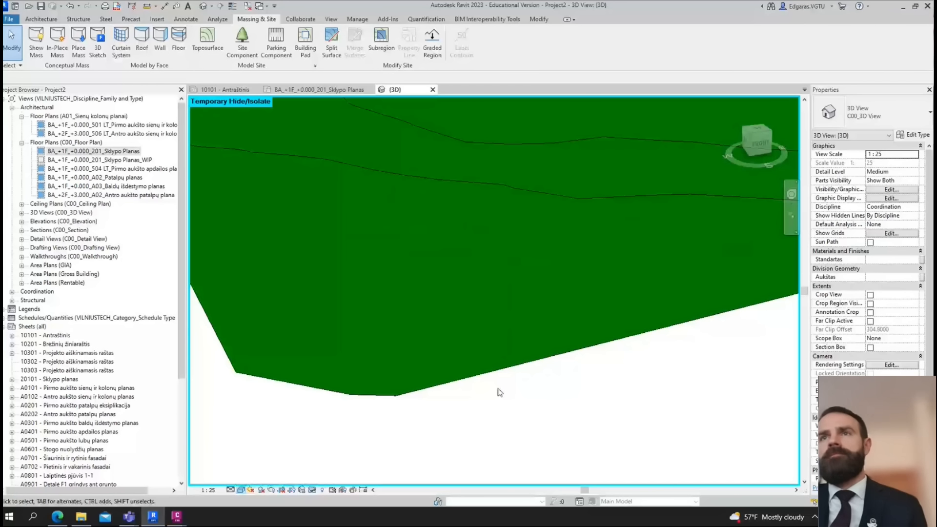
{"action": "scroll", "coordinate": [453, 358], "scroll_direction": "up", "scroll_amount": 5}
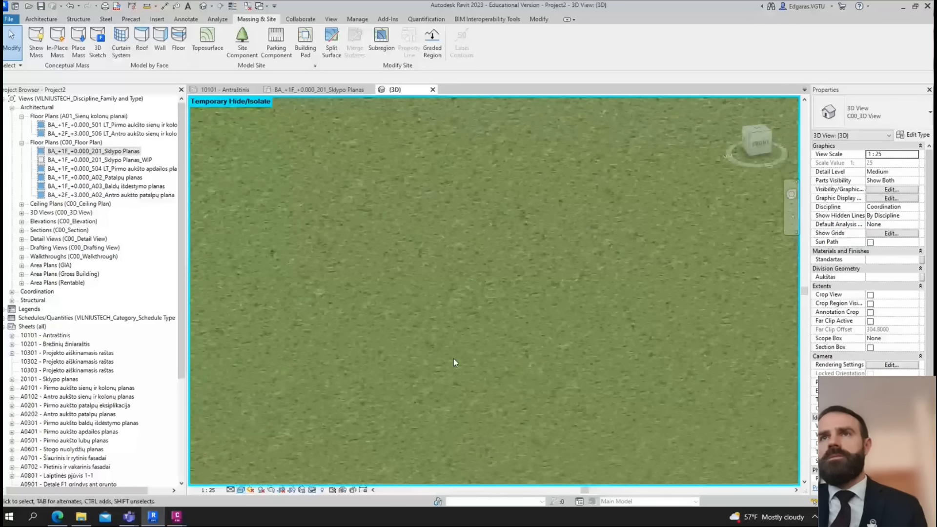
{"action": "scroll", "coordinate": [453, 359], "scroll_direction": "up", "scroll_amount": 5}
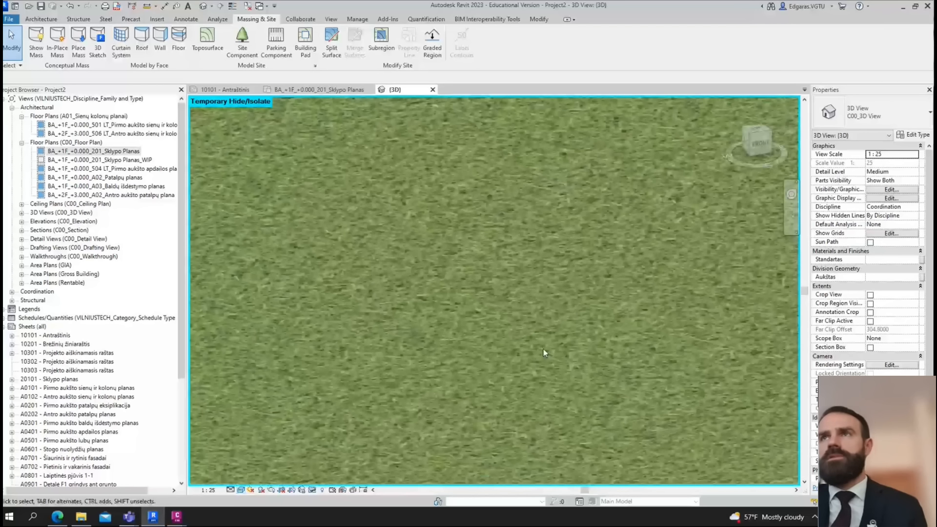
{"action": "scroll", "coordinate": [503, 362], "scroll_direction": "down", "scroll_amount": 10}
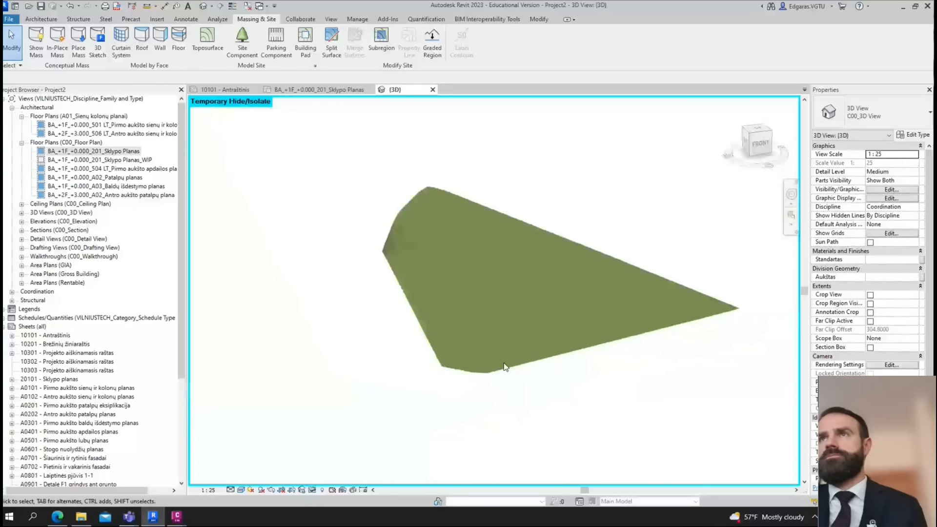
{"action": "scroll", "coordinate": [503, 362], "scroll_direction": "down", "scroll_amount": 1}
{"action": "middle_click_drag", "start_coordinate": [503, 362], "coordinate": [532, 403], "text": "shift"}
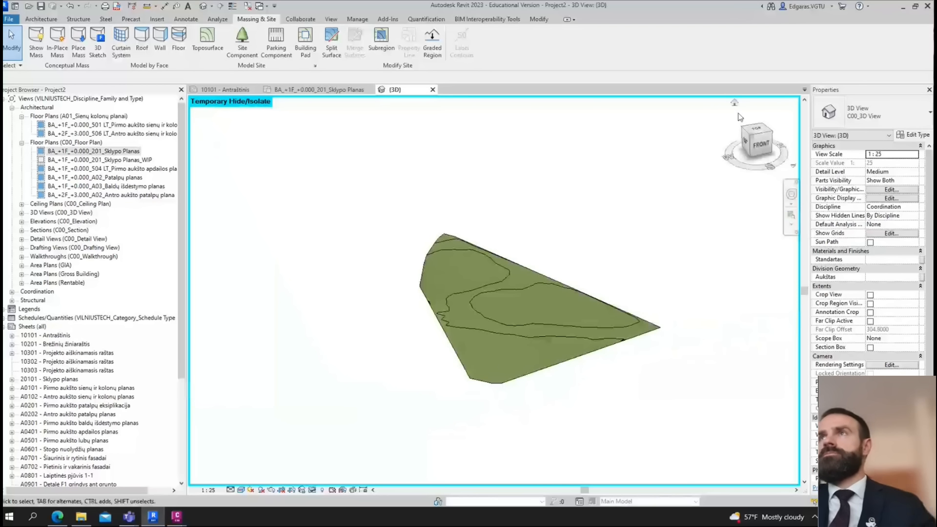
- View the toposurface from the top, fitted in a Revit window tiled beside Civil 3D, with the Properties palette closed
{"action": "left_click", "coordinate": [756, 130]}
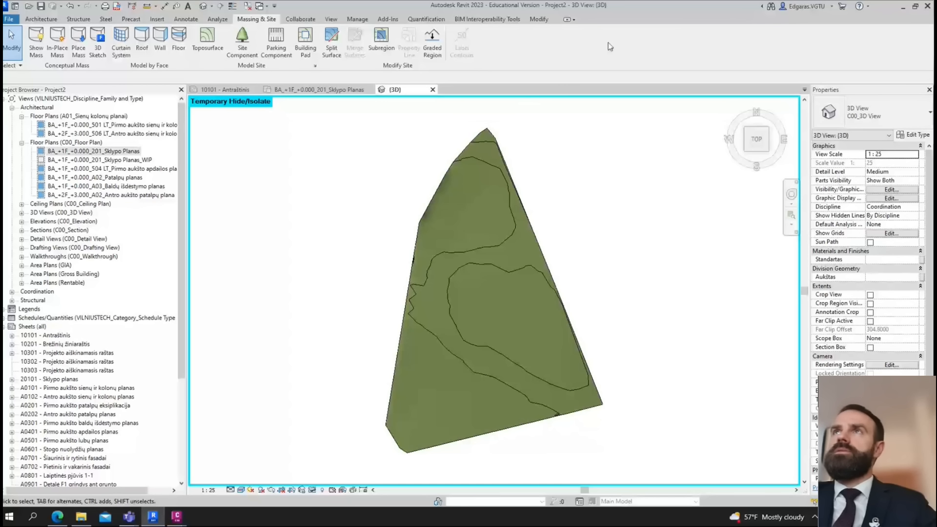
{"action": "key", "text": "super+Left"}
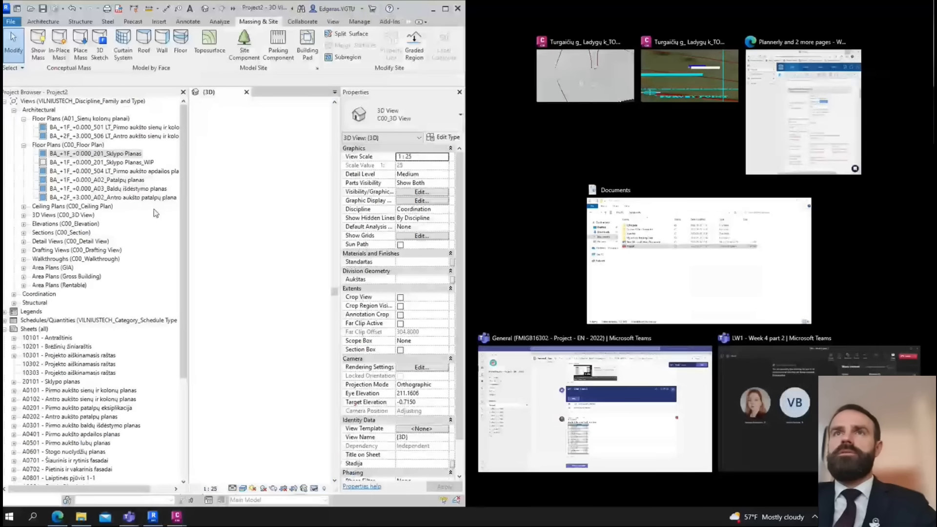
{"action": "left_click", "coordinate": [458, 93]}
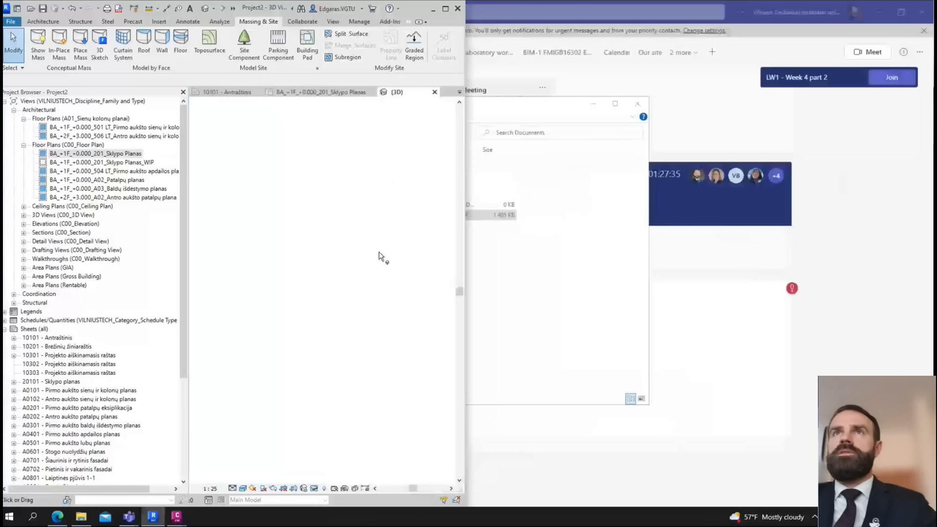
{"action": "key", "text": "z"}
{"action": "key", "text": "f"}
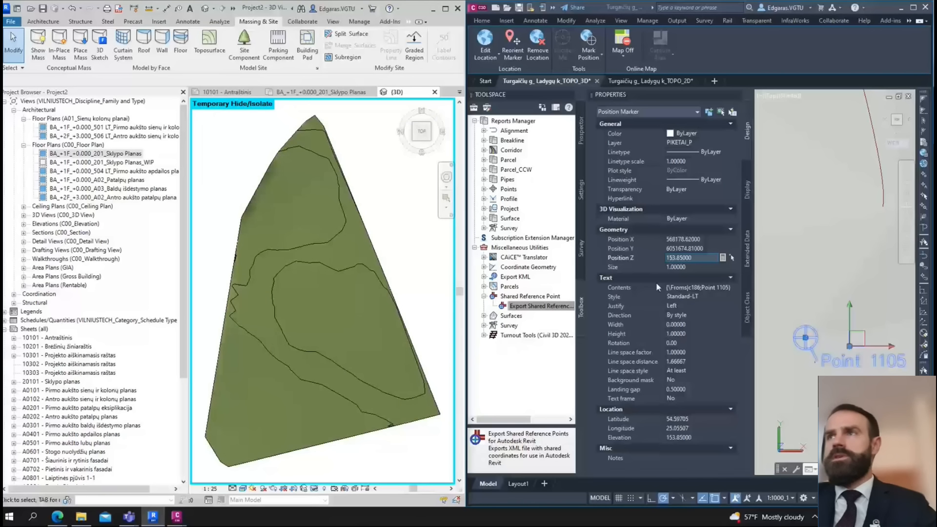
- In Civil 3D, switch to the TOPO_2D drawing and compare its whole site outline with the Revit toposurface
{"action": "scroll", "coordinate": [859, 288], "scroll_direction": "down", "scroll_amount": 2}
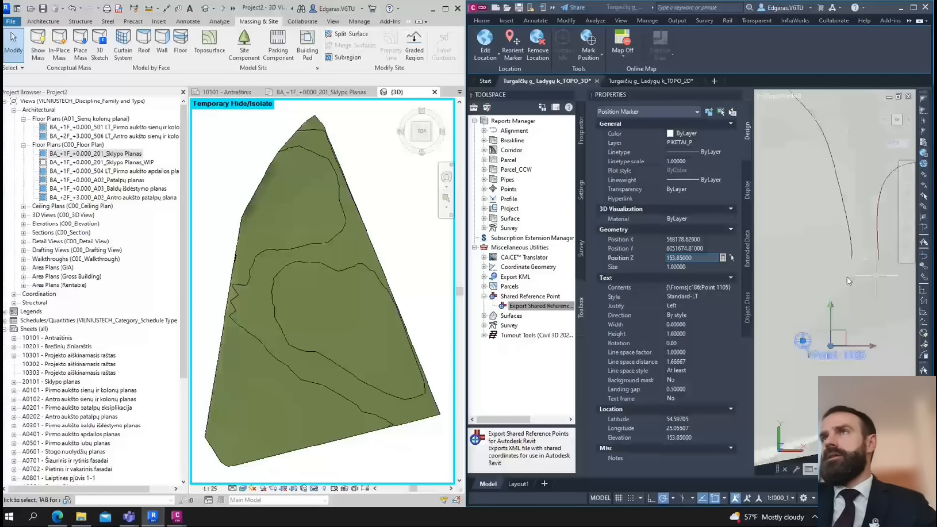
{"action": "left_click", "coordinate": [677, 80]}
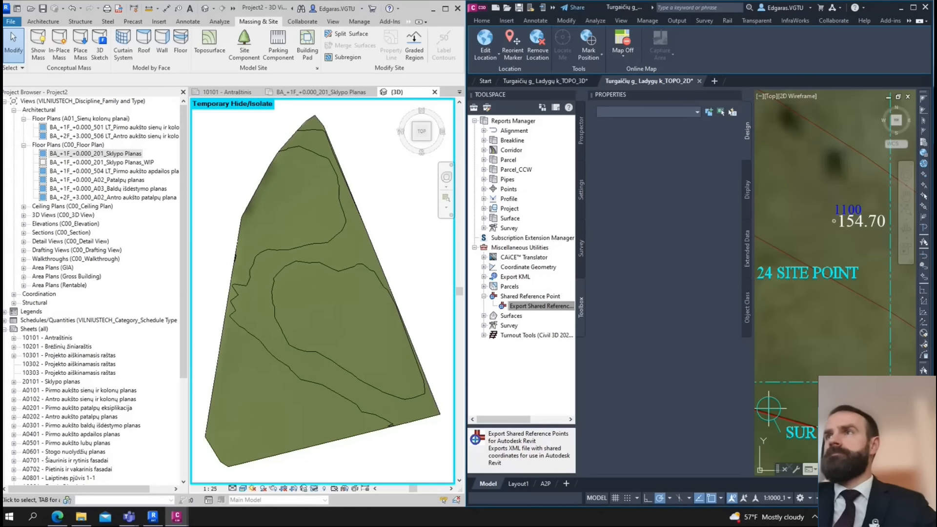
{"action": "scroll", "coordinate": [825, 201], "scroll_direction": "up", "scroll_amount": 4}
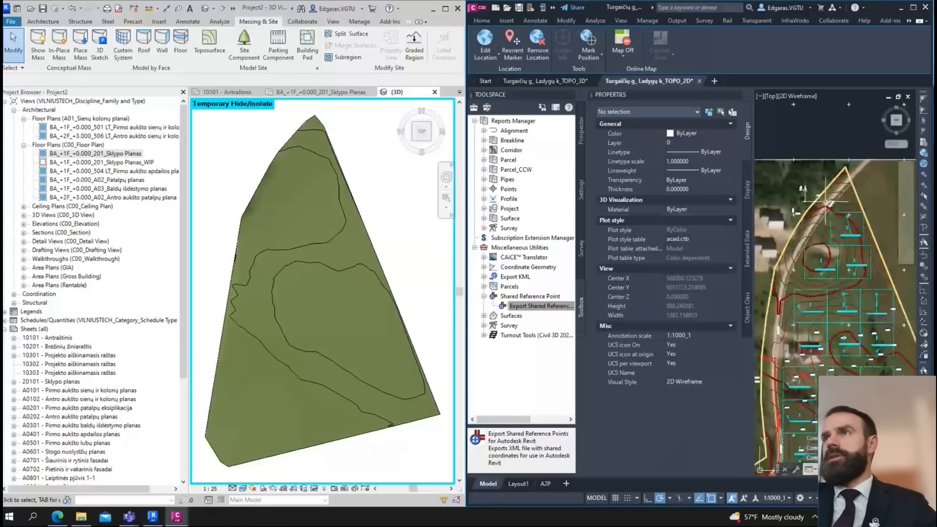
{"action": "scroll", "coordinate": [825, 201], "scroll_direction": "down", "scroll_amount": 4}
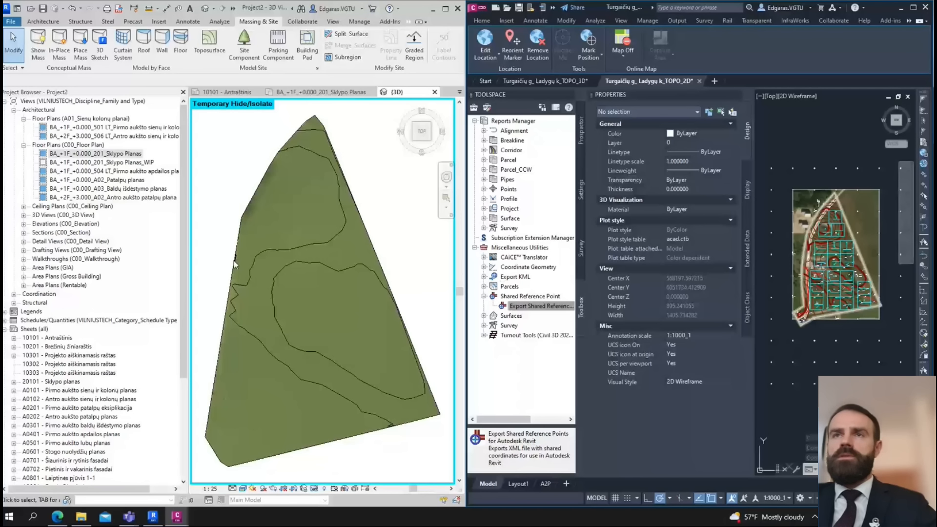
- Tilt the toposurface in Revit and review the project's Location and Site settings without changing them
{"action": "left_click", "coordinate": [377, 399]}
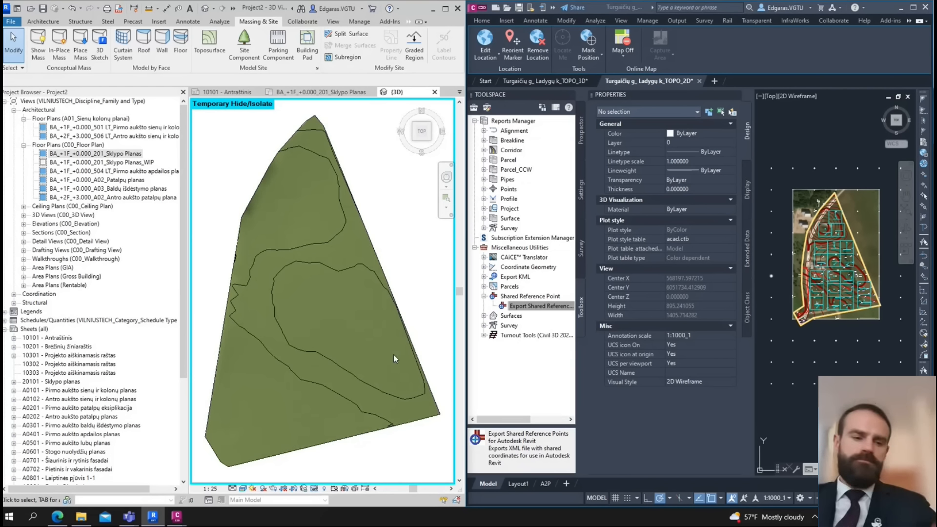
{"action": "middle_click_drag", "start_coordinate": [382, 403], "coordinate": [415, 324], "text": "shift"}
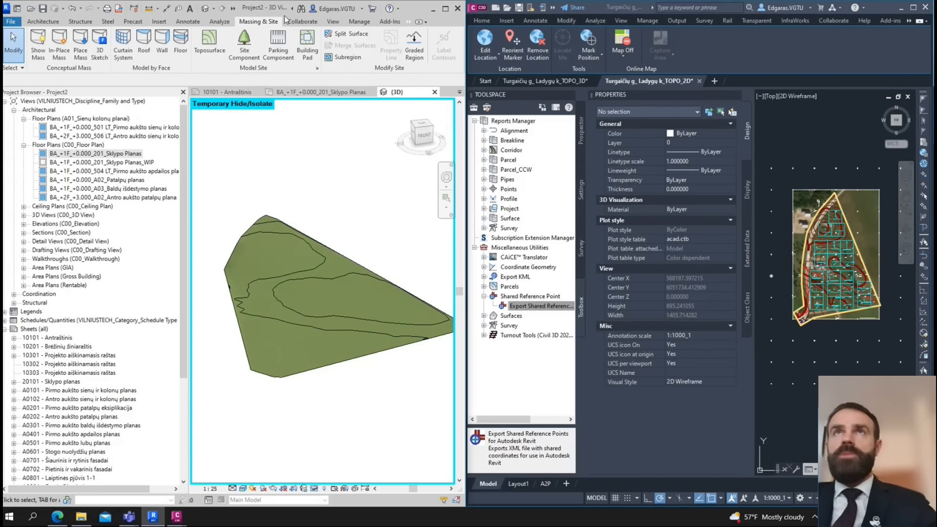
{"action": "left_click", "coordinate": [334, 22]}
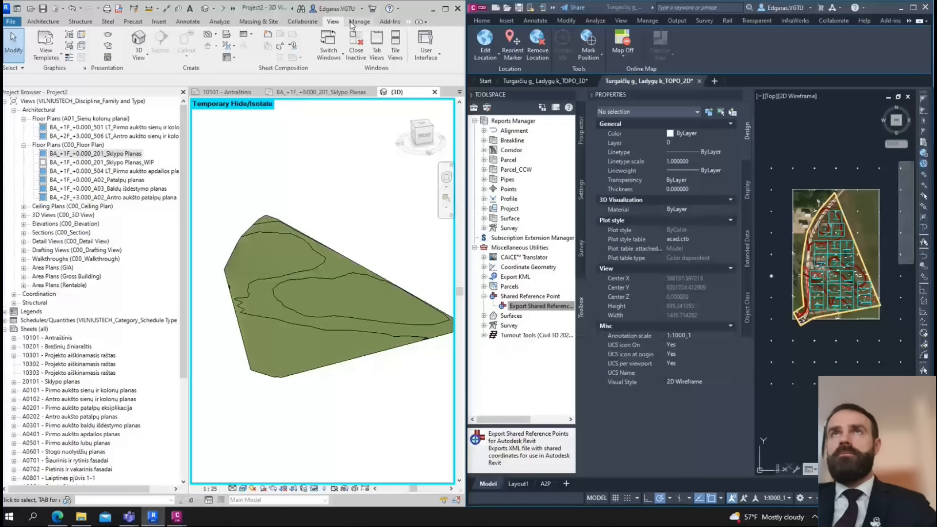
{"action": "left_click", "coordinate": [352, 23]}
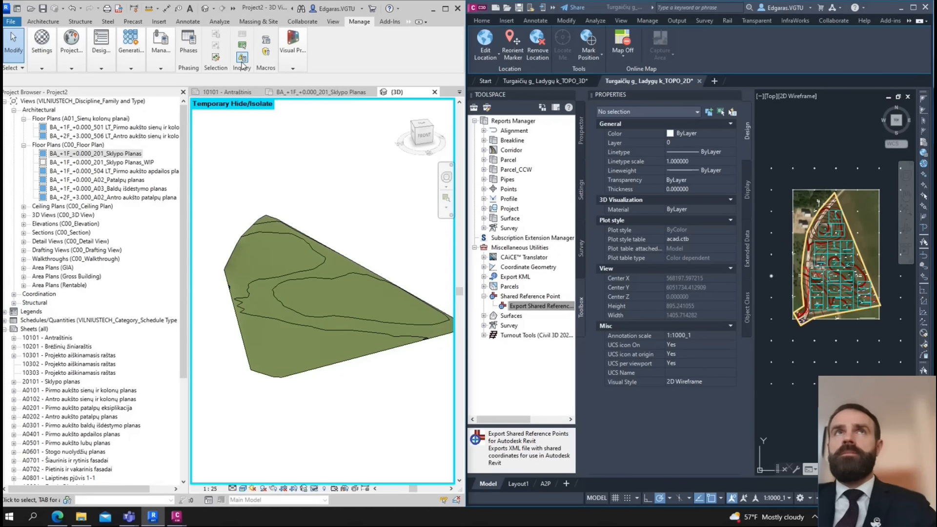
{"action": "left_click", "coordinate": [76, 67]}
{"action": "left_click", "coordinate": [80, 79]}
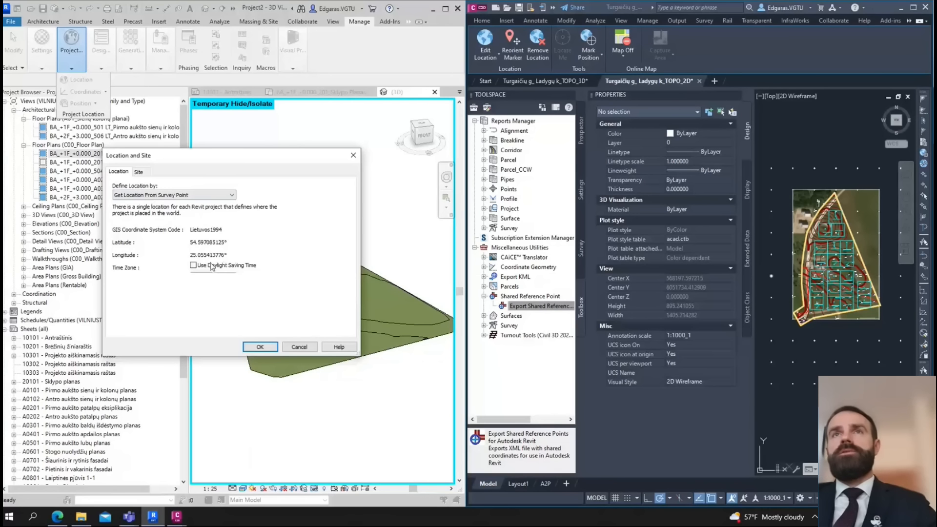
{"action": "left_click", "coordinate": [351, 155]}
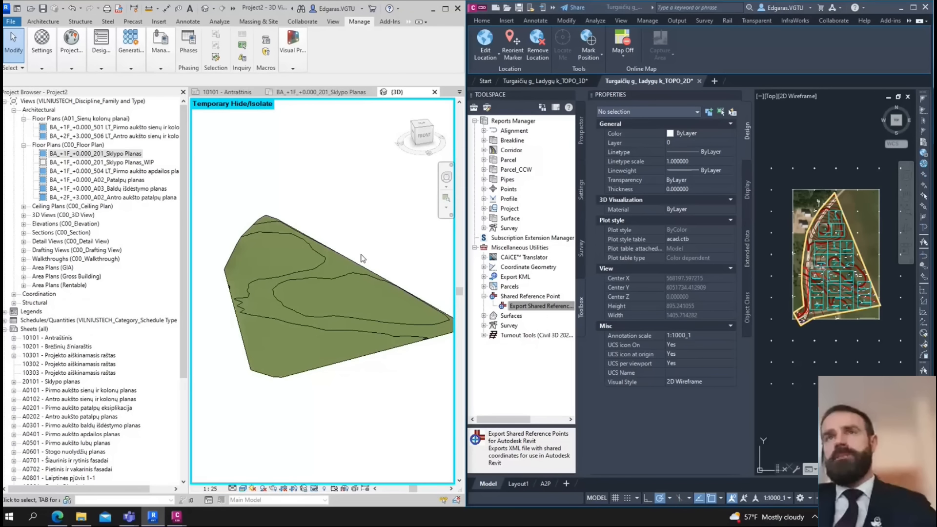
- Inspect the toposurface at an angle, maximize the Revit window and view the surface from the top
{"action": "left_click", "coordinate": [330, 314]}
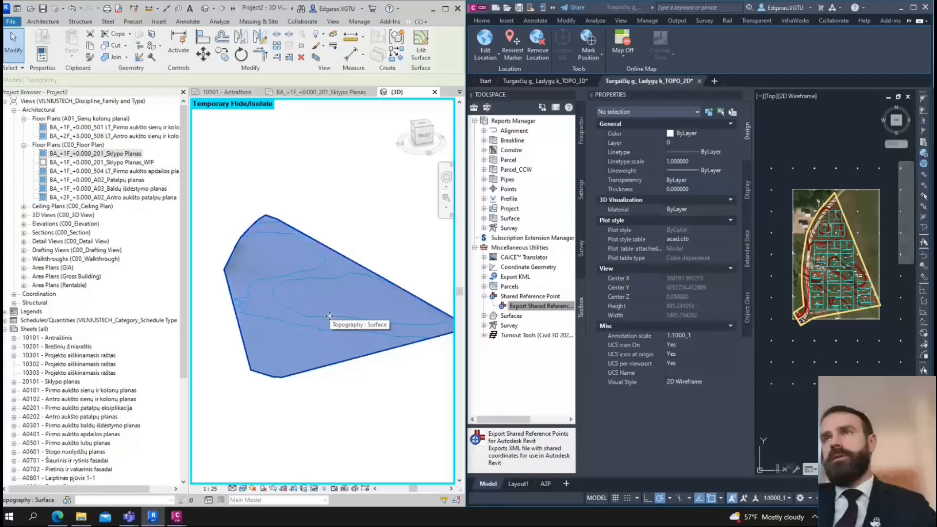
{"action": "middle_click_drag", "start_coordinate": [330, 316], "coordinate": [326, 366], "text": "shift"}
{"action": "key", "text": "Escape"}
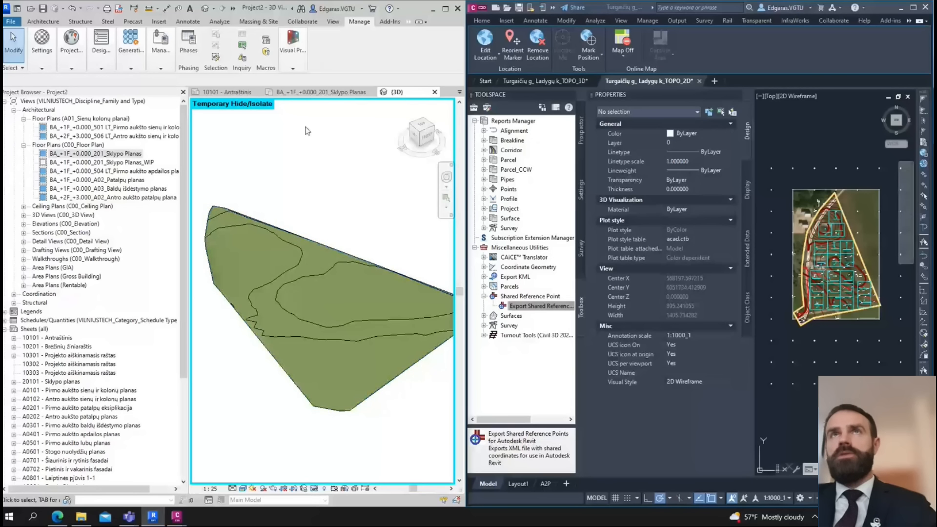
{"action": "left_click", "coordinate": [445, 8]}
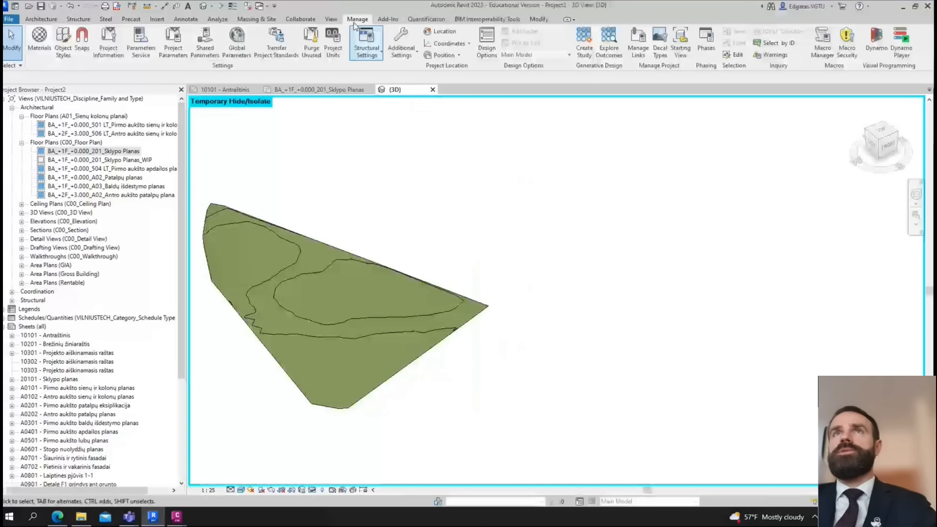
{"action": "left_click", "coordinate": [258, 19]}
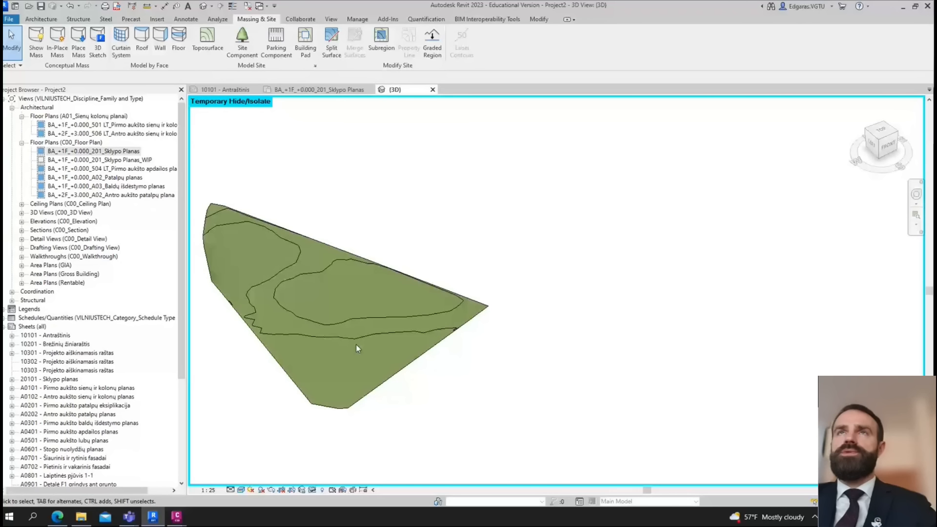
{"action": "left_click", "coordinate": [881, 129]}
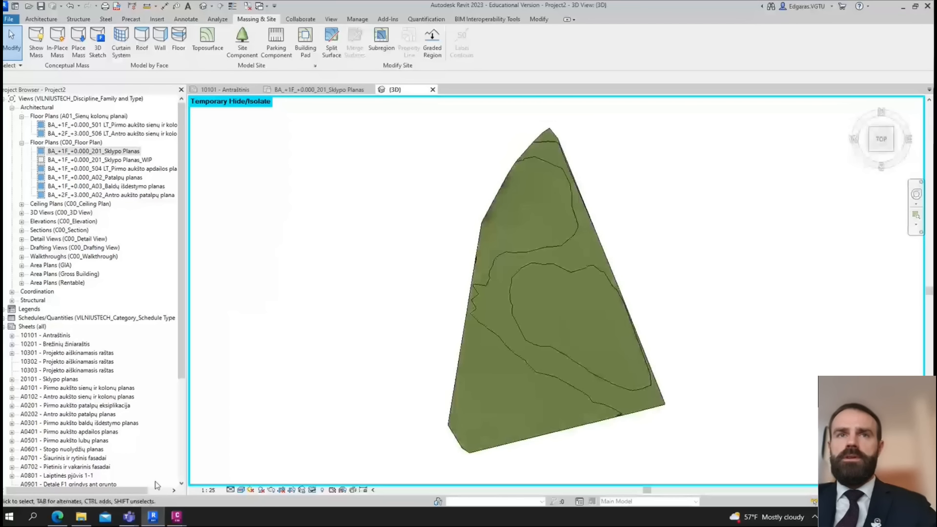
- Switch to Plannerly in the browser and find the Week 4 Project Orientation tasks in the project's scope
{"action": "mouse_move", "coordinate": [131, 521]}
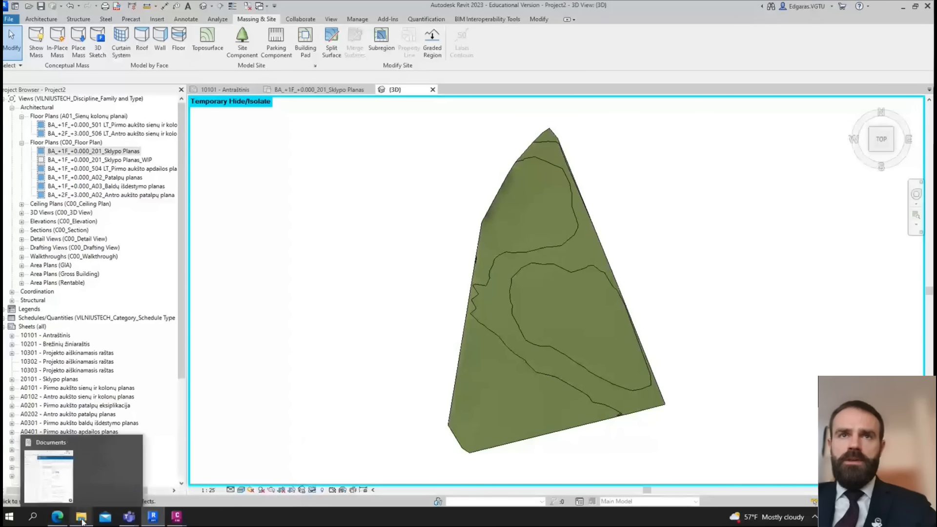
{"action": "left_click", "coordinate": [57, 516]}
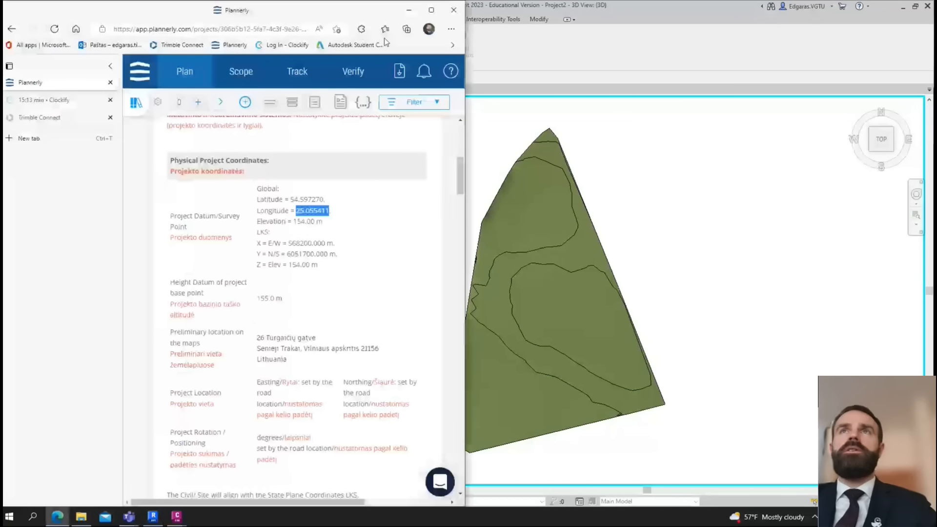
{"action": "left_click", "coordinate": [431, 10]}
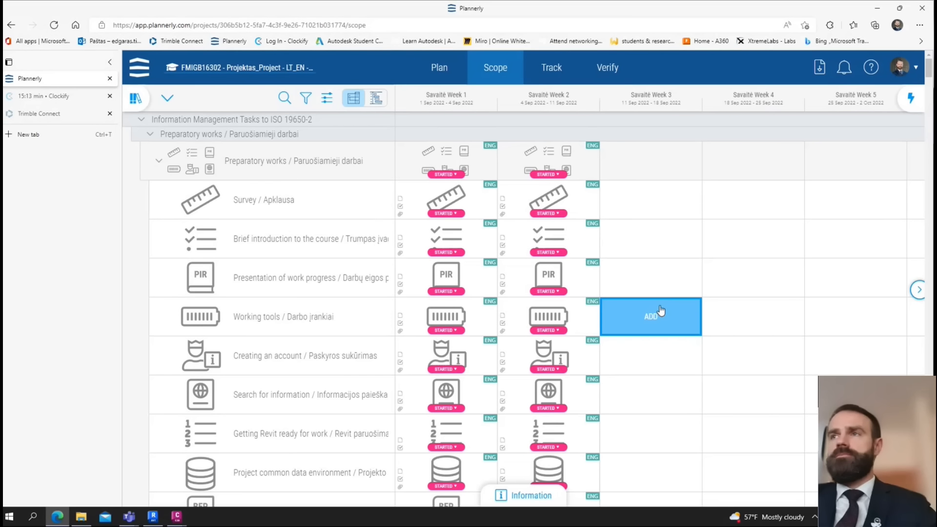
{"action": "left_click_drag", "start_coordinate": [929, 73], "coordinate": [929, 130]}
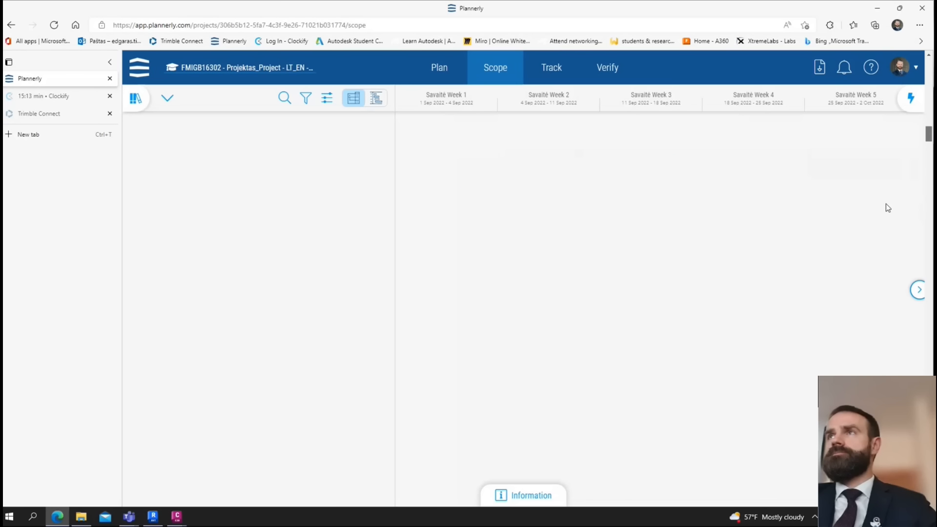
{"action": "scroll", "coordinate": [801, 246], "scroll_direction": "up", "scroll_amount": 5}
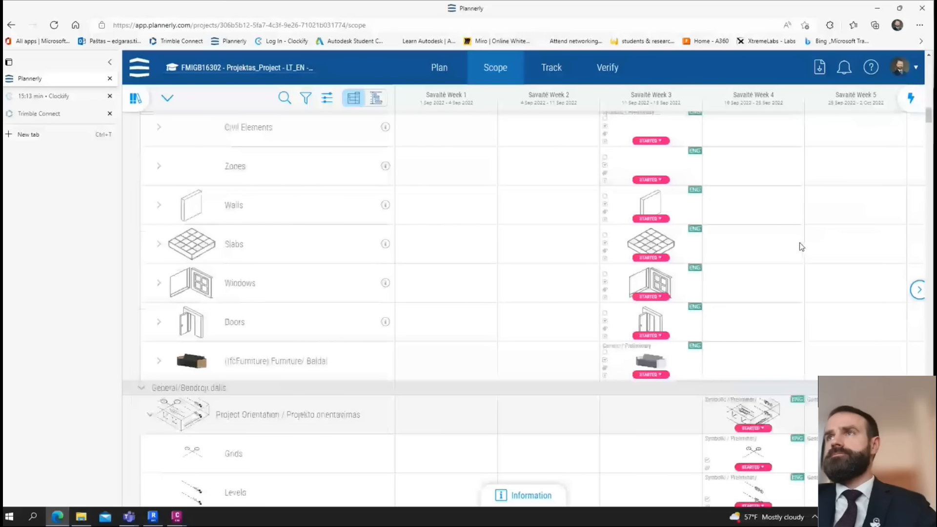
{"action": "scroll", "coordinate": [799, 246], "scroll_direction": "down", "scroll_amount": 5}
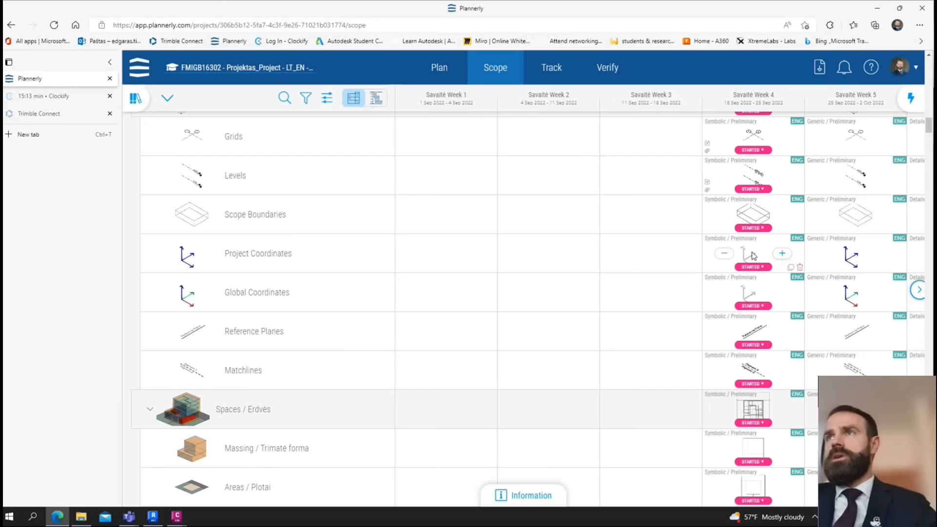
- Review the Week 4 Project Coordinates, Global Coordinates, Levels, Grids and Scope Boundaries tasks
{"action": "left_click", "coordinate": [753, 253]}
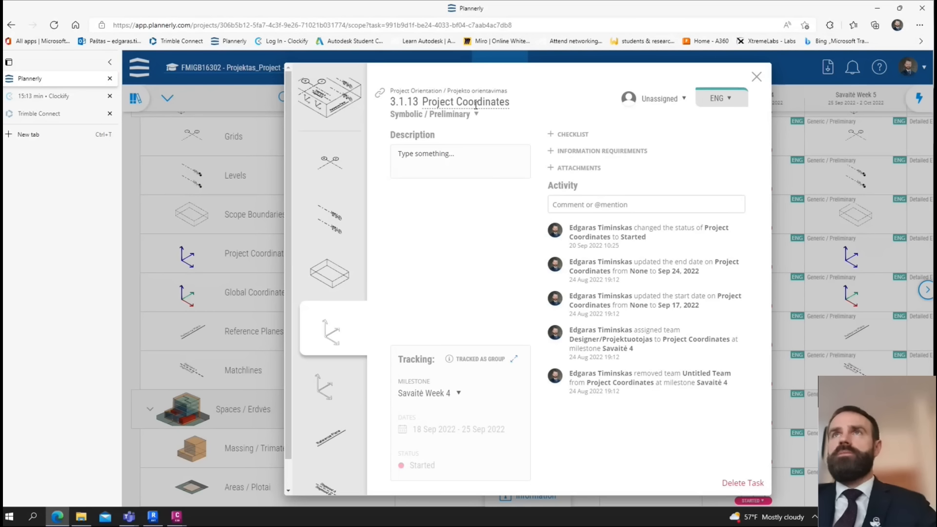
{"action": "left_click", "coordinate": [333, 386]}
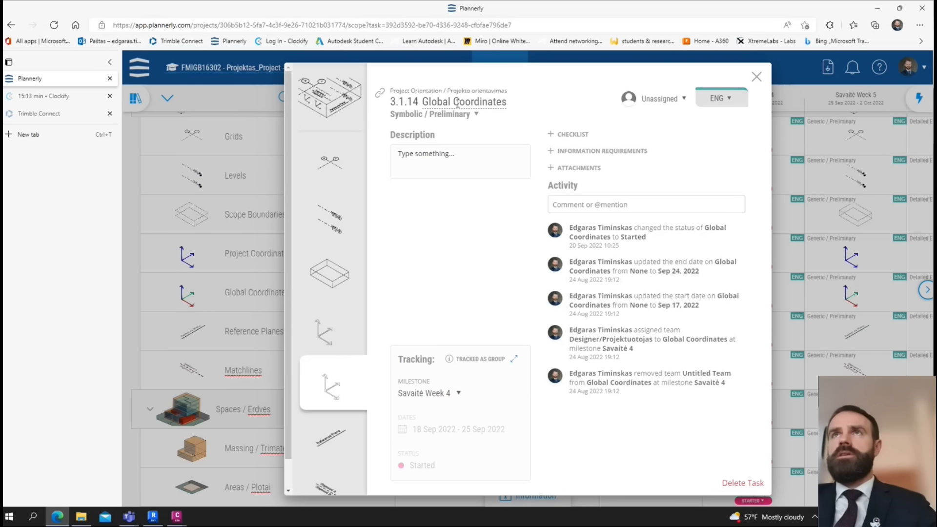
{"action": "left_click", "coordinate": [333, 338]}
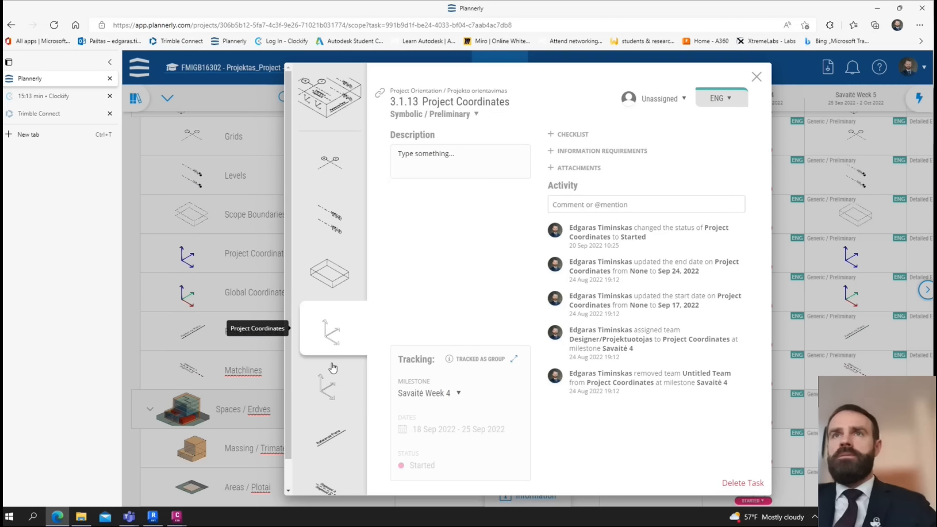
{"action": "left_click", "coordinate": [332, 375]}
{"action": "left_click", "coordinate": [336, 344]}
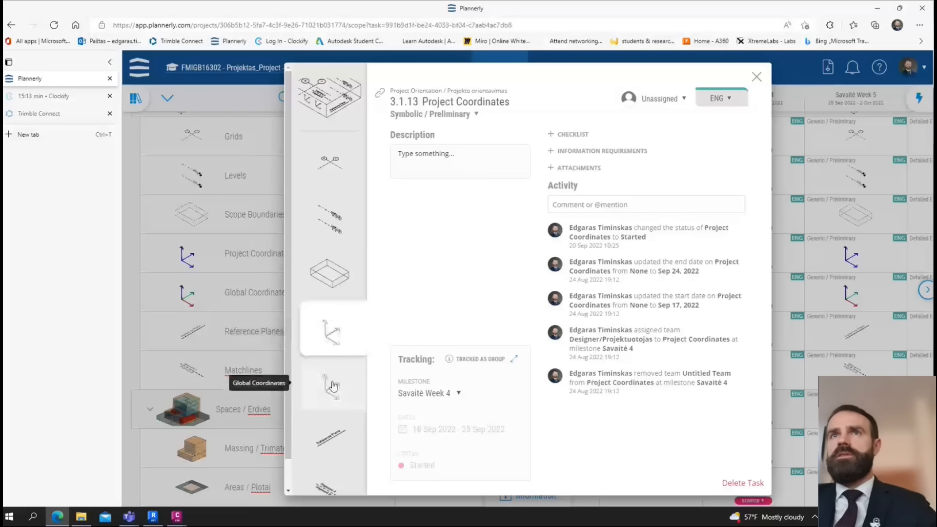
{"action": "left_click", "coordinate": [340, 222]}
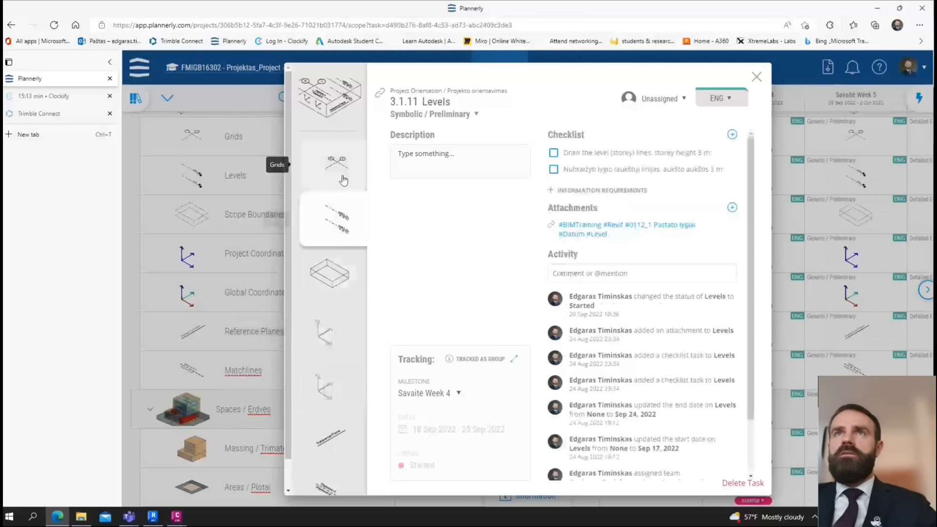
{"action": "left_click", "coordinate": [344, 178]}
{"action": "left_click", "coordinate": [341, 214]}
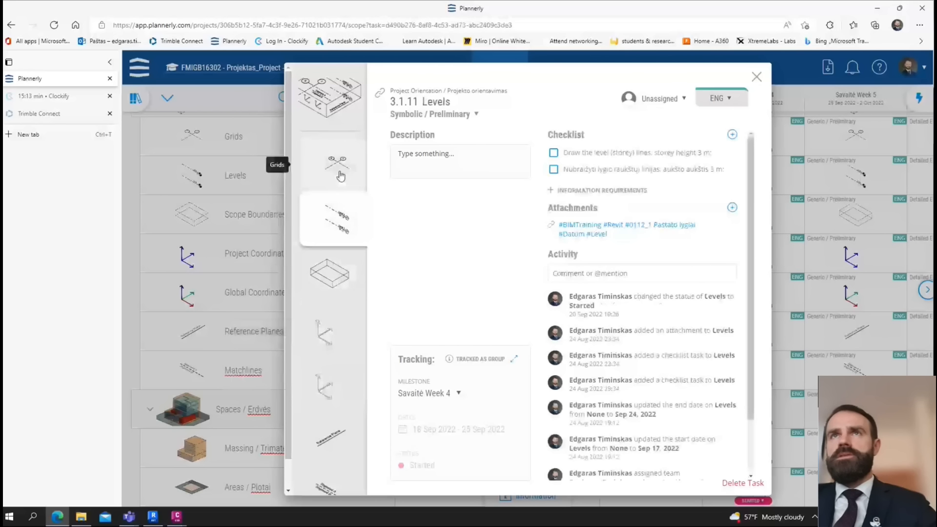
{"action": "left_click", "coordinate": [339, 168]}
{"action": "left_click", "coordinate": [340, 214]}
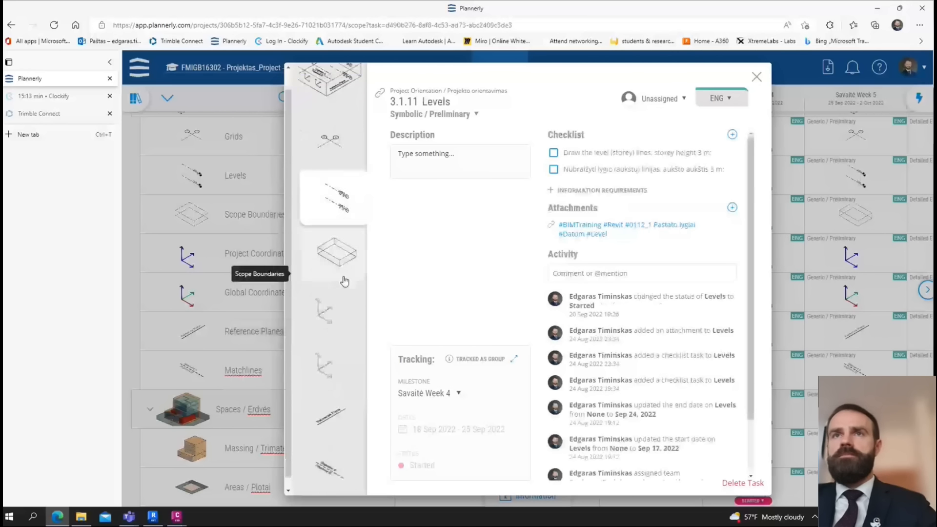
{"action": "left_click", "coordinate": [337, 243]}
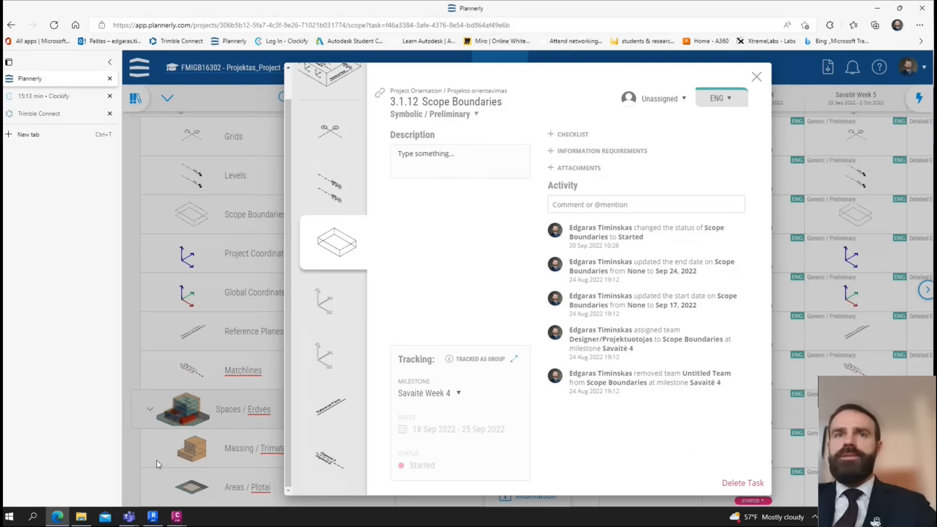
- Switch to Revit and open the BA_+1F_+0.000_201_Sklypo Planas site plan with the whole cropped site area in view
{"action": "left_click", "coordinate": [152, 516]}
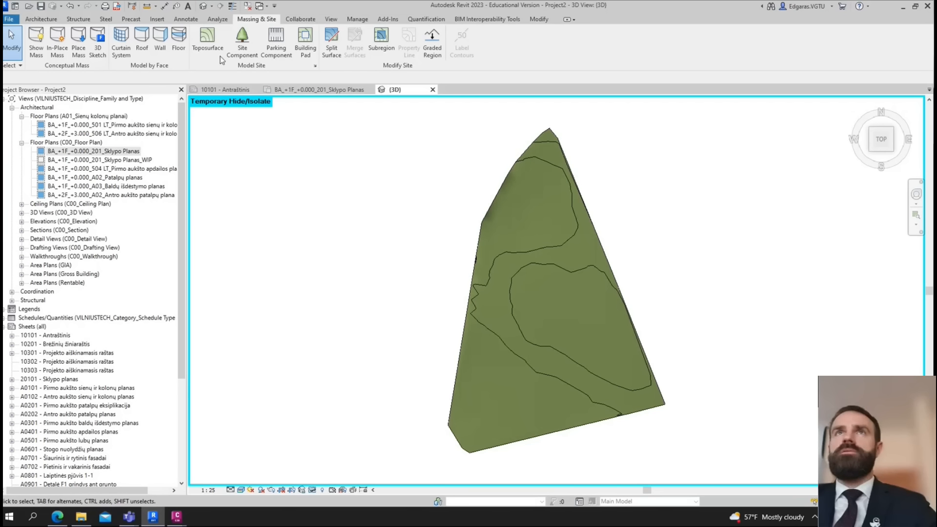
{"action": "left_click", "coordinate": [334, 20]}
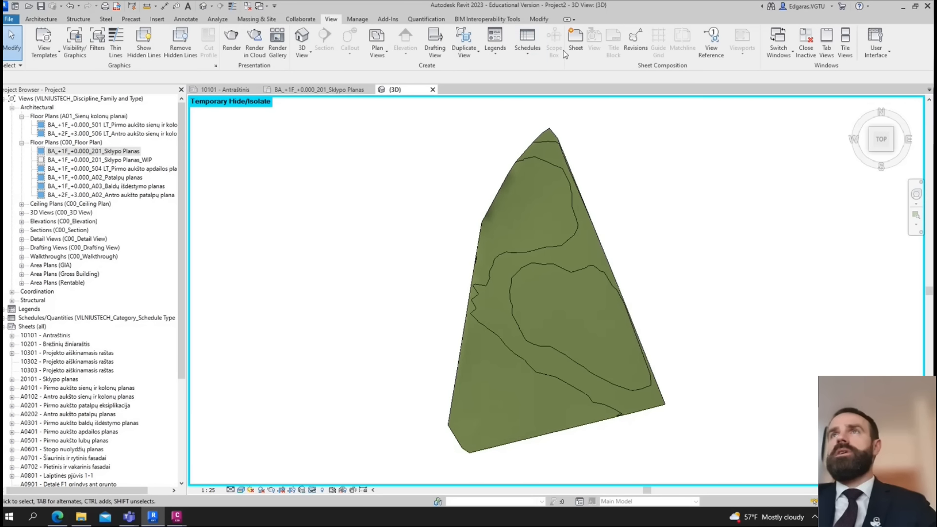
{"action": "left_click", "coordinate": [351, 87]}
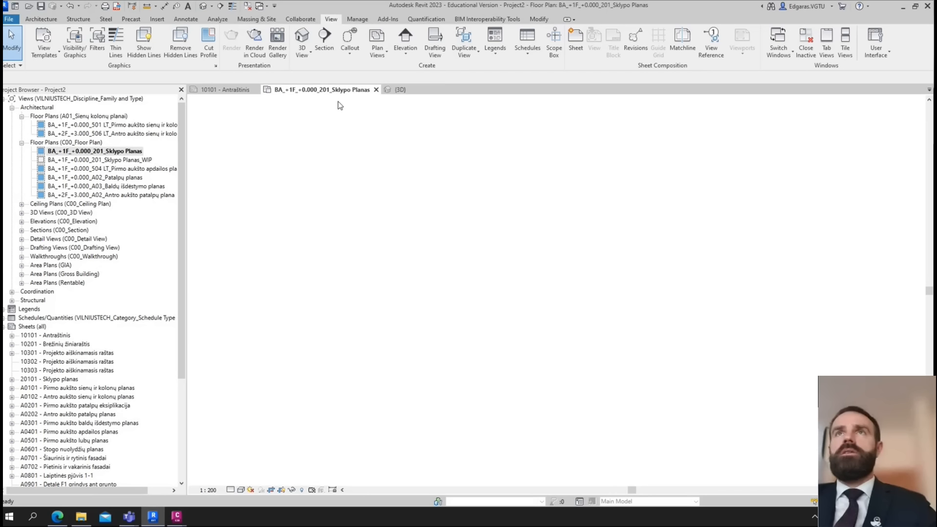
{"action": "middle_click_drag", "start_coordinate": [566, 261], "coordinate": [709, 296]}
{"action": "scroll", "coordinate": [558, 254], "scroll_direction": "down", "scroll_amount": 2}
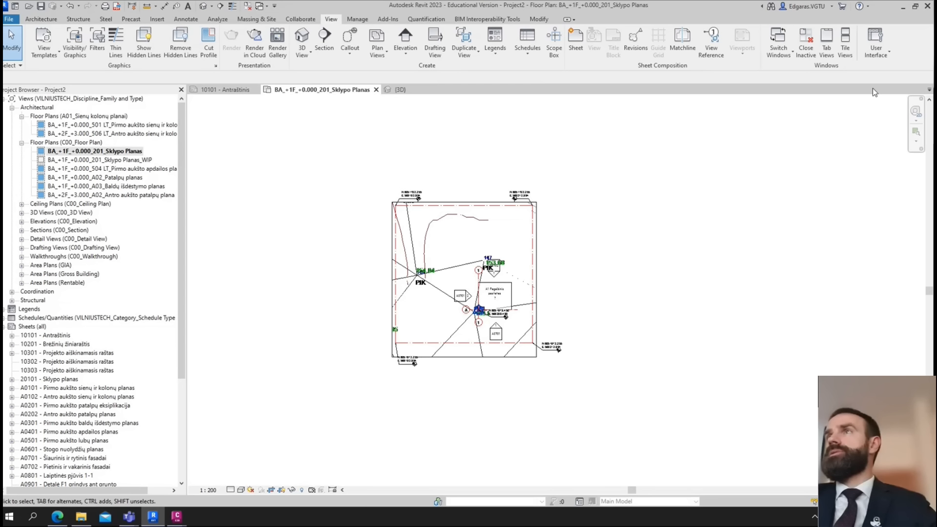
- Show the Properties palette and turn off Crop View for the site plan
{"action": "left_click", "coordinate": [884, 57]}
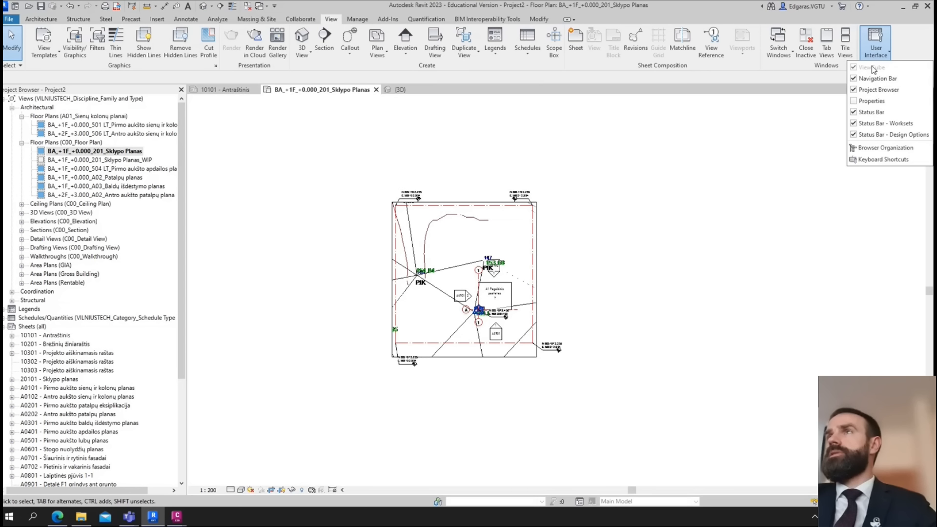
{"action": "left_click", "coordinate": [861, 101]}
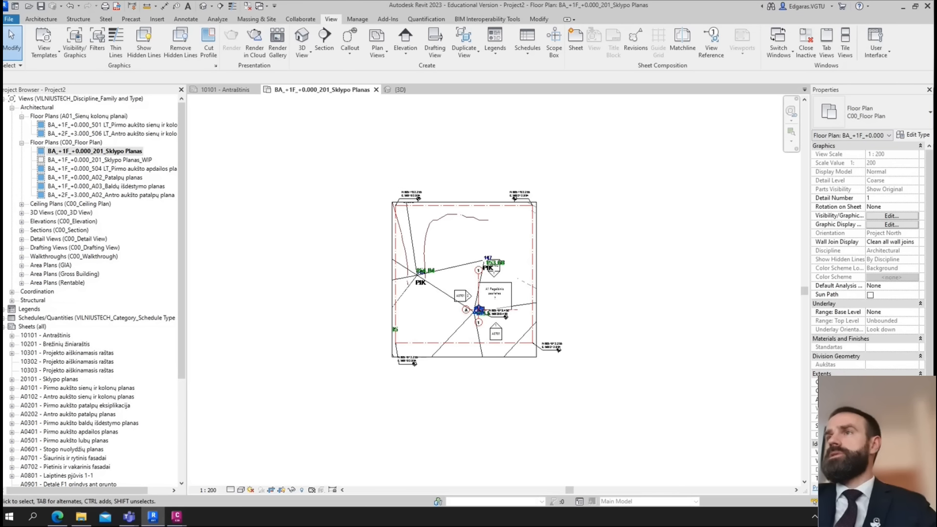
{"action": "left_click", "coordinate": [870, 382]}
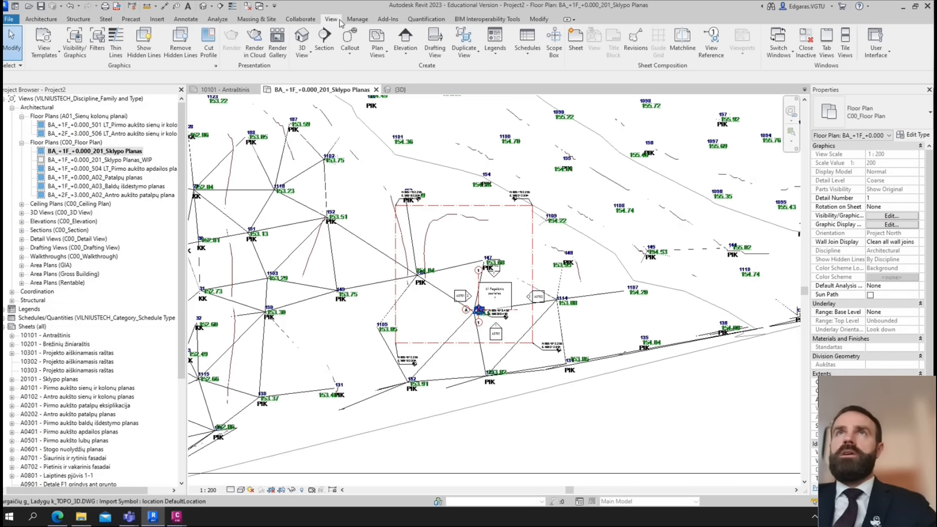
- Draw a scope box around the building area in the site plan, using the 12.1920 height
{"action": "left_click", "coordinate": [553, 49]}
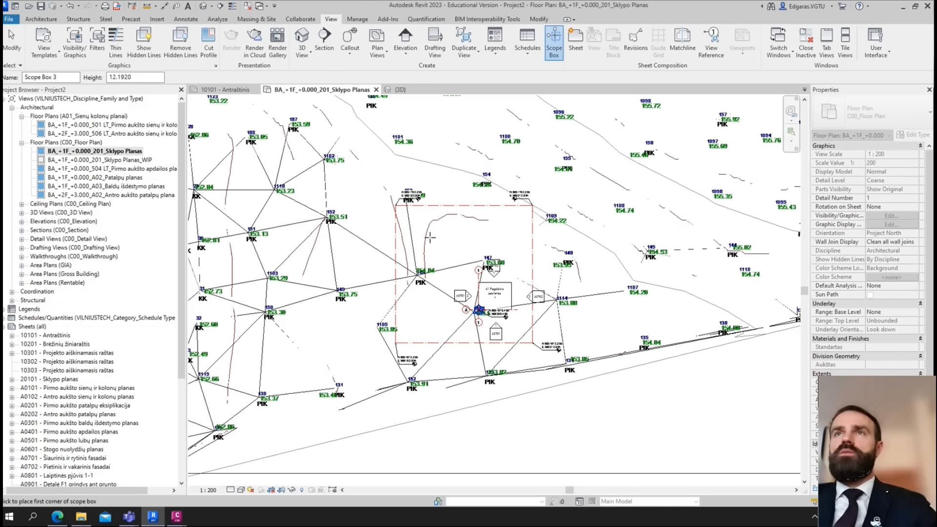
{"action": "left_click", "coordinate": [581, 379]}
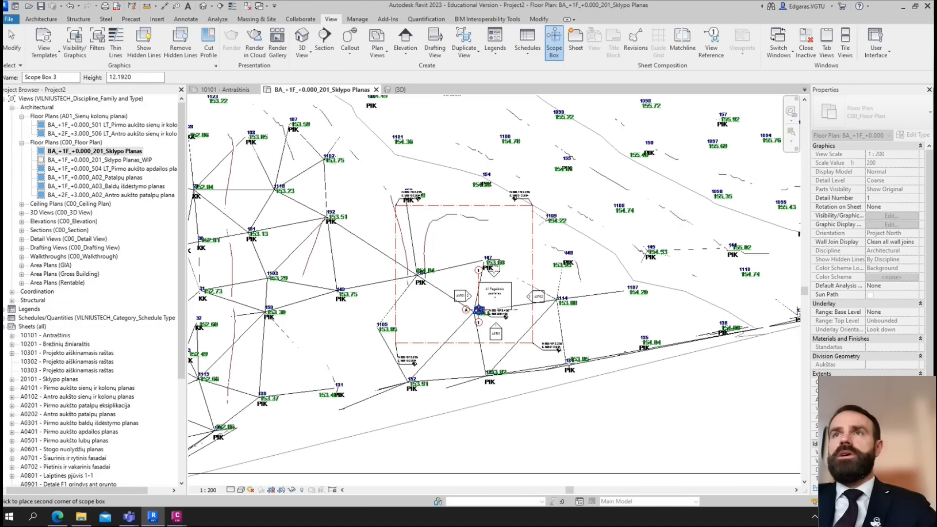
{"action": "left_click", "coordinate": [584, 354]}
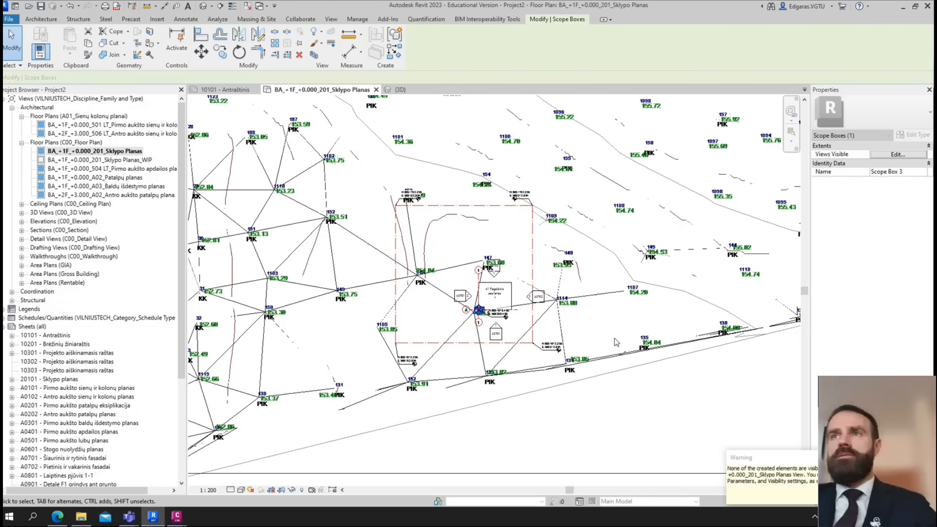
- Rotate the new scope box horizontally over the toposurface in the 3D view
{"action": "left_click", "coordinate": [393, 89]}
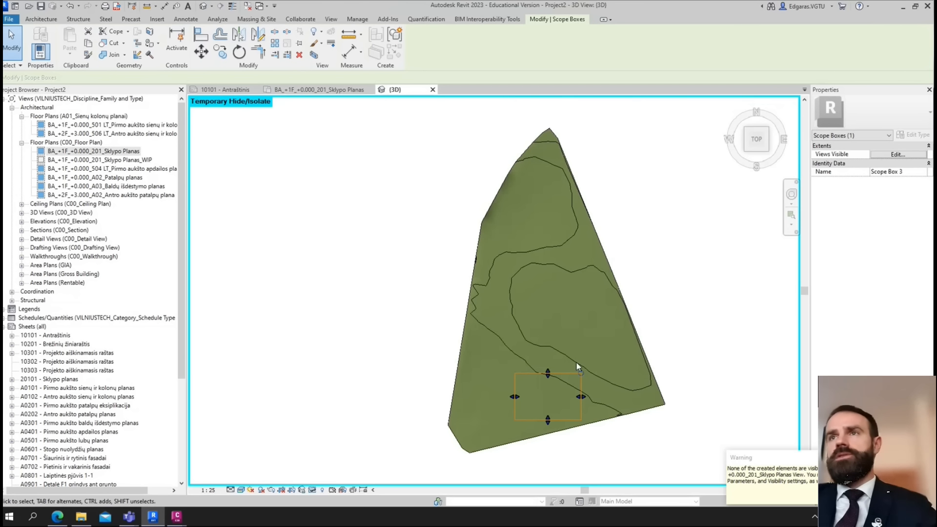
{"action": "middle_click_drag", "start_coordinate": [576, 362], "coordinate": [575, 411], "text": "shift"}
{"action": "scroll", "coordinate": [575, 411], "scroll_direction": "up", "scroll_amount": 3}
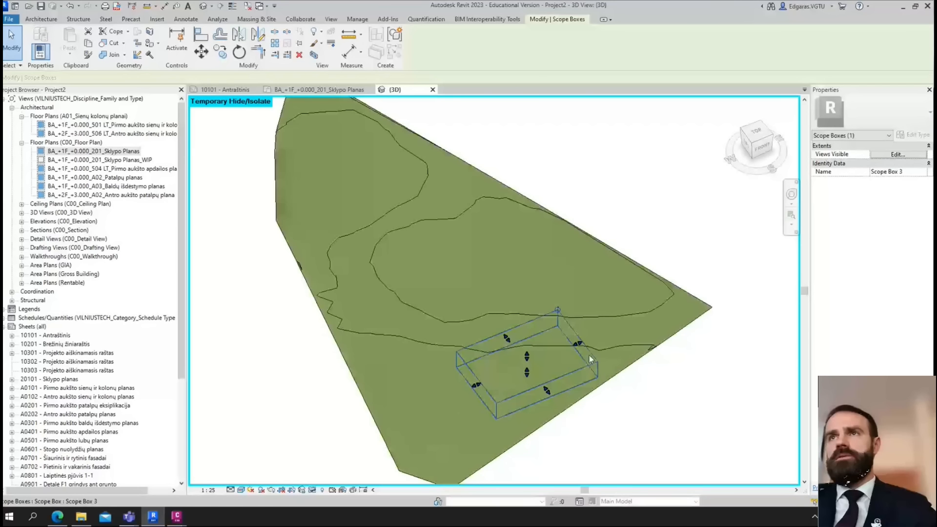
{"action": "left_click_drag", "start_coordinate": [557, 308], "coordinate": [514, 312]}
{"action": "left_click", "coordinate": [587, 433]}
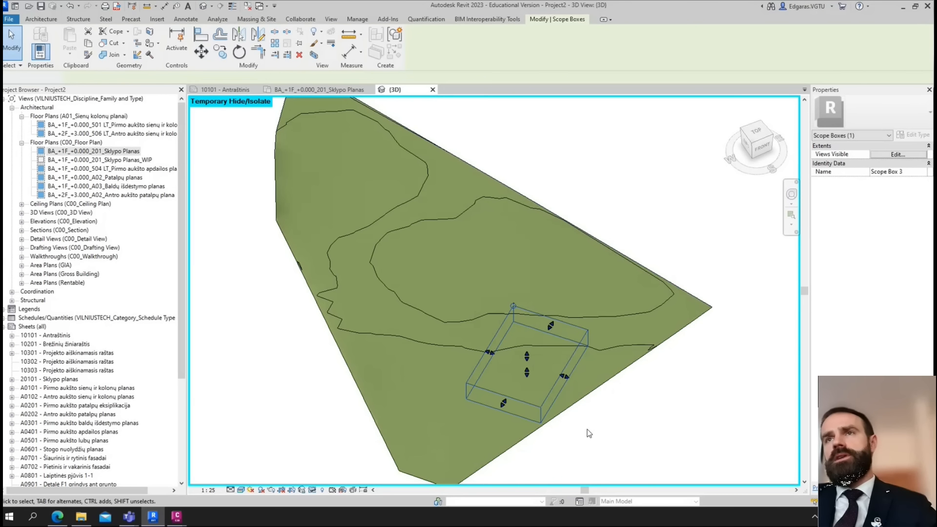
- Stretch the scope box downward and upward so it extends well below and above the toposurface, and deselect it
{"action": "middle_click_drag", "start_coordinate": [588, 433], "coordinate": [556, 404], "text": "shift"}
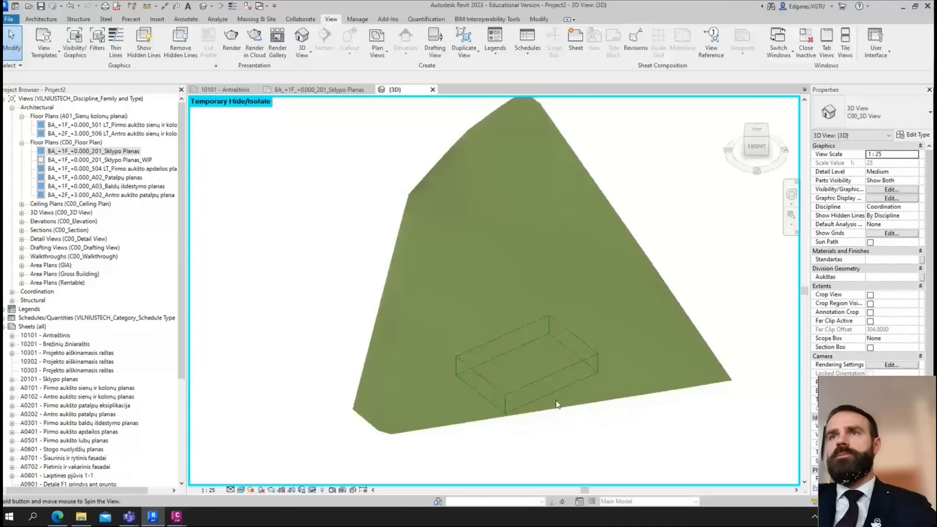
{"action": "left_click", "coordinate": [551, 375]}
{"action": "scroll", "coordinate": [551, 375], "scroll_direction": "up", "scroll_amount": 4}
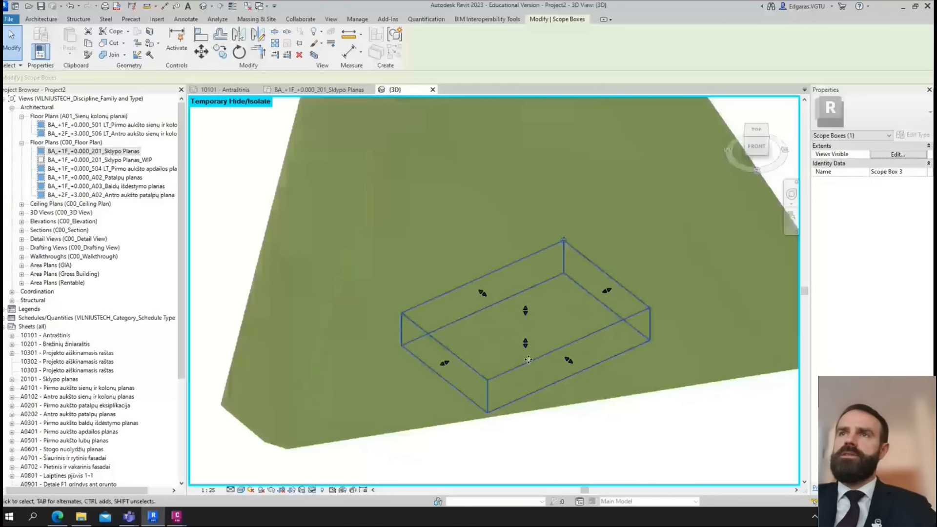
{"action": "left_click_drag", "start_coordinate": [525, 343], "coordinate": [526, 382]}
{"action": "left_click_drag", "start_coordinate": [525, 311], "coordinate": [554, 237]}
{"action": "middle_click_drag", "start_coordinate": [554, 237], "coordinate": [634, 369], "text": "shift"}
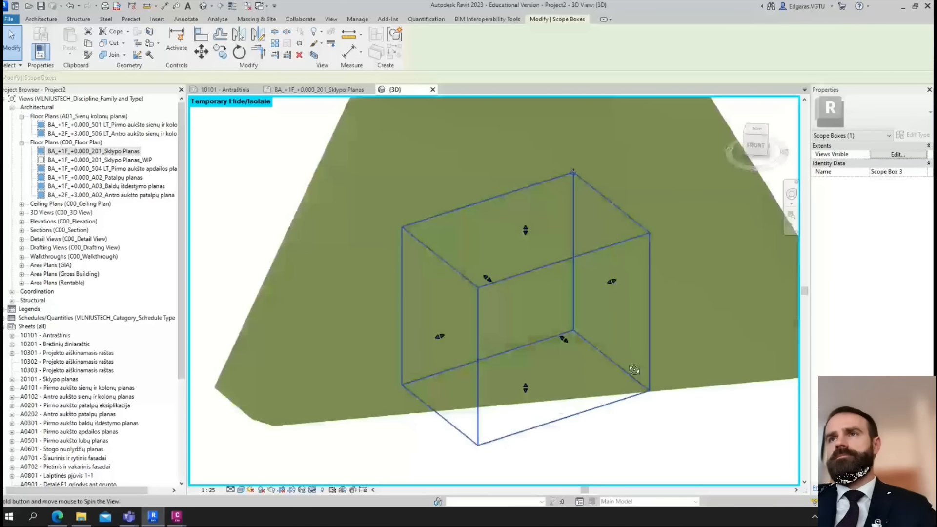
{"action": "key", "text": "Escape"}
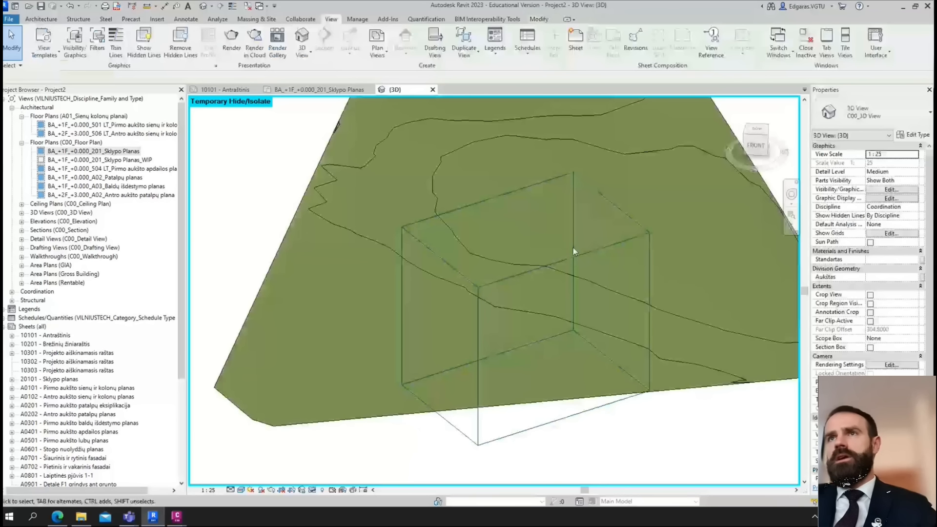
{"action": "left_click", "coordinate": [512, 277]}
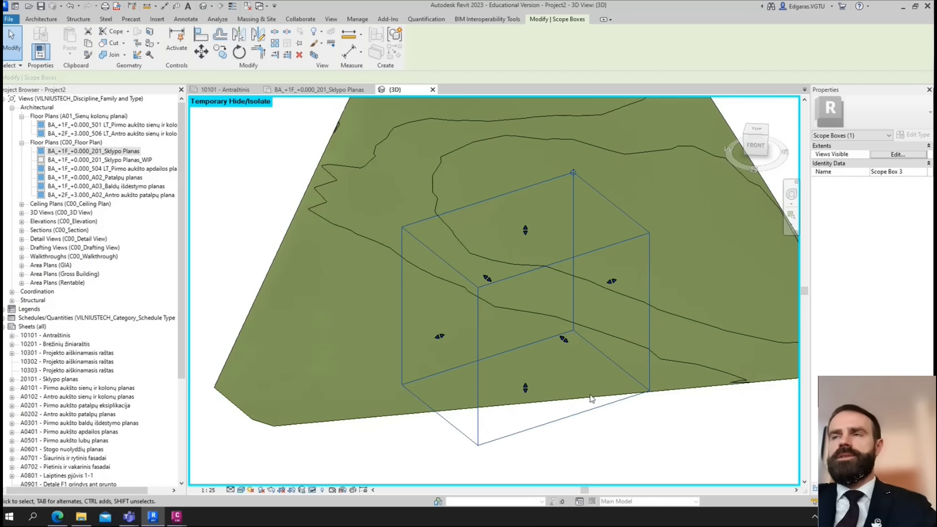
{"action": "left_click", "coordinate": [538, 461]}
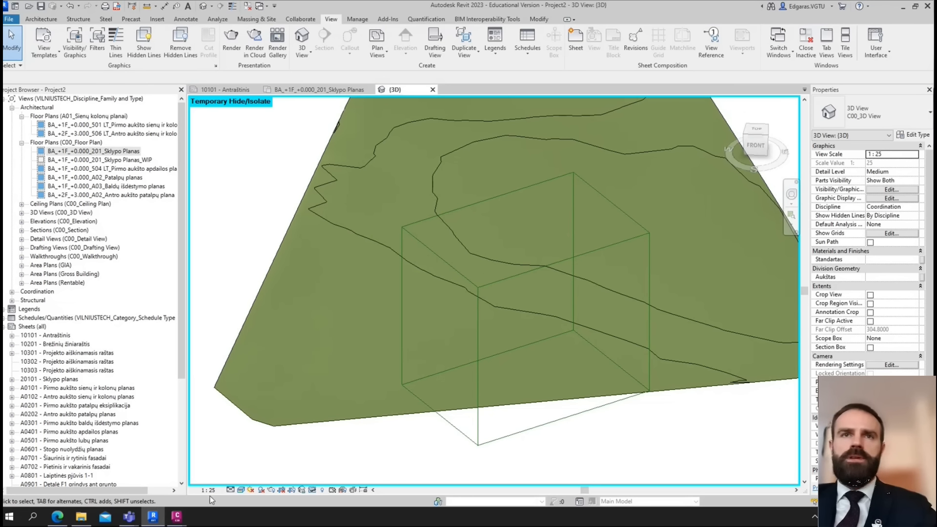
- Switch to Plannerly, review the Week 4 Levels, Scope Boundaries, Grids, Project Coordinates and Global Coordinates tasks, and close the task window
{"action": "left_click", "coordinate": [59, 516]}
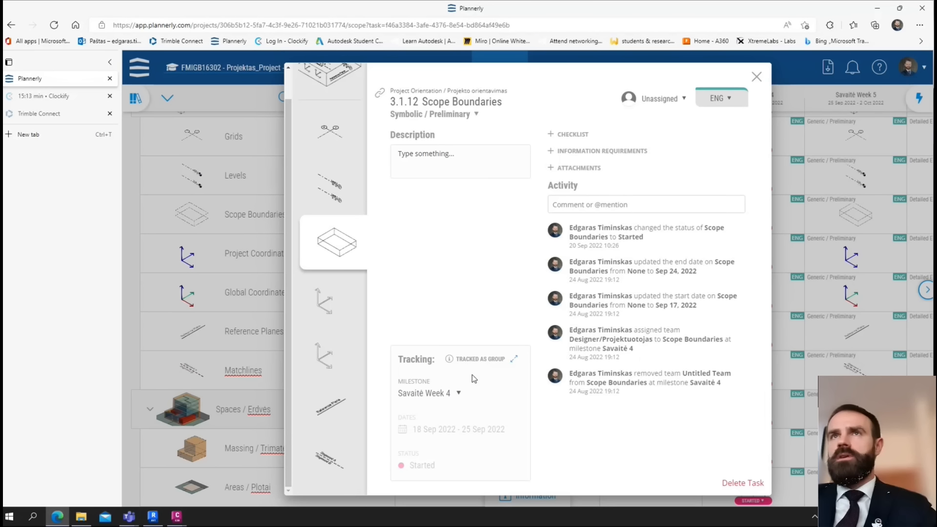
{"action": "left_click", "coordinate": [334, 188]}
{"action": "left_click", "coordinate": [336, 254]}
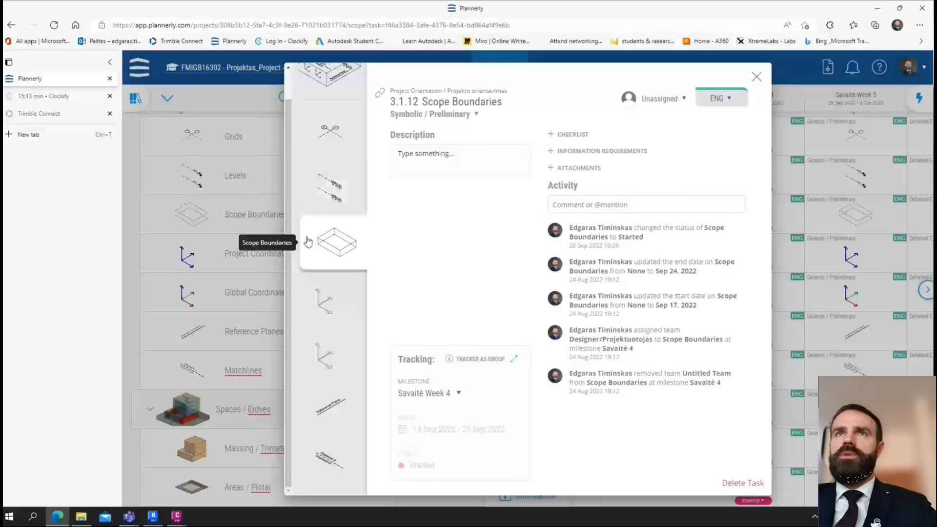
{"action": "left_click", "coordinate": [334, 187]}
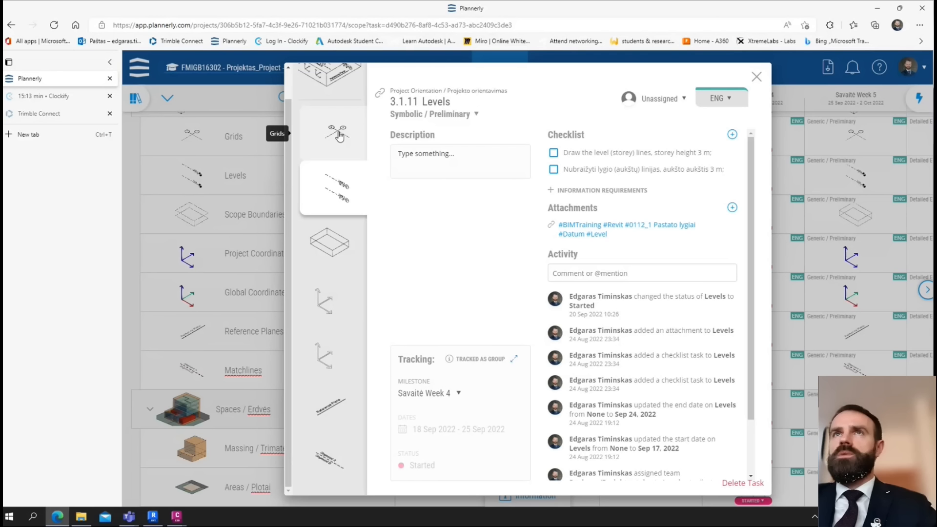
{"action": "left_click", "coordinate": [330, 130]}
{"action": "left_click", "coordinate": [336, 190]}
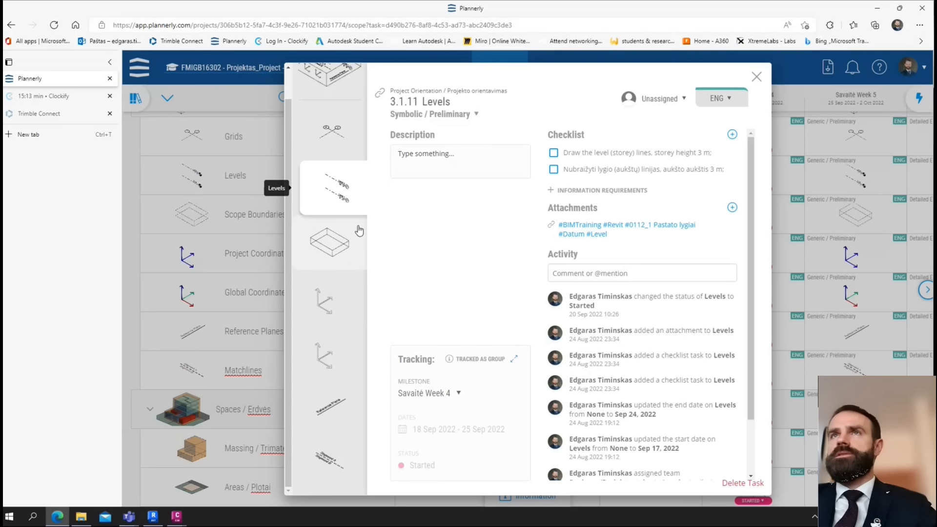
{"action": "left_click", "coordinate": [340, 242]}
{"action": "left_click", "coordinate": [332, 296]}
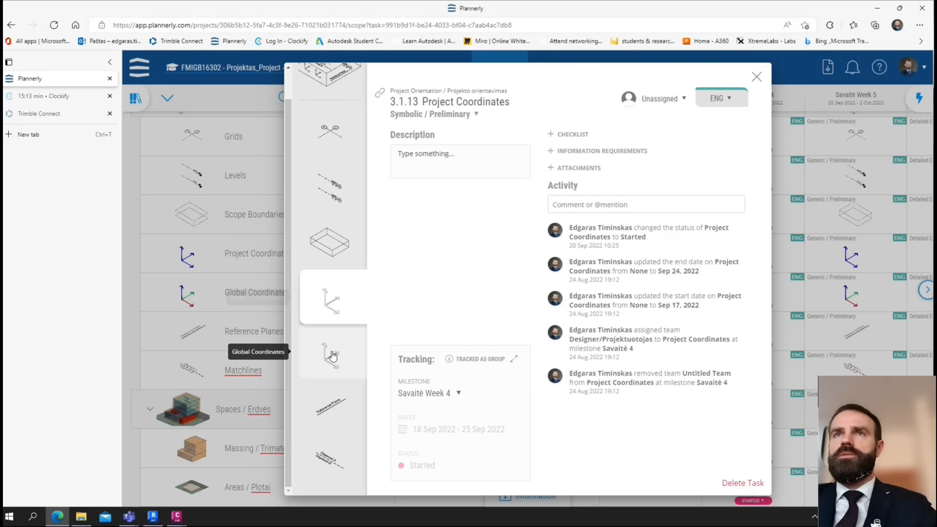
{"action": "left_click", "coordinate": [329, 355]}
{"action": "left_click", "coordinate": [756, 77]}
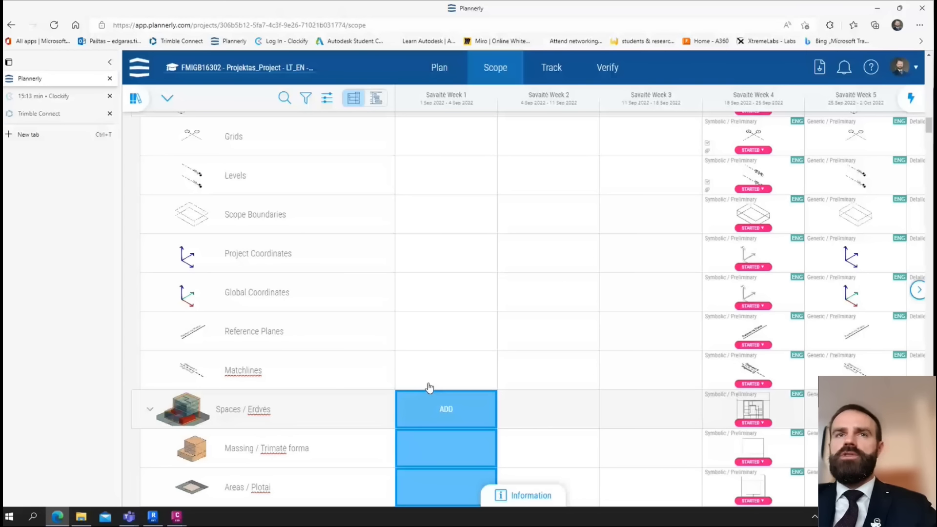
- Switch to Revit and create a new drafting view with the default name and the scale set to 1:50
{"action": "left_click", "coordinate": [153, 516]}
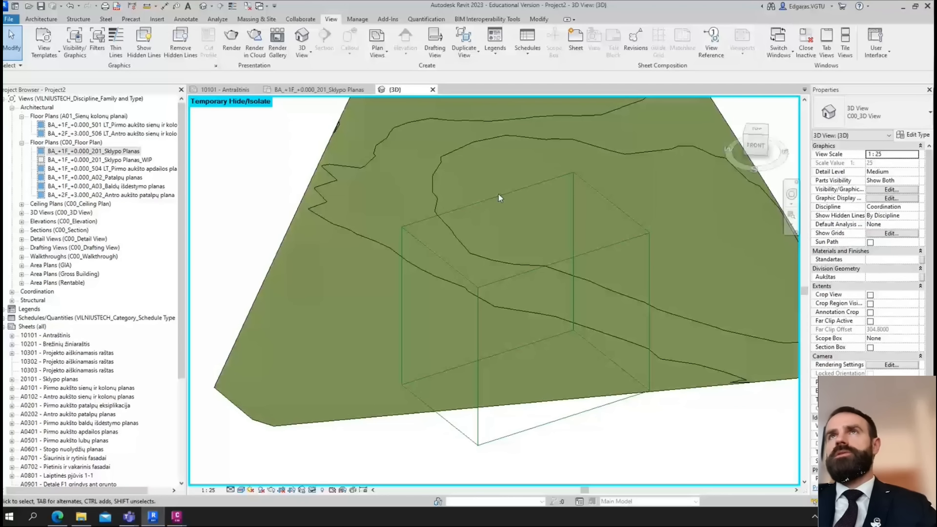
{"action": "left_click", "coordinate": [434, 42]}
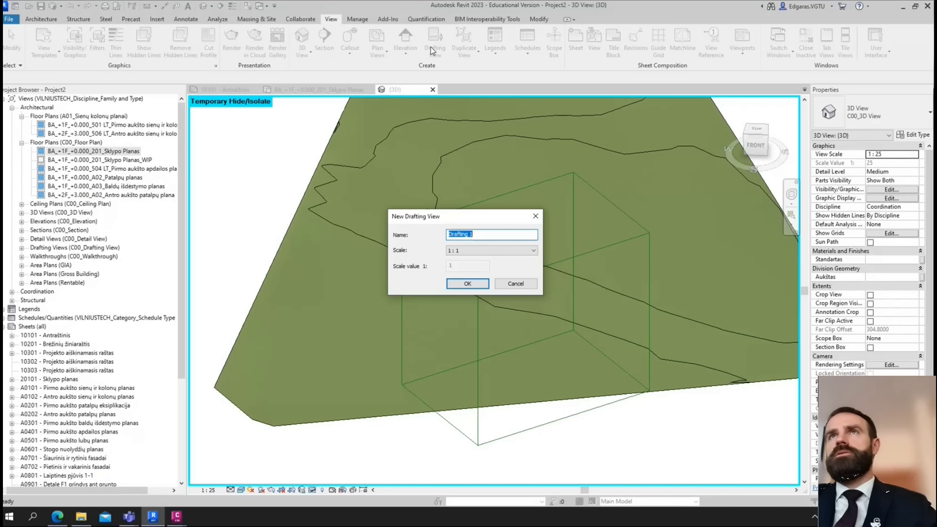
{"action": "left_click", "coordinate": [507, 250]}
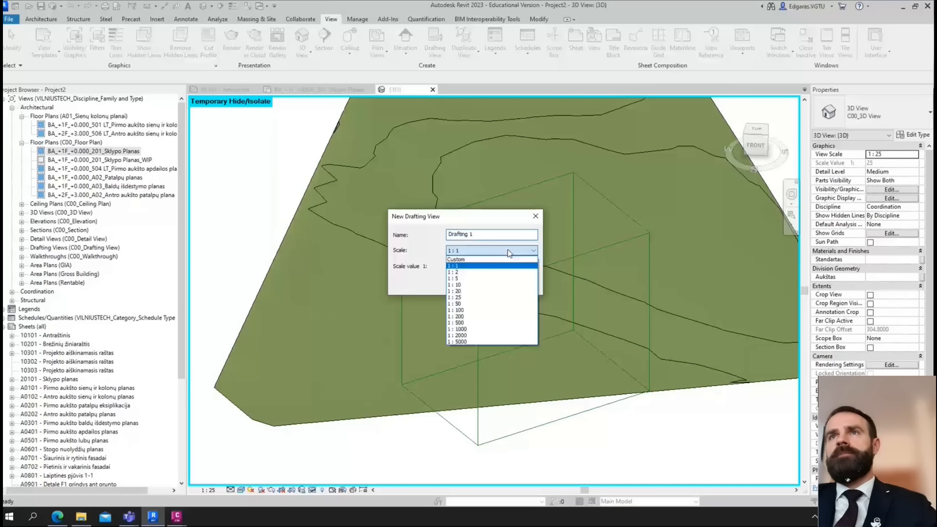
{"action": "left_click", "coordinate": [467, 266]}
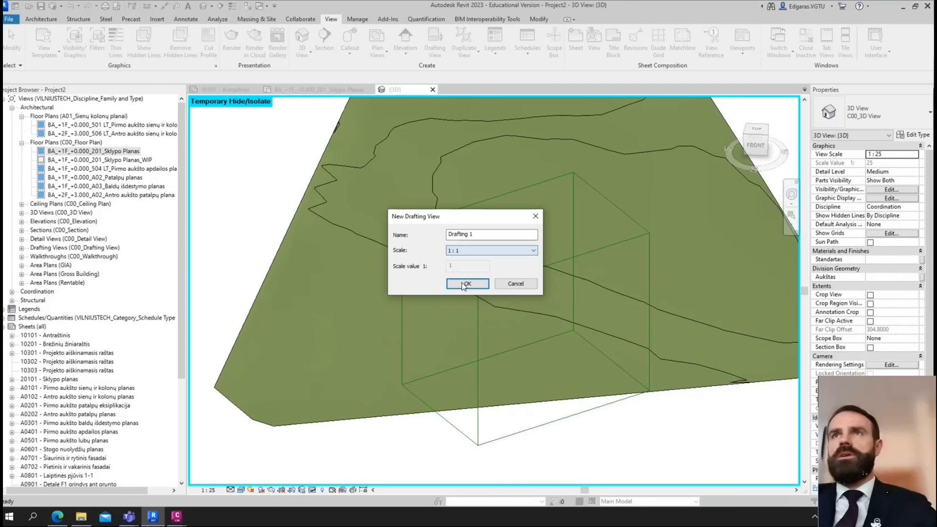
{"action": "left_click", "coordinate": [474, 252]}
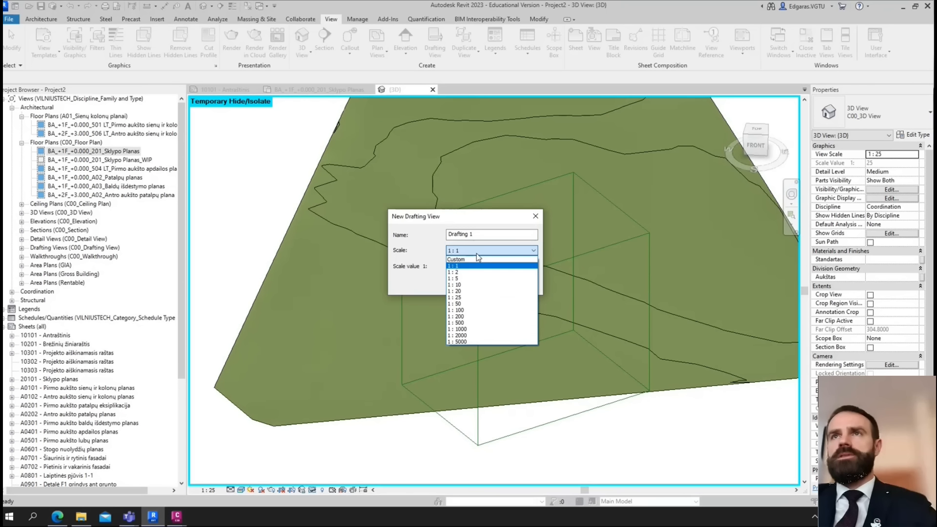
{"action": "left_click", "coordinate": [465, 303]}
{"action": "left_click", "coordinate": [471, 285]}
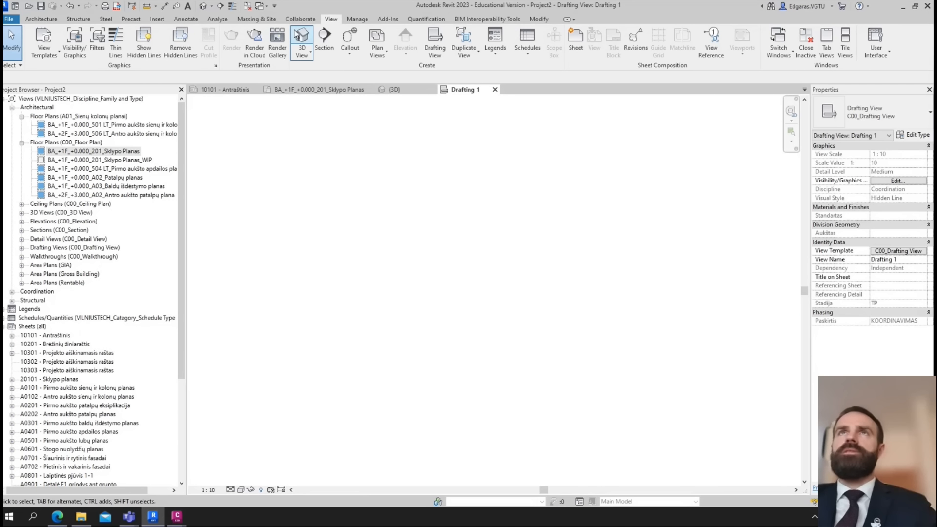
- Draw a detail-line rectangle about 5 m wide and 2 m high in the drafting view, using the Thin Lines style
{"action": "left_click", "coordinate": [185, 19]}
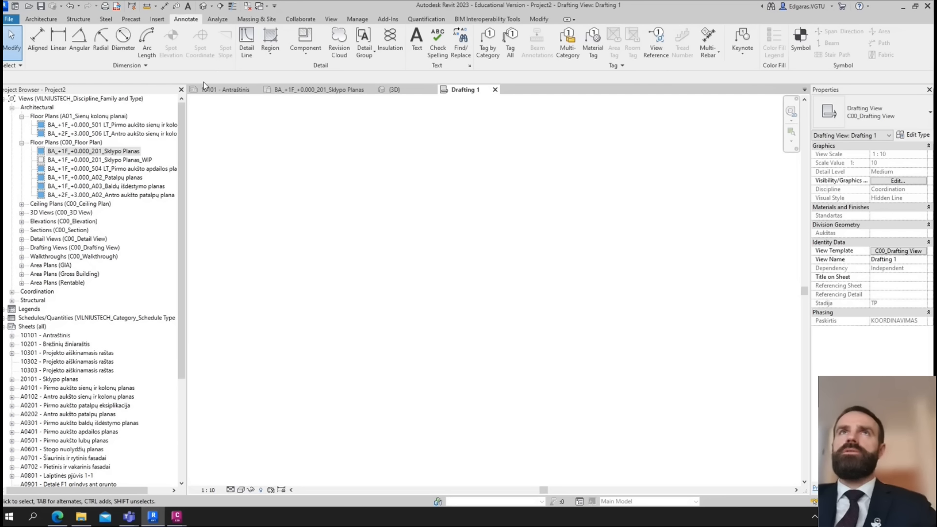
{"action": "left_click", "coordinate": [246, 42]}
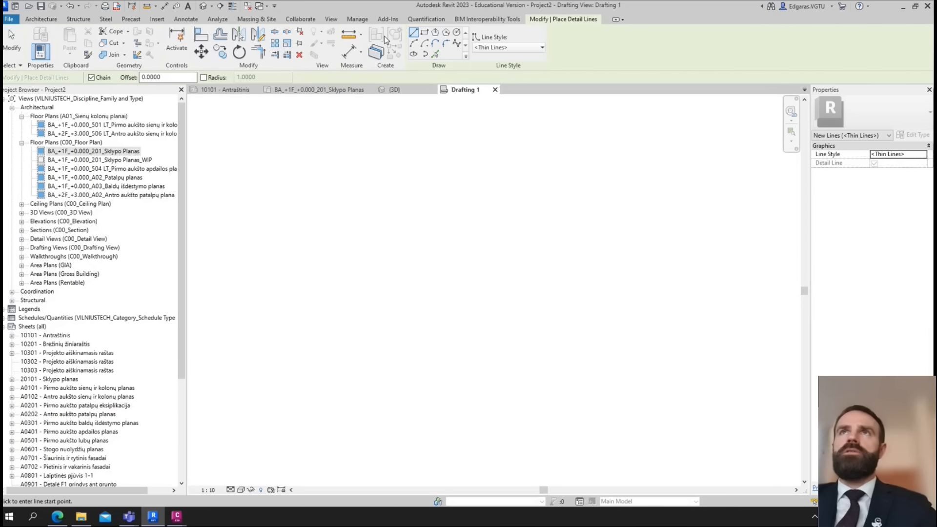
{"action": "left_click", "coordinate": [424, 32]}
{"action": "left_click", "coordinate": [341, 222]}
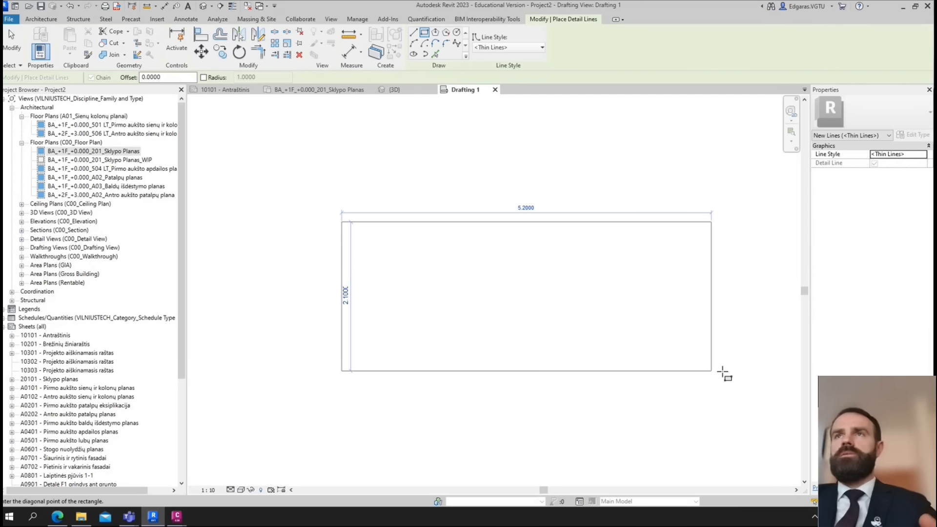
{"action": "left_click", "coordinate": [697, 357]}
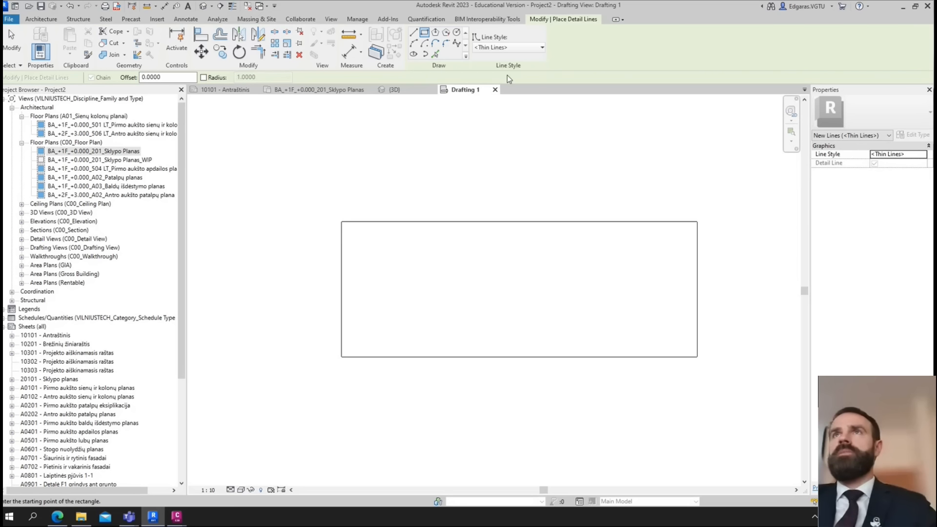
- Draw a vertical and a horizontal detail line, about 5.6 m long, across the rectangle's left and lower edges in line style 04.3-CENTER-025-D
{"action": "left_click", "coordinate": [542, 47]}
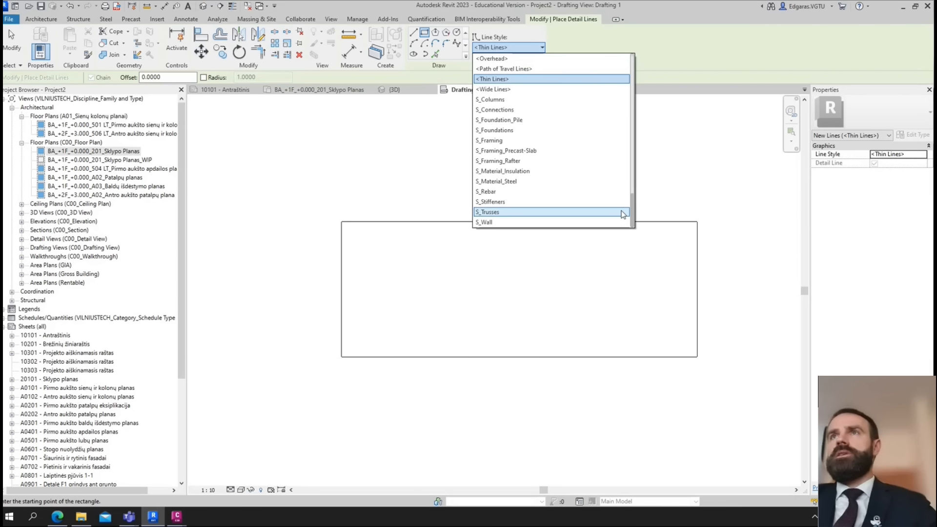
{"action": "left_click_drag", "start_coordinate": [636, 213], "coordinate": [640, 115]}
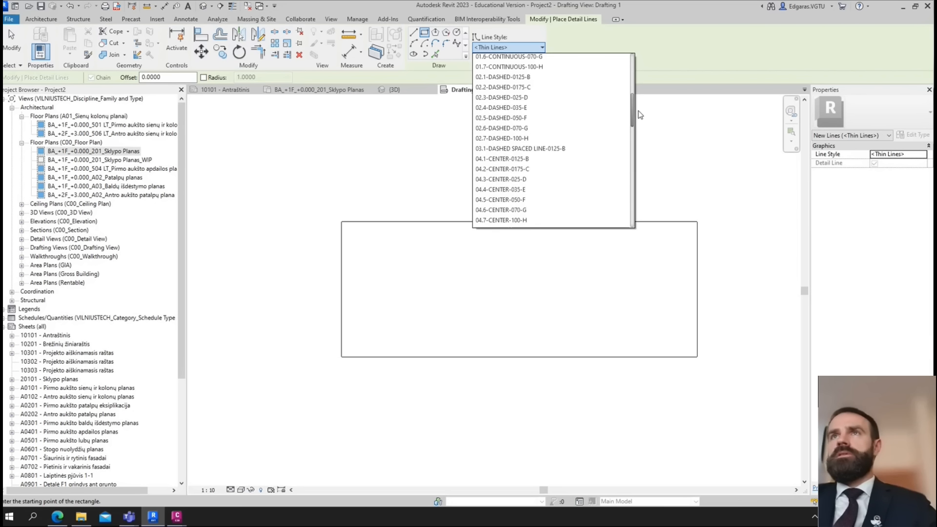
{"action": "left_click", "coordinate": [507, 179]}
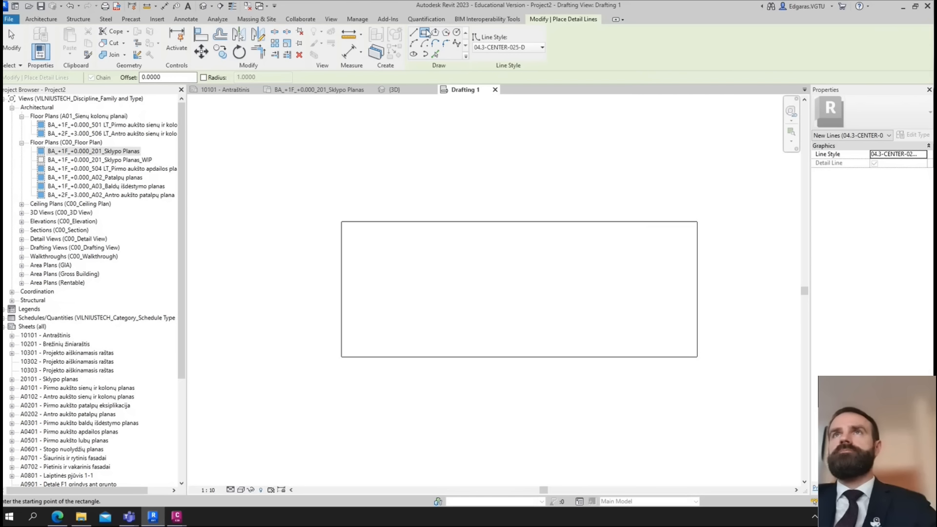
{"action": "left_click", "coordinate": [414, 32]}
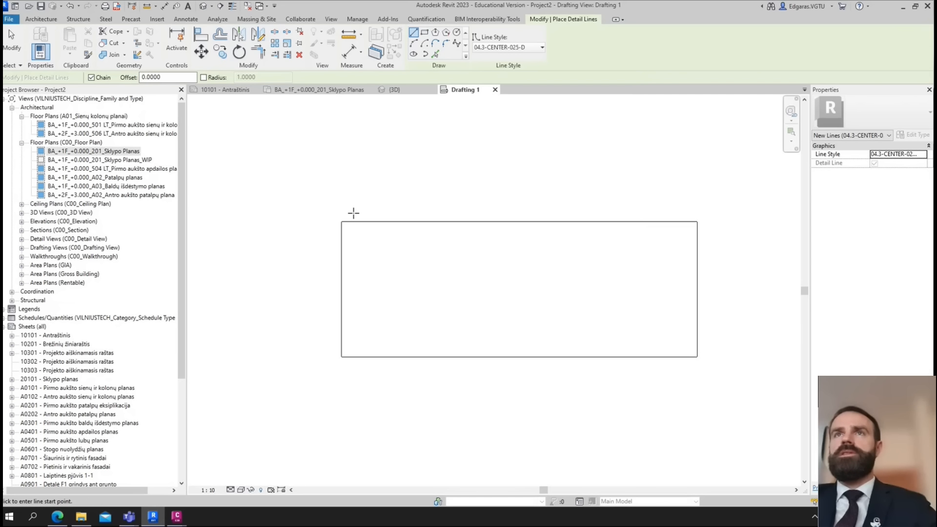
{"action": "left_click", "coordinate": [358, 374]}
{"action": "key", "text": "Escape"}
{"action": "left_click", "coordinate": [323, 345]}
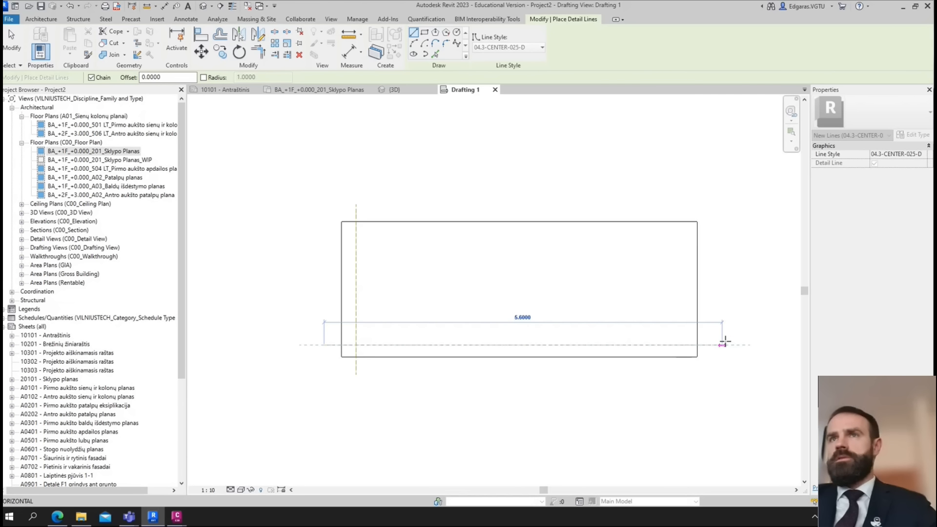
{"action": "left_click", "coordinate": [722, 345]}
{"action": "key", "text": "Escape"}
- Draw two more vertical centre lines about 2.4 m long, spaced evenly to the right of the first one
{"action": "left_click", "coordinate": [414, 205]}
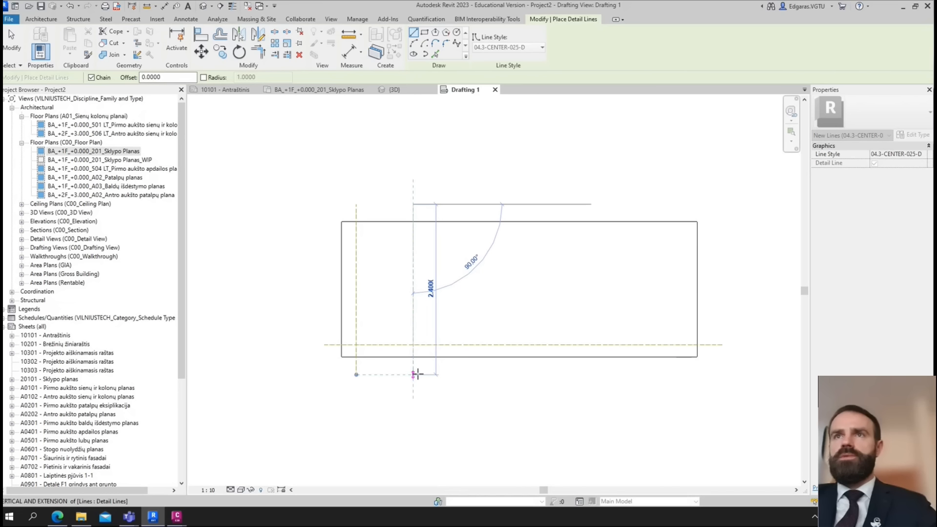
{"action": "left_click", "coordinate": [413, 374]}
{"action": "key", "text": "Escape"}
{"action": "left_click", "coordinate": [469, 204]}
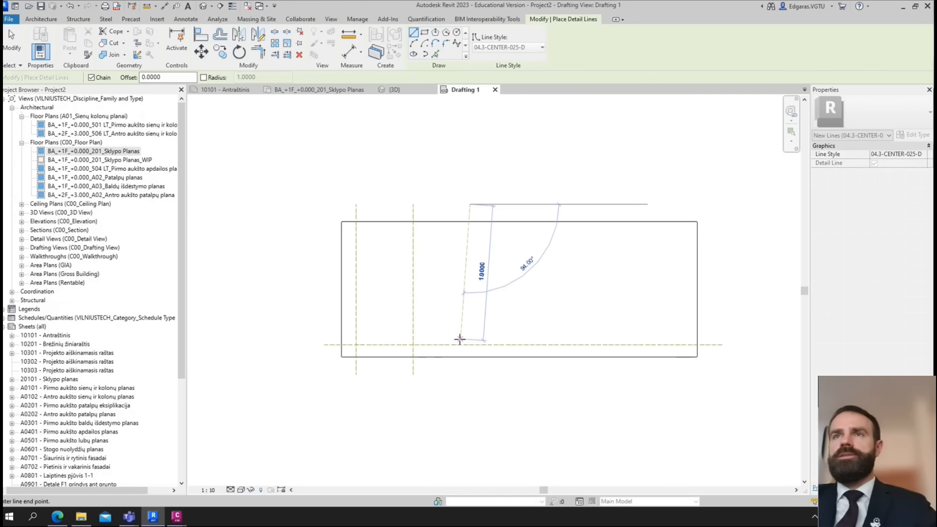
{"action": "left_click", "coordinate": [470, 374]}
{"action": "key", "text": "Escape"}
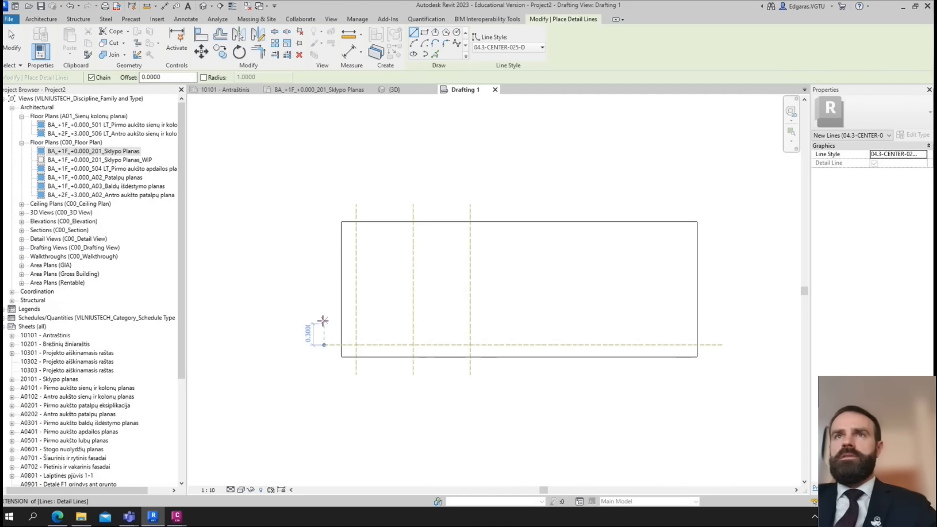
- Draw a second horizontal centre line about 0.3 m above the first one, and finish the detail lines
{"action": "left_click", "coordinate": [324, 323]}
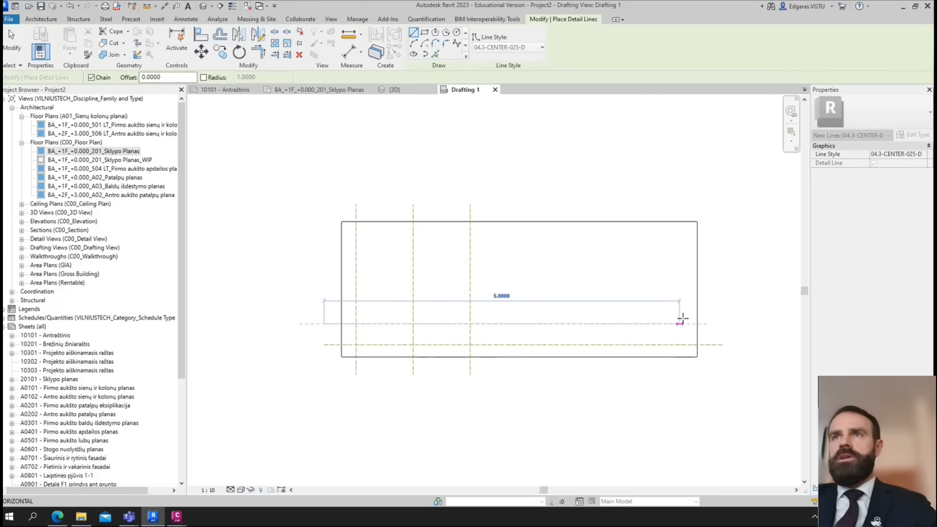
{"action": "left_click", "coordinate": [720, 324]}
{"action": "key", "text": "Escape"}
{"action": "key", "text": "Escape"}
{"action": "scroll", "coordinate": [423, 254], "scroll_direction": "down", "scroll_amount": 1}
{"action": "middle_click_drag", "start_coordinate": [477, 180], "coordinate": [462, 207]}
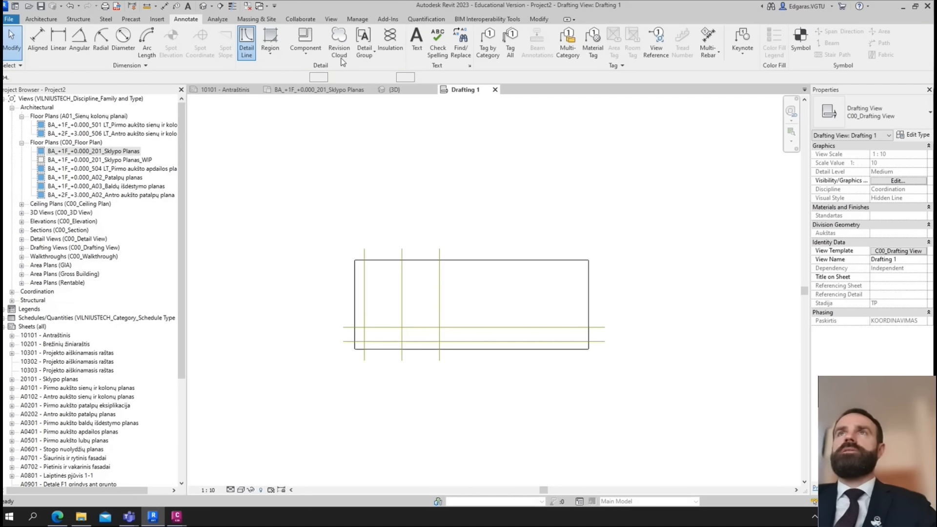
- Start new detail lines, browse the available line styles and choose 04.3-CENTER-025-D
{"action": "left_click", "coordinate": [247, 40]}
{"action": "left_click", "coordinate": [541, 47]}
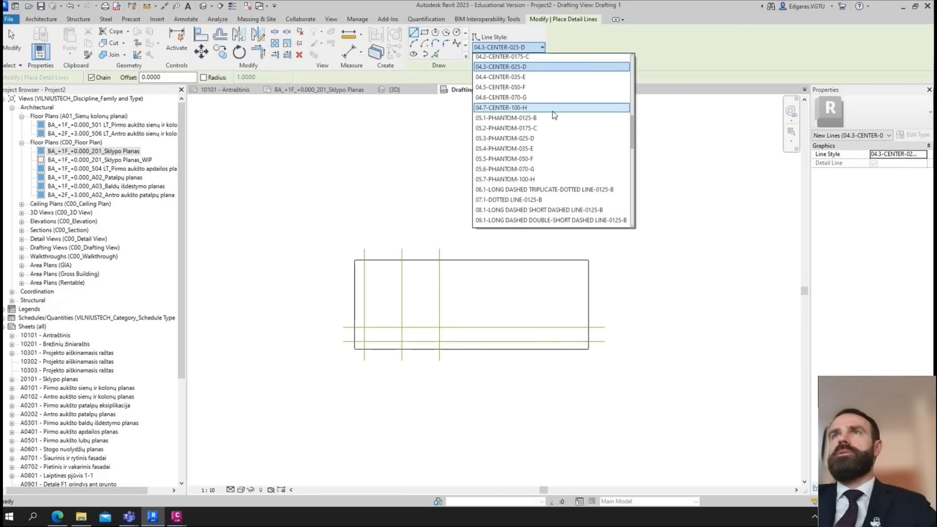
{"action": "scroll", "coordinate": [631, 126], "scroll_direction": "down", "scroll_amount": 2}
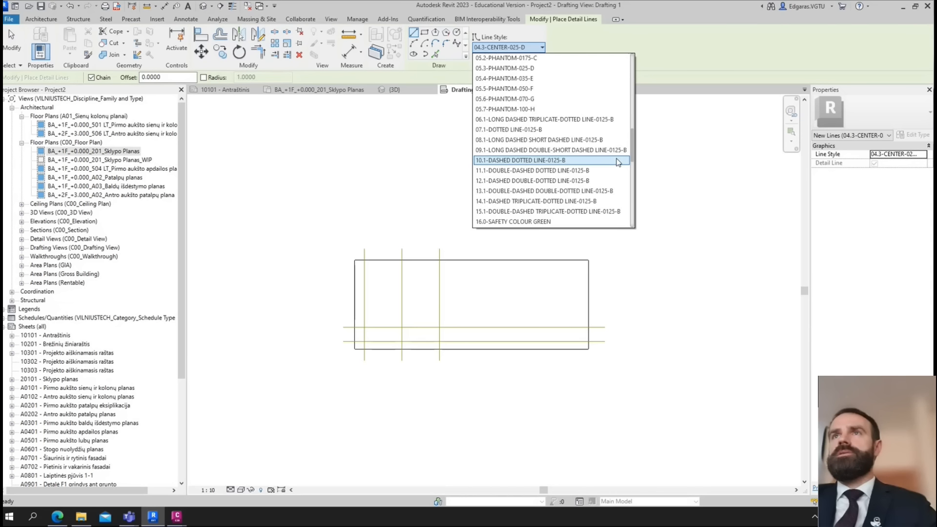
{"action": "scroll", "coordinate": [632, 137], "scroll_direction": "up", "scroll_amount": 8}
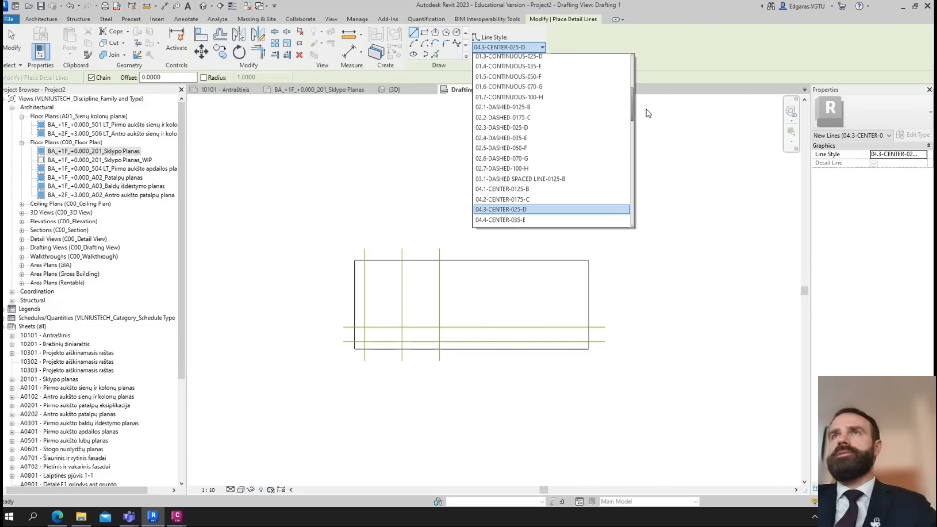
{"action": "scroll", "coordinate": [650, 100], "scroll_direction": "up", "scroll_amount": 3}
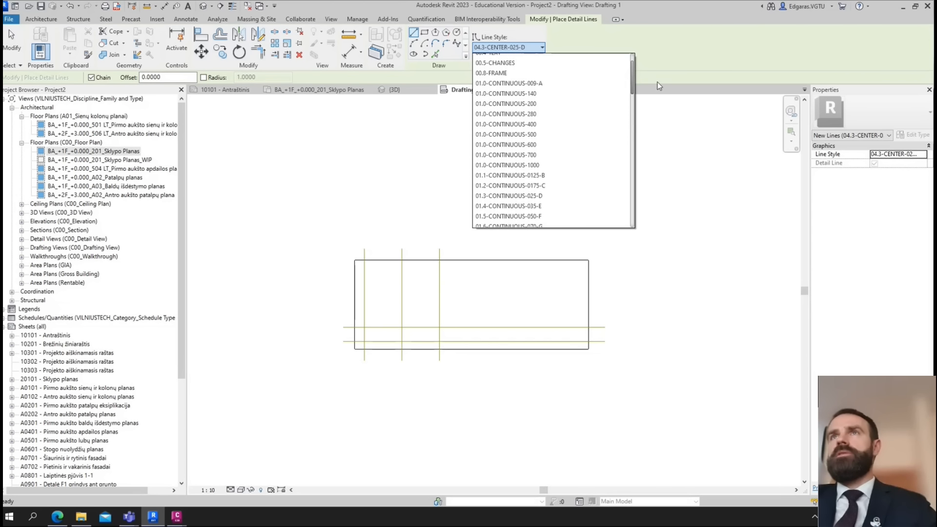
{"action": "scroll", "coordinate": [654, 107], "scroll_direction": "down", "scroll_amount": 10}
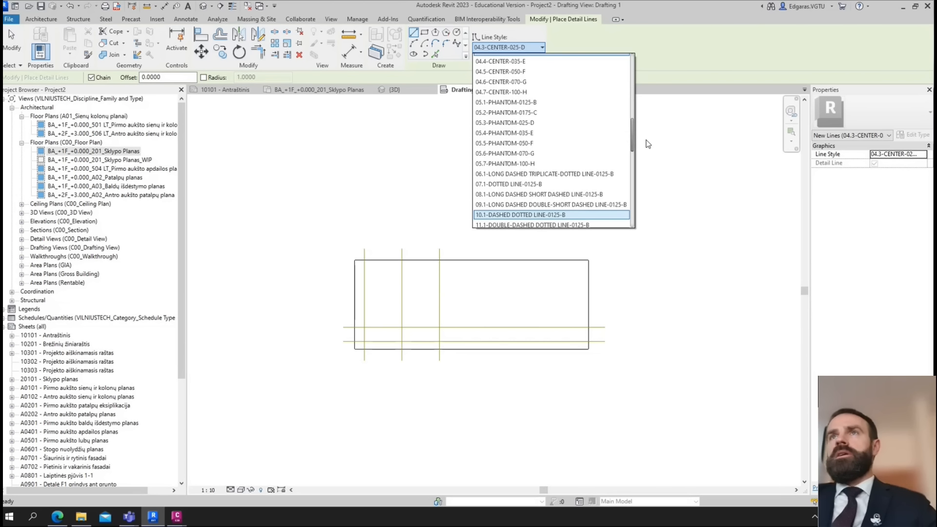
{"action": "scroll", "coordinate": [648, 143], "scroll_direction": "down", "scroll_amount": 2}
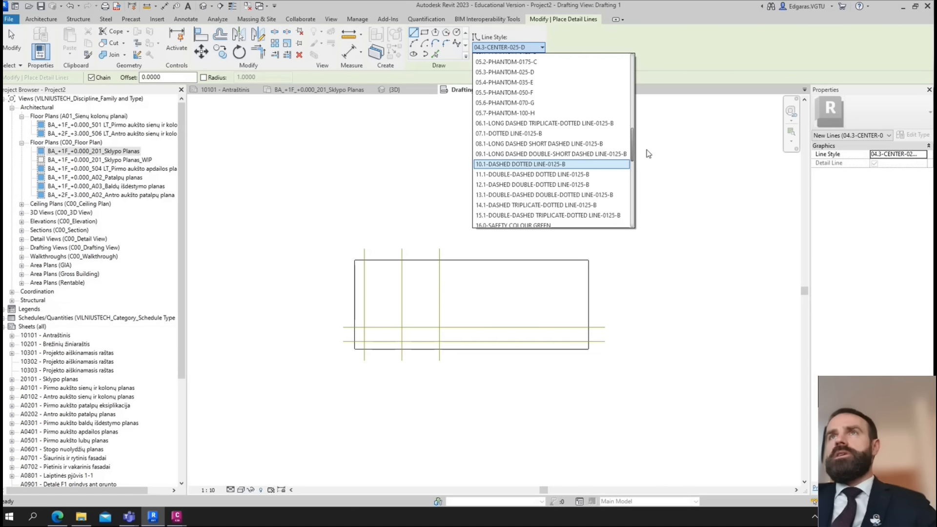
{"action": "scroll", "coordinate": [649, 149], "scroll_direction": "up", "scroll_amount": 3}
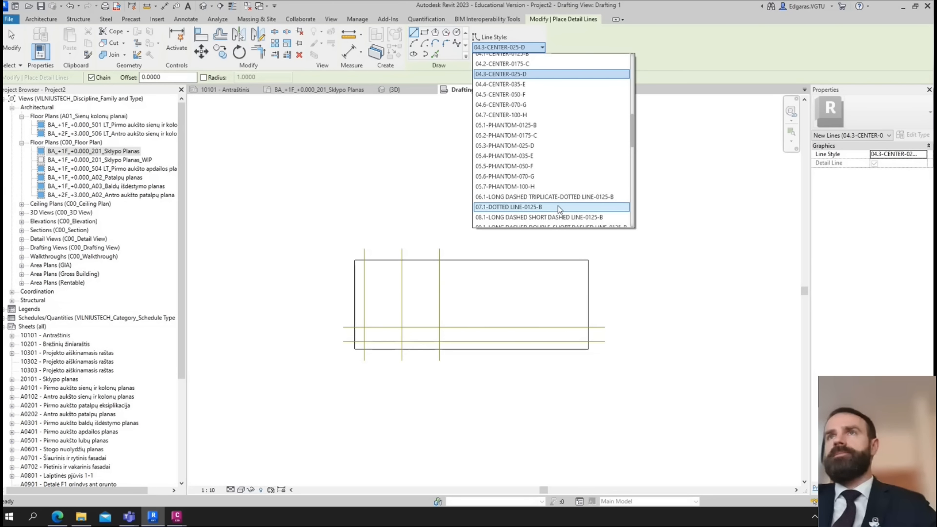
{"action": "scroll", "coordinate": [542, 170], "scroll_direction": "up", "scroll_amount": 3}
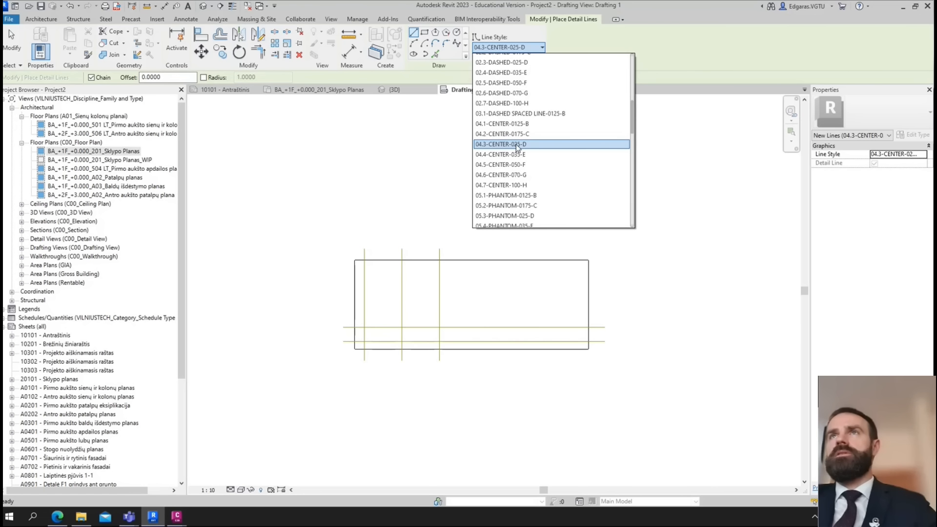
{"action": "left_click", "coordinate": [518, 145]}
- Draw a large outer rectangle about 11.1 m wide around the whole sketch, and finish the detail lines
{"action": "left_click", "coordinate": [425, 32]}
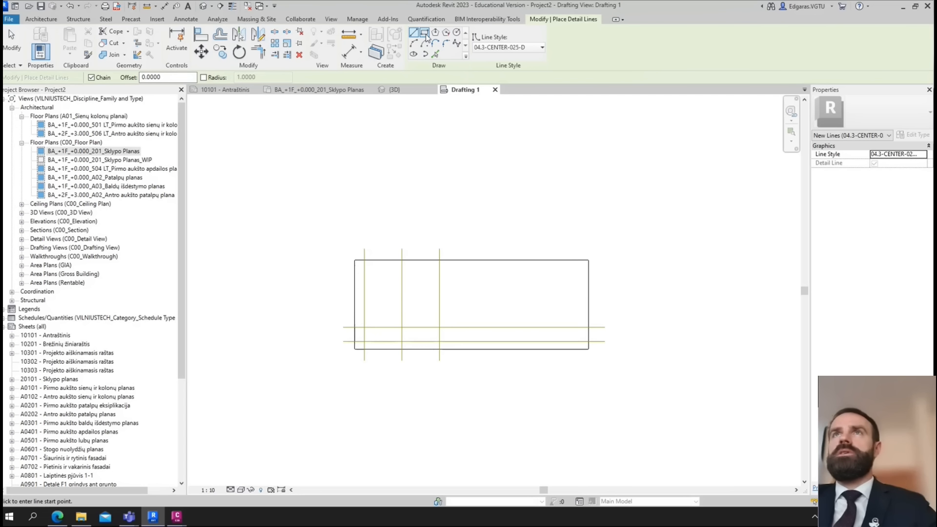
{"action": "left_click", "coordinate": [220, 116]}
{"action": "left_click", "coordinate": [739, 444]}
{"action": "key", "text": "Escape"}
{"action": "key", "text": "Escape"}
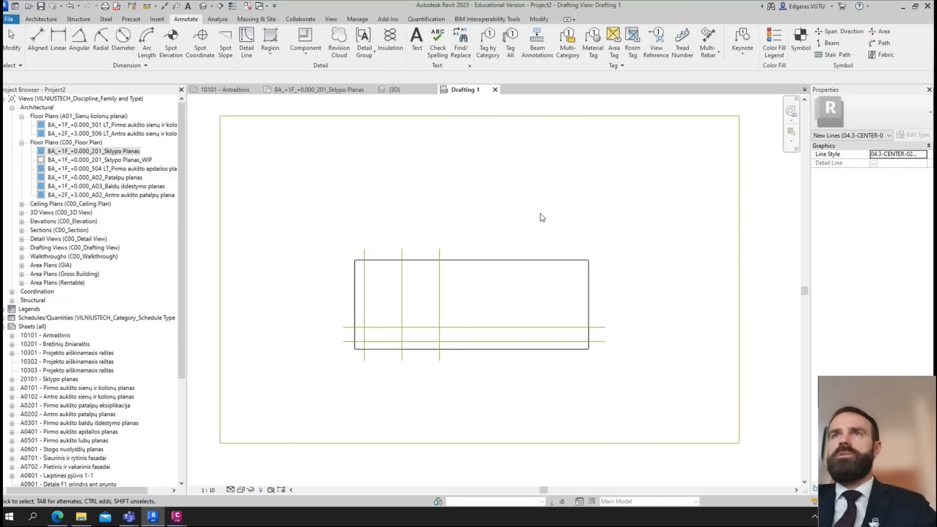
{"action": "left_click", "coordinate": [246, 42]}
{"action": "left_click", "coordinate": [424, 33]}
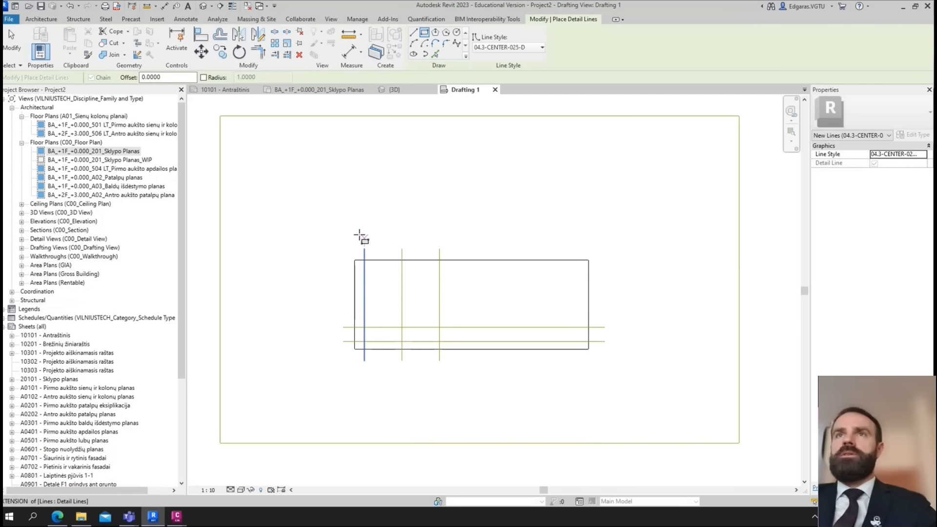
{"action": "left_click", "coordinate": [343, 242]}
{"action": "key", "text": "Escape"}
{"action": "key", "text": "Escape"}
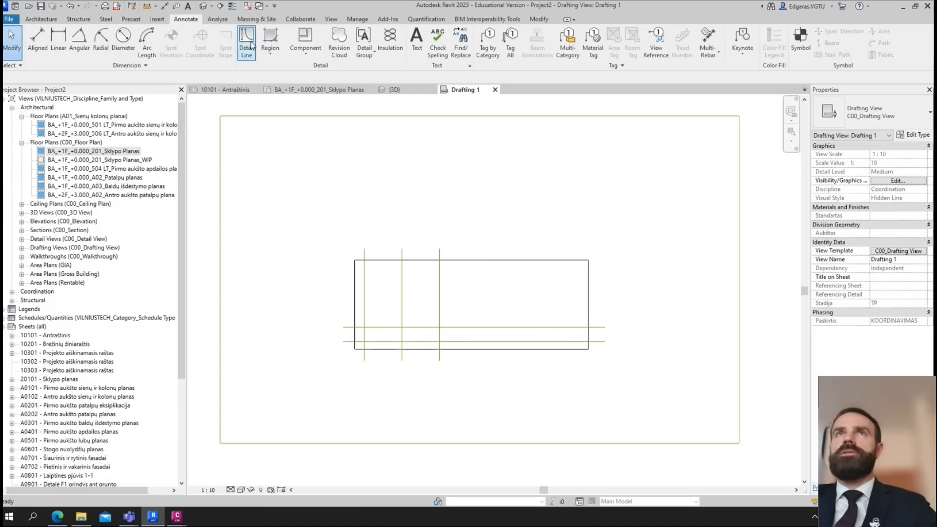
- Draw a rectangle about 0.4 m outside the building rectangle using the 01.3-CONTINUOUS-025-D detail line style
{"action": "key", "text": "d"}
{"action": "key", "text": "l"}
{"action": "left_click", "coordinate": [531, 48]}
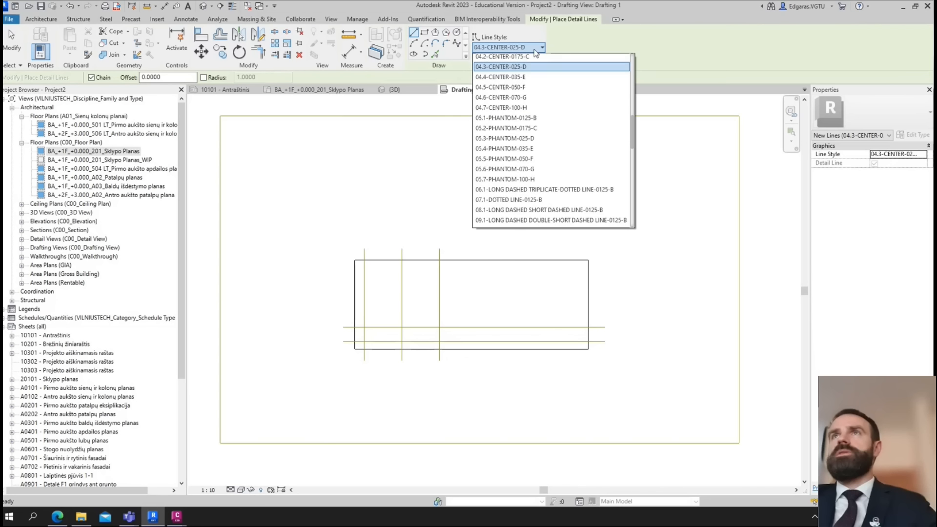
{"action": "left_click_drag", "start_coordinate": [635, 128], "coordinate": [641, 73]}
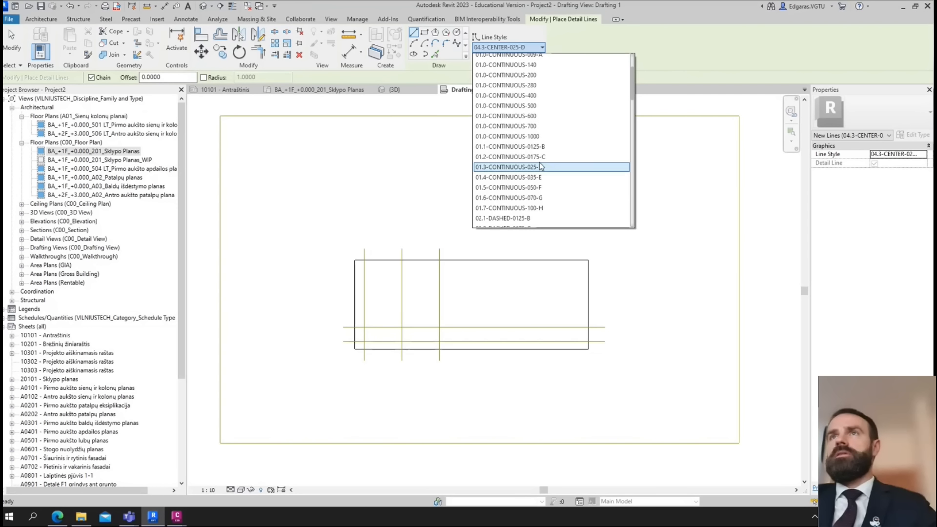
{"action": "scroll", "coordinate": [539, 169], "scroll_direction": "down", "scroll_amount": 2}
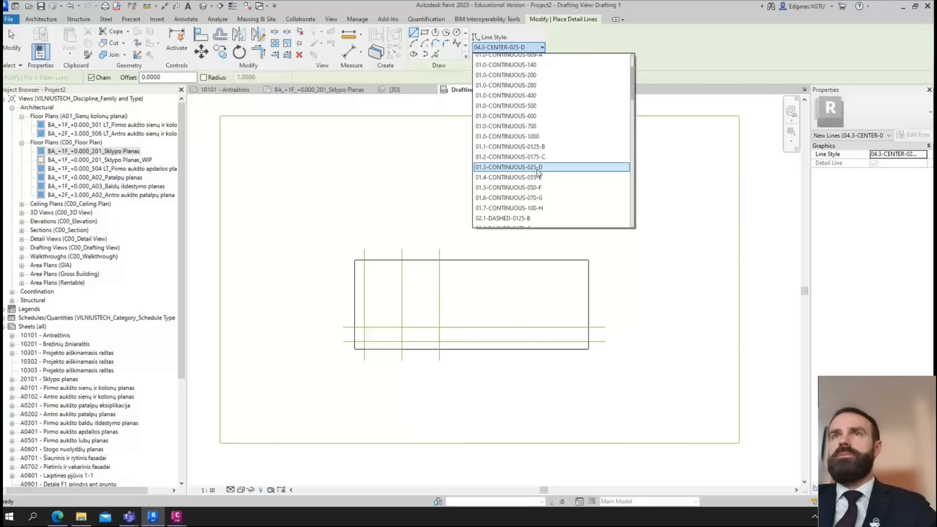
{"action": "left_click", "coordinate": [538, 167]}
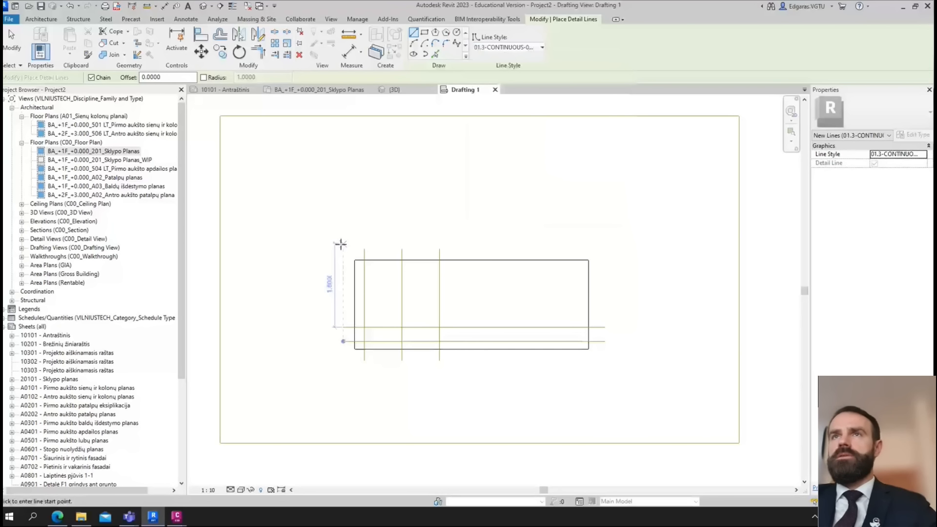
{"action": "left_click", "coordinate": [424, 33]}
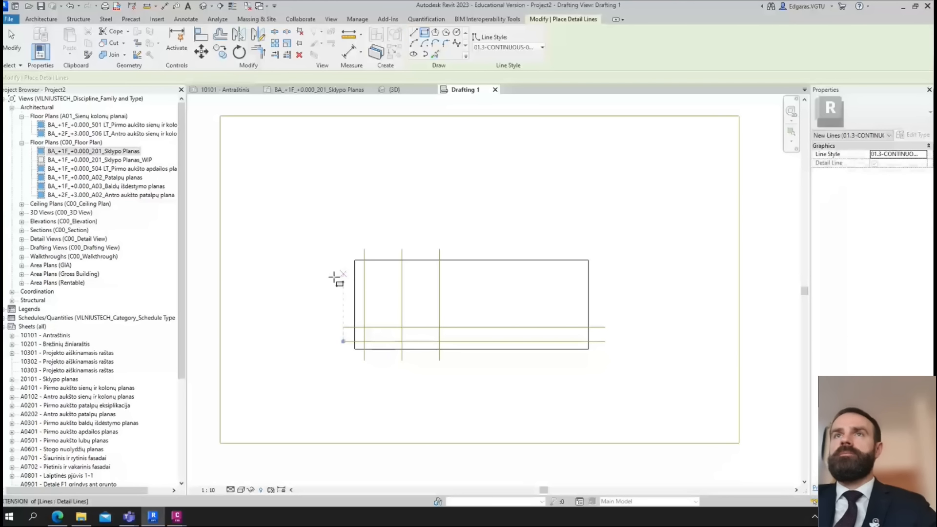
{"action": "left_click", "coordinate": [335, 238]}
{"action": "left_click", "coordinate": [605, 372]}
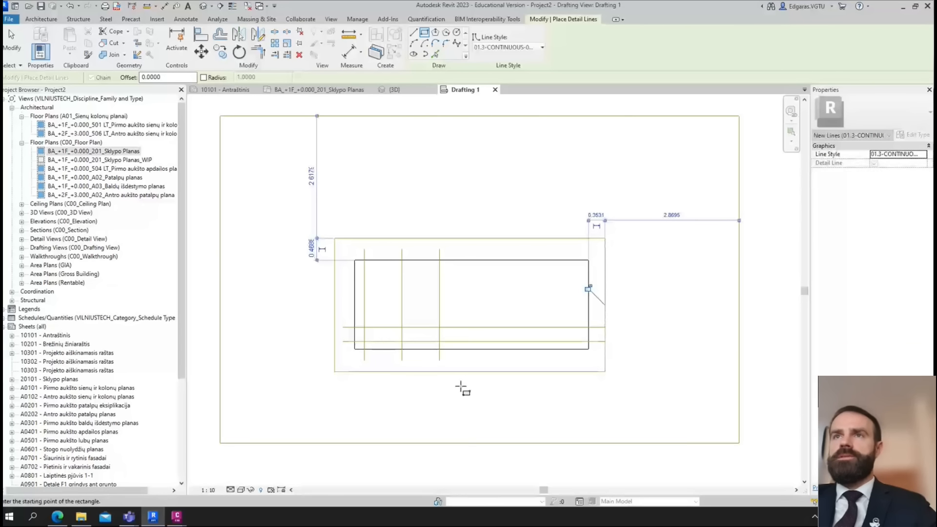
- Draw a connecting rectangle about 0.6 by 1.5 m down to the outer boundary, and a full-width strip about 1.25 m high beneath that boundary
{"action": "left_click", "coordinate": [469, 373]}
{"action": "left_click", "coordinate": [498, 443]}
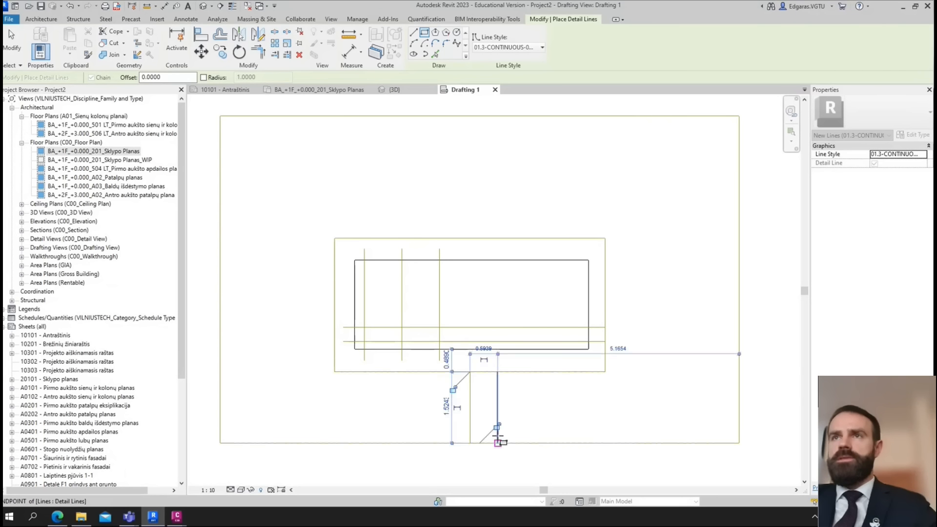
{"action": "scroll", "coordinate": [571, 408], "scroll_direction": "down", "scroll_amount": 3}
{"action": "left_click", "coordinate": [320, 328]}
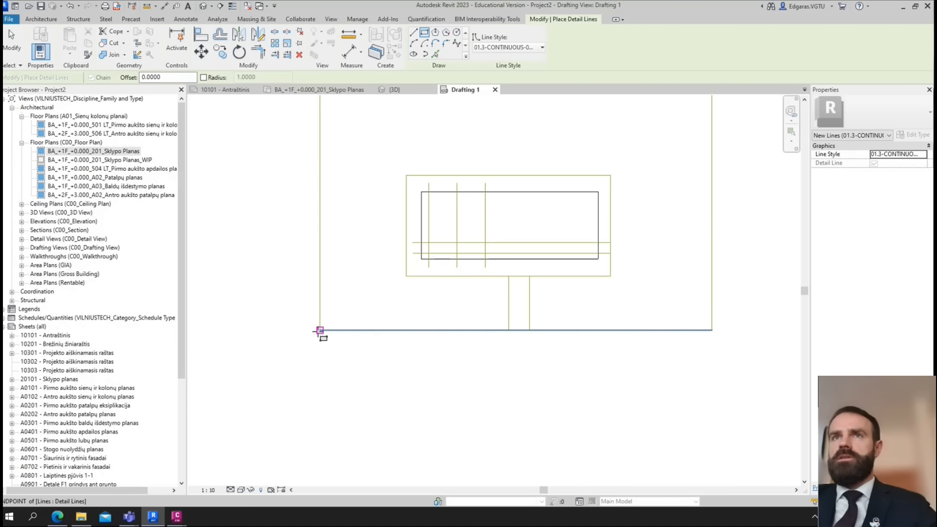
{"action": "left_click", "coordinate": [713, 374]}
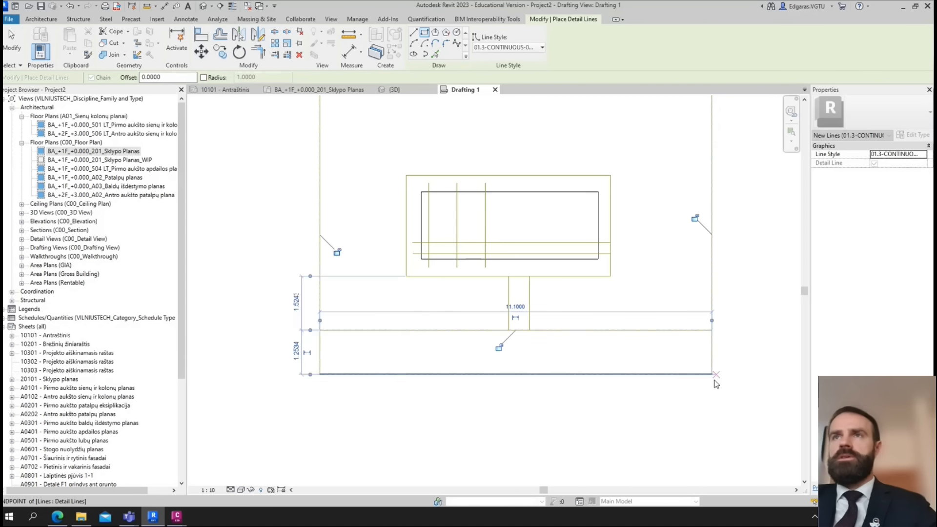
{"action": "middle_click_drag", "start_coordinate": [390, 401], "coordinate": [359, 447]}
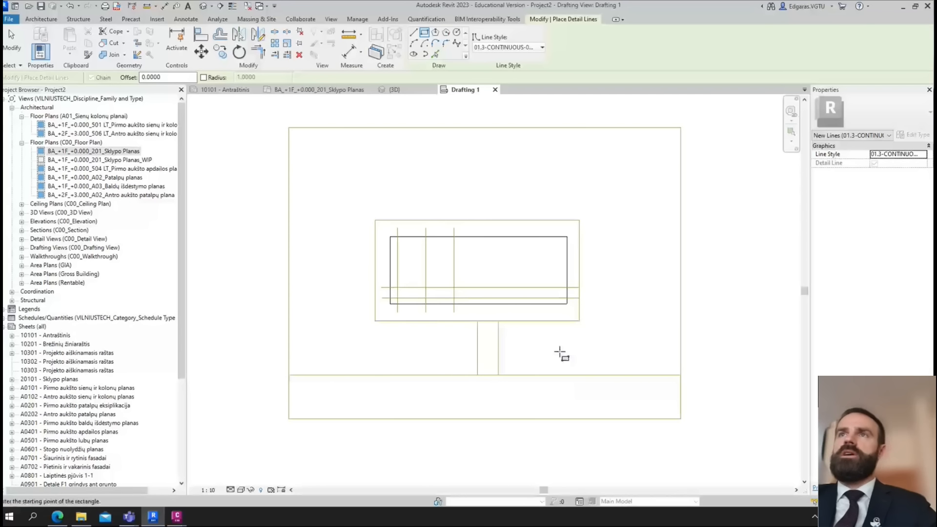
- Draw two smaller detail-line rectangles inside the outer boundary, one near its upper-right corner and one near its upper-left corner
{"action": "scroll", "coordinate": [633, 181], "scroll_direction": "up", "scroll_amount": 1}
{"action": "left_click", "coordinate": [606, 147]}
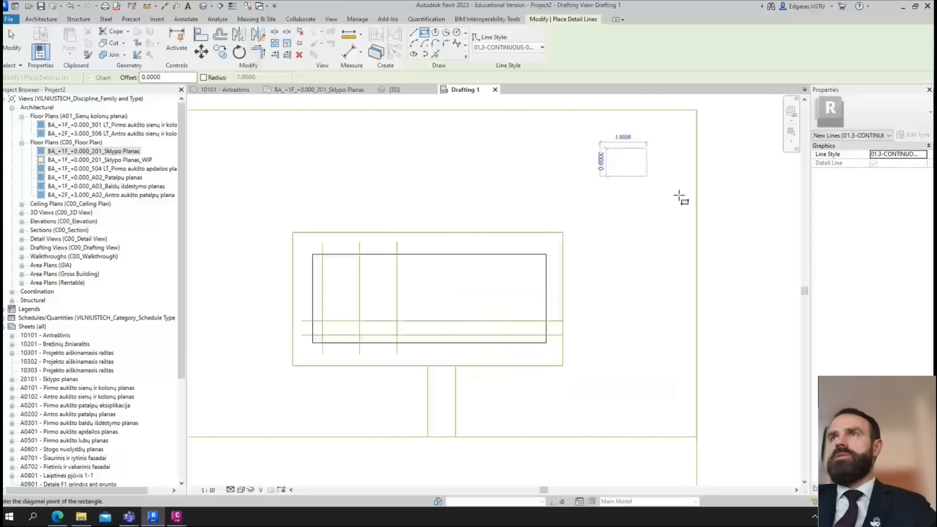
{"action": "left_click", "coordinate": [685, 242]}
{"action": "middle_click_drag", "start_coordinate": [190, 151], "coordinate": [375, 155]}
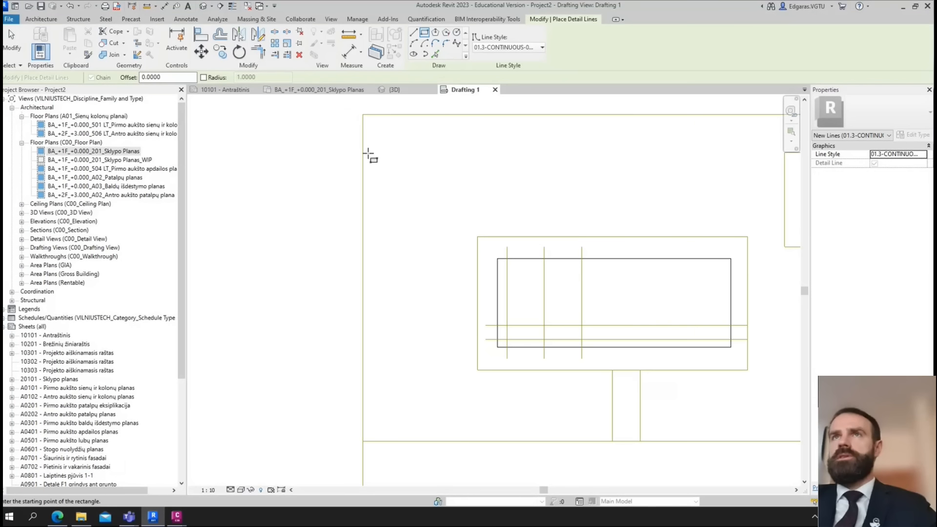
{"action": "left_click", "coordinate": [374, 129]}
{"action": "left_click", "coordinate": [486, 201]}
{"action": "scroll", "coordinate": [423, 164], "scroll_direction": "down", "scroll_amount": 1}
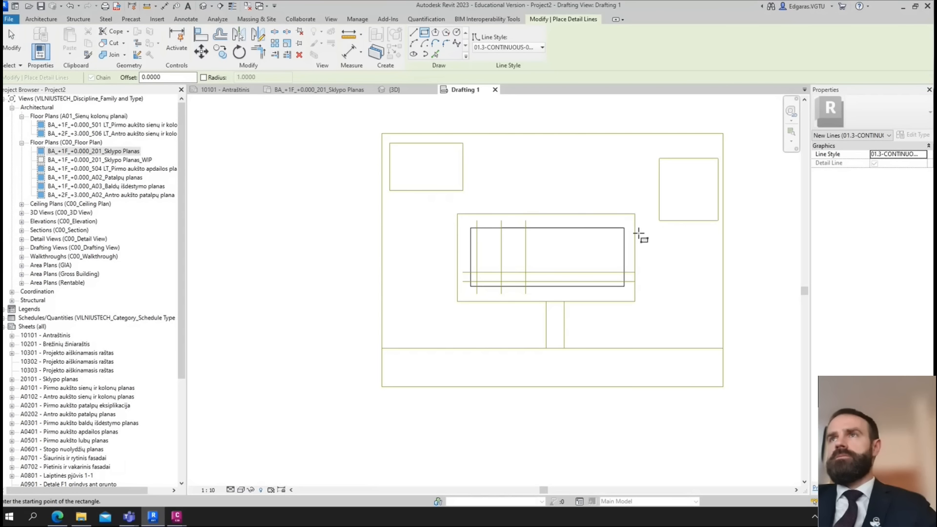
- Draw a rectangle about 5.2 by 1.5 m from the connecting strip's upper-right corner to the outer boundary's right side
{"action": "scroll", "coordinate": [683, 323], "scroll_direction": "up", "scroll_amount": 1}
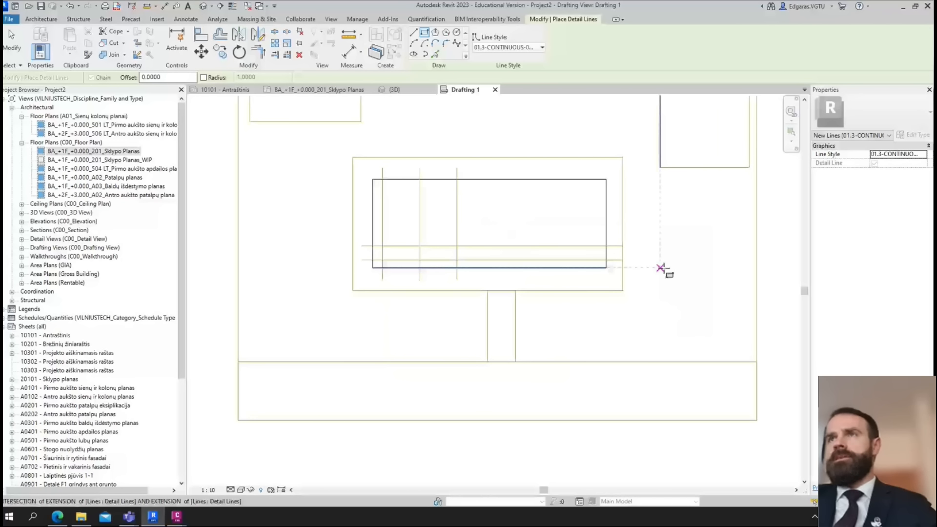
{"action": "scroll", "coordinate": [649, 317], "scroll_direction": "up", "scroll_amount": 1}
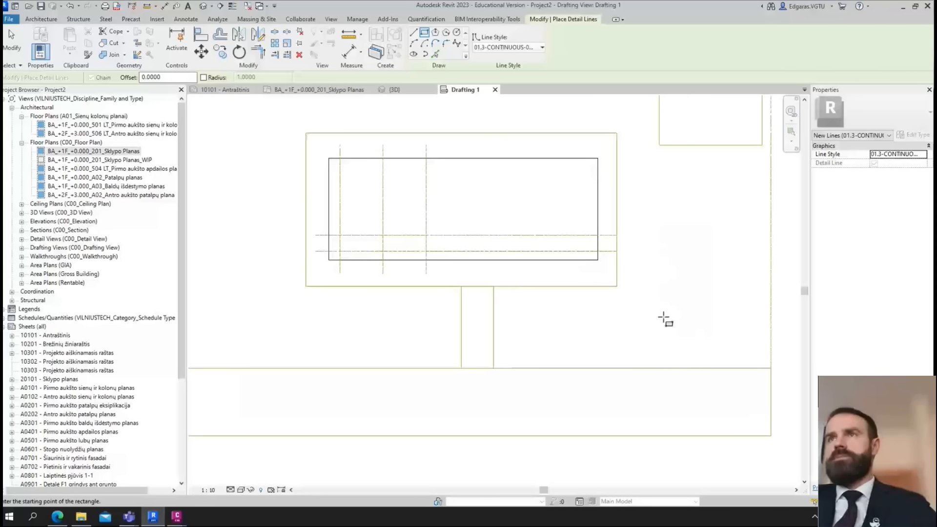
{"action": "left_click", "coordinate": [495, 288]}
{"action": "left_click", "coordinate": [772, 371]}
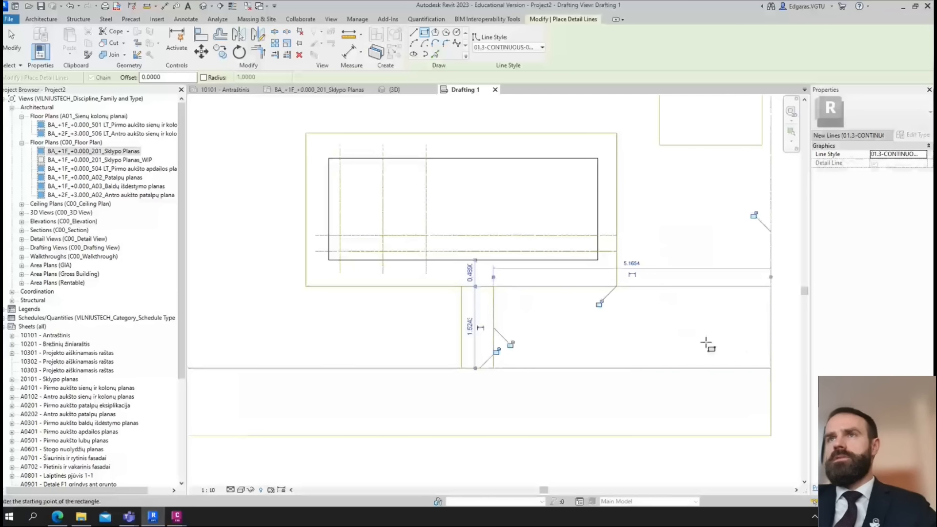
- Draw three small detail-line rectangles about 0.2 by 0.4 m just right of the connecting strip, two above and one below, and finish the detail lines
{"action": "scroll", "coordinate": [580, 348], "scroll_direction": "up", "scroll_amount": 1}
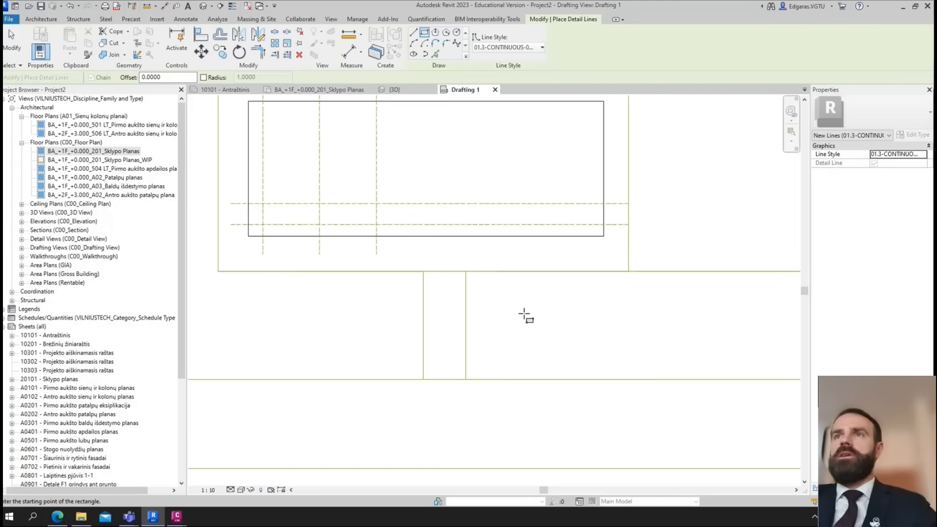
{"action": "left_click", "coordinate": [495, 289]}
{"action": "left_click", "coordinate": [507, 313]}
{"action": "scroll", "coordinate": [544, 326], "scroll_direction": "up", "scroll_amount": 1}
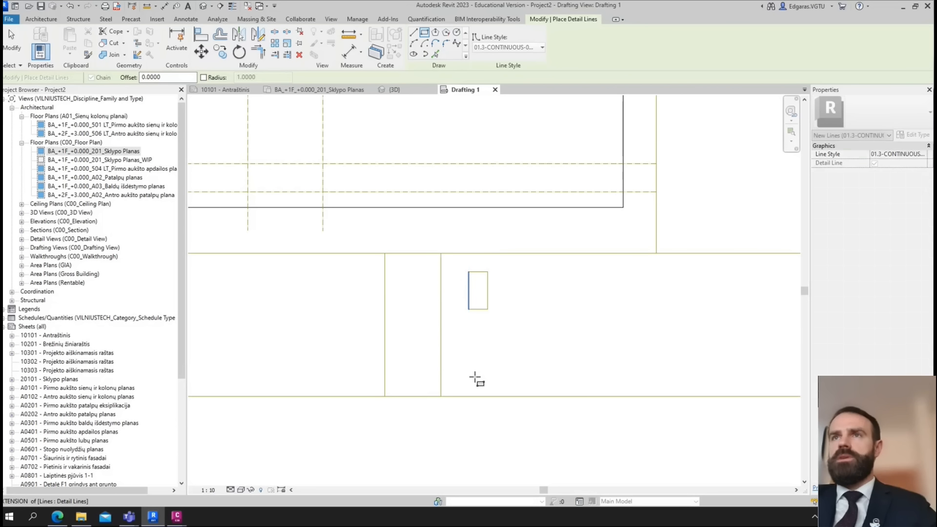
{"action": "left_click", "coordinate": [468, 349]}
{"action": "left_click", "coordinate": [484, 382]}
{"action": "left_click", "coordinate": [504, 272]}
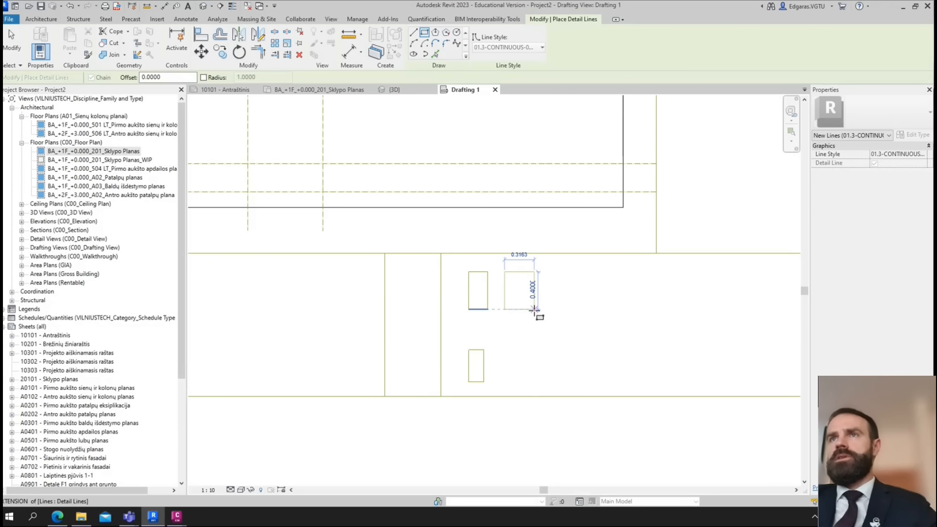
{"action": "left_click", "coordinate": [524, 309]}
{"action": "key", "text": "Escape"}
{"action": "key", "text": "Escape"}
- Copy the entire drafting sketch and paste it into the BA_+1F_+0.000_201_Sklypo Planas view just below the site's southern edge
{"action": "scroll", "coordinate": [586, 312], "scroll_direction": "down", "scroll_amount": 5}
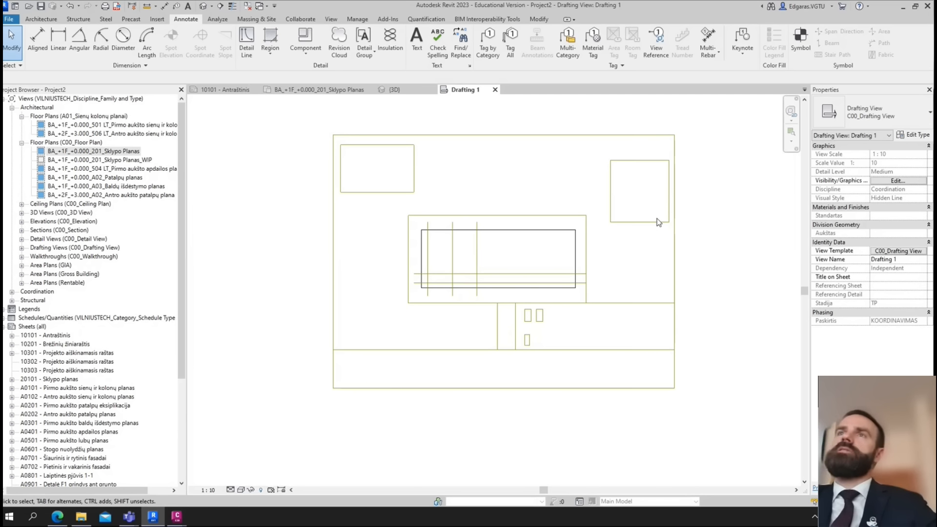
{"action": "middle_click_drag", "start_coordinate": [617, 265], "coordinate": [593, 286]}
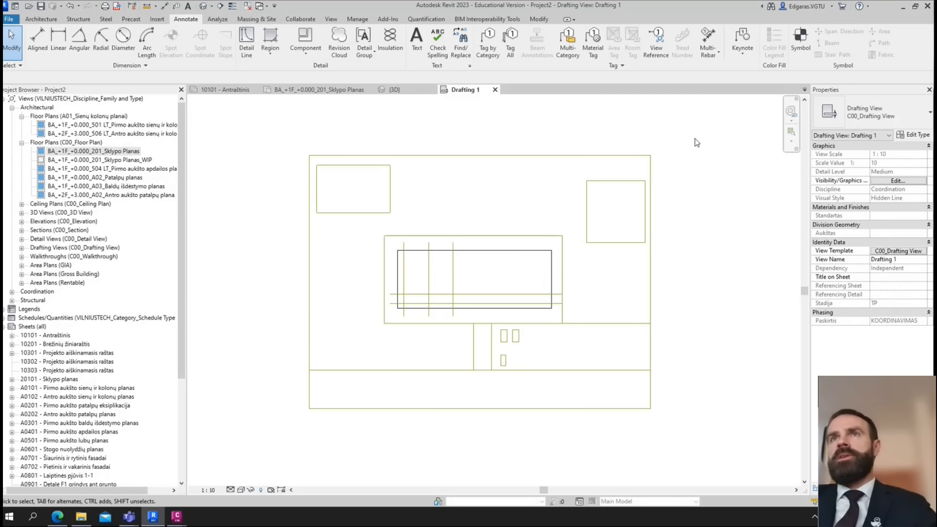
{"action": "left_click_drag", "start_coordinate": [696, 142], "coordinate": [280, 429]}
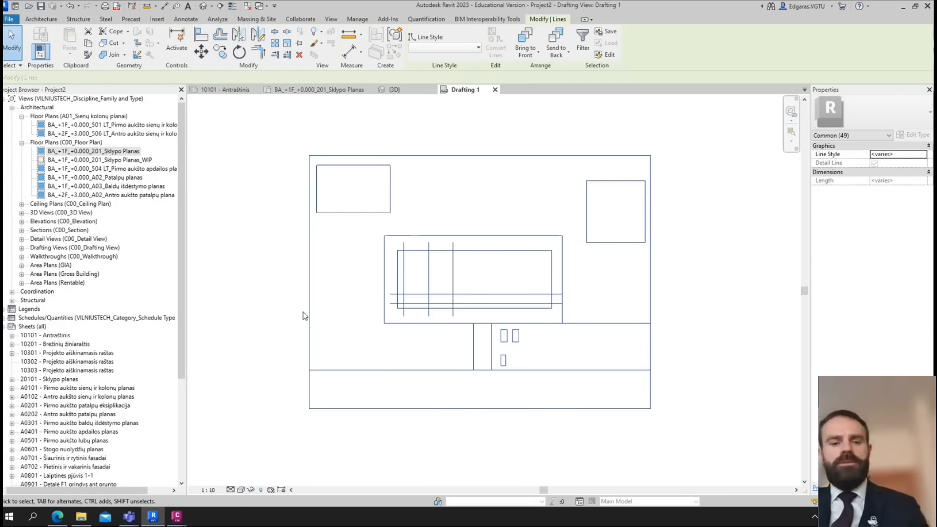
{"action": "left_click", "coordinate": [322, 92]}
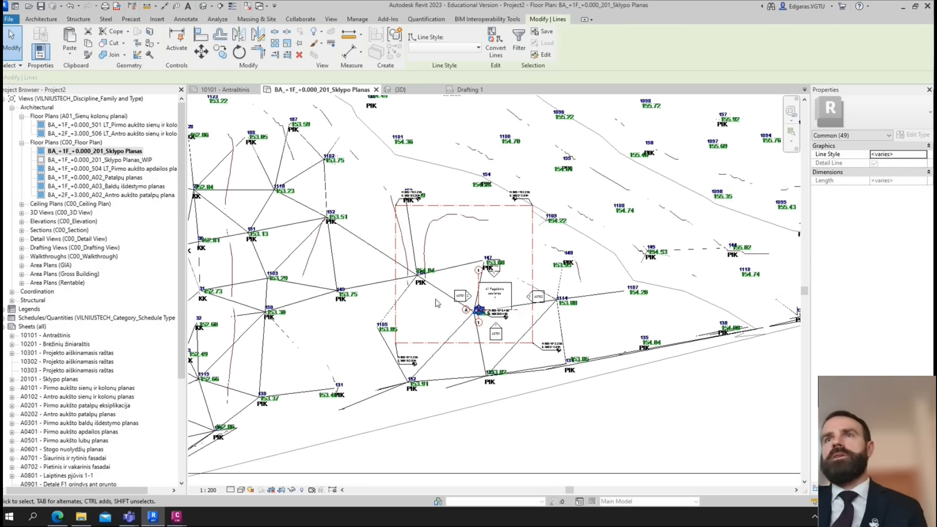
{"action": "scroll", "coordinate": [436, 303], "scroll_direction": "down", "scroll_amount": 6}
{"action": "left_click_drag", "start_coordinate": [594, 326], "coordinate": [550, 353]}
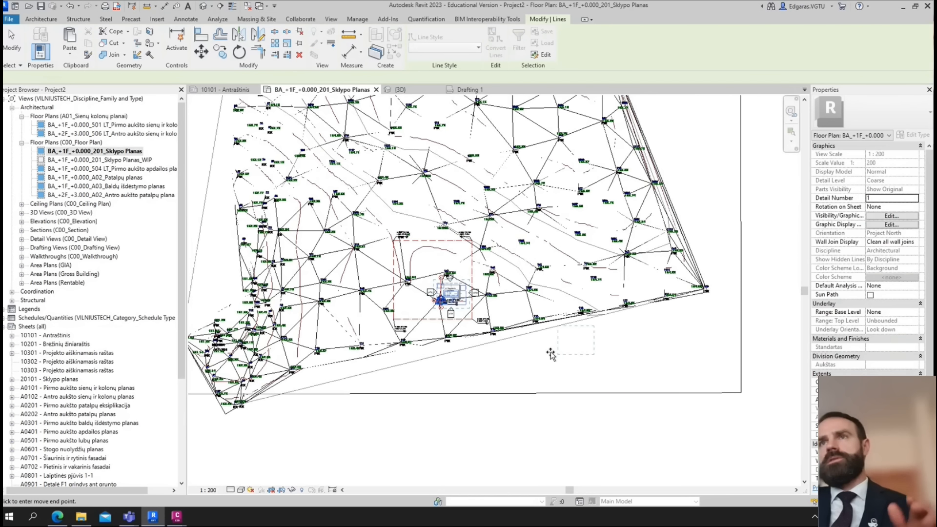
{"action": "left_click", "coordinate": [550, 354]}
{"action": "scroll", "coordinate": [540, 372], "scroll_direction": "up", "scroll_amount": 4}
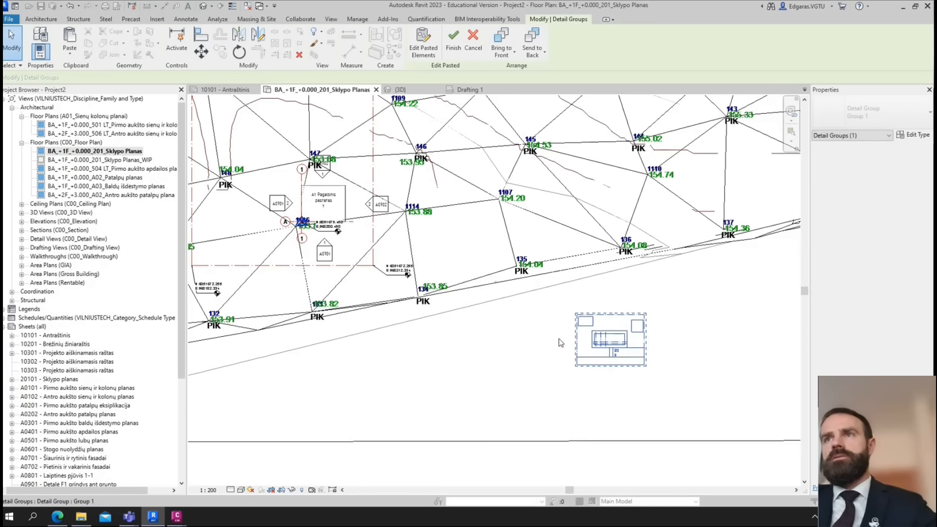
- Move the pasted sketch by its lower-left corner onto the topography between survey points 1114, 1107, 134 and 135
{"action": "left_click", "coordinate": [201, 51]}
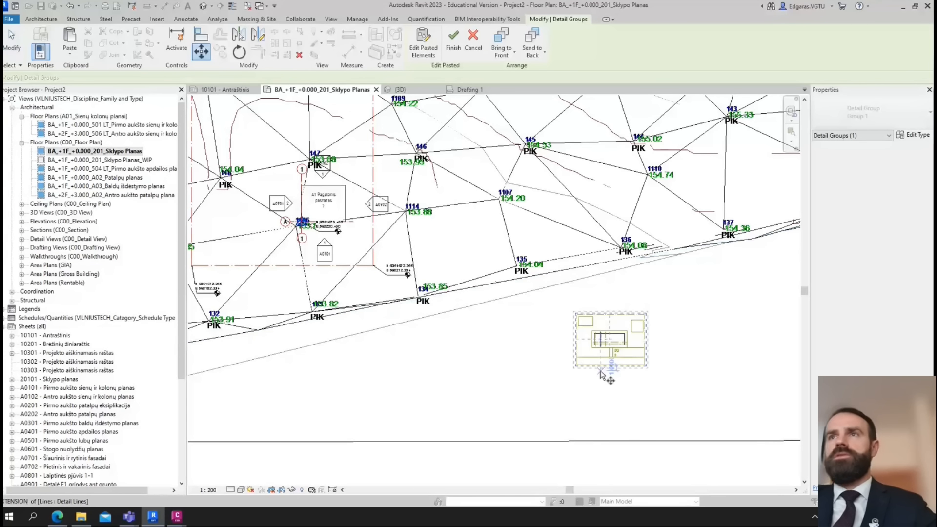
{"action": "left_click", "coordinate": [576, 365]}
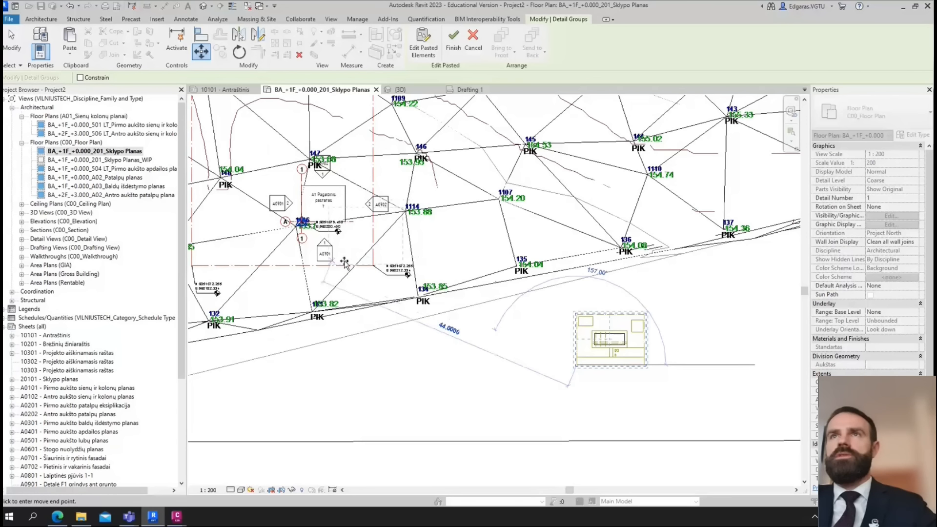
{"action": "left_click", "coordinate": [432, 254]}
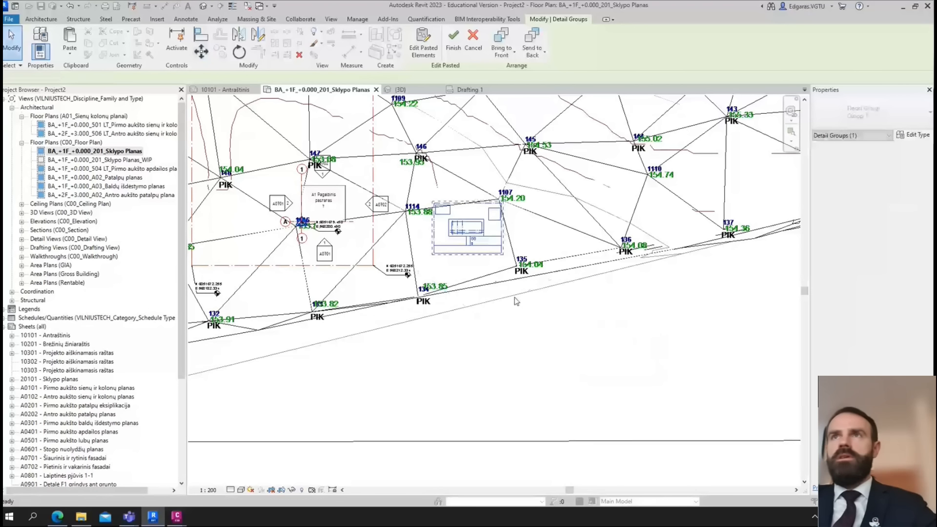
{"action": "key", "text": "Escape"}
- Create grids by picking the three vertical and two horizontal dash-dot lines of the pasted sketch
{"action": "scroll", "coordinate": [527, 299], "scroll_direction": "up", "scroll_amount": 8}
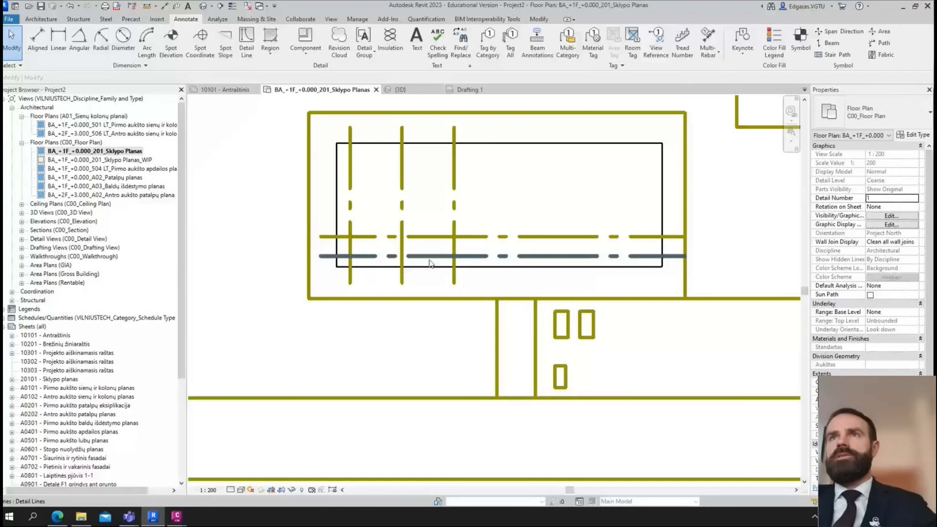
{"action": "scroll", "coordinate": [430, 263], "scroll_direction": "down", "scroll_amount": 3}
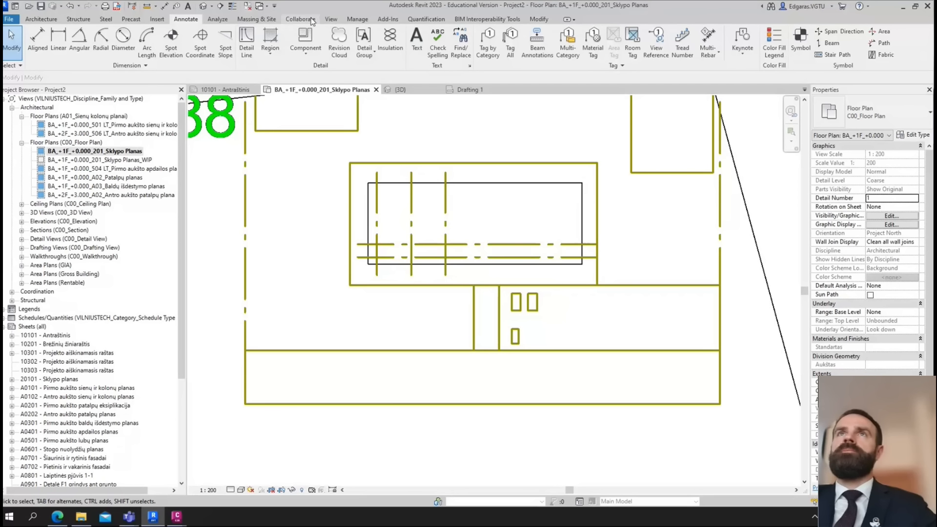
{"action": "left_click", "coordinate": [312, 19]}
{"action": "left_click", "coordinate": [197, 22]}
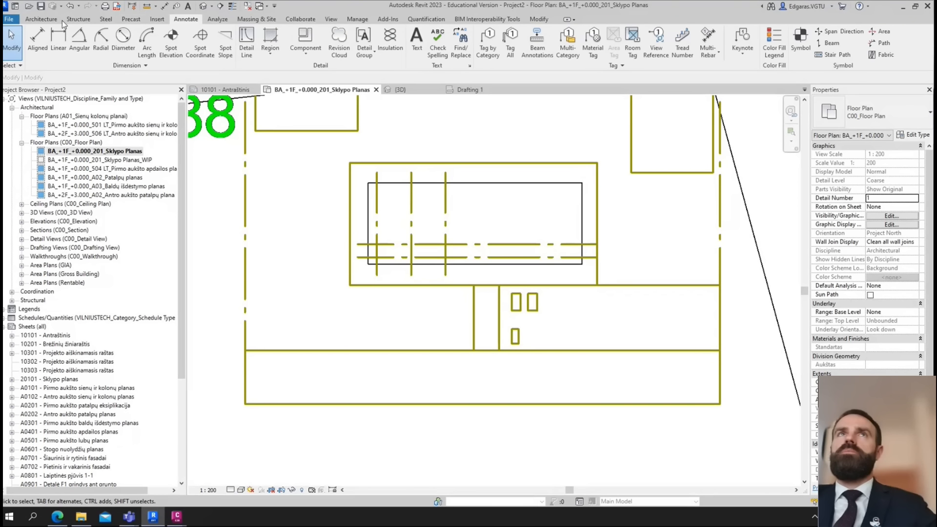
{"action": "left_click", "coordinate": [42, 20]}
{"action": "left_click", "coordinate": [711, 49]}
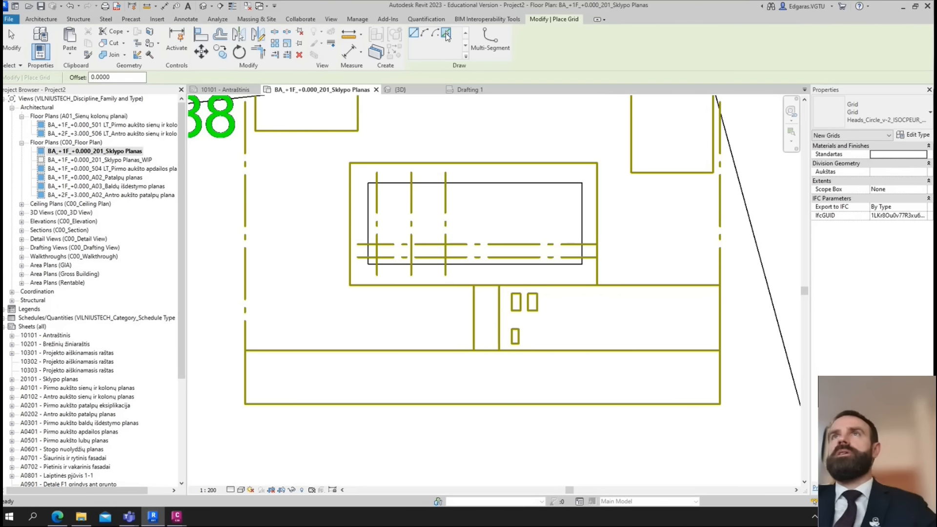
{"action": "left_click", "coordinate": [446, 210]}
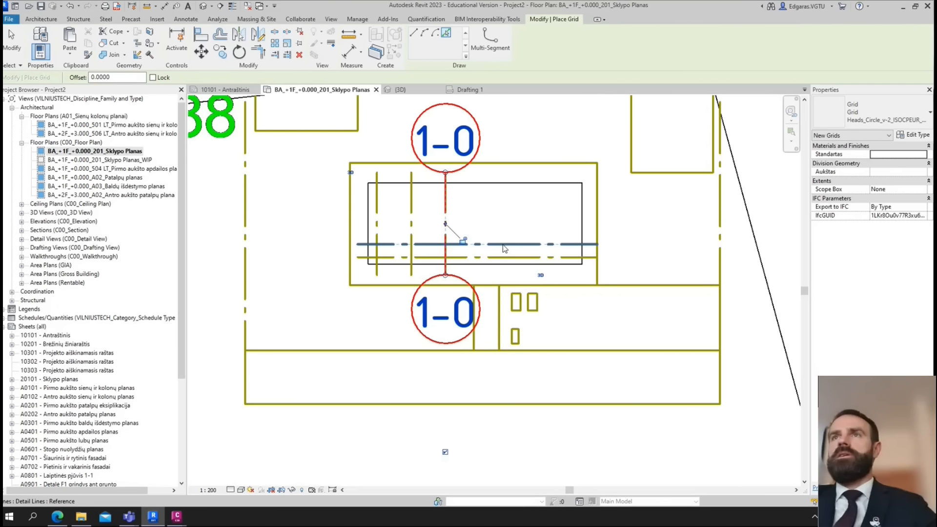
{"action": "left_click", "coordinate": [502, 245]}
{"action": "left_click", "coordinate": [412, 251]}
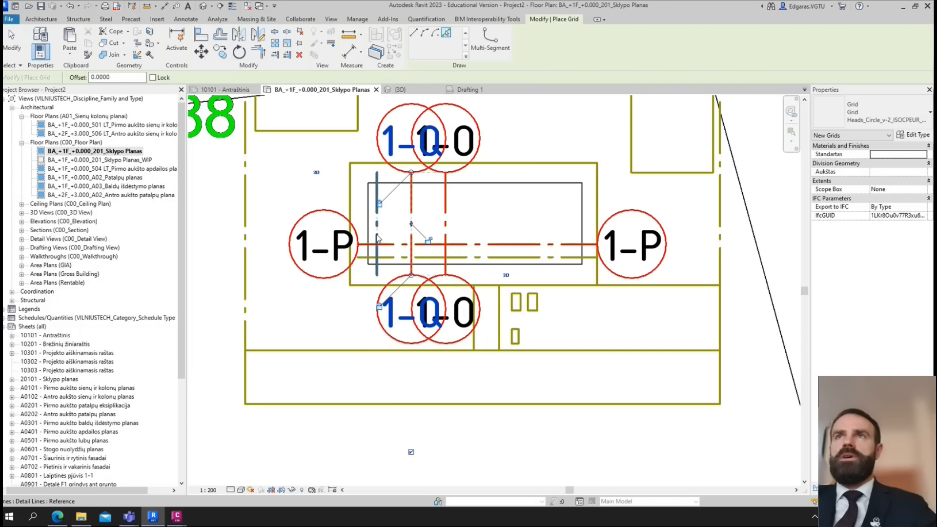
{"action": "left_click", "coordinate": [377, 251]}
{"action": "left_click", "coordinate": [558, 258]}
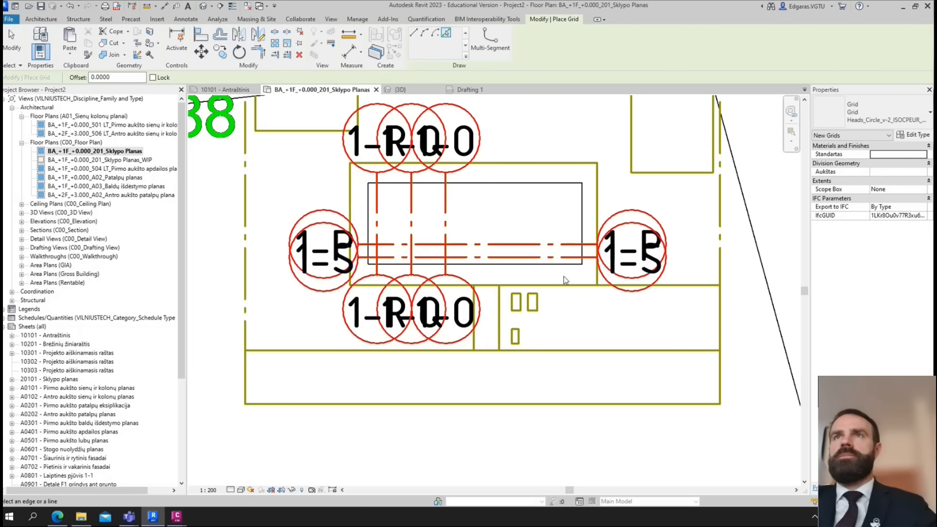
{"action": "key", "text": "Escape"}
- Try to create a property line by sketching in the site plan view
{"action": "scroll", "coordinate": [561, 209], "scroll_direction": "down", "scroll_amount": 1}
{"action": "scroll", "coordinate": [561, 210], "scroll_direction": "down", "scroll_amount": 5}
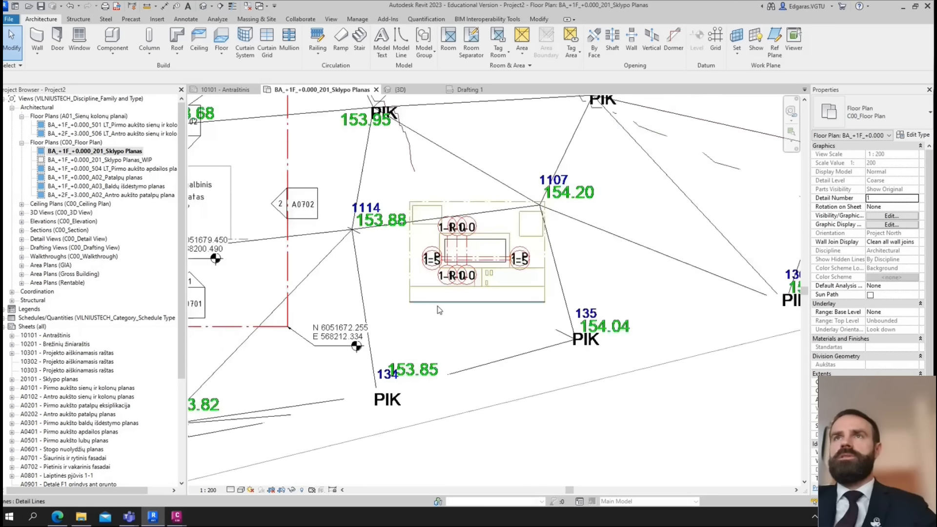
{"action": "scroll", "coordinate": [428, 322], "scroll_direction": "down", "scroll_amount": 3}
{"action": "scroll", "coordinate": [543, 343], "scroll_direction": "up", "scroll_amount": 4}
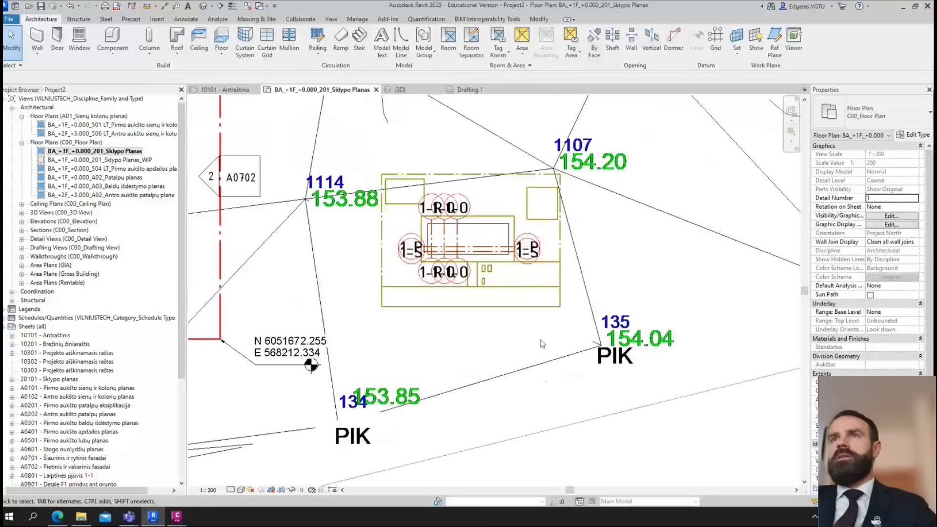
{"action": "scroll", "coordinate": [507, 234], "scroll_direction": "up", "scroll_amount": 5}
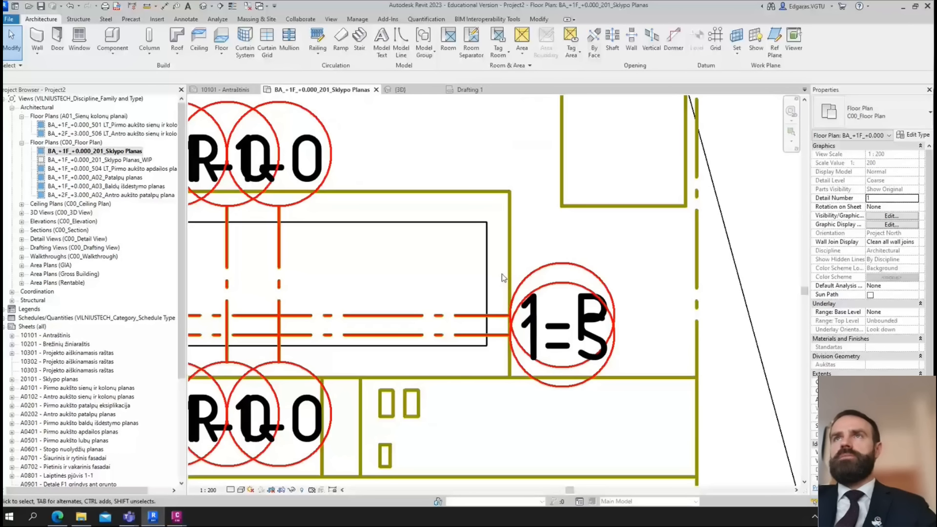
{"action": "scroll", "coordinate": [503, 278], "scroll_direction": "down", "scroll_amount": 4}
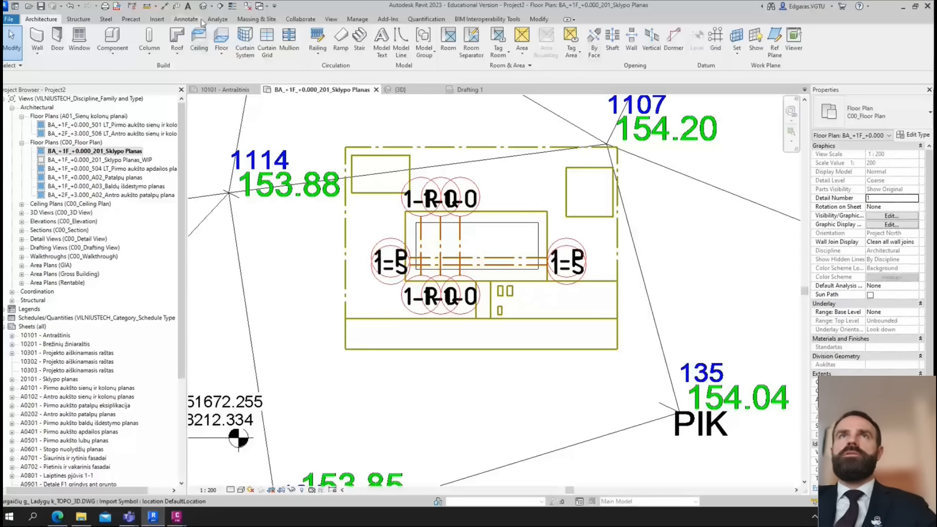
{"action": "left_click", "coordinate": [250, 20]}
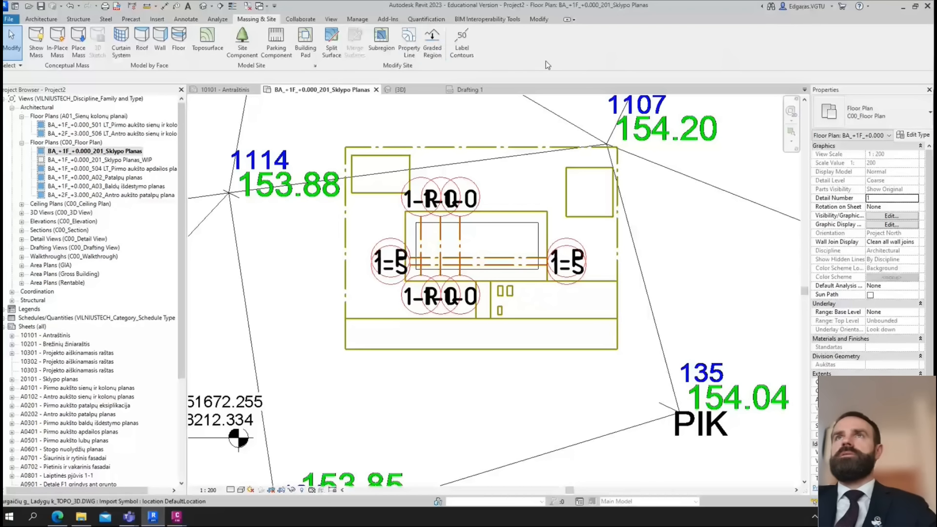
{"action": "left_click", "coordinate": [417, 54]}
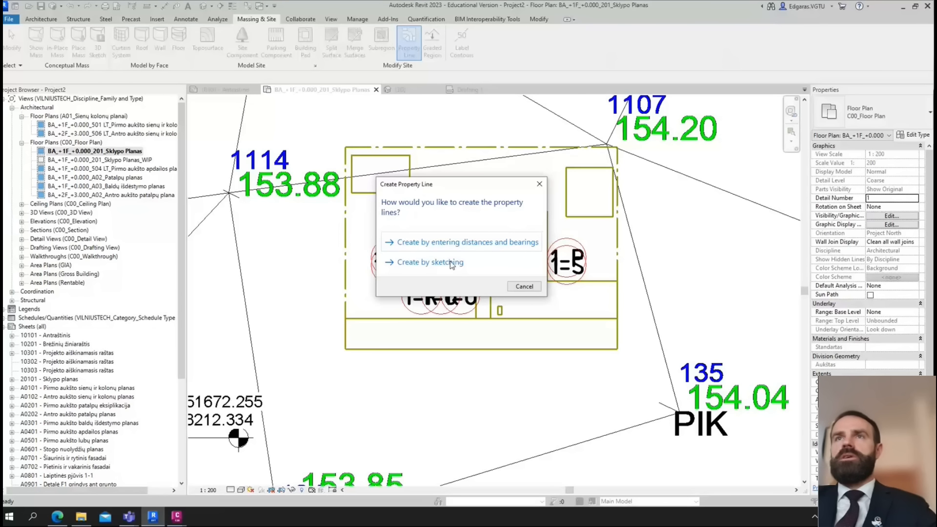
{"action": "left_click", "coordinate": [450, 267]}
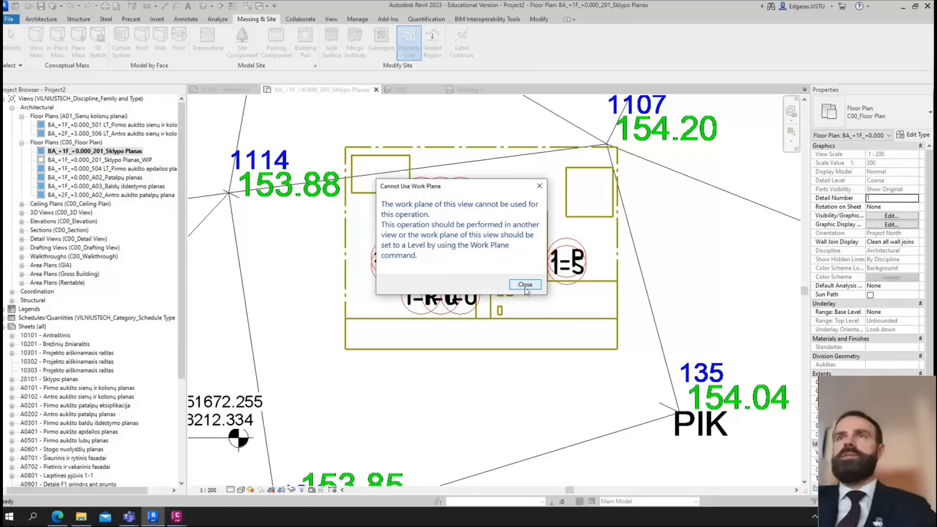
{"action": "left_click", "coordinate": [524, 285]}
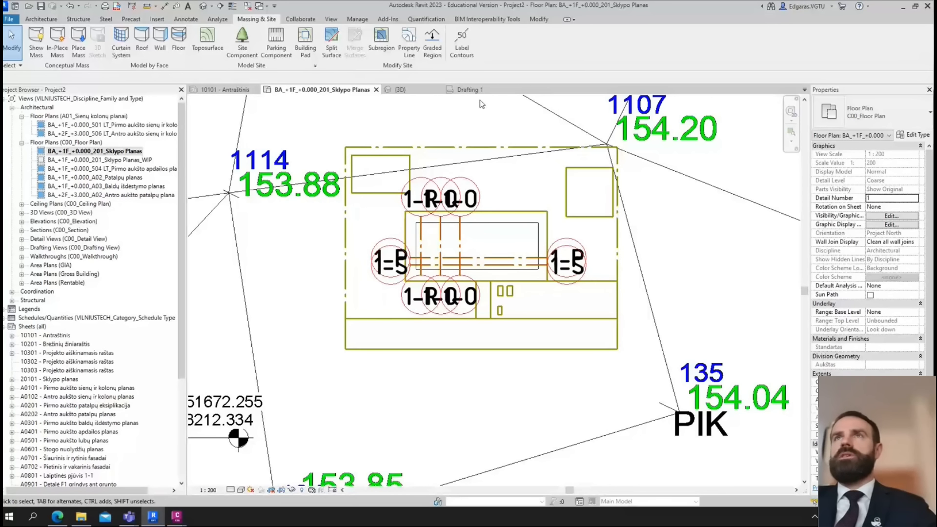
- Open the Drafting 1 view, check the Week 4 reference and Spaces scope rows in Plannerly, and return to Revit
{"action": "left_click", "coordinate": [470, 90]}
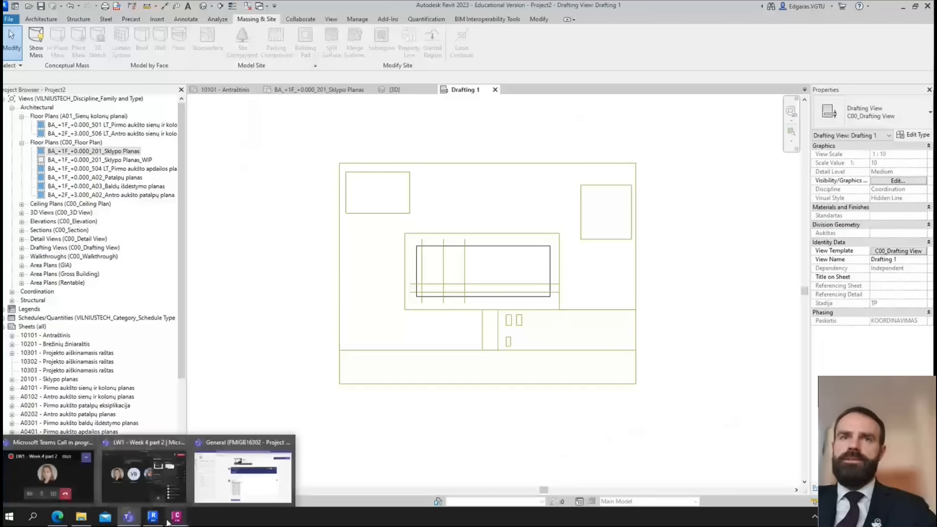
{"action": "left_click", "coordinate": [57, 516]}
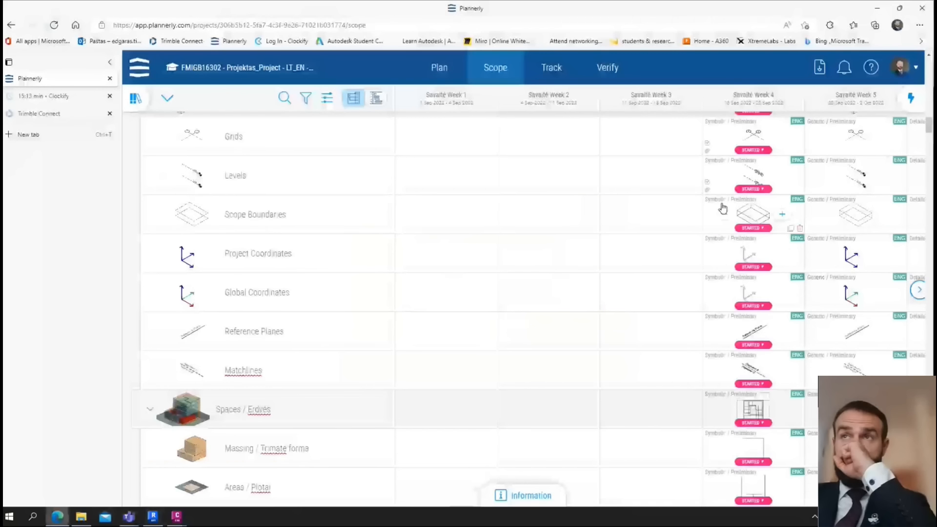
{"action": "scroll", "coordinate": [717, 380], "scroll_direction": "down", "scroll_amount": 1}
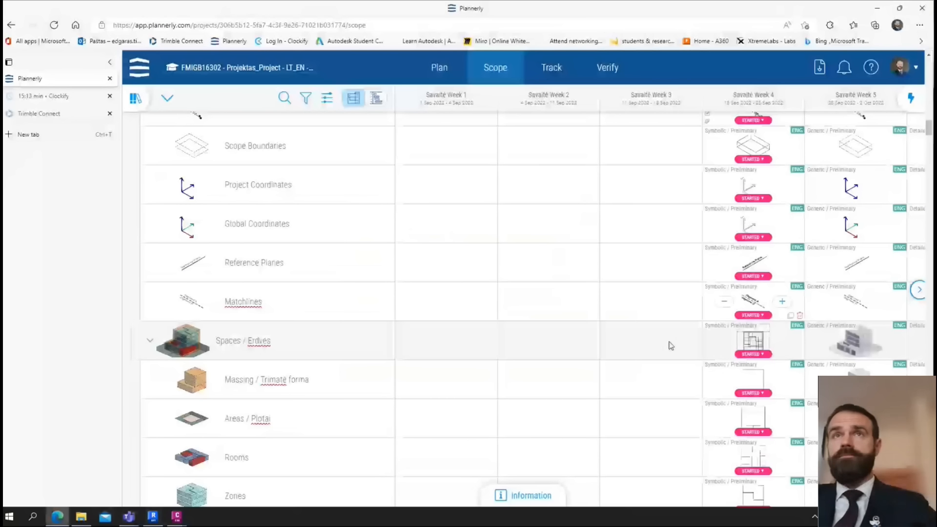
{"action": "scroll", "coordinate": [383, 339], "scroll_direction": "up", "scroll_amount": 1}
{"action": "scroll", "coordinate": [380, 340], "scroll_direction": "down", "scroll_amount": 5}
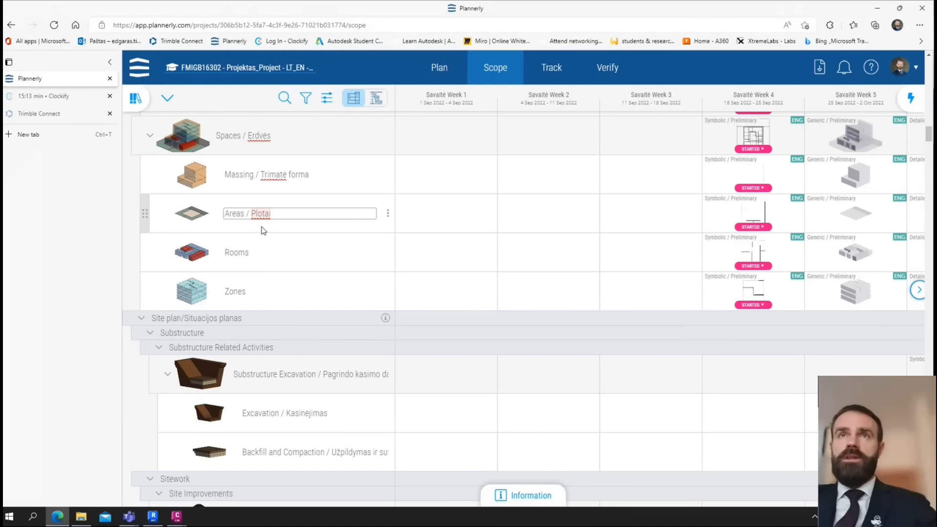
{"action": "left_click", "coordinate": [159, 520]}
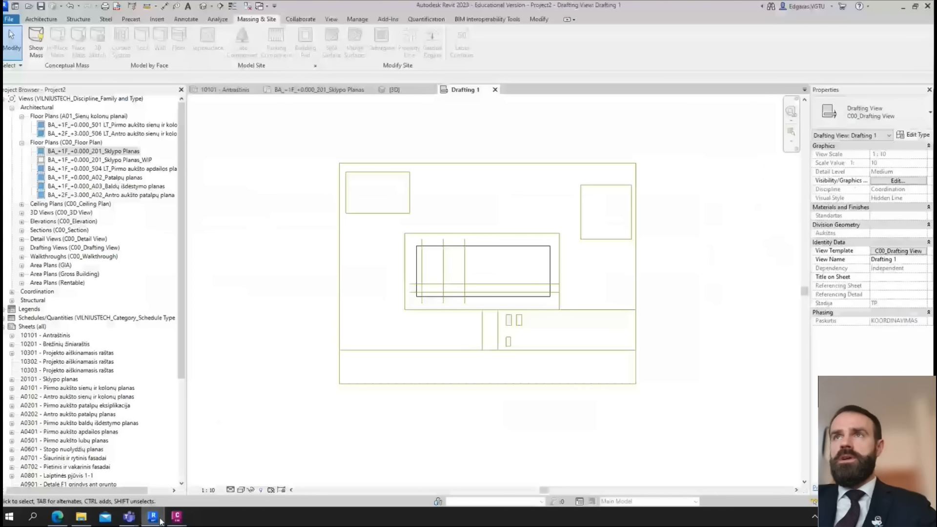
- Draw a wide detail-line rectangle beside the site sketch in the drafting view
{"action": "scroll", "coordinate": [724, 236], "scroll_direction": "down", "scroll_amount": 1}
{"action": "middle_click_drag", "start_coordinate": [724, 236], "coordinate": [573, 228]}
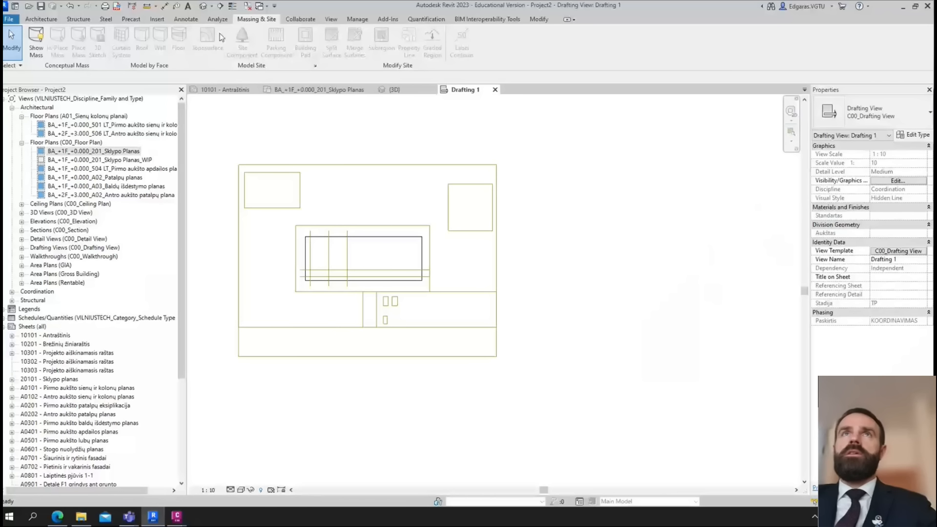
{"action": "left_click", "coordinate": [187, 19]}
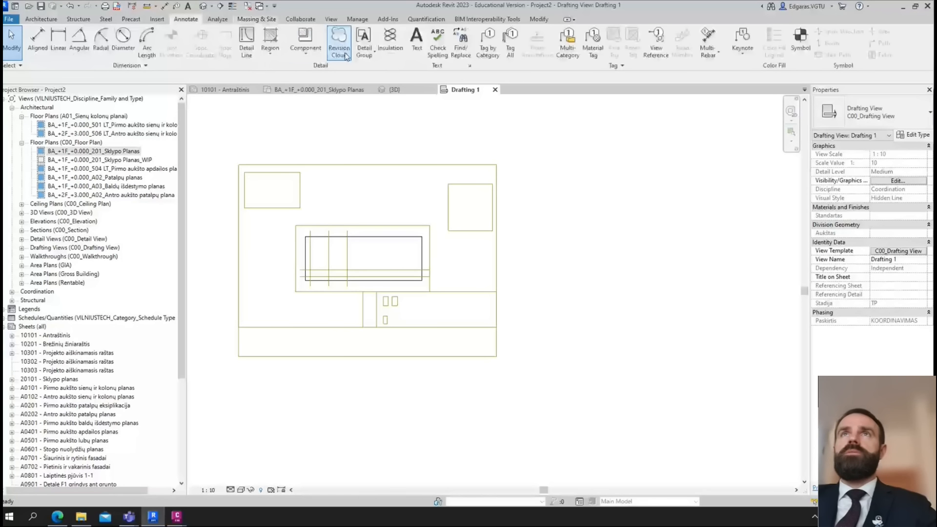
{"action": "left_click", "coordinate": [247, 44]}
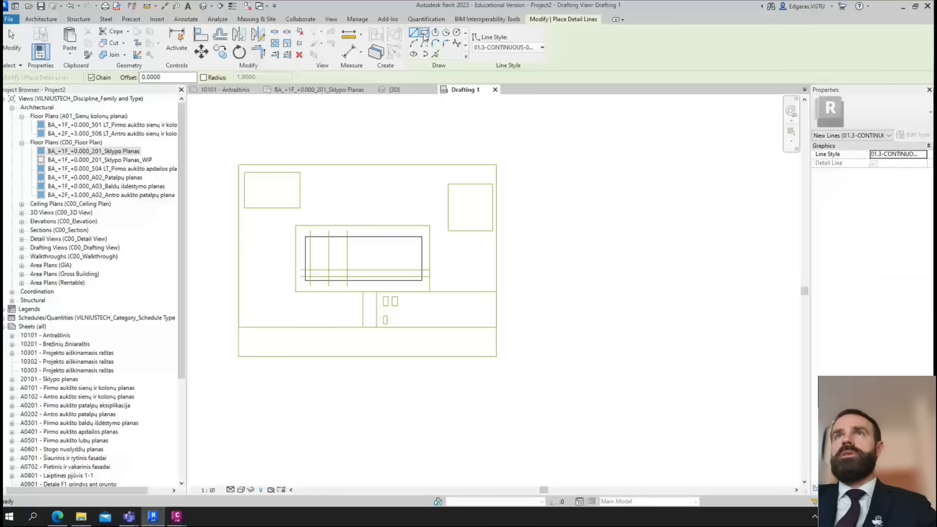
{"action": "left_click", "coordinate": [424, 33]}
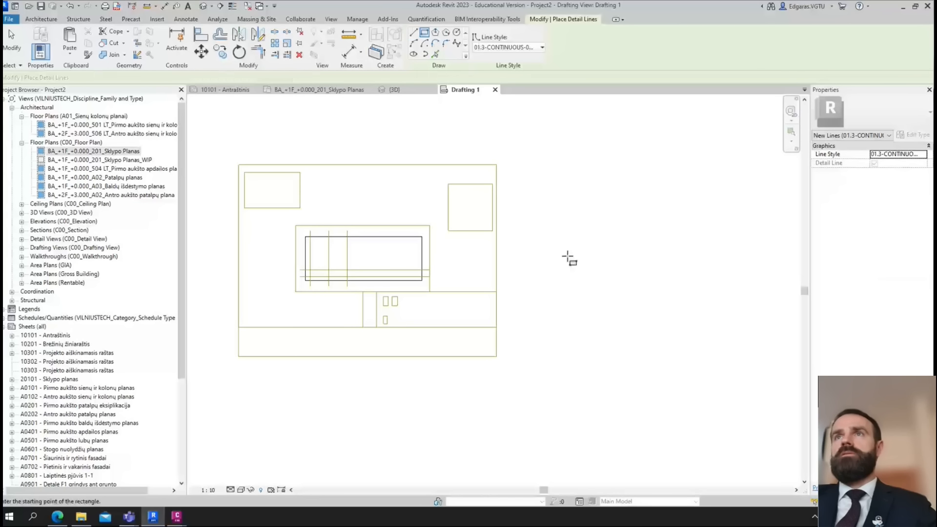
{"action": "left_click", "coordinate": [535, 236]}
{"action": "left_click", "coordinate": [680, 280]}
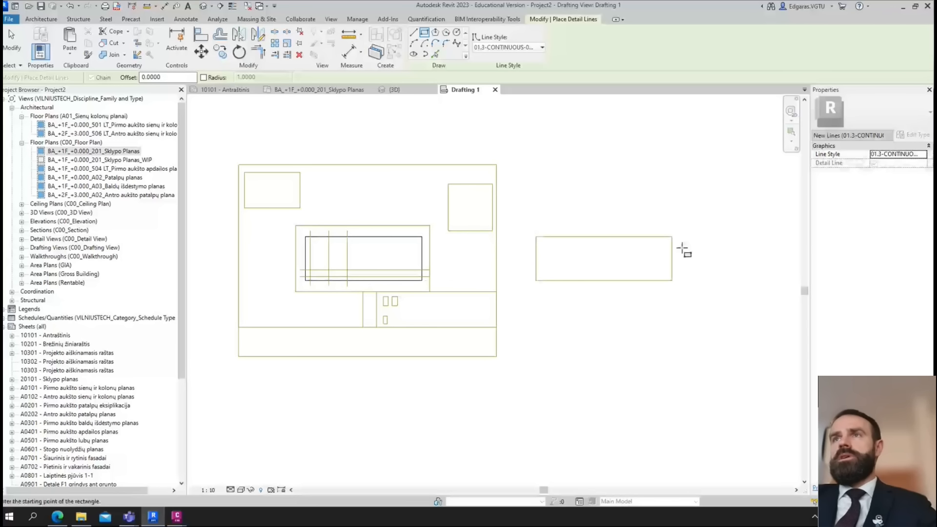
- Draw two small rectangles inside the new outline's upper-left corner, about 0.44 by 0.38 and, beneath it, about 0.14 by 0.14
{"action": "scroll", "coordinate": [623, 250], "scroll_direction": "up", "scroll_amount": 3}
{"action": "scroll", "coordinate": [466, 261], "scroll_direction": "up", "scroll_amount": 3}
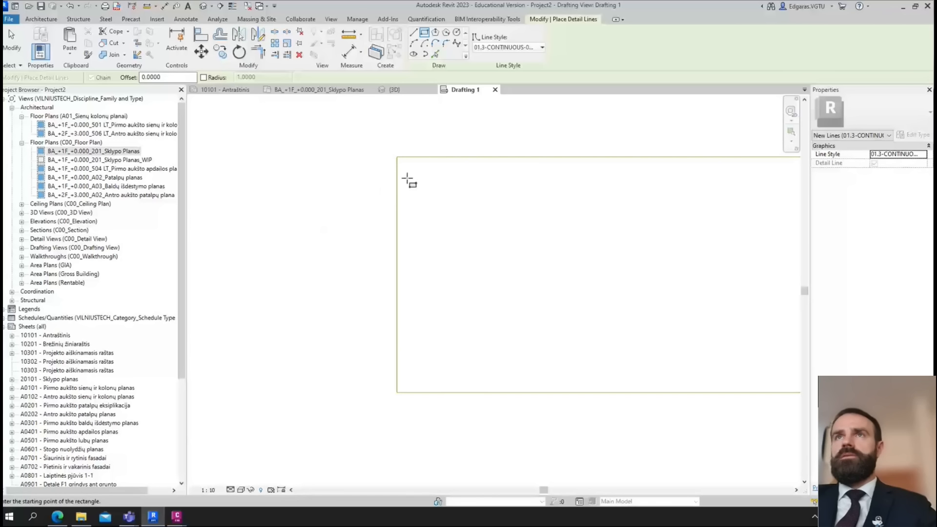
{"action": "left_click", "coordinate": [407, 170]}
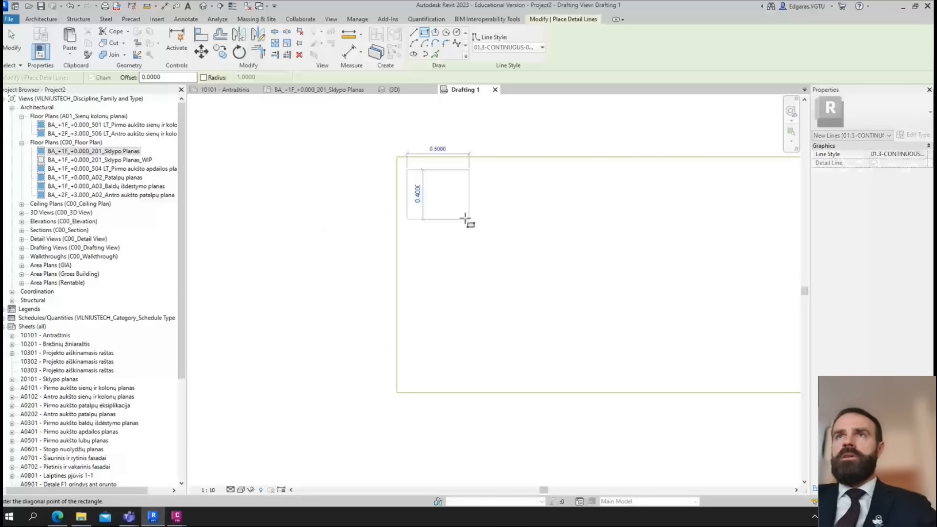
{"action": "left_click", "coordinate": [465, 219]}
{"action": "middle_click_drag", "start_coordinate": [508, 188], "coordinate": [458, 174]}
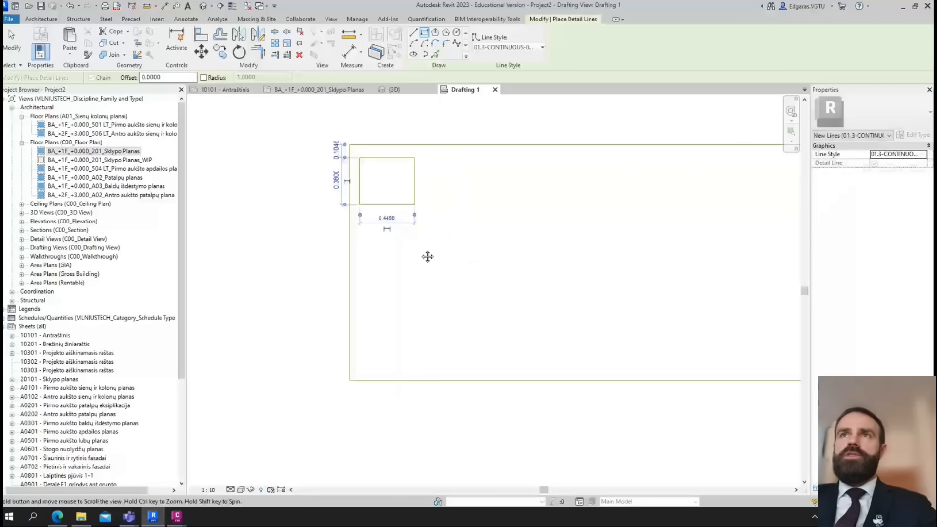
{"action": "left_click", "coordinate": [356, 211]}
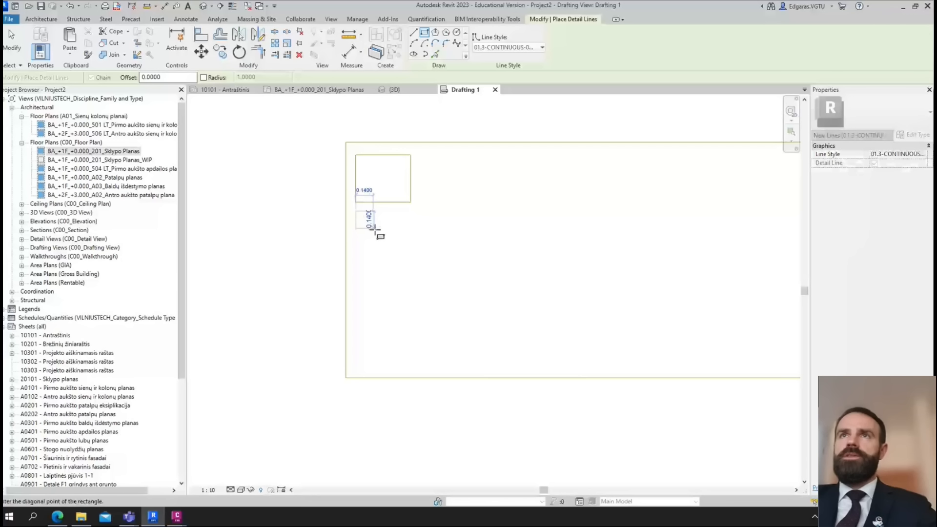
{"action": "left_click", "coordinate": [373, 229]}
- Draw a larger rectangle in the outline's lower-left area and another above it, to the right of the two small ones
{"action": "left_click", "coordinate": [356, 253]}
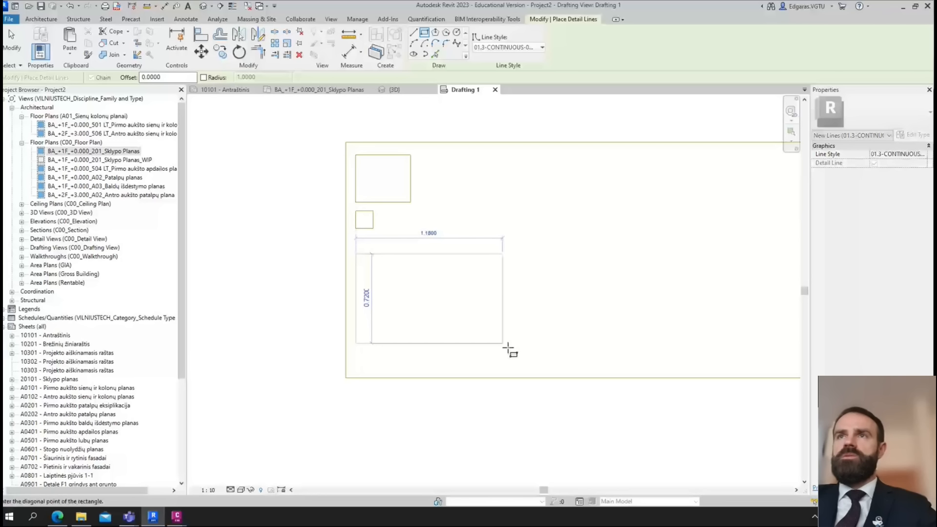
{"action": "left_click", "coordinate": [577, 368]}
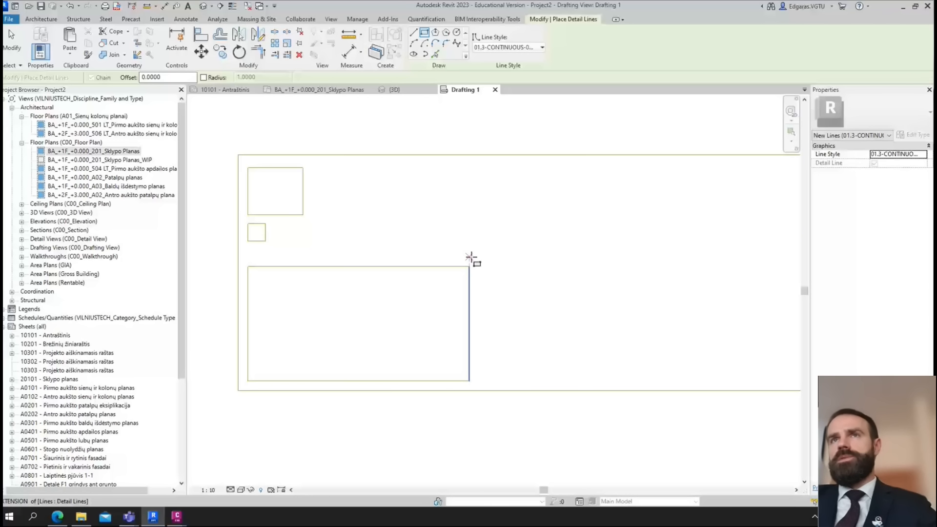
{"action": "scroll", "coordinate": [379, 250], "scroll_direction": "down", "scroll_amount": 2}
{"action": "scroll", "coordinate": [379, 266], "scroll_direction": "up", "scroll_amount": 4}
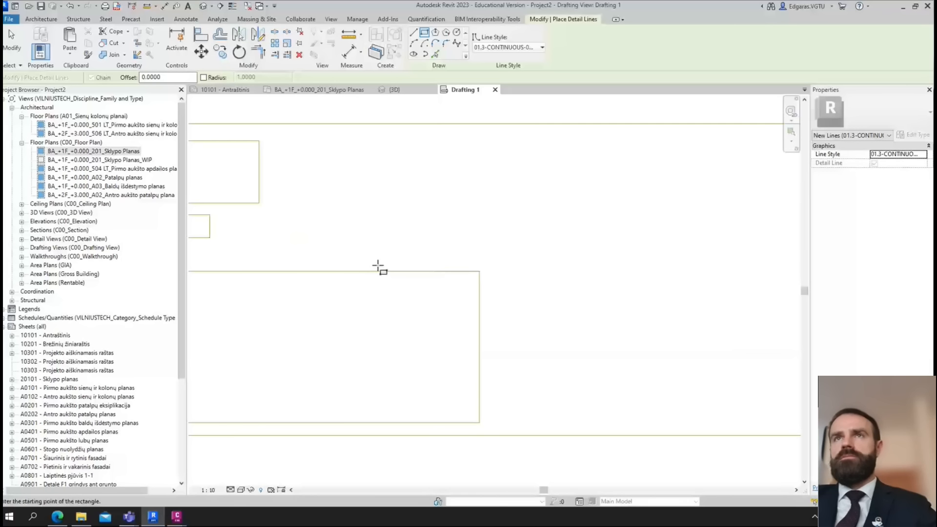
{"action": "left_click", "coordinate": [273, 146]}
{"action": "left_click", "coordinate": [480, 267]}
- Draw a large rectangle filling most of the outline's remaining width, and one about 0.84 by 0.70 inside its upper-right corner
{"action": "scroll", "coordinate": [270, 217], "scroll_direction": "down", "scroll_amount": 2}
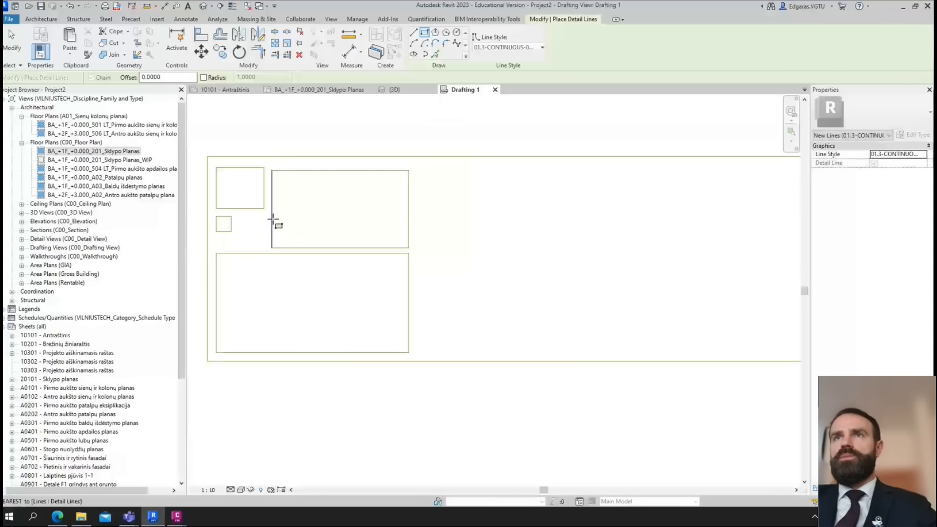
{"action": "scroll", "coordinate": [408, 222], "scroll_direction": "down", "scroll_amount": 3}
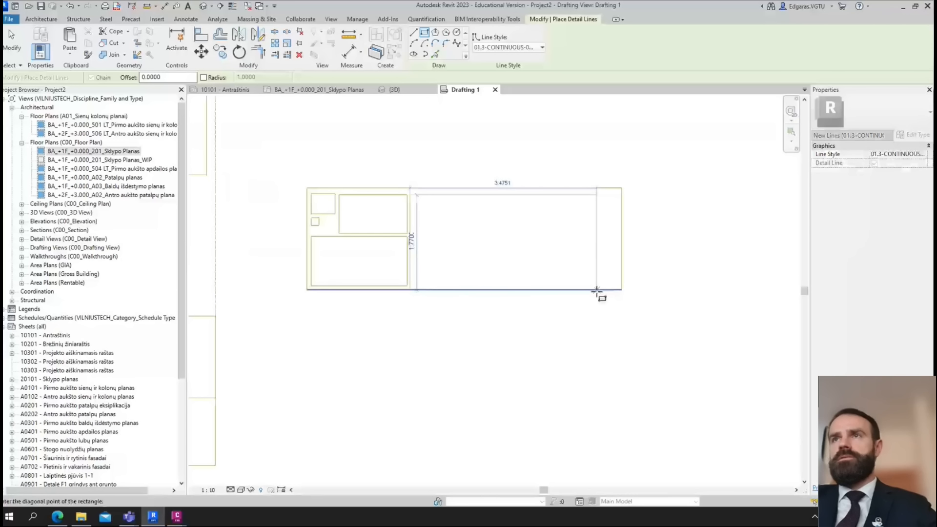
{"action": "left_click", "coordinate": [603, 285]}
{"action": "scroll", "coordinate": [601, 242], "scroll_direction": "up", "scroll_amount": 2}
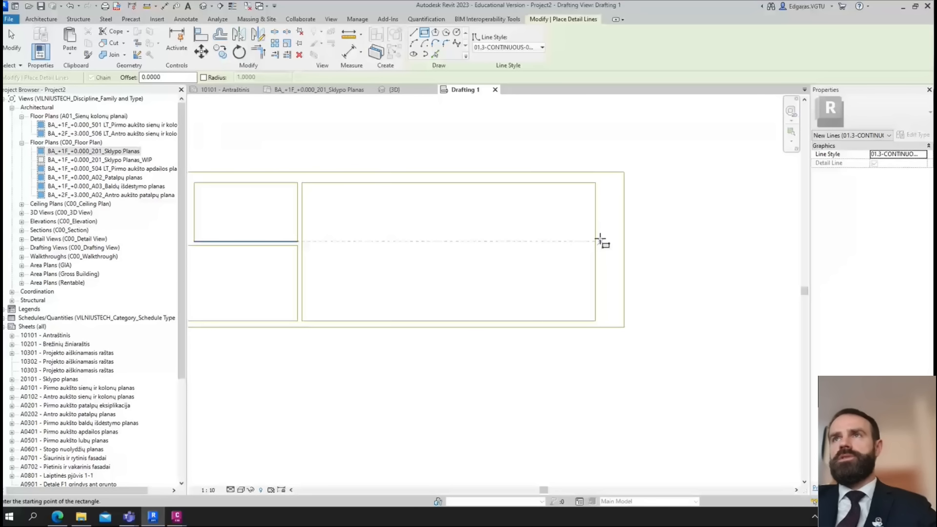
{"action": "scroll", "coordinate": [601, 240], "scroll_direction": "up", "scroll_amount": 2}
{"action": "left_click", "coordinate": [477, 157]}
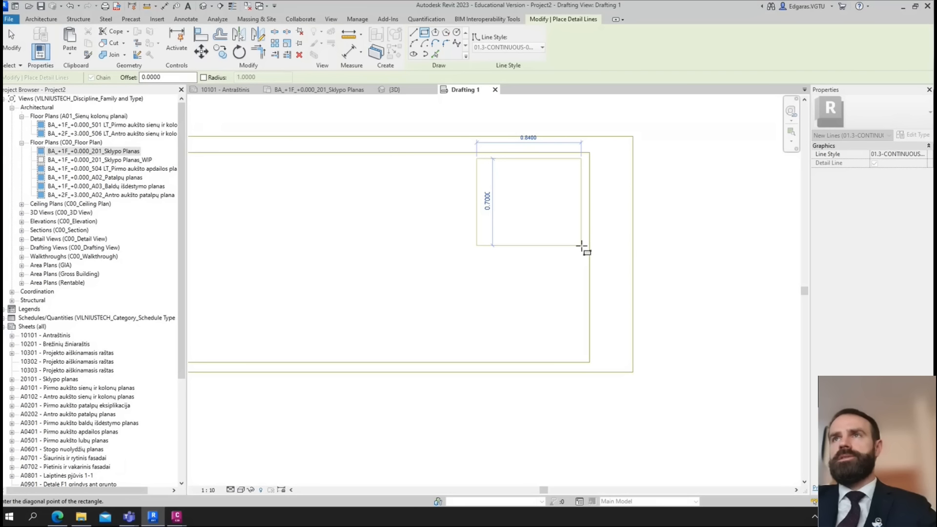
{"action": "left_click", "coordinate": [642, 246]}
{"action": "key", "text": "Escape"}
{"action": "key", "text": "Escape"}
{"action": "scroll", "coordinate": [639, 254], "scroll_direction": "down", "scroll_amount": 3}
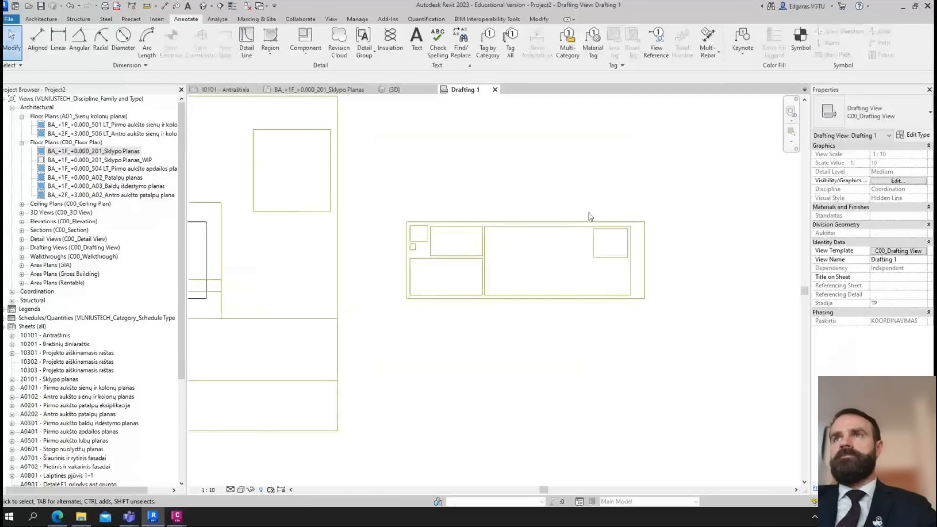
{"action": "scroll", "coordinate": [589, 212], "scroll_direction": "up", "scroll_amount": 2}
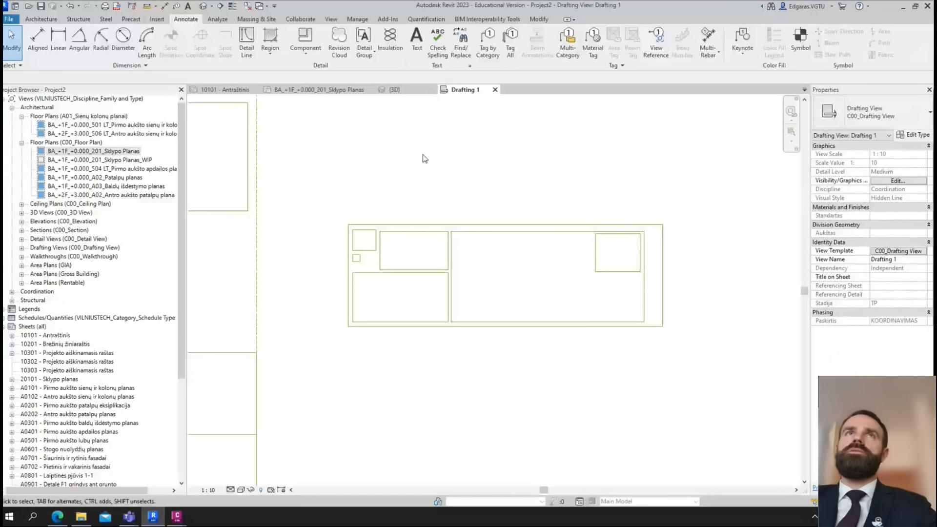
{"action": "scroll", "coordinate": [477, 51], "scroll_direction": "up", "scroll_amount": 5}
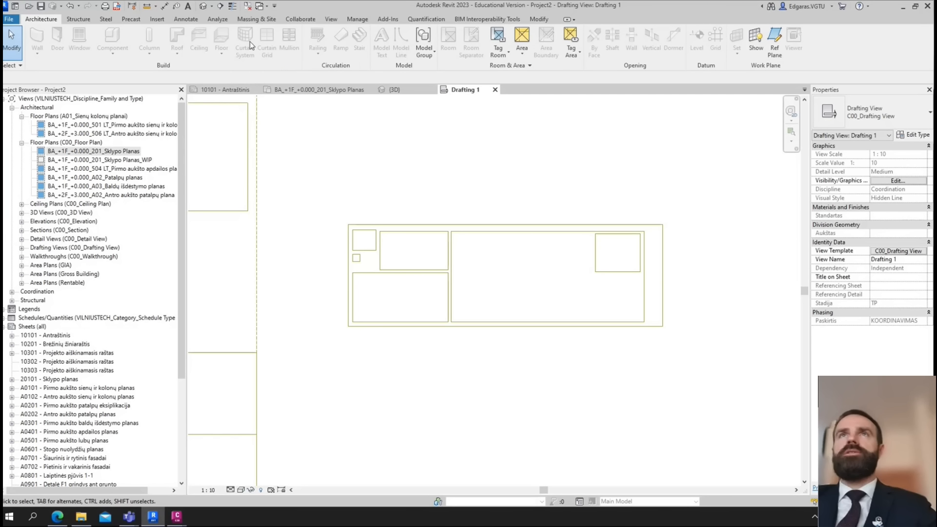
{"action": "left_click", "coordinate": [217, 19]}
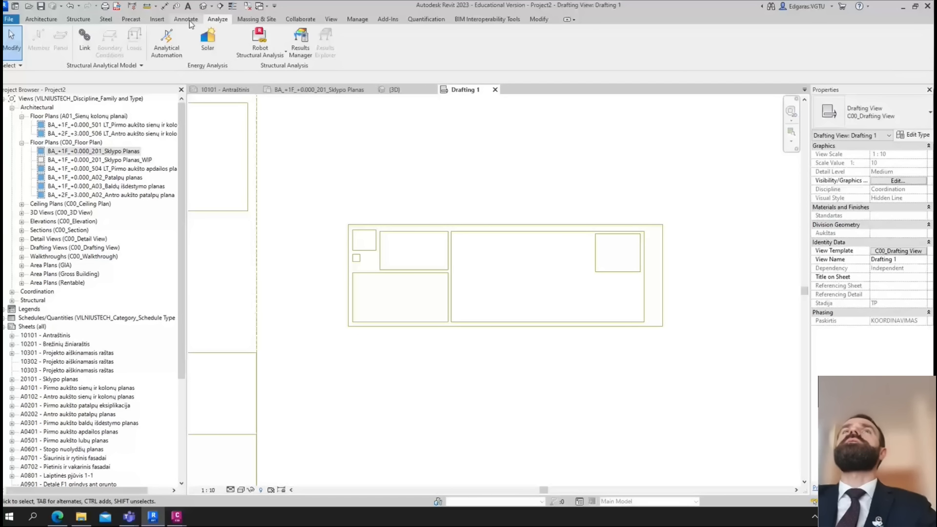
{"action": "left_click", "coordinate": [46, 19]}
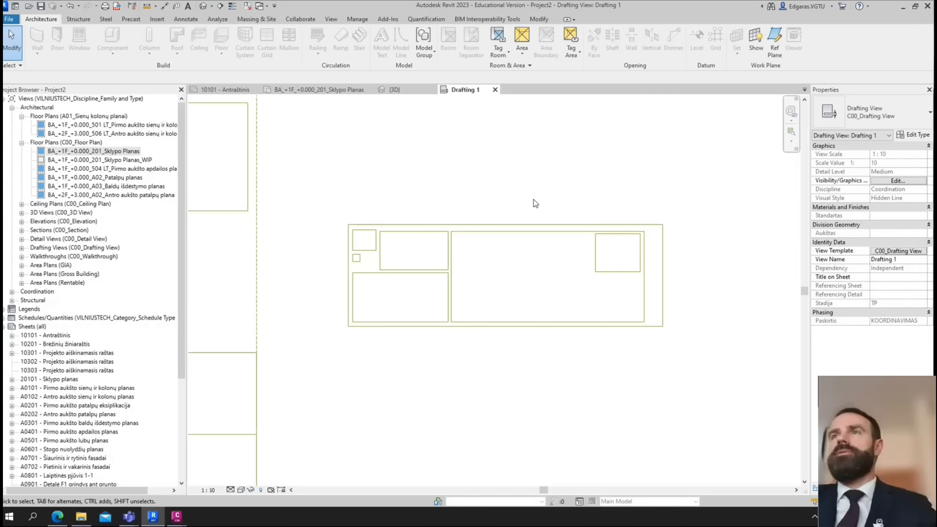
{"action": "scroll", "coordinate": [535, 200], "scroll_direction": "down", "scroll_amount": 4}
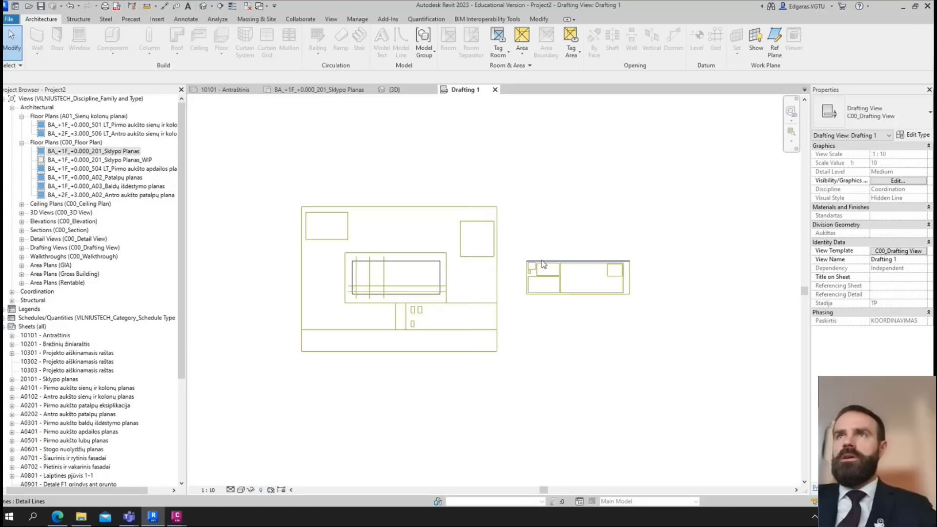
{"action": "mouse_move", "coordinate": [718, 303]}
{"action": "middle_mouse_down"}
{"action": "mouse_move", "coordinate": [654, 371]}
{"action": "mouse_move", "coordinate": [646, 346]}
{"action": "middle_mouse_up"}
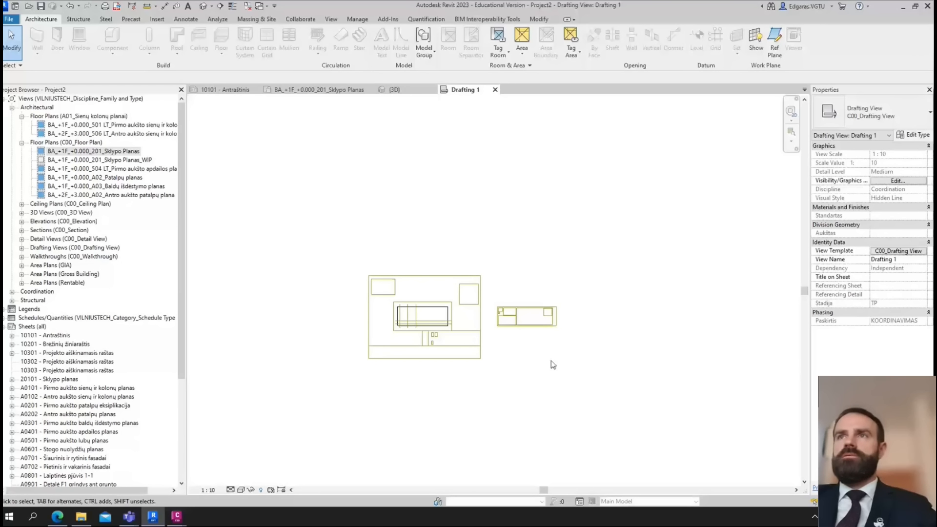
- Add a chained aligned dimension across the three vertical dash-dot lines below the inner building rectangle
{"action": "scroll", "coordinate": [553, 365], "scroll_direction": "up", "scroll_amount": 2}
{"action": "scroll", "coordinate": [446, 328], "scroll_direction": "up", "scroll_amount": 3}
{"action": "key", "text": "d"}
{"action": "key", "text": "i"}
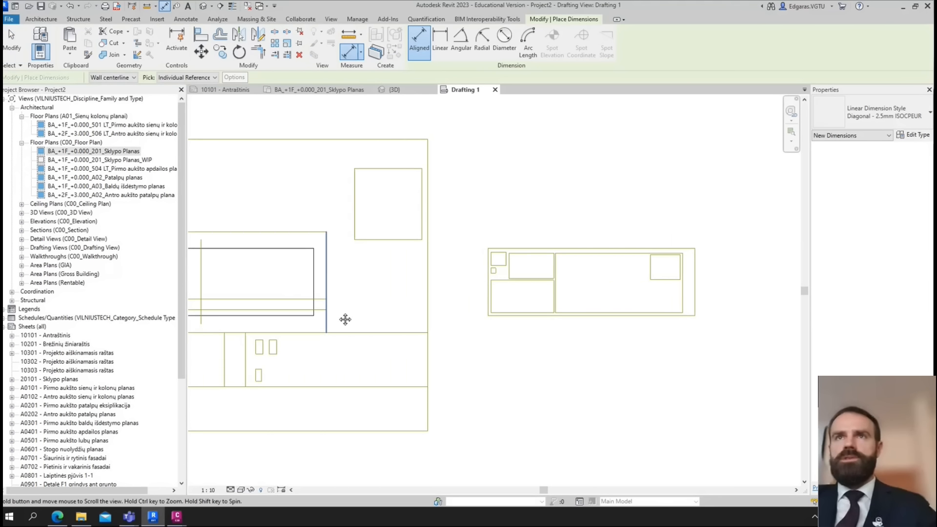
{"action": "middle_click_drag", "start_coordinate": [345, 319], "coordinate": [581, 312]}
{"action": "scroll", "coordinate": [278, 316], "scroll_direction": "up", "scroll_amount": 1}
{"action": "scroll", "coordinate": [401, 316], "scroll_direction": "up", "scroll_amount": 5}
{"action": "left_click", "coordinate": [374, 324]}
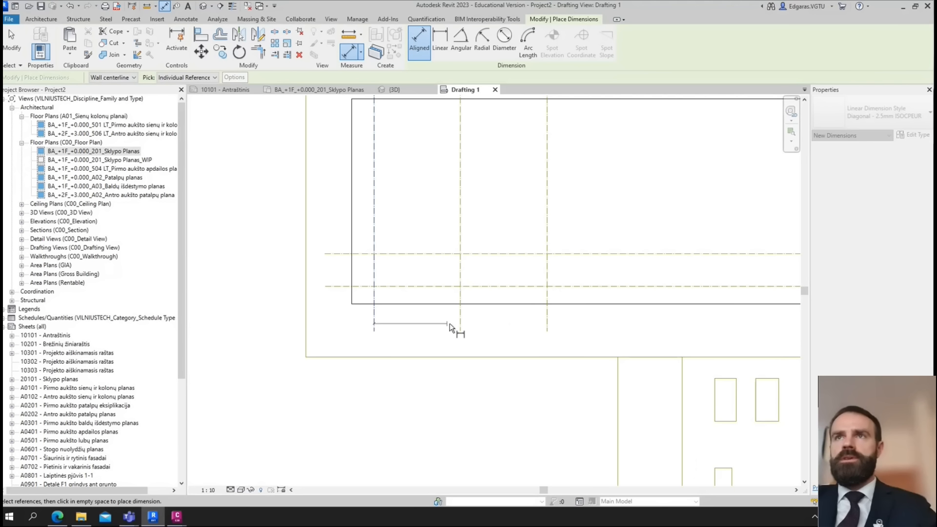
{"action": "left_click", "coordinate": [460, 324]}
{"action": "left_click", "coordinate": [548, 326]}
{"action": "left_click", "coordinate": [488, 333]}
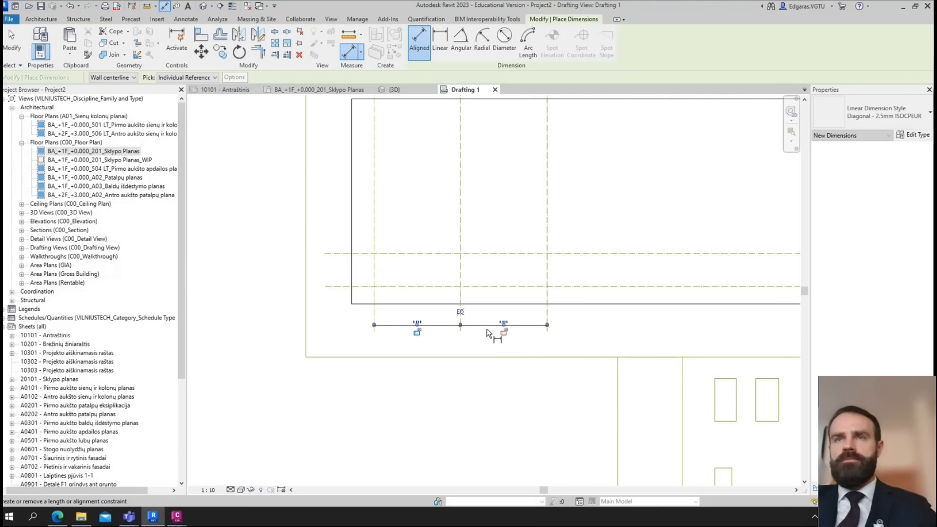
{"action": "scroll", "coordinate": [487, 330], "scroll_direction": "up", "scroll_amount": 2}
{"action": "key", "text": "Escape"}
{"action": "key", "text": "Escape"}
- Set the distance from the left vertical dash-dot line to the middle one to 1
{"action": "scroll", "coordinate": [388, 323], "scroll_direction": "up", "scroll_amount": 3}
{"action": "scroll", "coordinate": [375, 292], "scroll_direction": "down", "scroll_amount": 2}
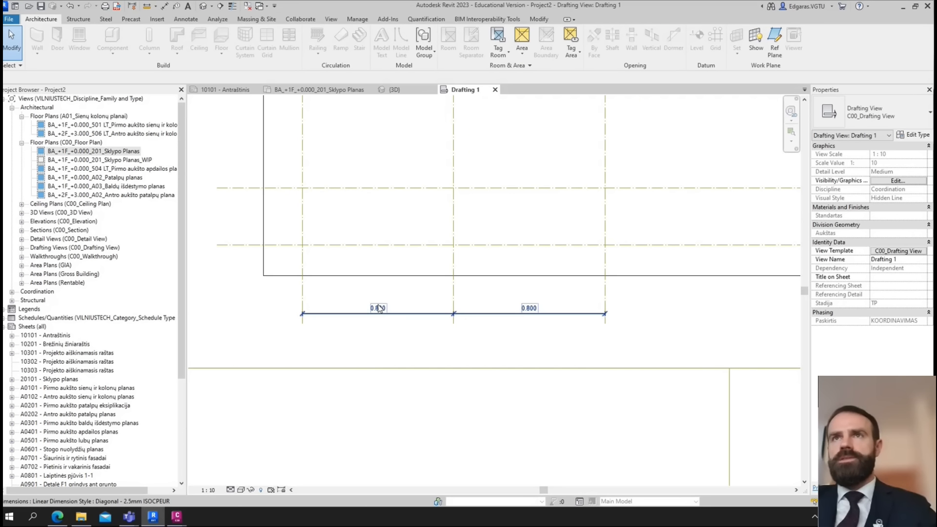
{"action": "scroll", "coordinate": [444, 285], "scroll_direction": "up", "scroll_amount": 2}
{"action": "scroll", "coordinate": [446, 280], "scroll_direction": "down", "scroll_amount": 3}
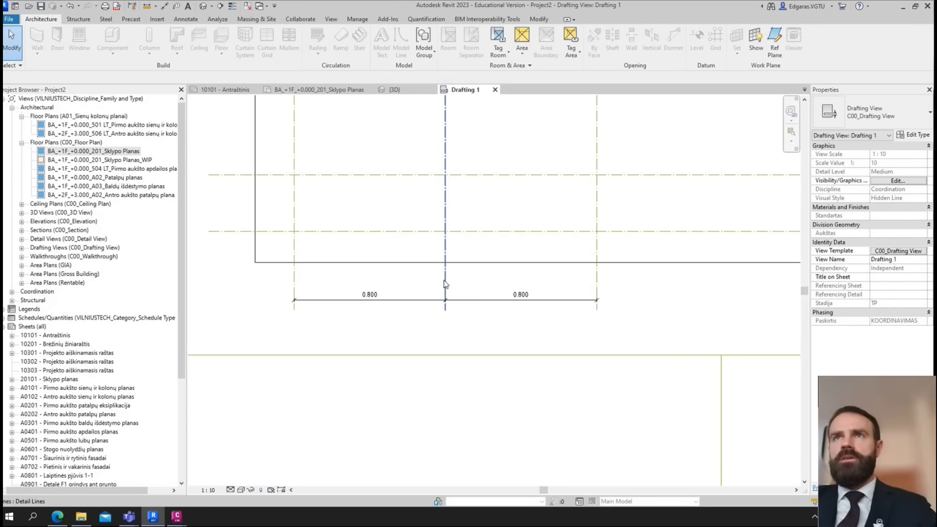
{"action": "left_click", "coordinate": [446, 285]}
{"action": "left_click", "coordinate": [370, 294]}
{"action": "type", "text": "1"}
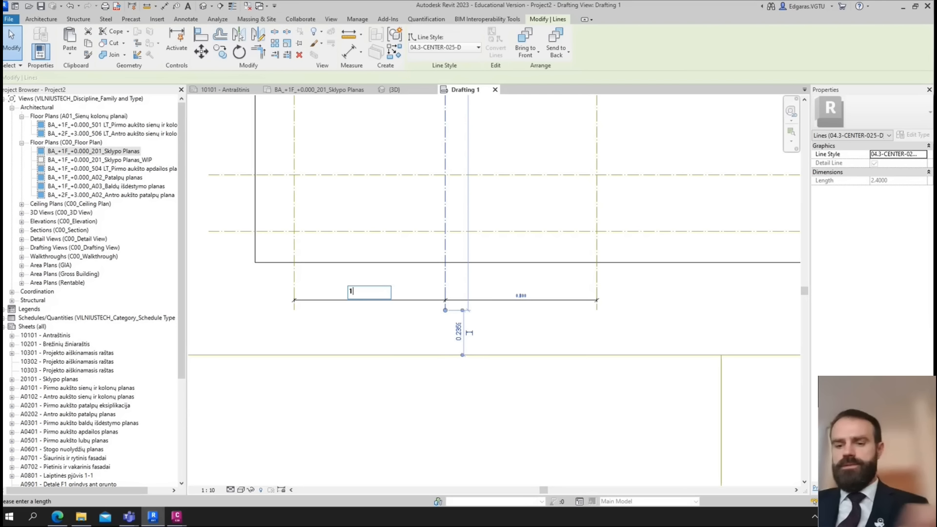
{"action": "key", "text": "Return"}
{"action": "left_click", "coordinate": [421, 323]}
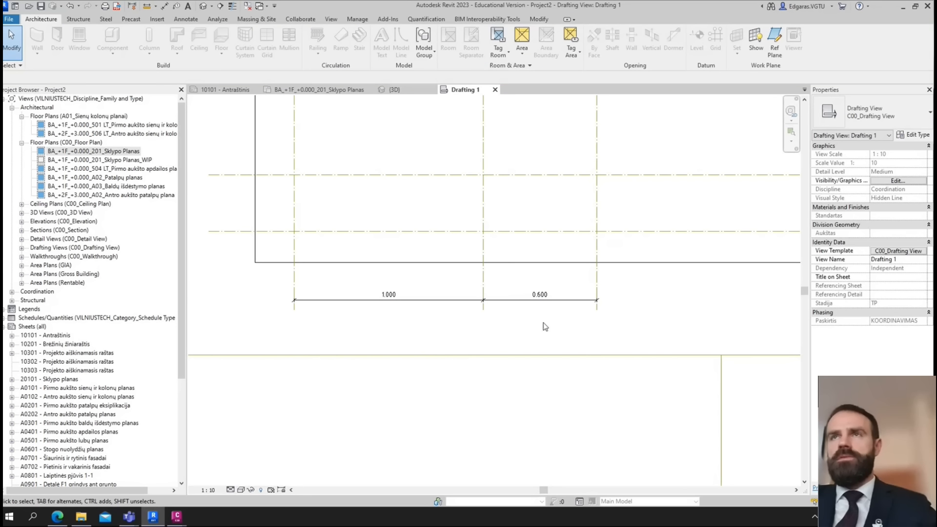
{"action": "middle_click_drag", "start_coordinate": [545, 326], "coordinate": [494, 331]}
{"action": "scroll", "coordinate": [404, 298], "scroll_direction": "down", "scroll_amount": 6}
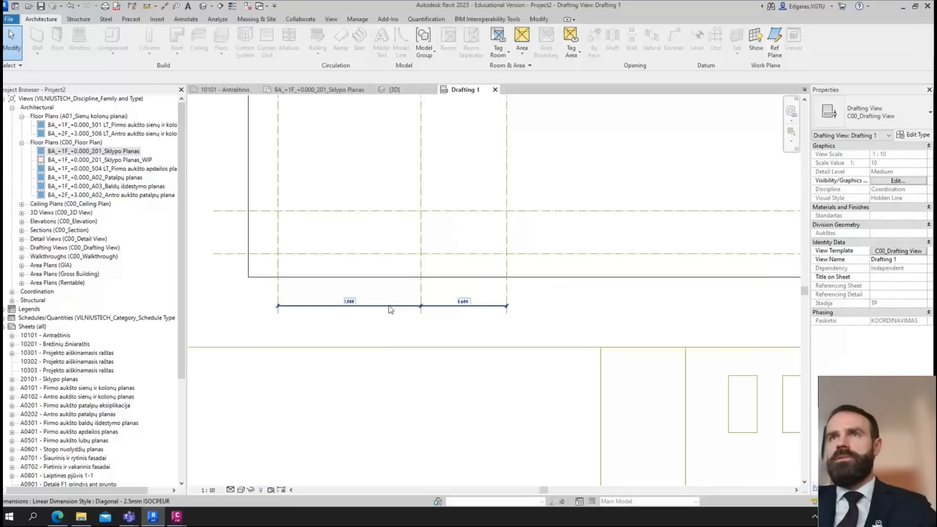
{"action": "scroll", "coordinate": [333, 296], "scroll_direction": "up", "scroll_amount": 7}
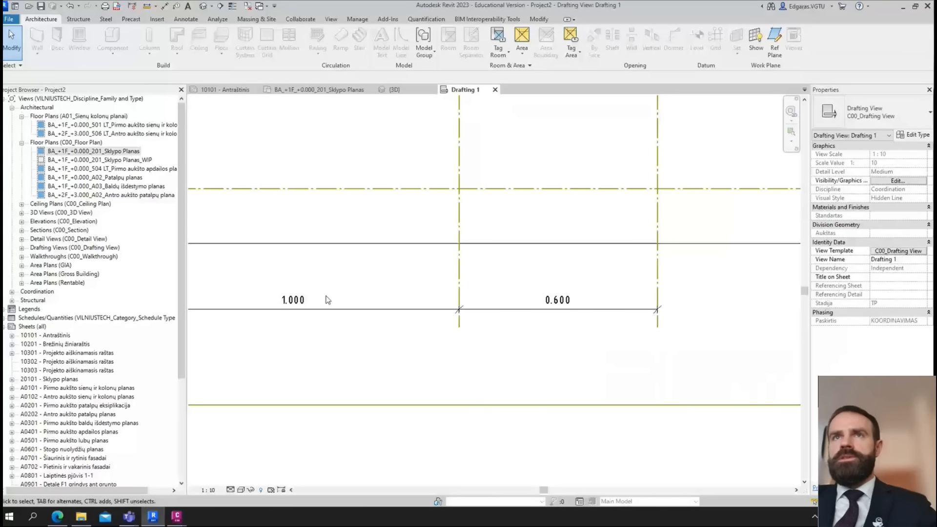
{"action": "scroll", "coordinate": [535, 300], "scroll_direction": "down", "scroll_amount": 6}
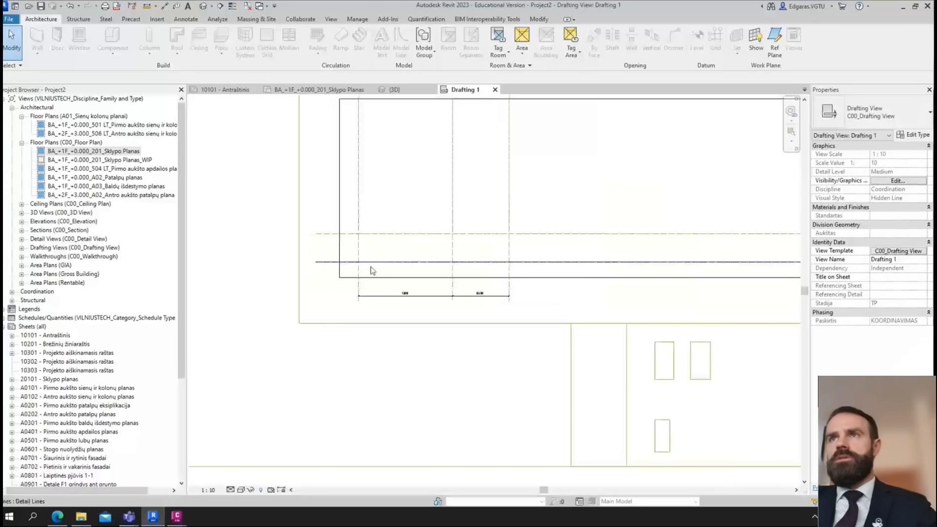
{"action": "scroll", "coordinate": [371, 271], "scroll_direction": "down", "scroll_amount": 6}
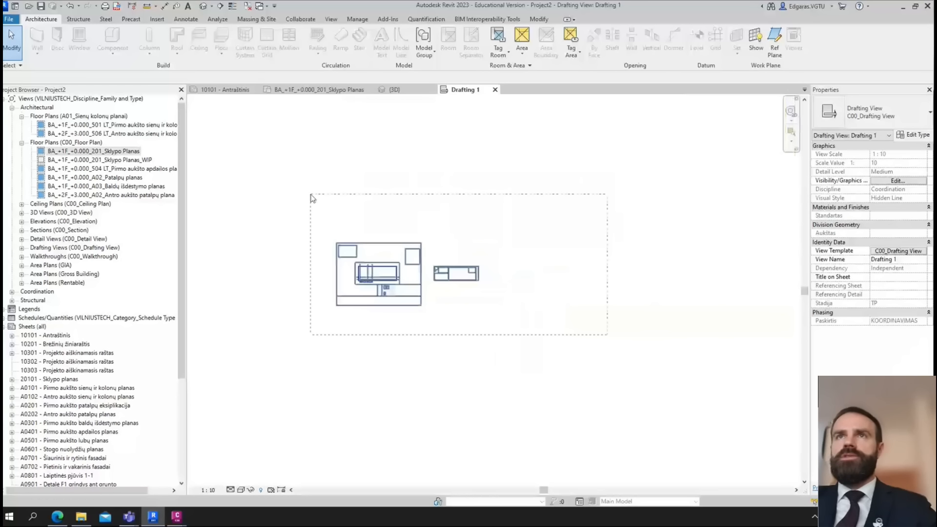
{"action": "left_click_drag", "start_coordinate": [310, 194], "coordinate": [311, 195]}
{"action": "left_click", "coordinate": [286, 43]}
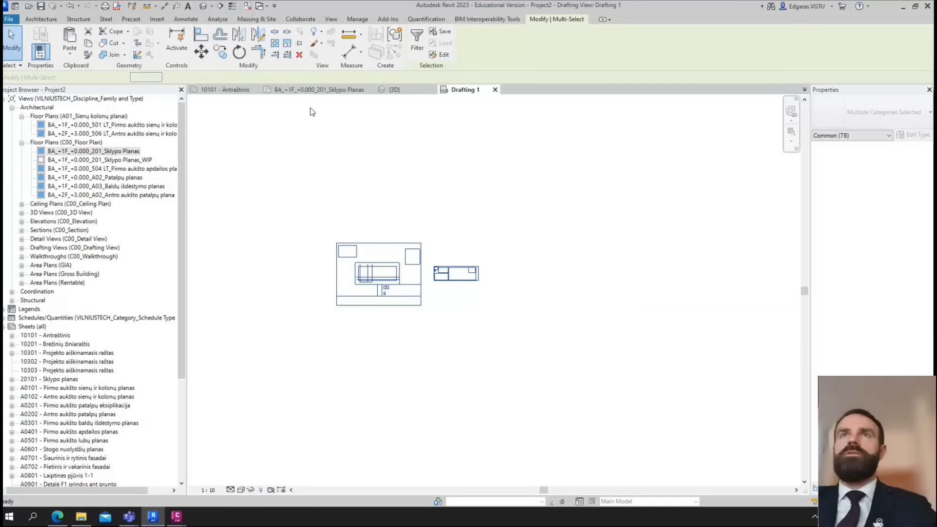
{"action": "left_click", "coordinate": [336, 306]}
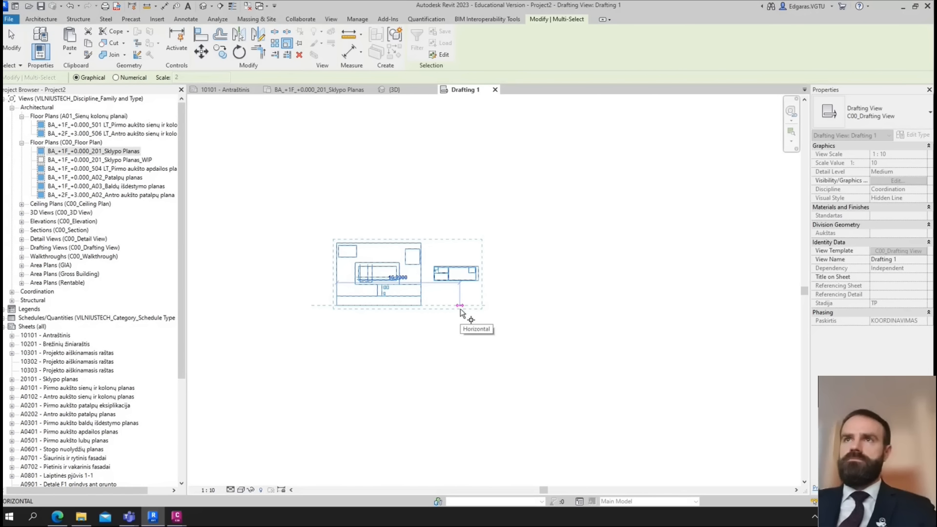
{"action": "type", "text": "50"}
{"action": "key", "text": "Return"}
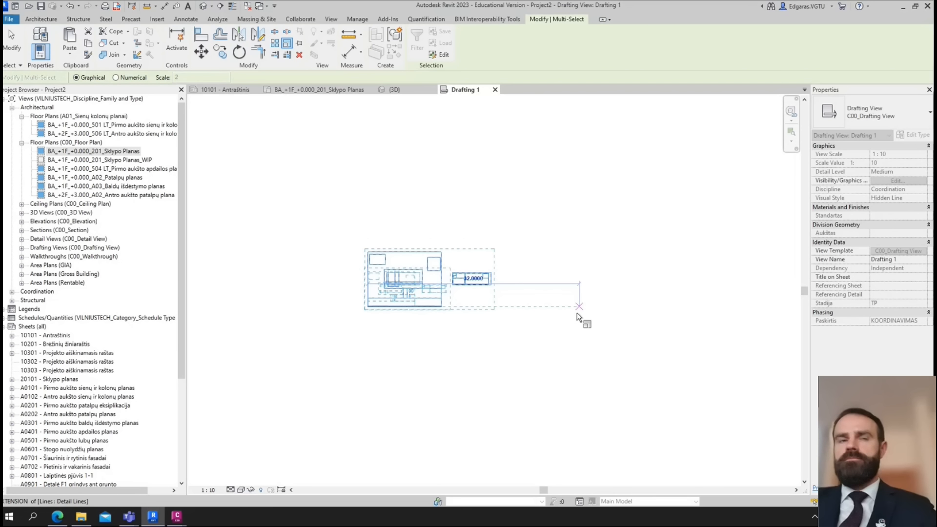
{"action": "key", "text": "Escape"}
- Scale the entire drawing from the left vertical dash-dot line so its distance to the middle line becomes 6 m
{"action": "scroll", "coordinate": [423, 302], "scroll_direction": "up", "scroll_amount": 3}
{"action": "left_click_drag", "start_coordinate": [669, 330], "coordinate": [289, 181]}
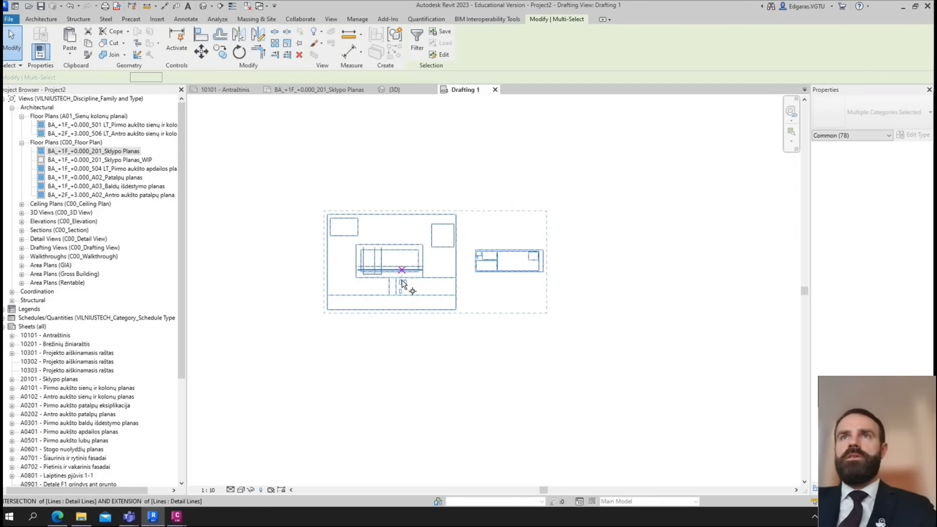
{"action": "key", "text": "r"}
{"action": "key", "text": "e"}
{"action": "scroll", "coordinate": [347, 255], "scroll_direction": "up", "scroll_amount": 5}
{"action": "left_click", "coordinate": [294, 250]}
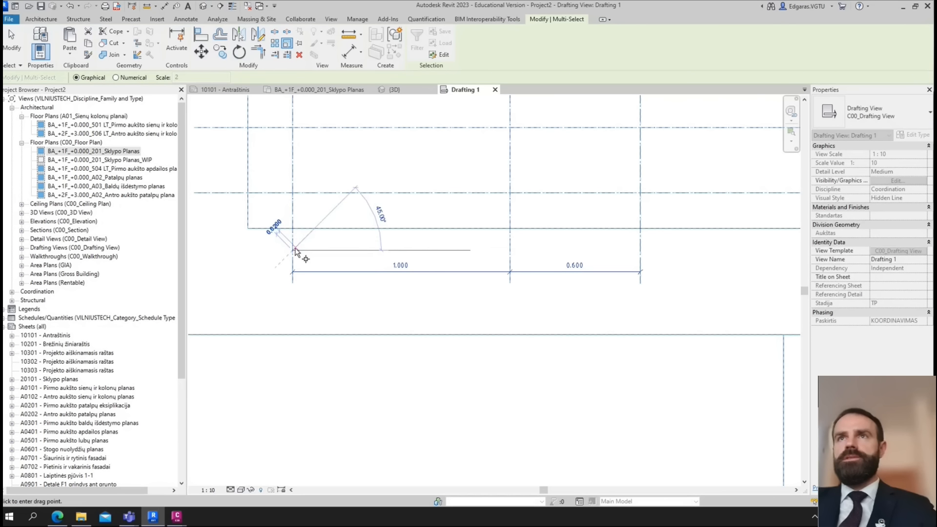
{"action": "left_click", "coordinate": [509, 254]}
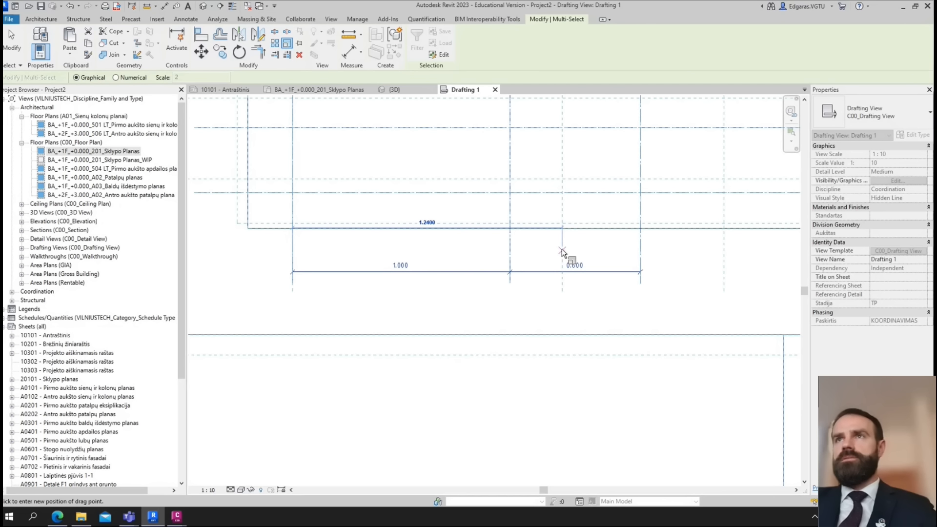
{"action": "type", "text": "6m"}
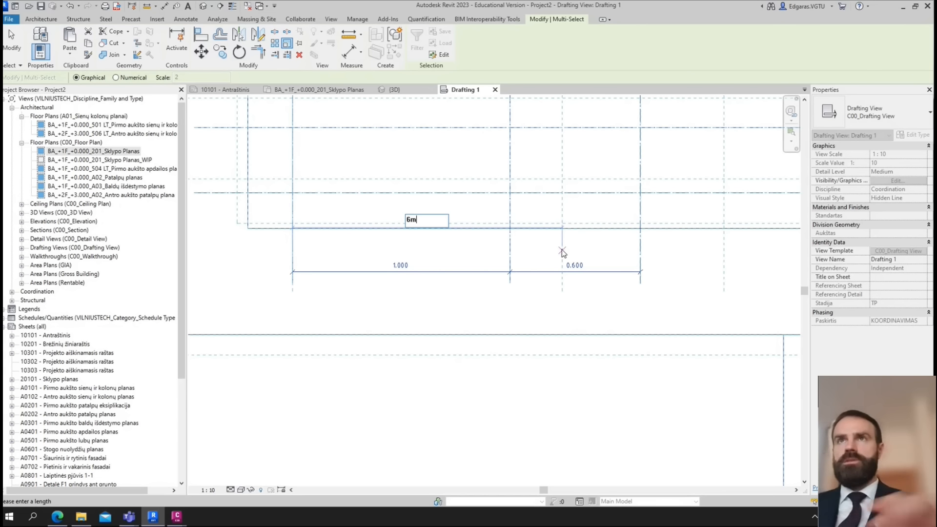
{"action": "key", "text": "Return"}
{"action": "scroll", "coordinate": [522, 250], "scroll_direction": "down", "scroll_amount": 3}
{"action": "scroll", "coordinate": [654, 289], "scroll_direction": "up", "scroll_amount": 4}
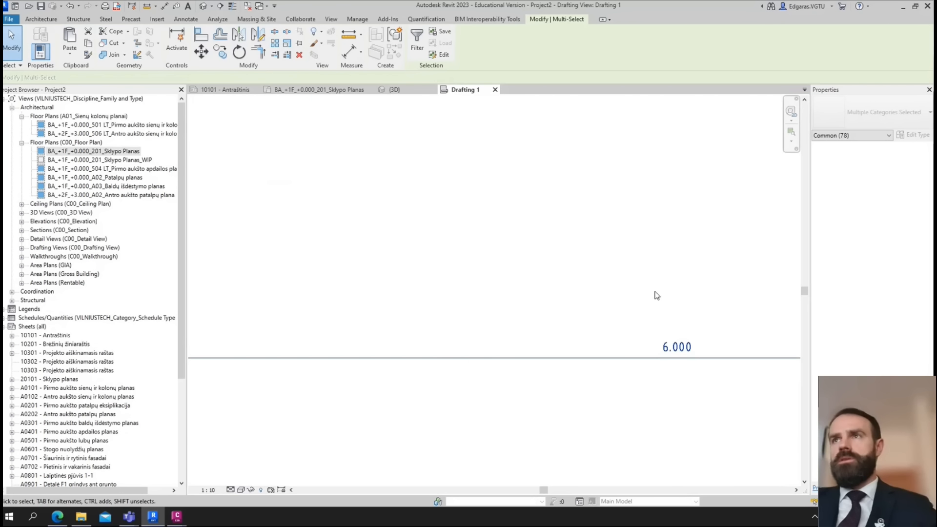
{"action": "left_click", "coordinate": [573, 293]}
{"action": "scroll", "coordinate": [573, 293], "scroll_direction": "down", "scroll_amount": 5}
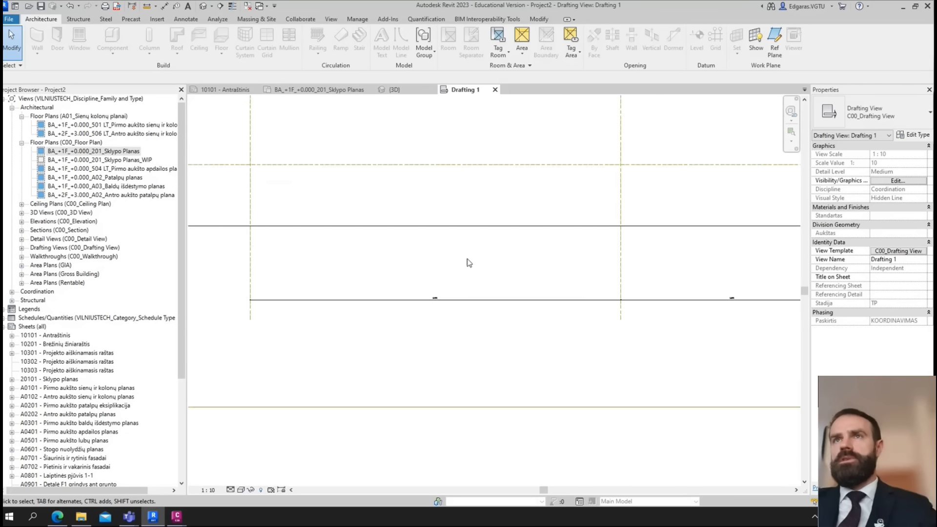
{"action": "scroll", "coordinate": [419, 264], "scroll_direction": "down", "scroll_amount": 6}
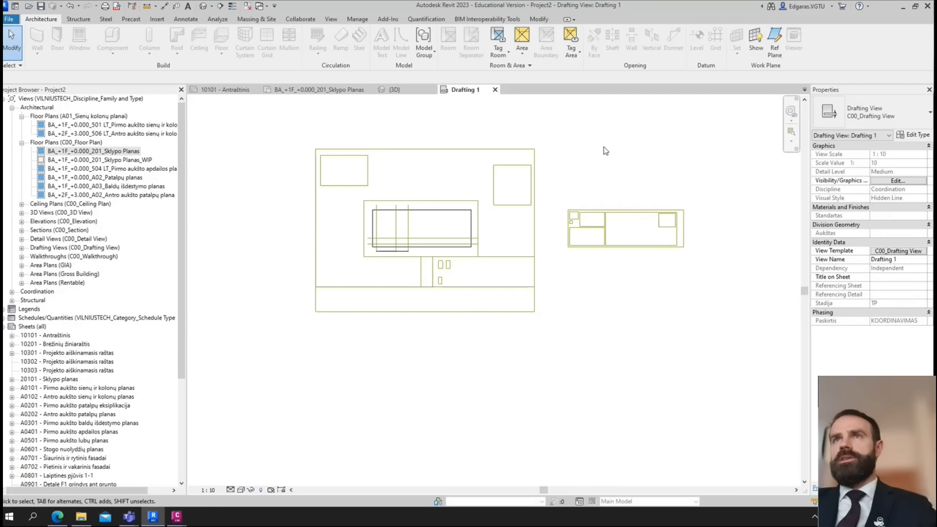
{"action": "scroll", "coordinate": [413, 250], "scroll_direction": "up", "scroll_amount": 8}
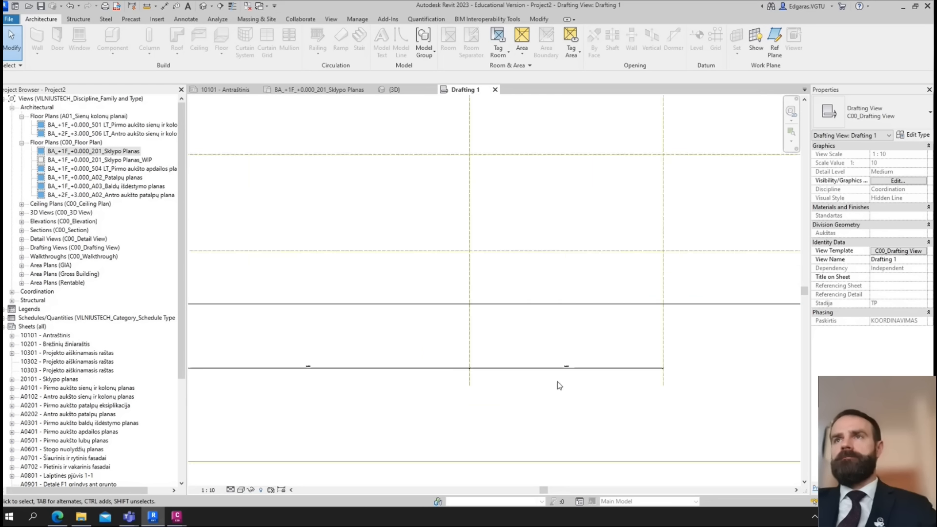
{"action": "scroll", "coordinate": [523, 345], "scroll_direction": "down", "scroll_amount": 3}
{"action": "scroll", "coordinate": [504, 345], "scroll_direction": "up", "scroll_amount": 2}
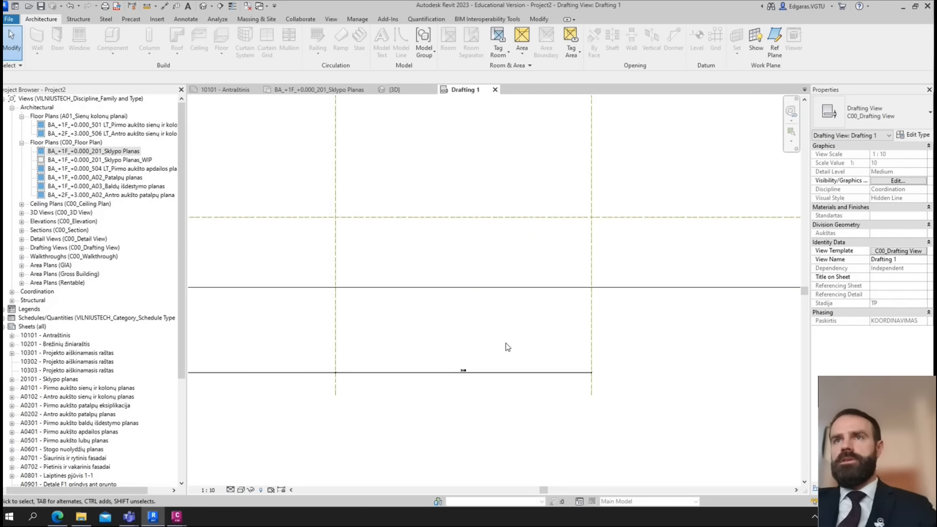
{"action": "scroll", "coordinate": [481, 280], "scroll_direction": "down", "scroll_amount": 3}
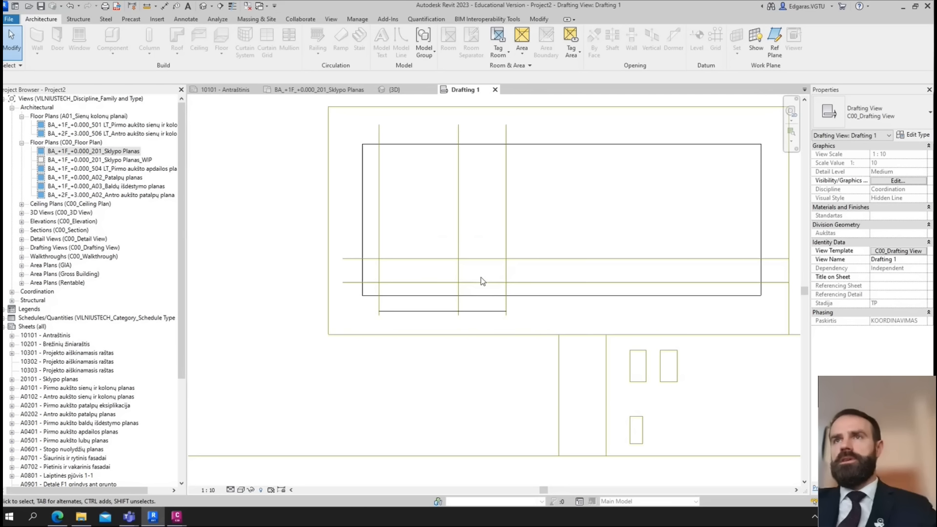
{"action": "left_click", "coordinate": [212, 491]}
{"action": "left_click", "coordinate": [344, 405]}
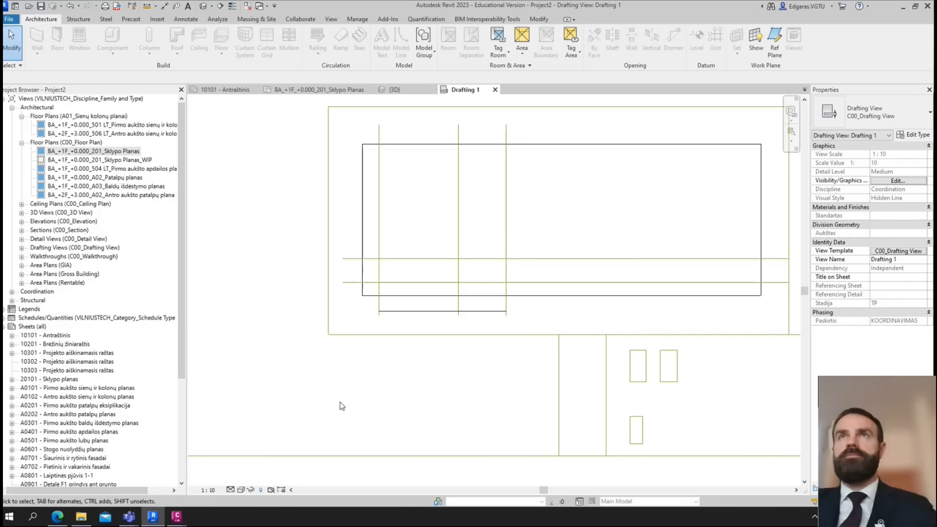
{"action": "left_click", "coordinate": [217, 491]}
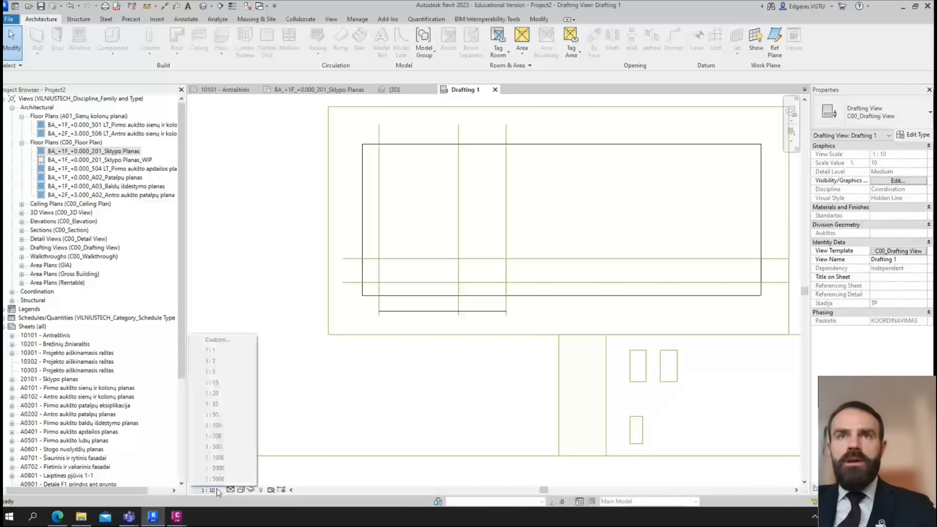
{"action": "left_click", "coordinate": [368, 385]}
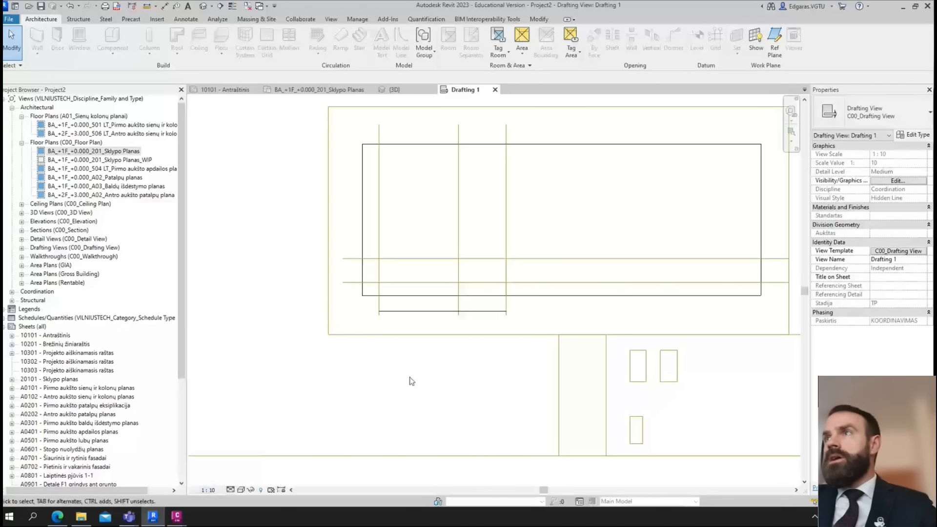
- Remove the drafting view's template by assigning <None> and set the view scale to 1:200
{"action": "left_click", "coordinate": [905, 251]}
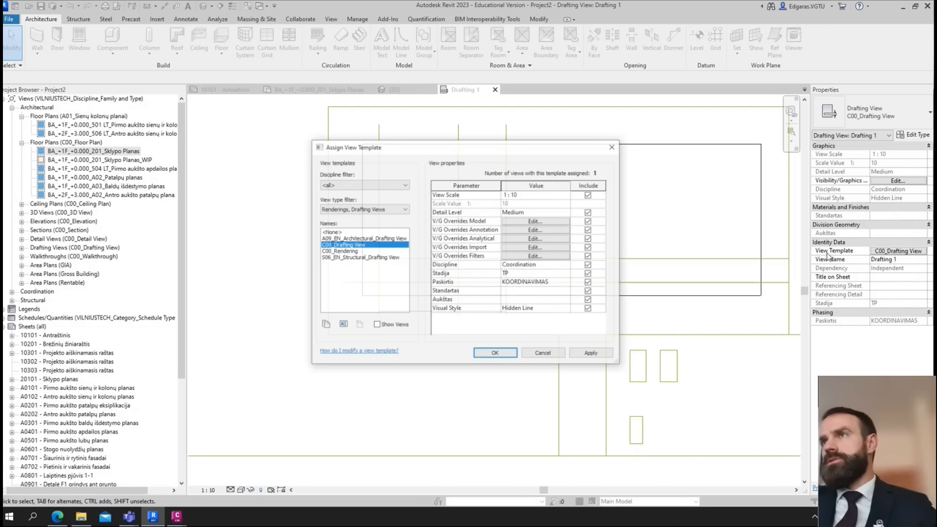
{"action": "left_click", "coordinate": [339, 232]}
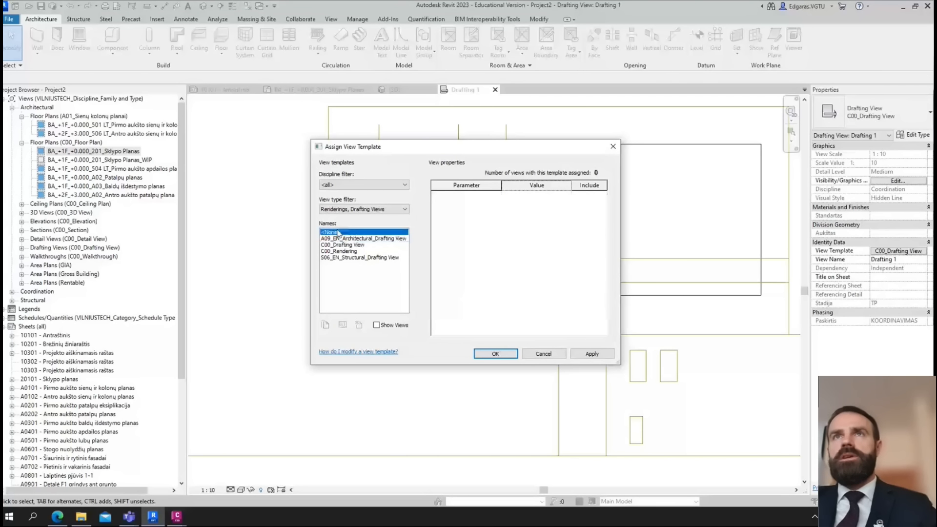
{"action": "key", "text": "Return"}
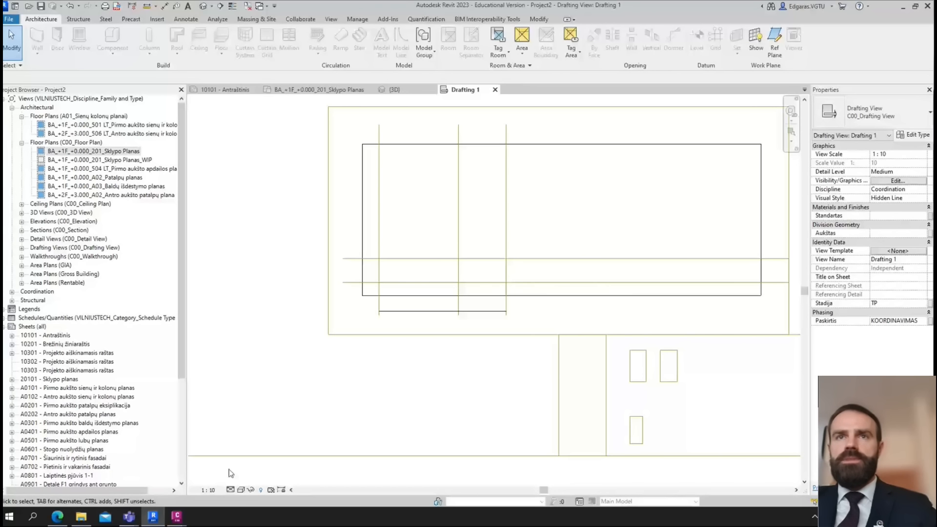
{"action": "left_click", "coordinate": [211, 490]}
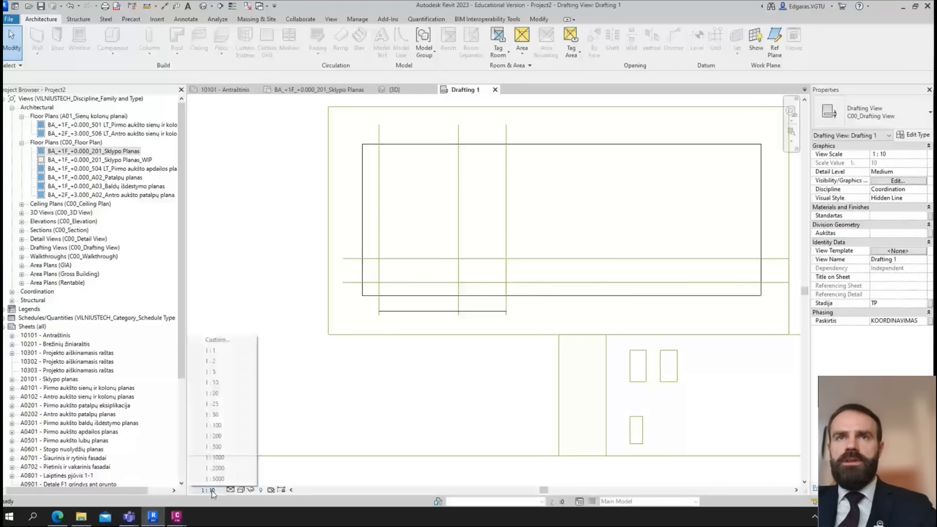
{"action": "left_click", "coordinate": [213, 436]}
{"action": "scroll", "coordinate": [388, 332], "scroll_direction": "up", "scroll_amount": 3}
{"action": "scroll", "coordinate": [356, 328], "scroll_direction": "down", "scroll_amount": 1}
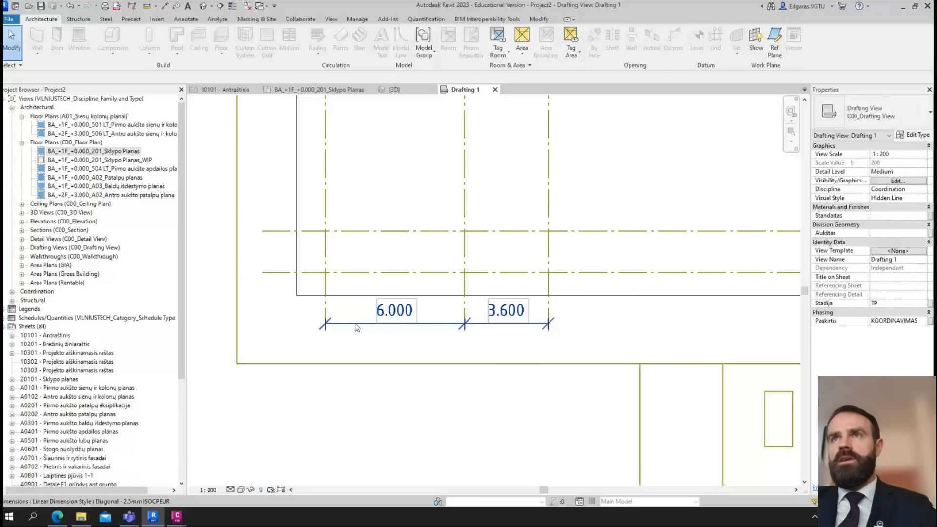
- Move the rightmost vertical dash-dot line to about 7.9 from the middle one and the upper horizontal line to about 4.7 above the lower one
{"action": "scroll", "coordinate": [357, 327], "scroll_direction": "down", "scroll_amount": 2}
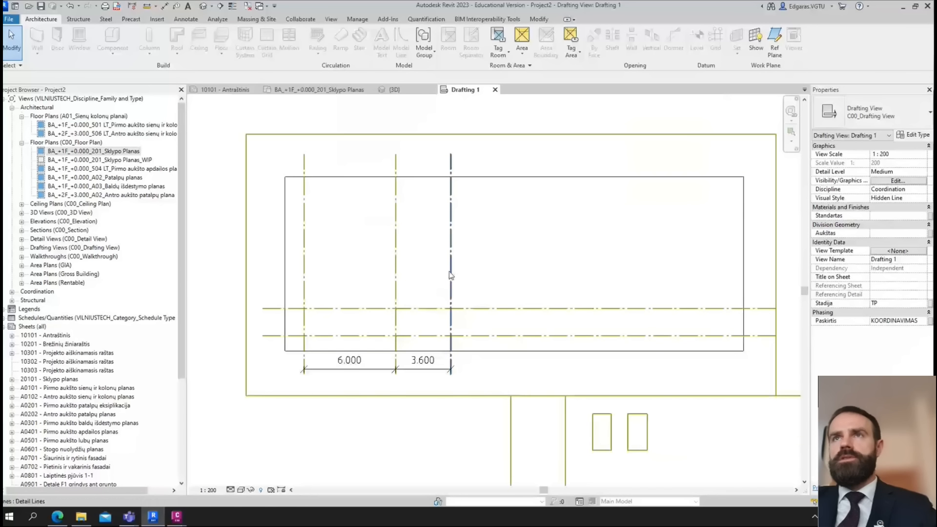
{"action": "left_click_drag", "start_coordinate": [489, 275], "coordinate": [516, 276]}
{"action": "left_click", "coordinate": [429, 257]}
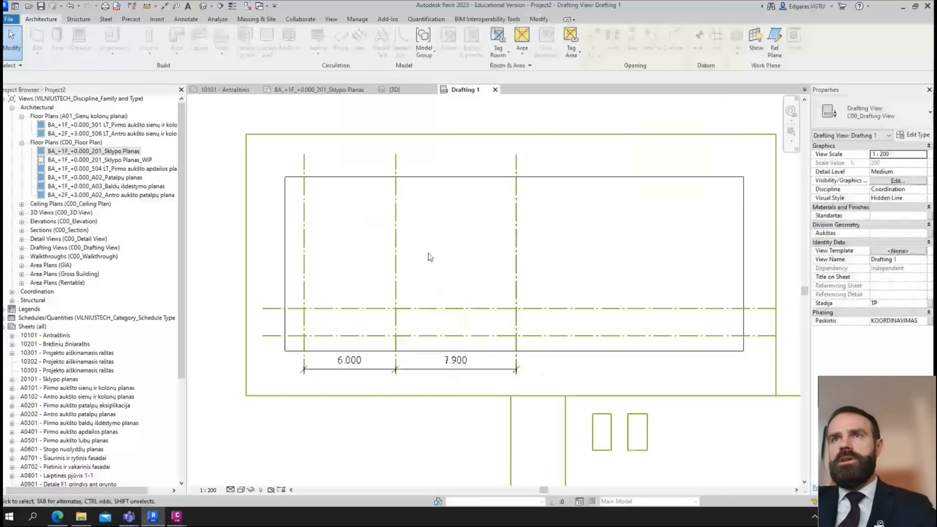
{"action": "scroll", "coordinate": [428, 254], "scroll_direction": "down", "scroll_amount": 2}
{"action": "left_click_drag", "start_coordinate": [383, 285], "coordinate": [376, 259]}
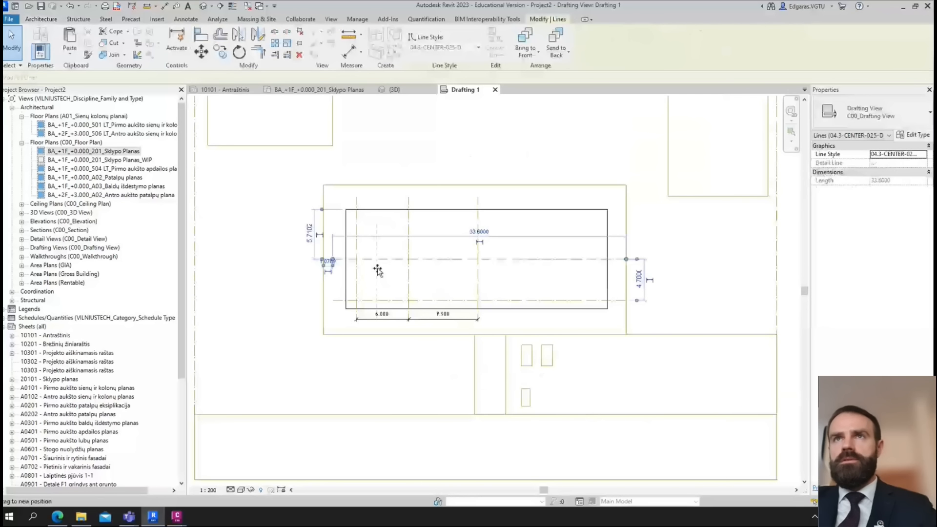
{"action": "left_click", "coordinate": [399, 293]}
{"action": "scroll", "coordinate": [395, 278], "scroll_direction": "down", "scroll_amount": 2}
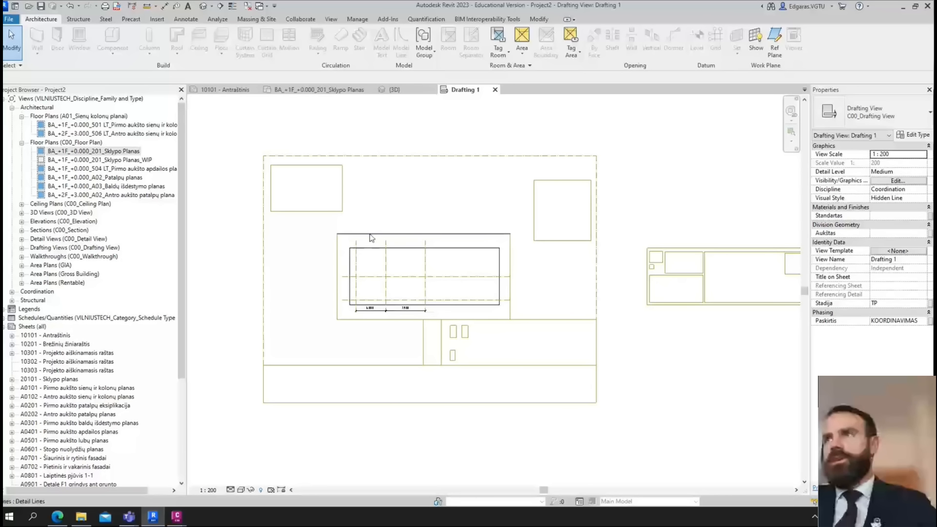
{"action": "scroll", "coordinate": [353, 278], "scroll_direction": "down", "scroll_amount": 3}
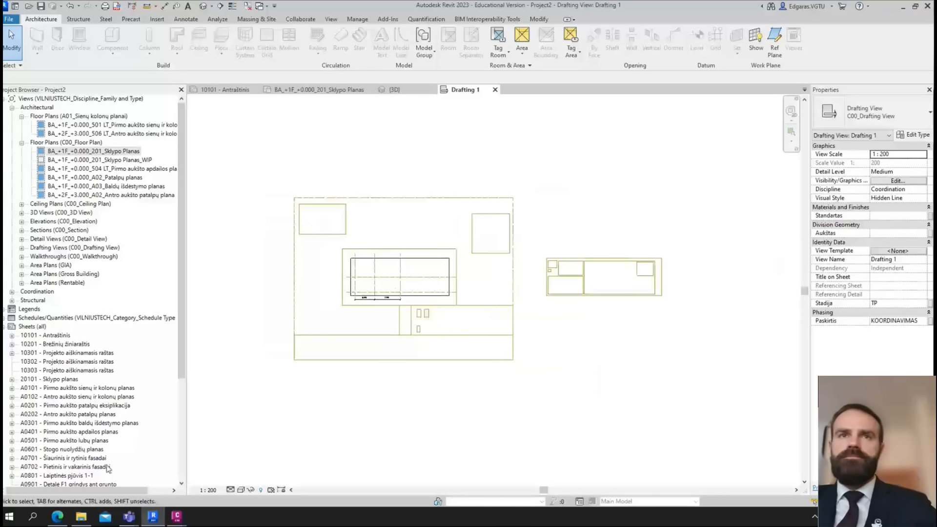
- Switch to Plannerly in the browser and examine which scope elements are scheduled for Week 4
{"action": "left_click", "coordinate": [56, 518]}
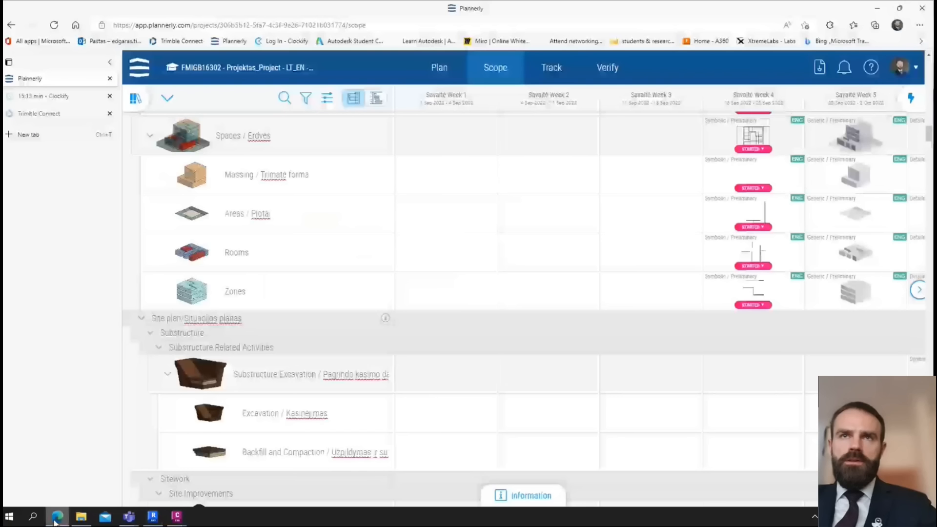
{"action": "scroll", "coordinate": [760, 267], "scroll_direction": "up", "scroll_amount": 3}
{"action": "scroll", "coordinate": [760, 267], "scroll_direction": "up", "scroll_amount": 5}
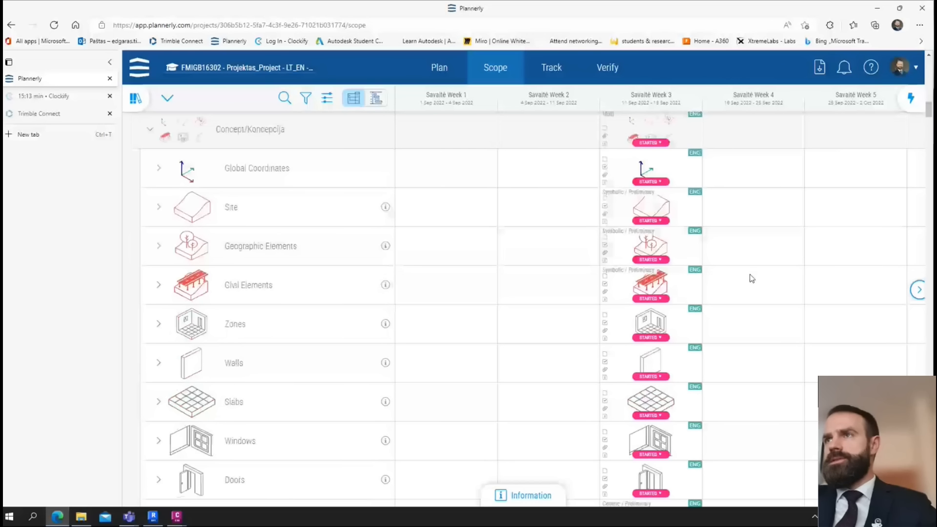
{"action": "scroll", "coordinate": [692, 366], "scroll_direction": "down", "scroll_amount": 10}
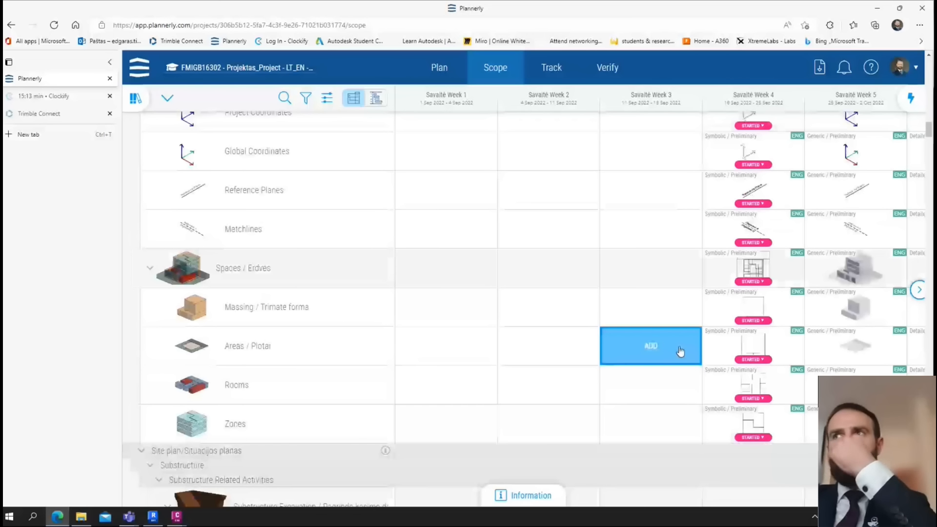
{"action": "scroll", "coordinate": [680, 351], "scroll_direction": "down", "scroll_amount": 6}
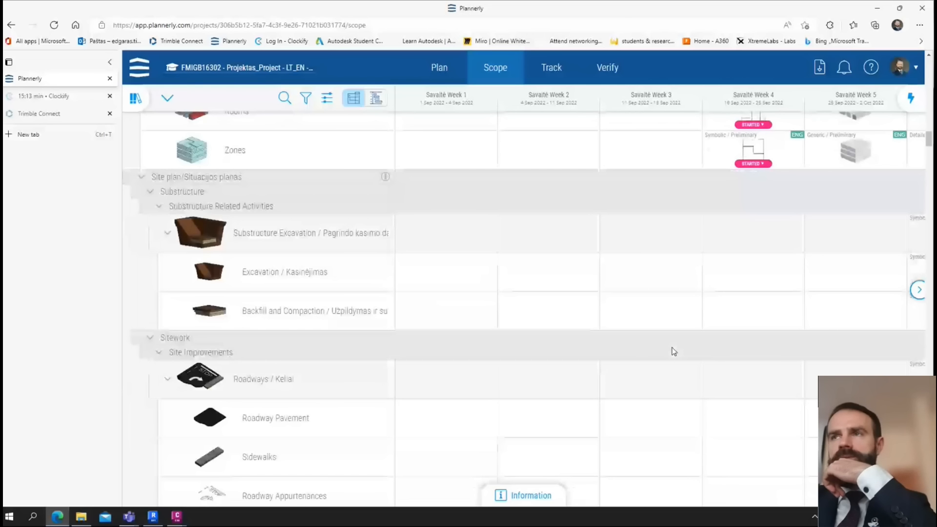
{"action": "scroll", "coordinate": [683, 357], "scroll_direction": "down", "scroll_amount": 4}
{"action": "scroll", "coordinate": [705, 351], "scroll_direction": "up", "scroll_amount": 4}
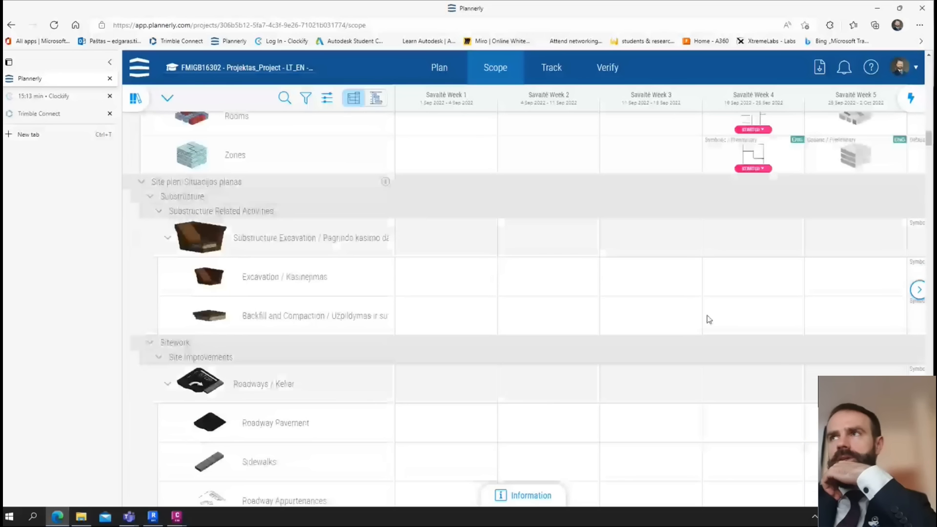
- Examine how the general, site plan and drafting scope elements are scheduled from Week 3 to Week 7
{"action": "scroll", "coordinate": [709, 319], "scroll_direction": "up", "scroll_amount": 5}
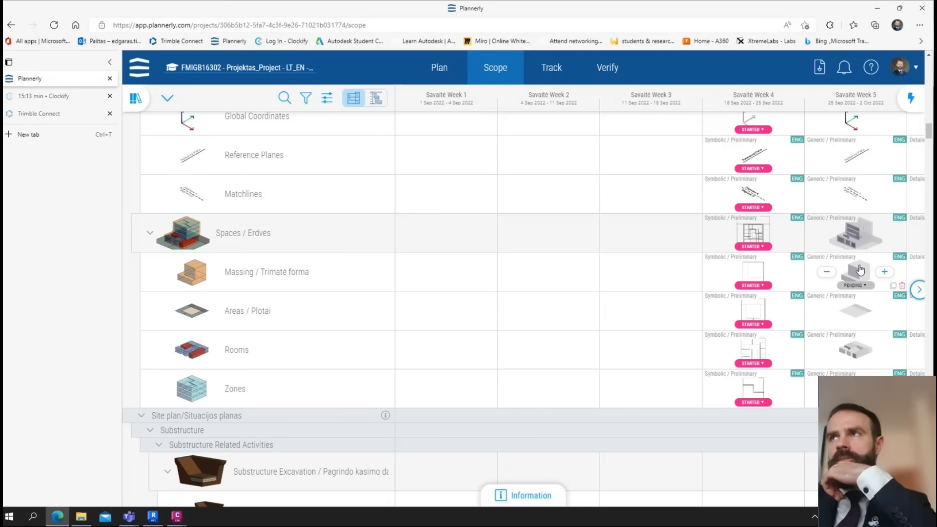
{"action": "left_click", "coordinate": [918, 290]}
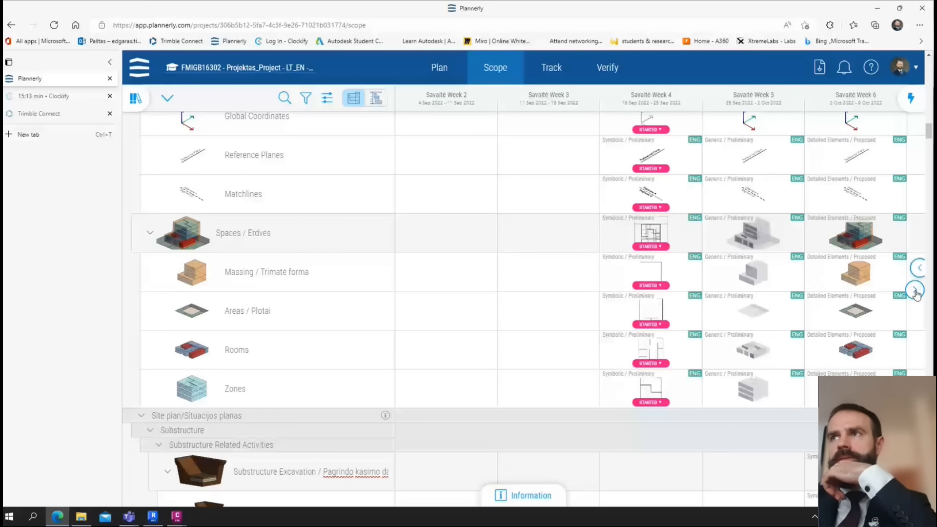
{"action": "left_click", "coordinate": [915, 291]}
{"action": "scroll", "coordinate": [751, 322], "scroll_direction": "down", "scroll_amount": 15}
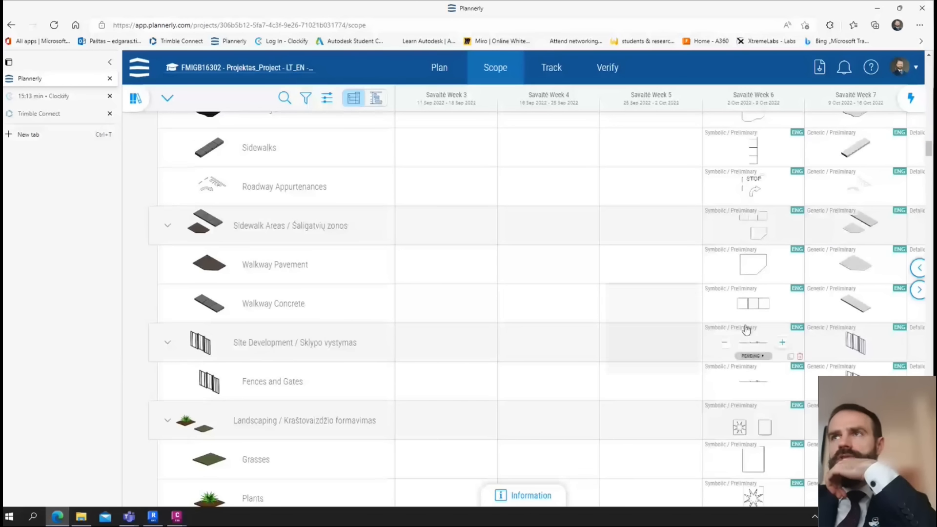
{"action": "scroll", "coordinate": [755, 316], "scroll_direction": "down", "scroll_amount": 2}
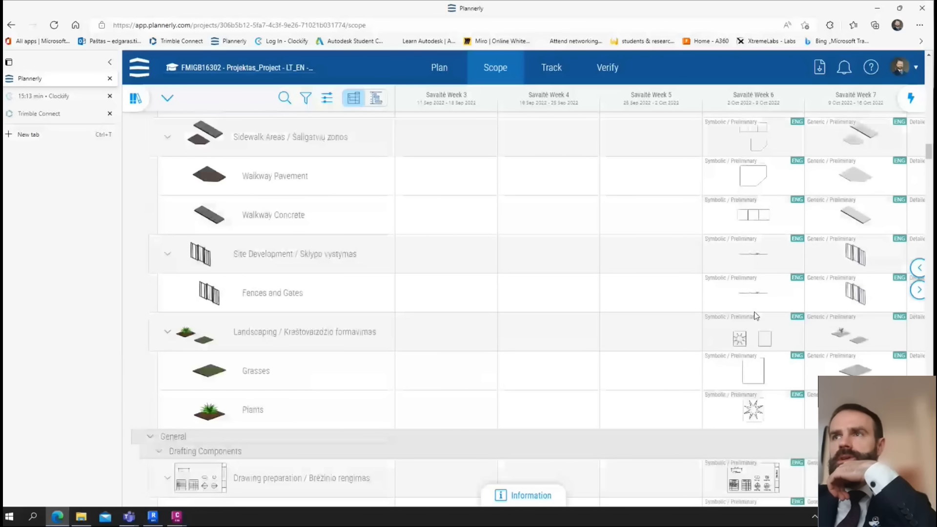
{"action": "scroll", "coordinate": [756, 316], "scroll_direction": "down", "scroll_amount": 8}
{"action": "scroll", "coordinate": [728, 171], "scroll_direction": "up", "scroll_amount": 2}
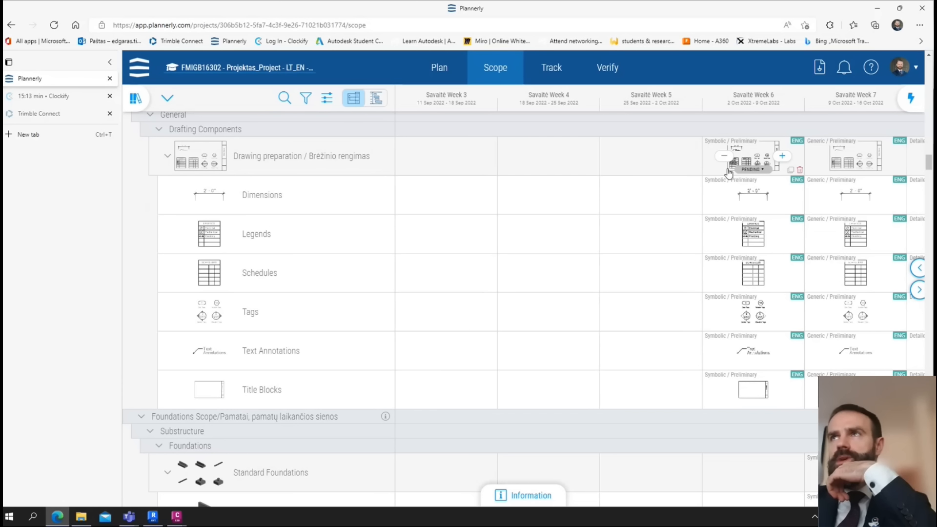
{"action": "scroll", "coordinate": [572, 334], "scroll_direction": "up", "scroll_amount": 7}
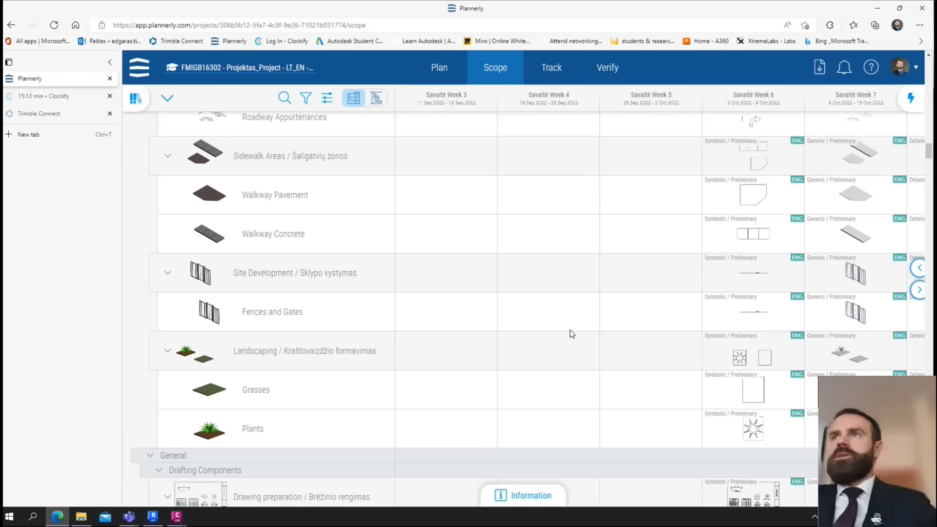
{"action": "scroll", "coordinate": [572, 335], "scroll_direction": "up", "scroll_amount": 15}
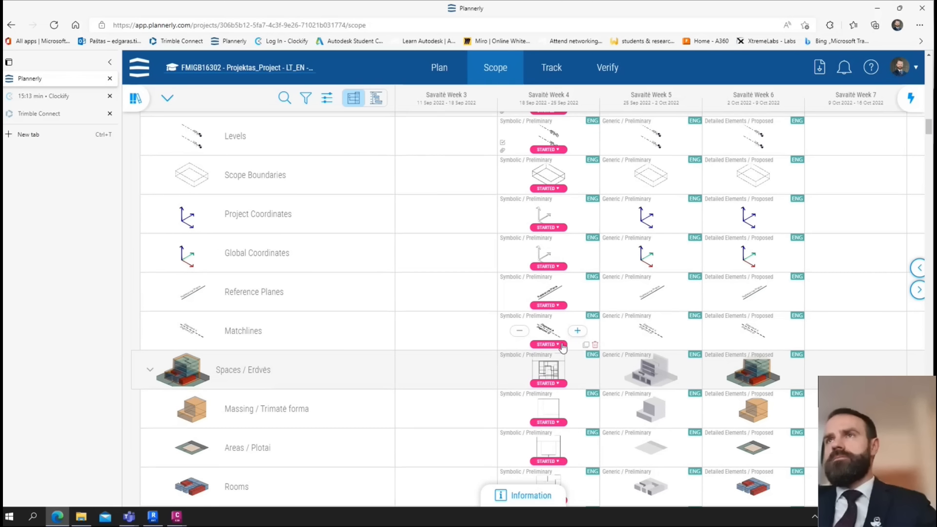
{"action": "scroll", "coordinate": [507, 323], "scroll_direction": "up", "scroll_amount": 4}
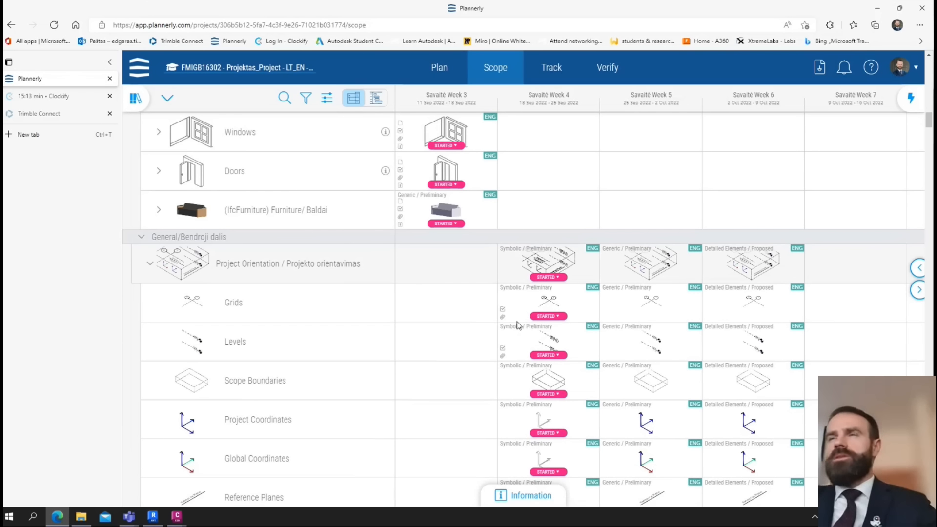
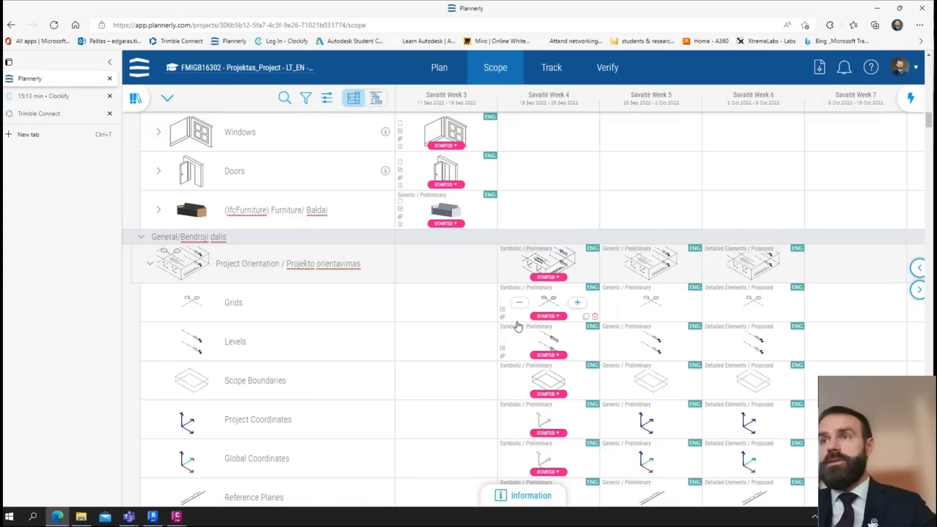
- Follow the scope schedule down from Spaces through site works and foundations to steel structures, advancing the timeline to Week 11 and beyond
{"action": "scroll", "coordinate": [719, 332], "scroll_direction": "down", "scroll_amount": 1}
{"action": "scroll", "coordinate": [719, 332], "scroll_direction": "down", "scroll_amount": 5}
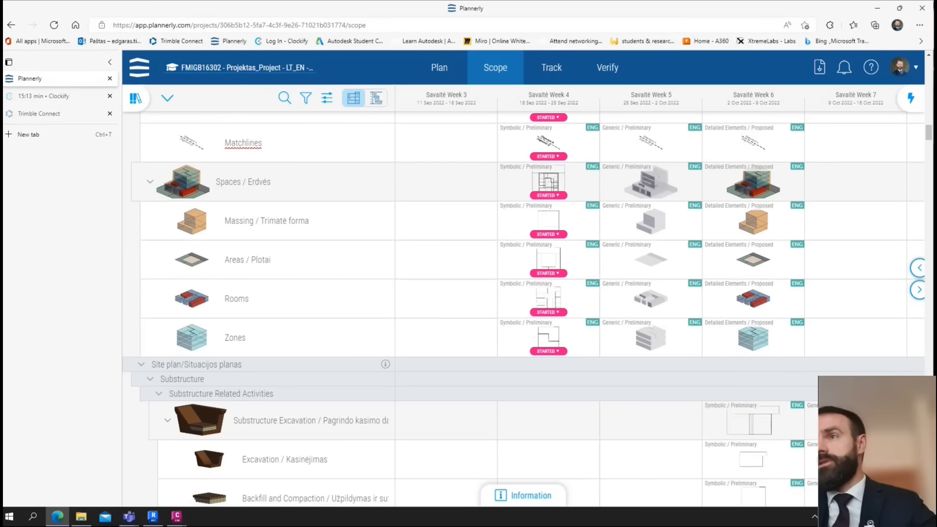
{"action": "left_click", "coordinate": [916, 291]}
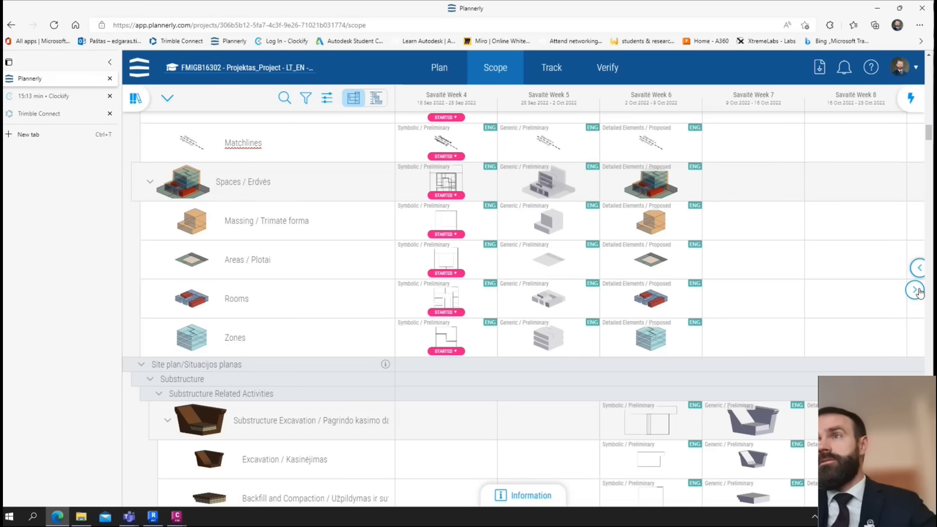
{"action": "scroll", "coordinate": [822, 356], "scroll_direction": "down", "scroll_amount": 10}
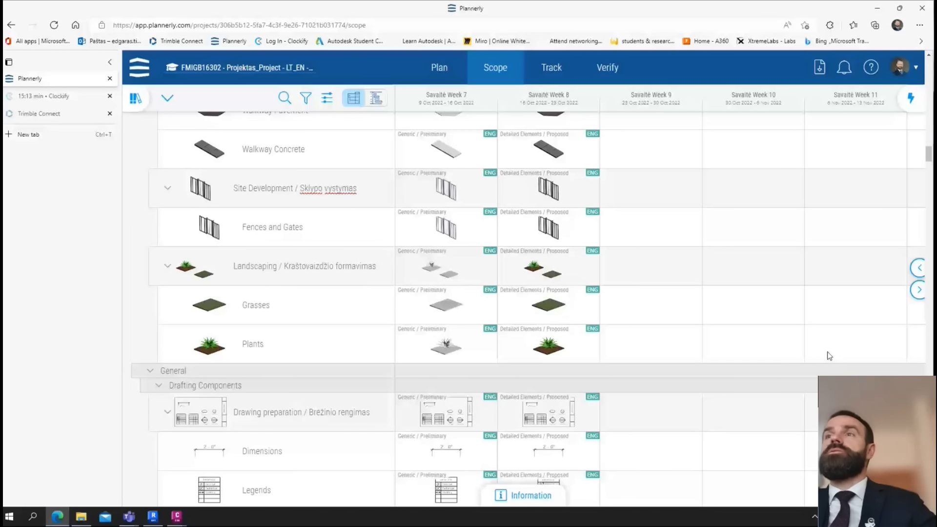
{"action": "scroll", "coordinate": [827, 352], "scroll_direction": "down", "scroll_amount": 9}
{"action": "left_click", "coordinate": [915, 291]}
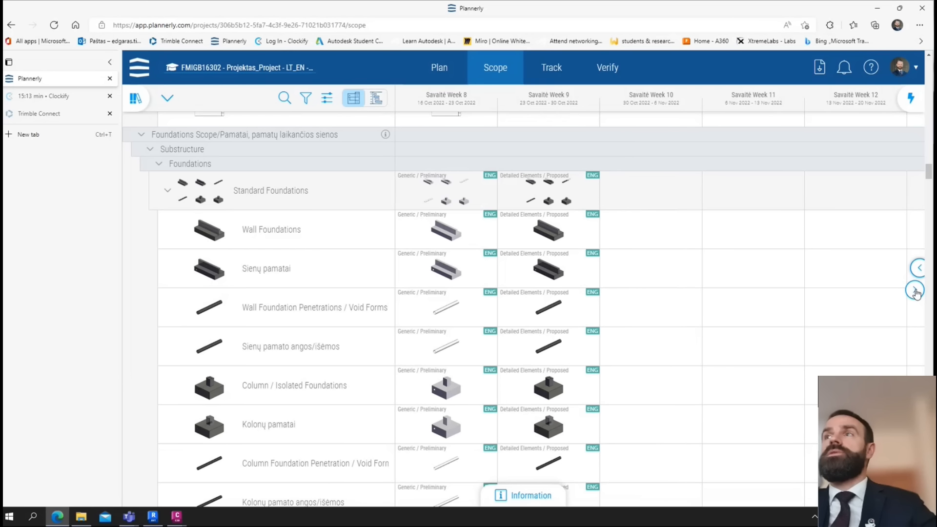
{"action": "scroll", "coordinate": [776, 332], "scroll_direction": "down", "scroll_amount": 20}
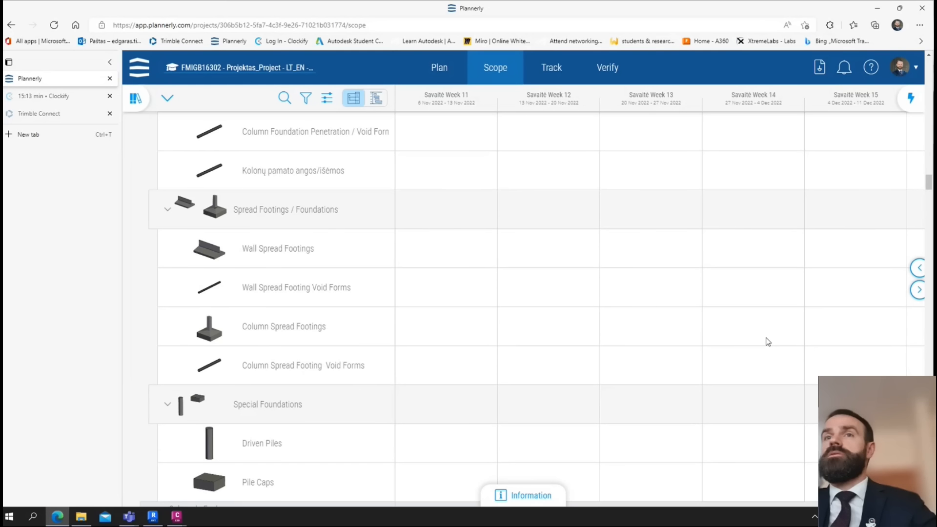
{"action": "scroll", "coordinate": [750, 357], "scroll_direction": "down", "scroll_amount": 15}
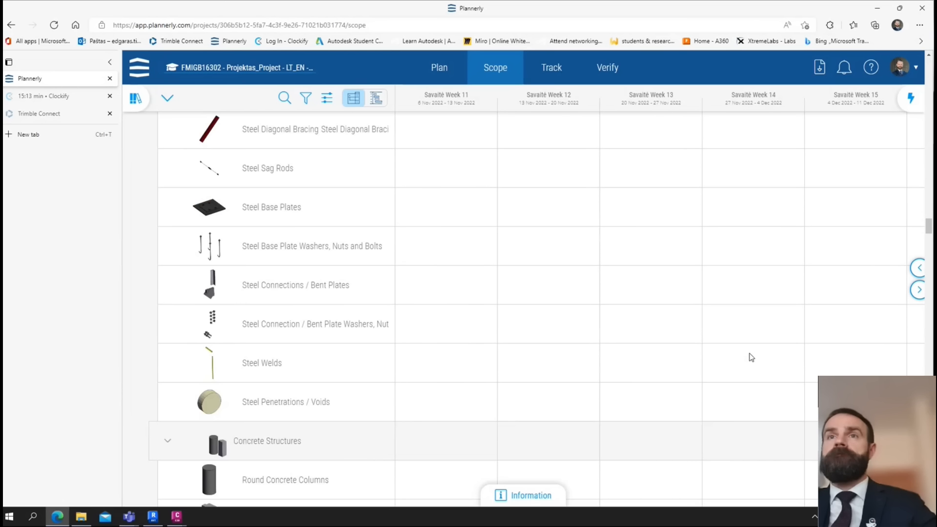
- Bring the timeline back to Weeks 7 to 11 and examine the scheduling of the exterior walls, concrete structures and subgrade enclosures
{"action": "left_click", "coordinate": [920, 268]}
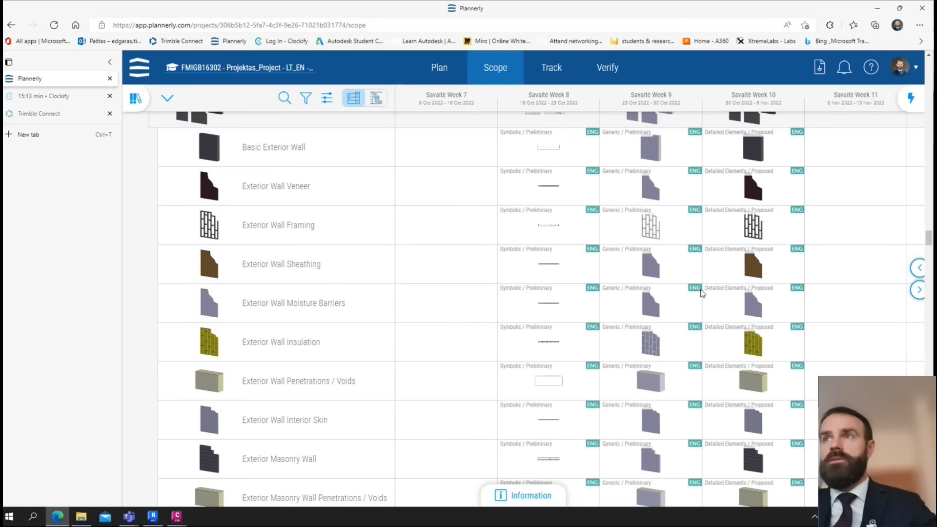
{"action": "scroll", "coordinate": [678, 307], "scroll_direction": "up", "scroll_amount": 7}
{"action": "scroll", "coordinate": [678, 306], "scroll_direction": "down", "scroll_amount": 7}
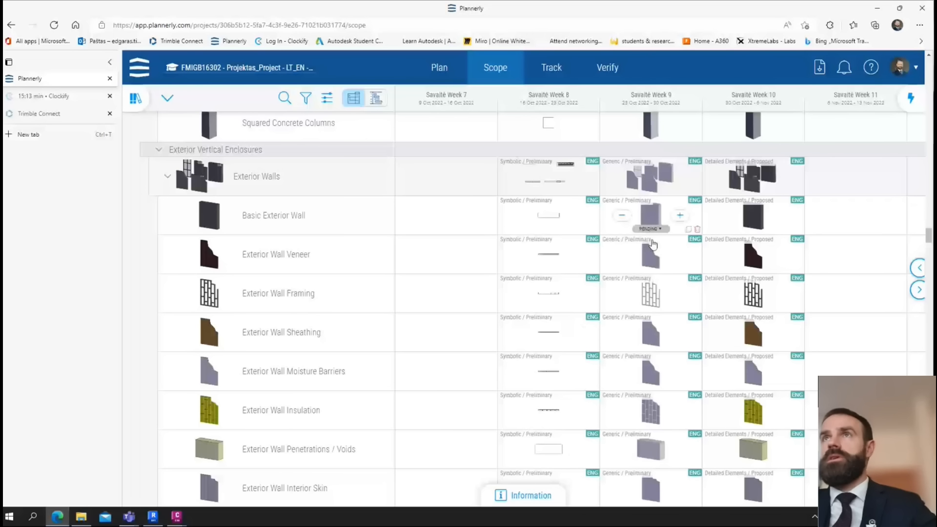
{"action": "scroll", "coordinate": [571, 320], "scroll_direction": "up", "scroll_amount": 7}
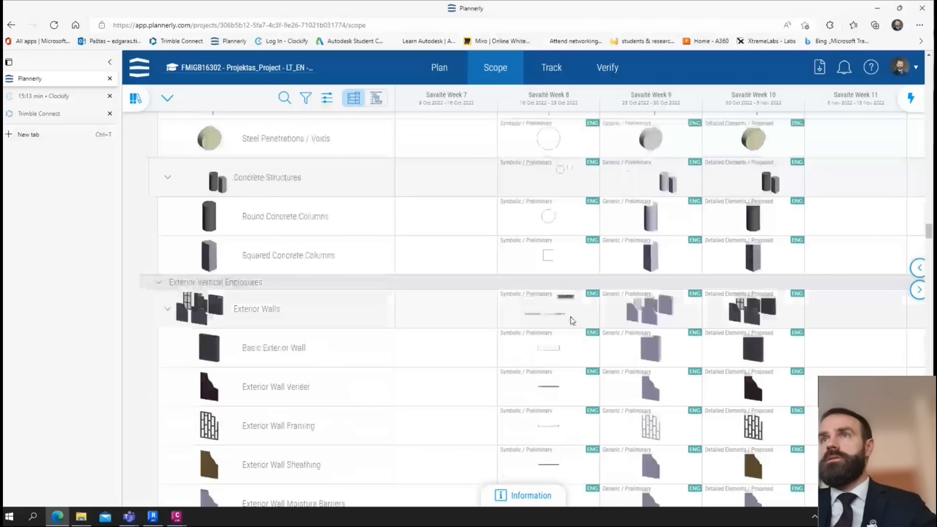
{"action": "scroll", "coordinate": [552, 254], "scroll_direction": "up", "scroll_amount": 10}
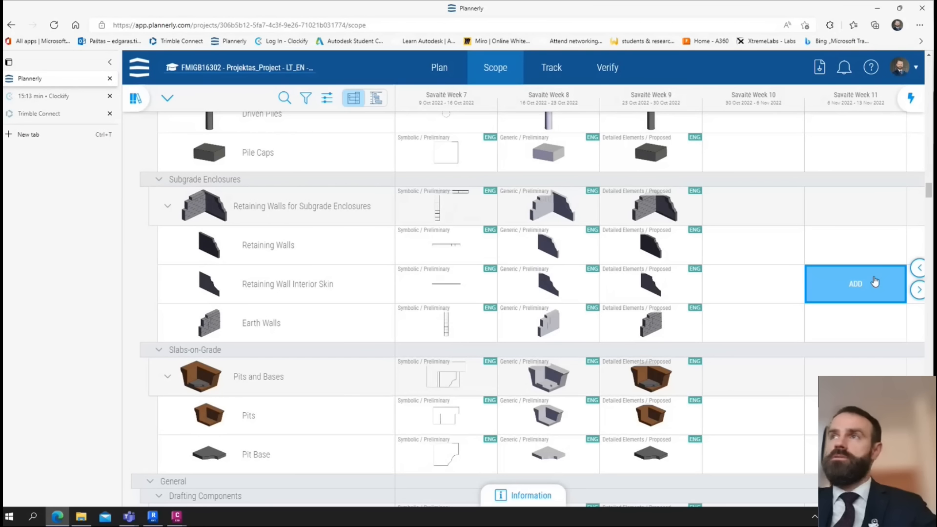
- Review the scope sequence from Week 4 onward, from reference elements and site works through foundations to exterior walls
{"action": "left_click", "coordinate": [917, 269]}
{"action": "left_click", "coordinate": [916, 269]}
{"action": "left_click", "coordinate": [916, 269]}
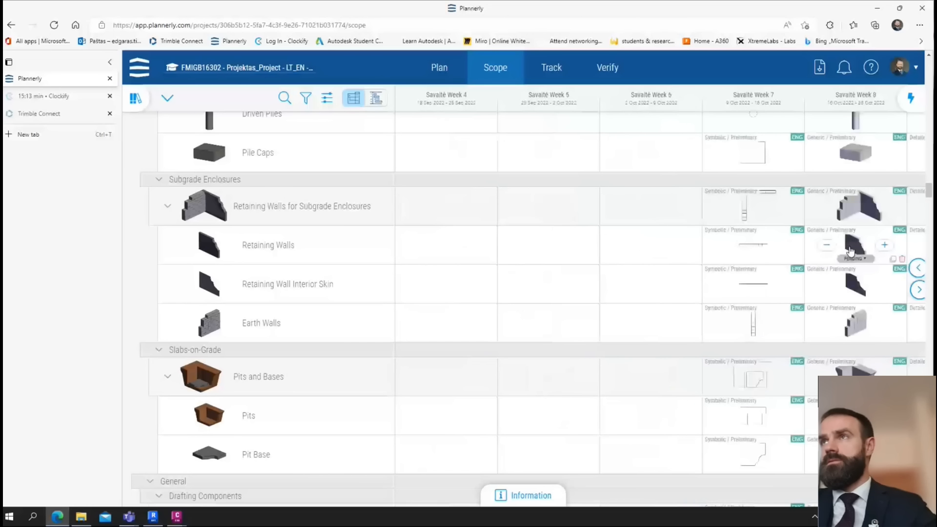
{"action": "scroll", "coordinate": [758, 235], "scroll_direction": "up", "scroll_amount": 10}
{"action": "scroll", "coordinate": [763, 237], "scroll_direction": "up", "scroll_amount": 5}
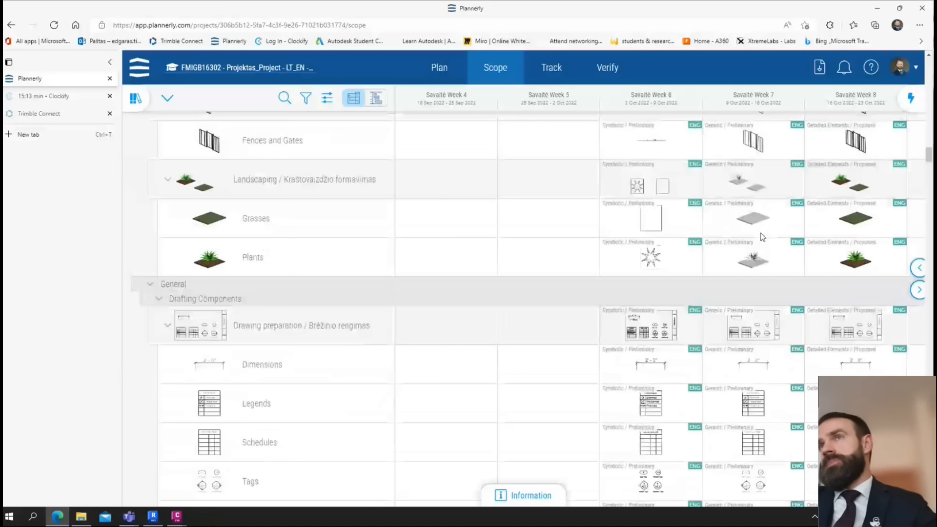
{"action": "scroll", "coordinate": [730, 240], "scroll_direction": "down", "scroll_amount": 13}
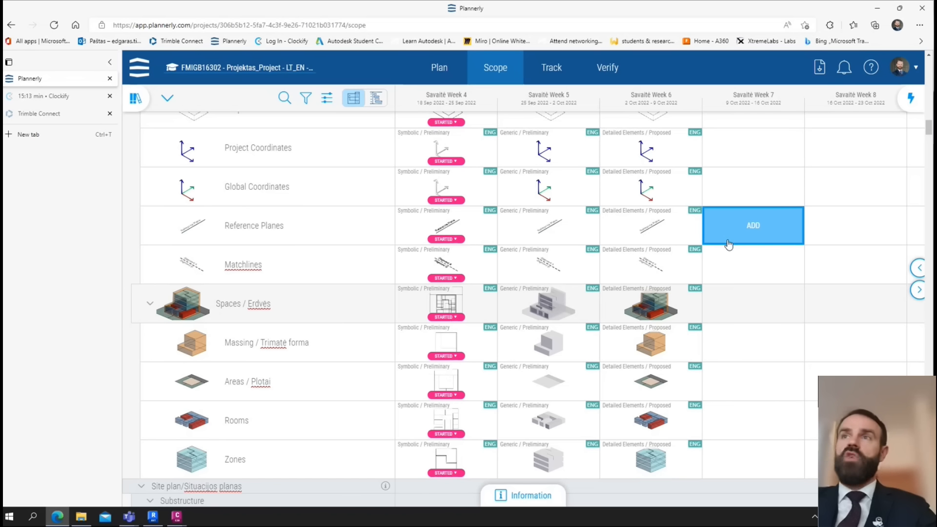
{"action": "scroll", "coordinate": [776, 299], "scroll_direction": "down", "scroll_amount": 15}
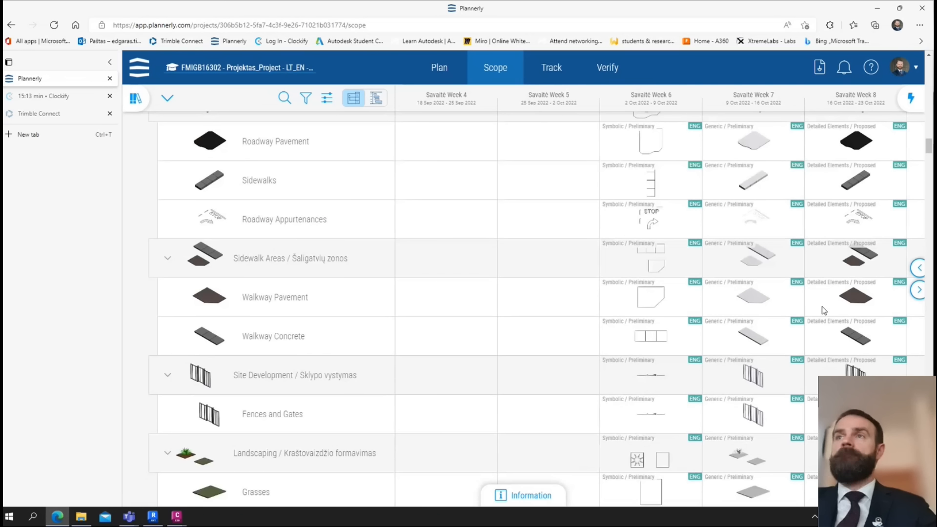
{"action": "scroll", "coordinate": [824, 310], "scroll_direction": "down", "scroll_amount": 20}
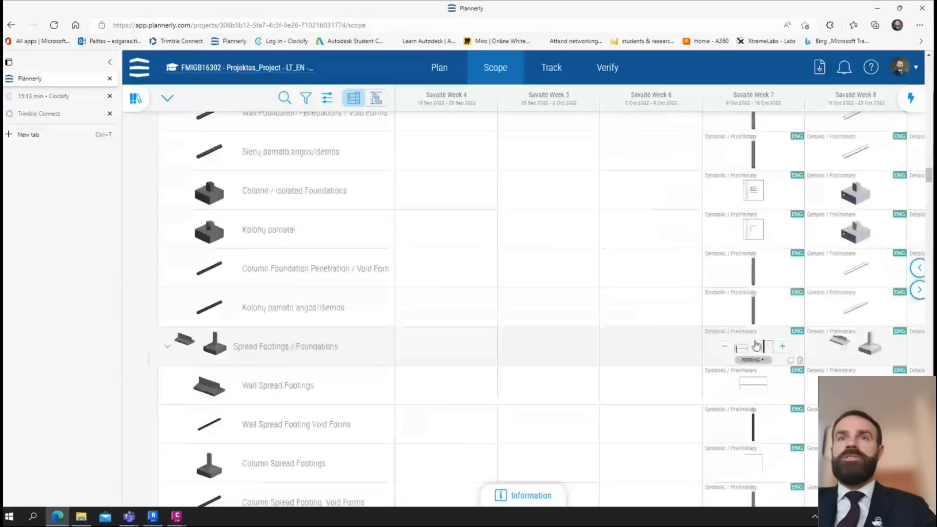
{"action": "scroll", "coordinate": [756, 346], "scroll_direction": "down", "scroll_amount": 15}
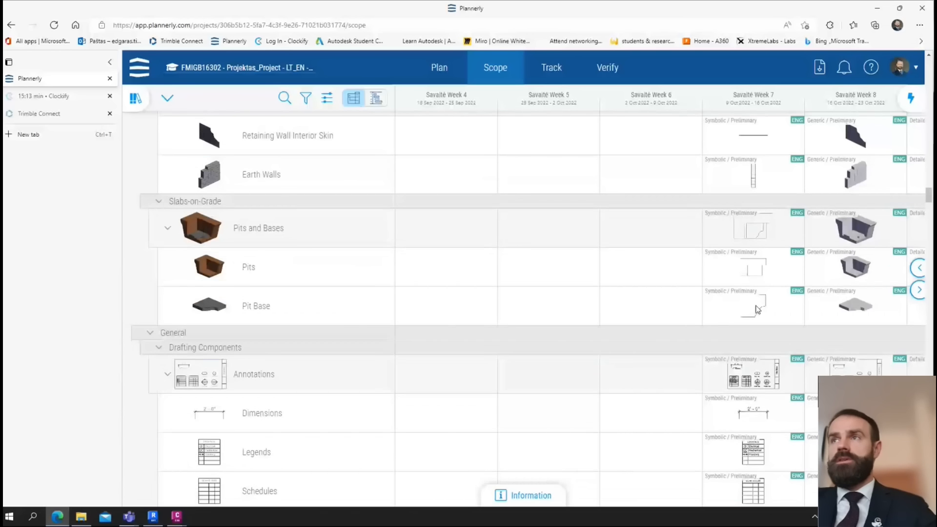
{"action": "scroll", "coordinate": [758, 322], "scroll_direction": "down", "scroll_amount": 5}
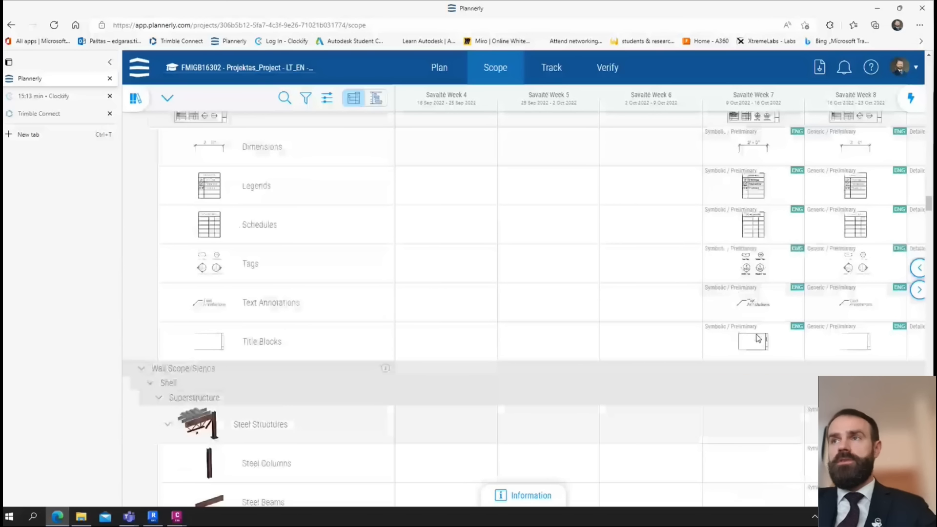
{"action": "scroll", "coordinate": [758, 337], "scroll_direction": "down", "scroll_amount": 10}
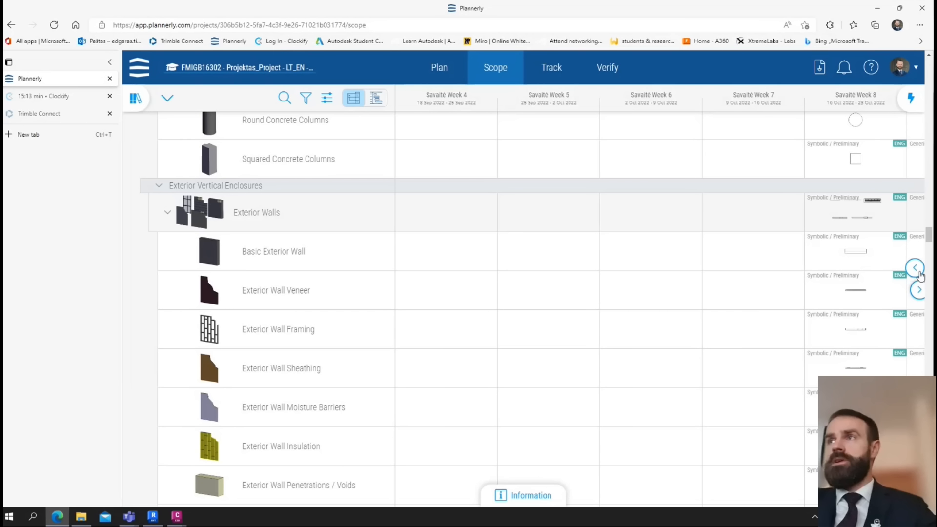
{"action": "left_click", "coordinate": [919, 292]}
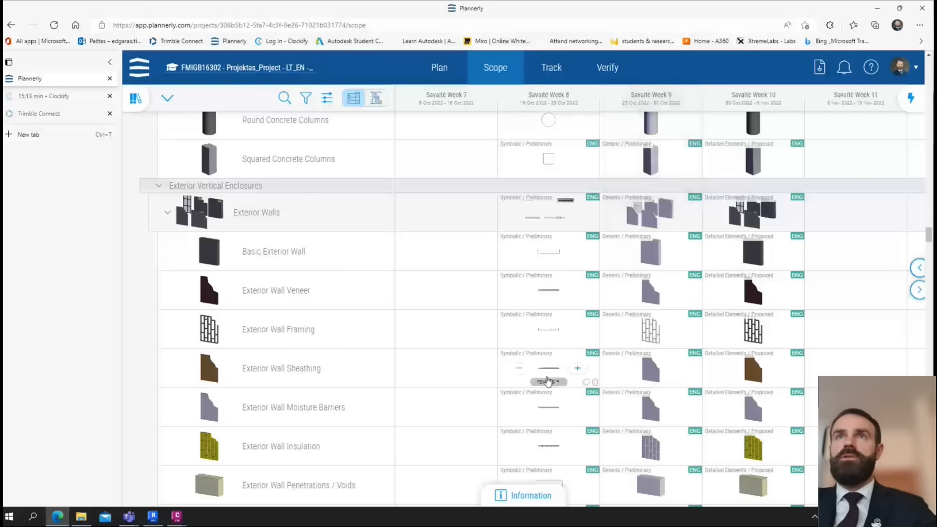
- View the task details of the Week 8 Exterior Wall Veneer, the Week 9 Basic Exterior Wall and the Week 9 Exterior Walls group
{"action": "left_click", "coordinate": [547, 382]}
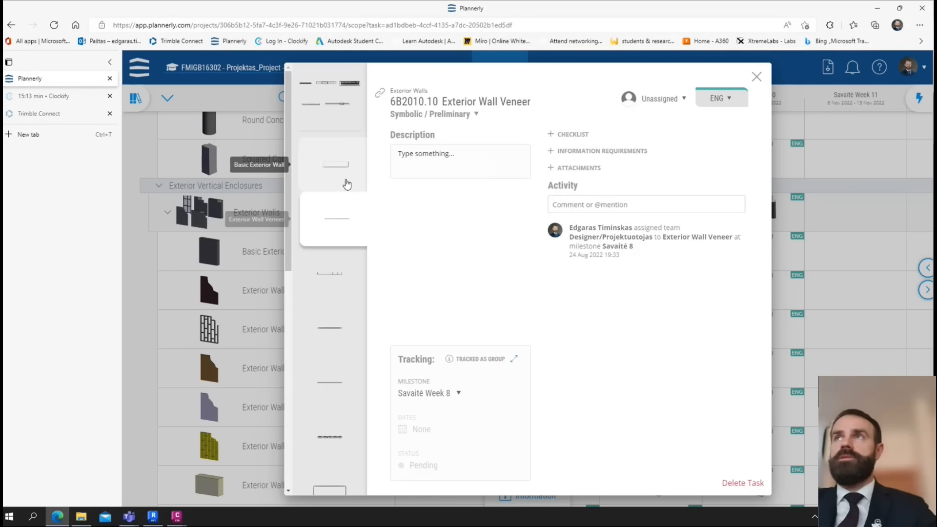
{"action": "left_click", "coordinate": [760, 76]}
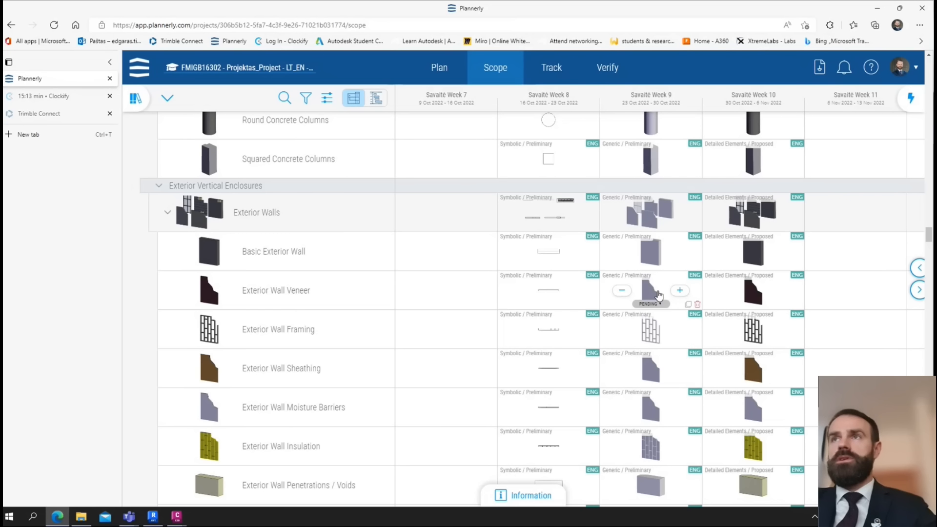
{"action": "left_click", "coordinate": [652, 250]}
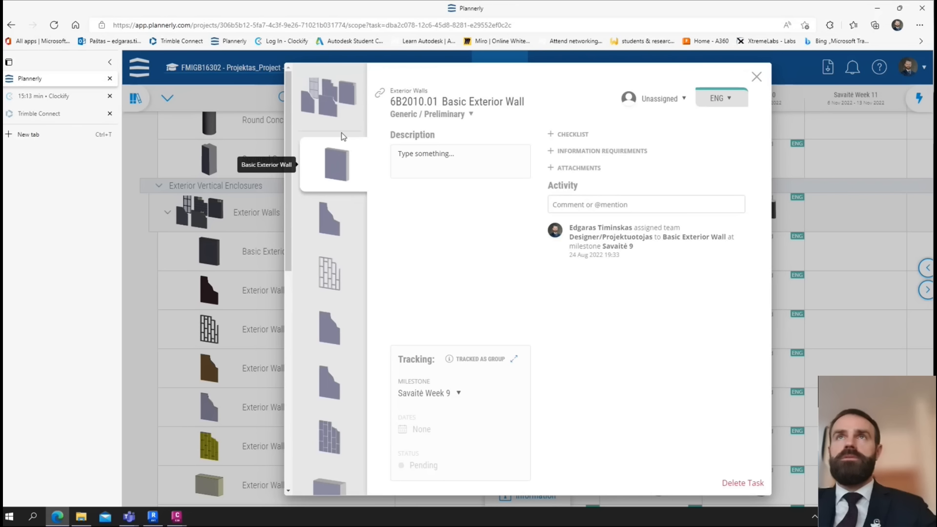
{"action": "left_click", "coordinate": [325, 103]}
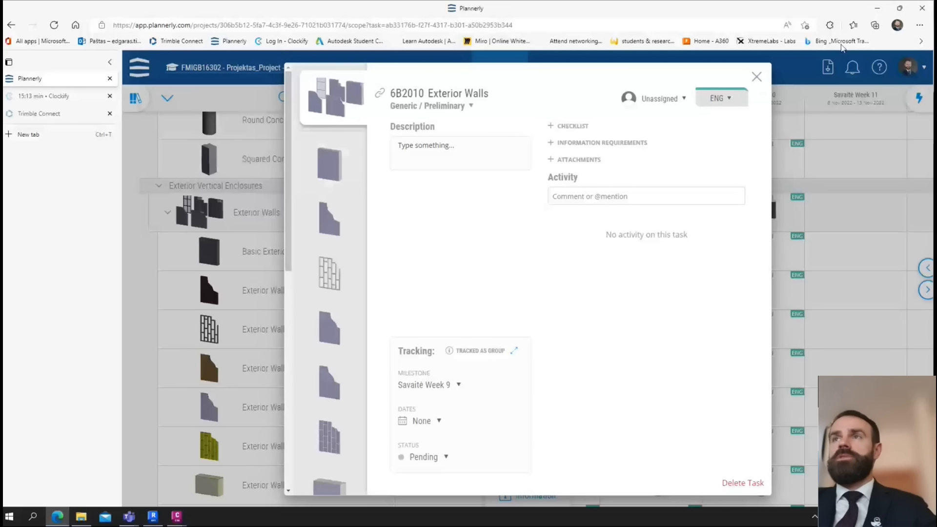
{"action": "left_click", "coordinate": [756, 77]}
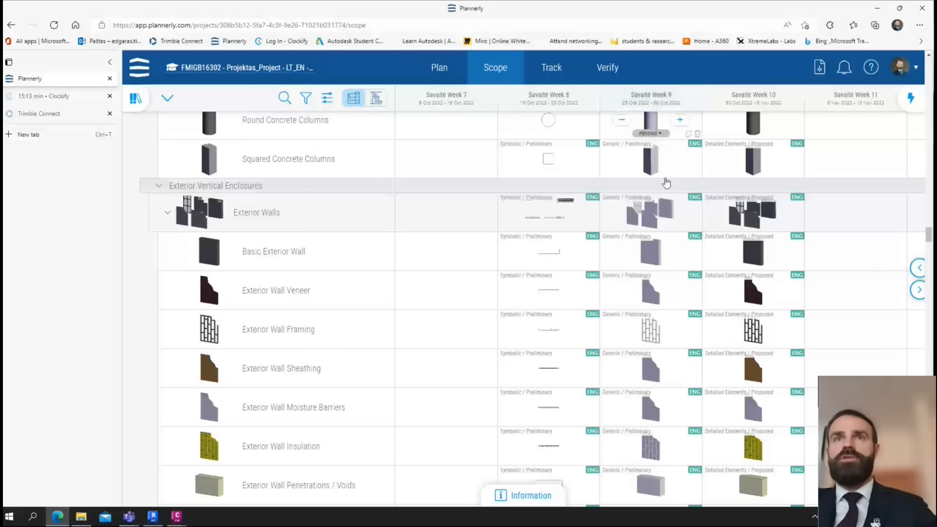
- Review the Week 7 to 11 scope schedule back up from exterior walls through steel structures and annotations to the subgrade enclosures
{"action": "scroll", "coordinate": [648, 327], "scroll_direction": "up", "scroll_amount": 8}
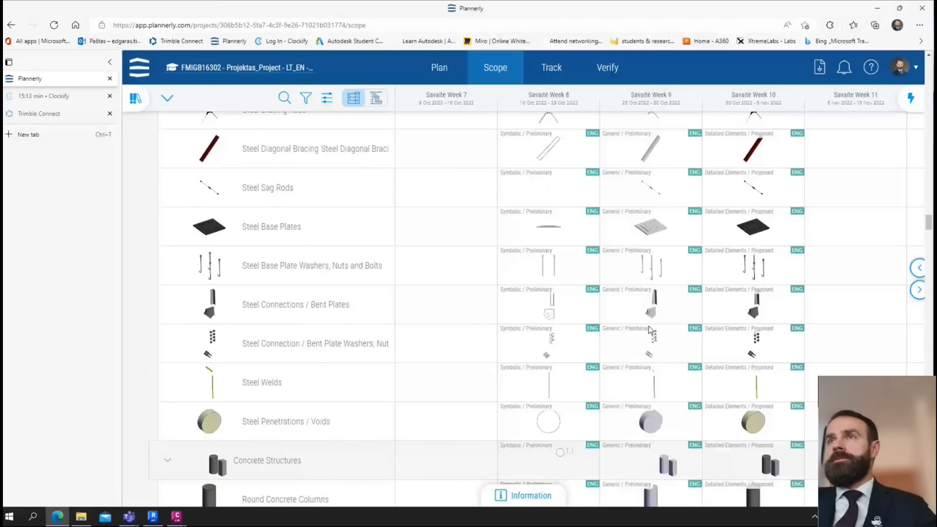
{"action": "scroll", "coordinate": [649, 326], "scroll_direction": "up", "scroll_amount": 2}
{"action": "scroll", "coordinate": [530, 324], "scroll_direction": "up", "scroll_amount": 10}
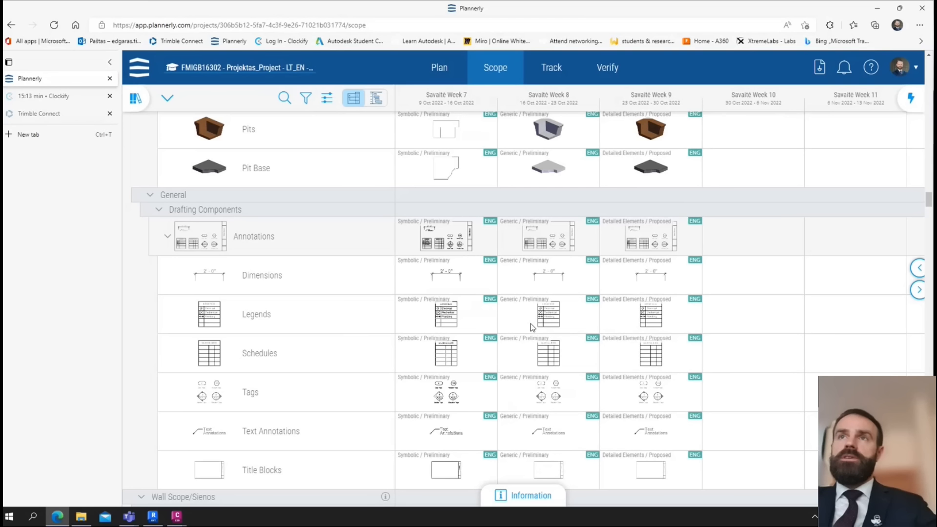
{"action": "scroll", "coordinate": [525, 332], "scroll_direction": "up", "scroll_amount": 8}
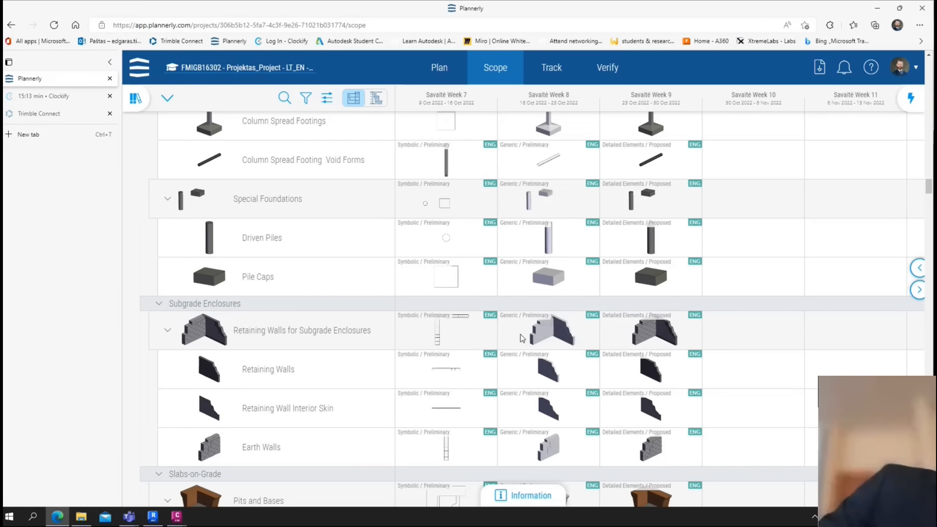
{"action": "mouse_move", "coordinate": [521, 339]}
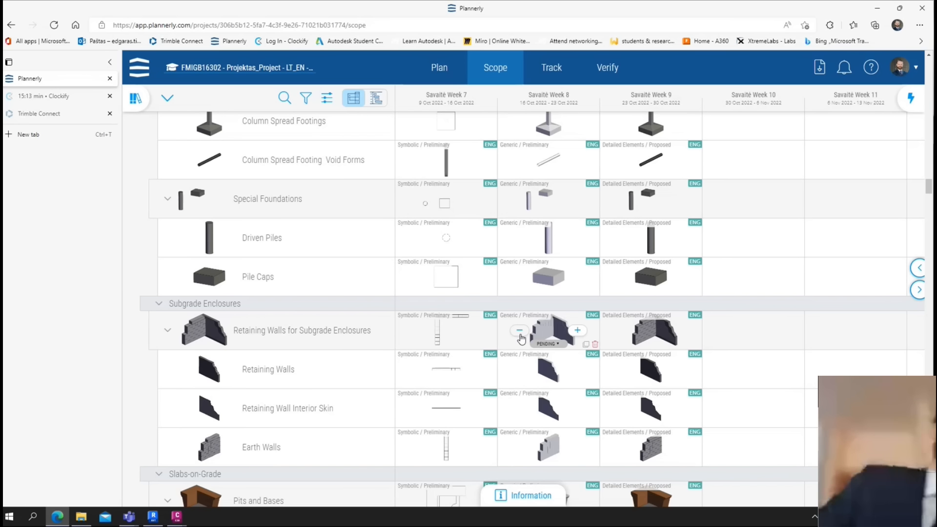
{"action": "key", "text": "super"}
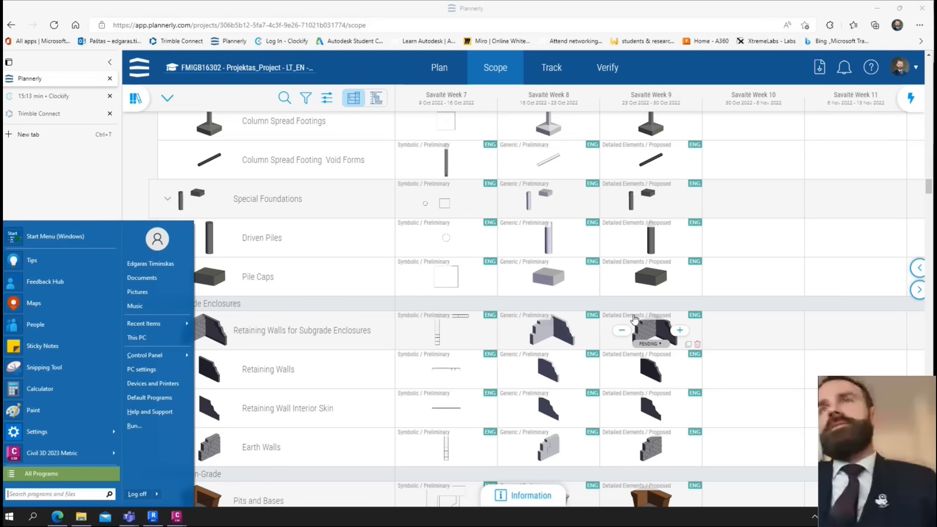
{"action": "mouse_move", "coordinate": [632, 319]}
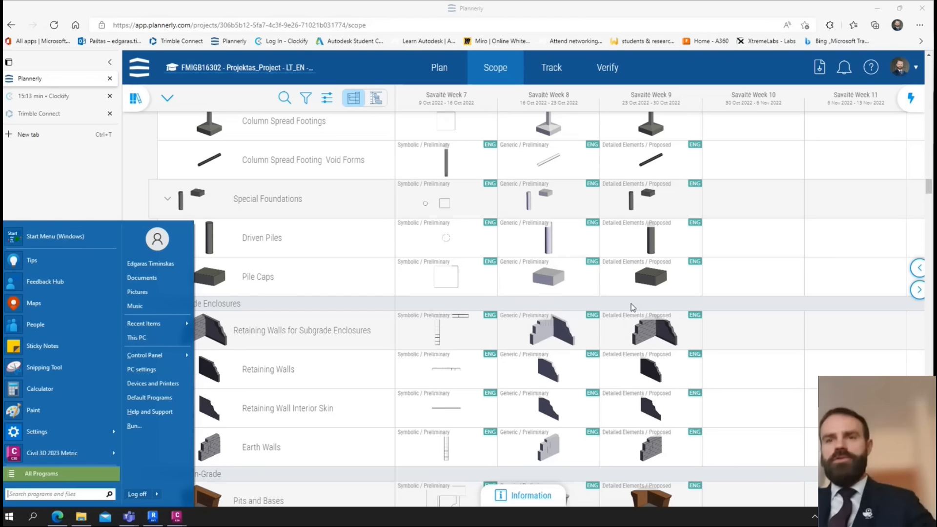
{"action": "mouse_move", "coordinate": [797, 413]}
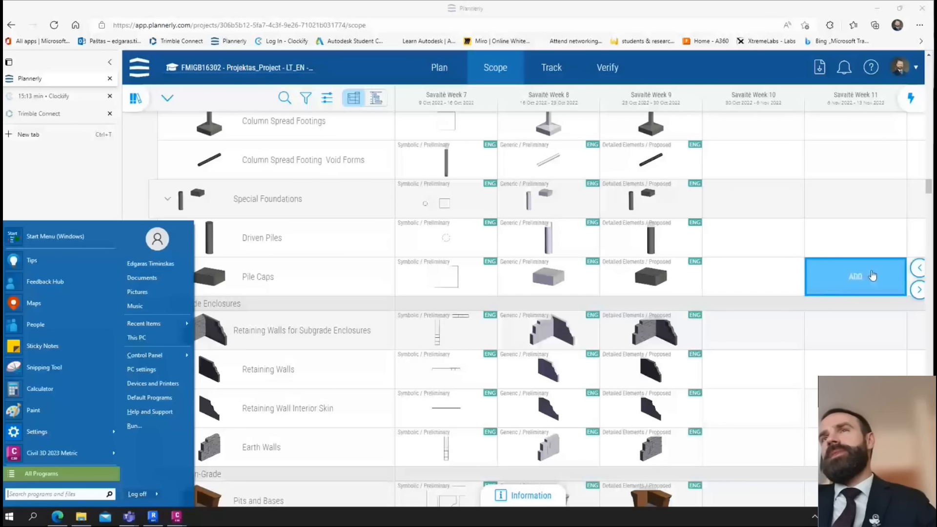
- Trace the scope back from the foundations to Project Orientation, moving the timeline back to start at Week 3
{"action": "scroll", "coordinate": [800, 274], "scroll_direction": "up", "scroll_amount": 3}
{"action": "scroll", "coordinate": [800, 274], "scroll_direction": "up", "scroll_amount": 2}
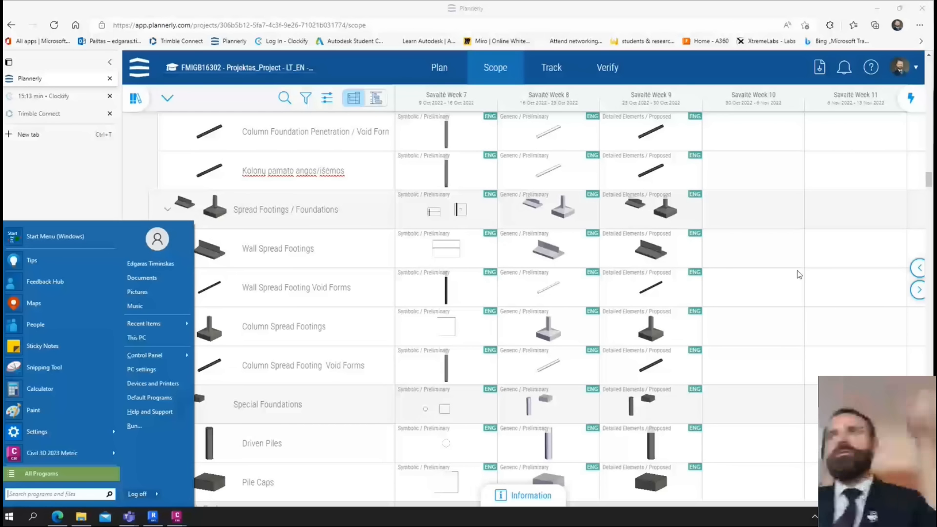
{"action": "left_click", "coordinate": [916, 269]}
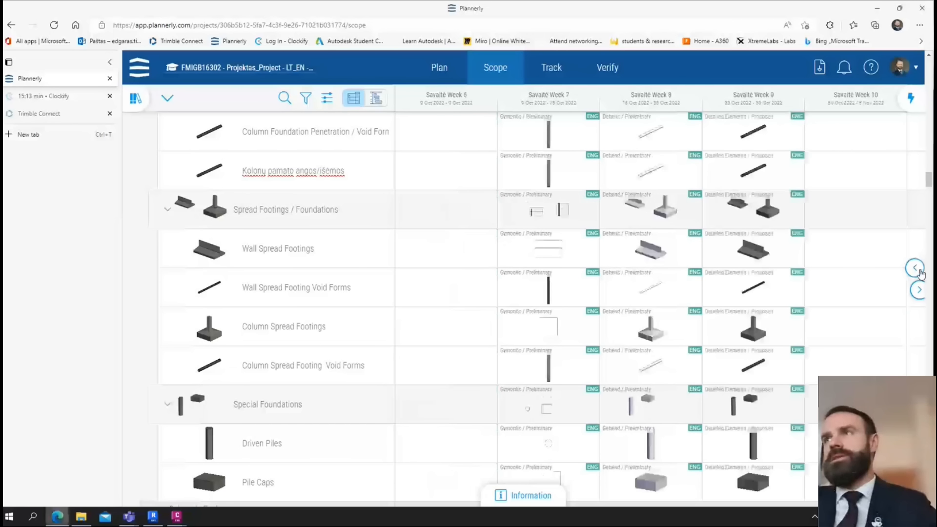
{"action": "left_click", "coordinate": [918, 270]}
{"action": "left_click", "coordinate": [918, 269]}
{"action": "scroll", "coordinate": [695, 285], "scroll_direction": "up", "scroll_amount": 20}
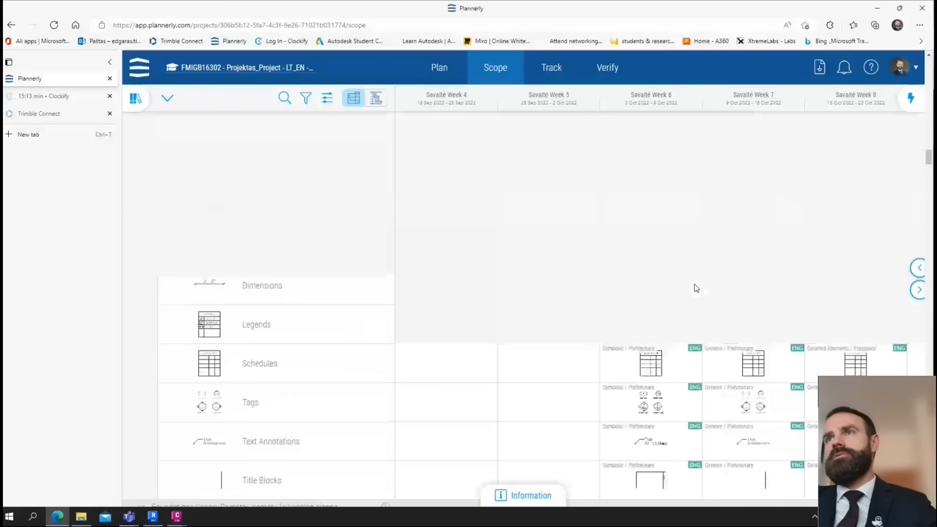
{"action": "scroll", "coordinate": [696, 287], "scroll_direction": "up", "scroll_amount": 5}
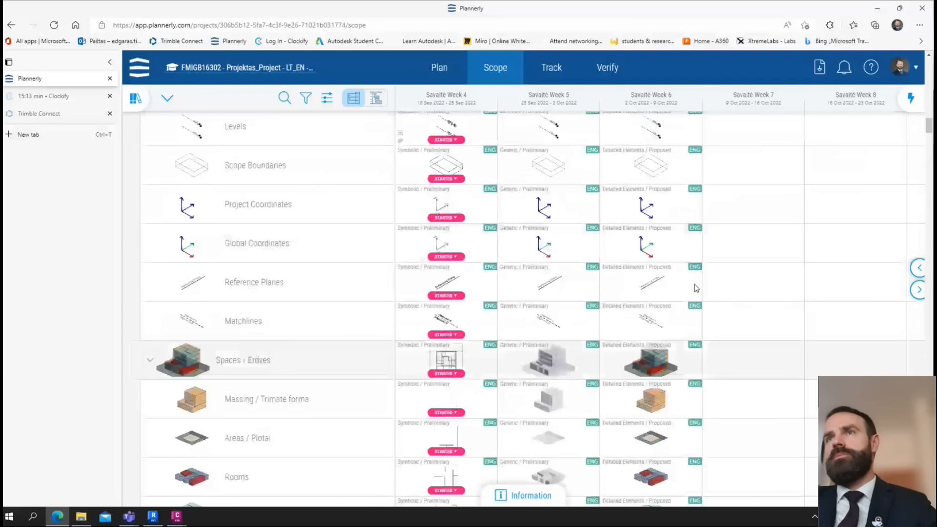
{"action": "left_click", "coordinate": [918, 267]}
{"action": "scroll", "coordinate": [712, 271], "scroll_direction": "up", "scroll_amount": 2}
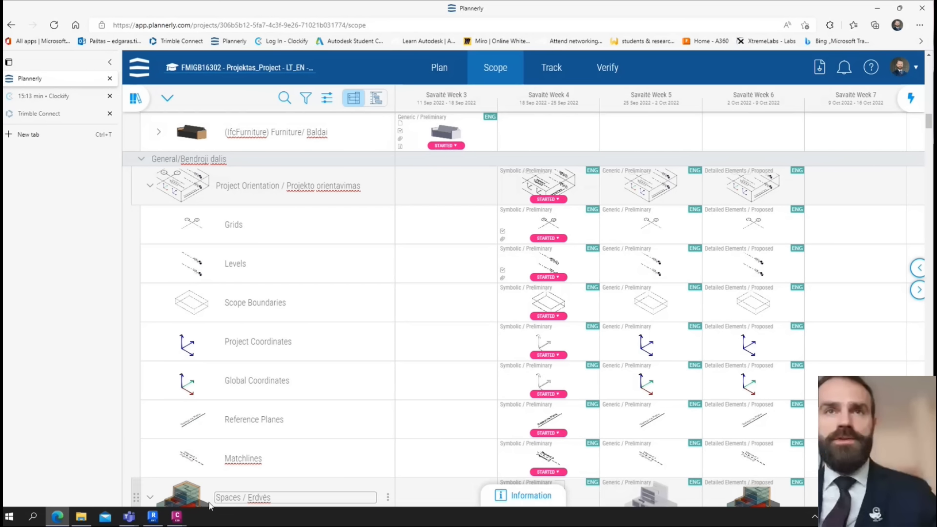
- Switch to Revit to view the site layout in Drafting 1, and preview the open Teams windows
{"action": "left_click", "coordinate": [155, 521]}
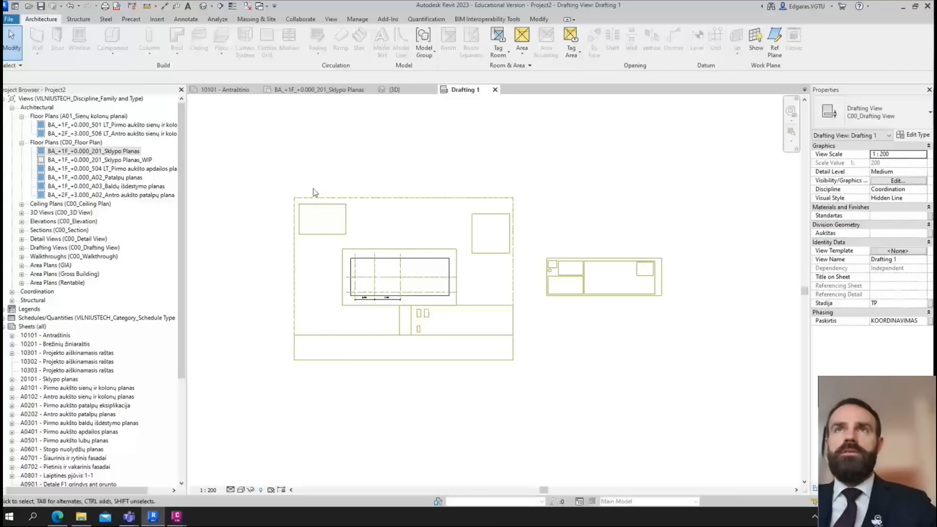
{"action": "left_click", "coordinate": [331, 19]}
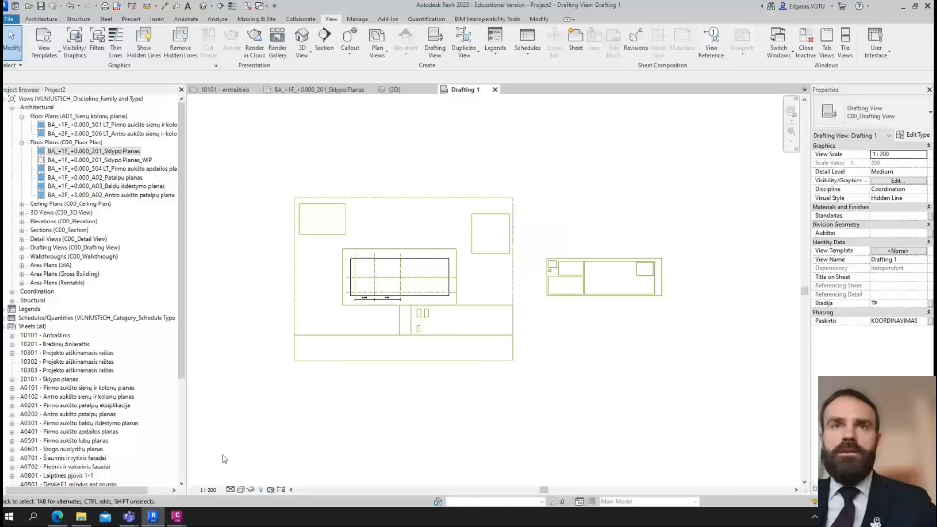
{"action": "mouse_move", "coordinate": [139, 516]}
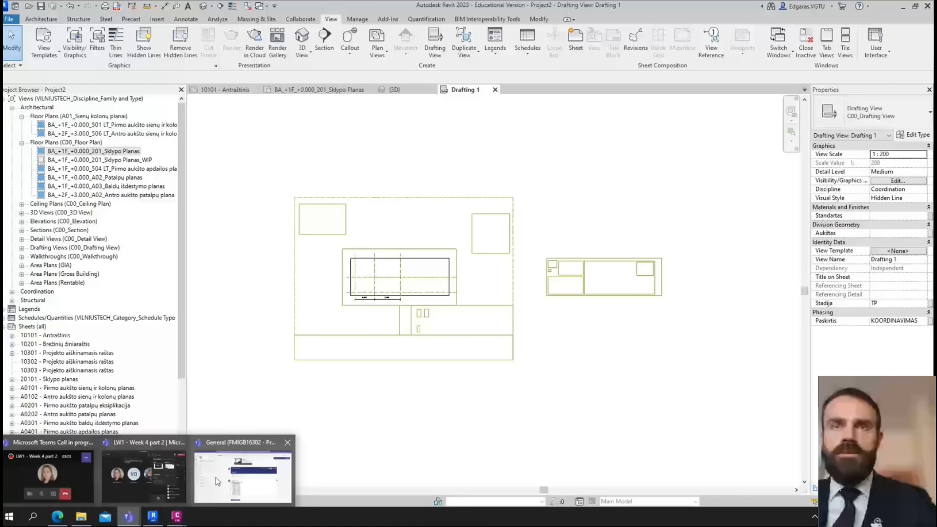
{"action": "mouse_move", "coordinate": [216, 481]}
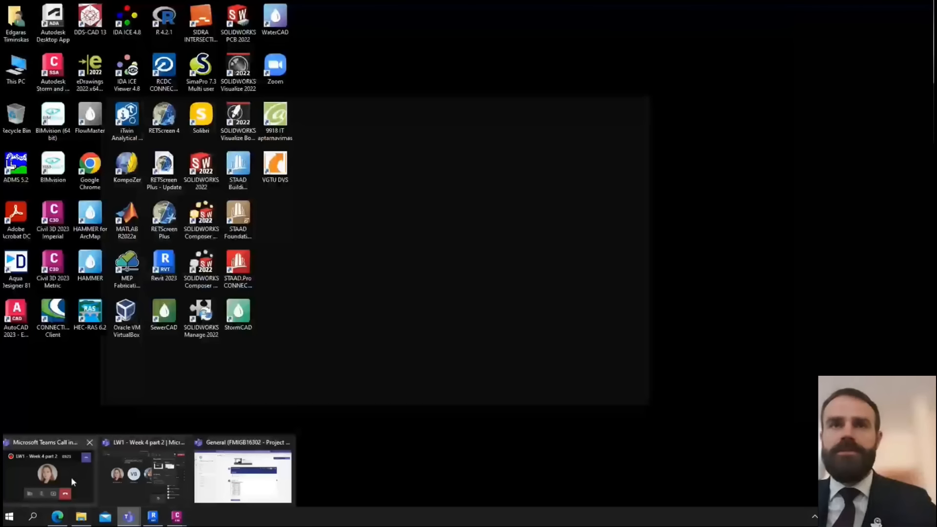
{"action": "mouse_move", "coordinate": [171, 490]}
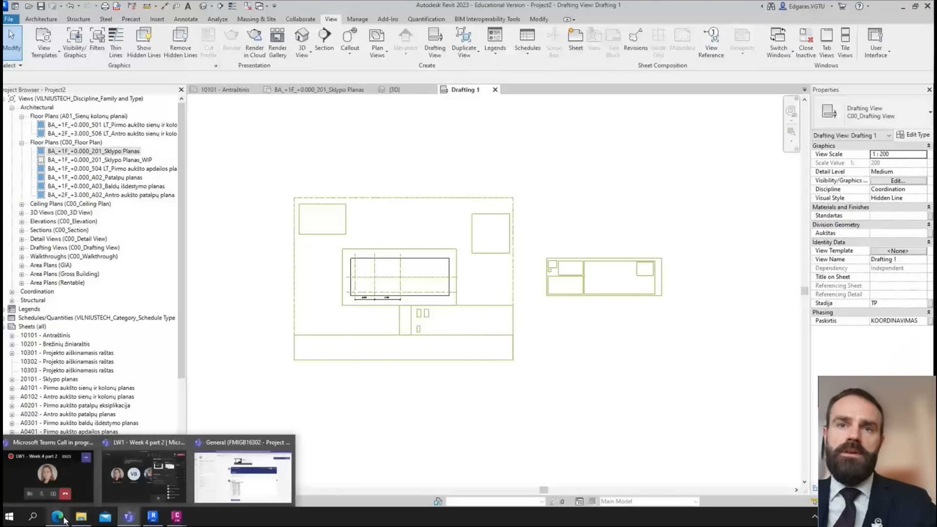
- Return to Plannerly and review the Week 4 to 6 tasks from Project Orientation through Spaces to the site plan's substructure
{"action": "left_click", "coordinate": [61, 518]}
{"action": "mouse_move", "coordinate": [827, 352]}
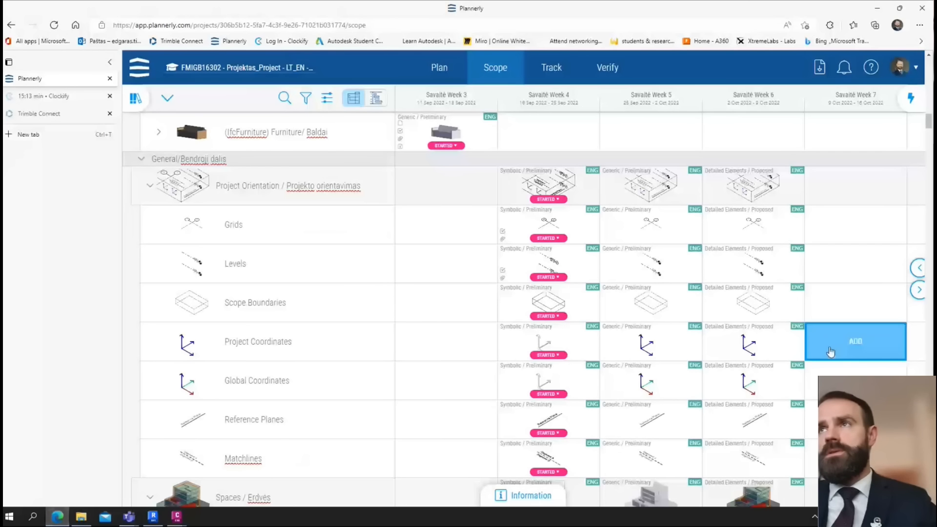
{"action": "scroll", "coordinate": [683, 361], "scroll_direction": "down", "scroll_amount": 3}
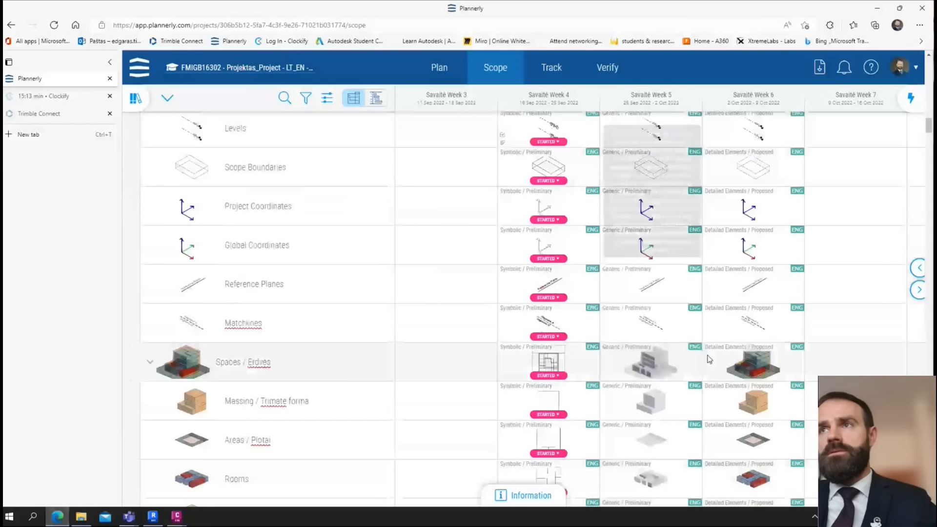
{"action": "scroll", "coordinate": [631, 368], "scroll_direction": "down", "scroll_amount": 4}
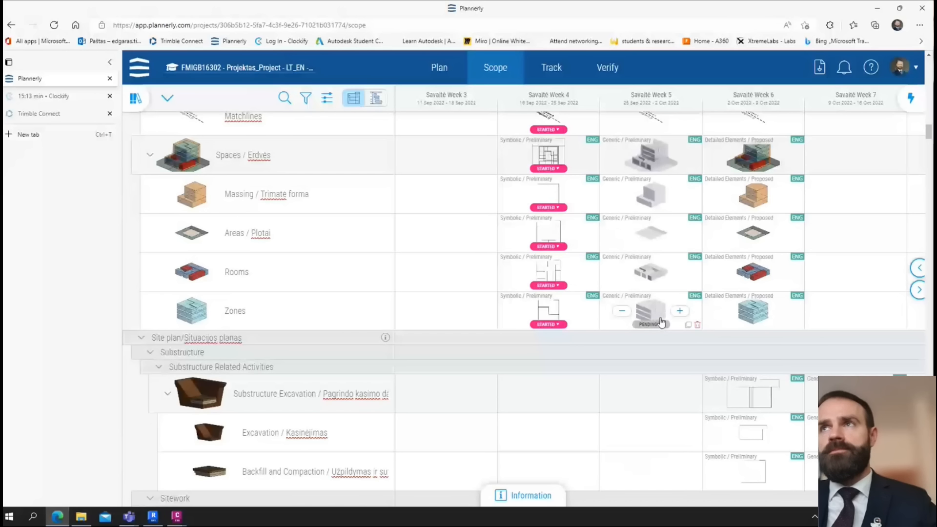